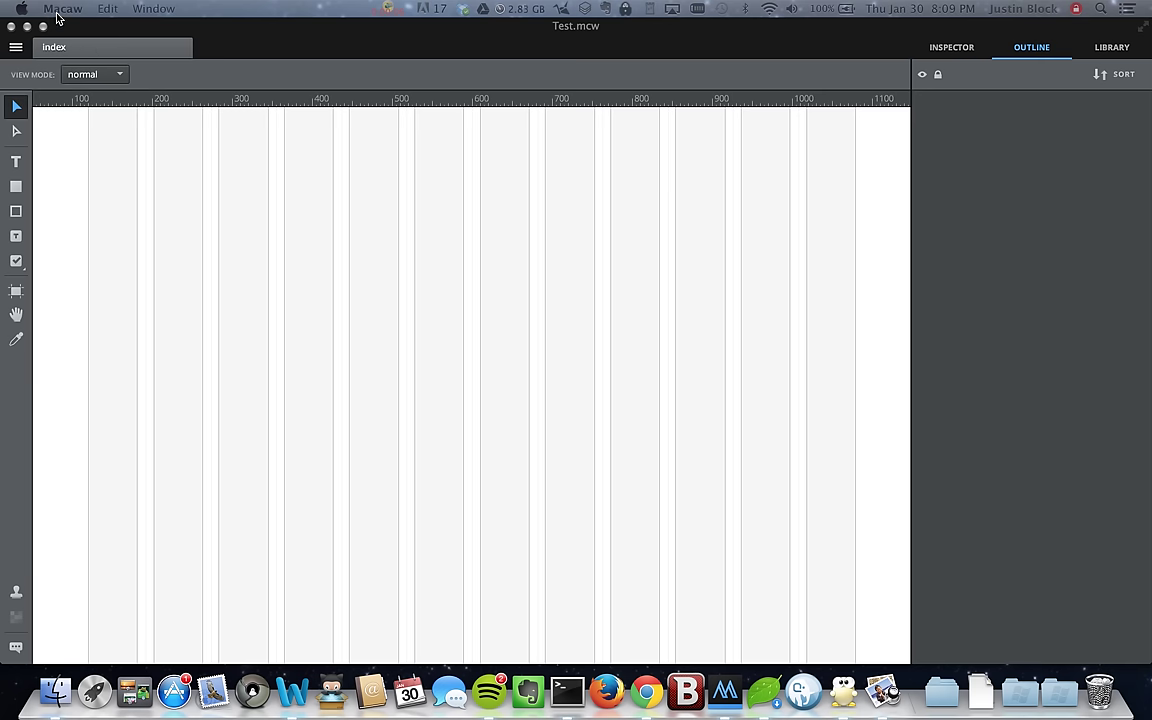
{"action": "left_click", "coordinate": [262, 44]}
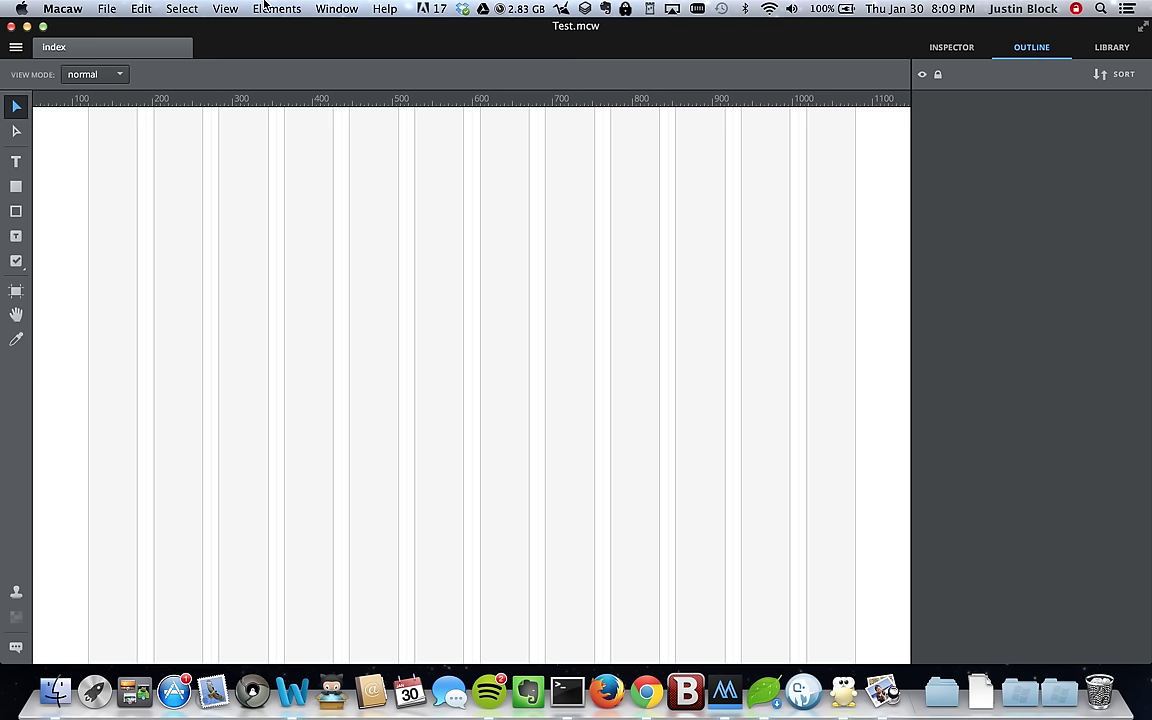
{"action": "left_click", "coordinate": [106, 9]}
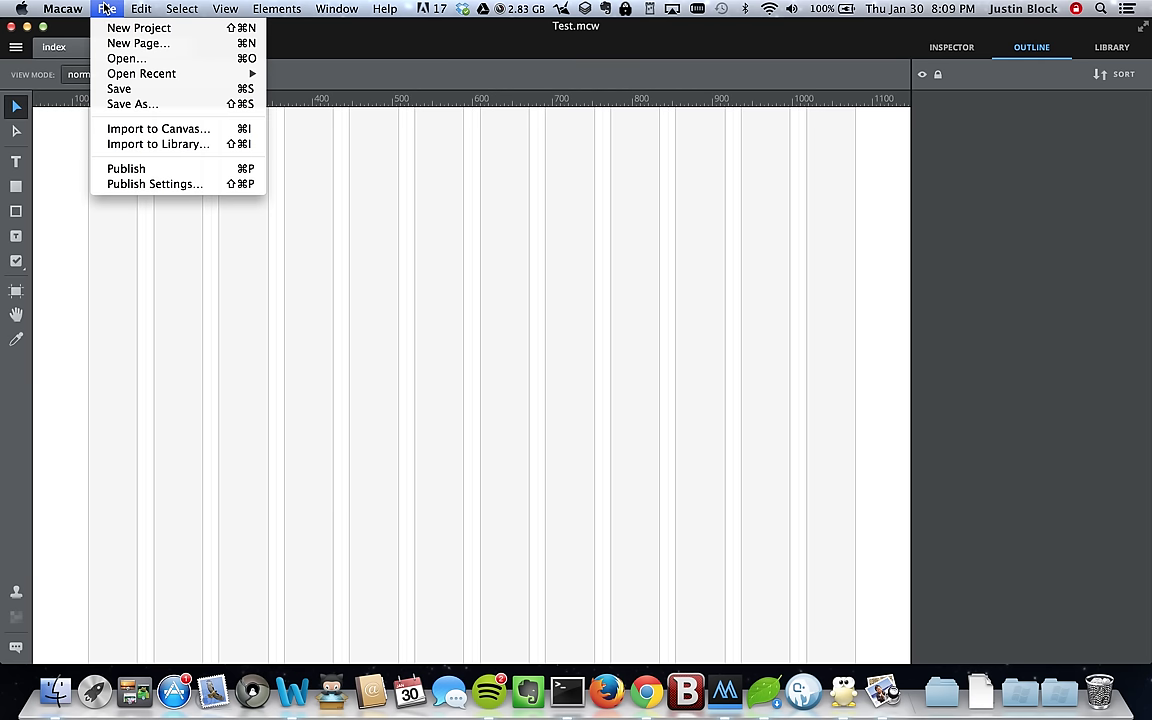
{"action": "left_click", "coordinate": [145, 105]}
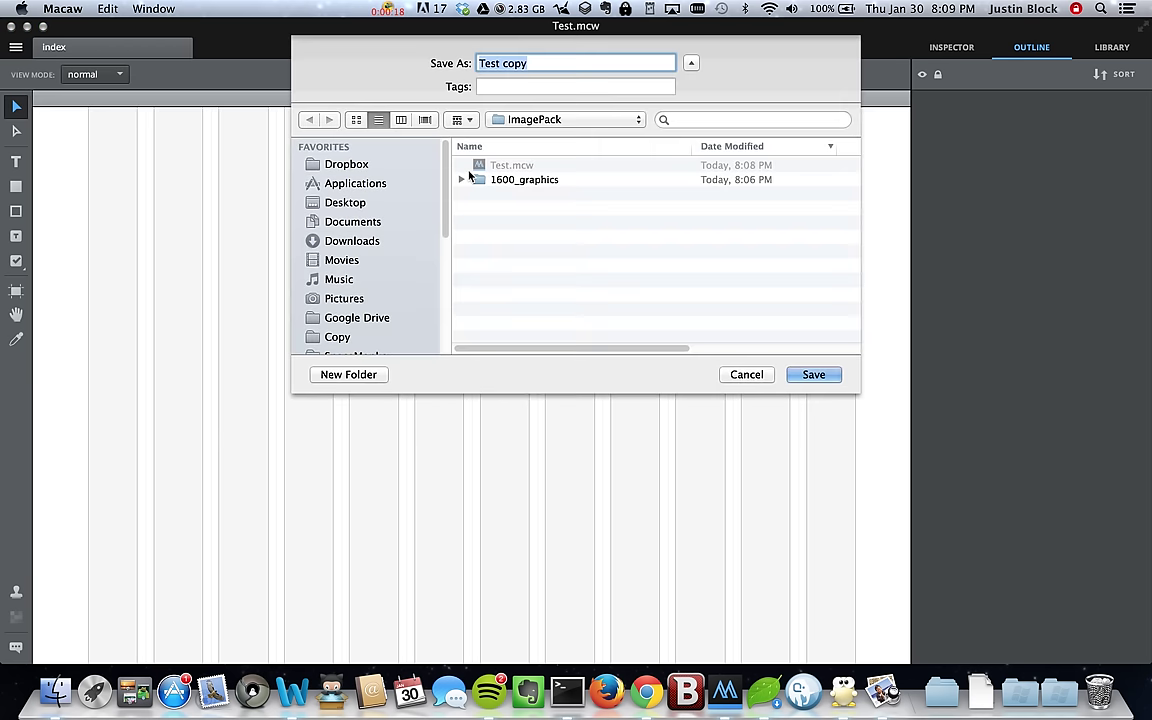
{"action": "left_click", "coordinate": [501, 162]}
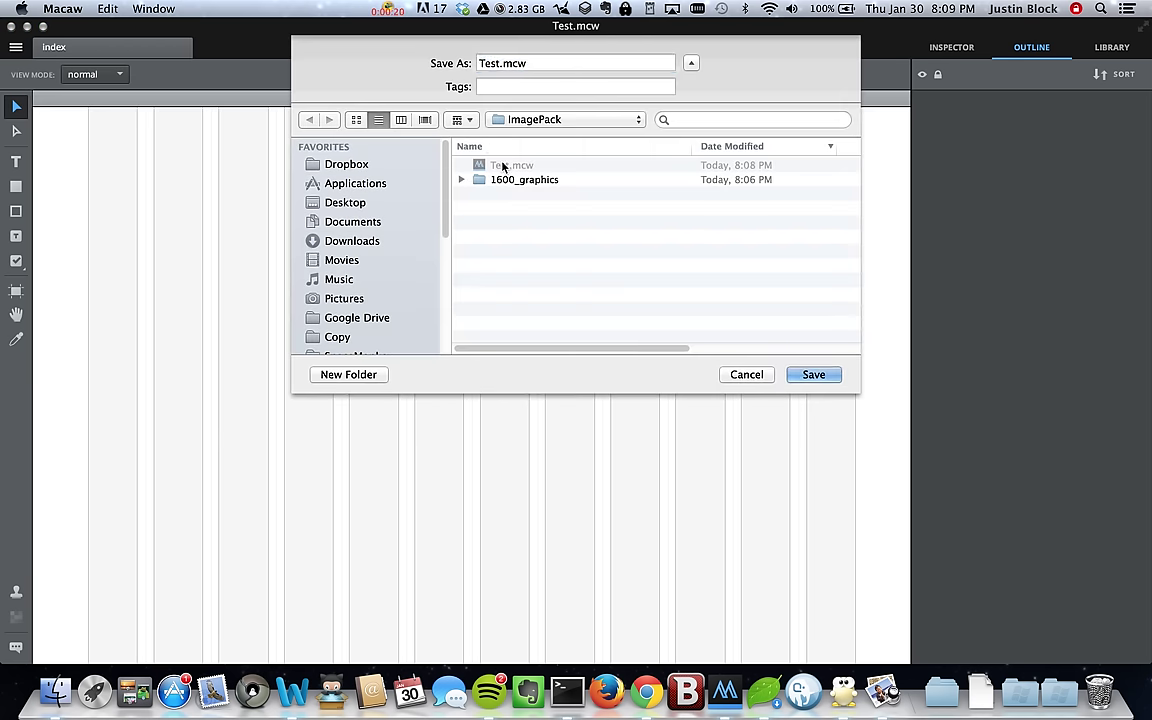
{"action": "left_click", "coordinate": [750, 378]}
{"action": "left_click", "coordinate": [750, 379]}
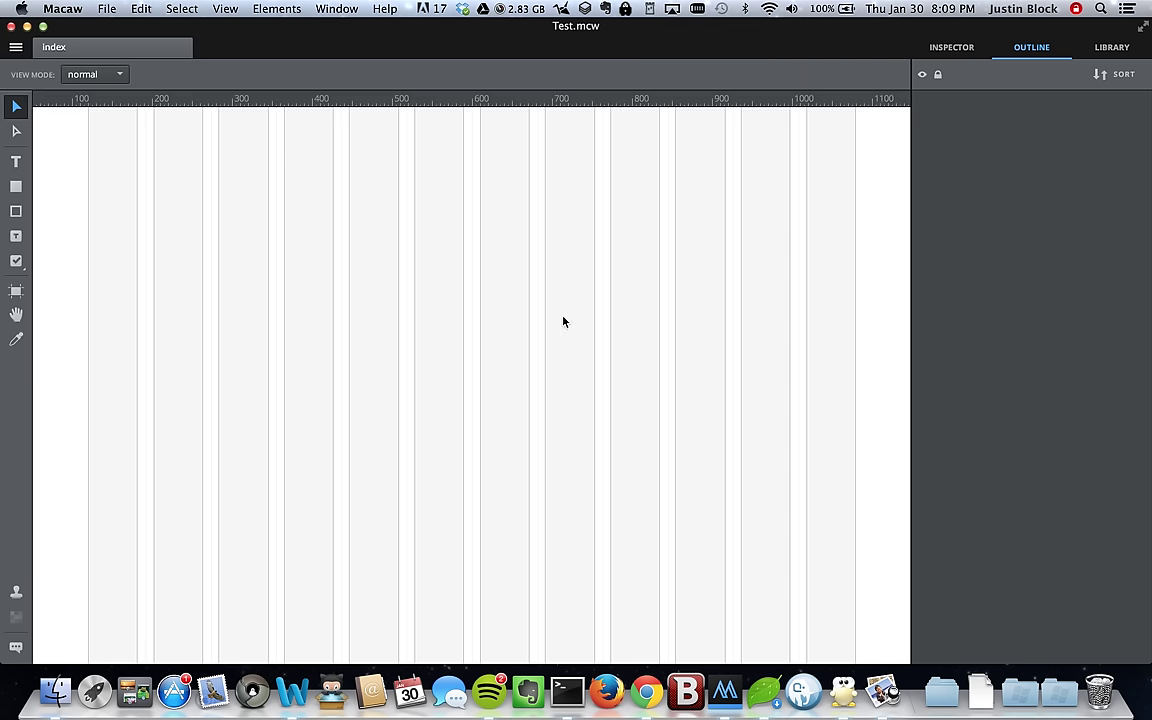
Step: Draw a small rectangular element in the canvas's upper-left corner, about 2.5% wide and 39 px high
{"action": "left_click", "coordinate": [18, 186]}
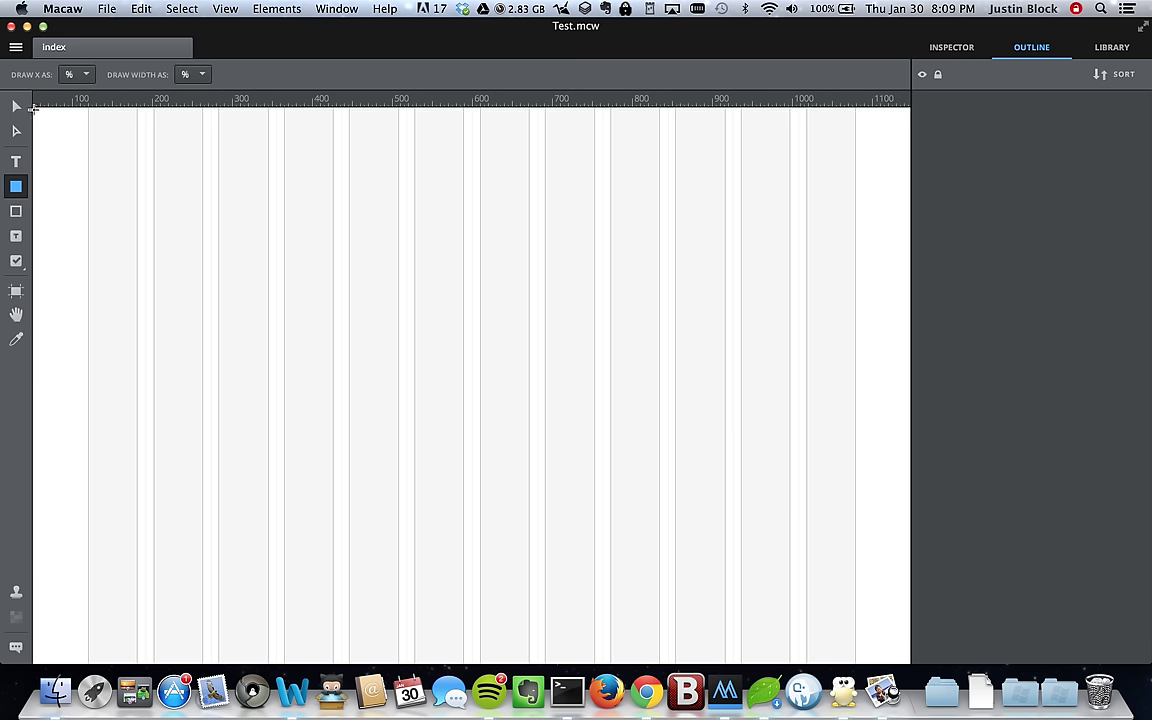
{"action": "left_click_drag", "start_coordinate": [33, 110], "coordinate": [61, 139]}
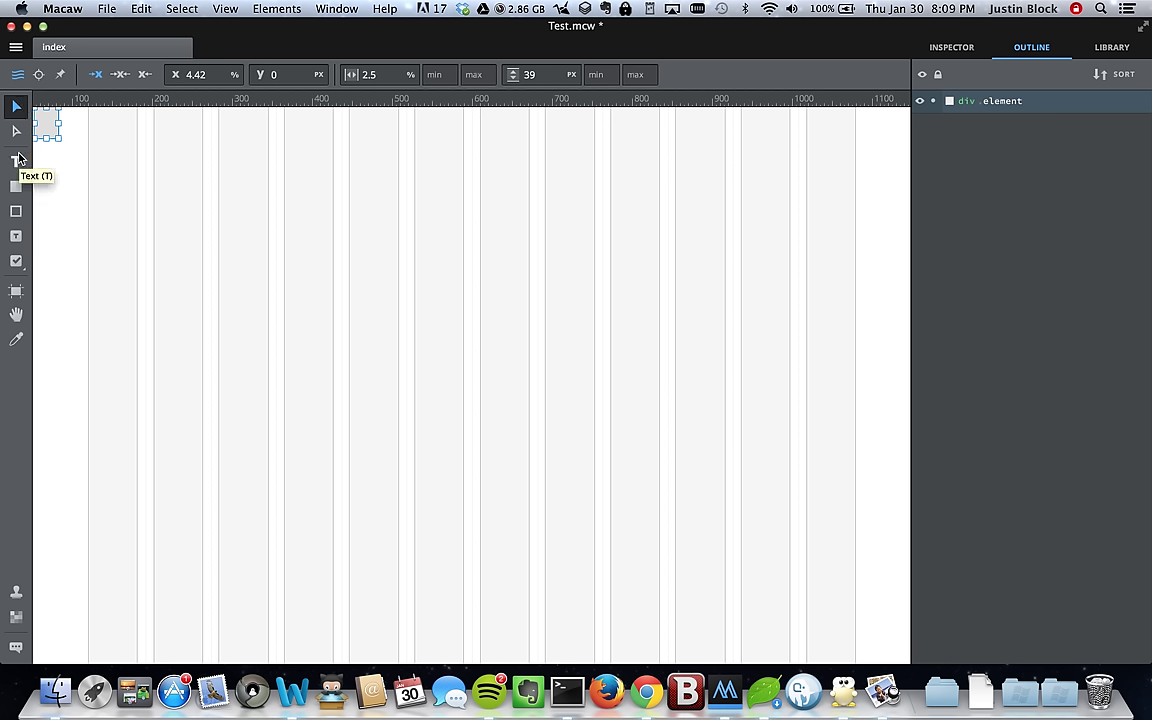
Step: Try narrowing the viewport to about 954 px and cancel the resize
{"action": "left_click", "coordinate": [15, 291]}
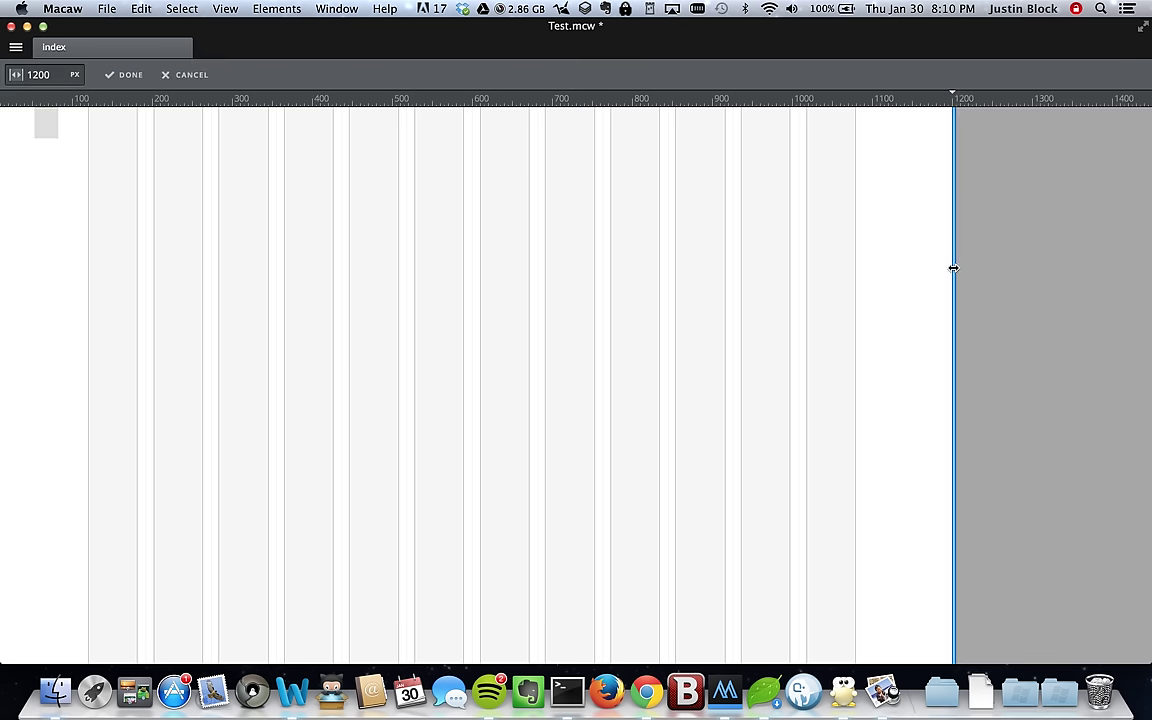
{"action": "left_click_drag", "start_coordinate": [954, 258], "coordinate": [756, 190]}
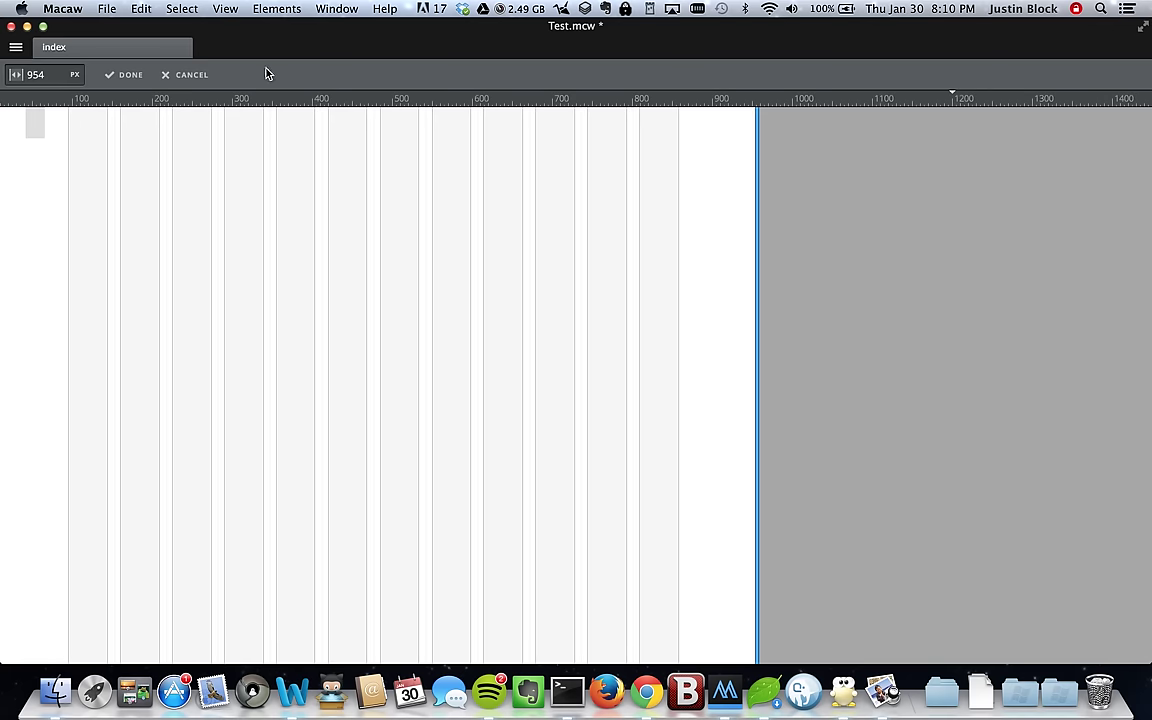
{"action": "left_click", "coordinate": [184, 76]}
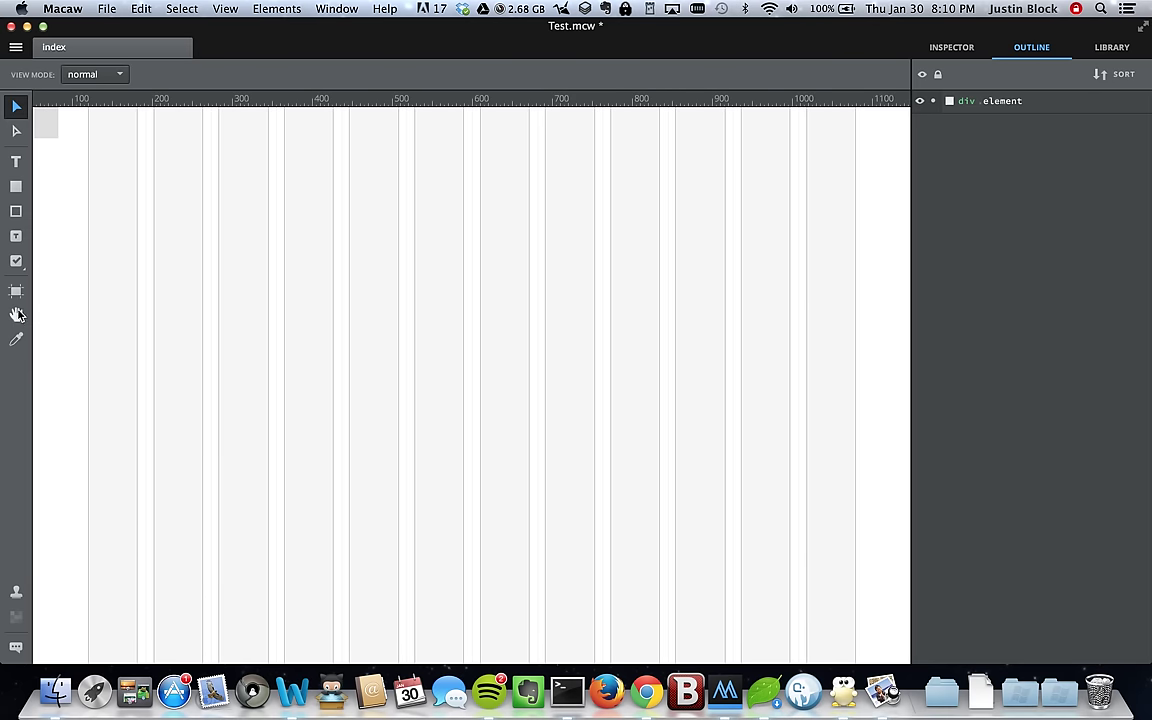
{"action": "left_click", "coordinate": [16, 313]}
{"action": "left_click_drag", "start_coordinate": [296, 300], "coordinate": [381, 237]}
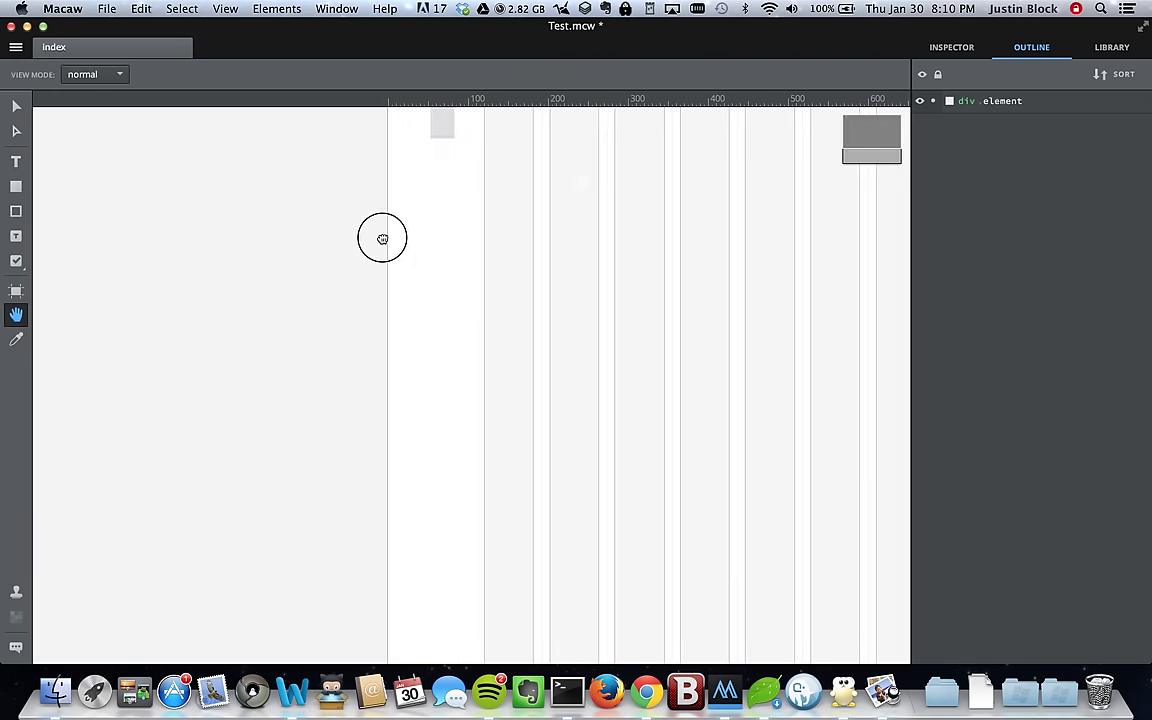
{"action": "left_click_drag", "start_coordinate": [651, 230], "coordinate": [568, 111]}
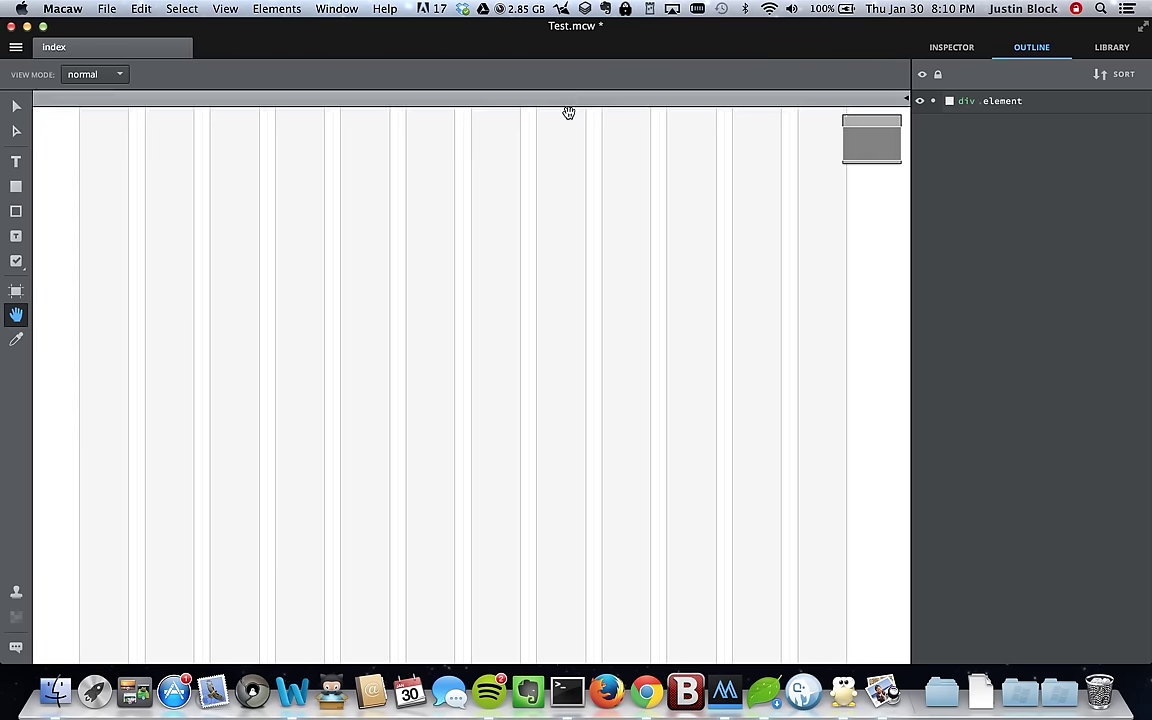
{"action": "left_click", "coordinate": [16, 341]}
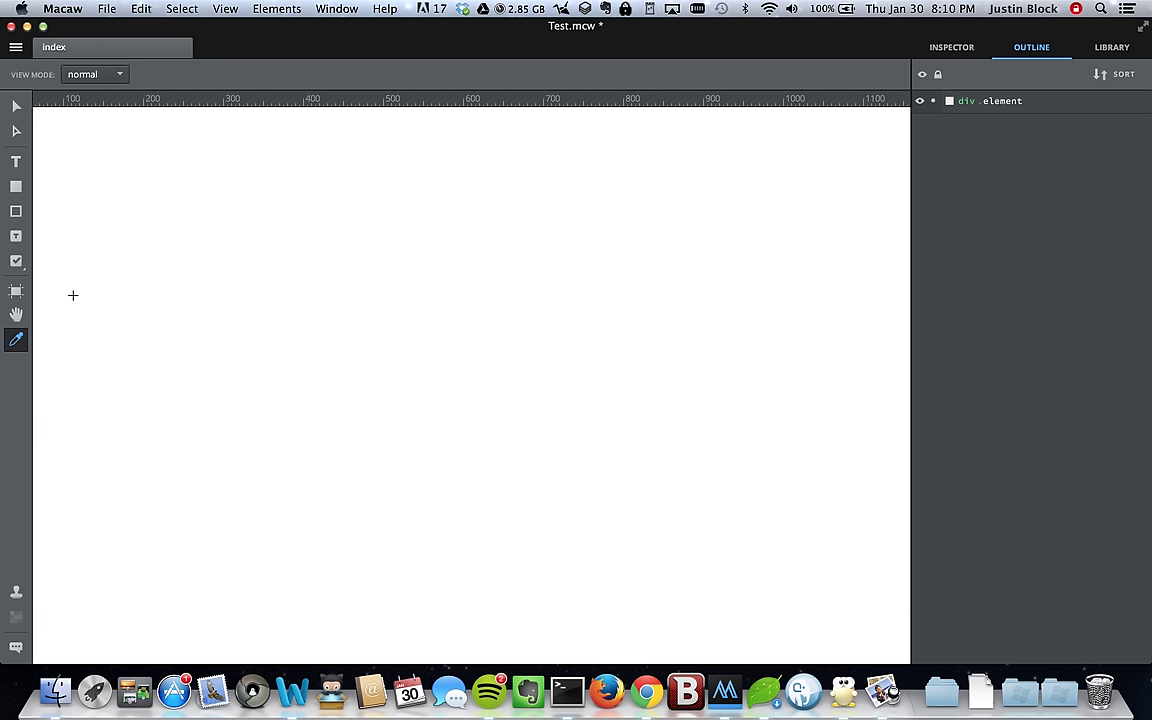
{"action": "left_click", "coordinate": [17, 593]}
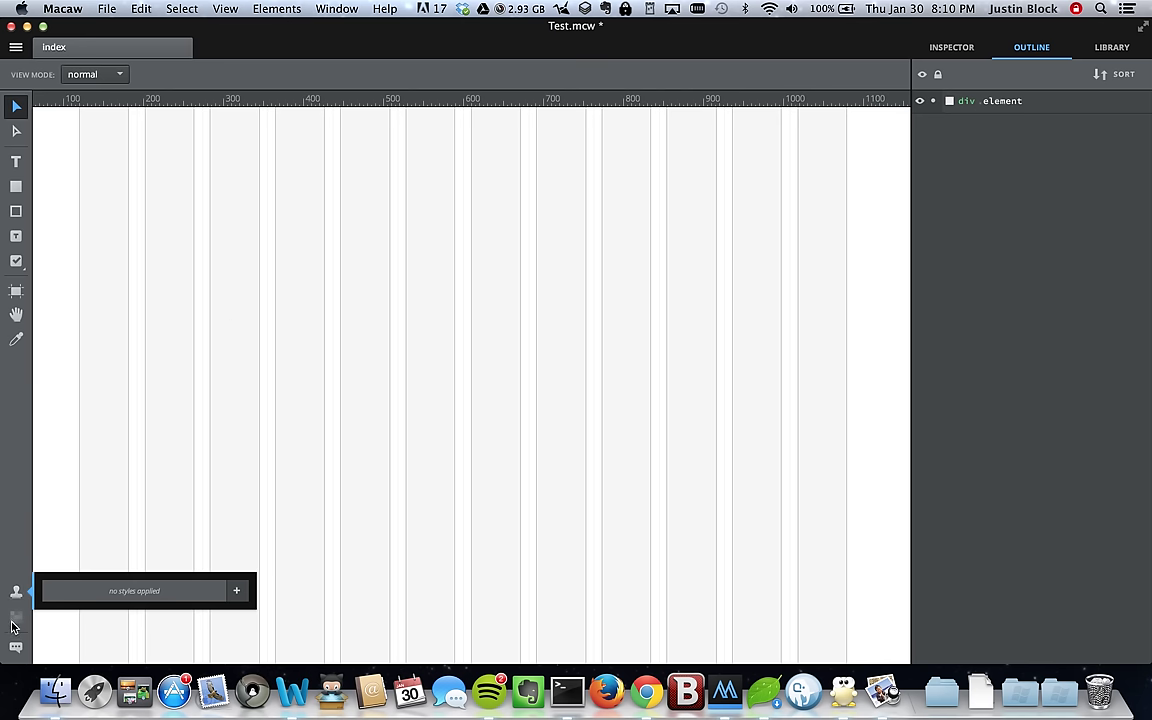
{"action": "left_click", "coordinate": [153, 186]}
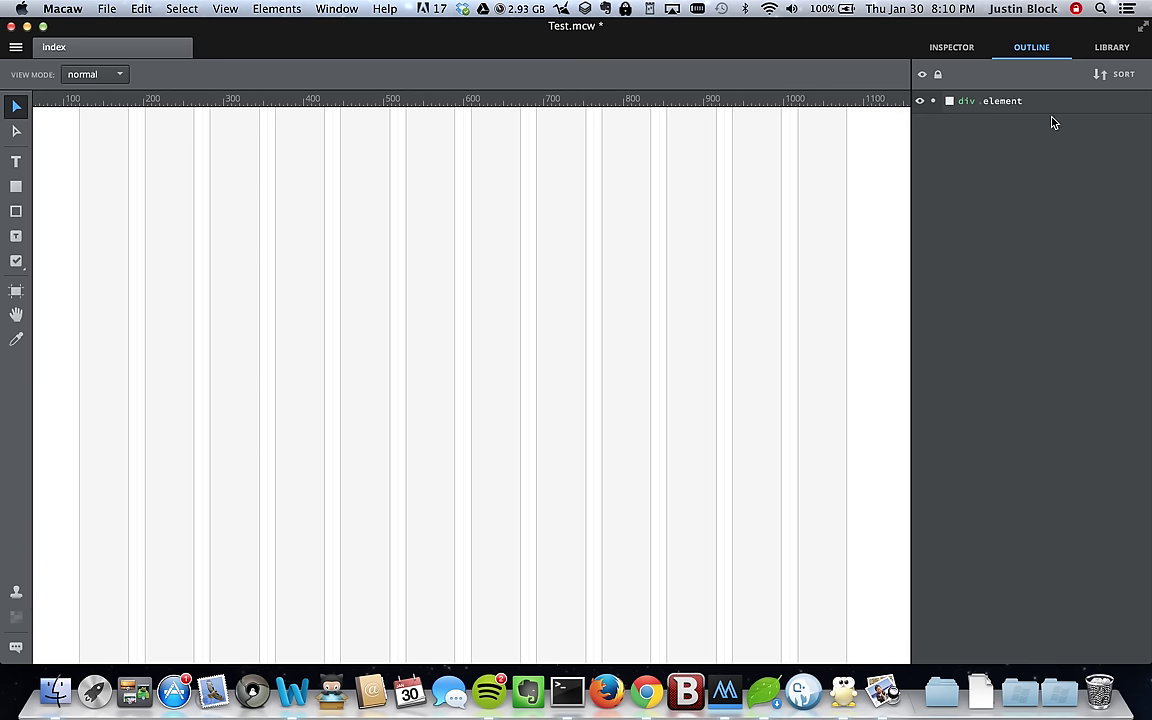
Step: Delete the small rectangular element from the page
{"action": "left_click", "coordinate": [1012, 103]}
{"action": "key", "text": "Delete"}
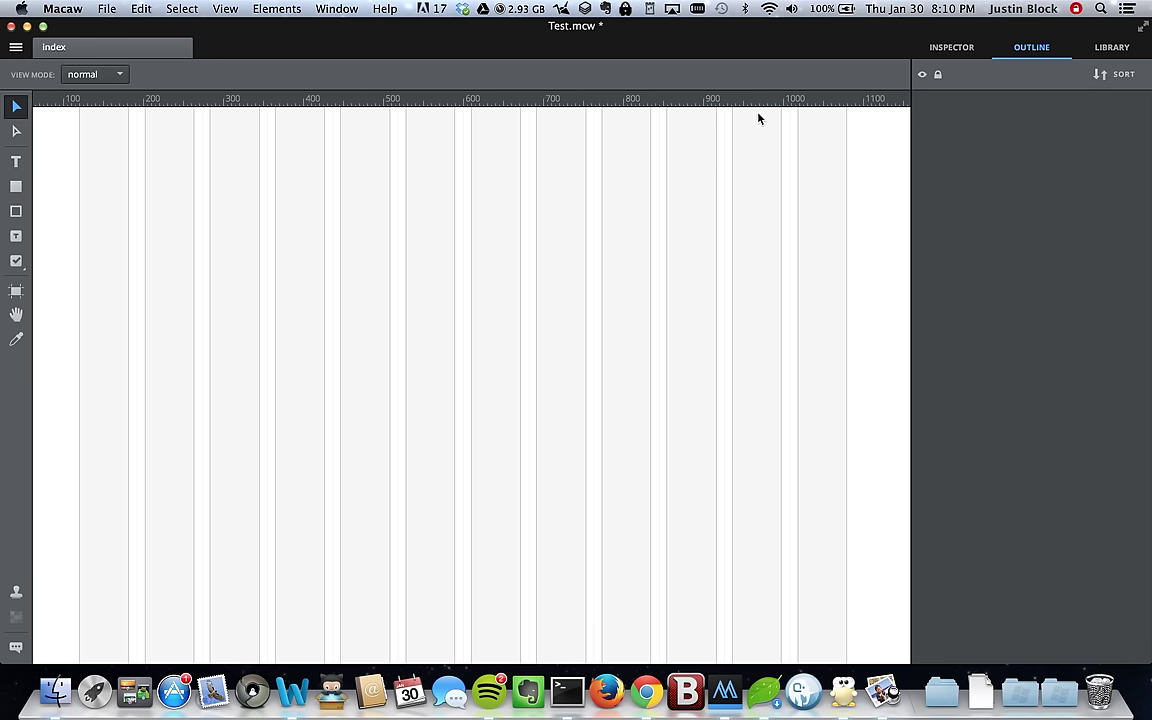
Step: Show the page's breakpoint, background and grid properties
{"action": "left_click", "coordinate": [955, 50]}
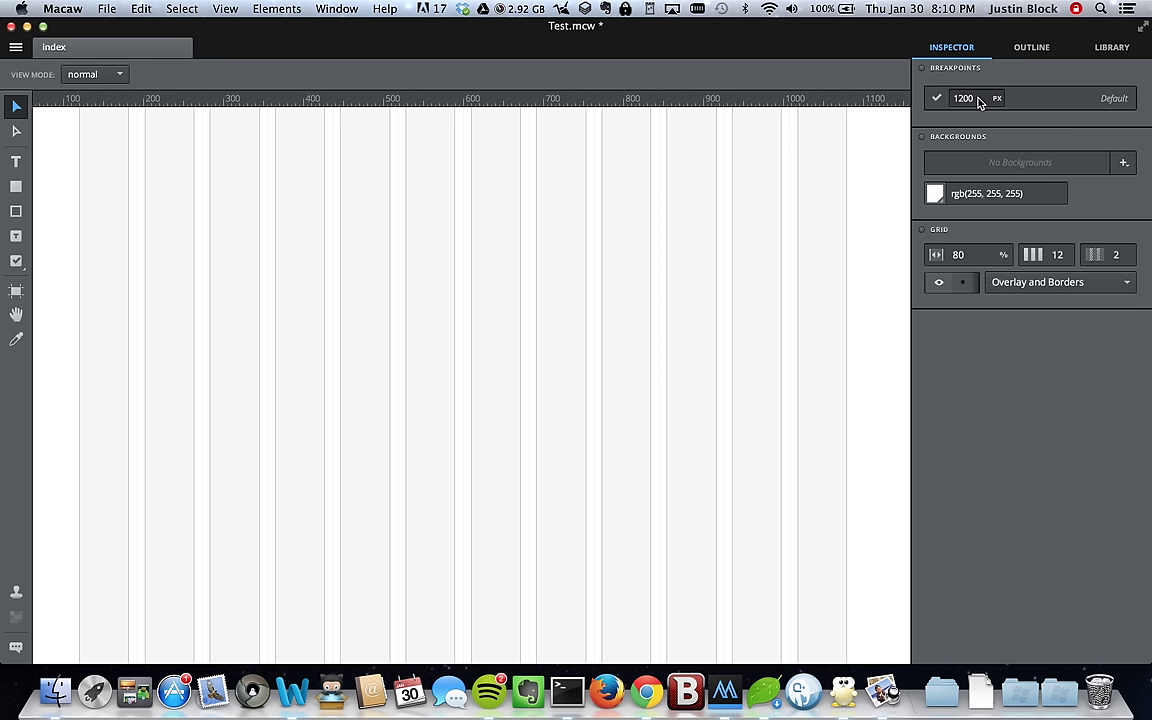
{"action": "left_click", "coordinate": [967, 98]}
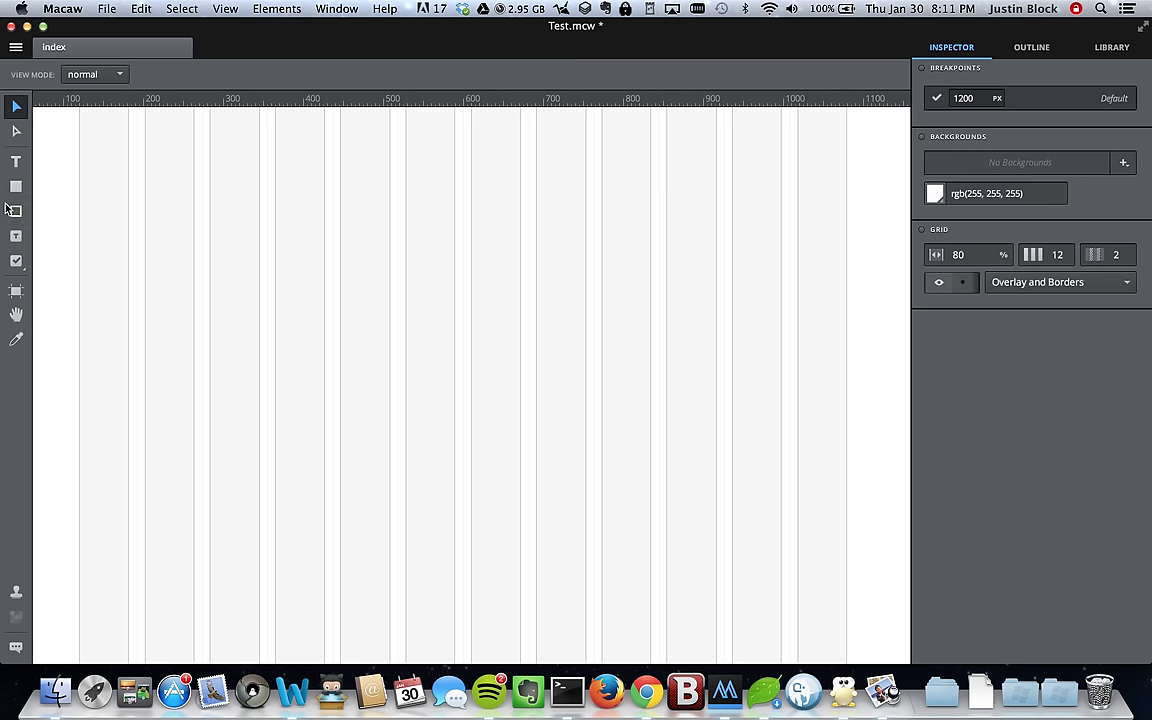
Step: Draw an empty container across the visible canvas width, about 93% wide and 158 px high, and deselect it
{"action": "left_click", "coordinate": [11, 213]}
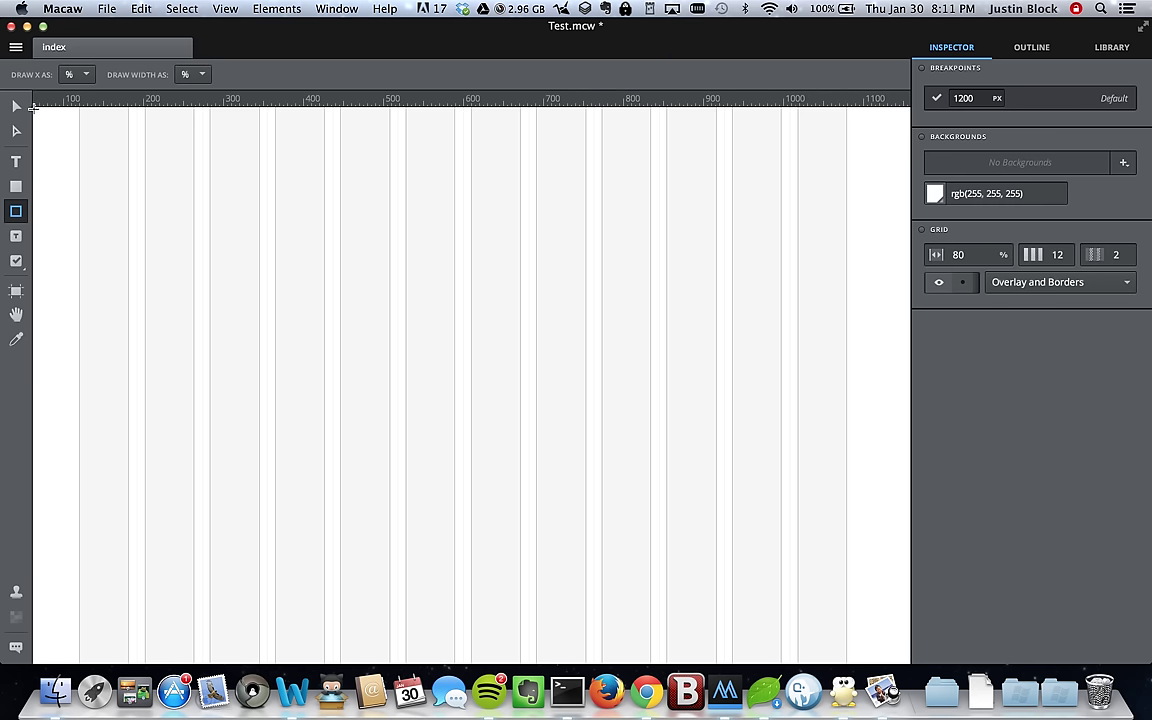
{"action": "mouse_move", "coordinate": [33, 107]}
{"action": "left_mouse_down"}
{"action": "mouse_move", "coordinate": [249, 213]}
{"action": "mouse_move", "coordinate": [524, 260]}
{"action": "mouse_move", "coordinate": [926, 237]}
{"action": "left_mouse_up"}
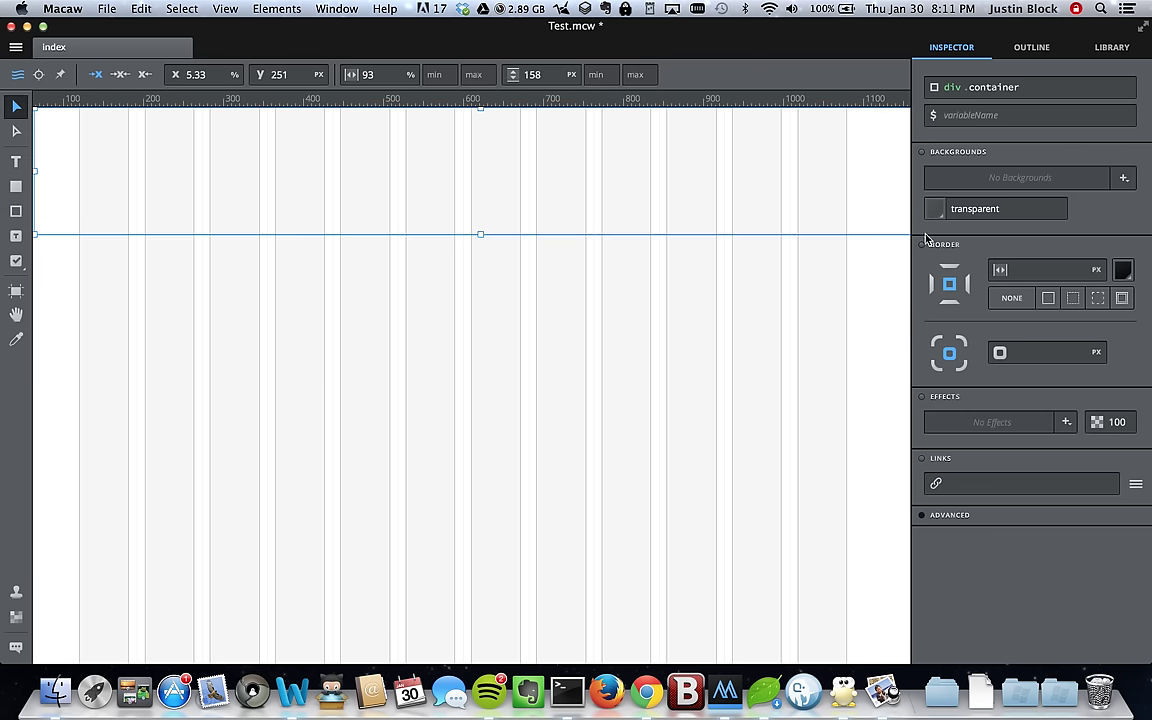
{"action": "left_click", "coordinate": [1032, 47]}
{"action": "left_click", "coordinate": [951, 46]}
{"action": "left_click", "coordinate": [277, 414]}
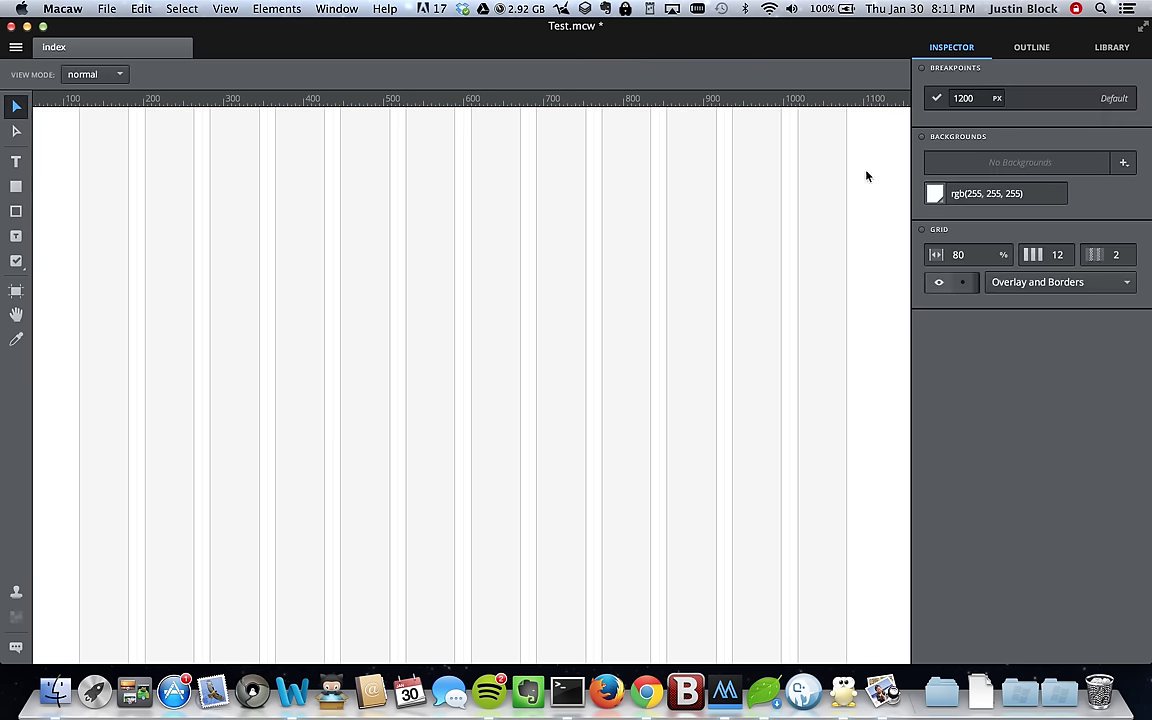
Step: Set the page's default breakpoint width to 900 px
{"action": "left_click", "coordinate": [165, 307]}
{"action": "double_click", "coordinate": [963, 98]}
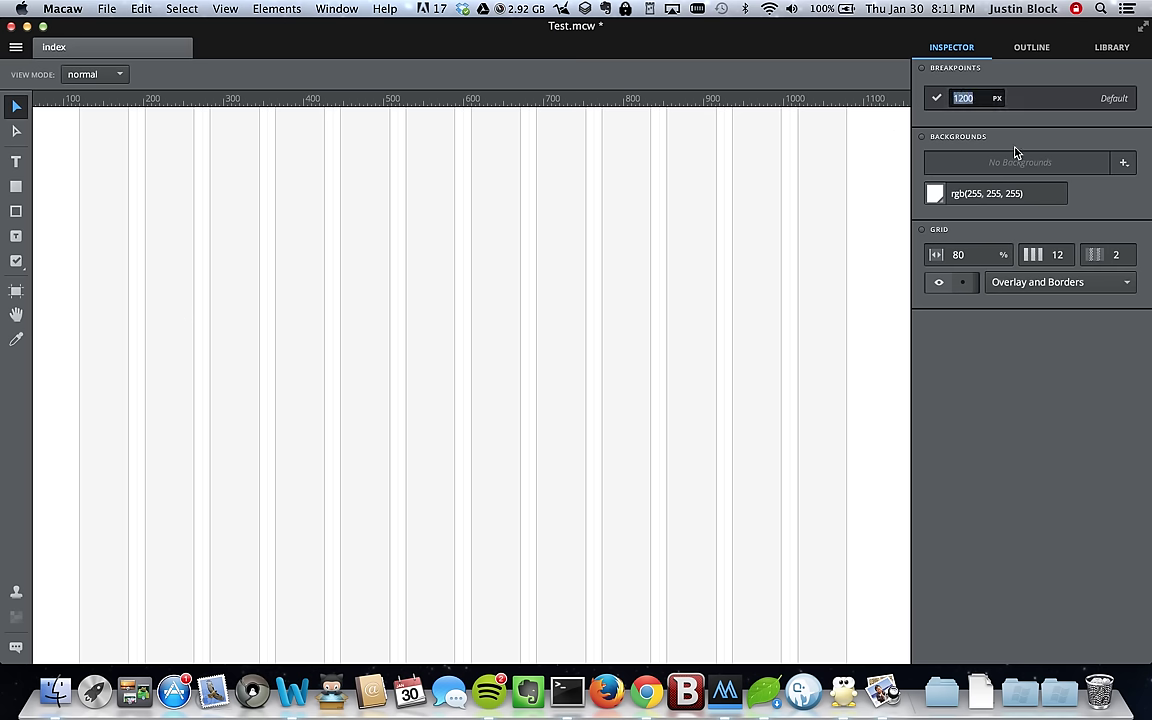
{"action": "type", "text": "900"}
{"action": "key", "text": "Return"}
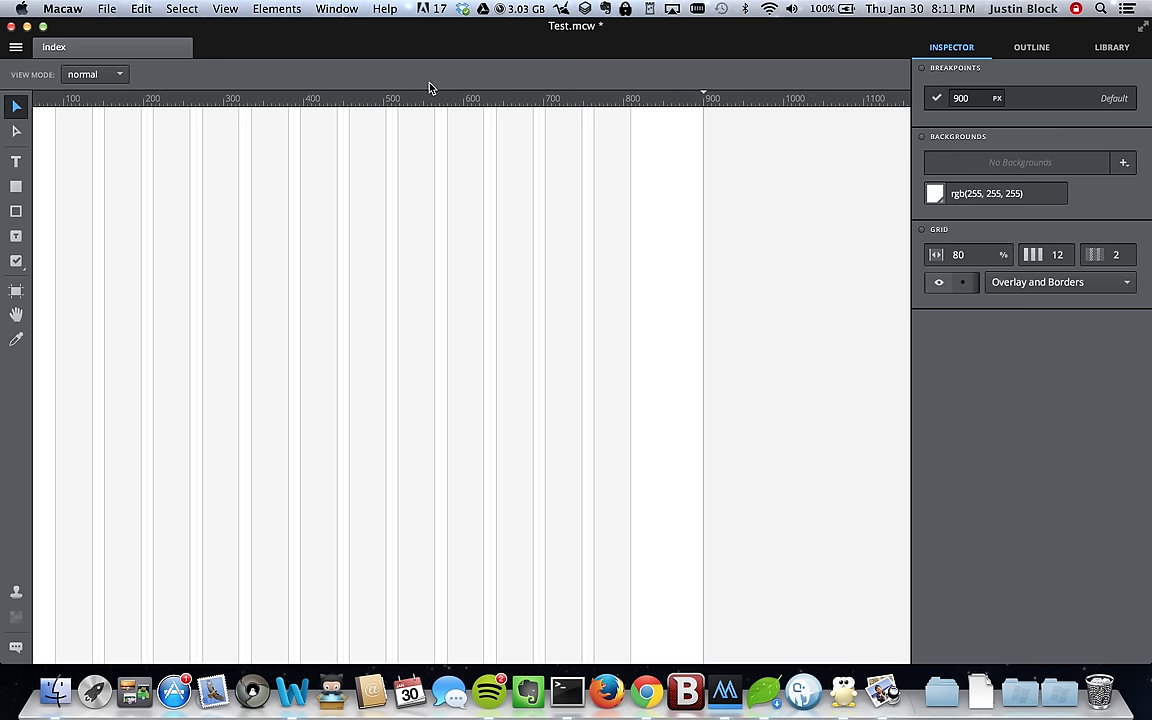
Step: Center the canvas in the workspace
{"action": "left_click", "coordinate": [16, 314]}
{"action": "left_click_drag", "start_coordinate": [222, 259], "coordinate": [339, 257]}
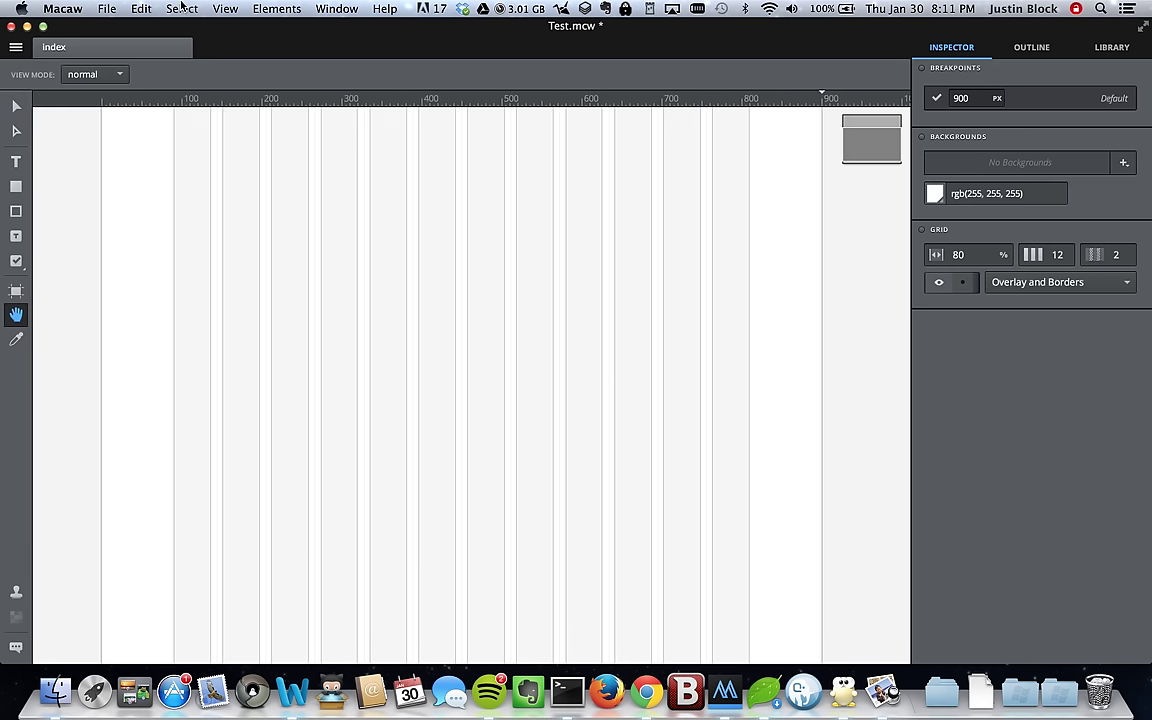
{"action": "left_click", "coordinate": [224, 9]}
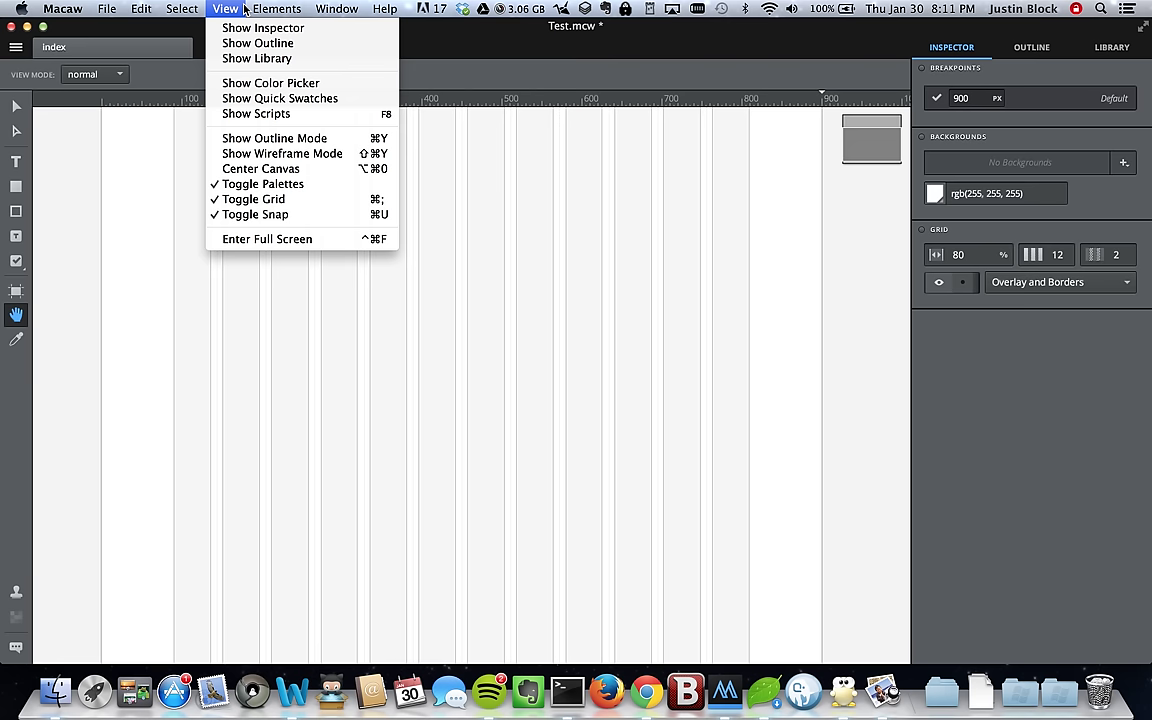
{"action": "left_click", "coordinate": [272, 169]}
Step: Look through the program's full list of keyboard shortcuts and close it
{"action": "left_click", "coordinate": [227, 12]}
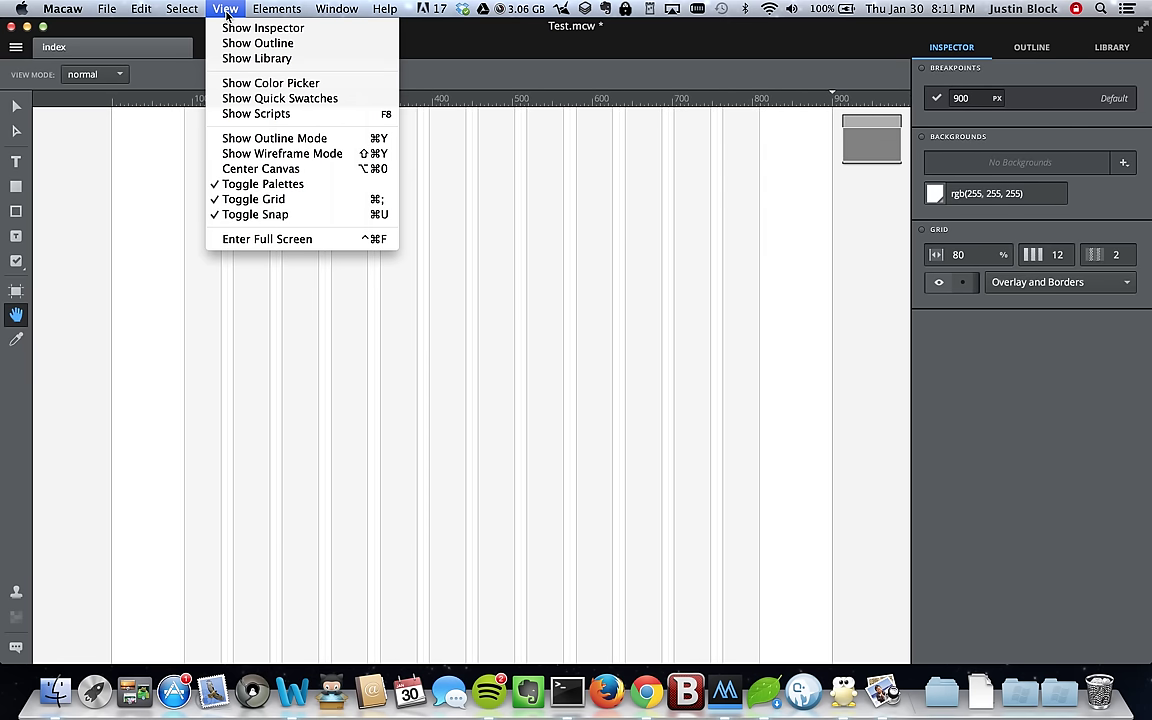
{"action": "mouse_move", "coordinate": [106, 14]}
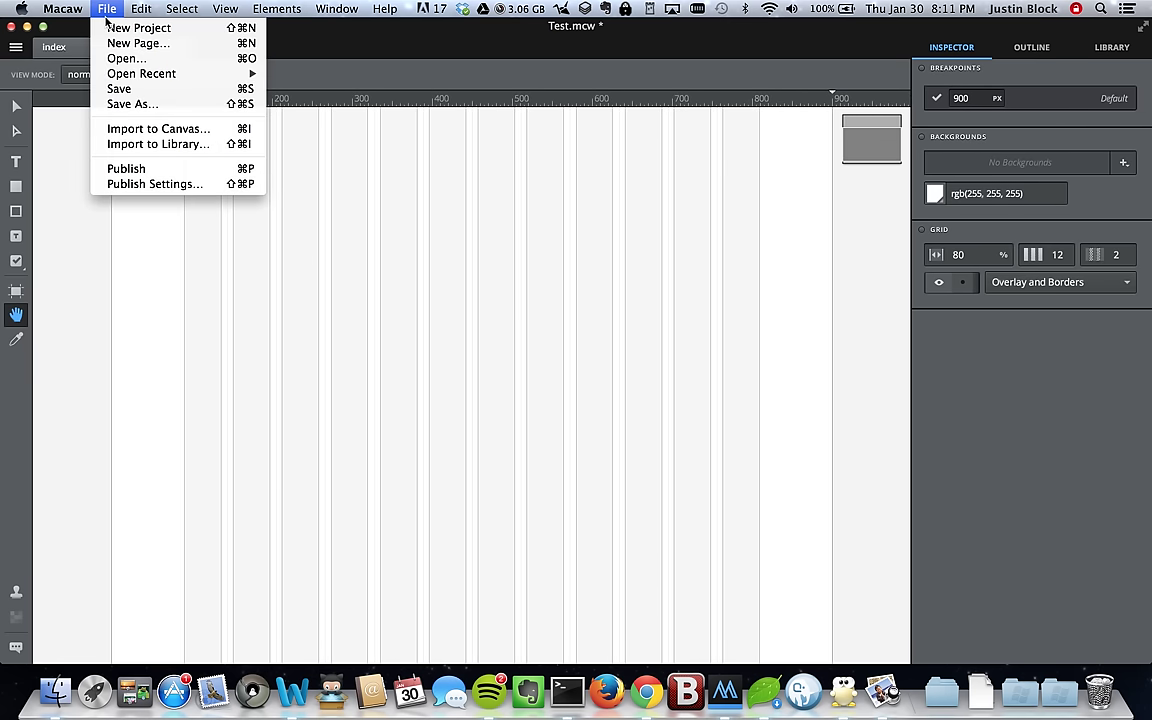
{"action": "mouse_move", "coordinate": [393, 8]}
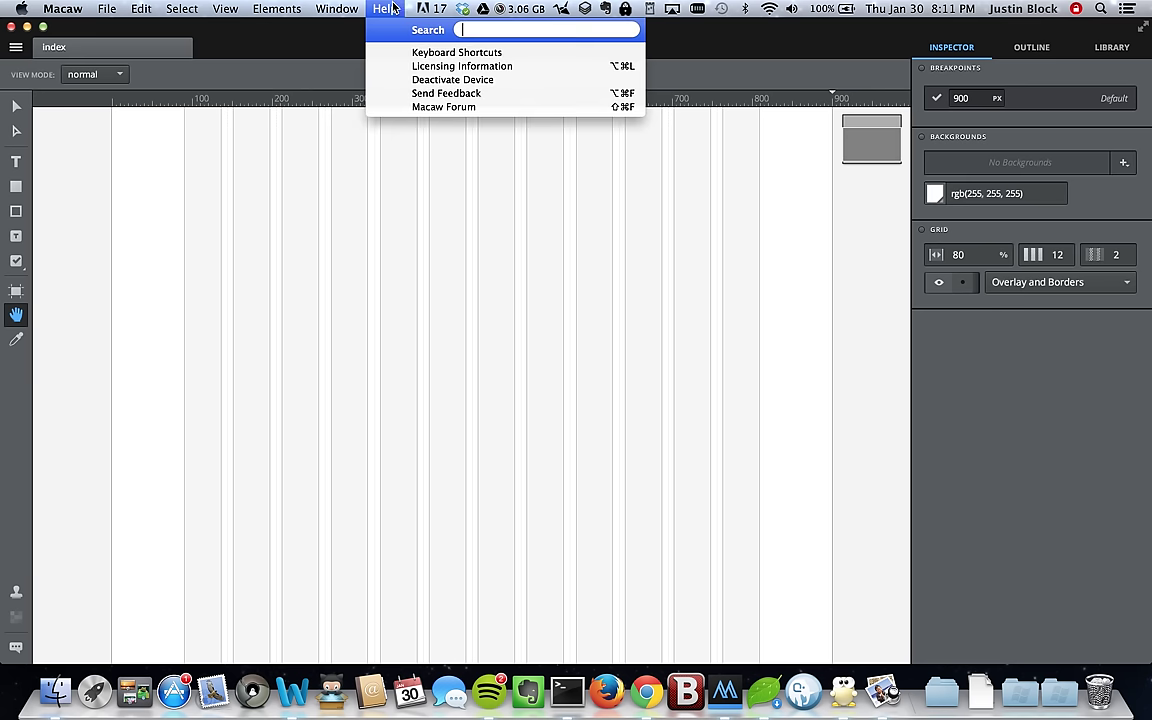
{"action": "left_click", "coordinate": [420, 53]}
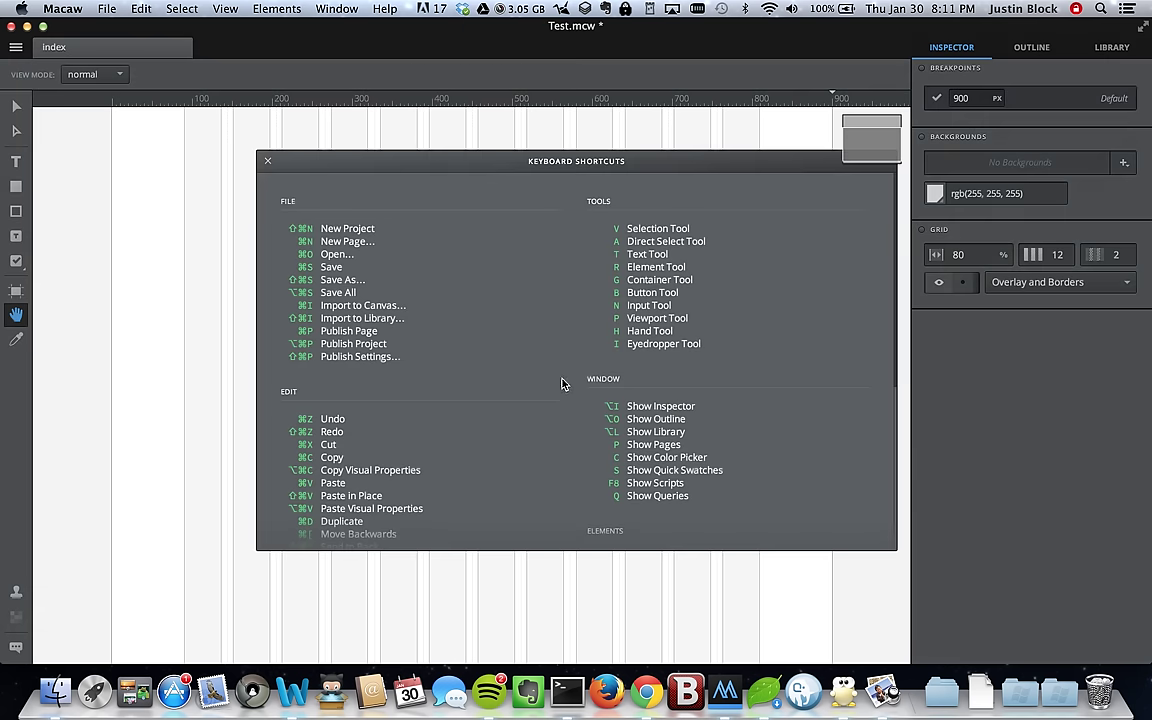
{"action": "scroll", "coordinate": [563, 385], "scroll_direction": "down", "scroll_amount": 5}
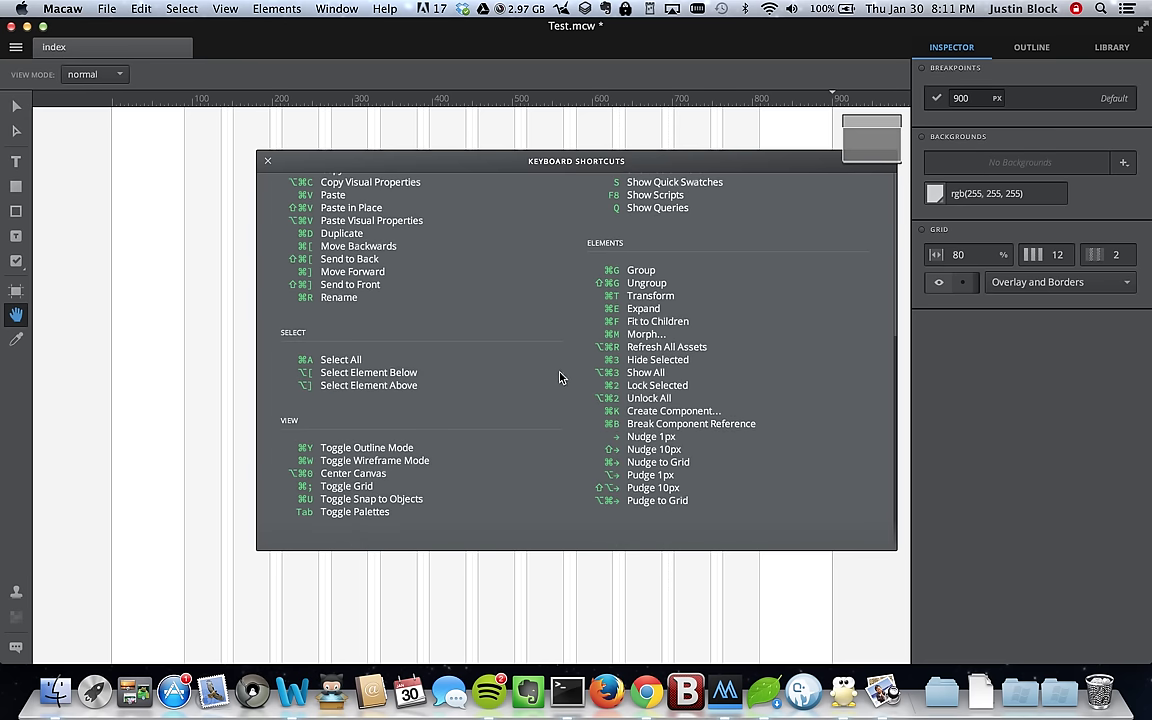
{"action": "left_click", "coordinate": [267, 161]}
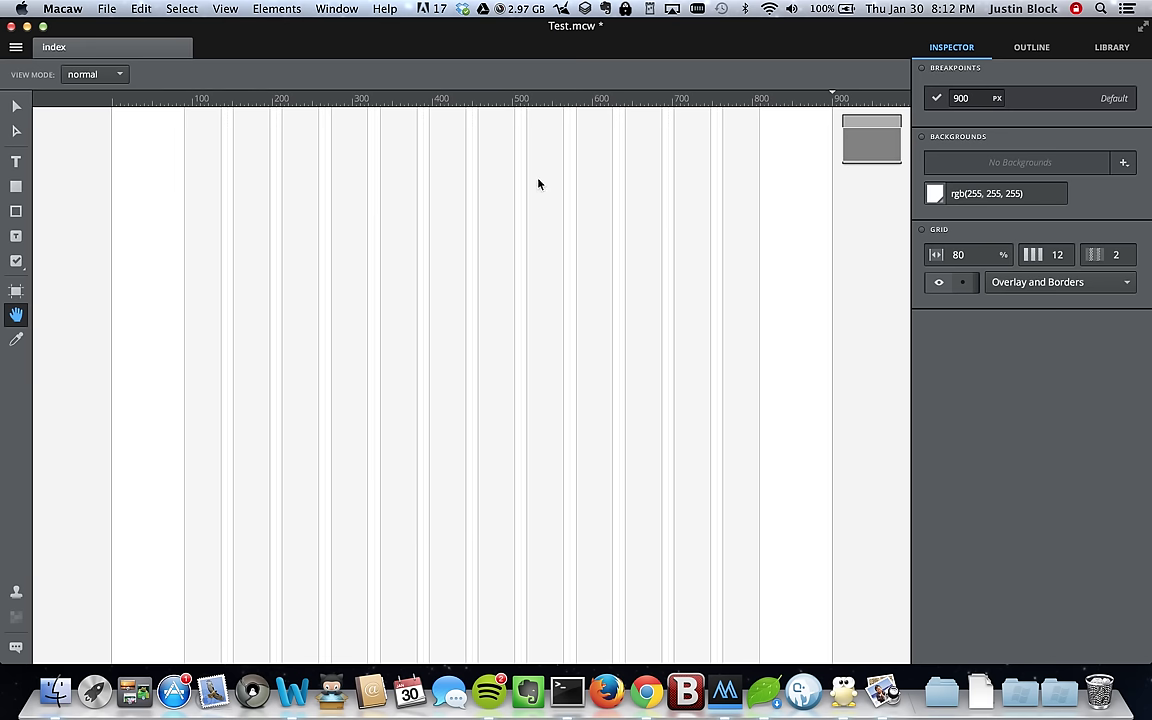
Step: Select the container from the page's element structure, examine its properties, and deselect it
{"action": "left_click", "coordinate": [1030, 48]}
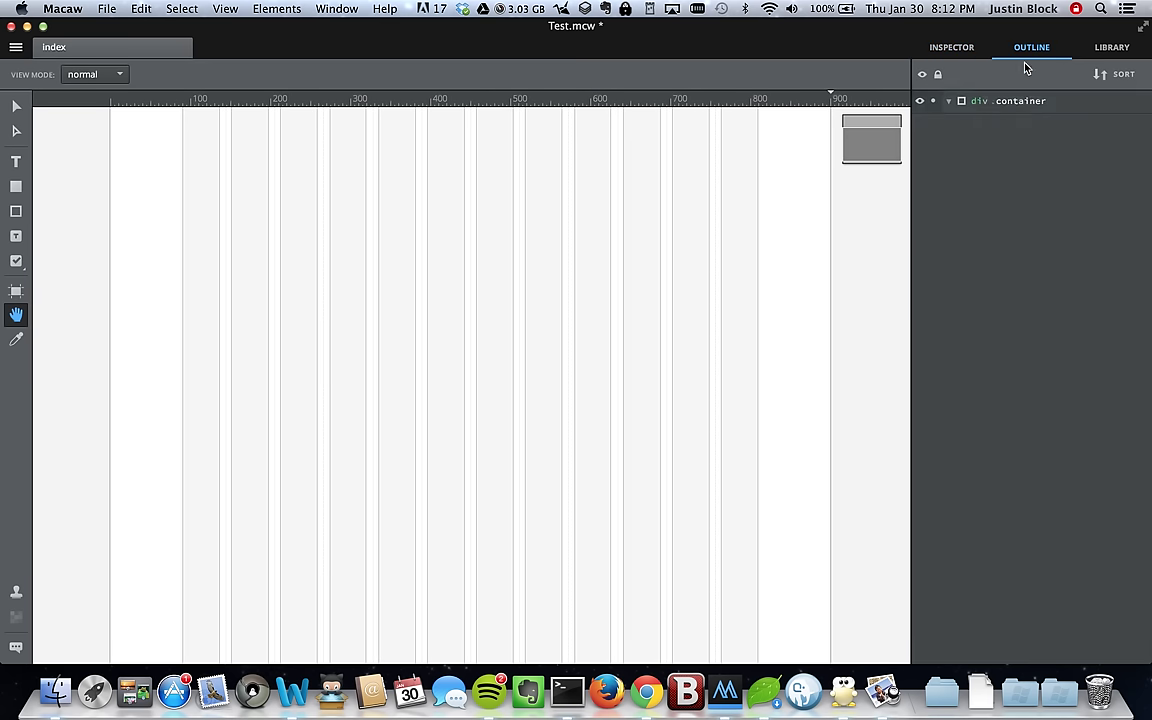
{"action": "left_click", "coordinate": [1010, 101]}
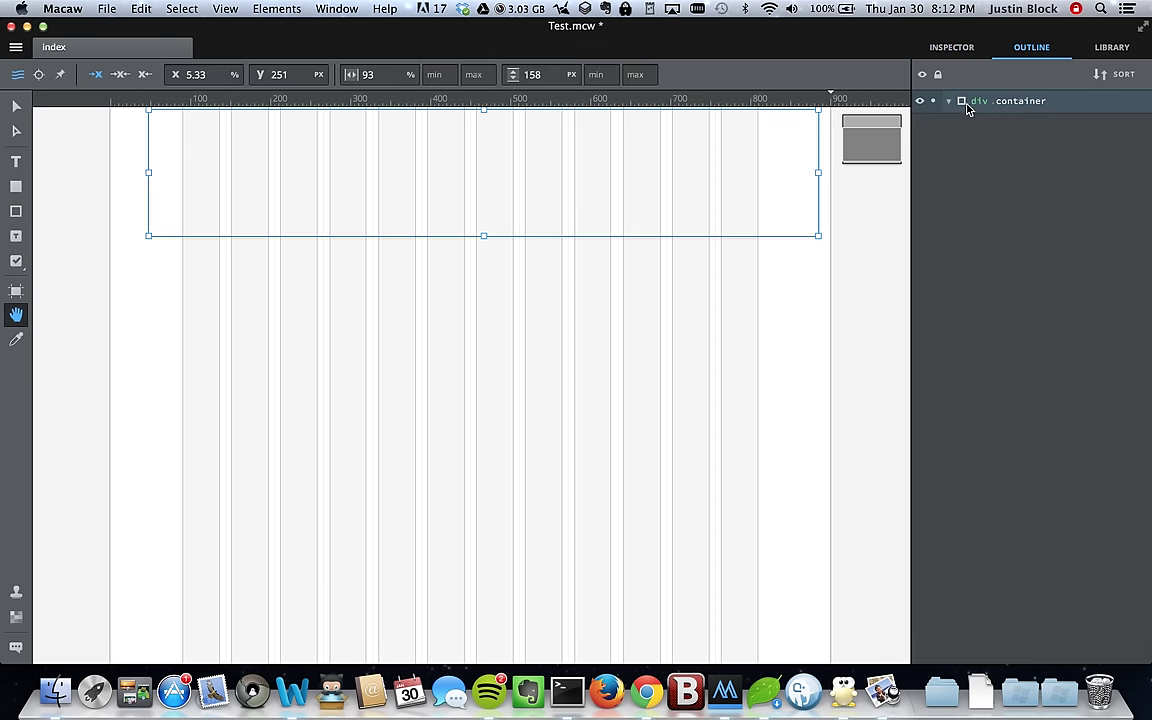
{"action": "left_click", "coordinate": [965, 52]}
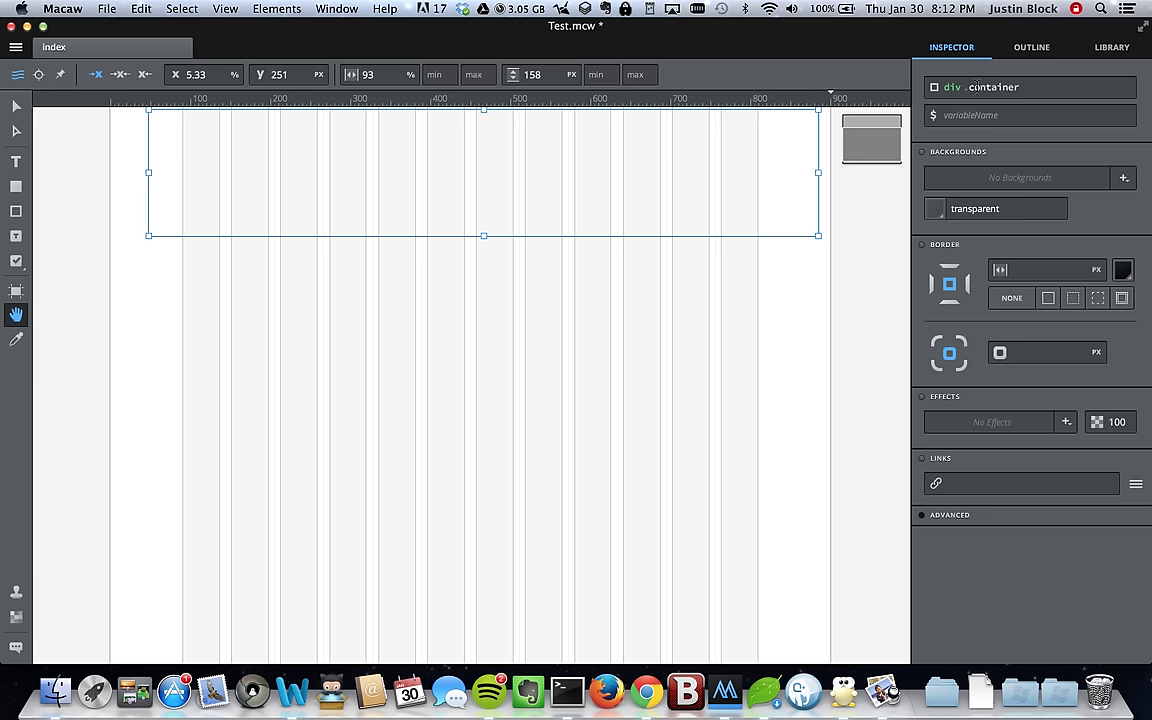
{"action": "left_click", "coordinate": [722, 186]}
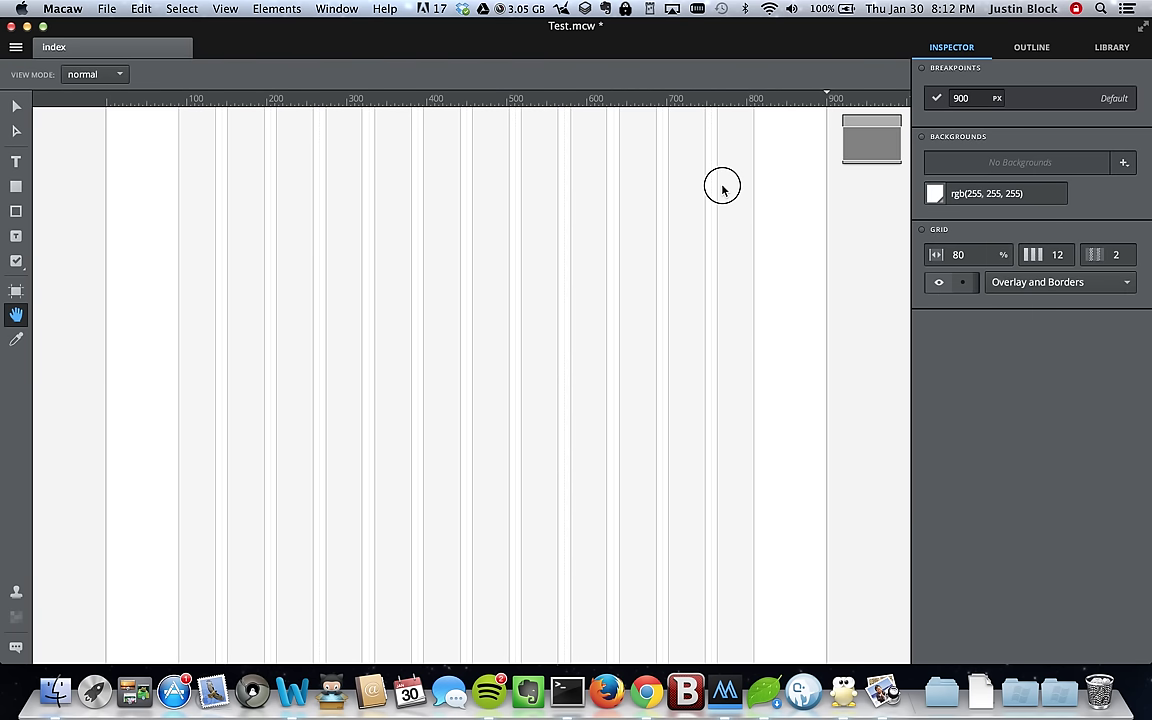
Step: Select the container from the page's element structure and activate the Select tool
{"action": "left_click", "coordinate": [1045, 48]}
{"action": "left_click", "coordinate": [1010, 112]}
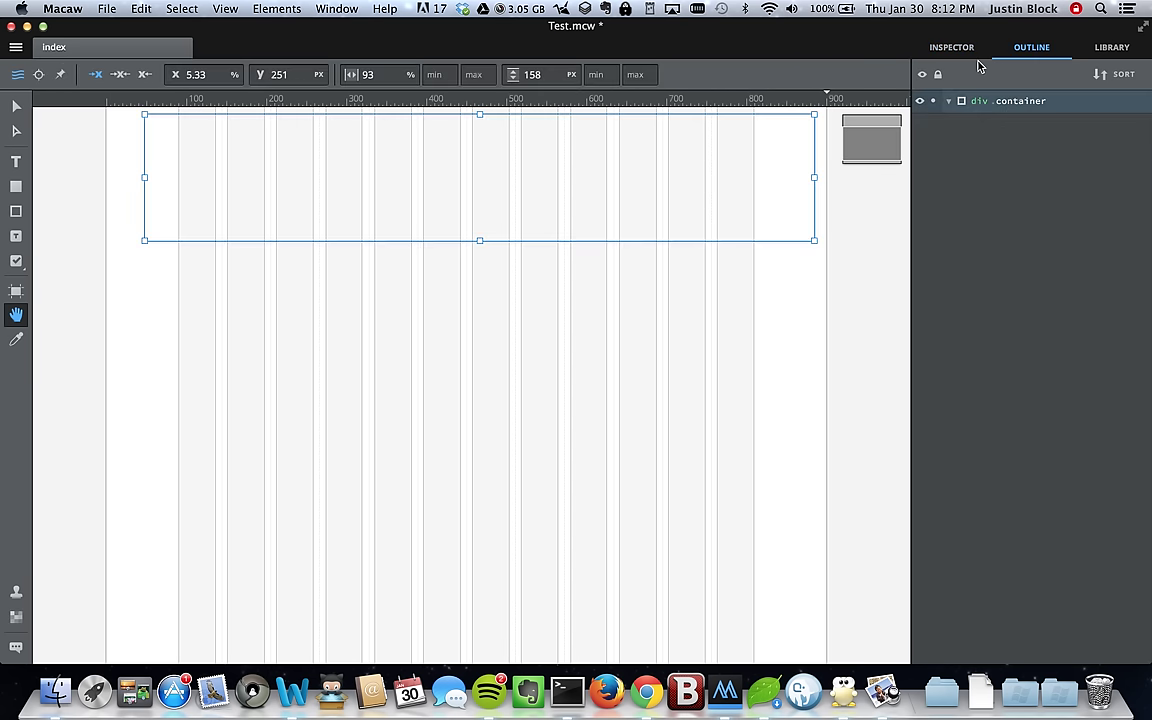
{"action": "left_click", "coordinate": [14, 105]}
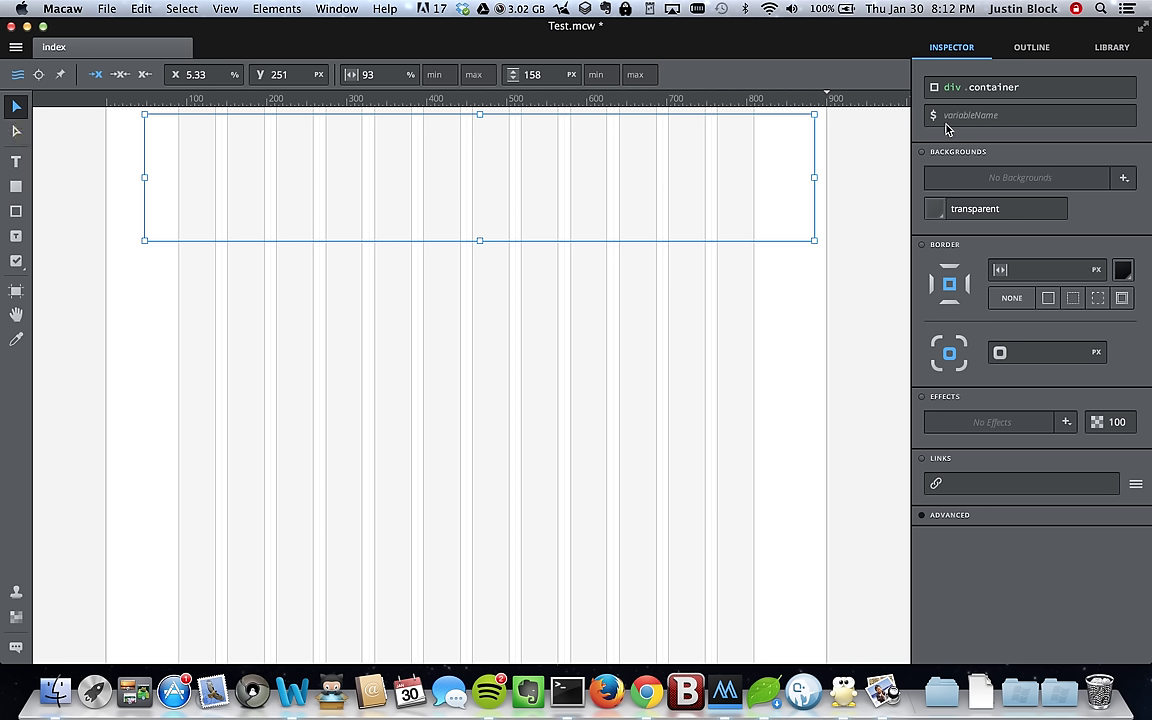
Step: Examine the container's variable name option and the available background types, image and gradient
{"action": "left_click", "coordinate": [999, 117]}
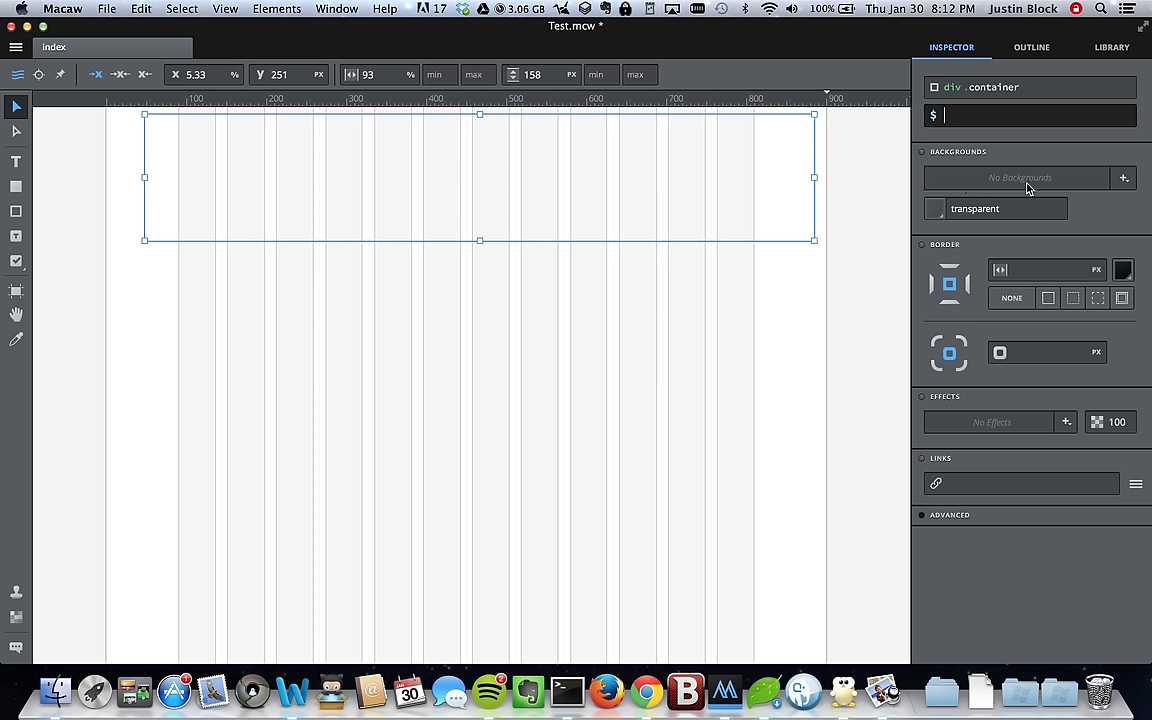
{"action": "left_click", "coordinate": [1124, 177]}
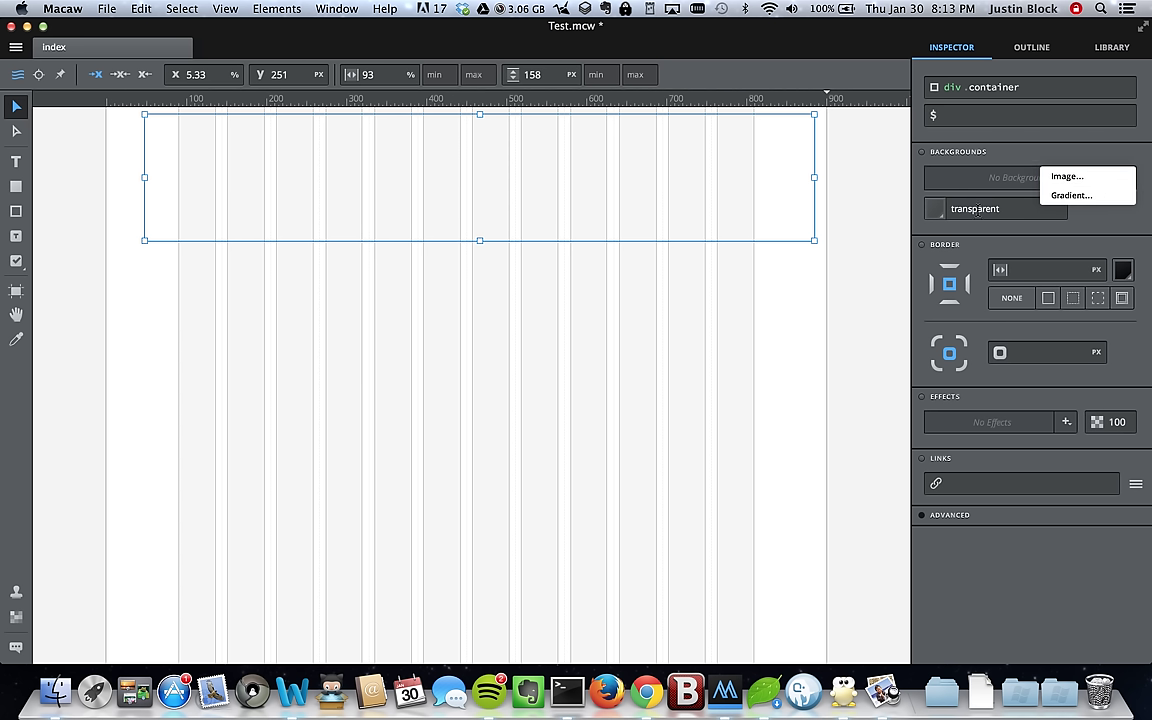
{"action": "left_click", "coordinate": [845, 200]}
Step: Open the container's background color for editing and pick a bright cyan, rgba(17, 224, 252, 0)
{"action": "left_click", "coordinate": [936, 210]}
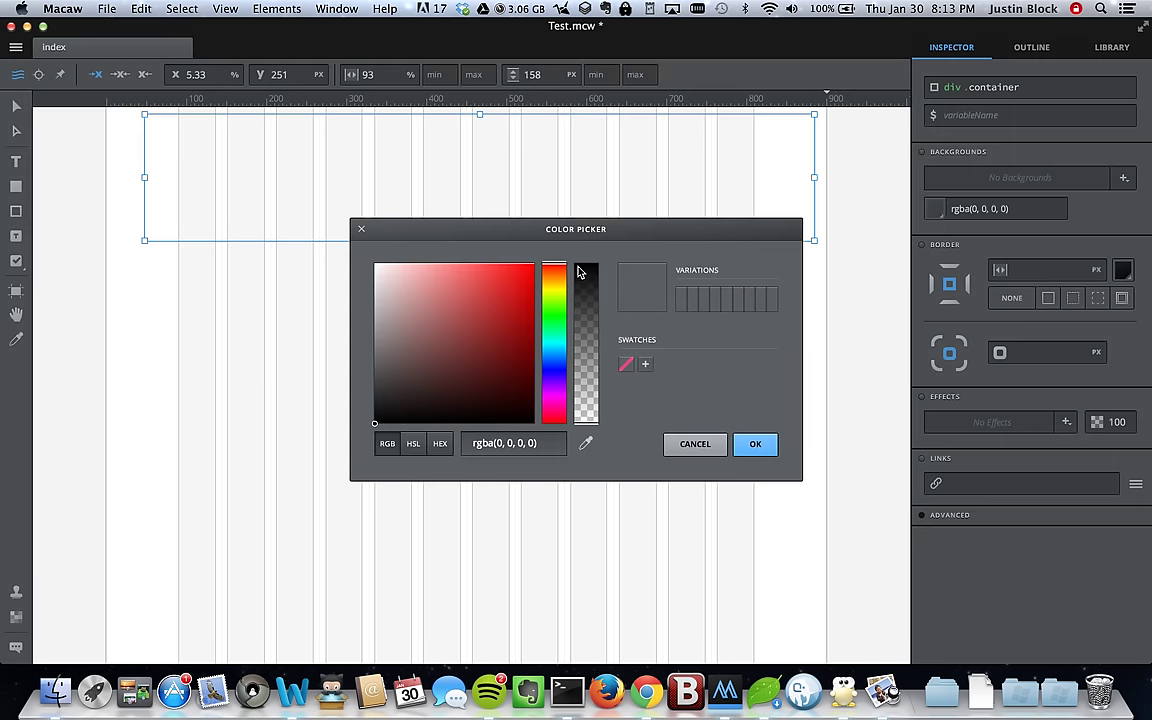
{"action": "mouse_move", "coordinate": [463, 321]}
{"action": "left_mouse_down"}
{"action": "mouse_move", "coordinate": [501, 288]}
{"action": "mouse_move", "coordinate": [499, 301]}
{"action": "left_mouse_up"}
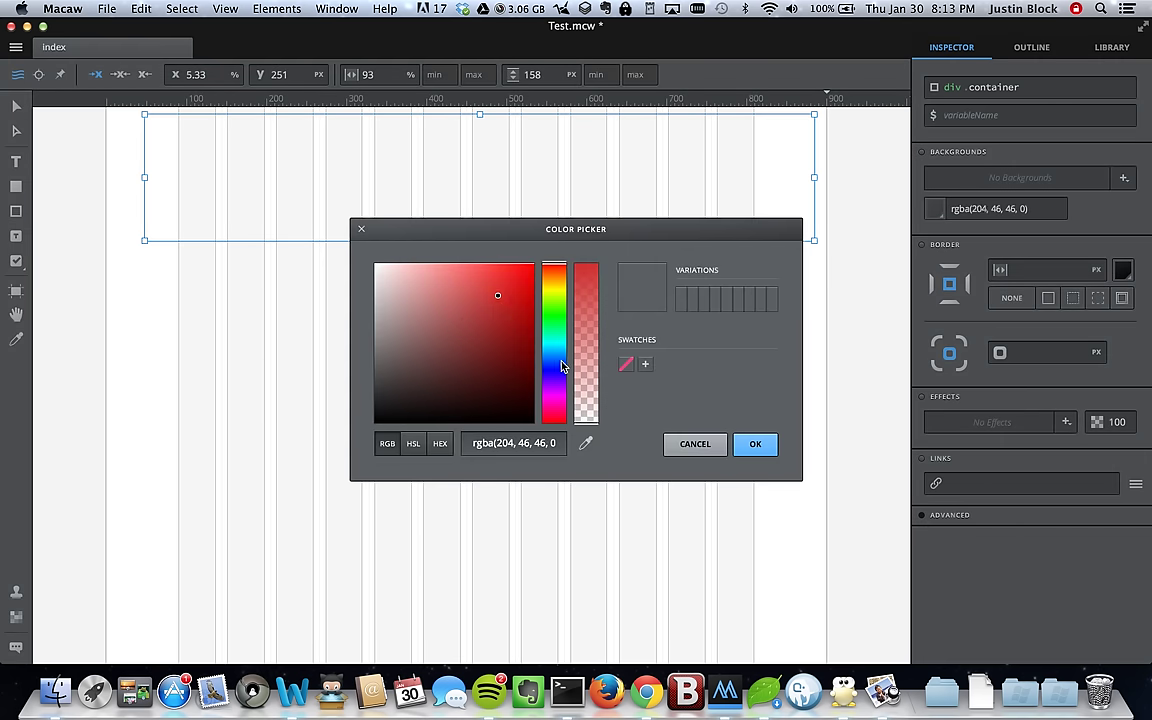
{"action": "left_click_drag", "start_coordinate": [554, 364], "coordinate": [554, 348]}
{"action": "left_click", "coordinate": [520, 291]}
{"action": "left_click_drag", "start_coordinate": [520, 291], "coordinate": [523, 265]}
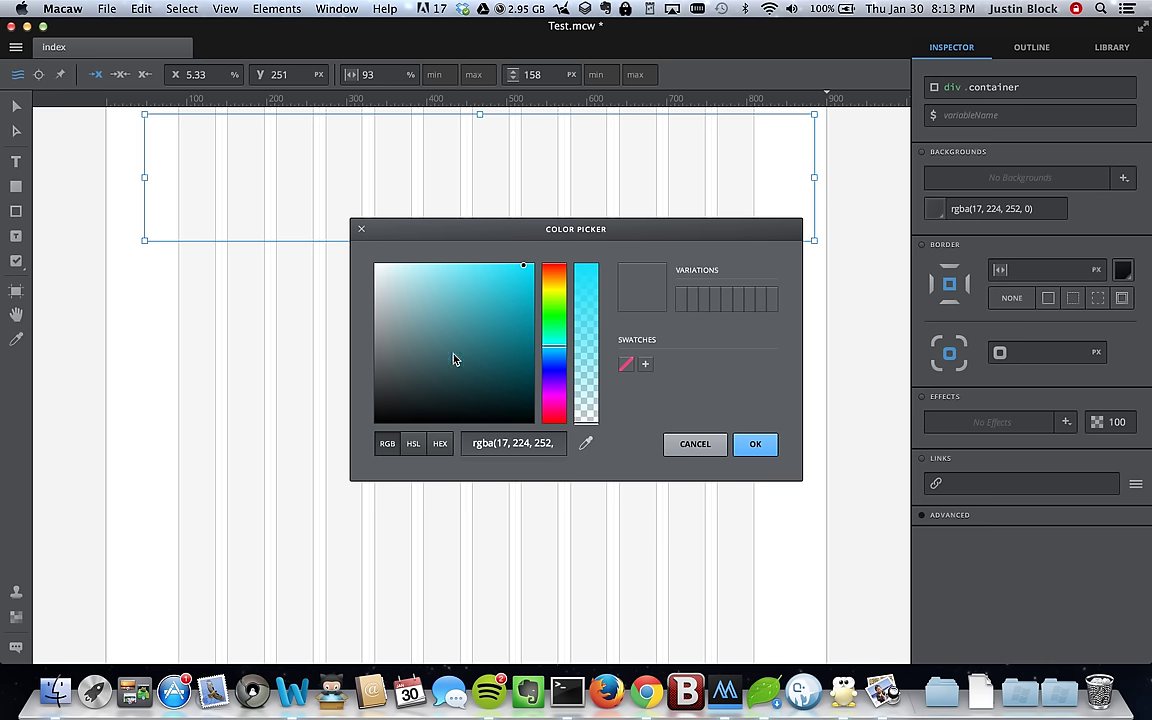
Step: Compare the color notations, return to RGB, and make the background a fully opaque rgb(2, 219, 249)
{"action": "left_click", "coordinate": [416, 450]}
{"action": "left_click", "coordinate": [440, 445]}
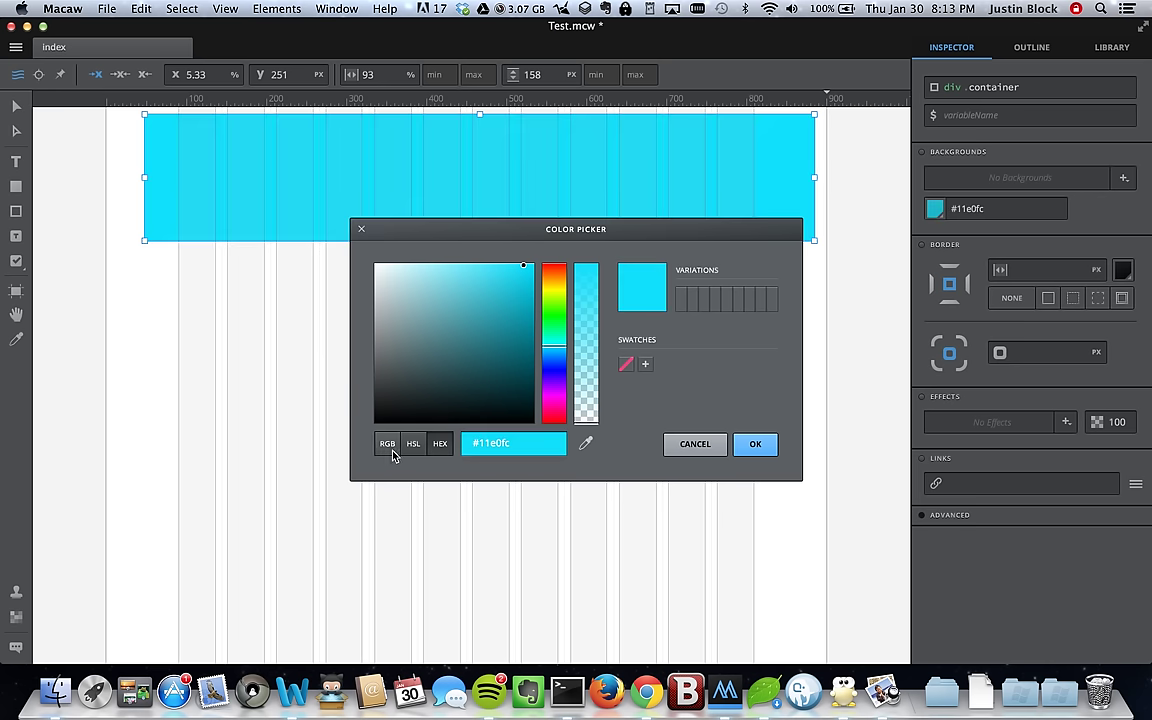
{"action": "left_click", "coordinate": [388, 444]}
{"action": "mouse_move", "coordinate": [520, 268]}
{"action": "left_mouse_down"}
{"action": "mouse_move", "coordinate": [514, 278]}
{"action": "mouse_move", "coordinate": [533, 267]}
{"action": "left_mouse_up"}
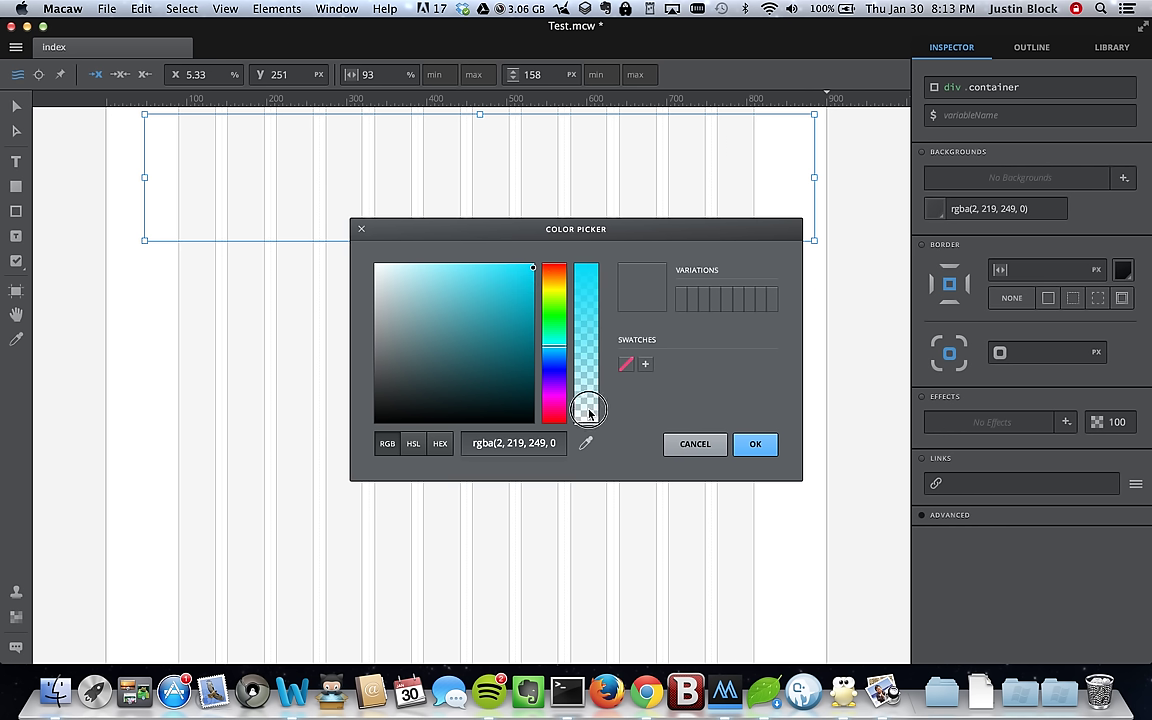
{"action": "left_click_drag", "start_coordinate": [593, 428], "coordinate": [587, 243]}
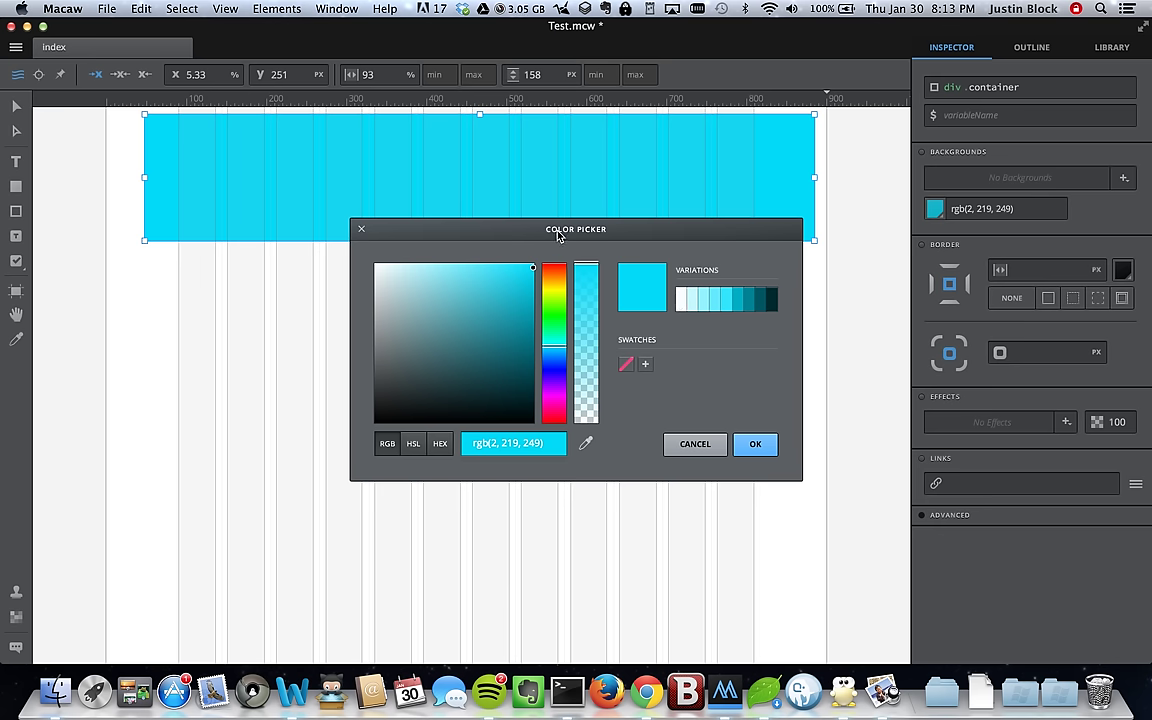
Step: Change the container's background to rgb(22, 172, 205), save that color as a swatch, and apply it
{"action": "left_click", "coordinate": [520, 317]}
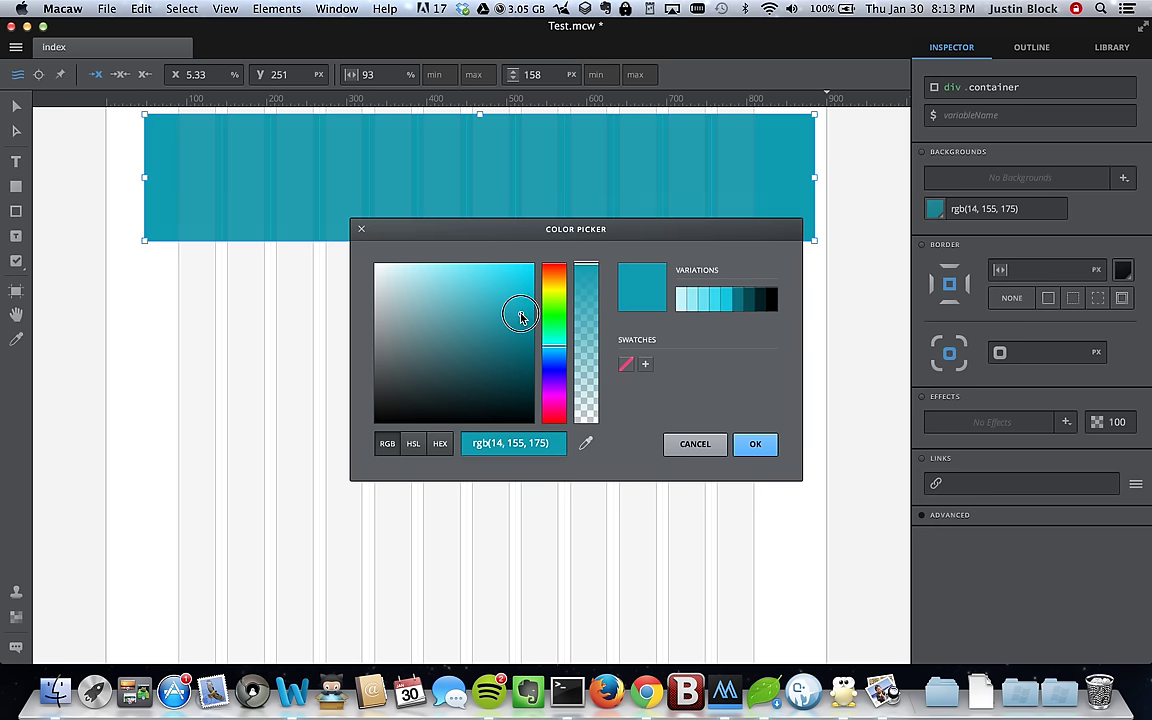
{"action": "left_click", "coordinate": [519, 300]}
{"action": "left_click", "coordinate": [560, 349]}
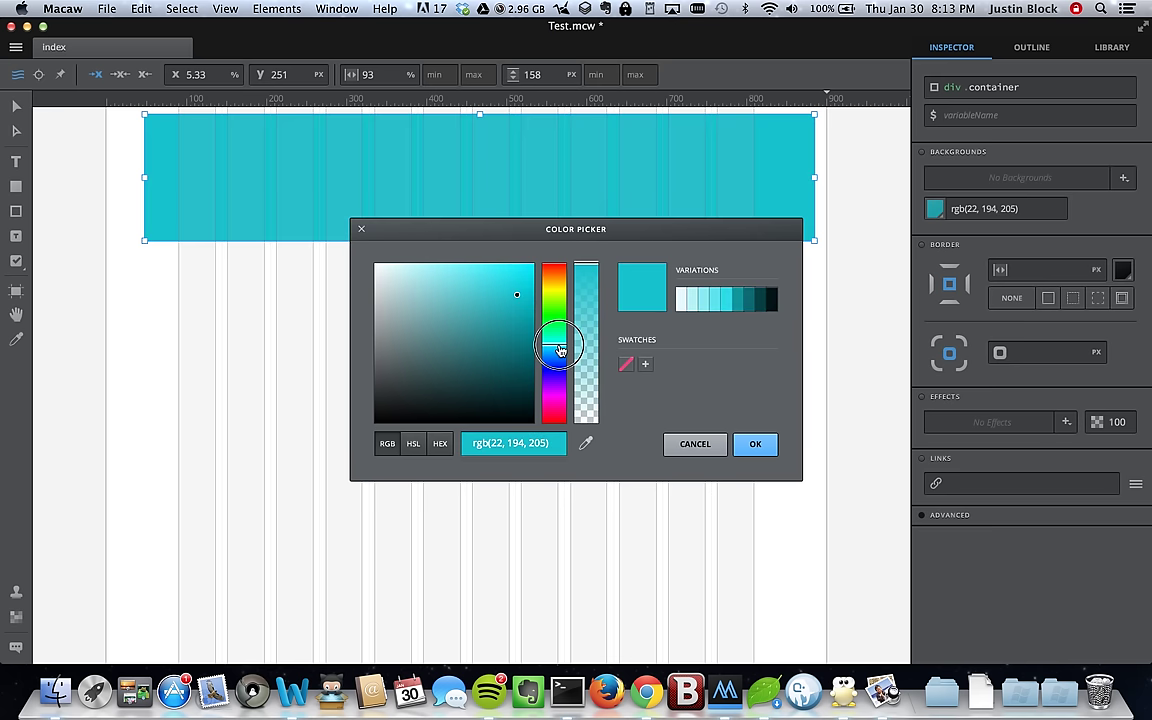
{"action": "left_click", "coordinate": [648, 366]}
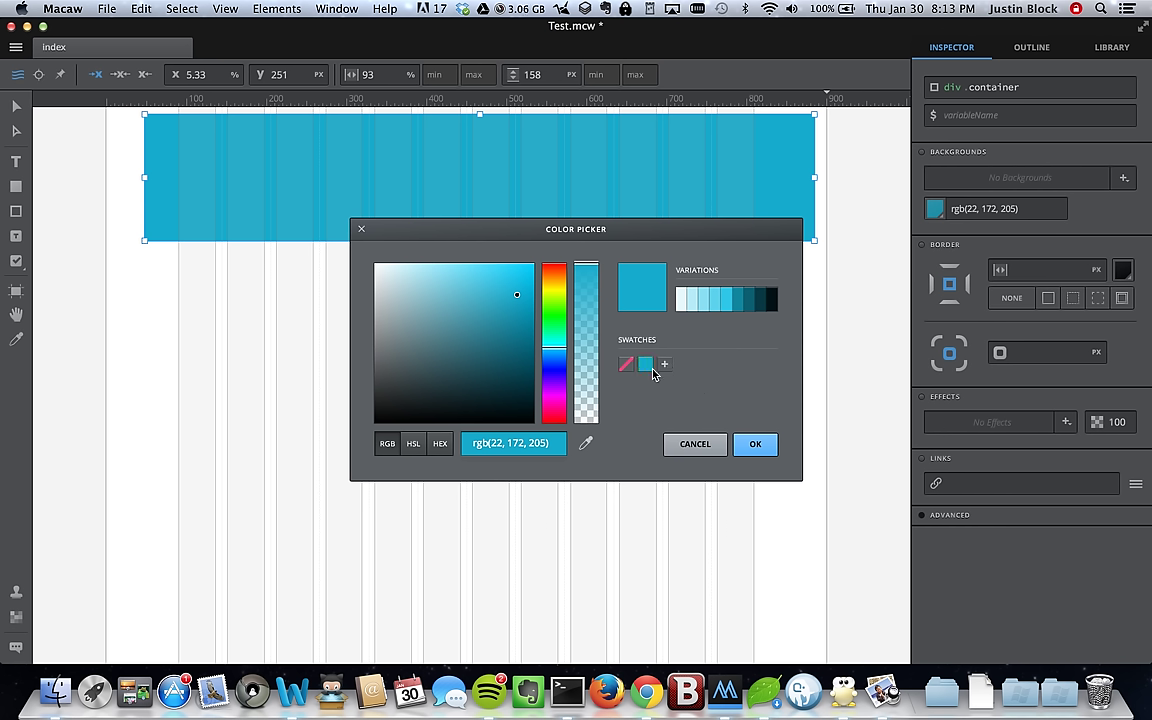
{"action": "left_click", "coordinate": [756, 445]}
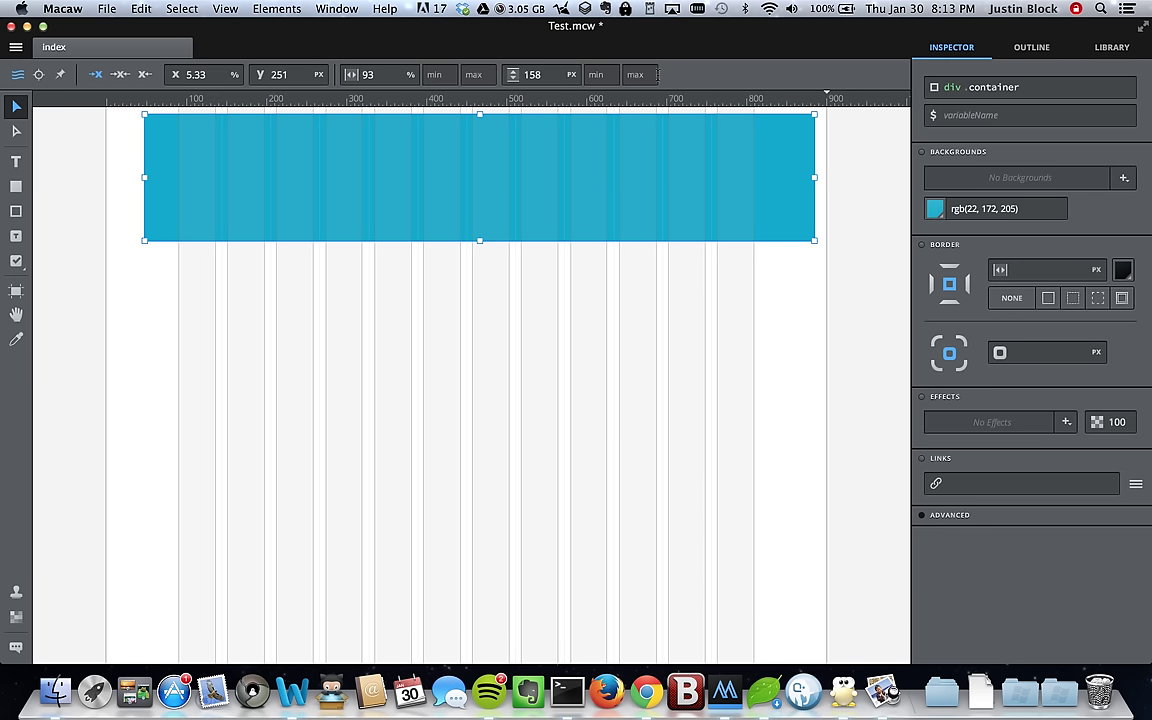
Step: Examine the container's X and Y position and width settings along with their units and the positioning options
{"action": "scroll", "coordinate": [640, 108], "scroll_direction": "up", "scroll_amount": 5}
{"action": "scroll", "coordinate": [640, 112], "scroll_direction": "up", "scroll_amount": 5}
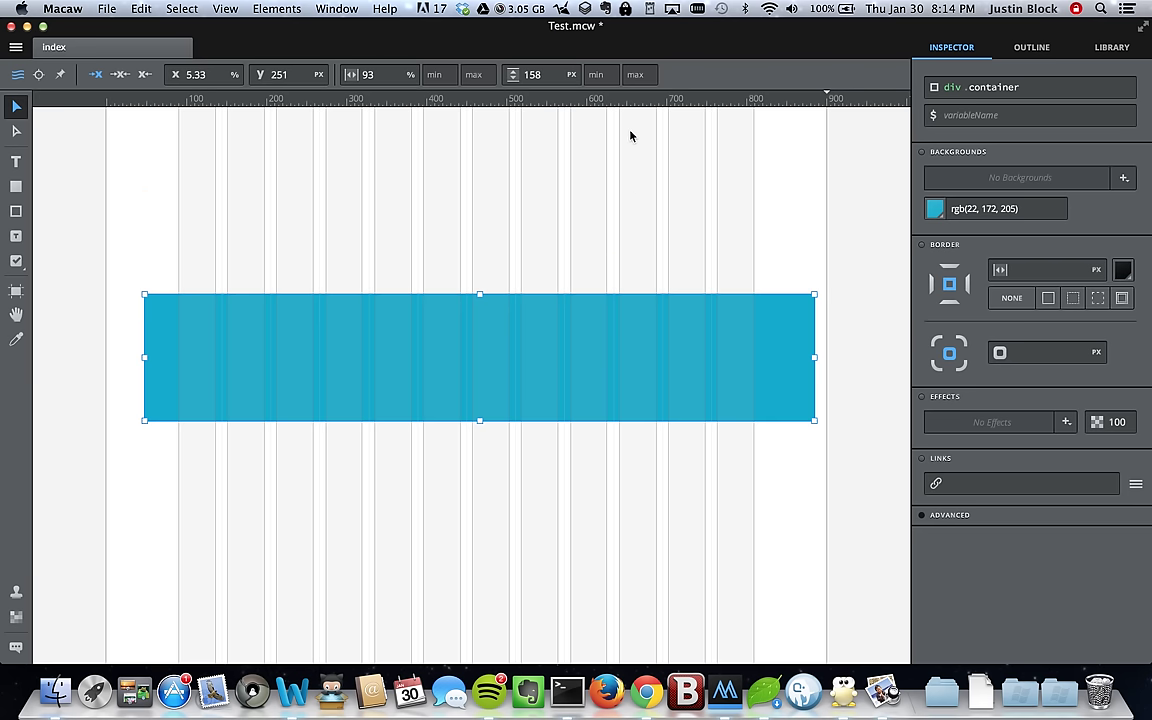
{"action": "left_click", "coordinate": [224, 80]}
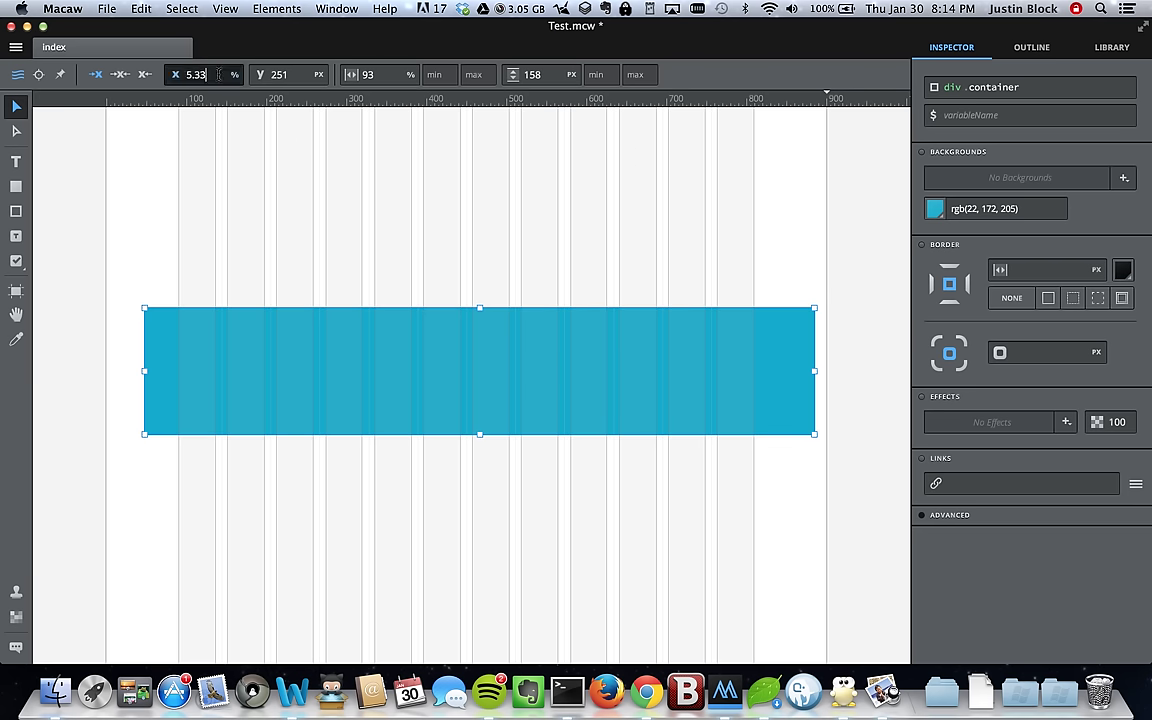
{"action": "key", "text": "Return"}
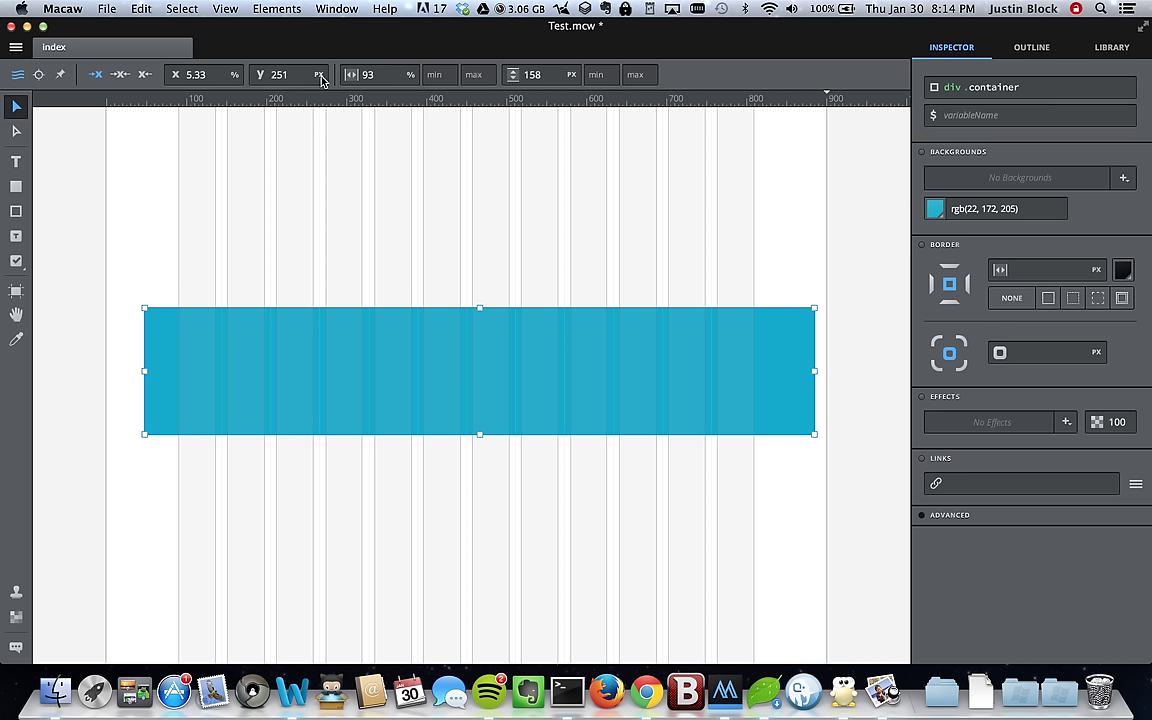
{"action": "left_click", "coordinate": [409, 75]}
{"action": "left_click", "coordinate": [235, 75]}
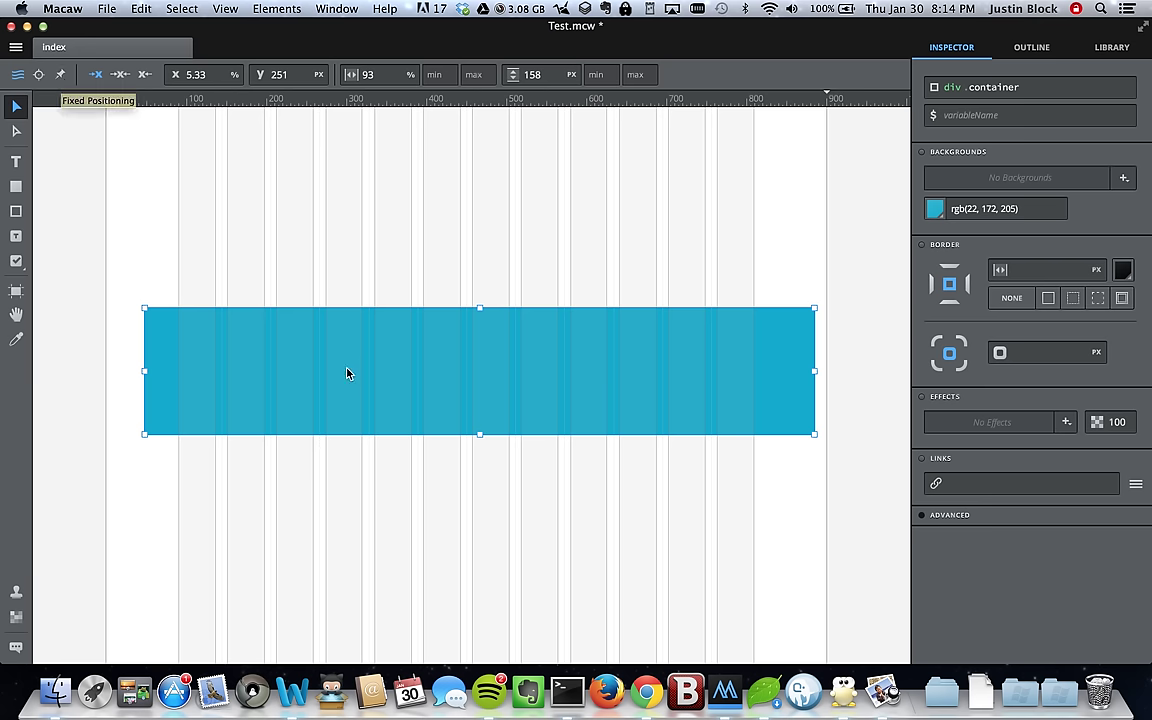
{"action": "left_click", "coordinate": [290, 76]}
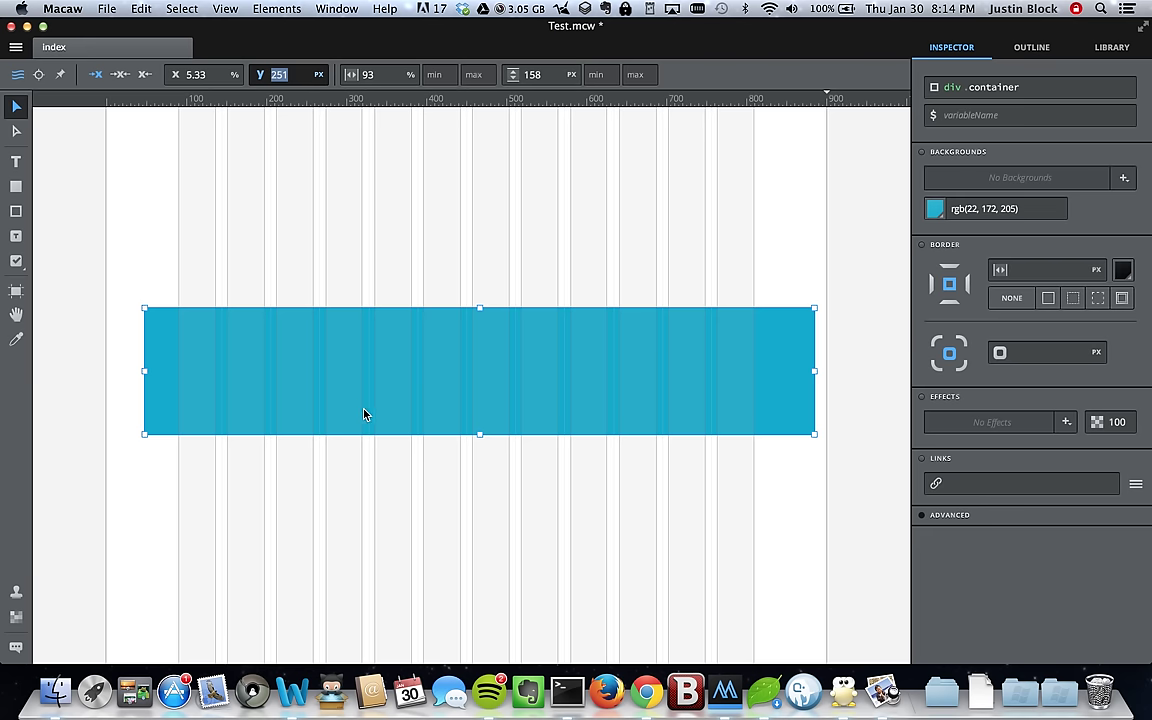
Step: Move the container up the page and set its Y position to 0 px
{"action": "left_click_drag", "start_coordinate": [362, 414], "coordinate": [342, 237]}
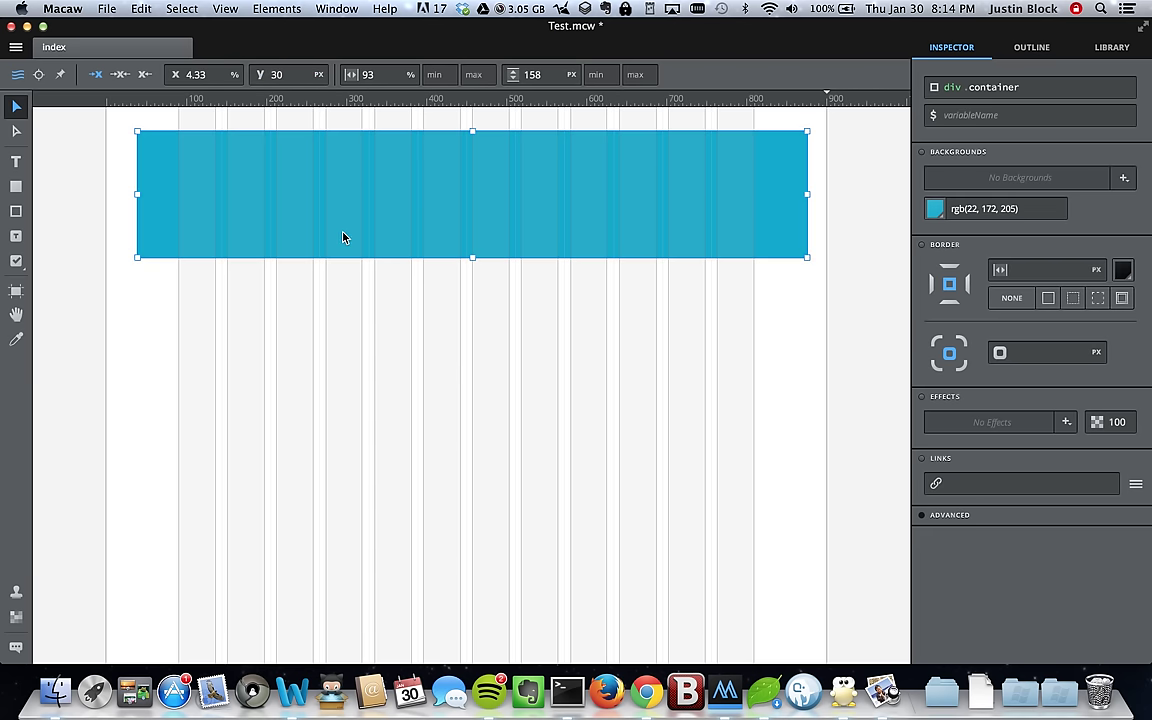
{"action": "left_click", "coordinate": [280, 75]}
{"action": "type", "text": "0"}
{"action": "key", "text": "Return"}
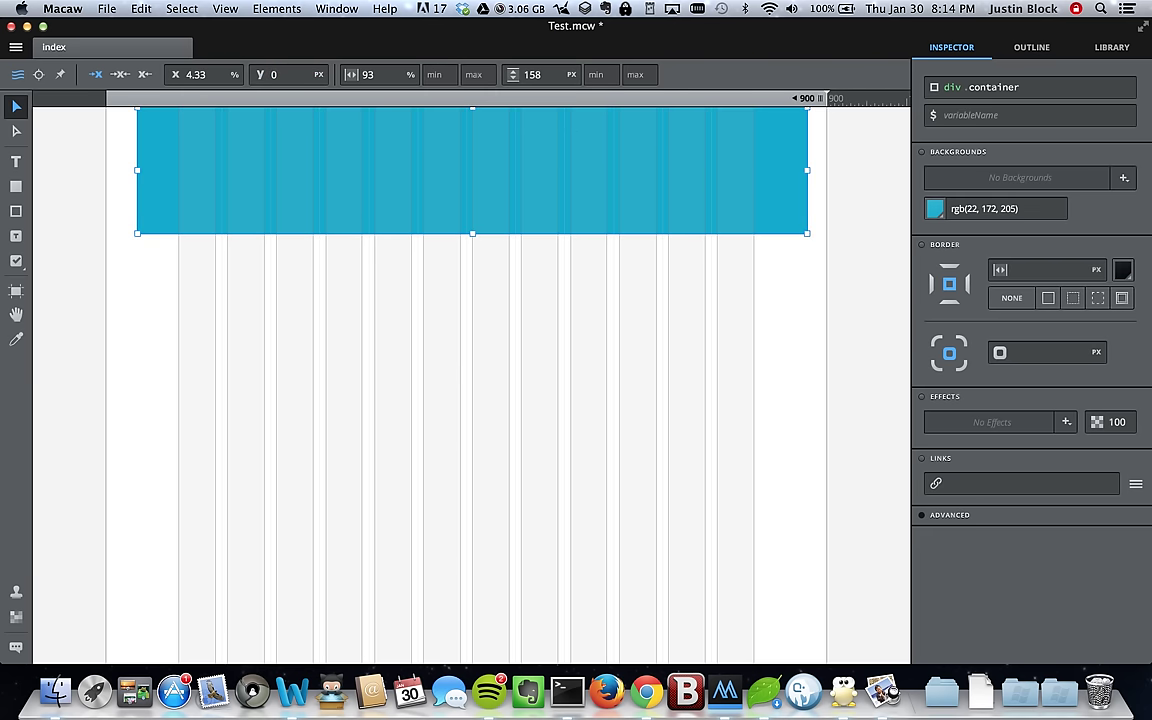
Step: Stretch the container to both page edges, with X at 0 and width at 100%, and check its minimum width option
{"action": "left_click_drag", "start_coordinate": [142, 169], "coordinate": [104, 170]}
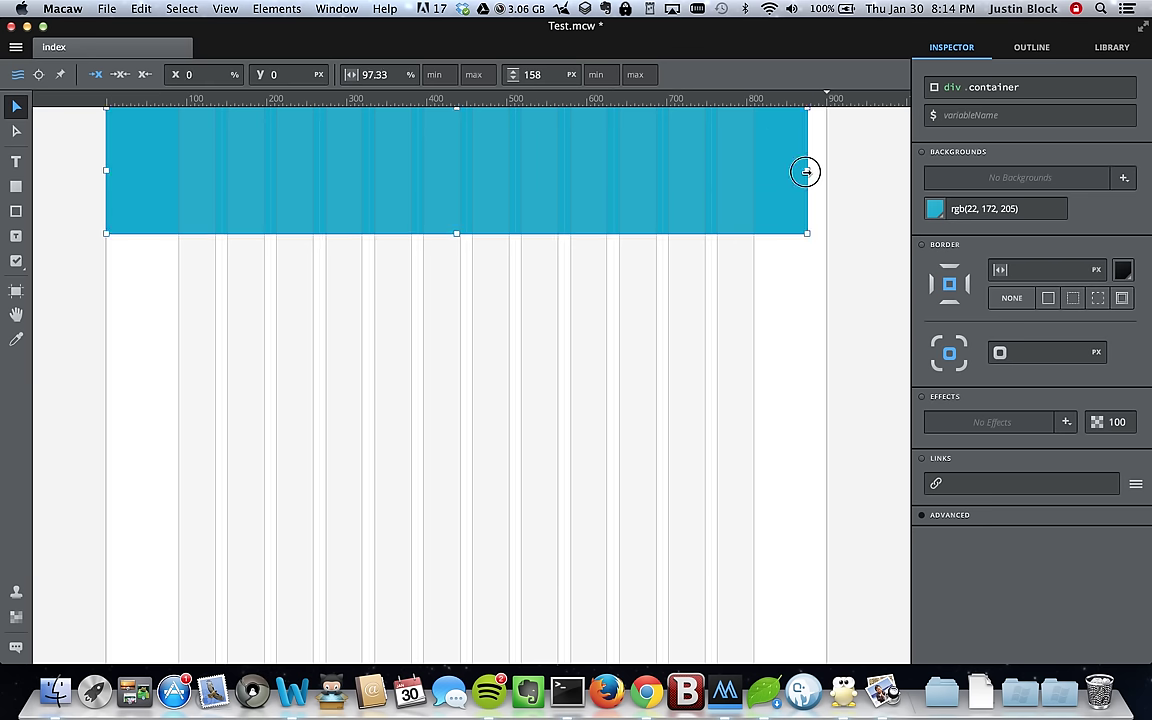
{"action": "left_click_drag", "start_coordinate": [806, 170], "coordinate": [826, 170]}
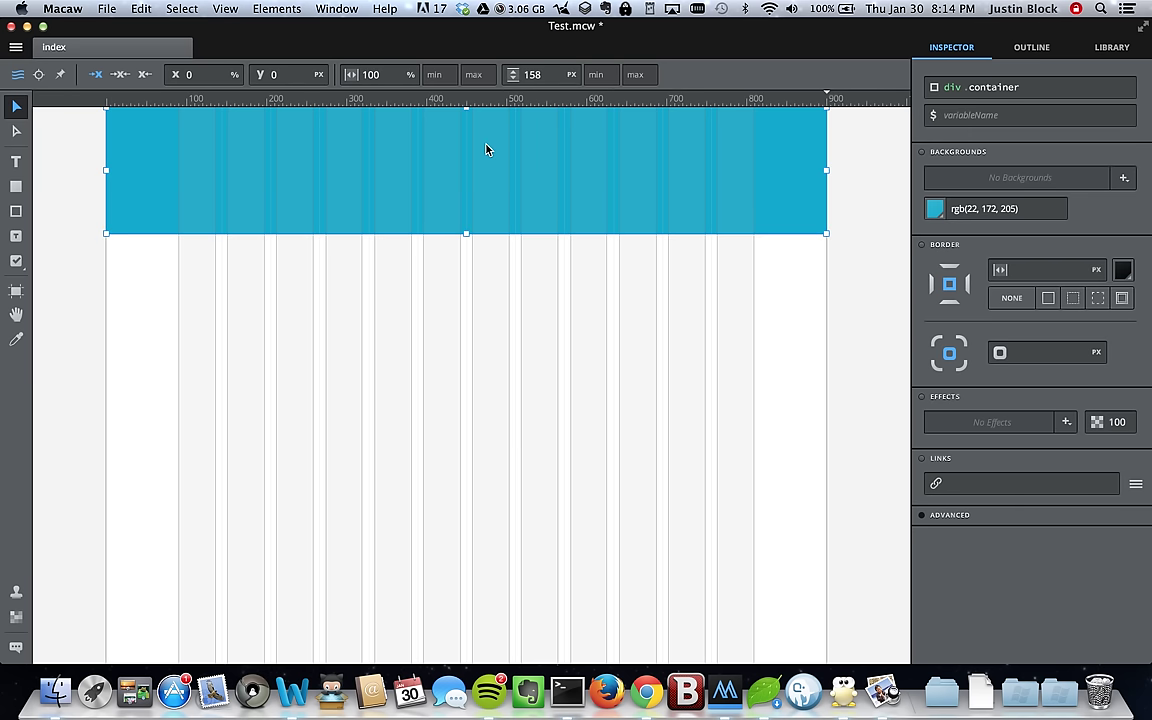
{"action": "left_click", "coordinate": [359, 75]}
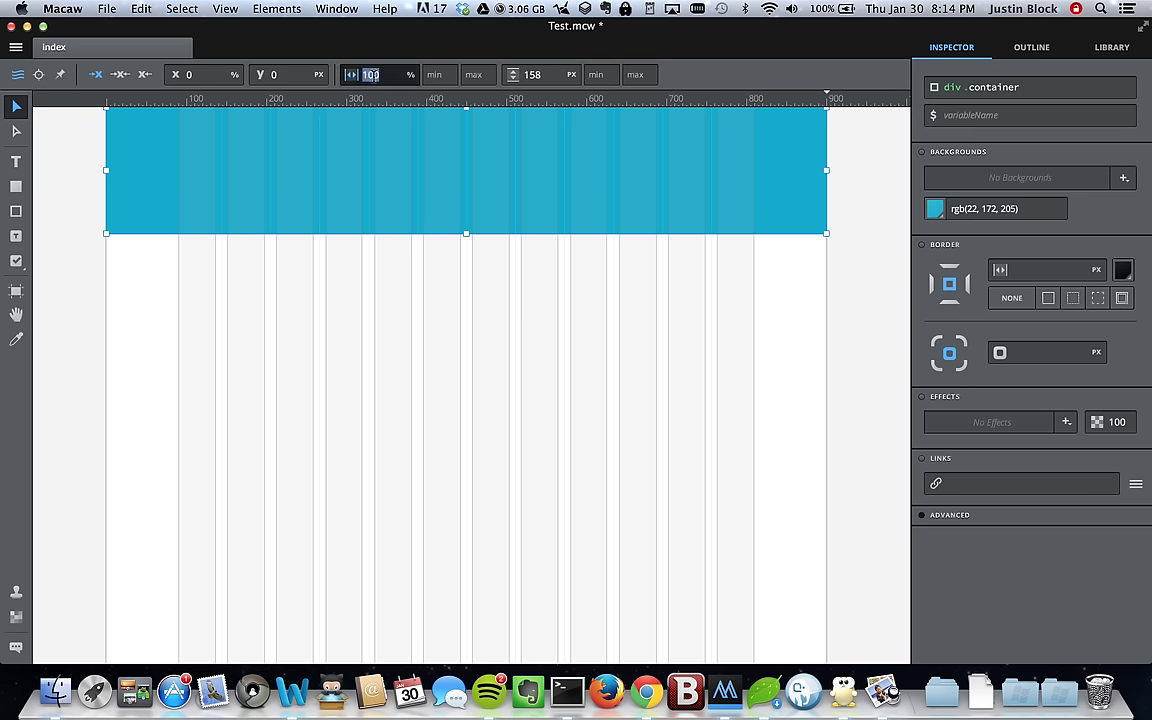
{"action": "left_click", "coordinate": [428, 76]}
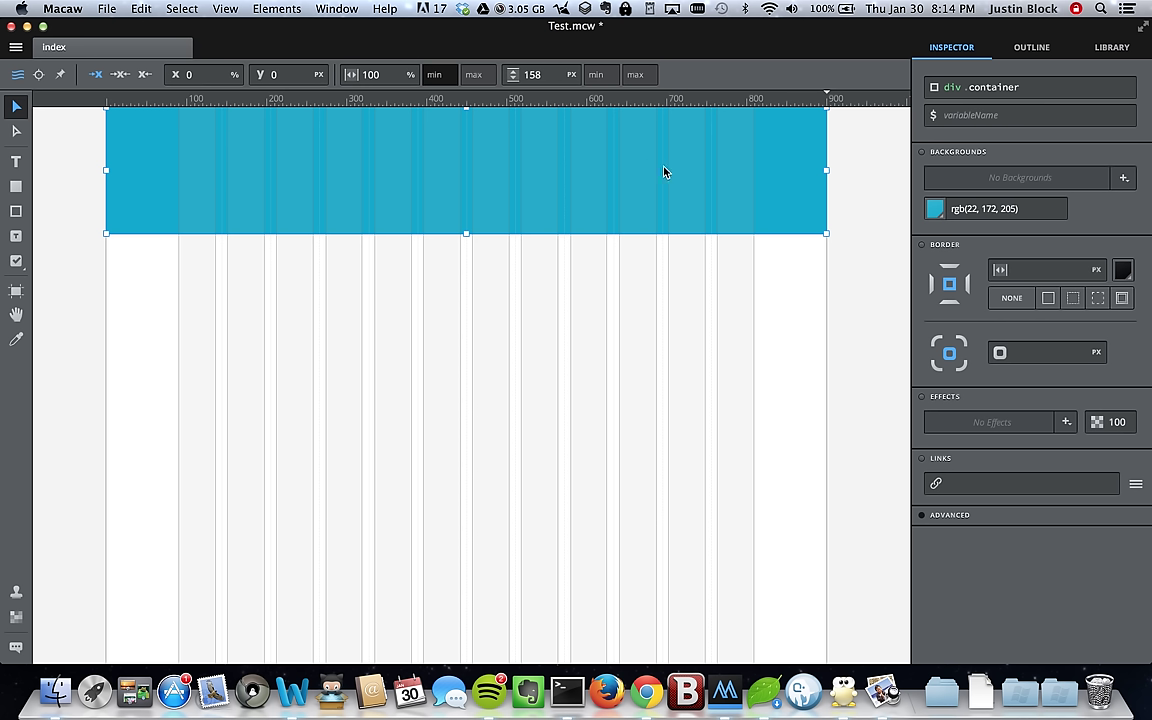
Step: Save the project and reselect the blue container
{"action": "key", "text": "super+s"}
{"action": "left_click", "coordinate": [538, 320]}
{"action": "left_click", "coordinate": [278, 172]}
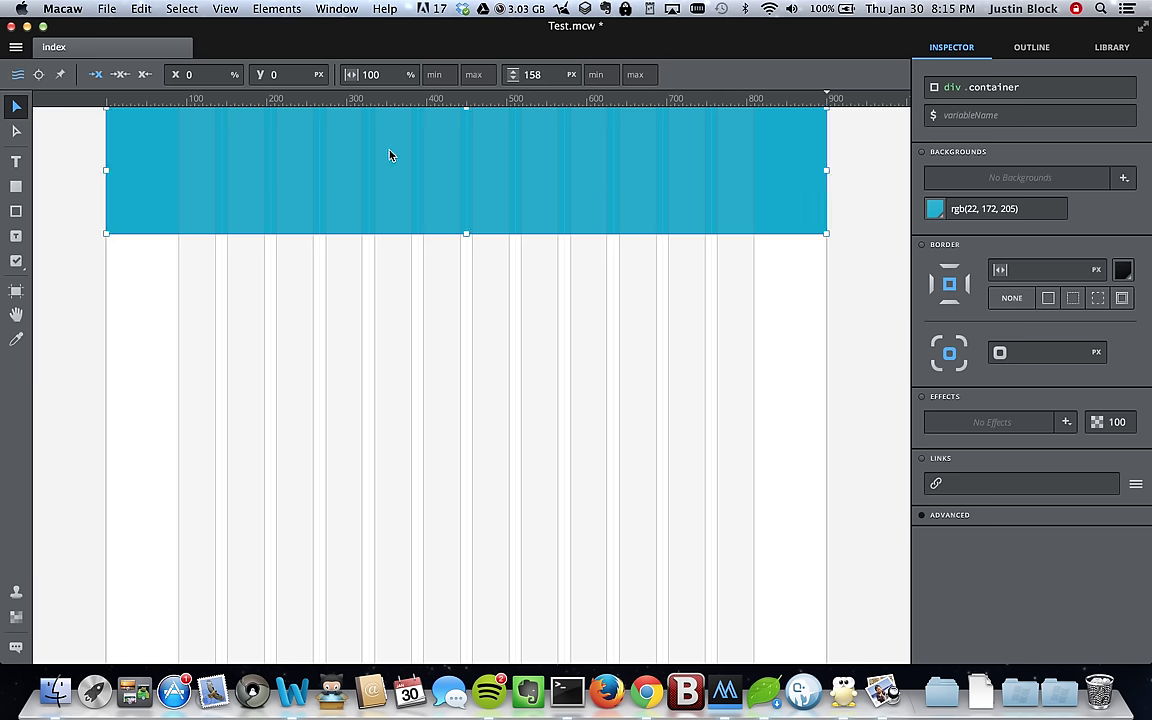
Step: View the page in the built-in preview and in a maximized Chrome window, and close both
{"action": "key", "text": "super+r"}
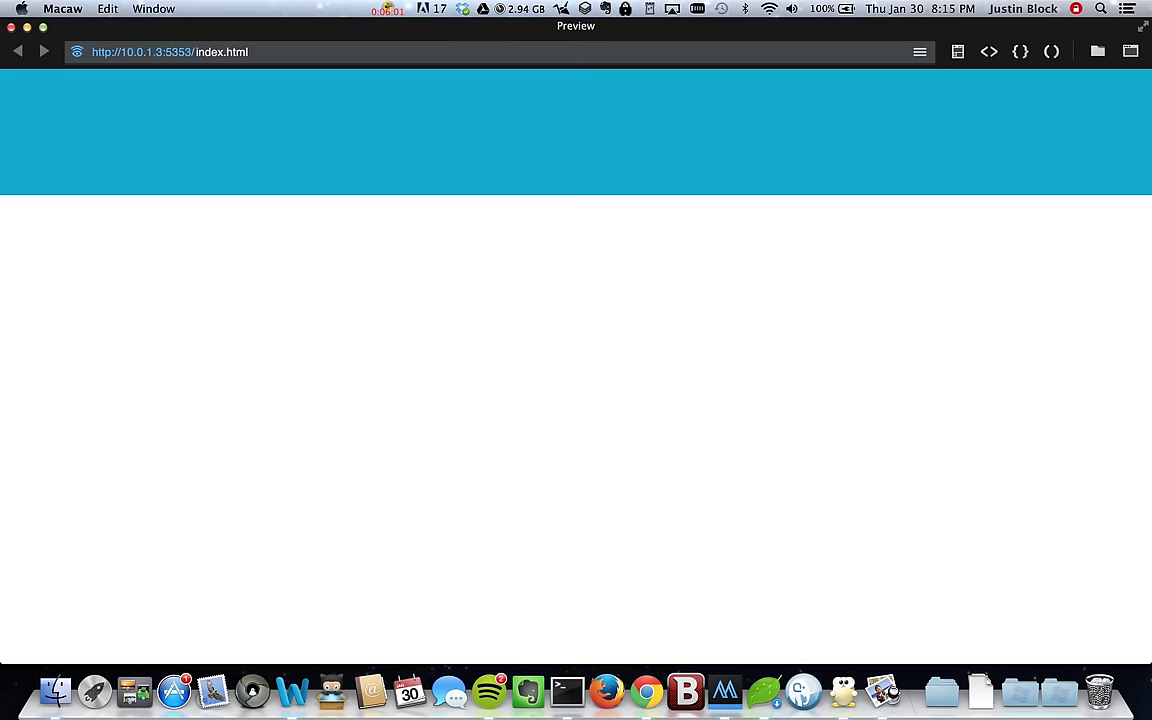
{"action": "left_click_drag", "start_coordinate": [309, 26], "coordinate": [293, 100]}
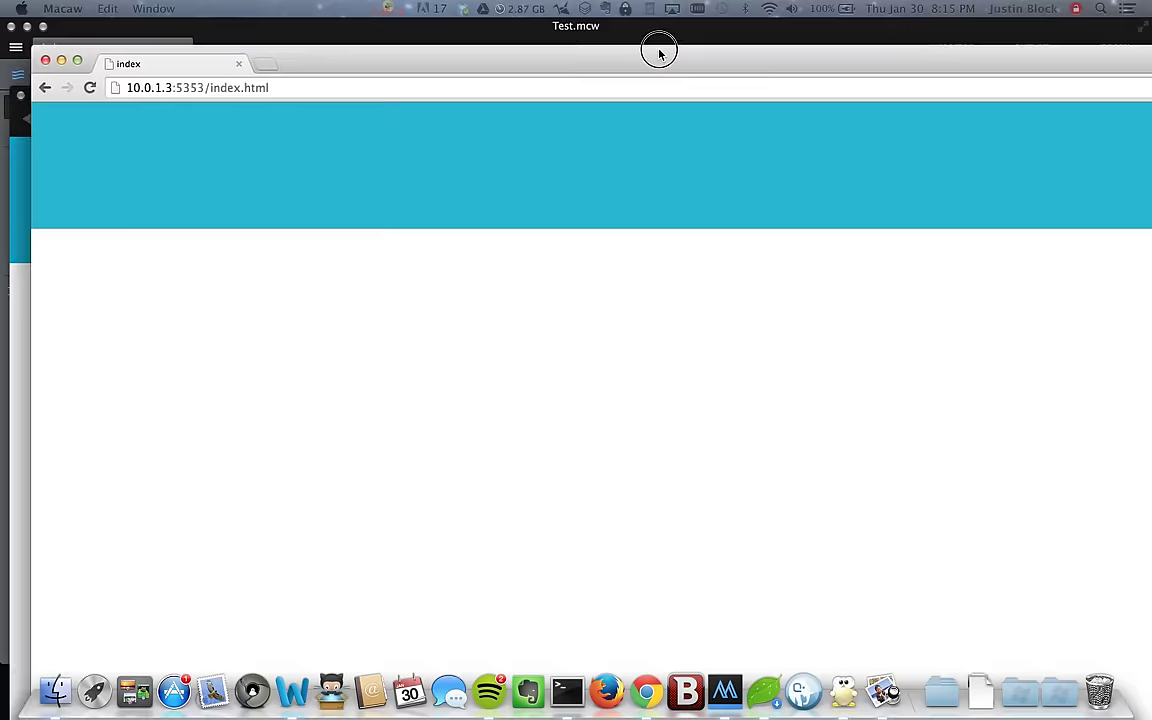
{"action": "double_click", "coordinate": [658, 51]}
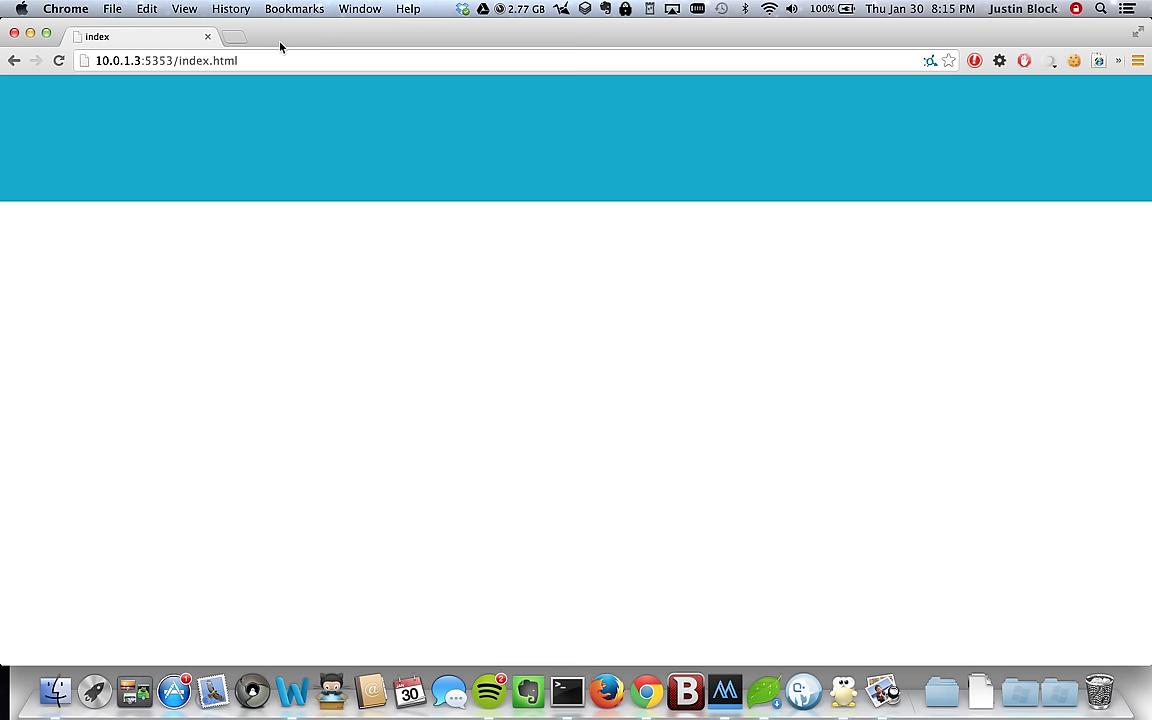
{"action": "left_click", "coordinate": [207, 36]}
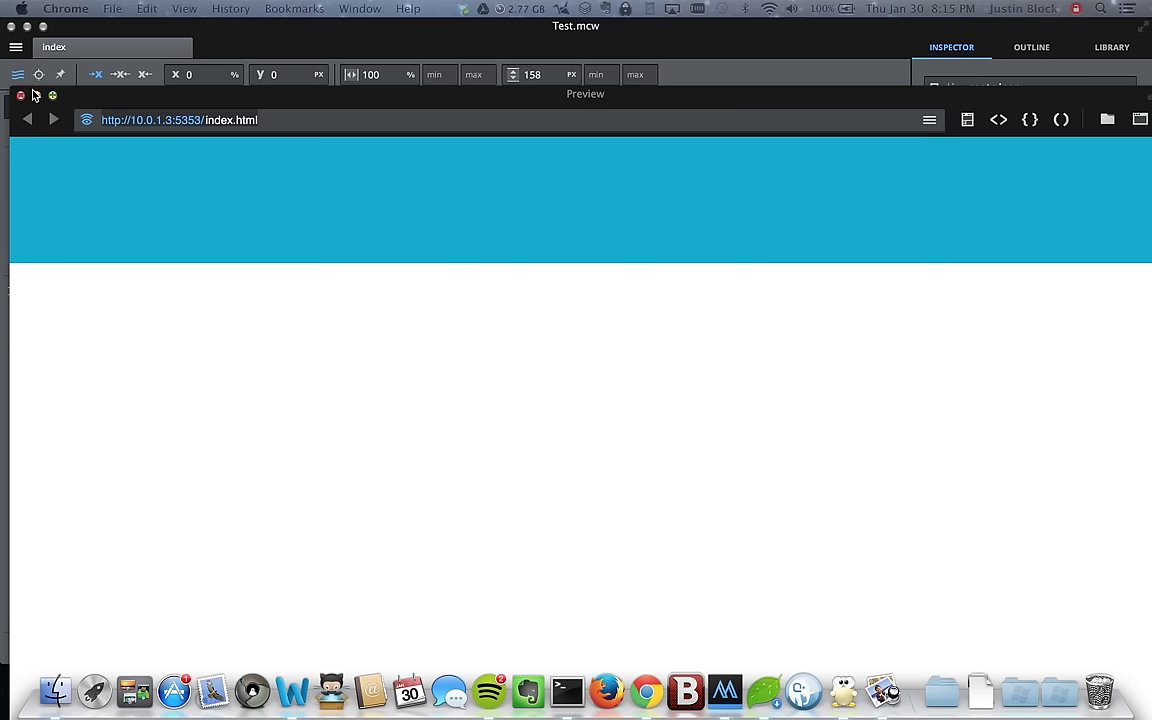
{"action": "left_click", "coordinate": [21, 95]}
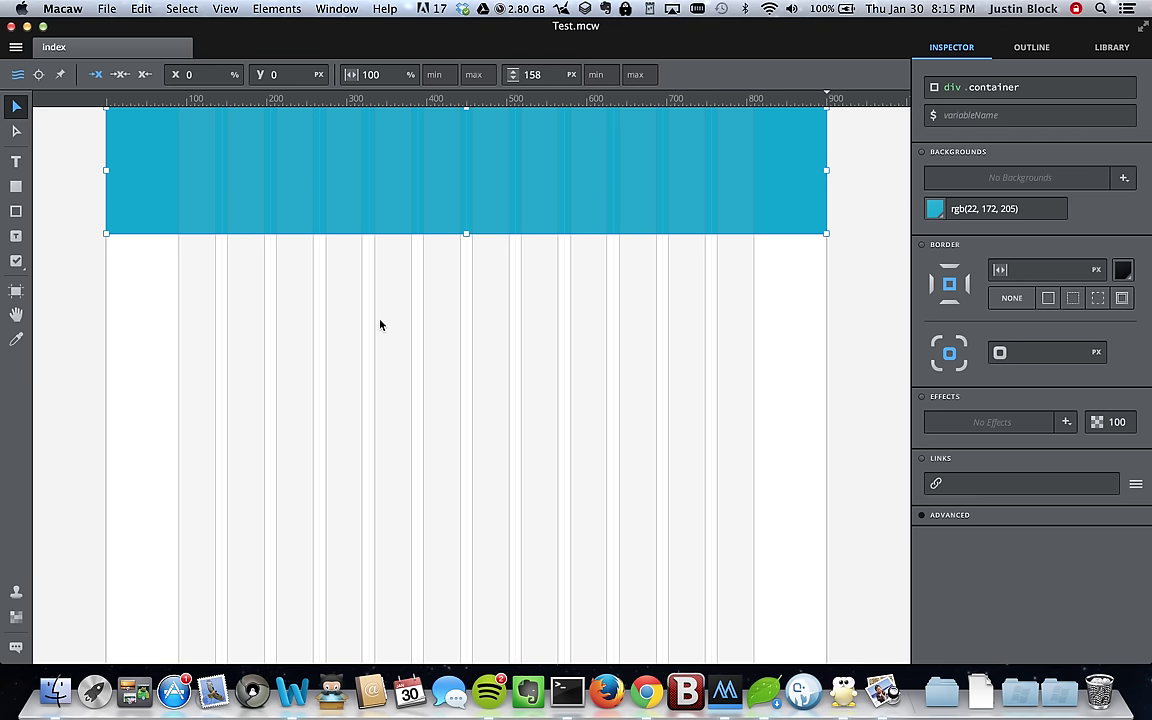
Step: Hide and reshow the container from the page's element structure, lock it, and test selecting it on the canvas
{"action": "left_click", "coordinate": [1022, 47]}
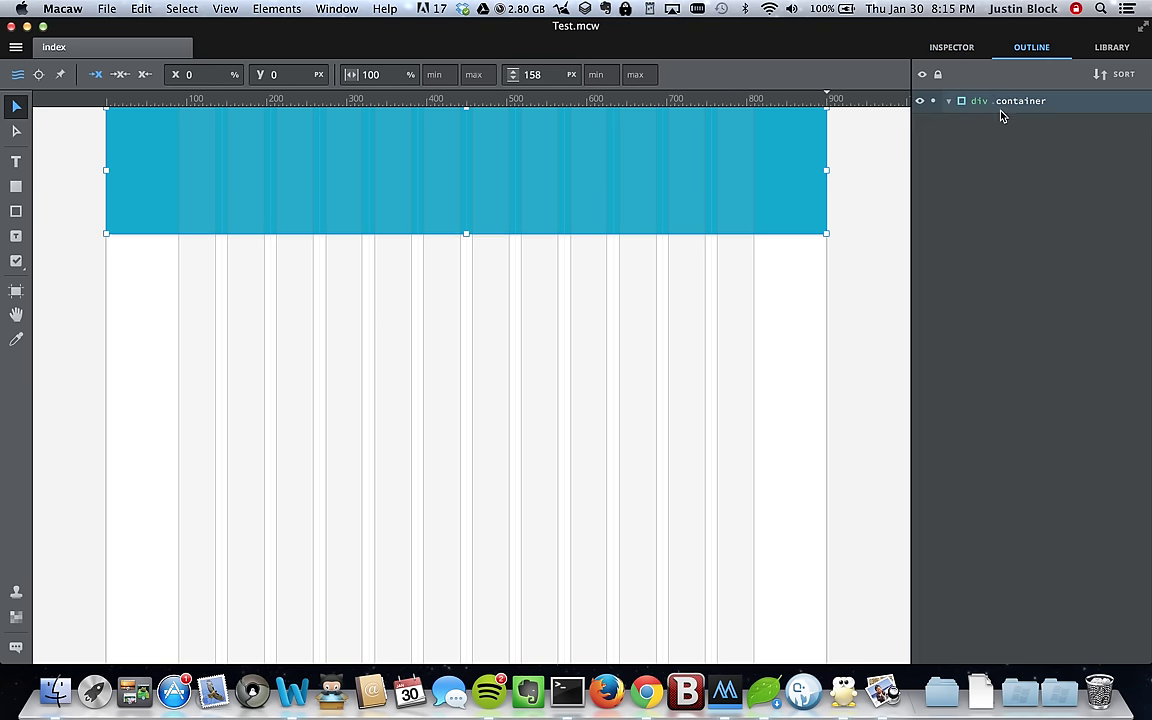
{"action": "left_click", "coordinate": [918, 104]}
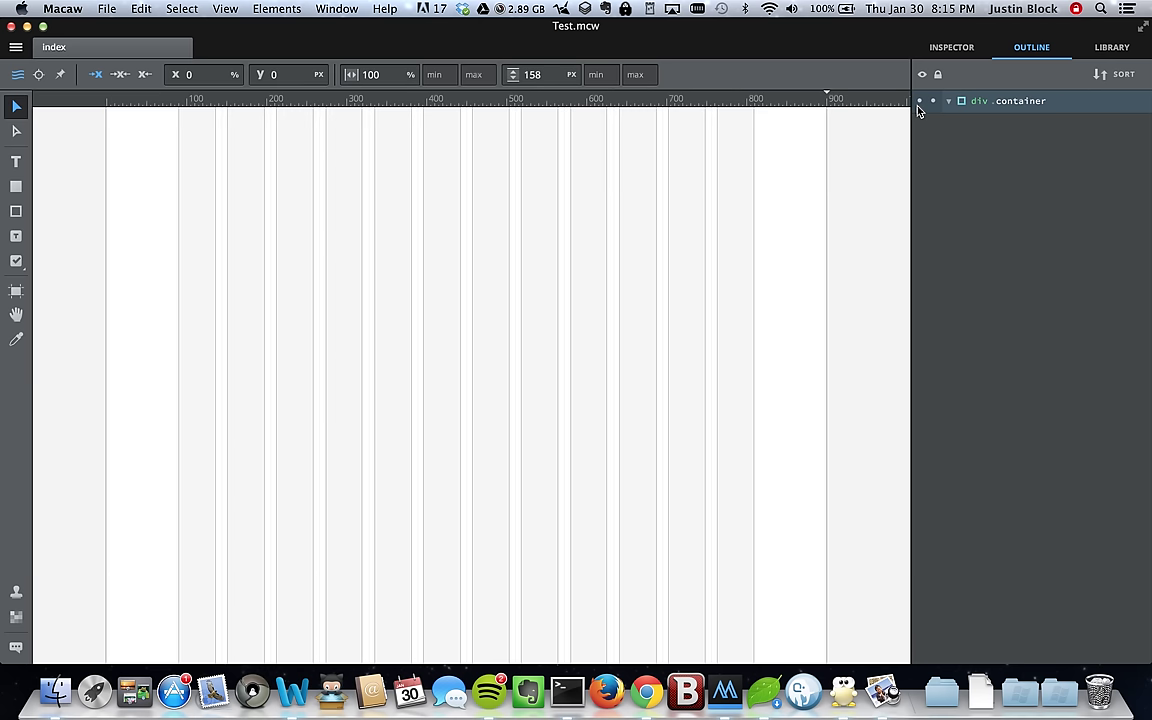
{"action": "left_click", "coordinate": [918, 104]}
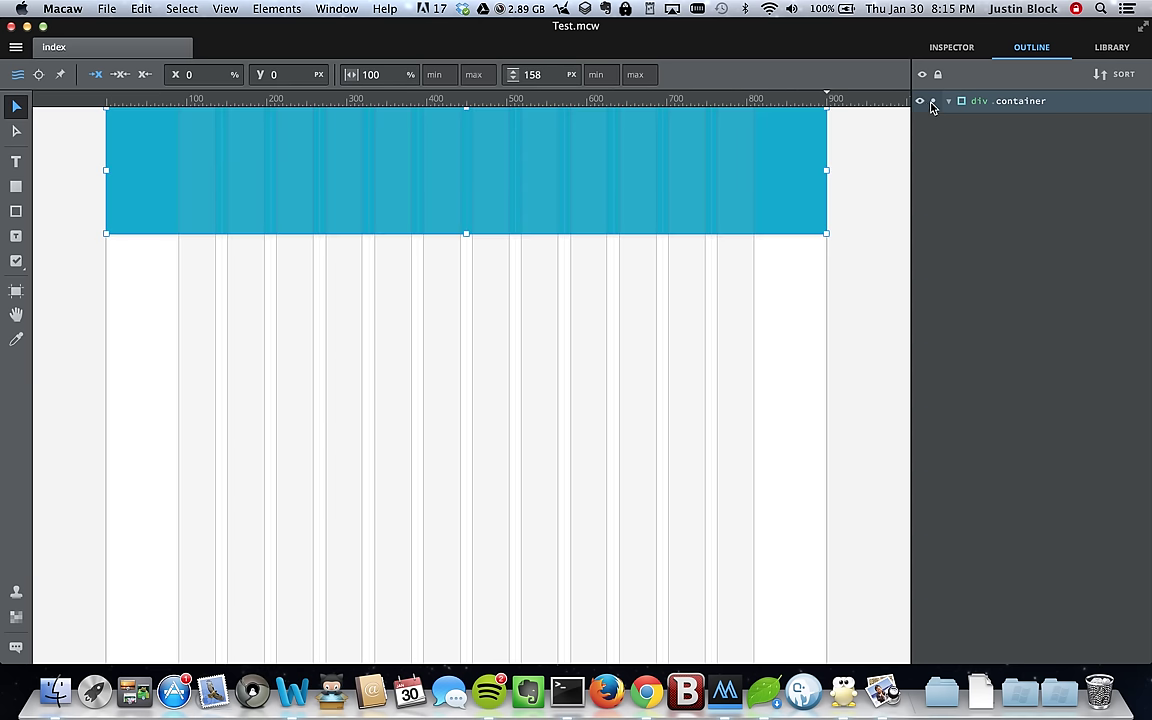
{"action": "left_click", "coordinate": [691, 192]}
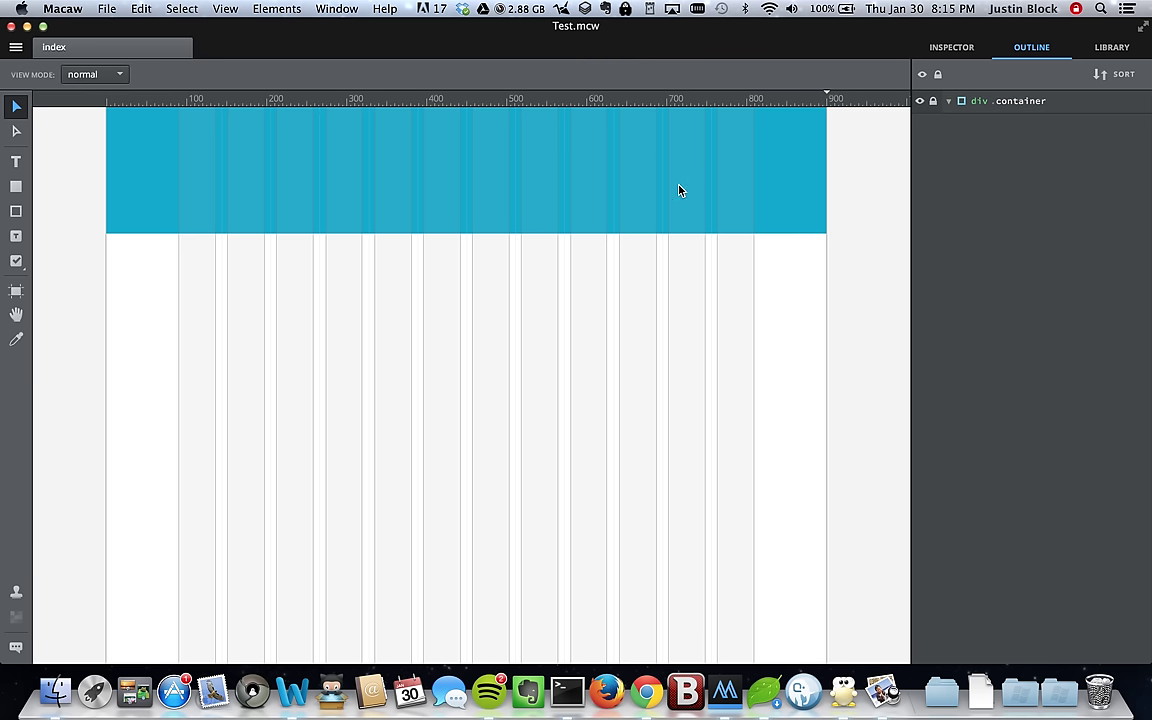
Step: Unlock the blue container and rename its element in the page outline as header
{"action": "left_click", "coordinate": [627, 172]}
{"action": "left_click", "coordinate": [725, 193]}
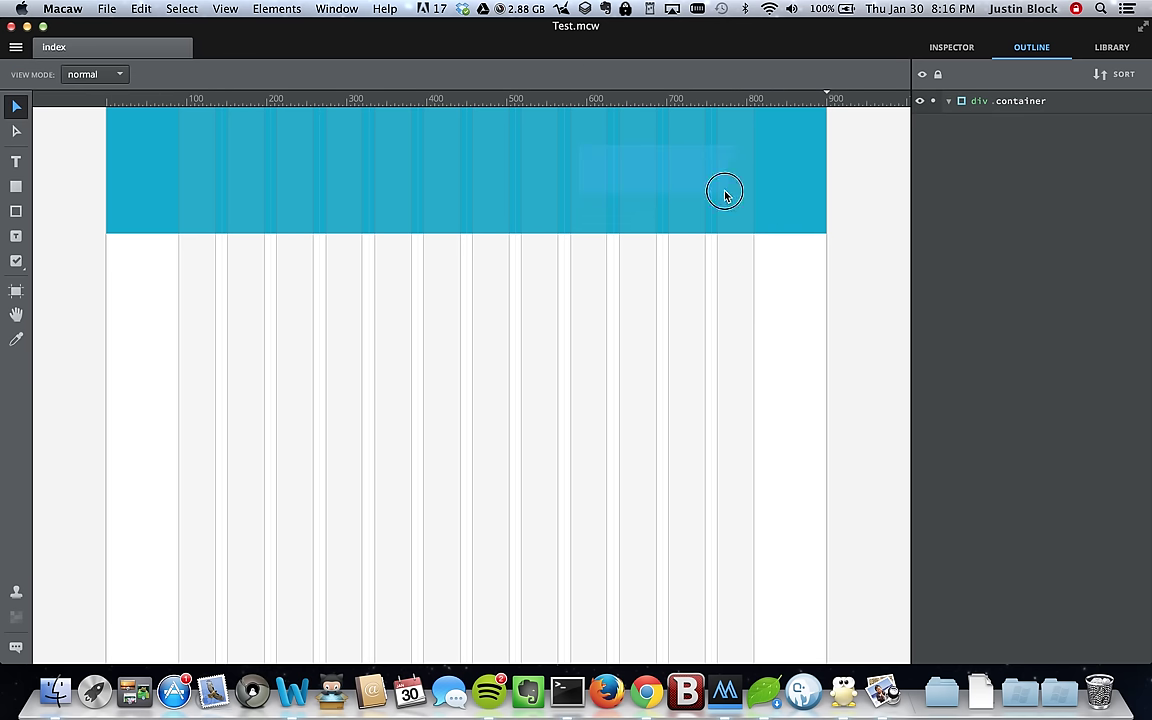
{"action": "double_click", "coordinate": [995, 103]}
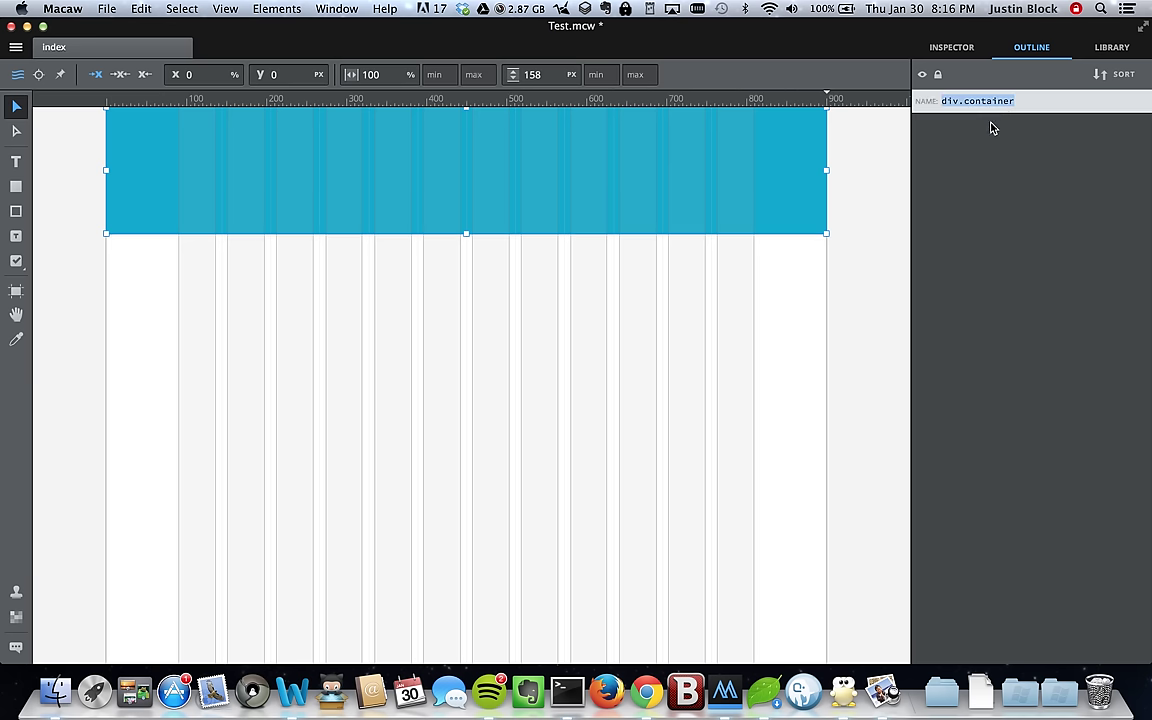
{"action": "key", "text": "Left"}
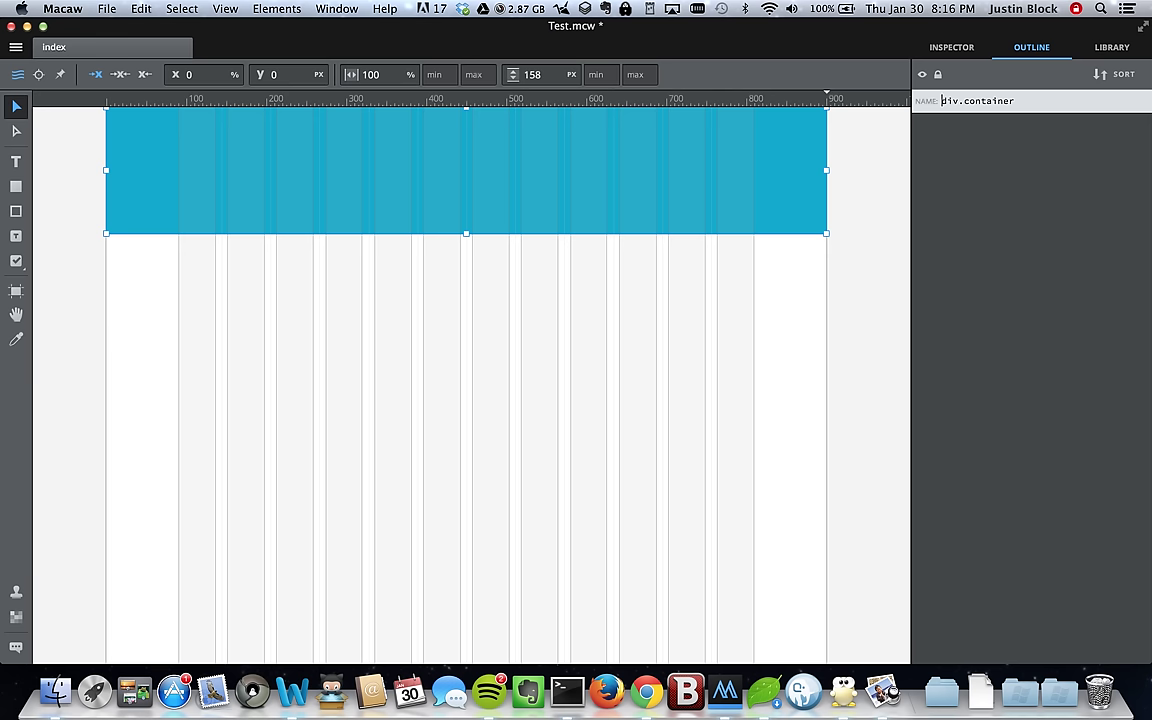
{"action": "key", "text": "Delete"}
{"action": "key", "text": "Delete"}
{"action": "key", "text": "Delete"}
{"action": "key", "text": "Delete"}
{"action": "key", "text": "Delete"}
{"action": "key", "text": "Delete"}
{"action": "key", "text": "Delete"}
{"action": "key", "text": "Delete"}
{"action": "key", "text": "Delete"}
{"action": "key", "text": "Delete"}
{"action": "key", "text": "Delete"}
{"action": "key", "text": "Delete"}
{"action": "key", "text": "Delete"}
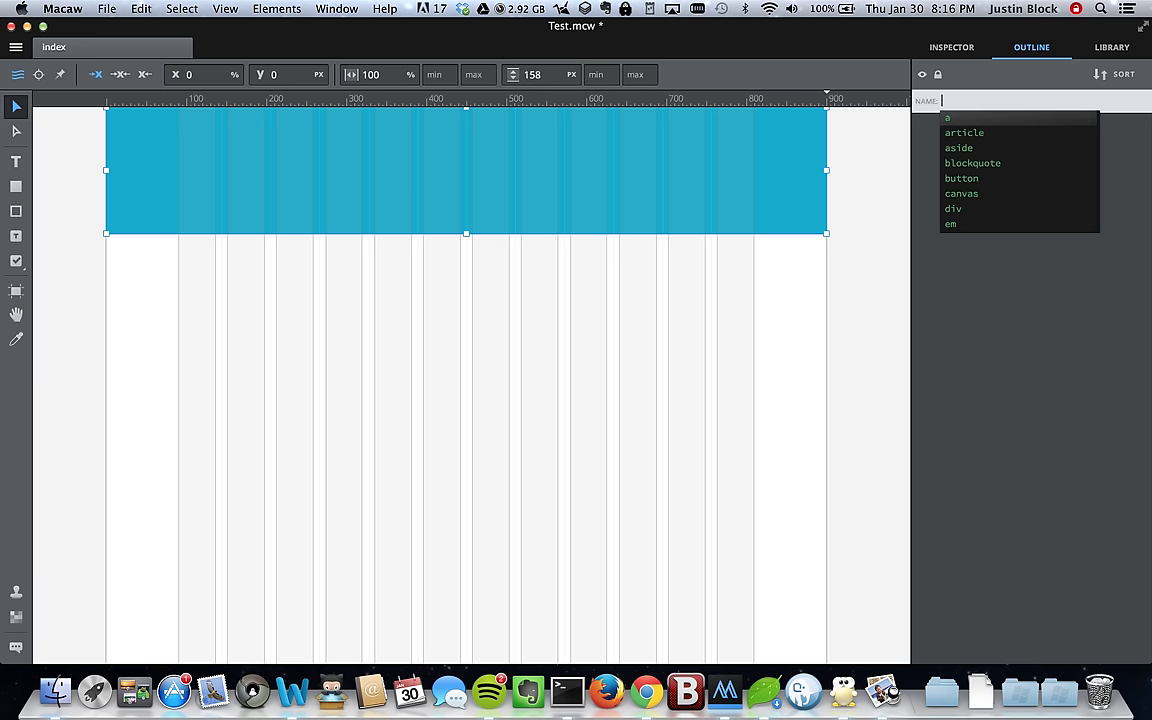
{"action": "key", "text": "Down"}
{"action": "type", "text": "he"}
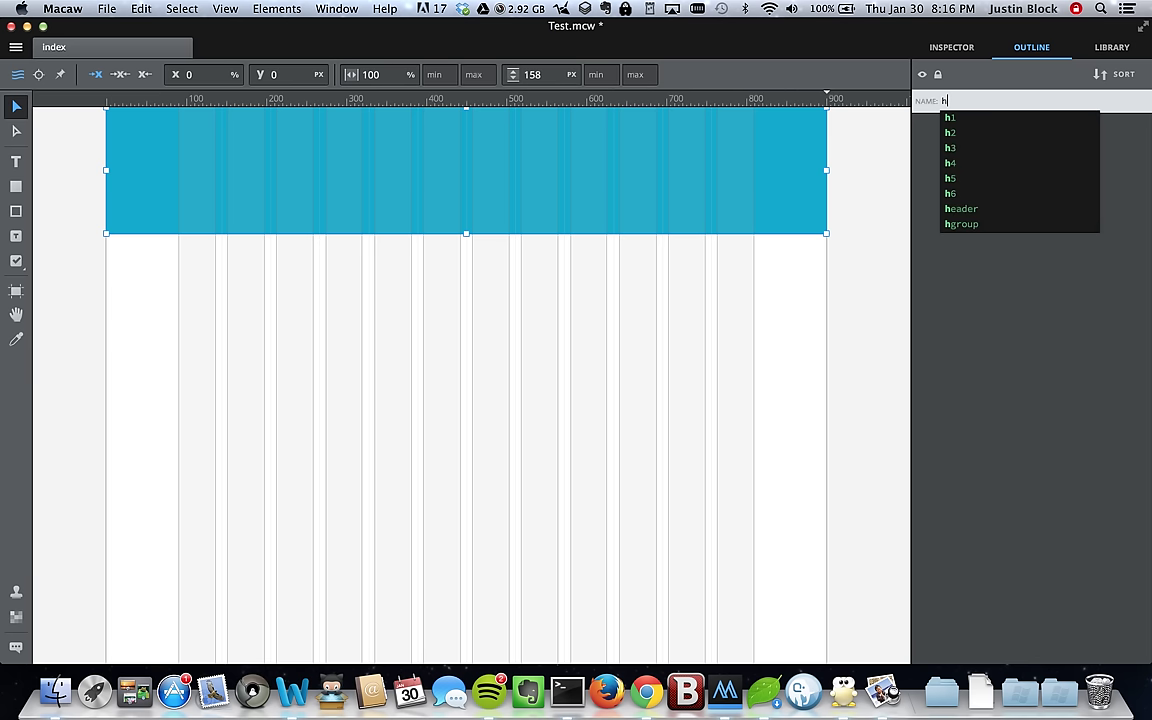
{"action": "key", "text": "BackSpace"}
{"action": "key", "text": "BackSpace"}
{"action": "type", "text": "head"}
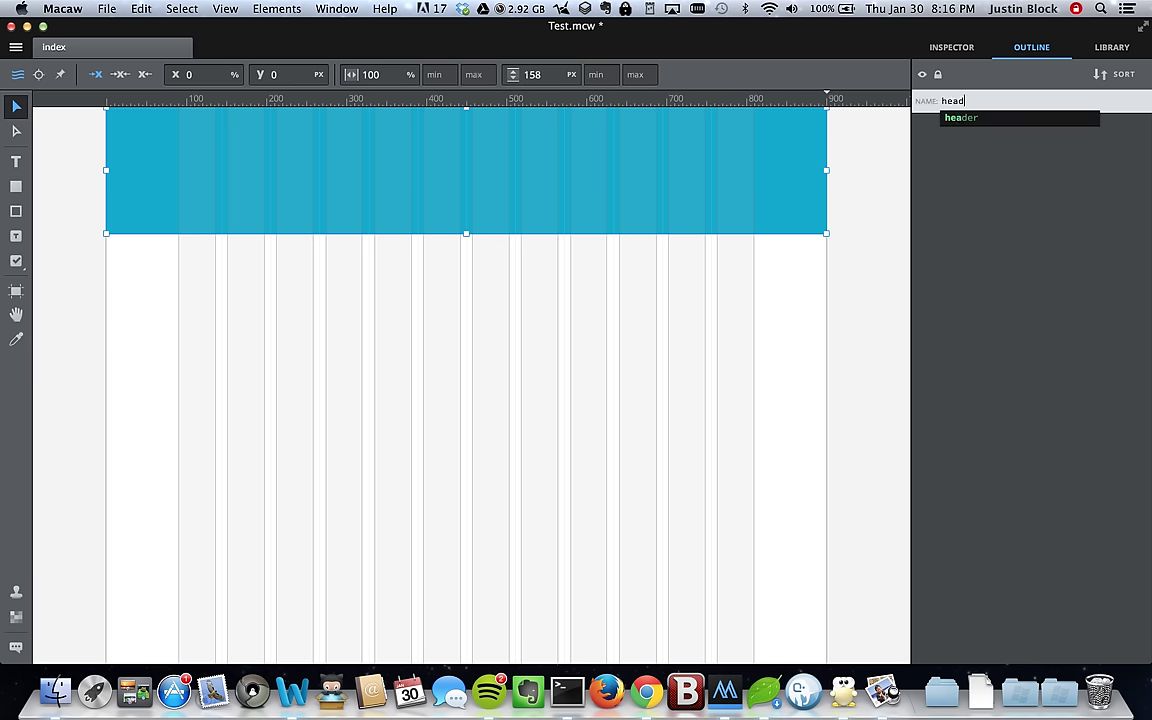
{"action": "type", "text": "er"}
{"action": "key", "text": "super+a"}
{"action": "type", "text": "a"}
{"action": "key", "text": "BackSpace"}
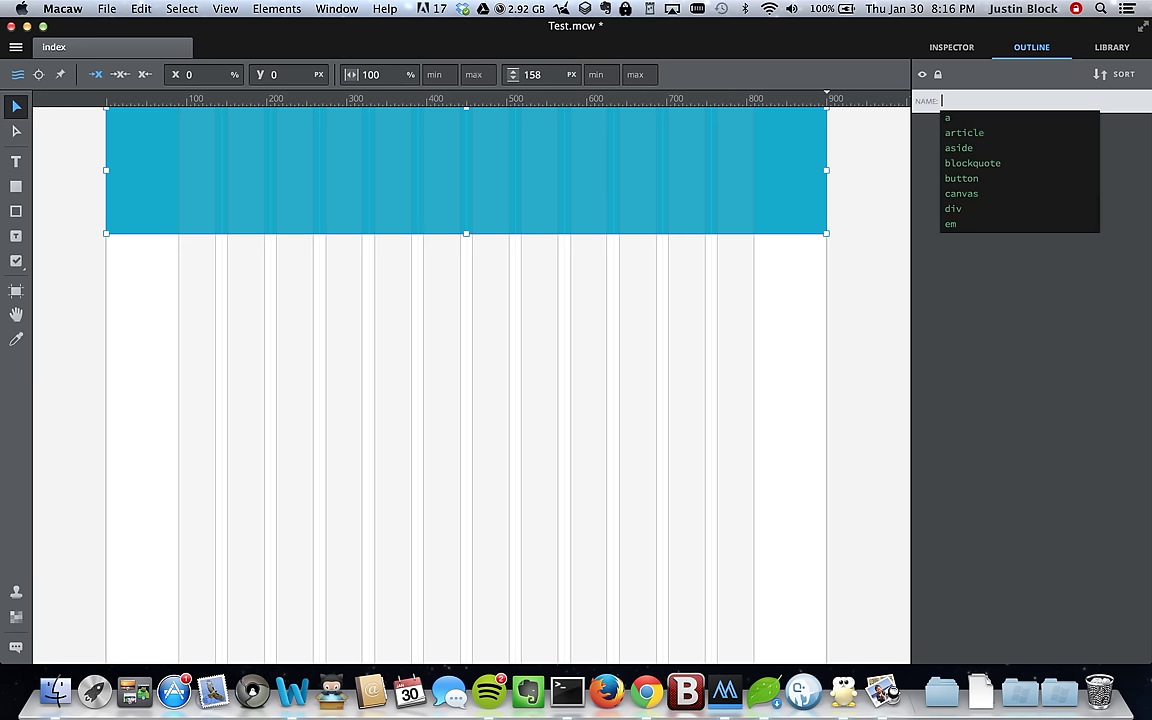
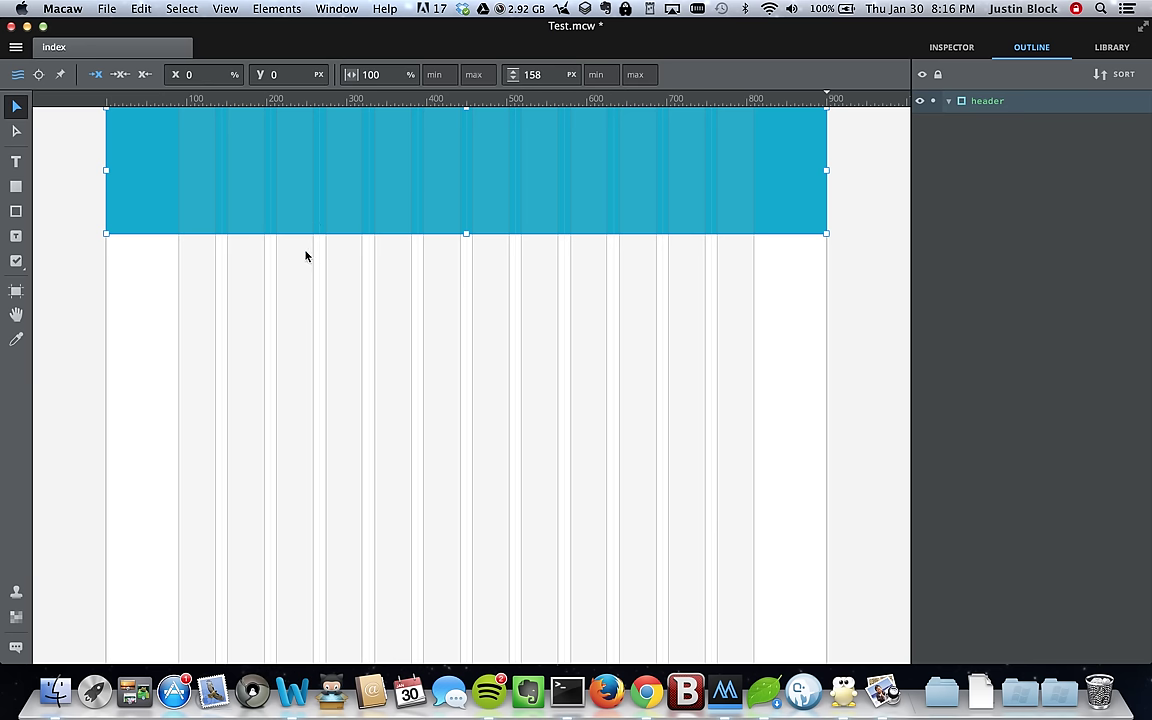
{"action": "left_click", "coordinate": [16, 236]}
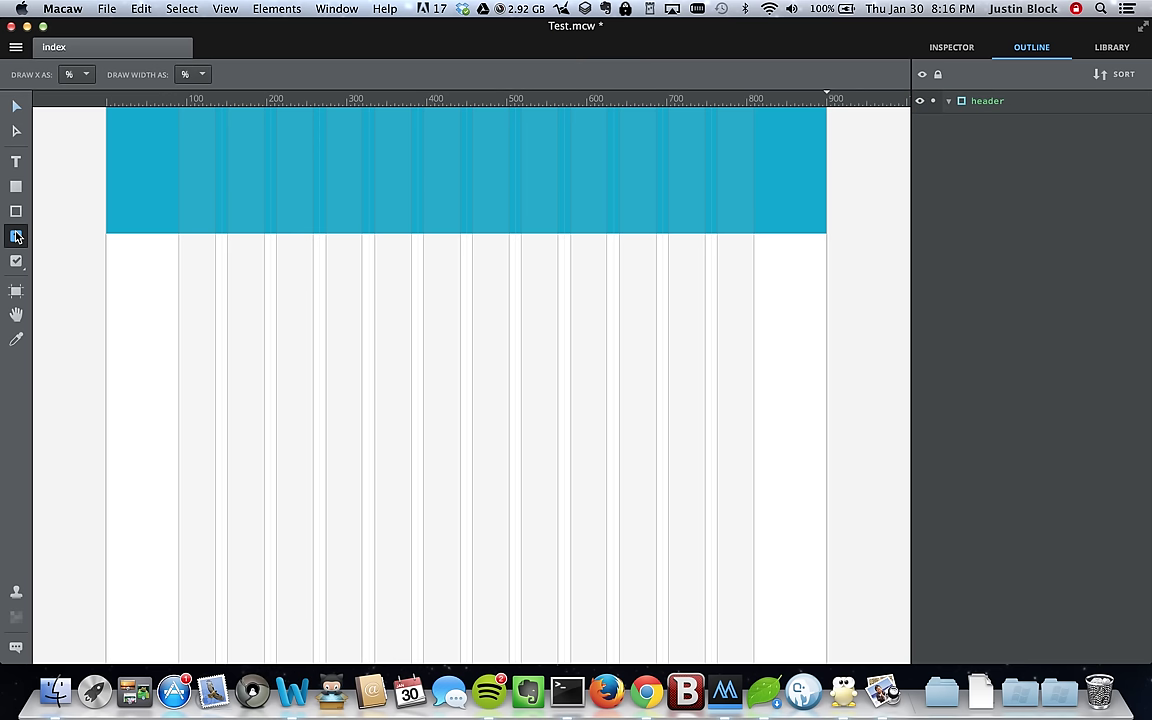
{"action": "left_click_drag", "start_coordinate": [136, 133], "coordinate": [239, 191]}
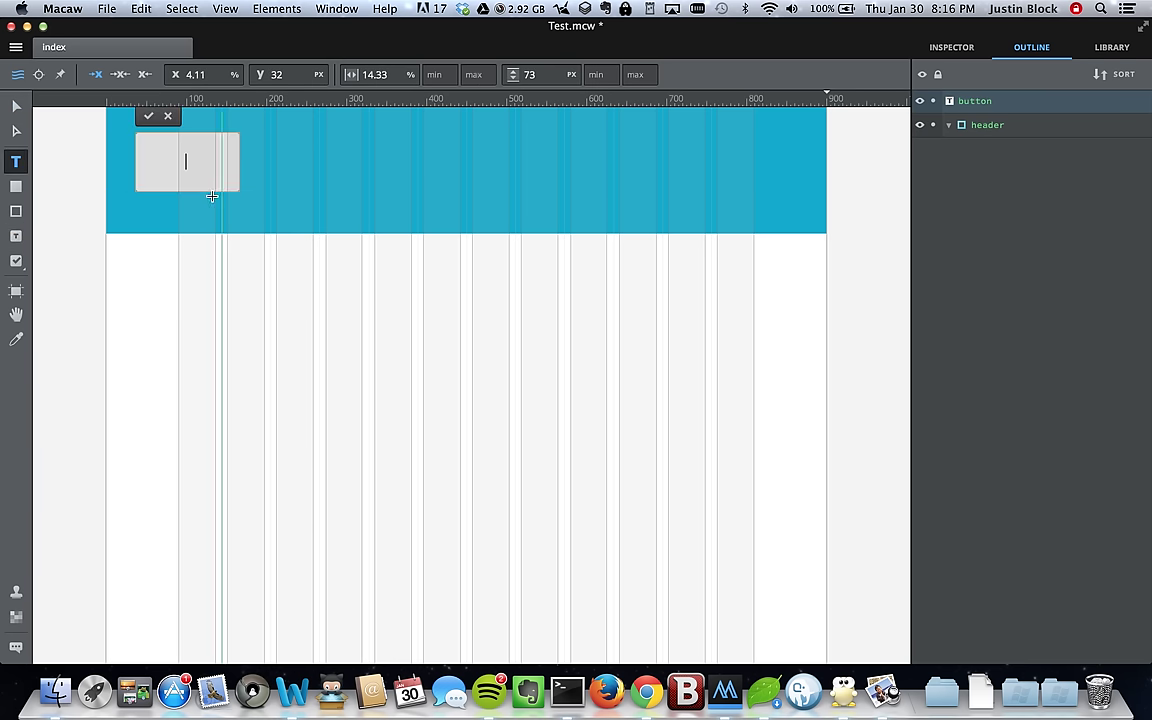
{"action": "left_click", "coordinate": [172, 120]}
{"action": "key", "text": "Delete"}
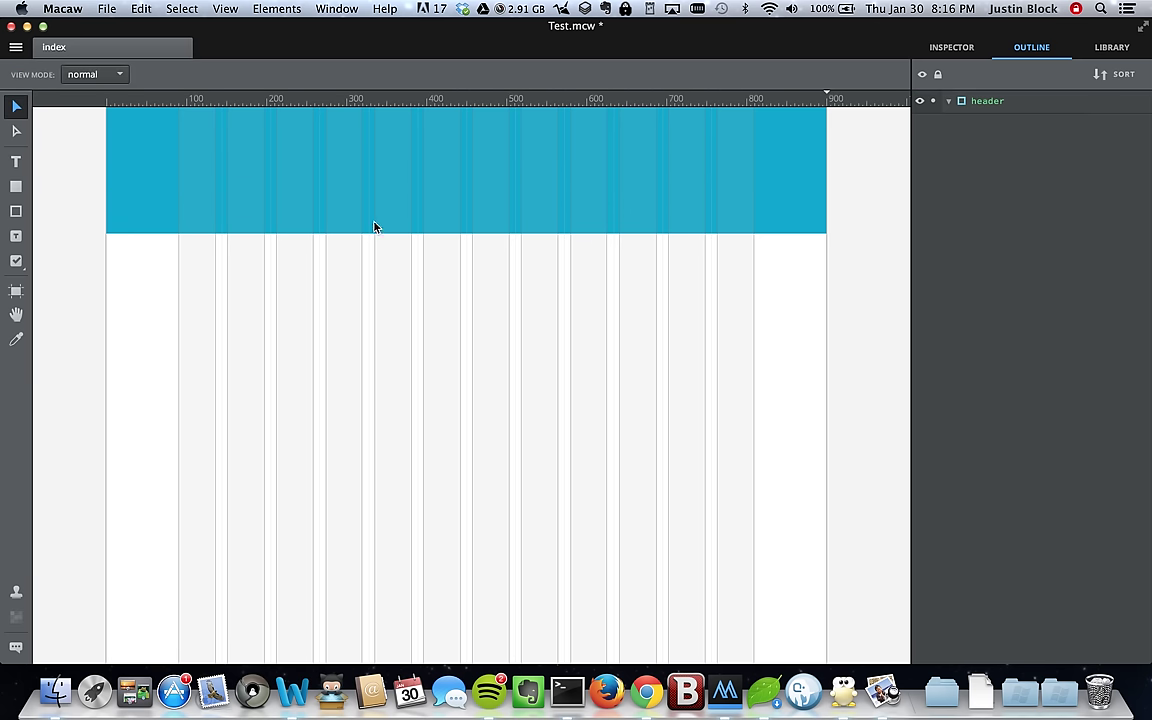
Step: Add a text box about 23.67% wide and 78 px high near the header's upper-left corner, reading "Pet Adoption"
{"action": "left_click", "coordinate": [16, 161]}
{"action": "left_click_drag", "start_coordinate": [129, 131], "coordinate": [300, 194]}
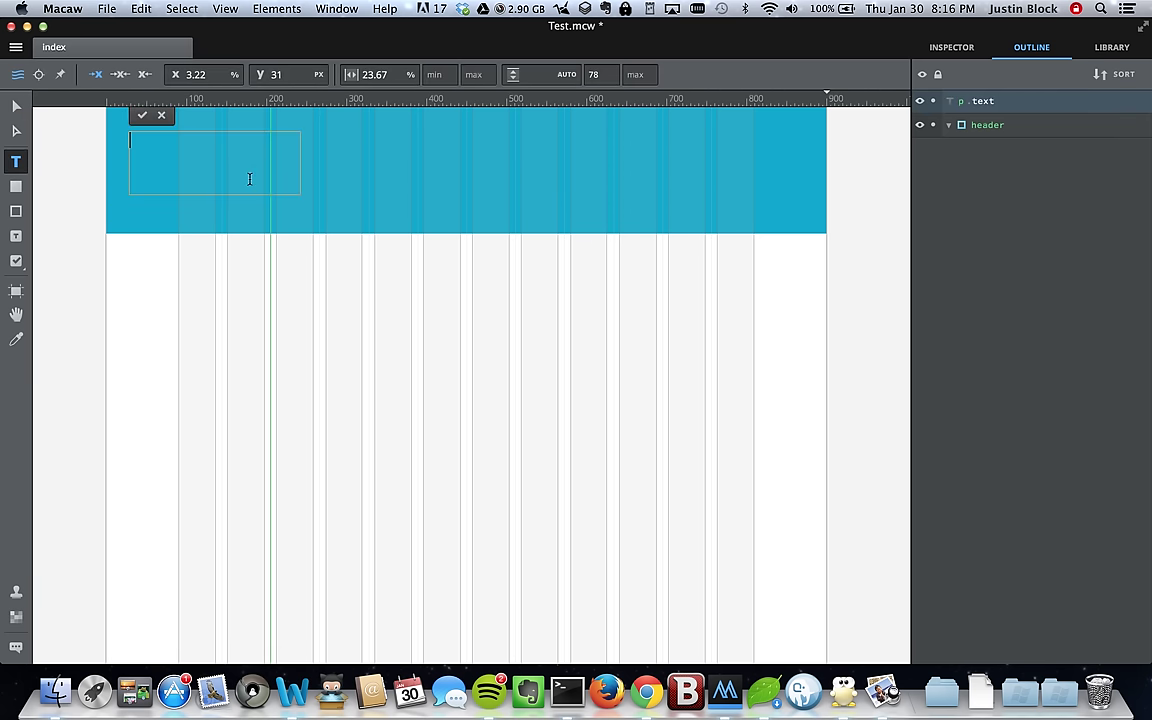
{"action": "type", "text": "Pet Adoption"}
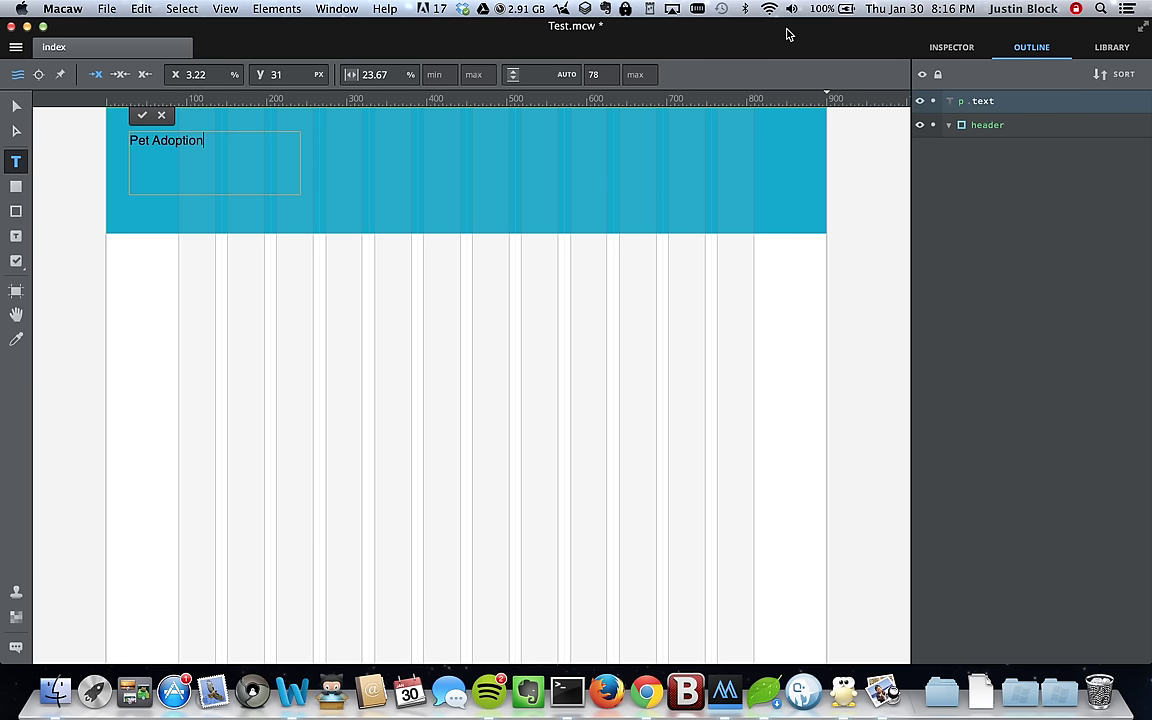
Step: Examine the Pet Adoption text's colour picker, its typography and background settings, and the available fonts
{"action": "left_click", "coordinate": [948, 48]}
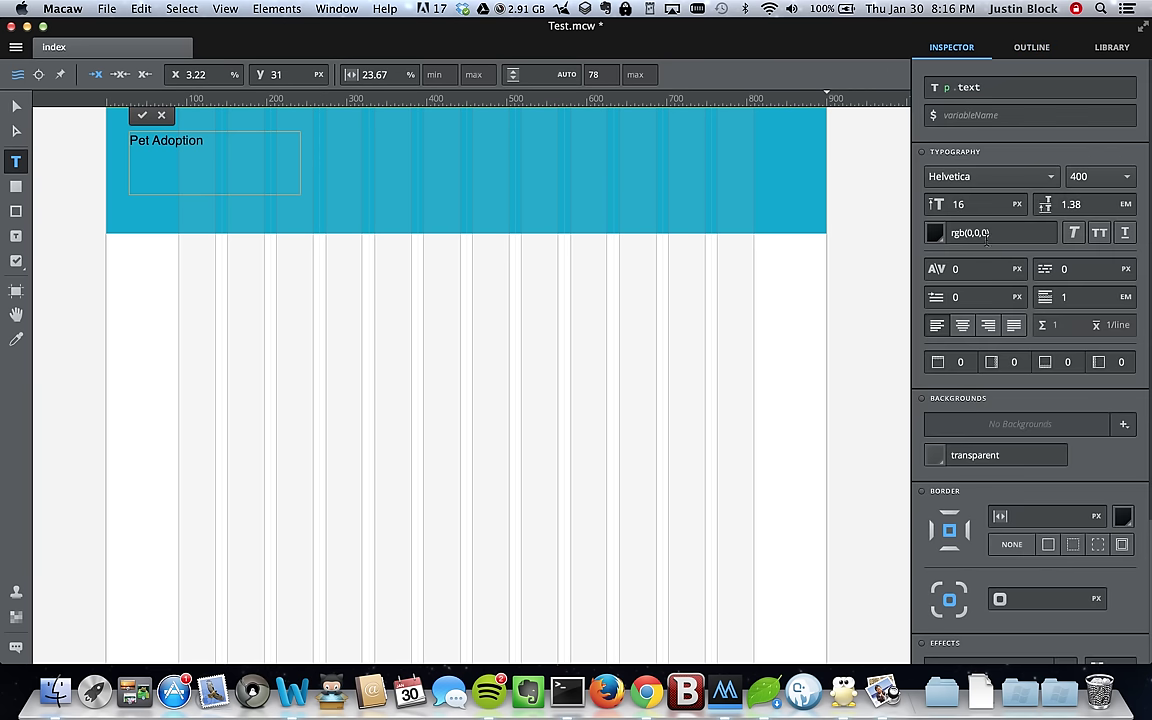
{"action": "left_click", "coordinate": [937, 236]}
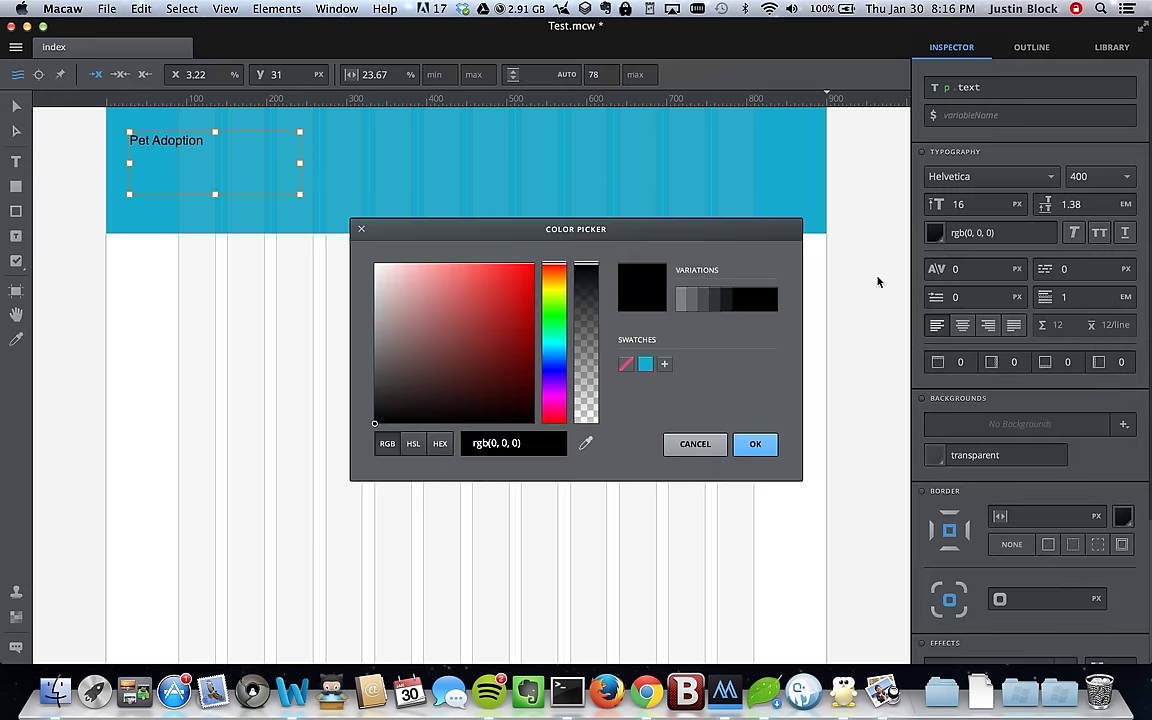
{"action": "left_click", "coordinate": [697, 444]}
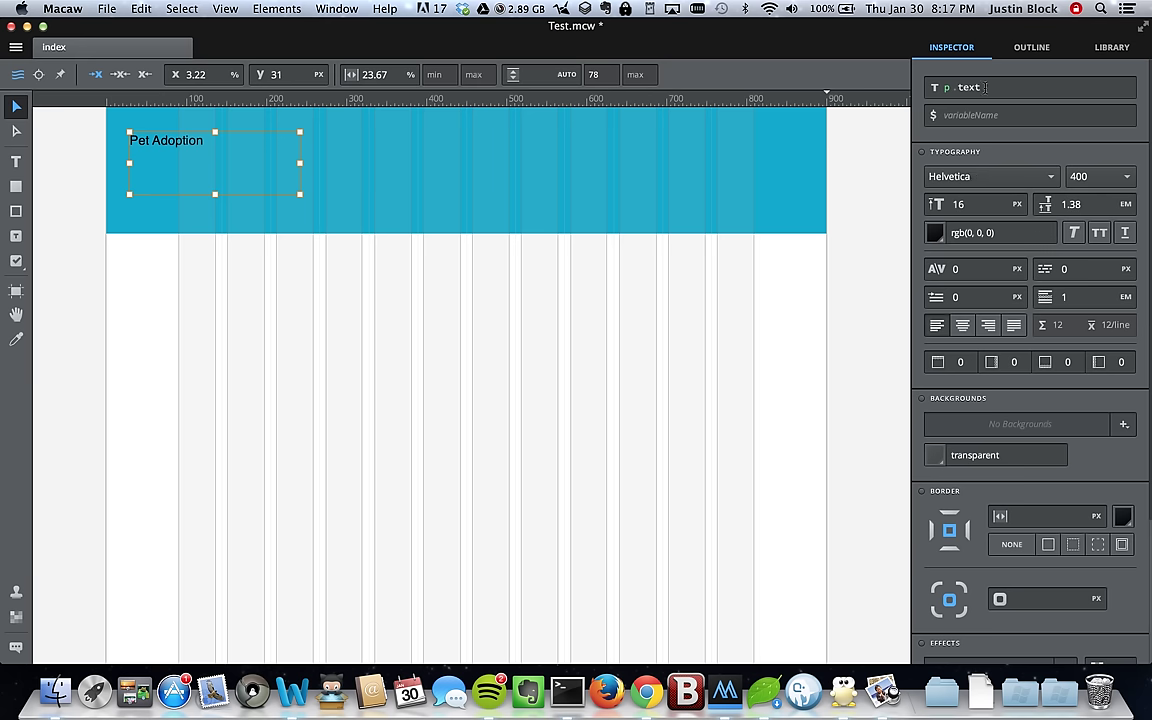
{"action": "left_click", "coordinate": [948, 153]}
{"action": "left_click", "coordinate": [948, 153]}
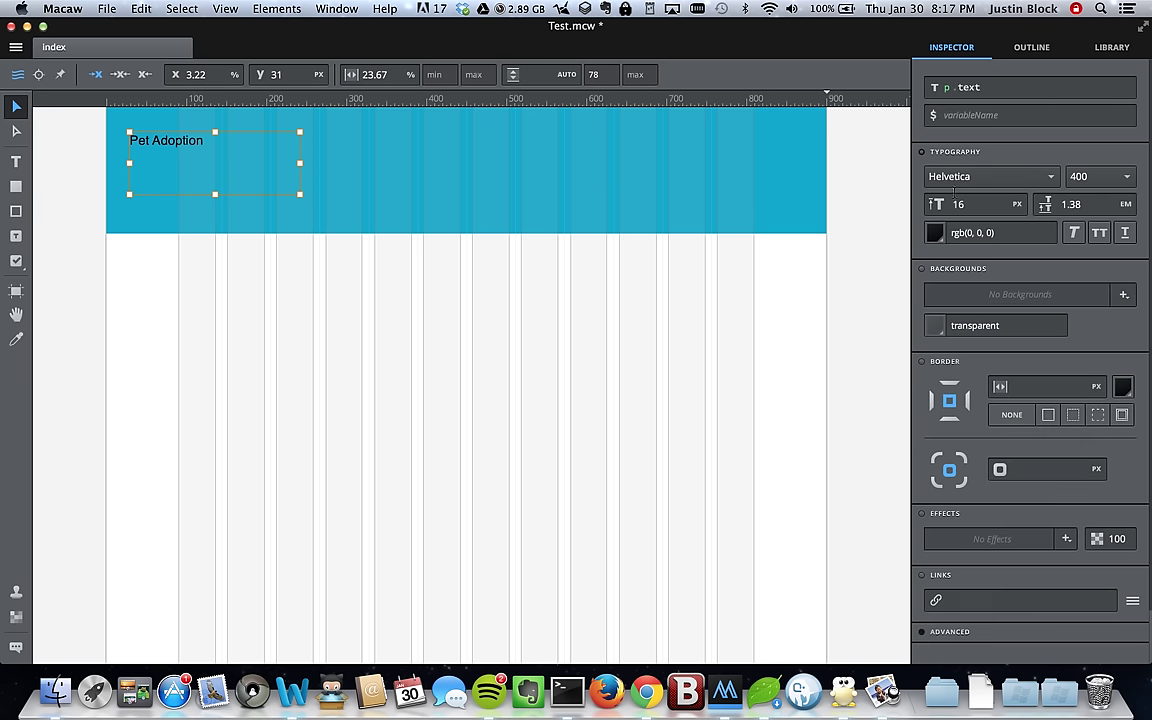
{"action": "left_click", "coordinate": [960, 268]}
{"action": "left_click", "coordinate": [960, 268]}
{"action": "left_click", "coordinate": [966, 180]}
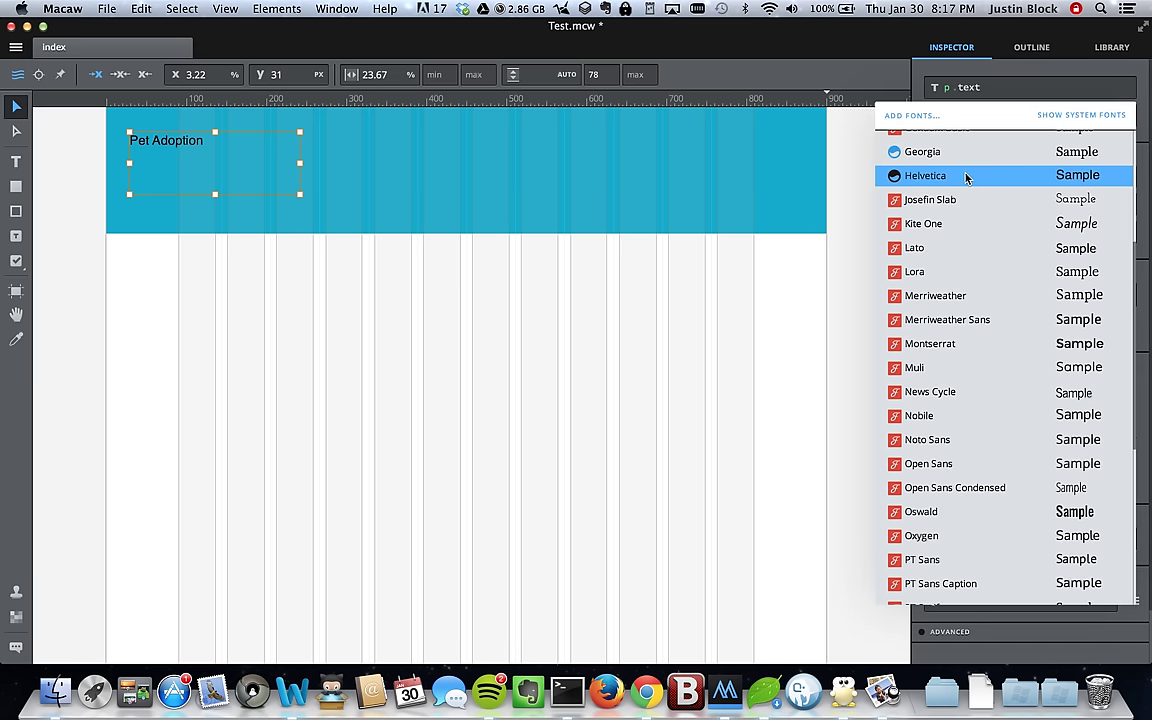
{"action": "scroll", "coordinate": [966, 177], "scroll_direction": "up", "scroll_amount": 3}
{"action": "scroll", "coordinate": [990, 170], "scroll_direction": "up", "scroll_amount": 2}
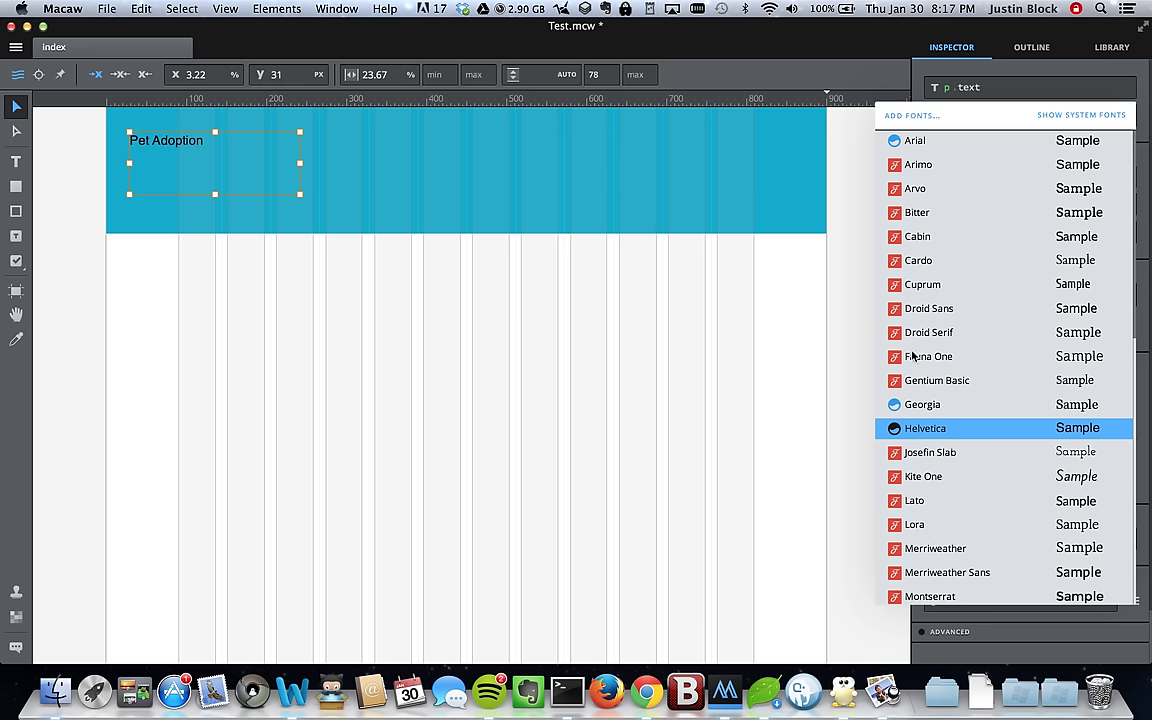
{"action": "left_click", "coordinate": [734, 348]}
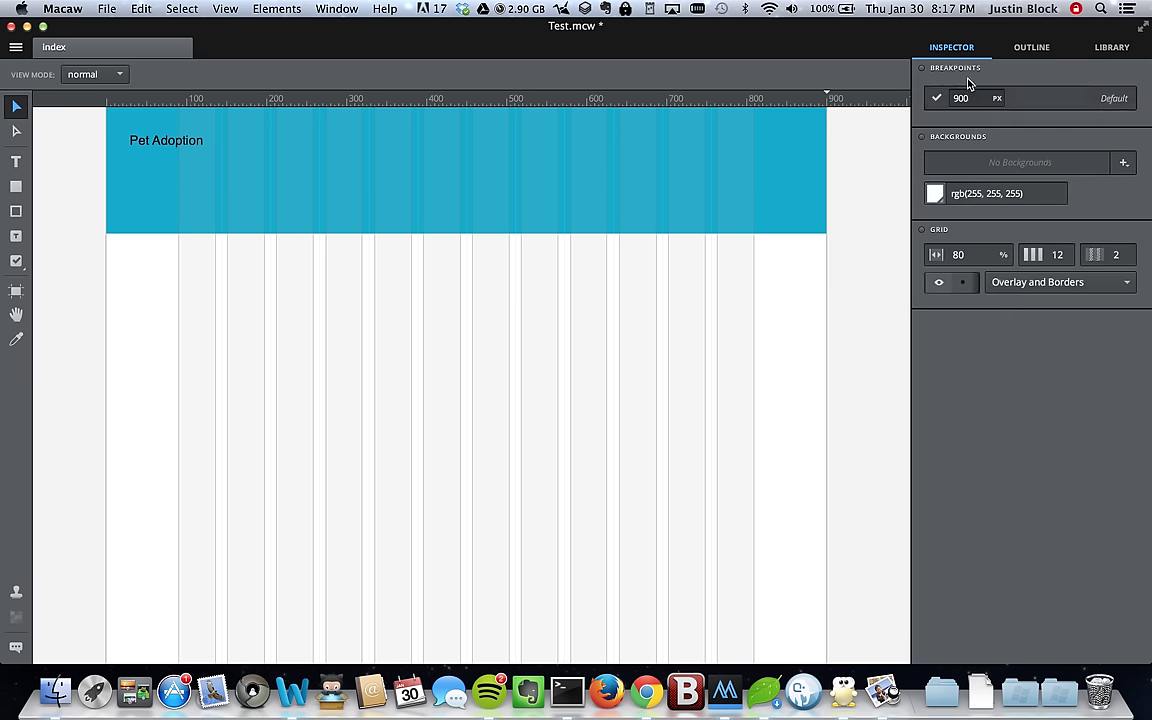
Step: Increase the Pet Adoption text's font size to 27 px
{"action": "left_click", "coordinate": [127, 143]}
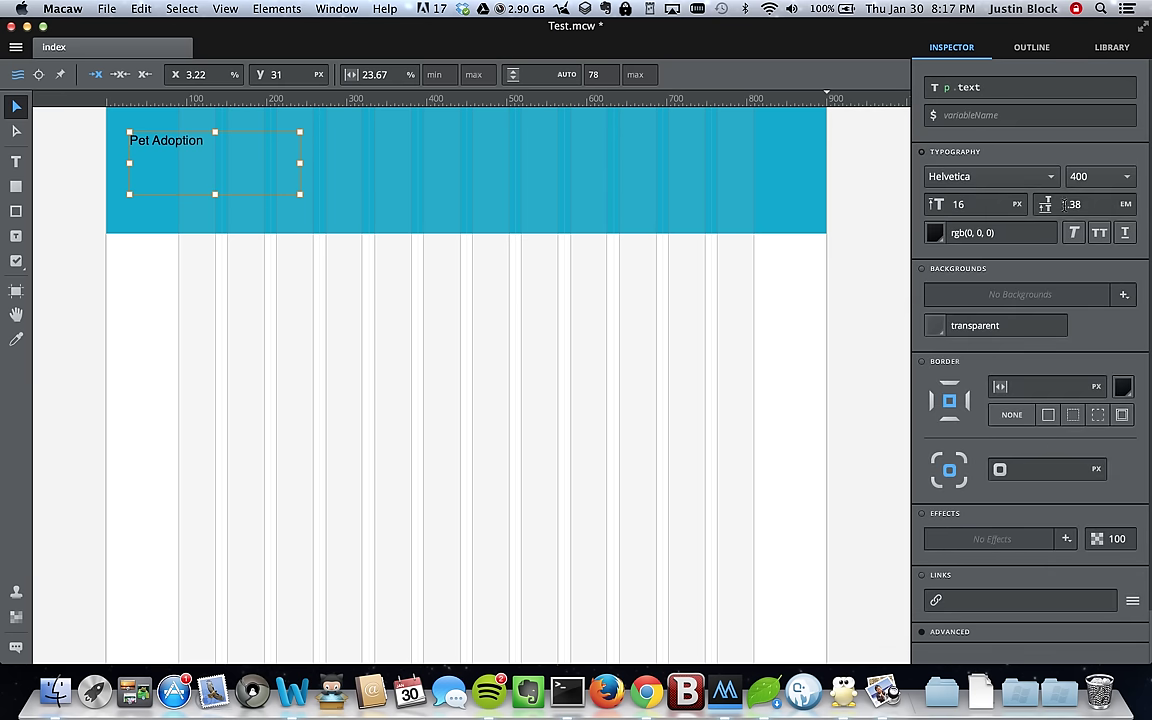
{"action": "left_click", "coordinate": [993, 203]}
{"action": "key", "text": "Up"}
{"action": "key", "text": "Up"}
{"action": "key", "text": "Up"}
{"action": "key", "text": "Up"}
{"action": "key", "text": "Up"}
{"action": "key", "text": "Up"}
{"action": "key", "text": "Up"}
{"action": "key", "text": "Up"}
{"action": "key", "text": "Up"}
{"action": "key", "text": "Up"}
{"action": "key", "text": "Up"}
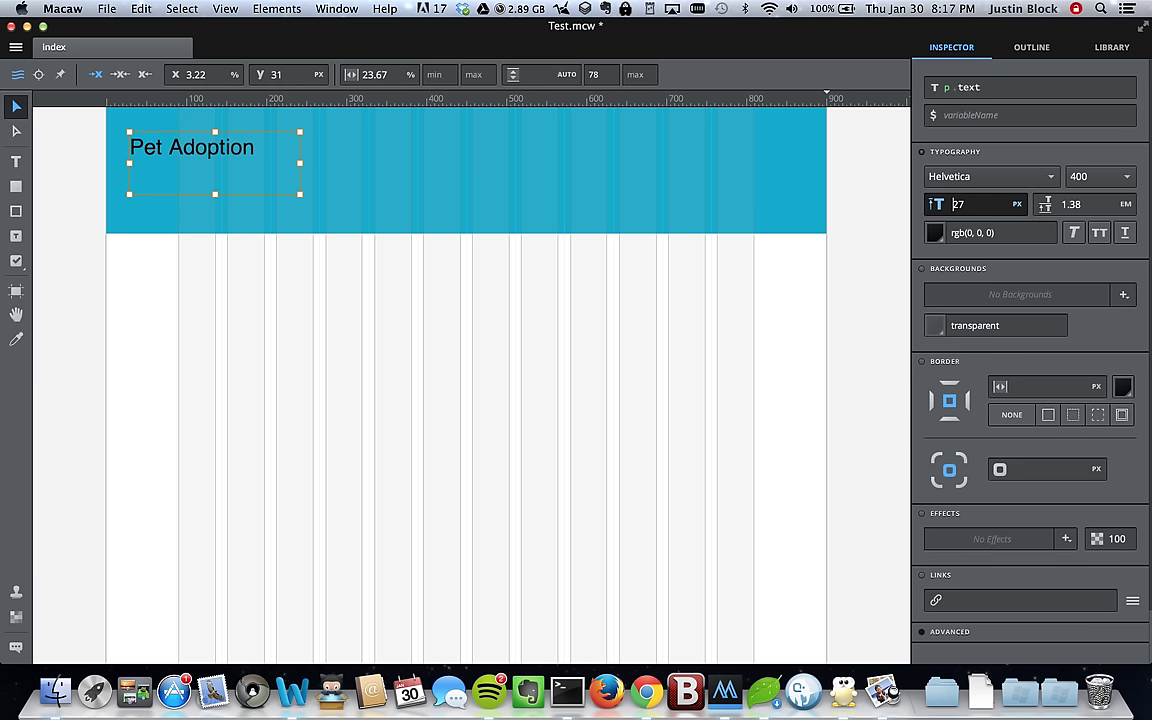
Step: Set the Pet Adoption text colour to white, rgb(255, 255, 255)
{"action": "left_click", "coordinate": [936, 234]}
{"action": "mouse_move", "coordinate": [420, 300]}
{"action": "left_mouse_down"}
{"action": "mouse_move", "coordinate": [460, 325]}
{"action": "mouse_move", "coordinate": [283, 241]}
{"action": "left_mouse_up"}
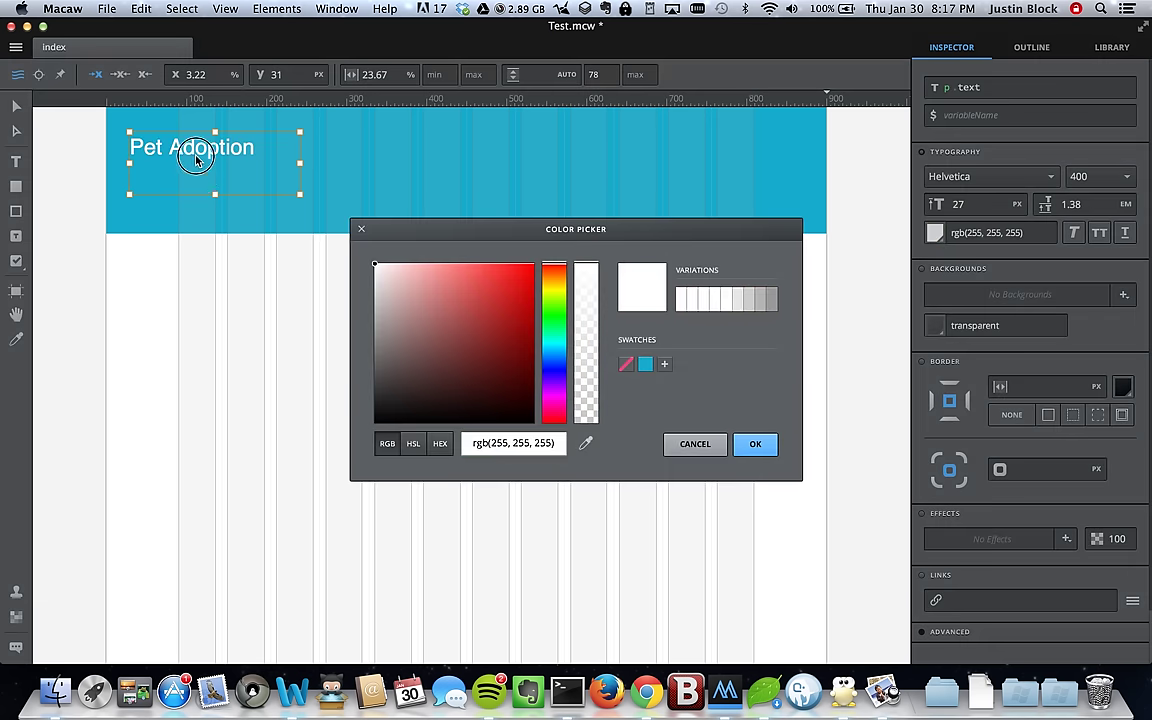
{"action": "left_click", "coordinate": [762, 450]}
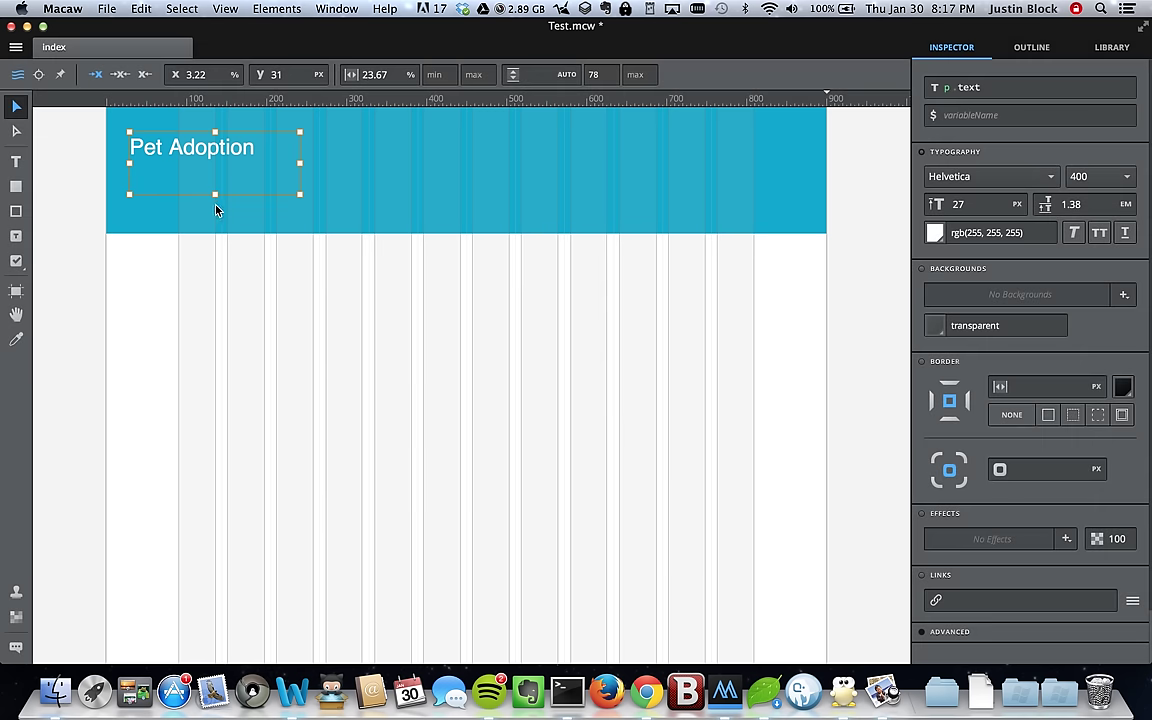
Step: Shrink the text box closely around Pet Adoption, about 18.11% wide, and move it to about X 12.29%, Y 41 px
{"action": "left_click_drag", "start_coordinate": [214, 193], "coordinate": [206, 160]}
{"action": "left_click_drag", "start_coordinate": [301, 149], "coordinate": [262, 149]}
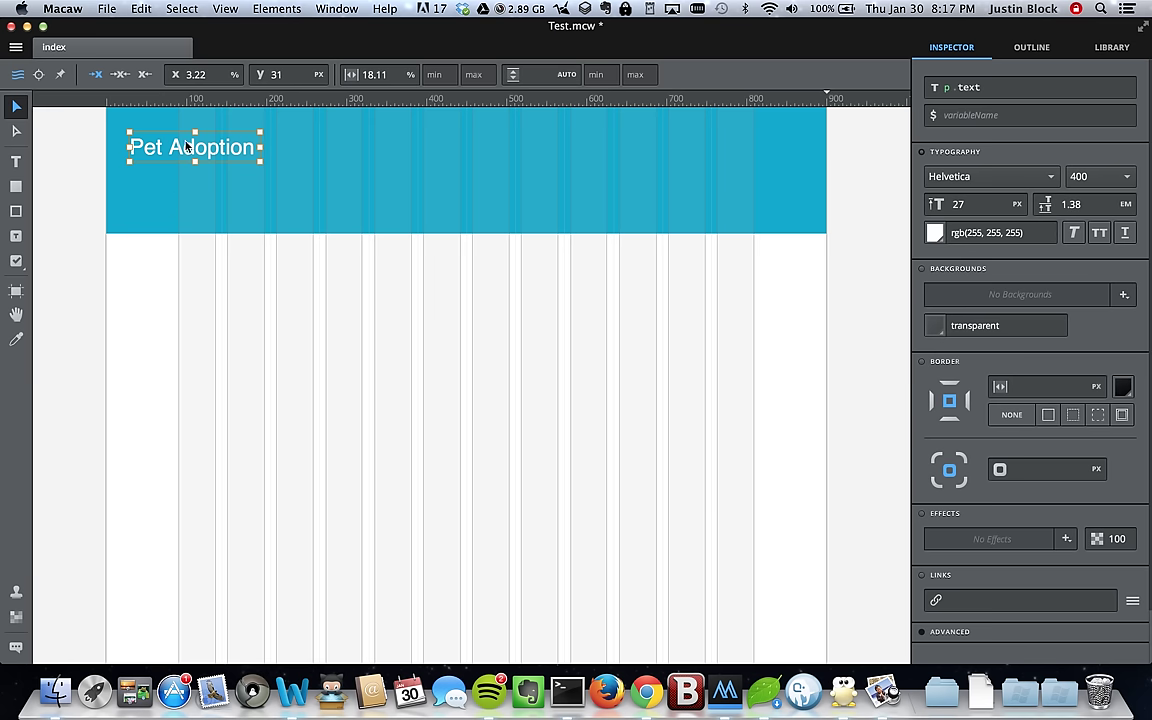
{"action": "left_click_drag", "start_coordinate": [175, 147], "coordinate": [238, 155]}
Step: Set the Pet Adoption font size to 40 px and refit its box to about 32.33% wide at X 11.67%, Y 54 px
{"action": "left_click", "coordinate": [975, 205]}
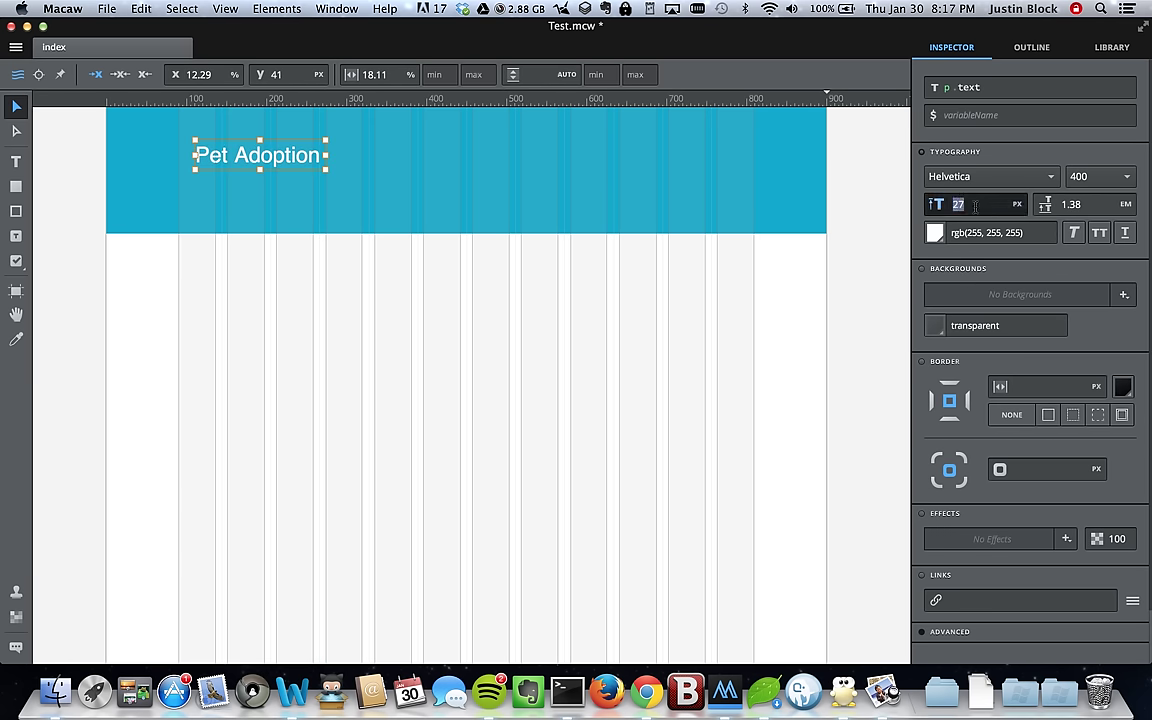
{"action": "type", "text": "40"}
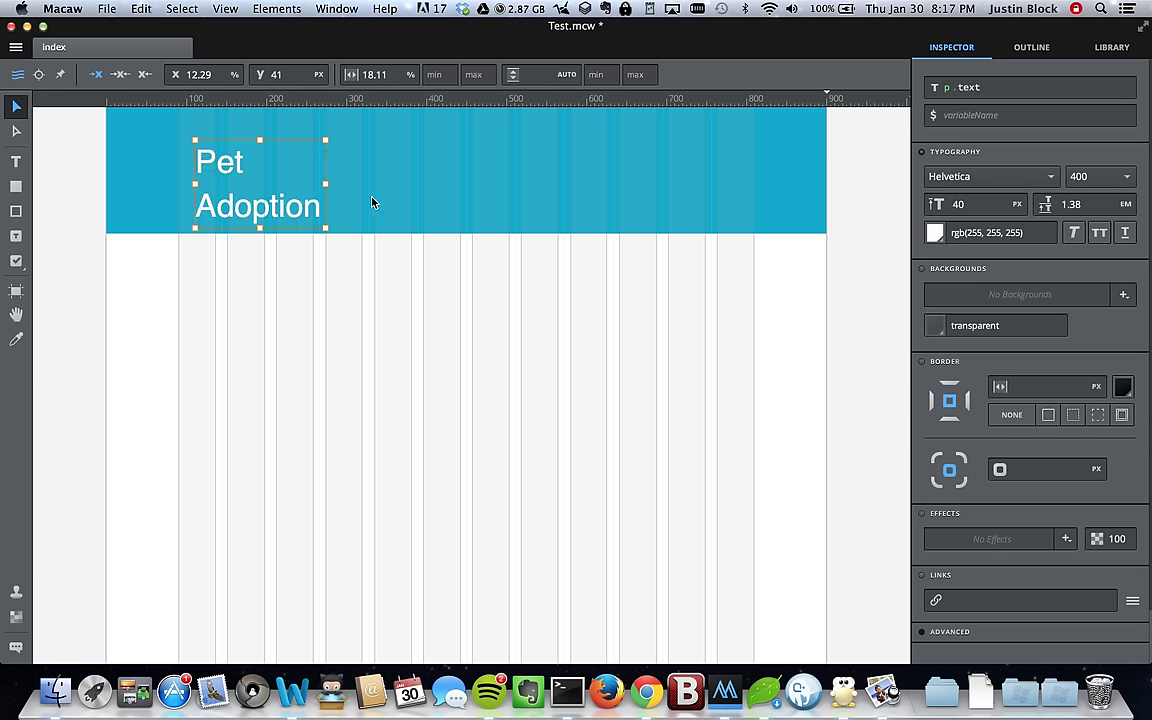
{"action": "left_click_drag", "start_coordinate": [326, 184], "coordinate": [429, 180]}
{"action": "double_click", "coordinate": [358, 166]}
{"action": "left_click_drag", "start_coordinate": [358, 166], "coordinate": [352, 174]}
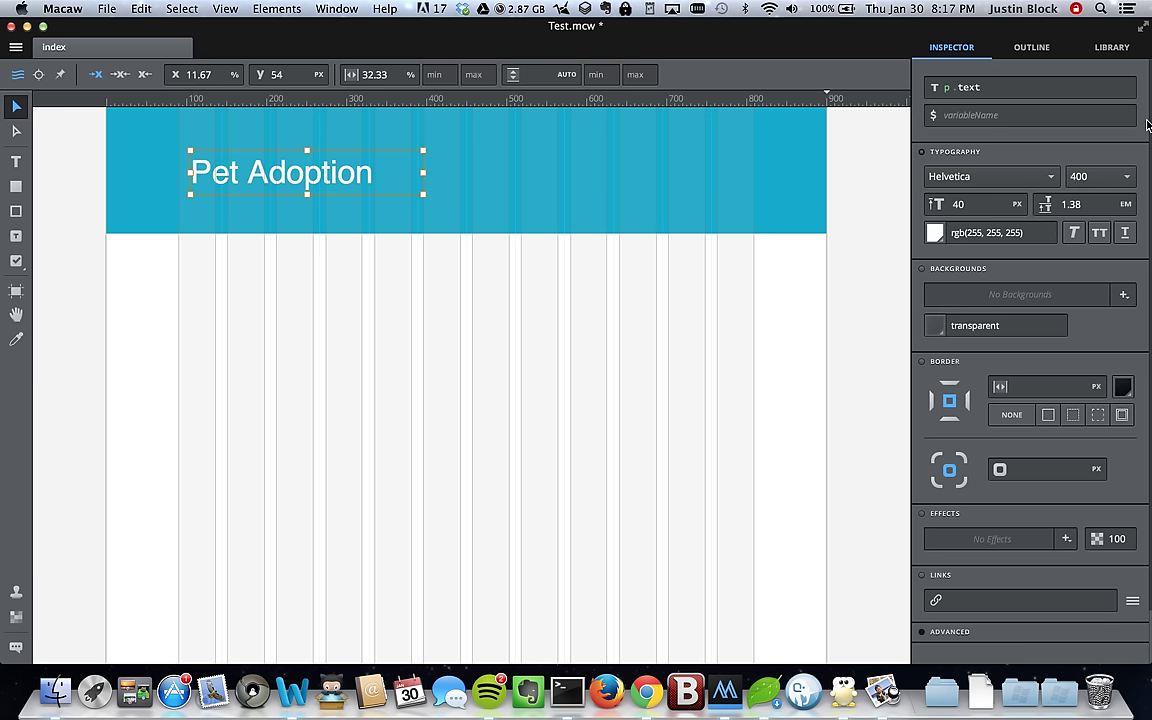
Step: Change the Pet Adoption text's element tag and class to h1.logo
{"action": "left_click", "coordinate": [1013, 89]}
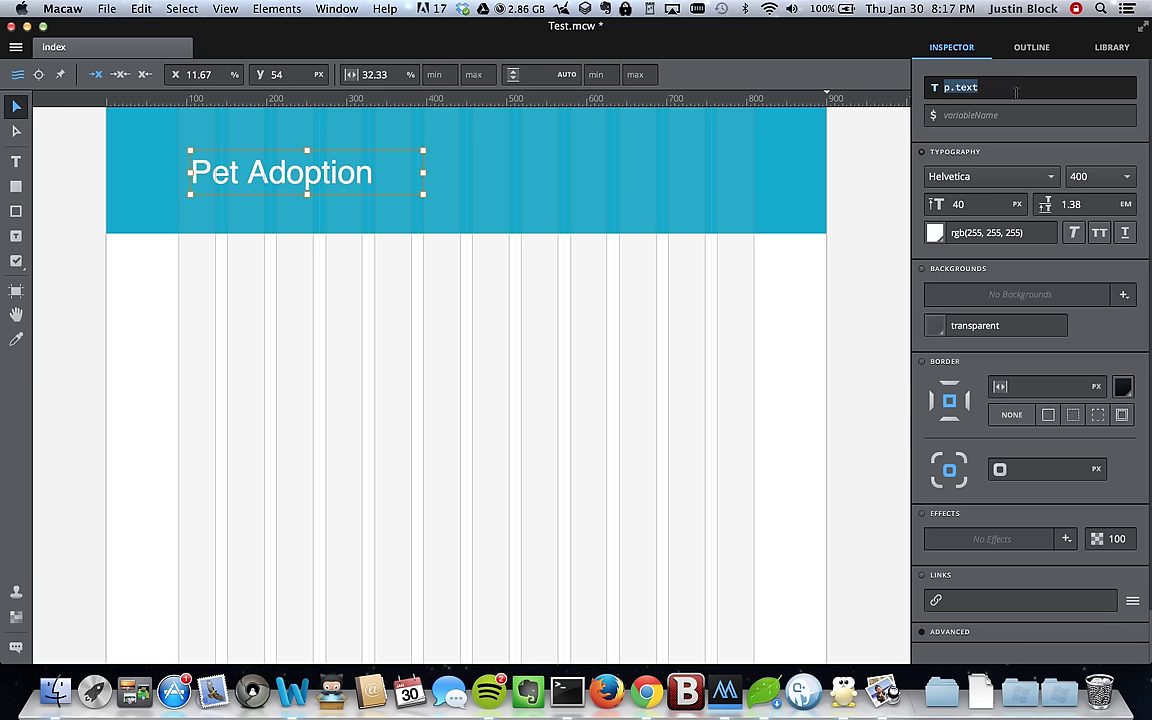
{"action": "type", "text": "h1.logo"}
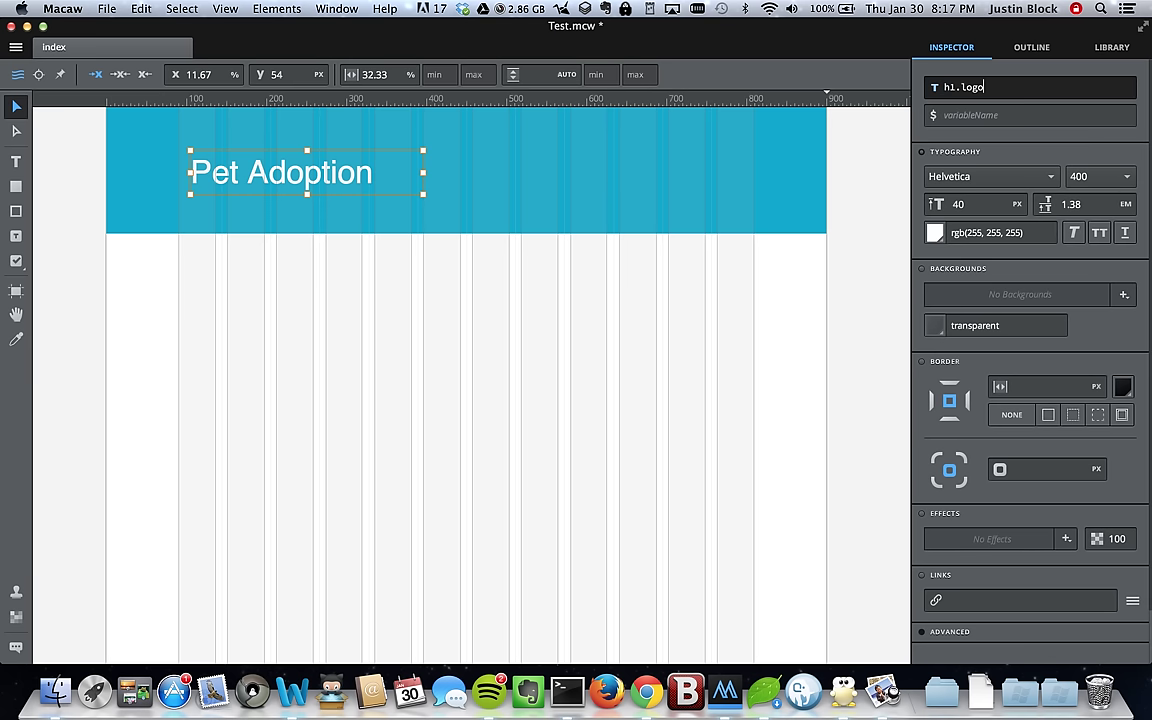
{"action": "key", "text": "Return"}
Step: Move h1.logo below header in the page outline and try to nest it inside header
{"action": "left_click", "coordinate": [1029, 47]}
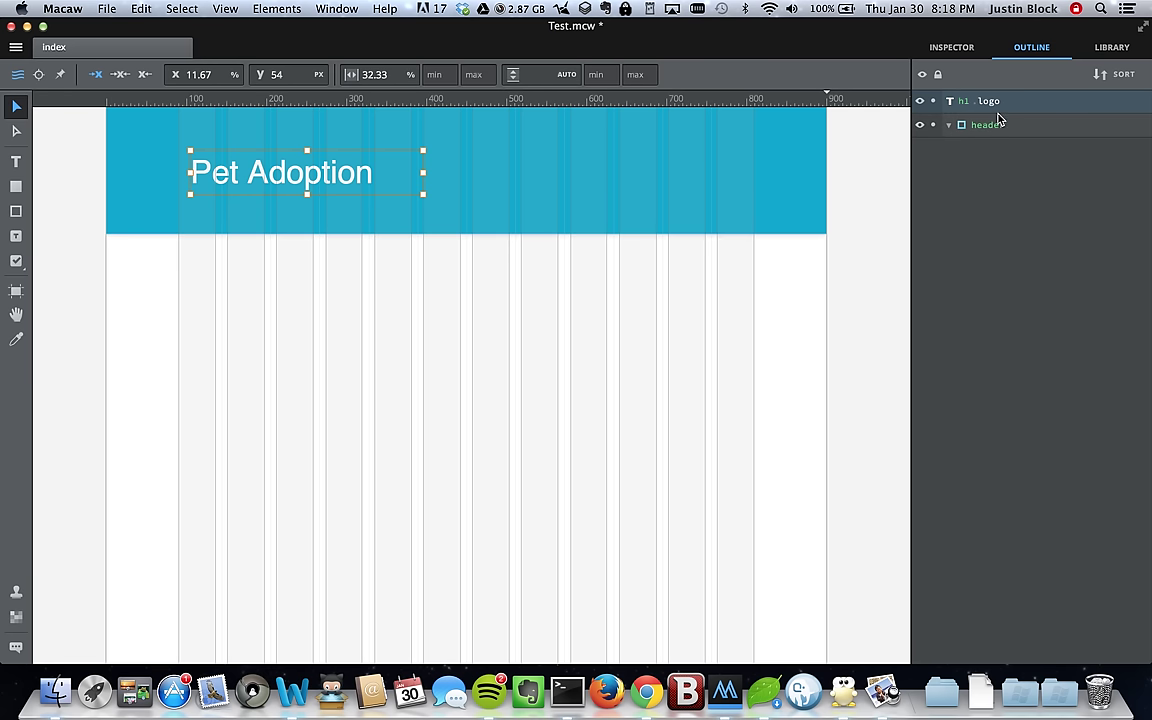
{"action": "left_click_drag", "start_coordinate": [1000, 103], "coordinate": [1016, 139]}
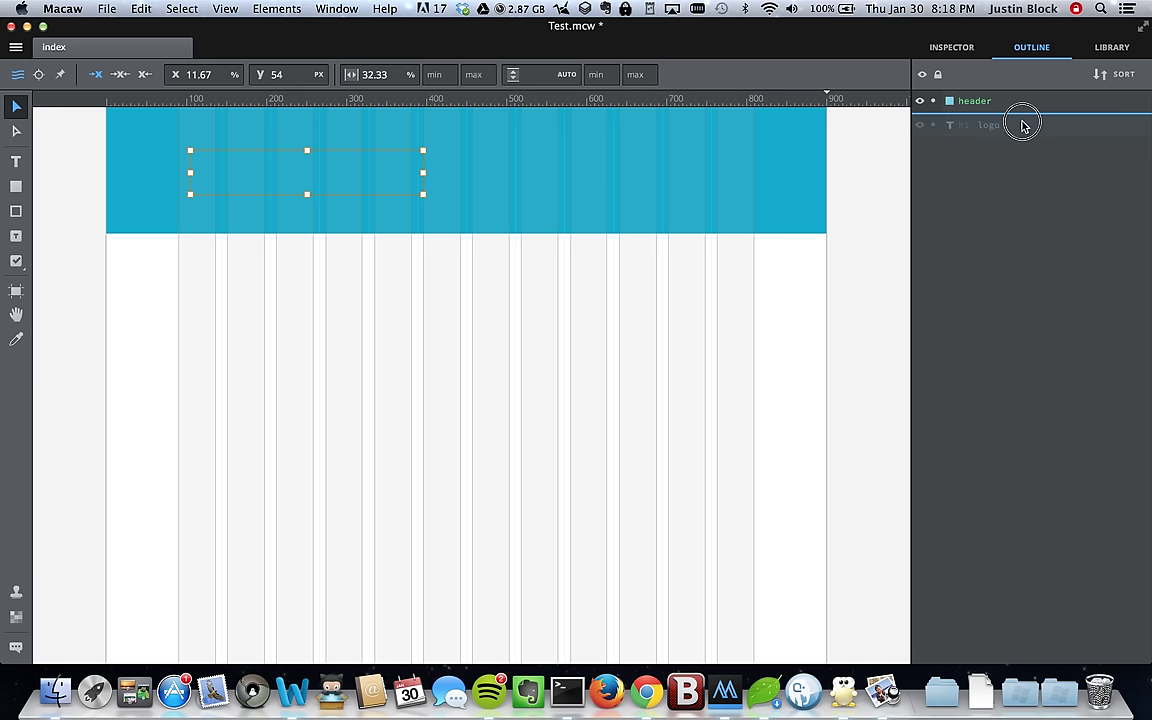
{"action": "left_click", "coordinate": [1012, 107]}
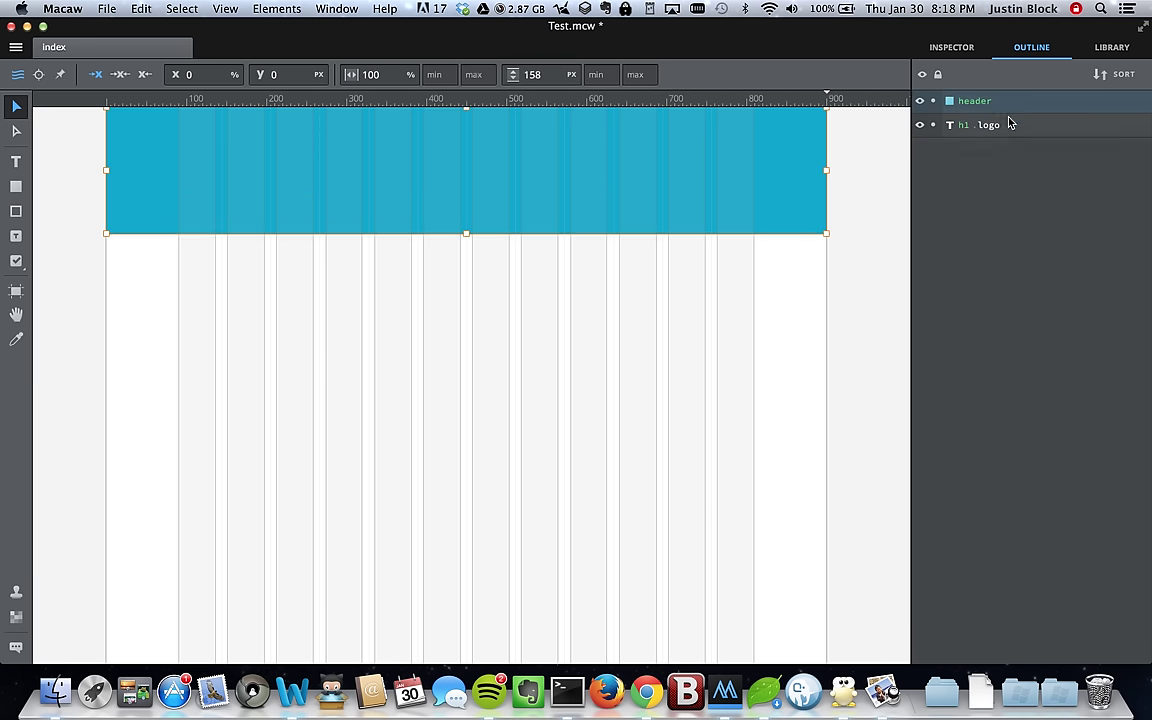
{"action": "left_click_drag", "start_coordinate": [1008, 127], "coordinate": [951, 103]}
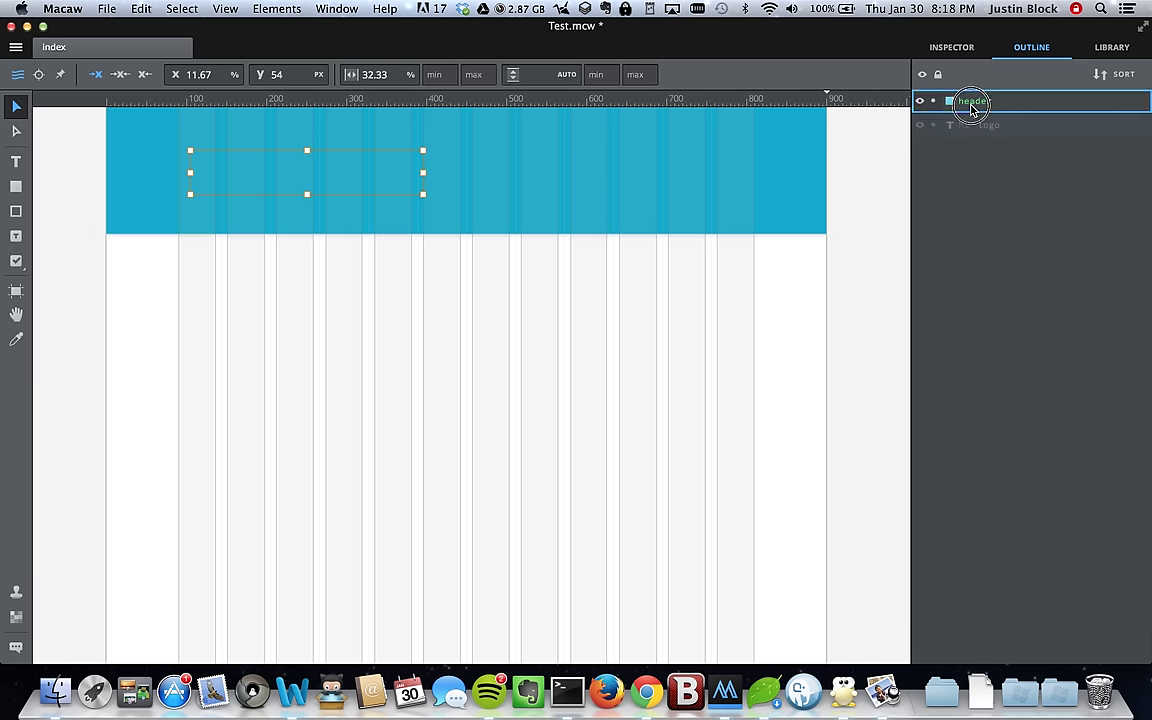
{"action": "left_click", "coordinate": [989, 109]}
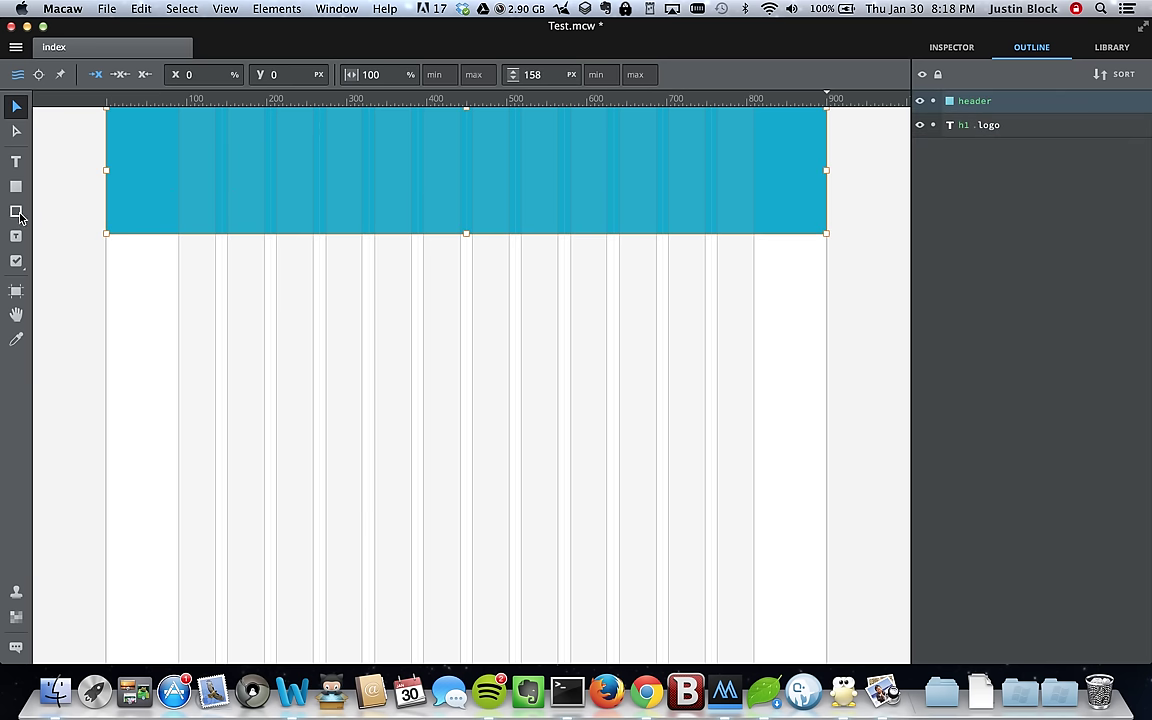
Step: Nest h1.logo inside header in the page outline and return to the heading's properties
{"action": "left_click_drag", "start_coordinate": [975, 125], "coordinate": [1003, 128]}
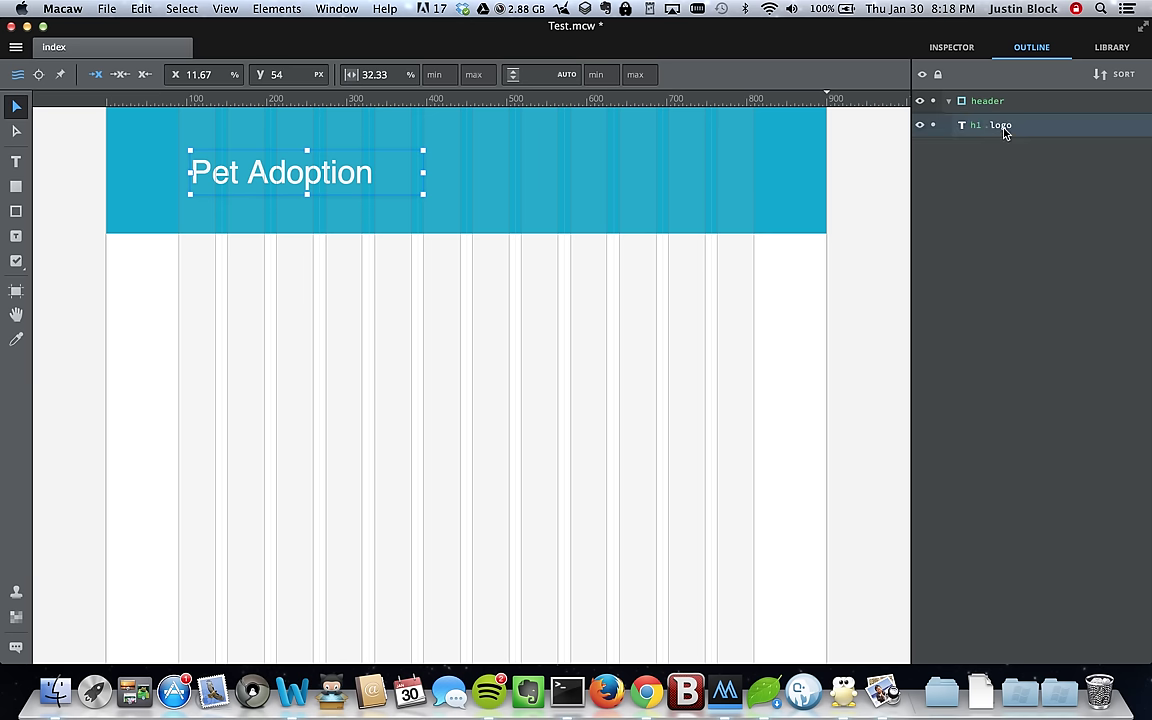
{"action": "left_click", "coordinate": [951, 47]}
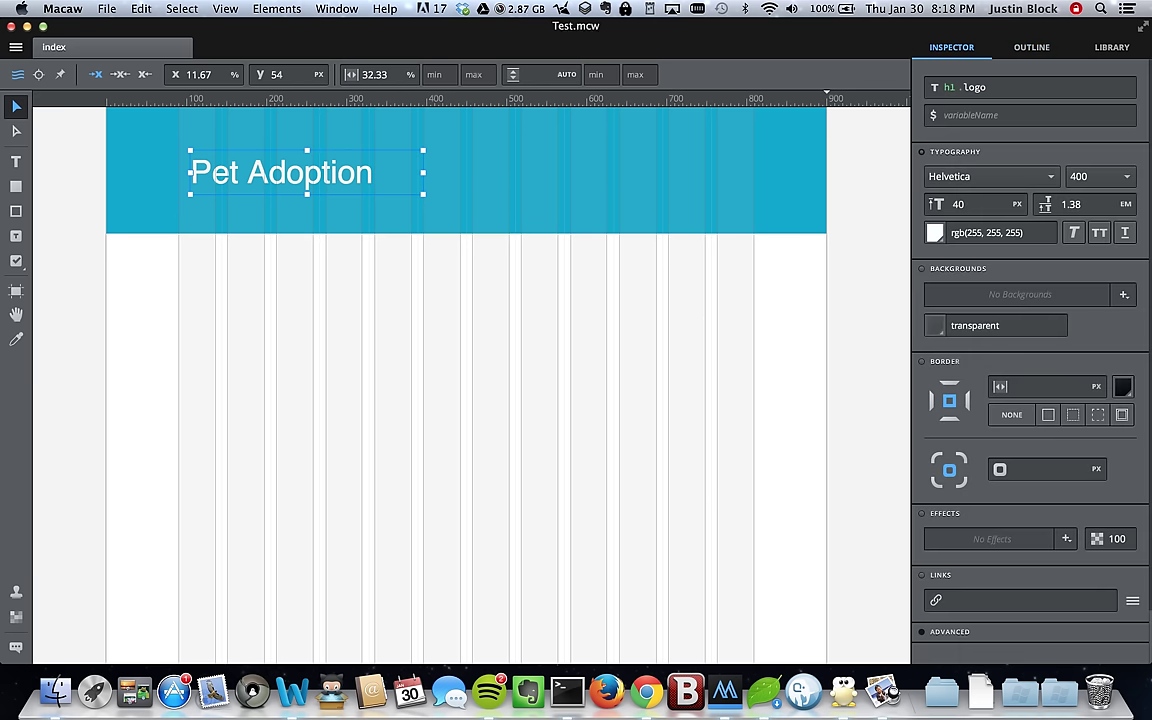
Step: Preview the page in Chrome, examine the header and h1 logo markup in its source code, and return to the design
{"action": "key", "text": "super+r"}
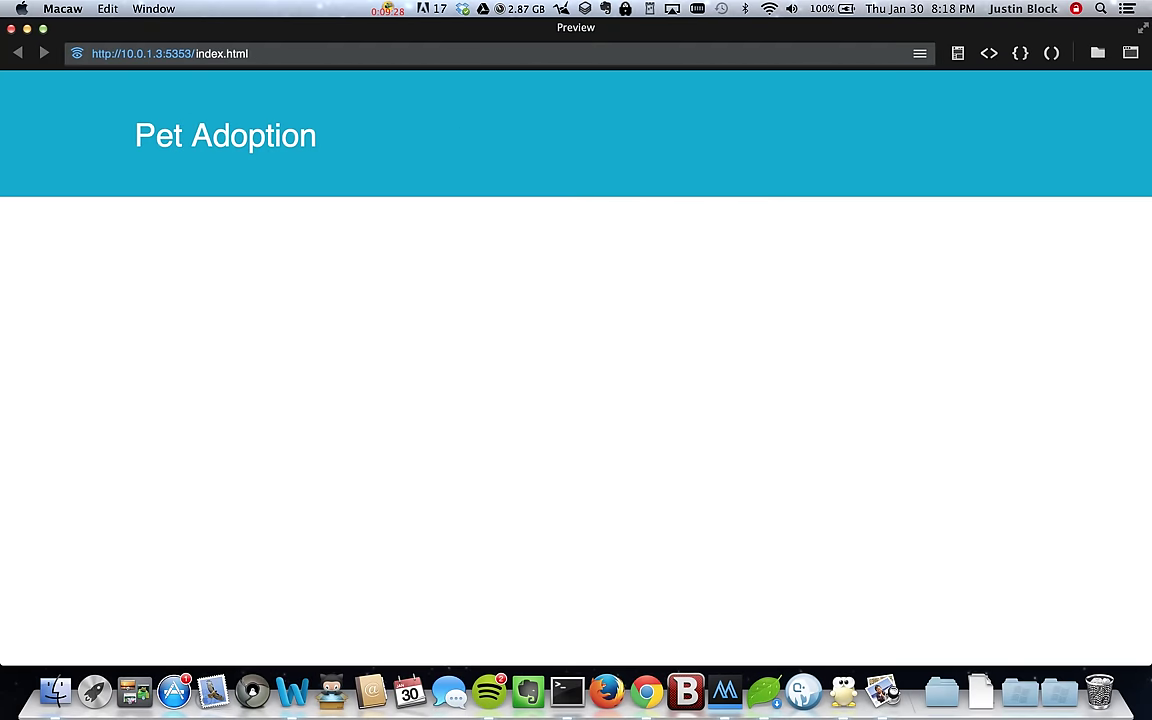
{"action": "key", "text": "super+shift+r"}
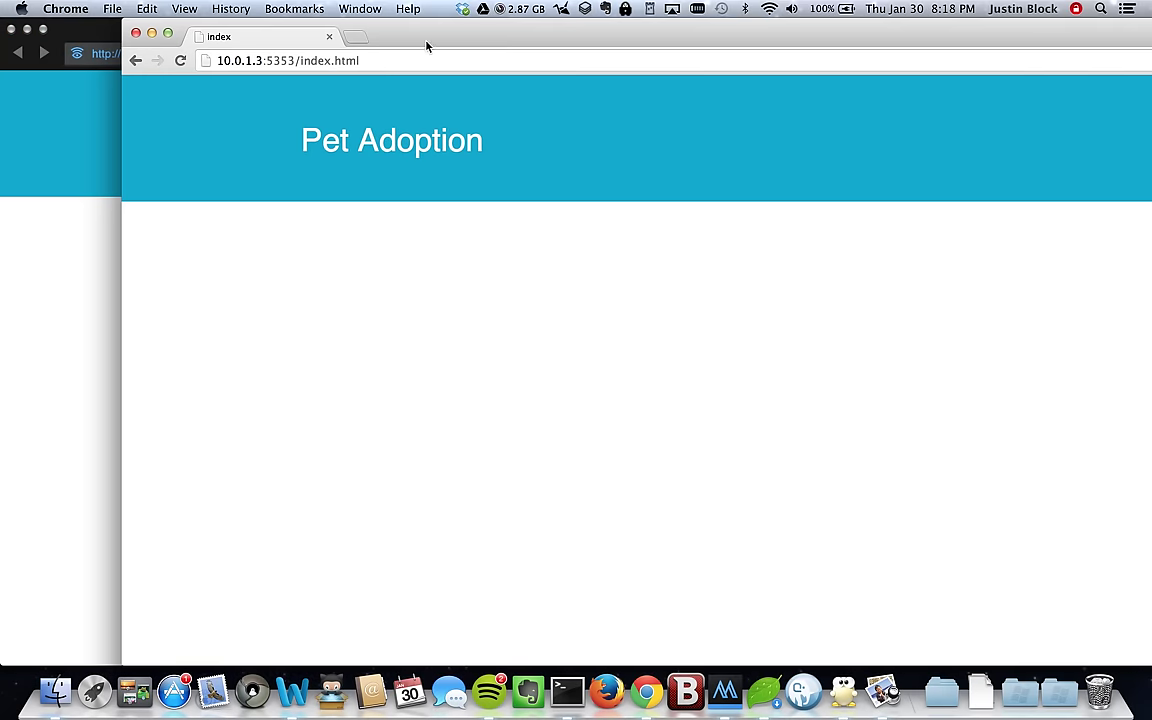
{"action": "double_click", "coordinate": [365, 26]}
{"action": "right_click", "coordinate": [290, 218]}
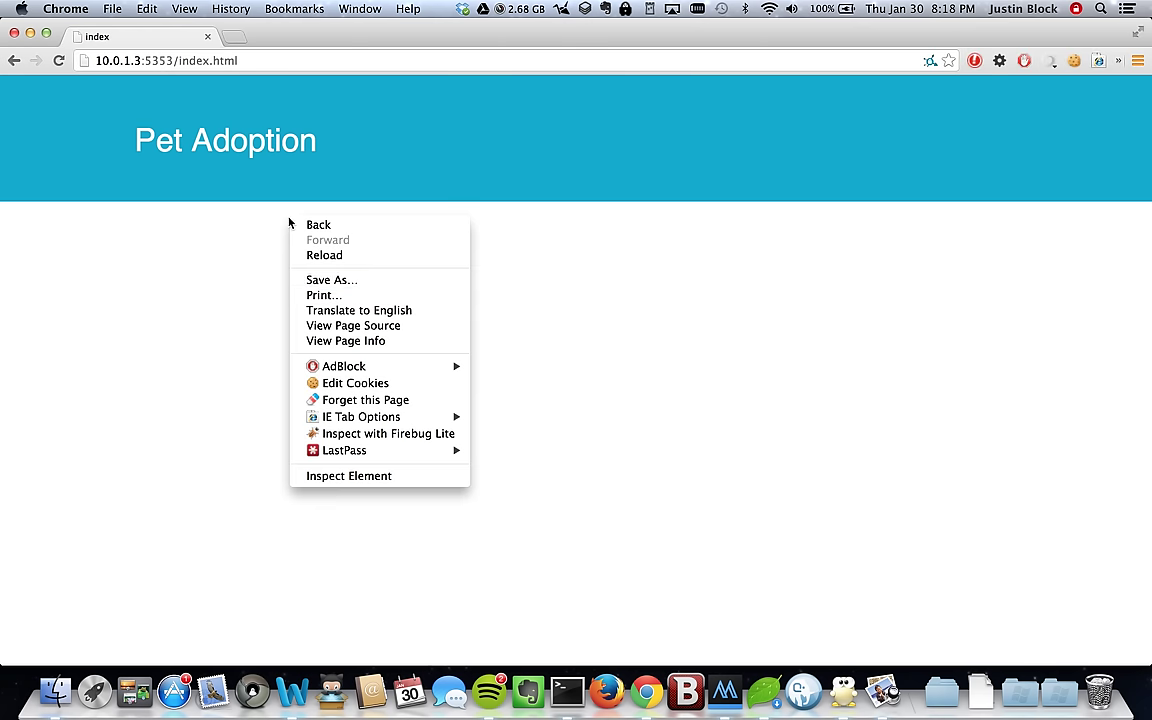
{"action": "left_click", "coordinate": [331, 326]}
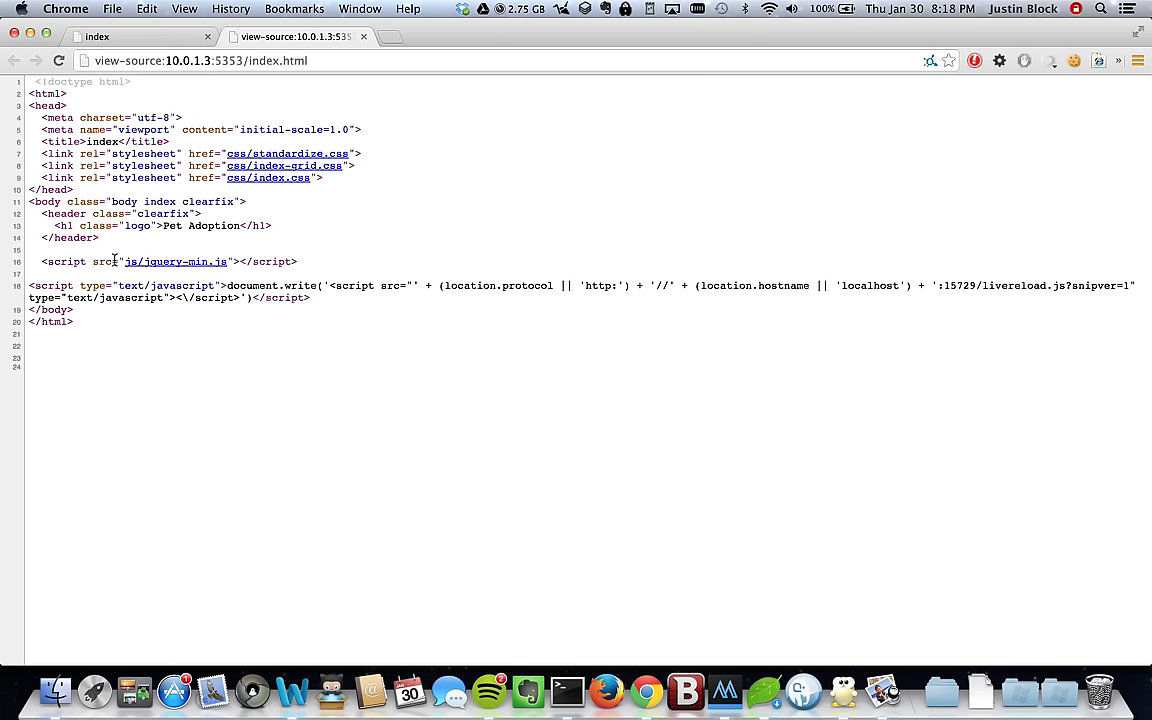
{"action": "left_click_drag", "start_coordinate": [43, 215], "coordinate": [200, 215]}
{"action": "left_click_drag", "start_coordinate": [56, 226], "coordinate": [98, 228]}
{"action": "left_click_drag", "start_coordinate": [488, 38], "coordinate": [1150, 232]}
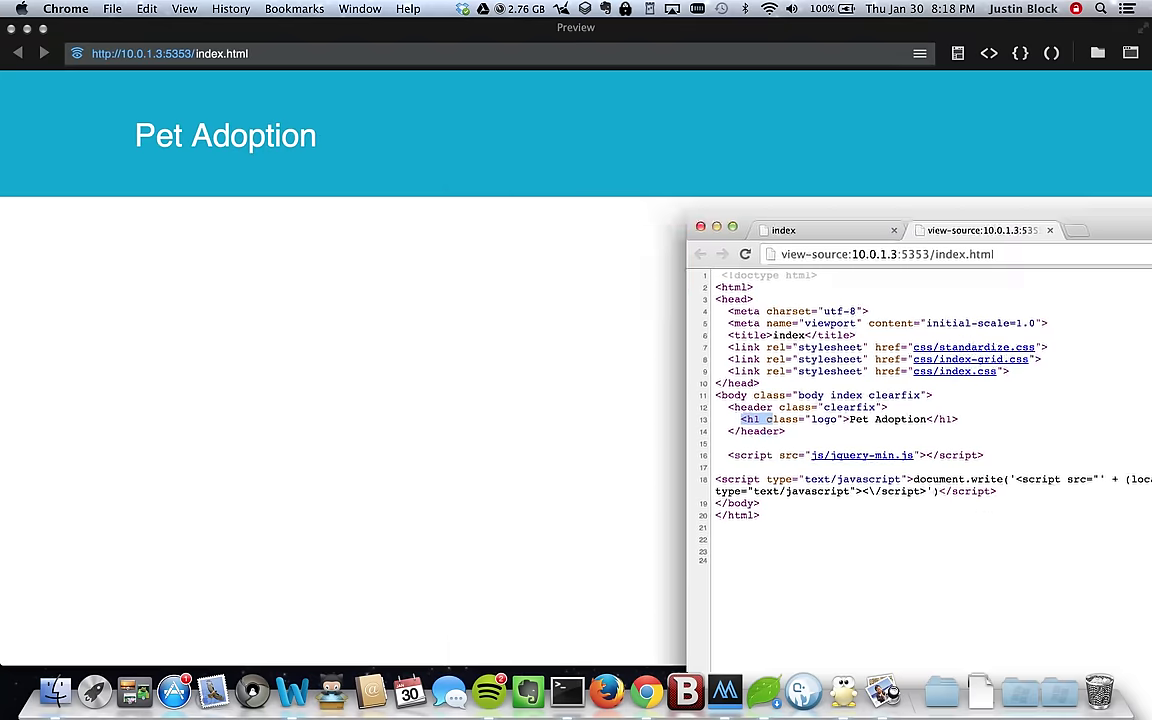
{"action": "left_click", "coordinate": [8, 27]}
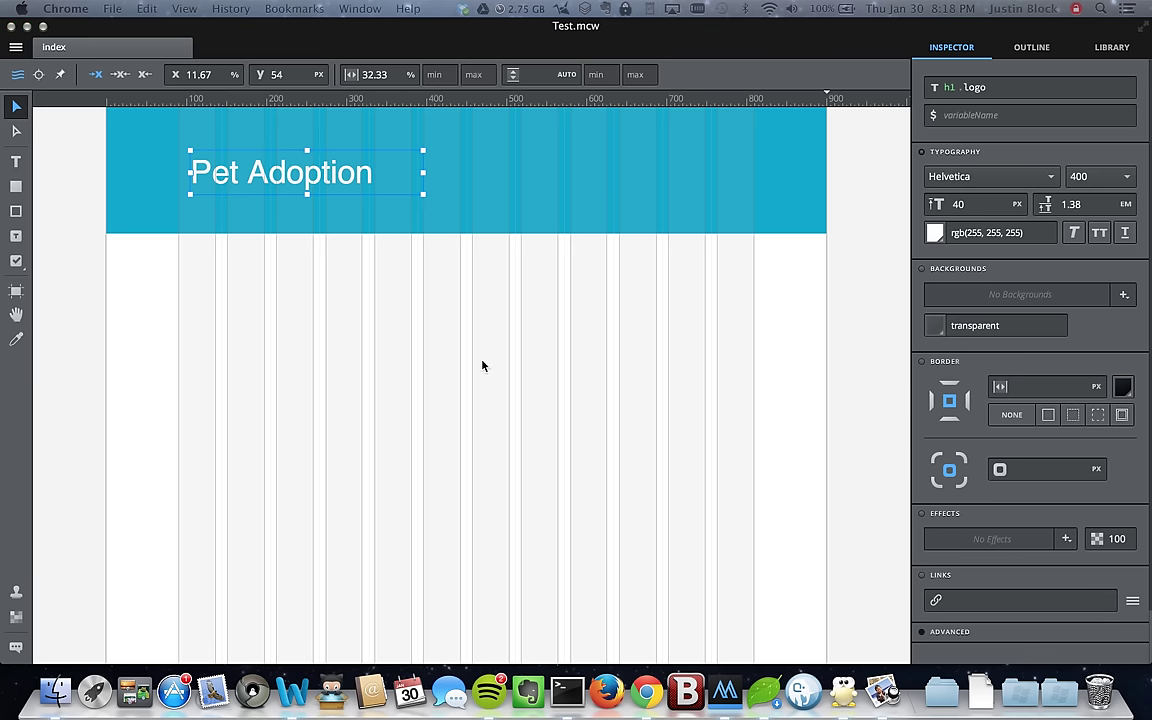
Step: Enter the header container for editing and select the Pet Adoption heading inside it
{"action": "left_click", "coordinate": [541, 276]}
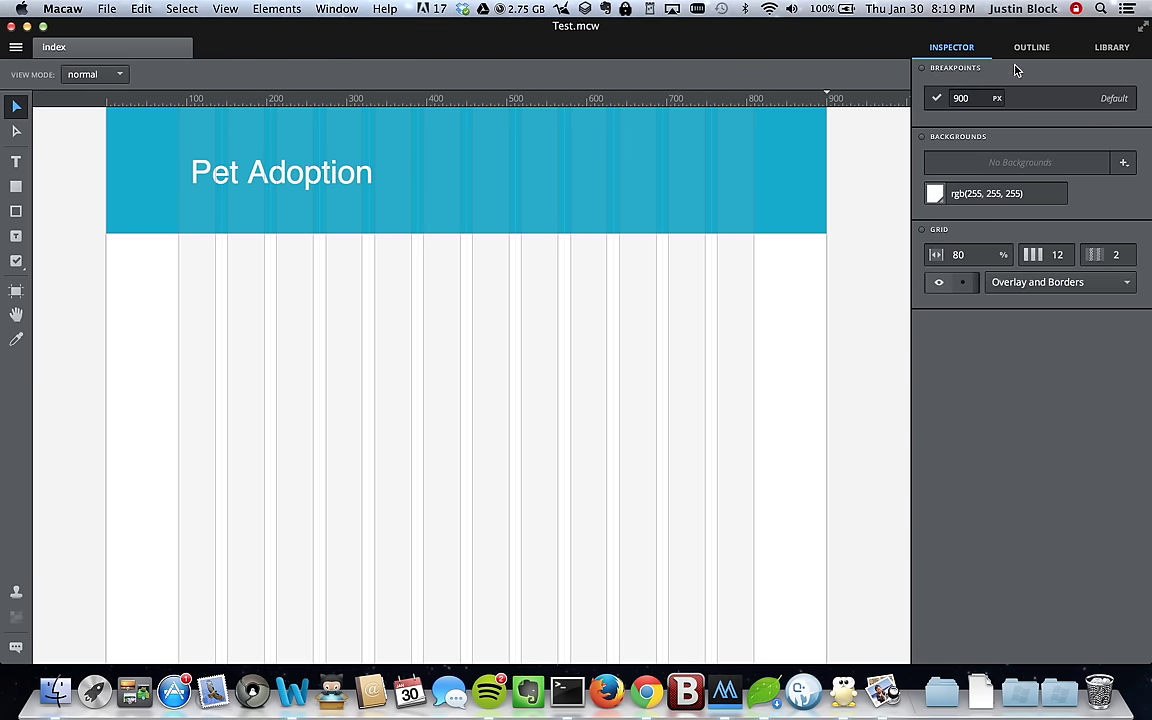
{"action": "left_click", "coordinate": [349, 186]}
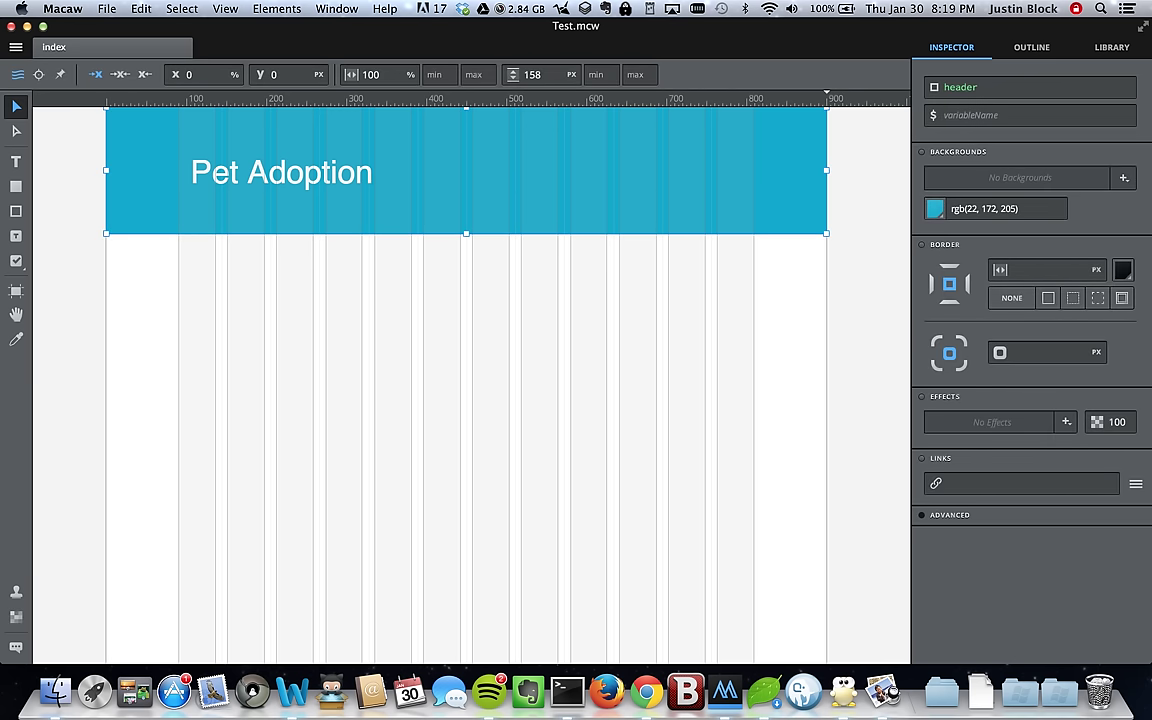
{"action": "left_click", "coordinate": [1055, 47]}
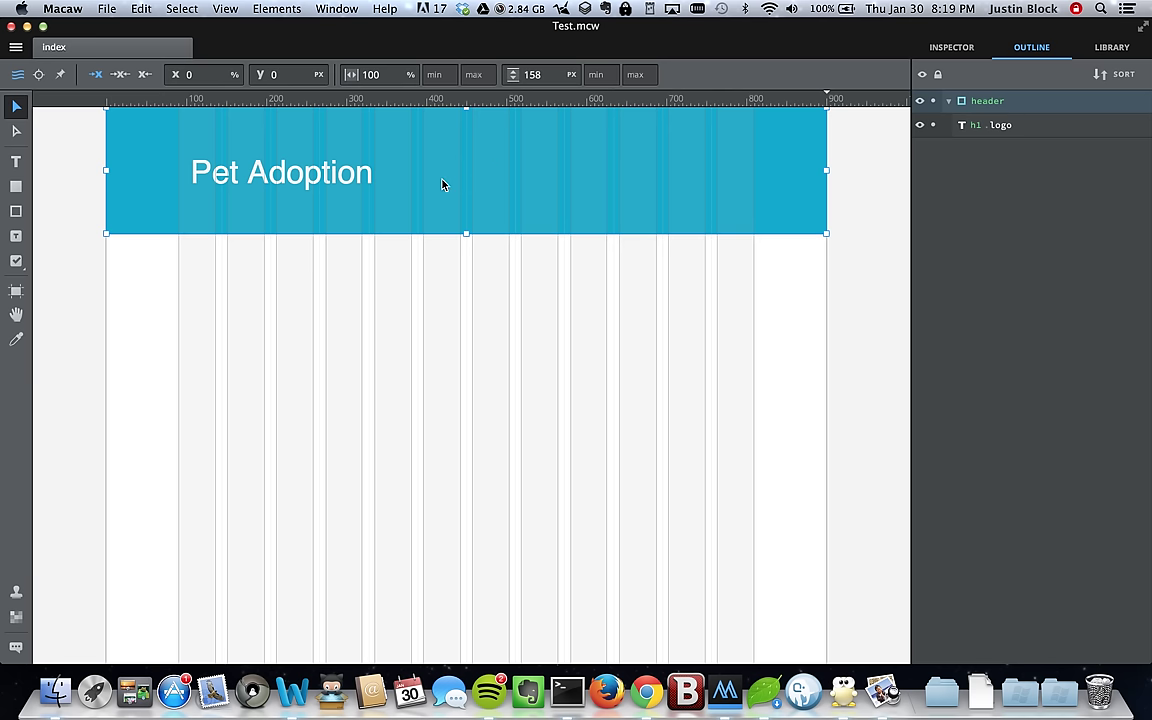
{"action": "key", "text": "Escape"}
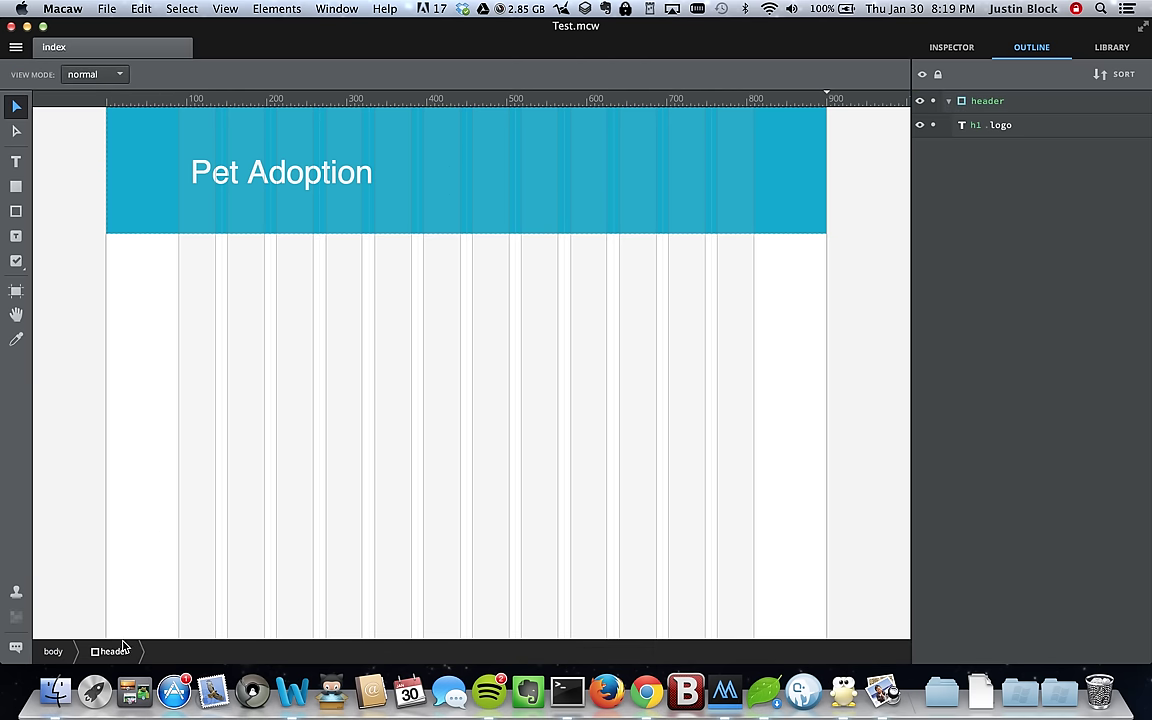
{"action": "left_click", "coordinate": [255, 188]}
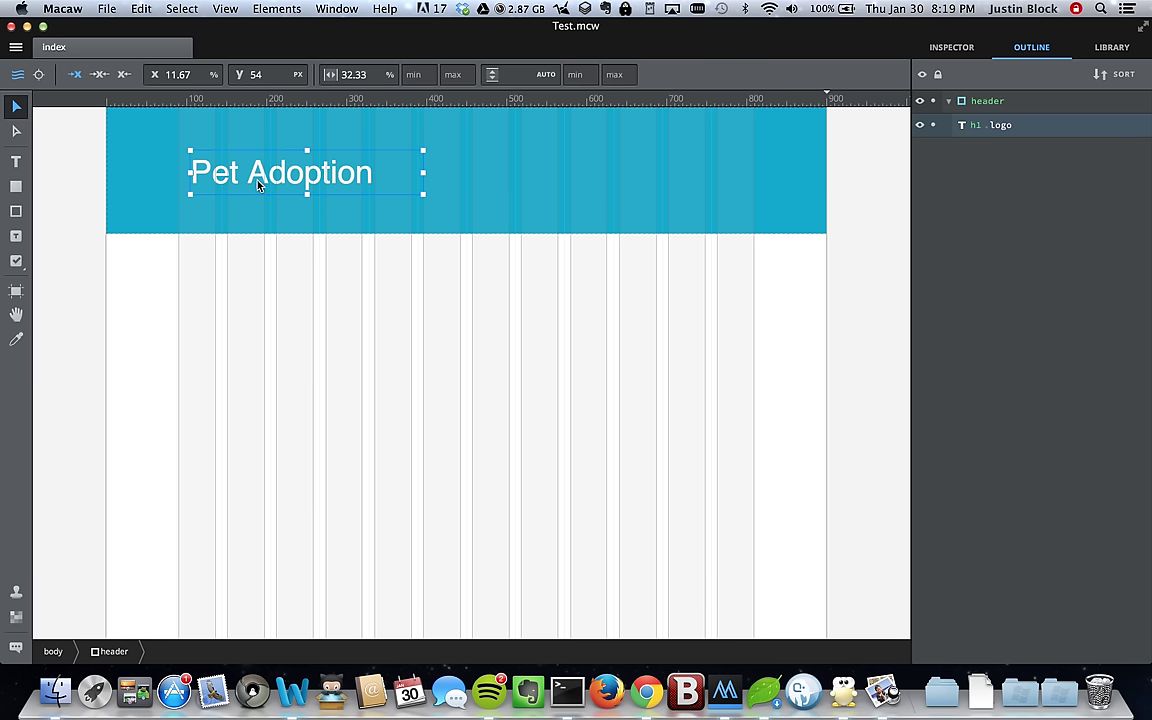
Step: Try italic, uppercase and underline styling on the Pet Adoption heading, turning each one back off
{"action": "left_click", "coordinate": [952, 48]}
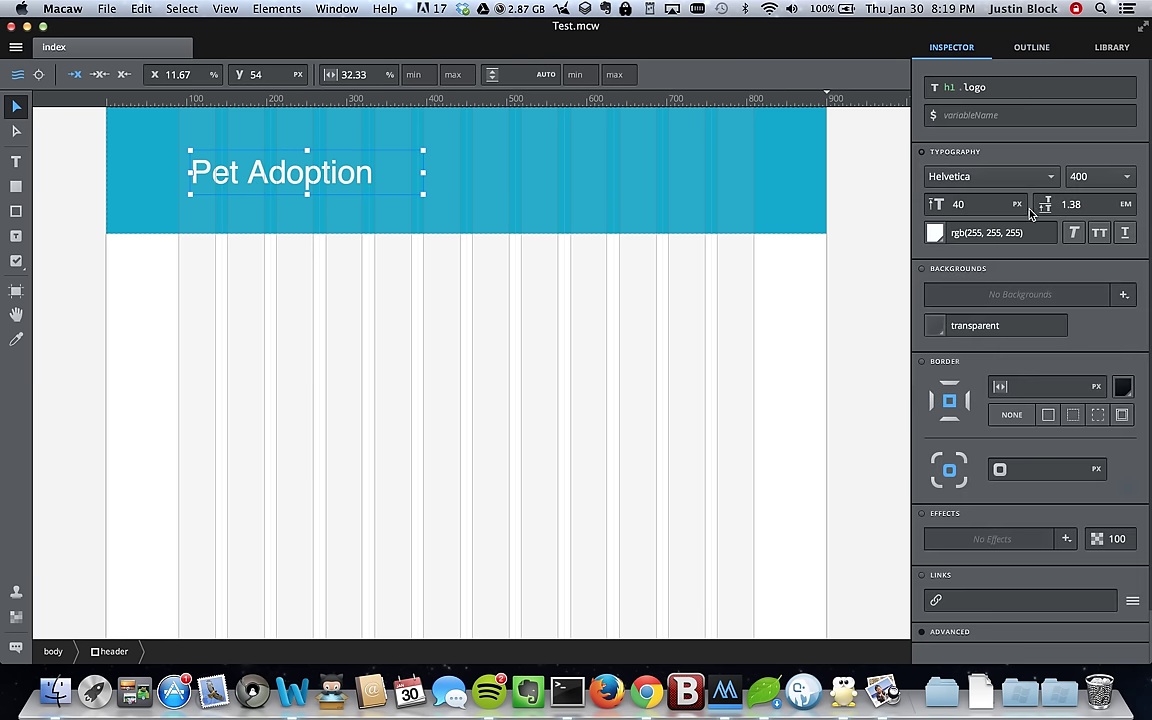
{"action": "left_click", "coordinate": [1075, 234]}
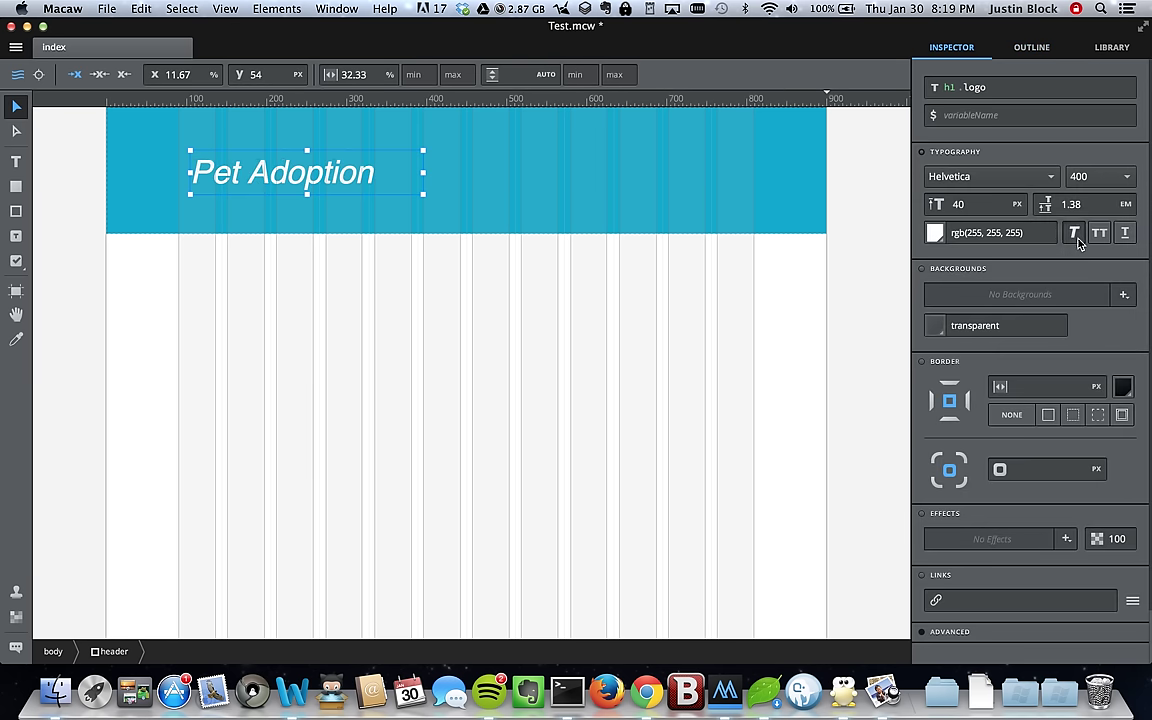
{"action": "left_click", "coordinate": [1076, 236]}
{"action": "left_click", "coordinate": [1100, 234]}
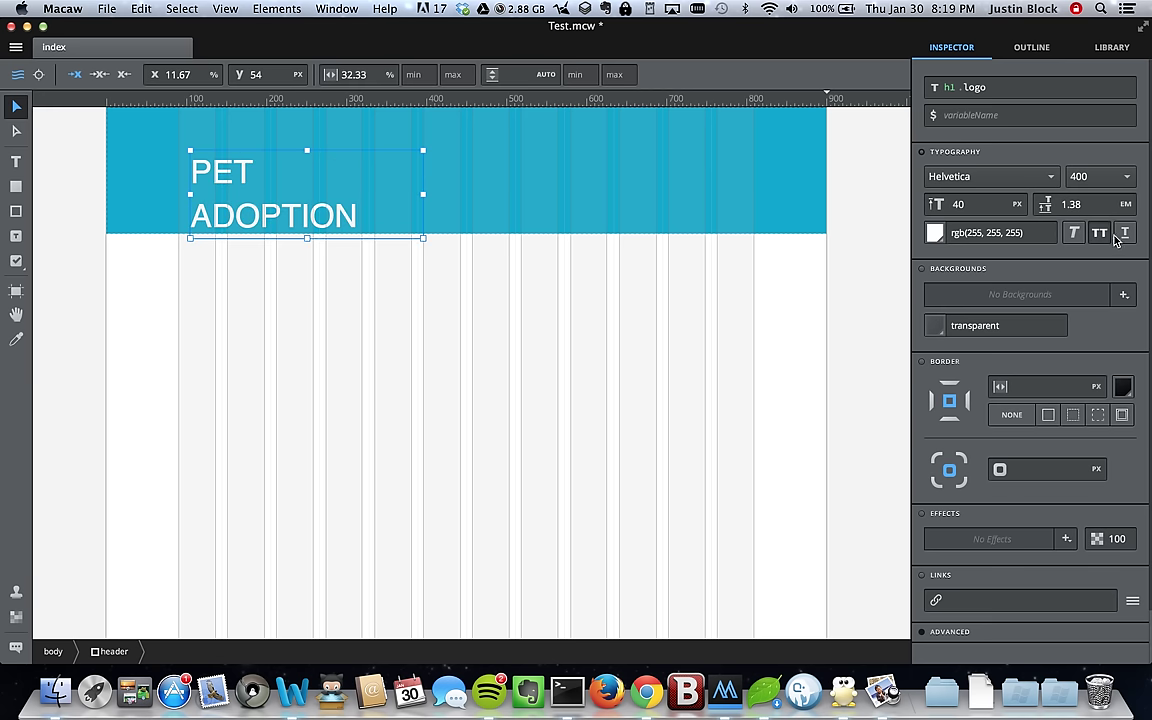
{"action": "left_click", "coordinate": [1100, 234]}
{"action": "left_click", "coordinate": [1127, 234]}
{"action": "left_click", "coordinate": [1127, 234]}
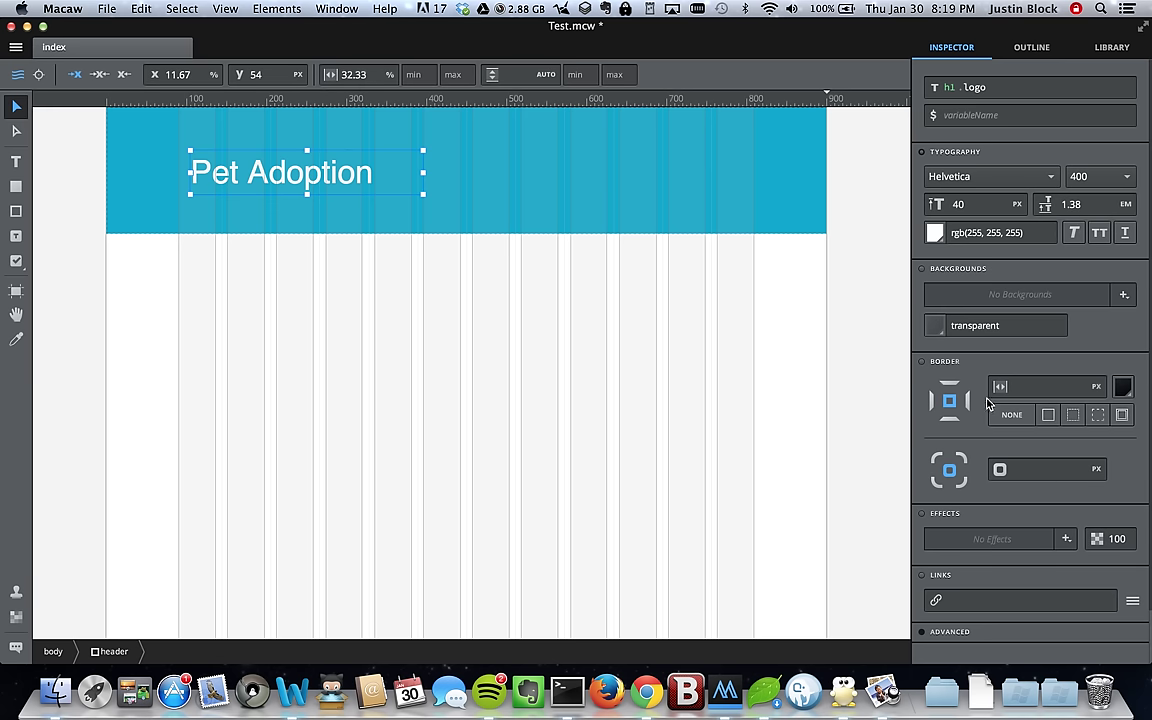
Step: Link the Pet Adoption heading to the index page, index.html
{"action": "left_click", "coordinate": [970, 601]}
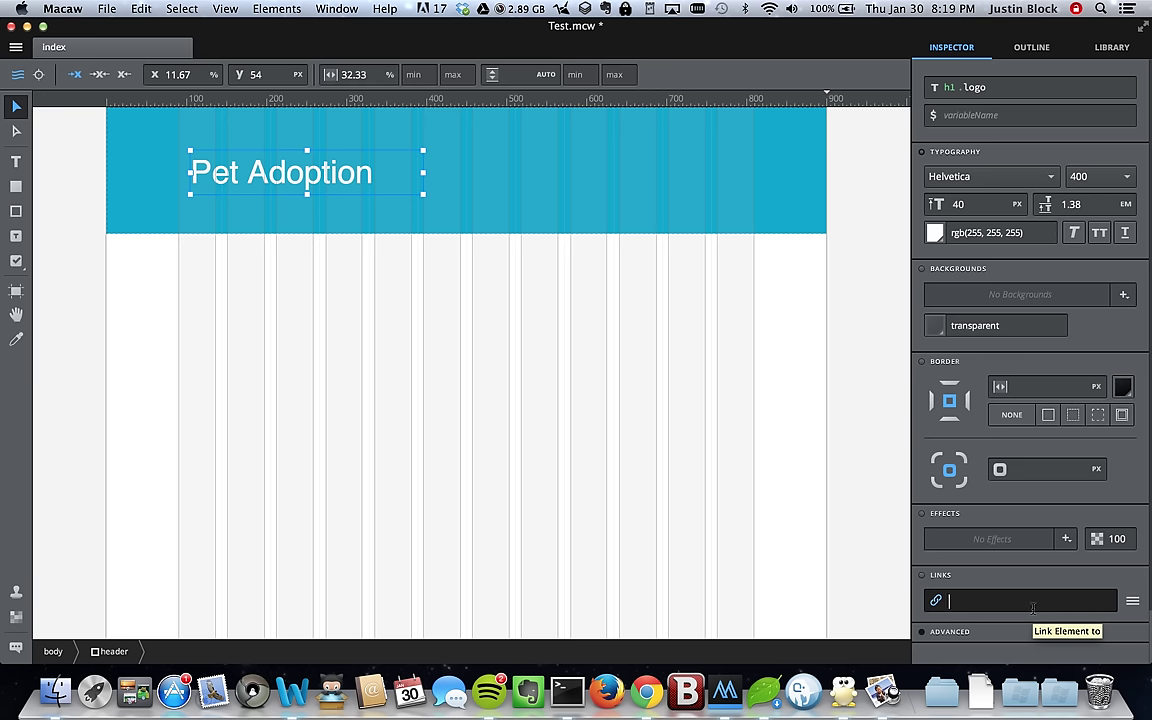
{"action": "type", "text": "index.html"}
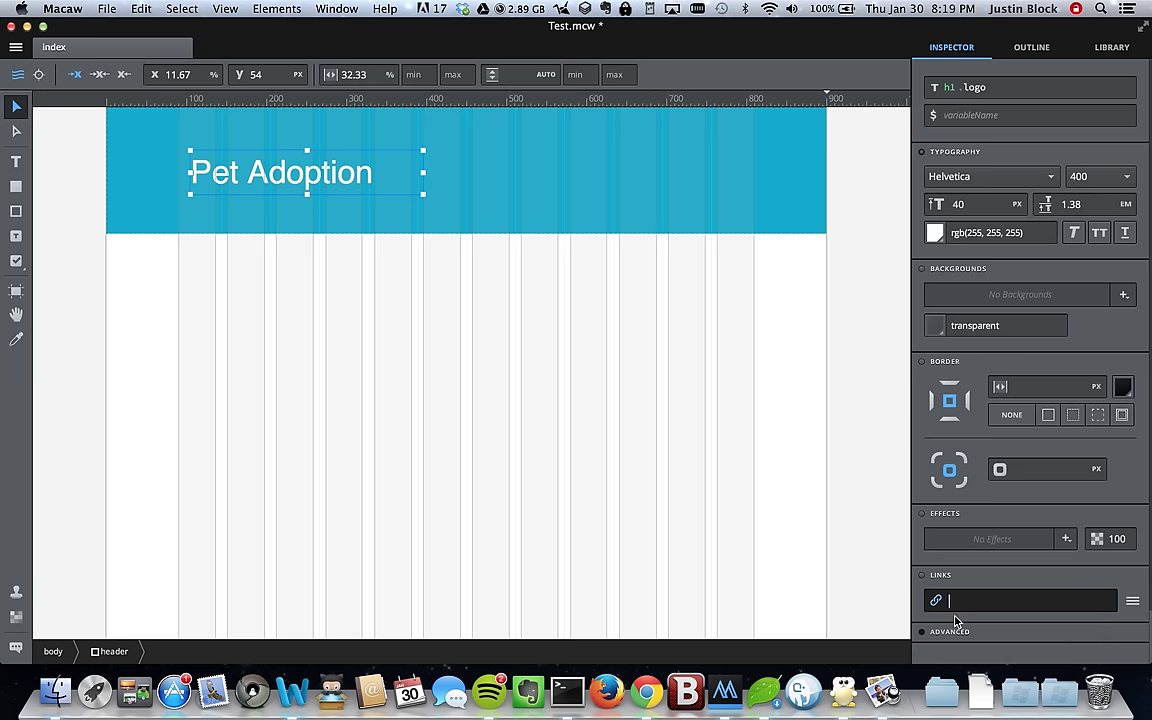
{"action": "left_click", "coordinate": [1132, 601]}
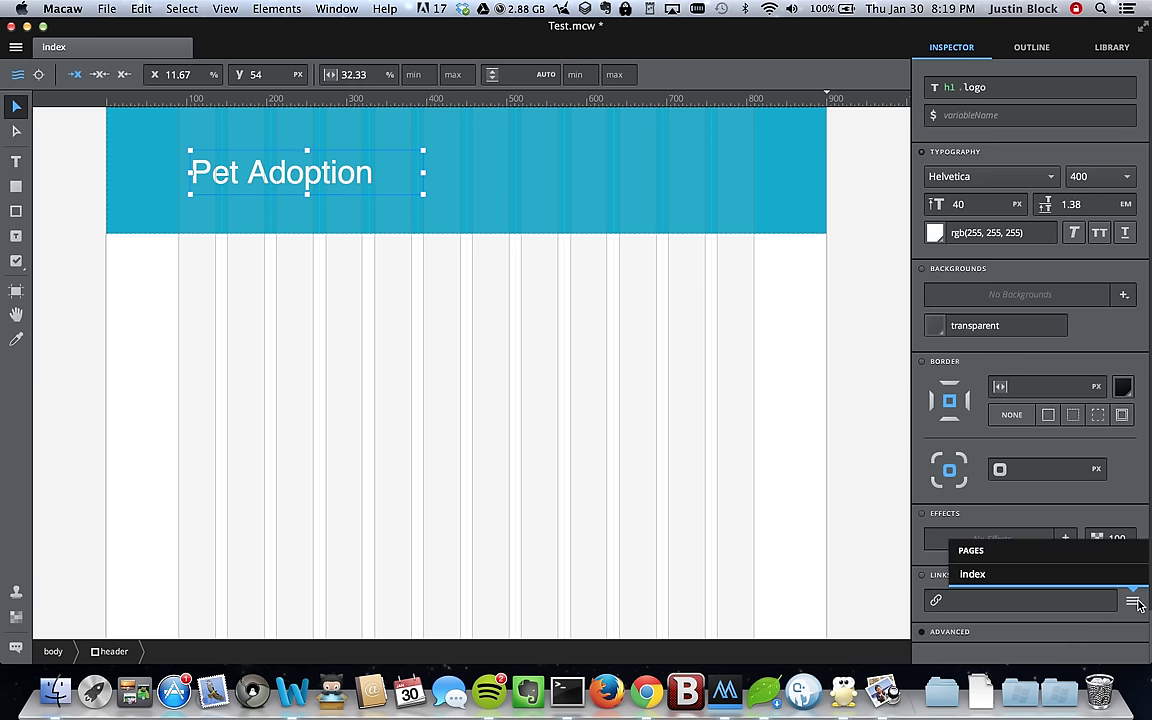
{"action": "left_click", "coordinate": [1043, 575]}
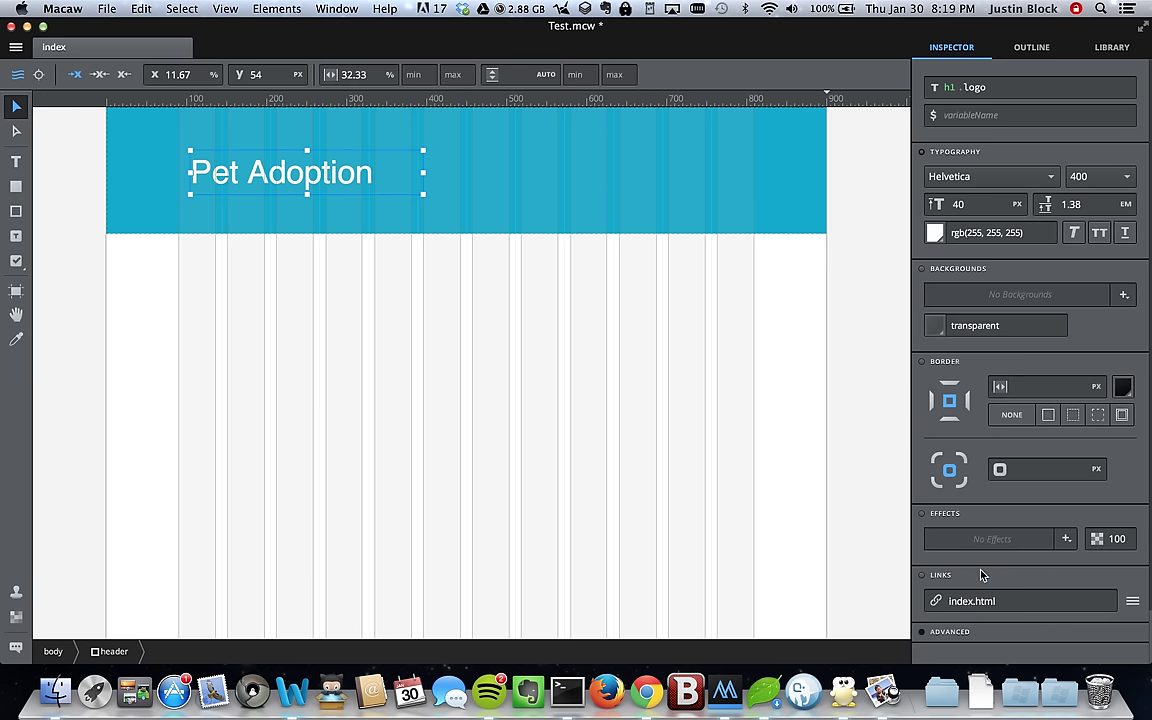
Step: Expand the heading's advanced properties, deselect the heading and save the project
{"action": "left_click", "coordinate": [950, 631]}
{"action": "scroll", "coordinate": [990, 580], "scroll_direction": "down", "scroll_amount": 5}
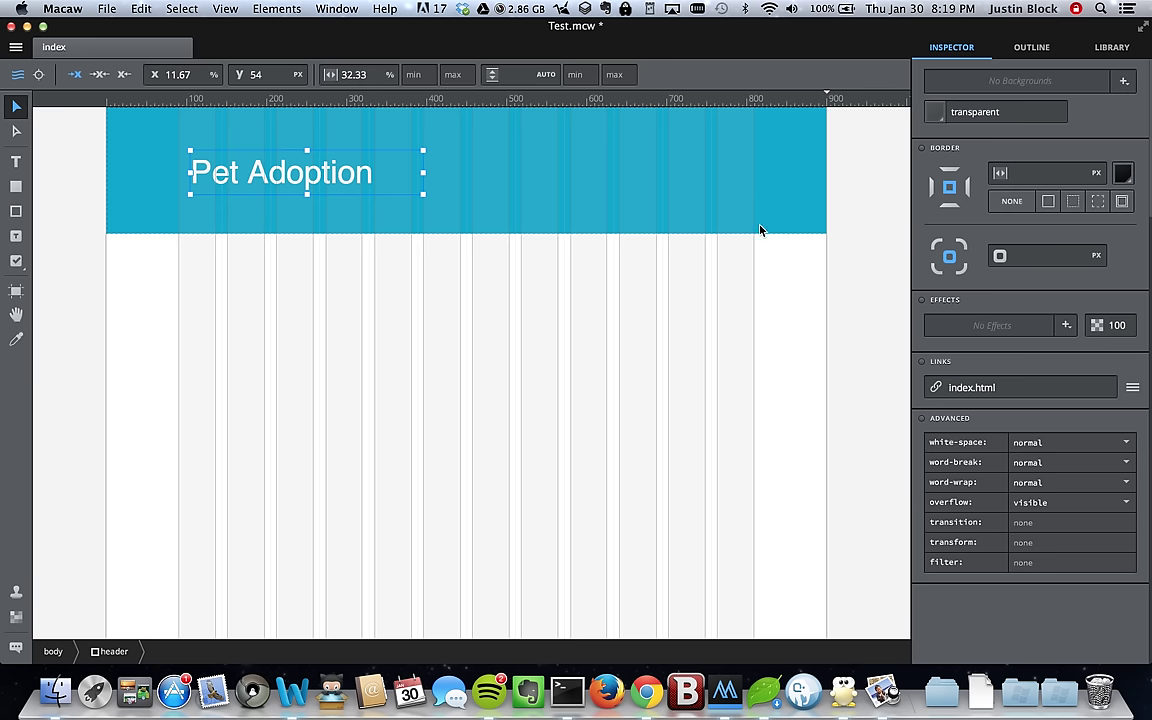
{"action": "left_click", "coordinate": [850, 218]}
{"action": "key", "text": "super+s"}
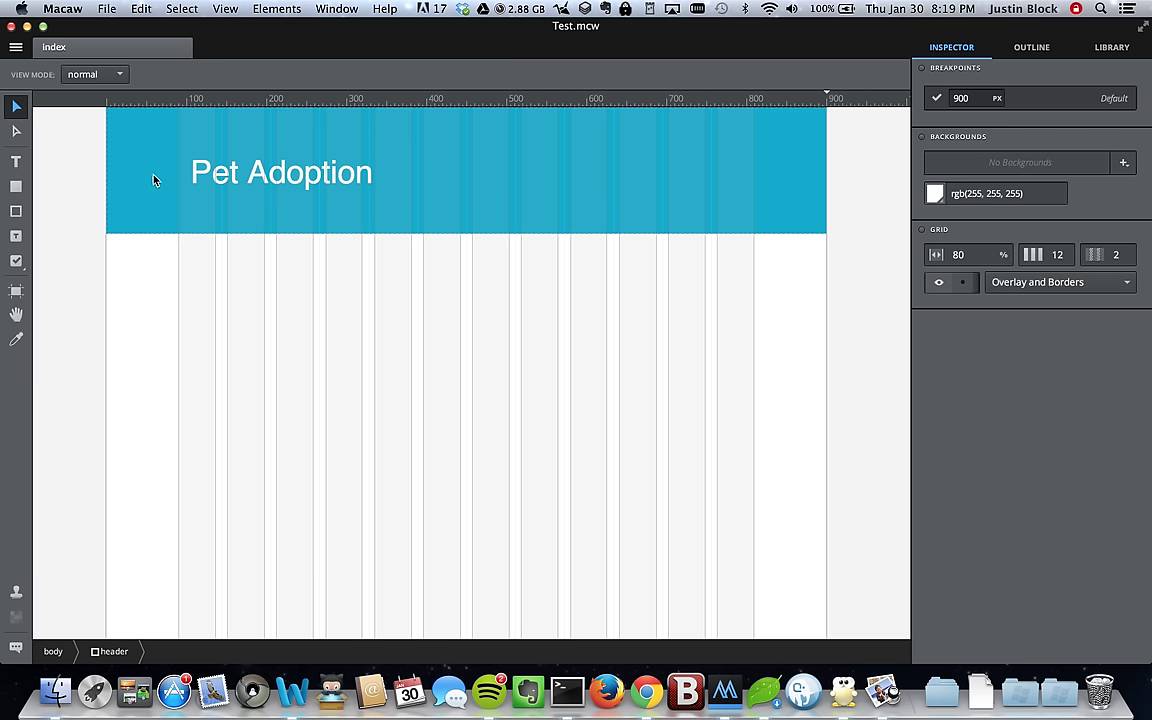
Step: Draw a container 80% wide and about 378 px high at X 10%, Y 183 px, and change its tag and class to section.main
{"action": "left_click", "coordinate": [16, 212]}
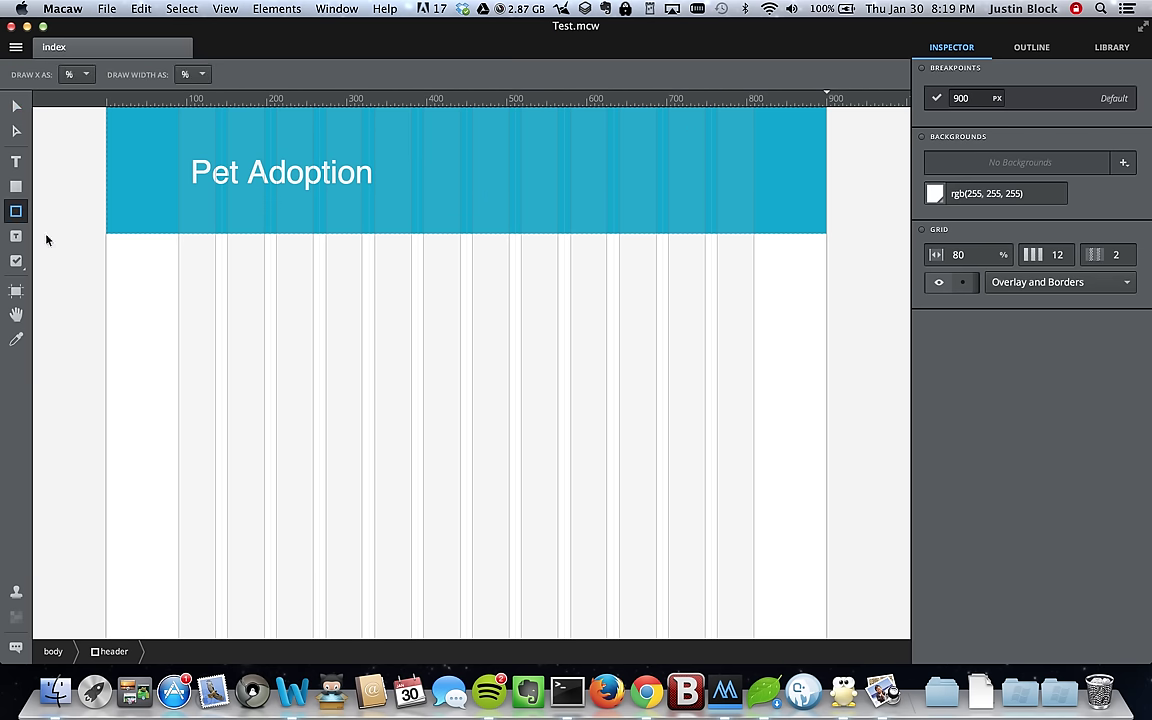
{"action": "mouse_move", "coordinate": [178, 253]}
{"action": "left_mouse_down"}
{"action": "mouse_move", "coordinate": [195, 314]}
{"action": "mouse_move", "coordinate": [563, 532]}
{"action": "mouse_move", "coordinate": [754, 556]}
{"action": "left_mouse_up"}
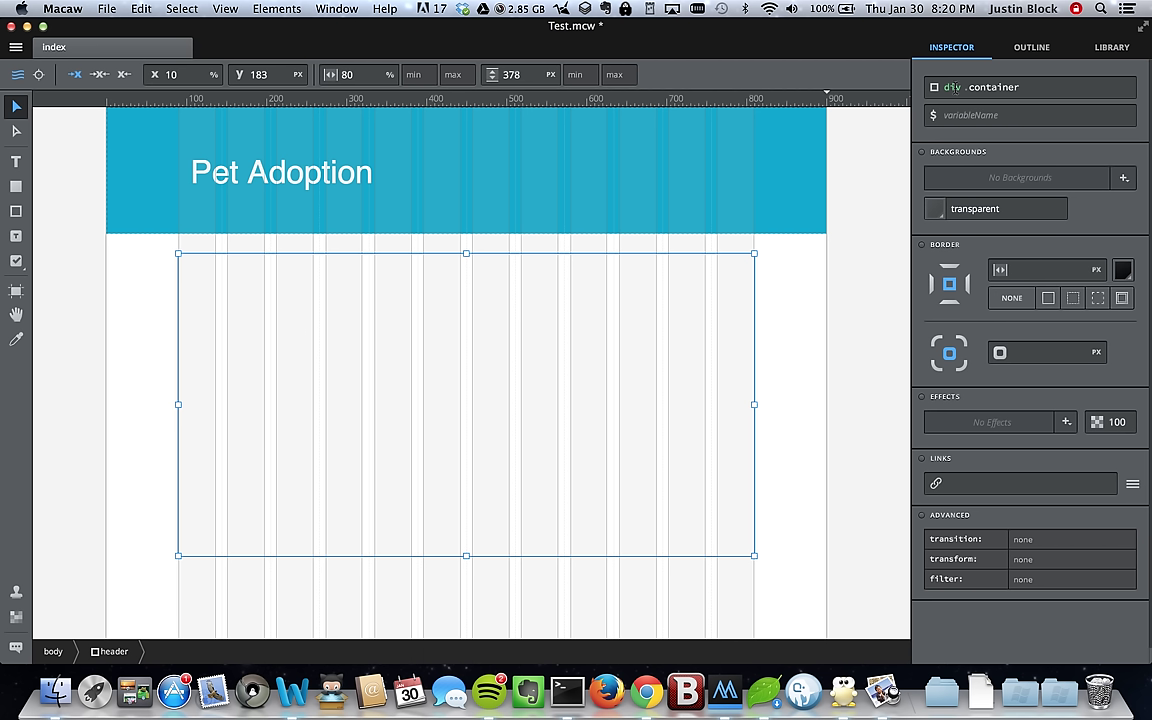
{"action": "left_click", "coordinate": [953, 87]}
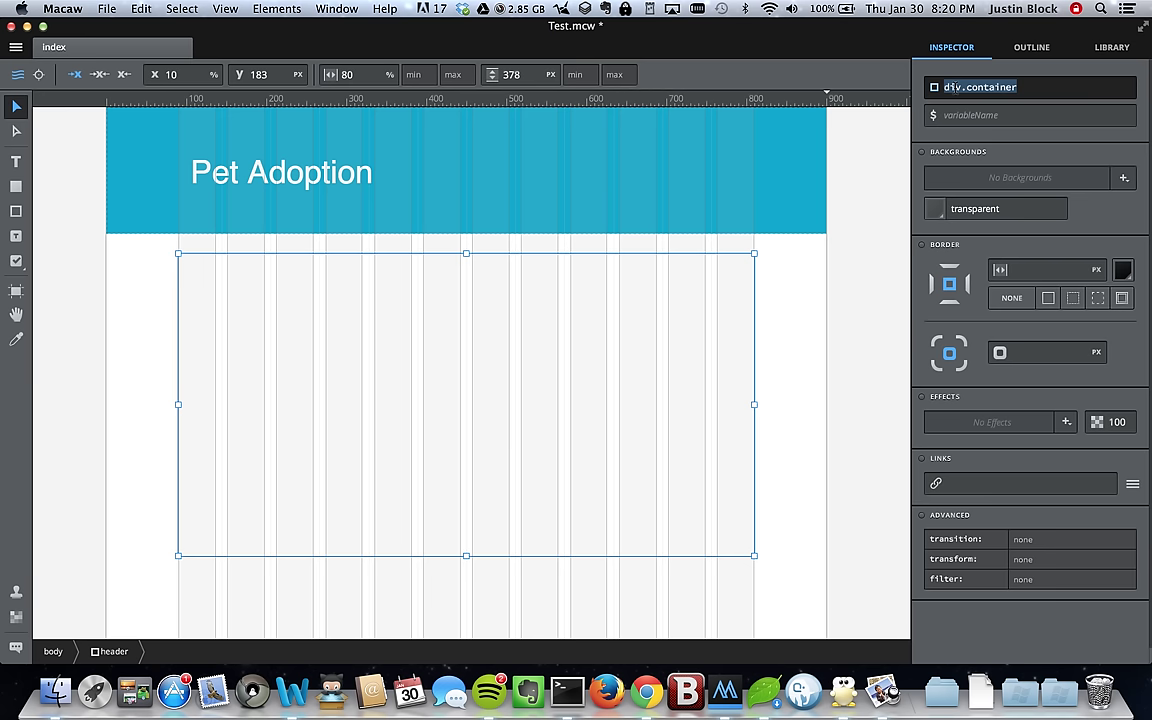
{"action": "type", "text": "section.b"}
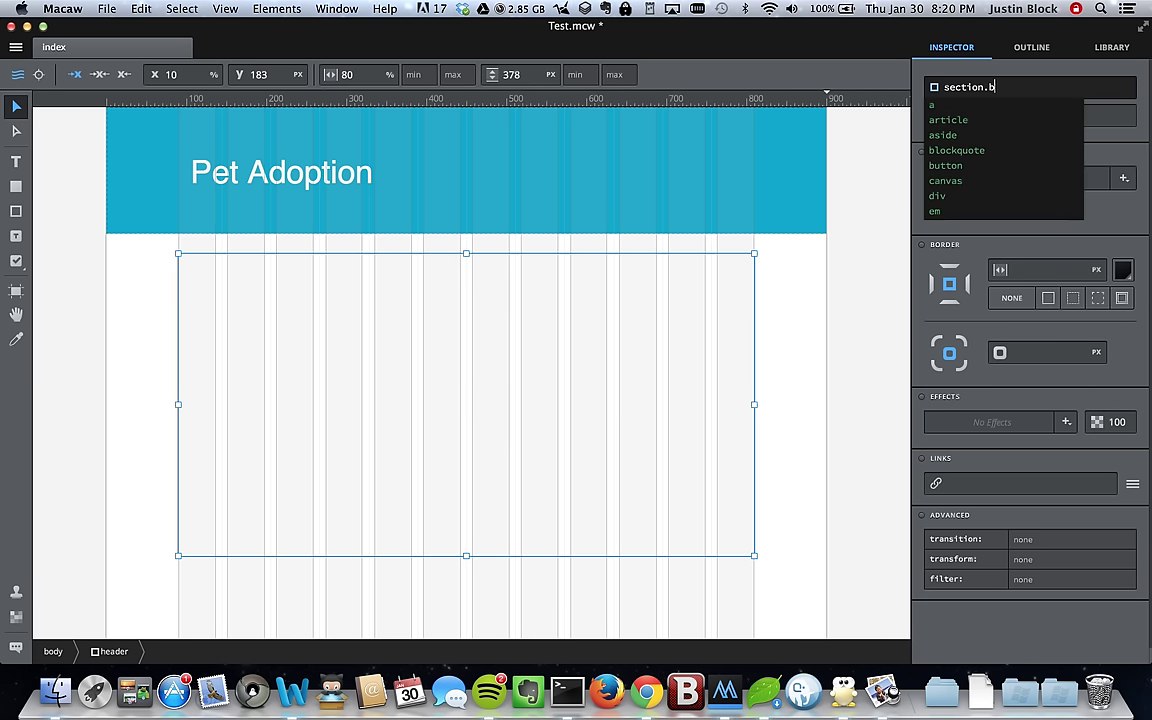
{"action": "type", "text": "o"}
{"action": "key", "text": "BackSpace"}
{"action": "type", "text": "main"}
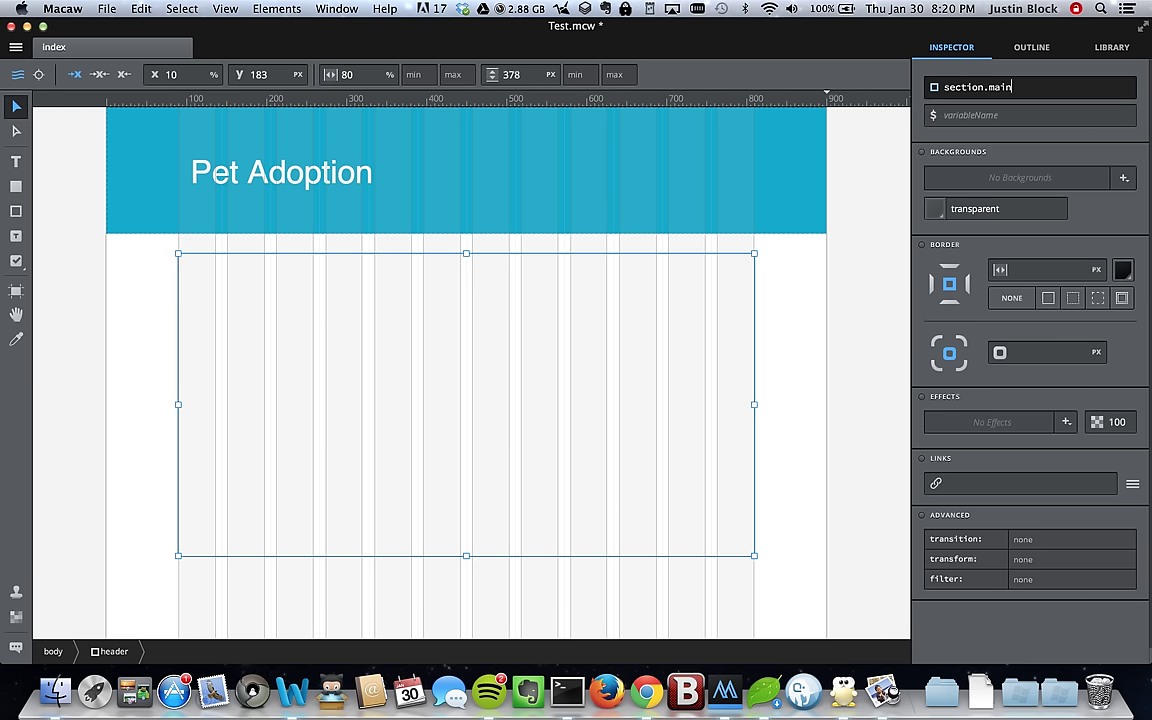
{"action": "key", "text": "Return"}
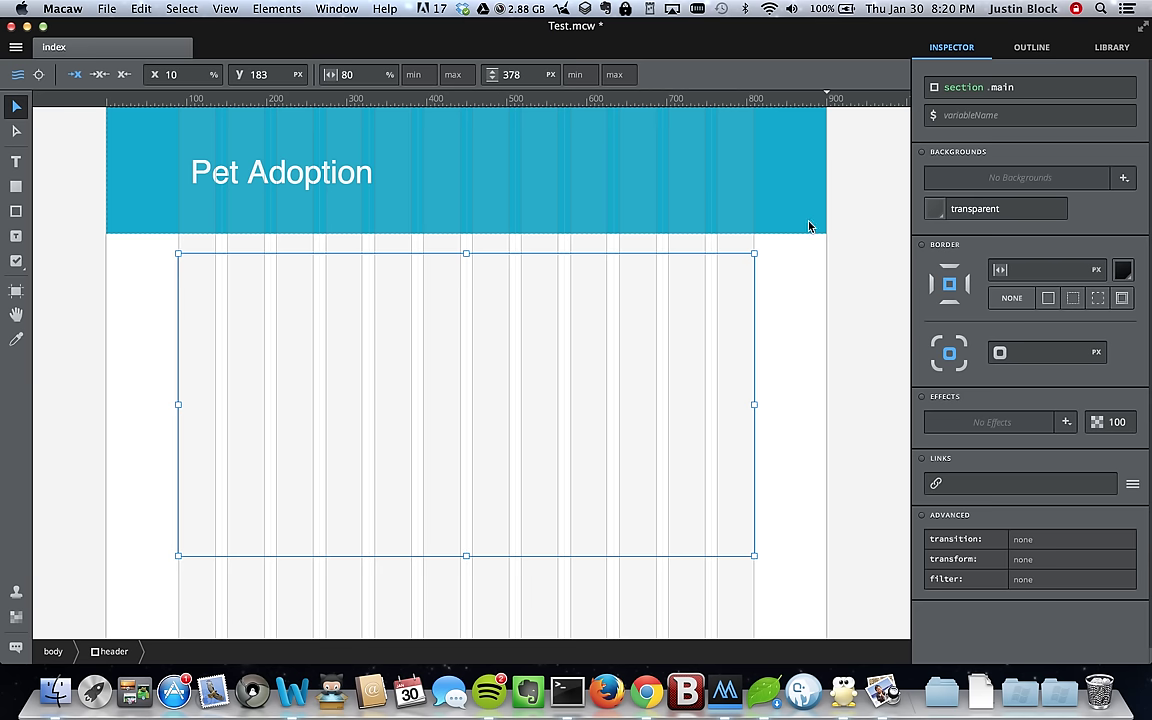
Step: Give section.main an opaque white background, rgb(255, 255, 255), and deselect it
{"action": "left_click", "coordinate": [937, 214]}
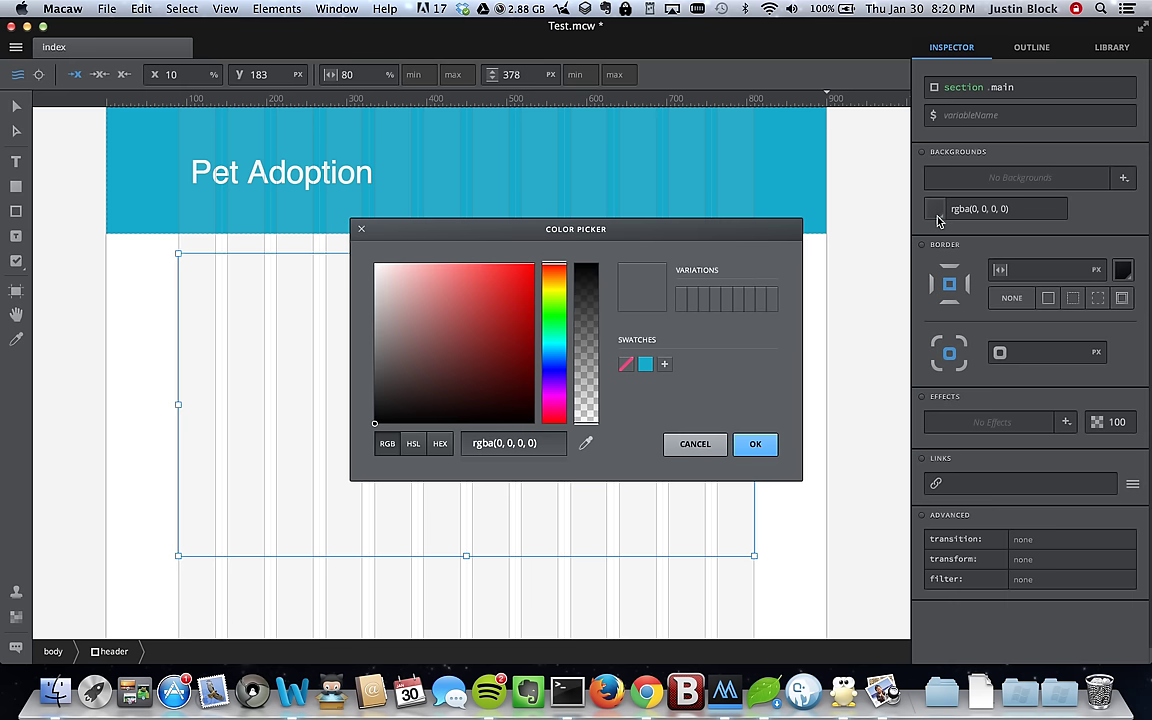
{"action": "left_click_drag", "start_coordinate": [376, 309], "coordinate": [300, 215]}
{"action": "left_click_drag", "start_coordinate": [586, 368], "coordinate": [579, 226]}
{"action": "left_click", "coordinate": [746, 456]}
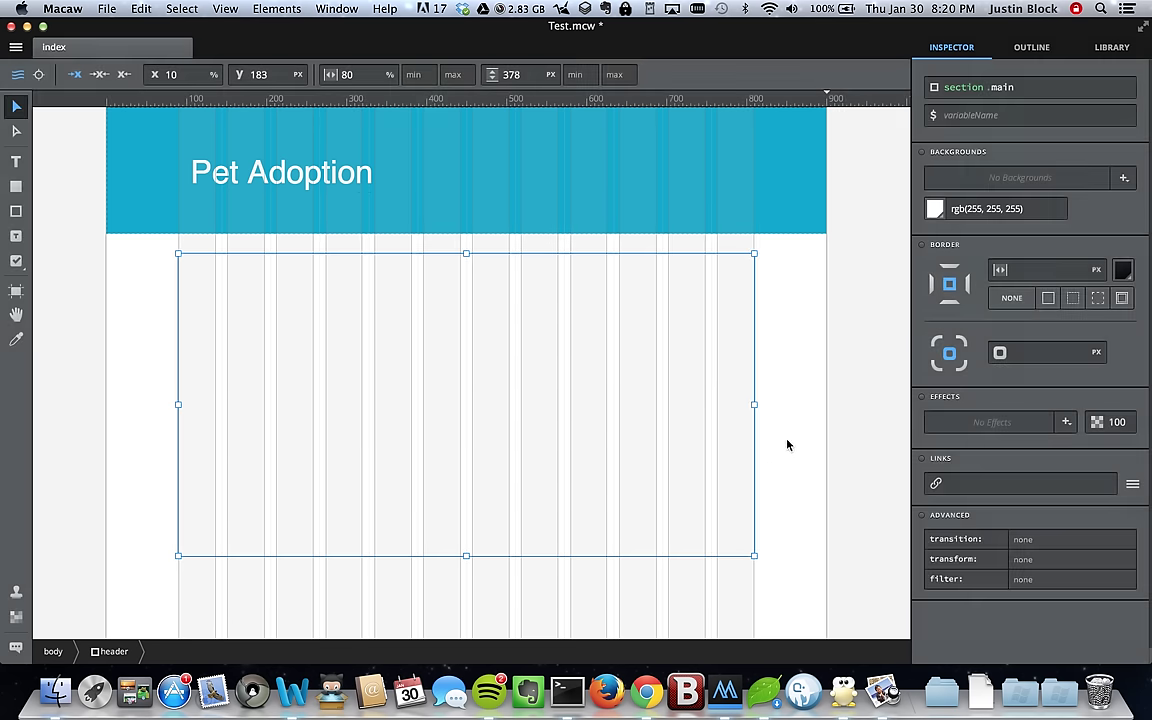
{"action": "left_click", "coordinate": [790, 432]}
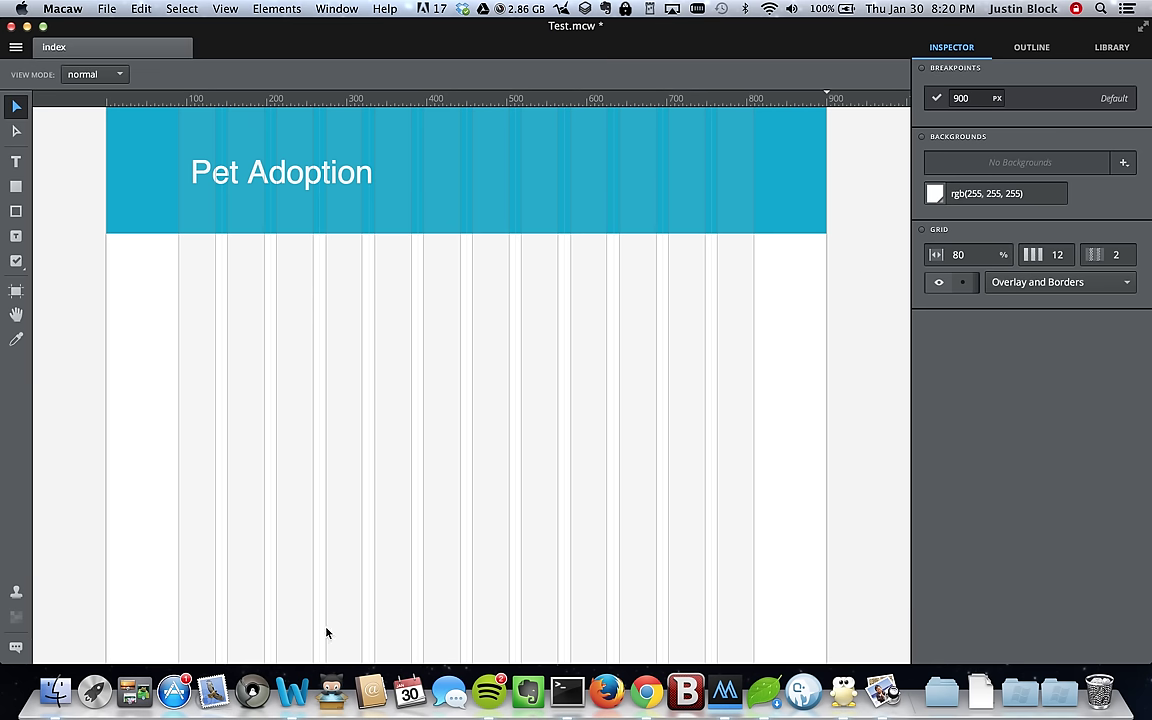
Step: Try to set the page background to the grey rgb(181, 181, 181)
{"action": "left_click", "coordinate": [1031, 47]}
{"action": "left_click", "coordinate": [951, 47]}
{"action": "left_click", "coordinate": [936, 196]}
{"action": "left_click", "coordinate": [391, 285]}
{"action": "mouse_move", "coordinate": [391, 285]}
{"action": "left_mouse_down"}
{"action": "mouse_move", "coordinate": [373, 326]}
{"action": "mouse_move", "coordinate": [374, 315]}
{"action": "left_mouse_up"}
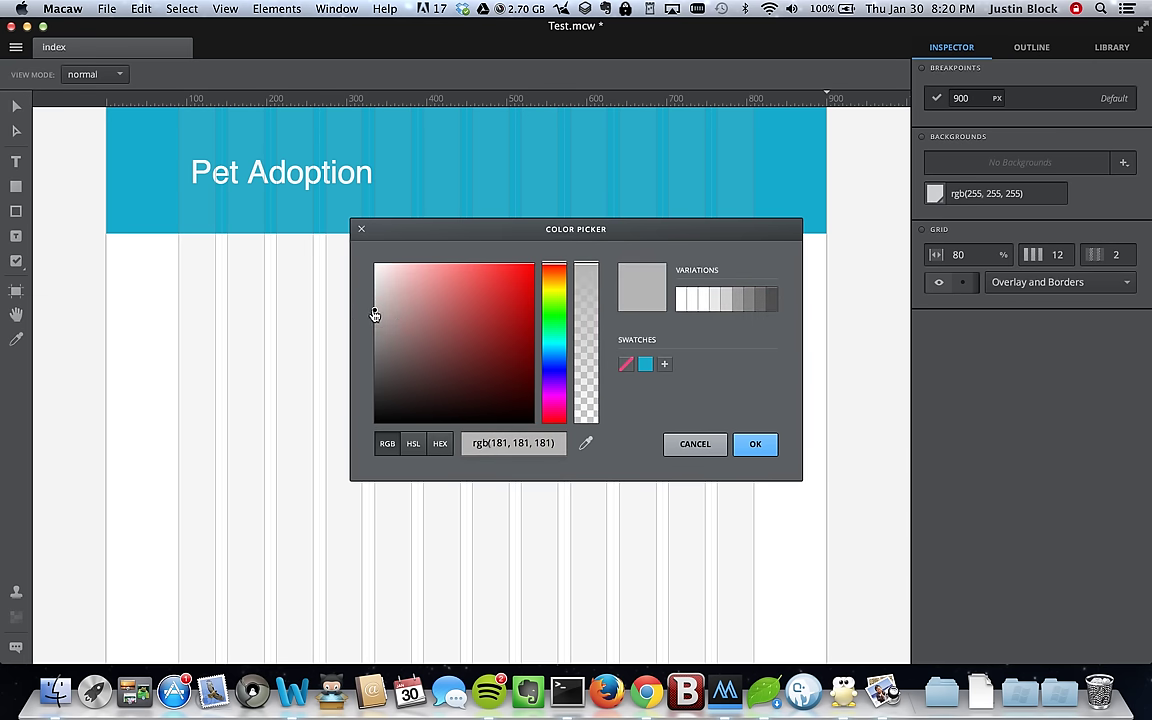
{"action": "left_click", "coordinate": [753, 450]}
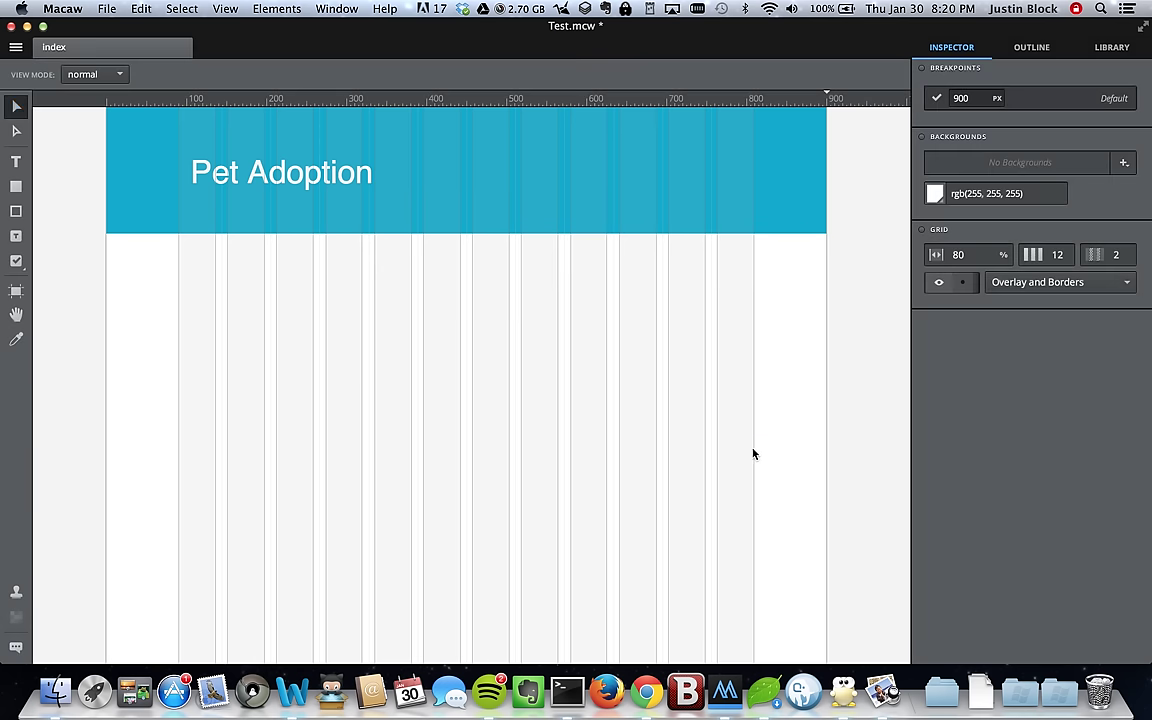
Step: Try to set the page background to the grey rgb(175, 175, 175), and retry by entering 215 as the color value
{"action": "left_click", "coordinate": [935, 193]}
{"action": "mouse_move", "coordinate": [410, 290]}
{"action": "left_mouse_down"}
{"action": "mouse_move", "coordinate": [373, 291]}
{"action": "mouse_move", "coordinate": [357, 311]}
{"action": "left_mouse_up"}
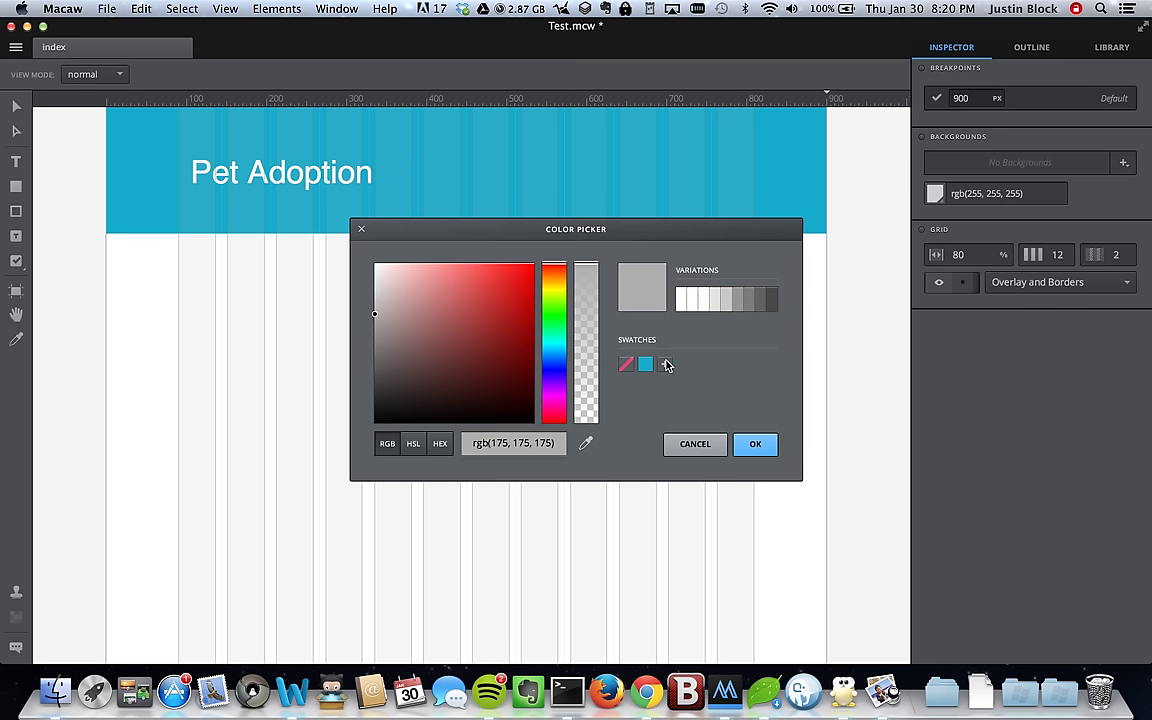
{"action": "left_click", "coordinate": [755, 444]}
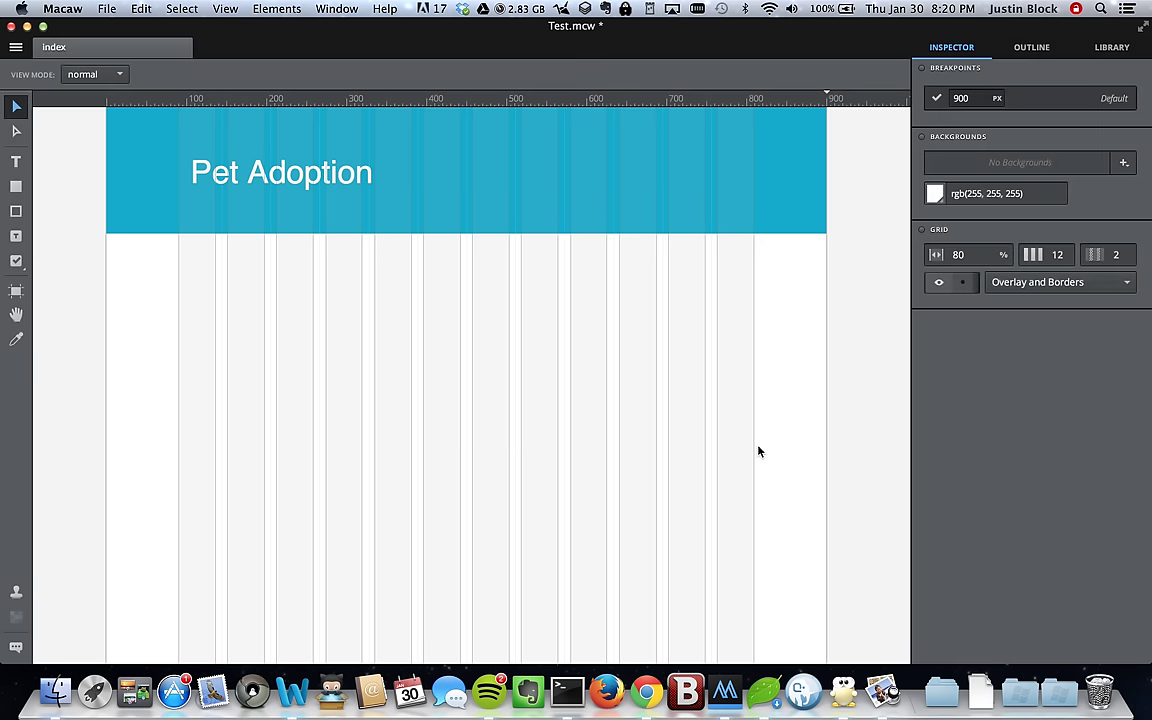
{"action": "left_click", "coordinate": [963, 193]}
{"action": "type", "text": "215"}
{"action": "key", "text": "Tab"}
{"action": "key", "text": "Escape"}
Step: Reorder the element hierarchy so h1.logo is nested in header and section.main sits outside it at the root, and save the project
{"action": "left_click", "coordinate": [1031, 47]}
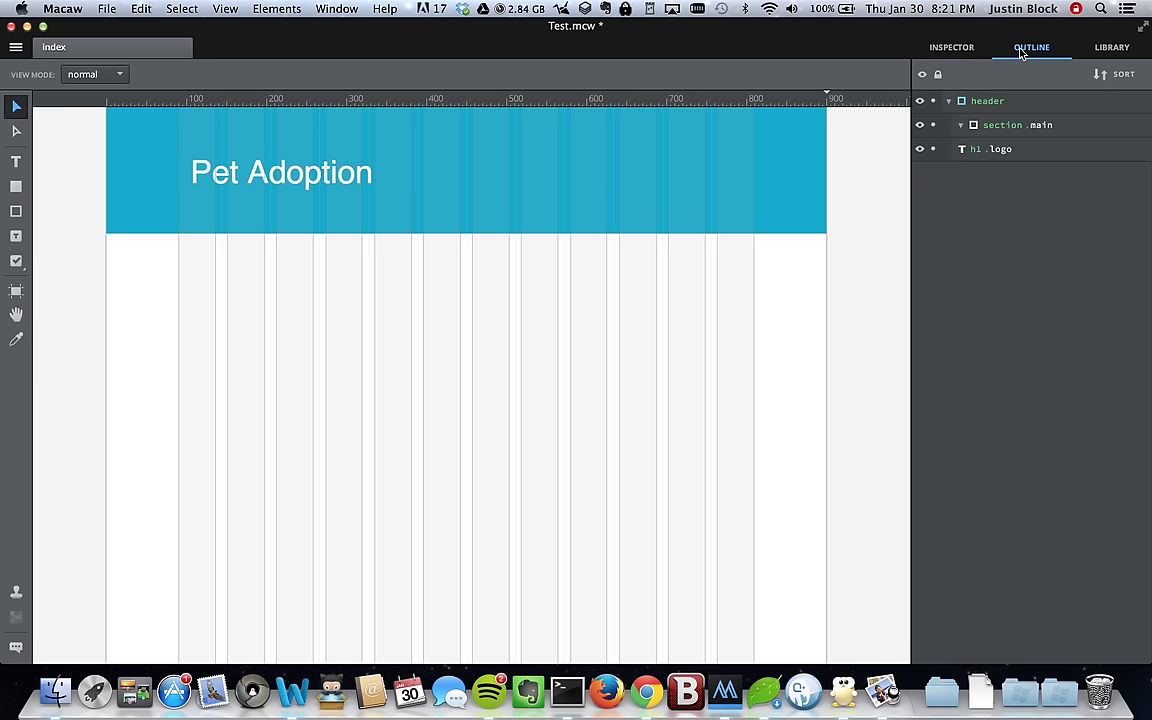
{"action": "left_click", "coordinate": [1000, 149]}
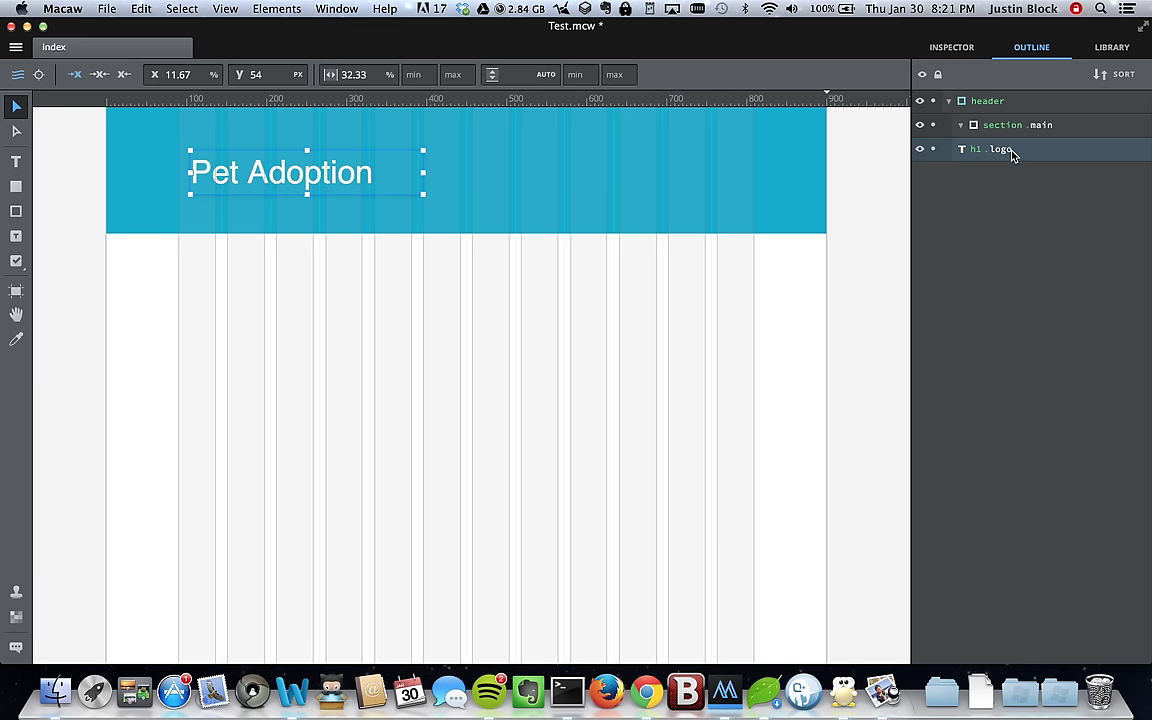
{"action": "left_click_drag", "start_coordinate": [1005, 152], "coordinate": [996, 100]}
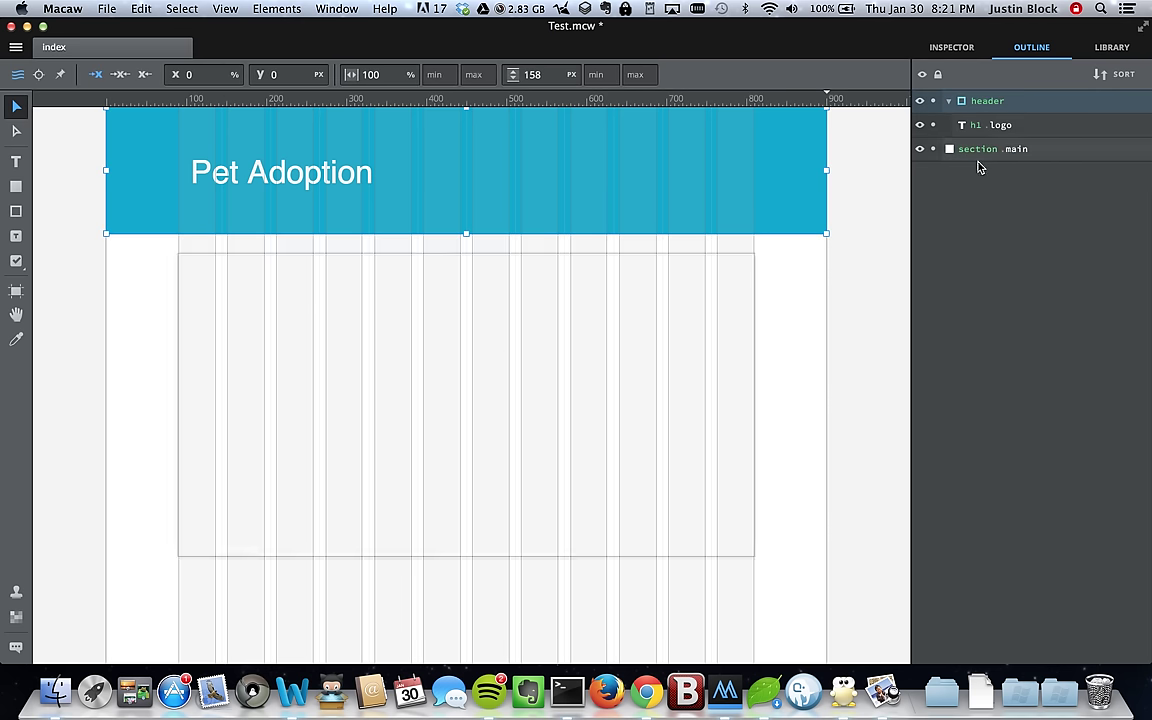
{"action": "left_click", "coordinate": [962, 51]}
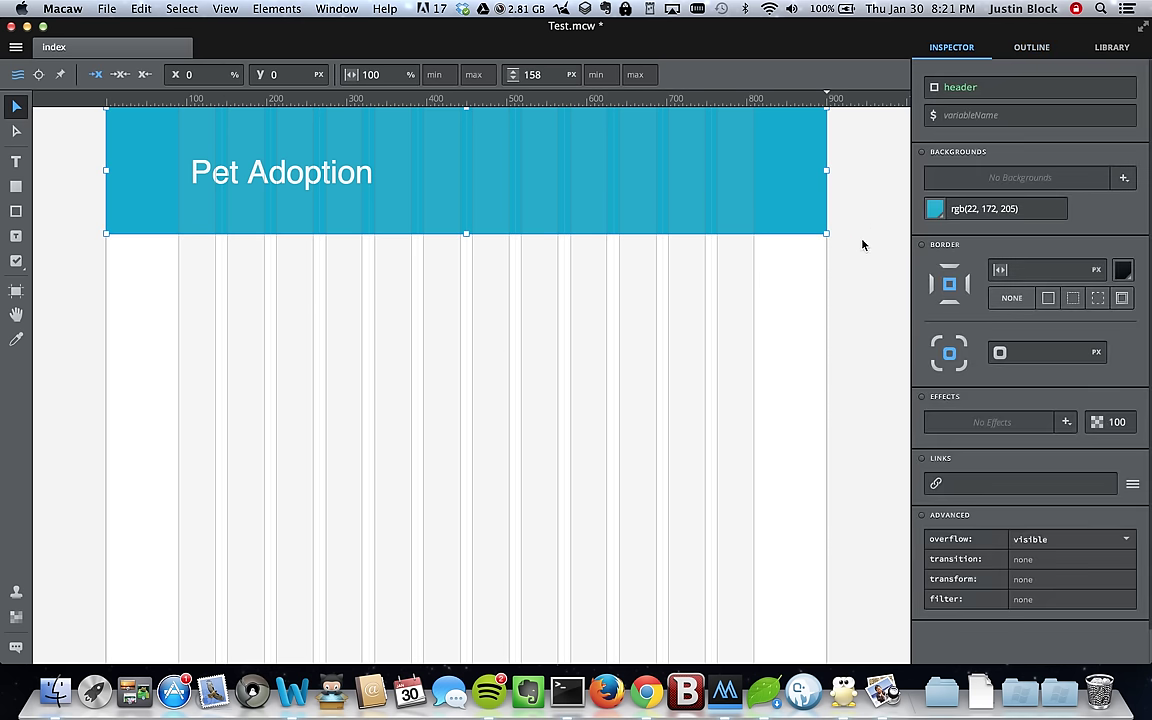
{"action": "left_click", "coordinate": [854, 249]}
{"action": "key", "text": "super+s"}
Step: Try to set the page background to the grey rgb(180, 180, 180)
{"action": "left_click", "coordinate": [935, 193]}
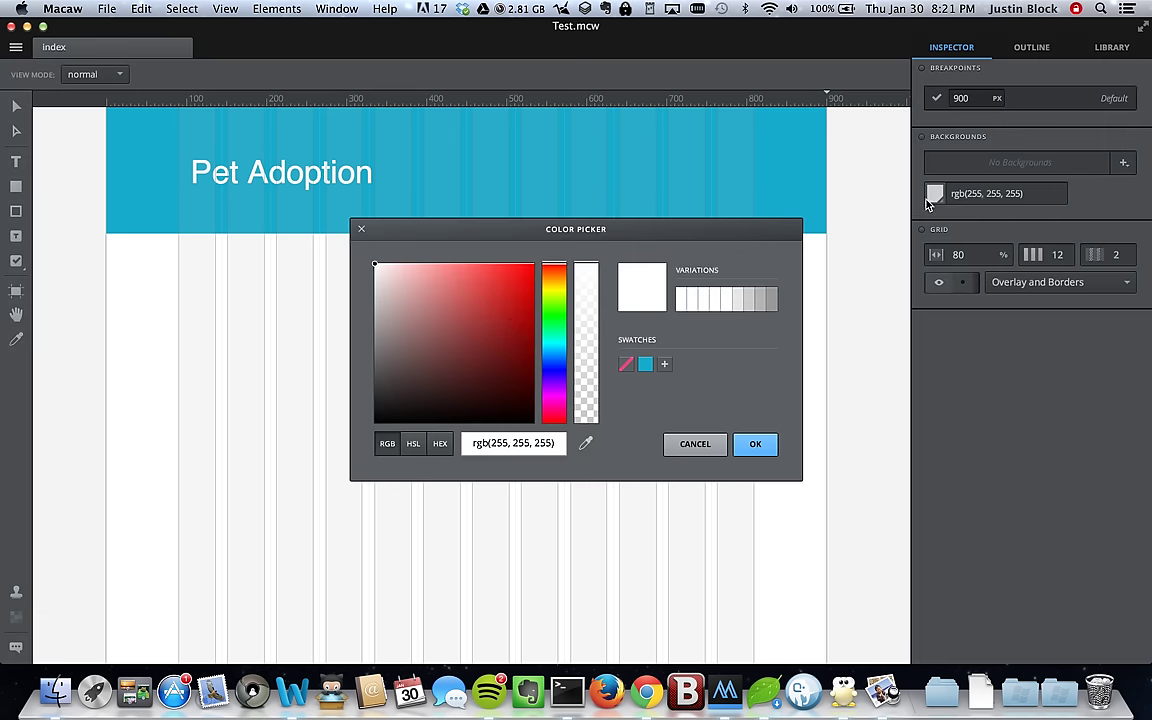
{"action": "left_click", "coordinate": [404, 311]}
{"action": "left_click_drag", "start_coordinate": [380, 314], "coordinate": [334, 279]}
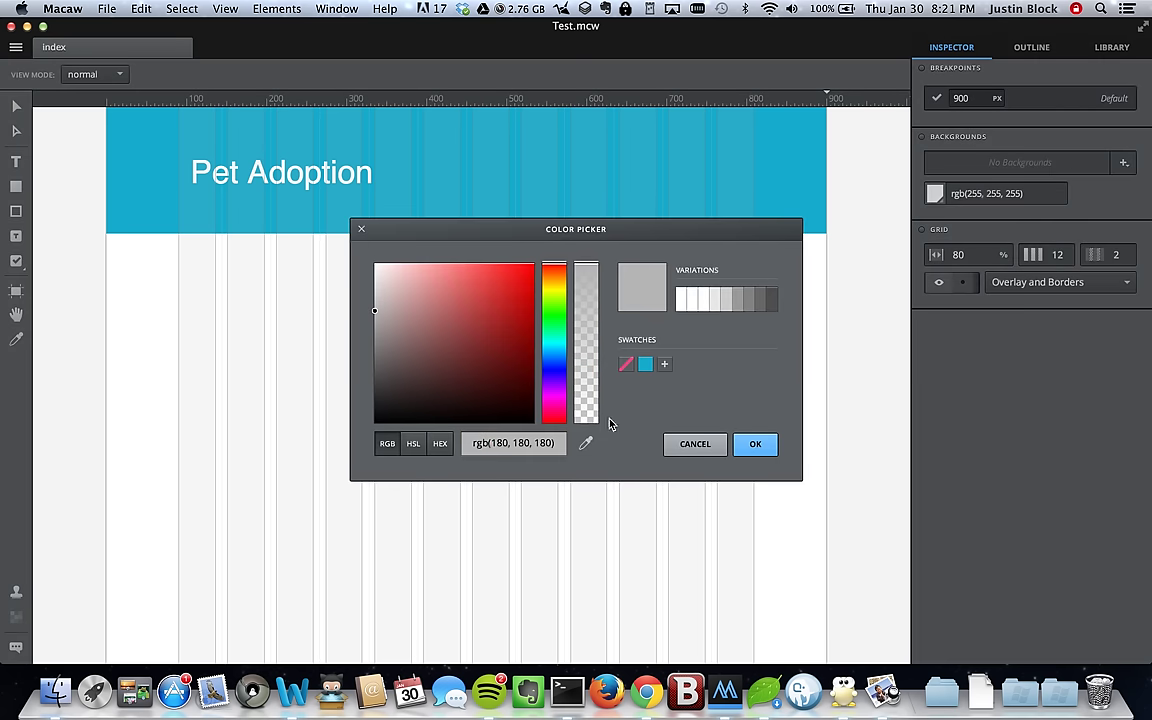
{"action": "left_click", "coordinate": [755, 443]}
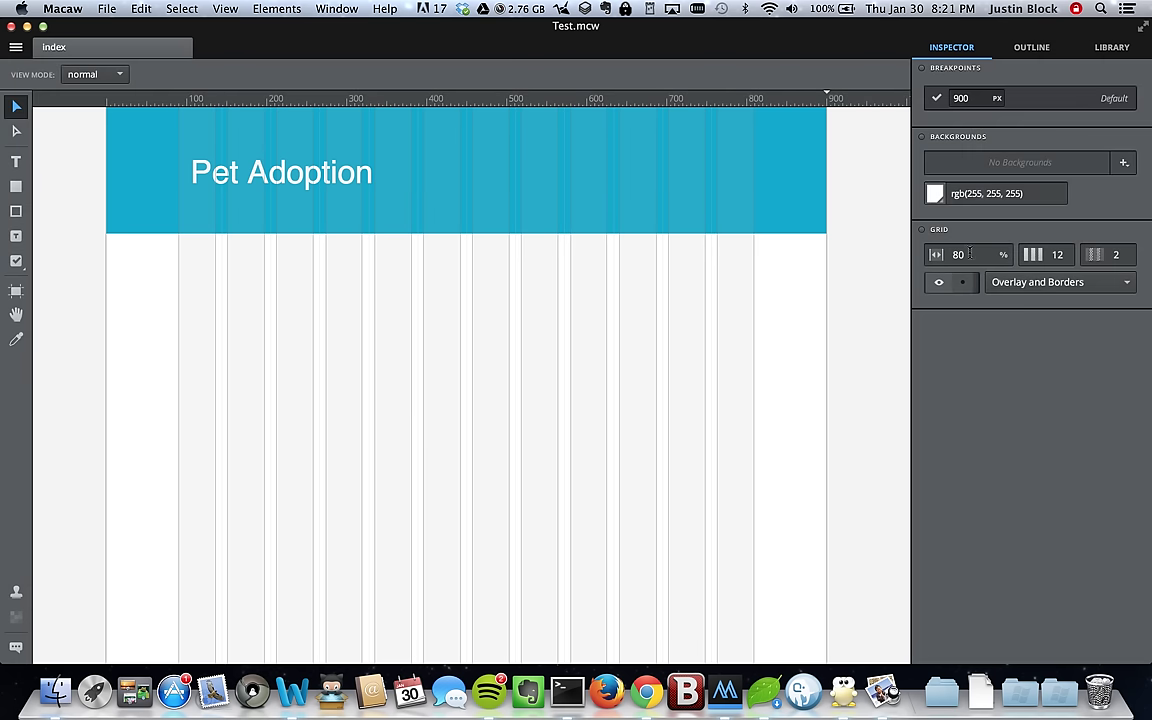
Step: Set the background of section.main to the light grey rgb(235, 235, 235)
{"action": "left_click", "coordinate": [1028, 49]}
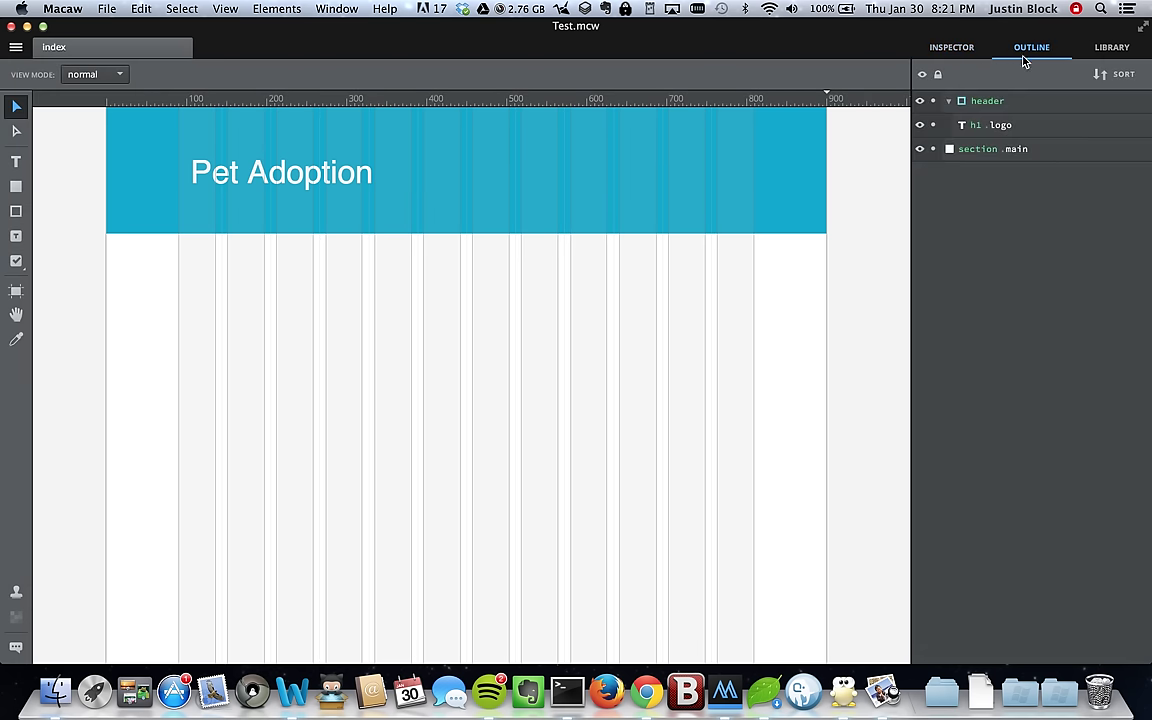
{"action": "left_click", "coordinate": [1018, 148]}
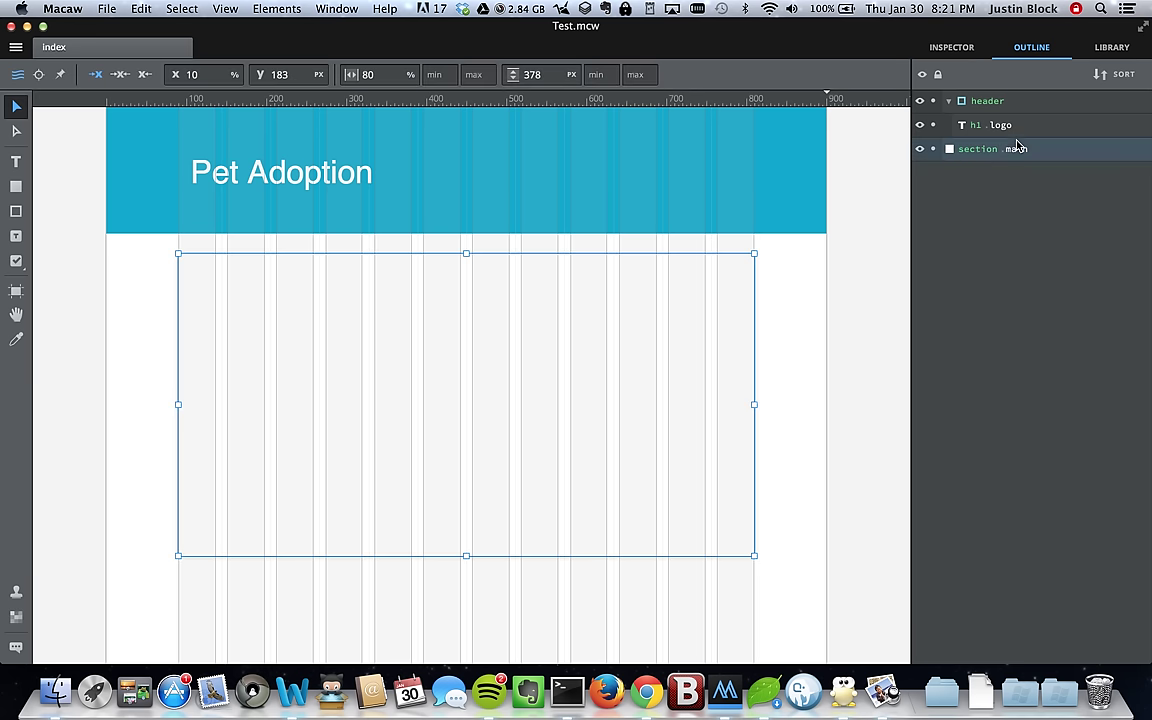
{"action": "left_click", "coordinate": [948, 48]}
{"action": "left_click", "coordinate": [935, 209]}
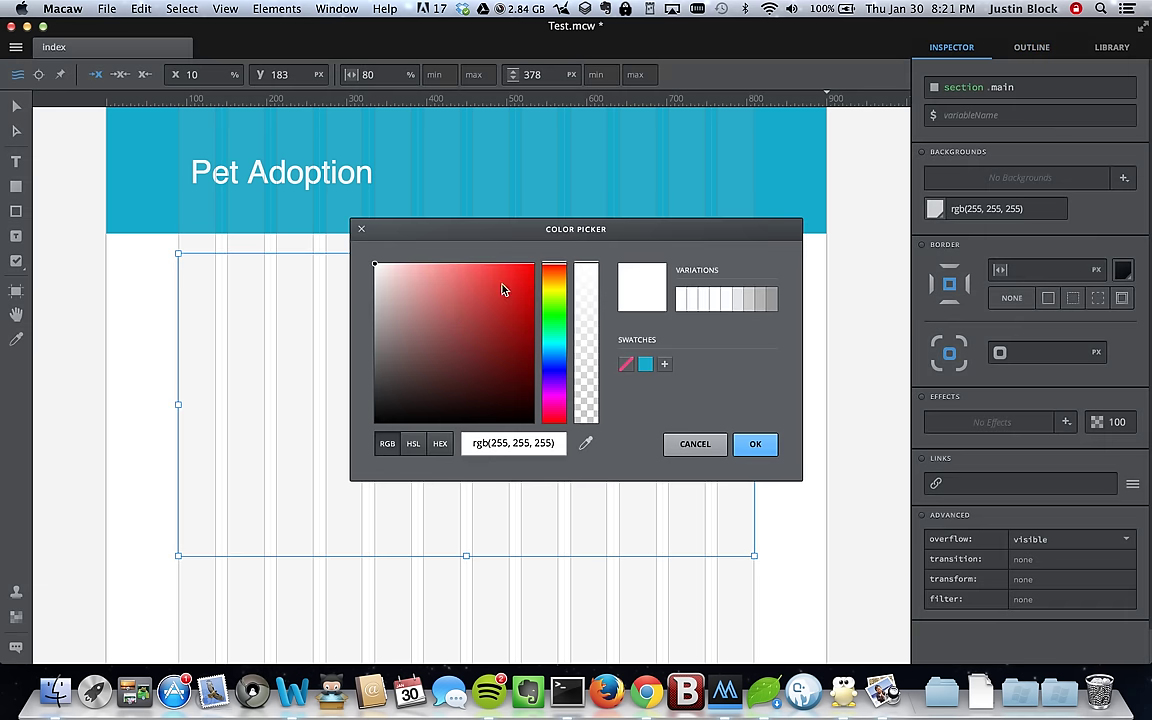
{"action": "left_click_drag", "start_coordinate": [390, 300], "coordinate": [375, 276]}
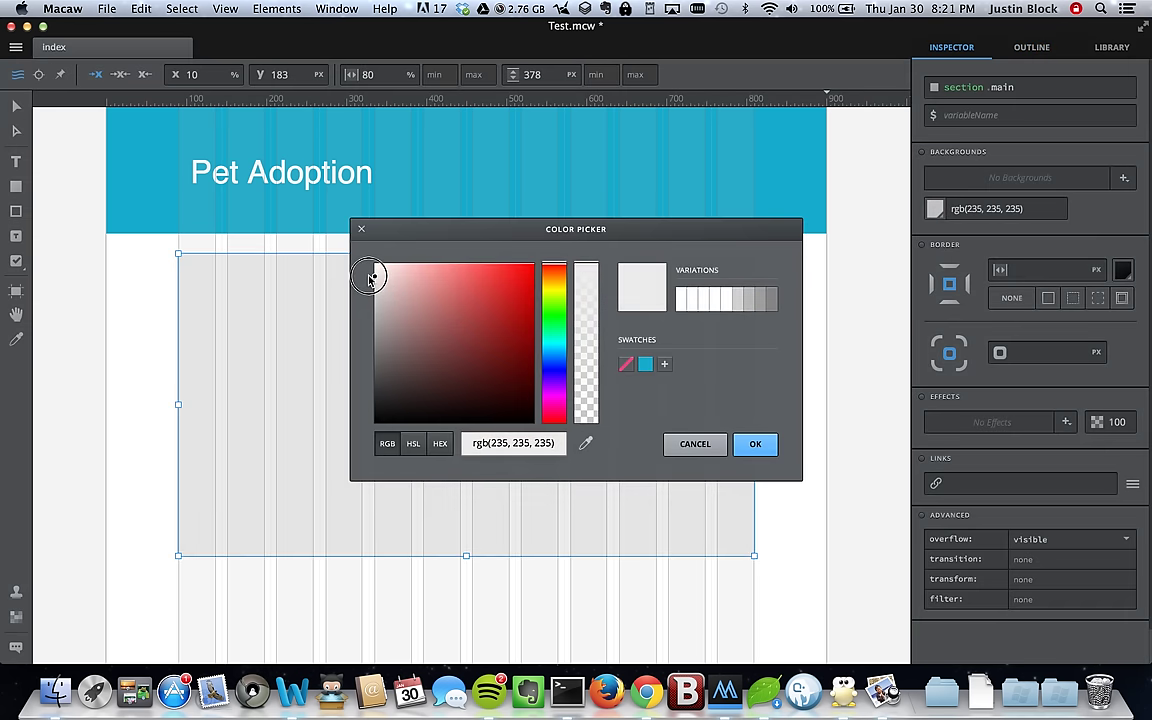
{"action": "left_click", "coordinate": [756, 444]}
Step: Save section.main's light grey as a color swatch, try the dark red rgb(115, 30, 30), and reapply the saved swatch
{"action": "left_click", "coordinate": [936, 209]}
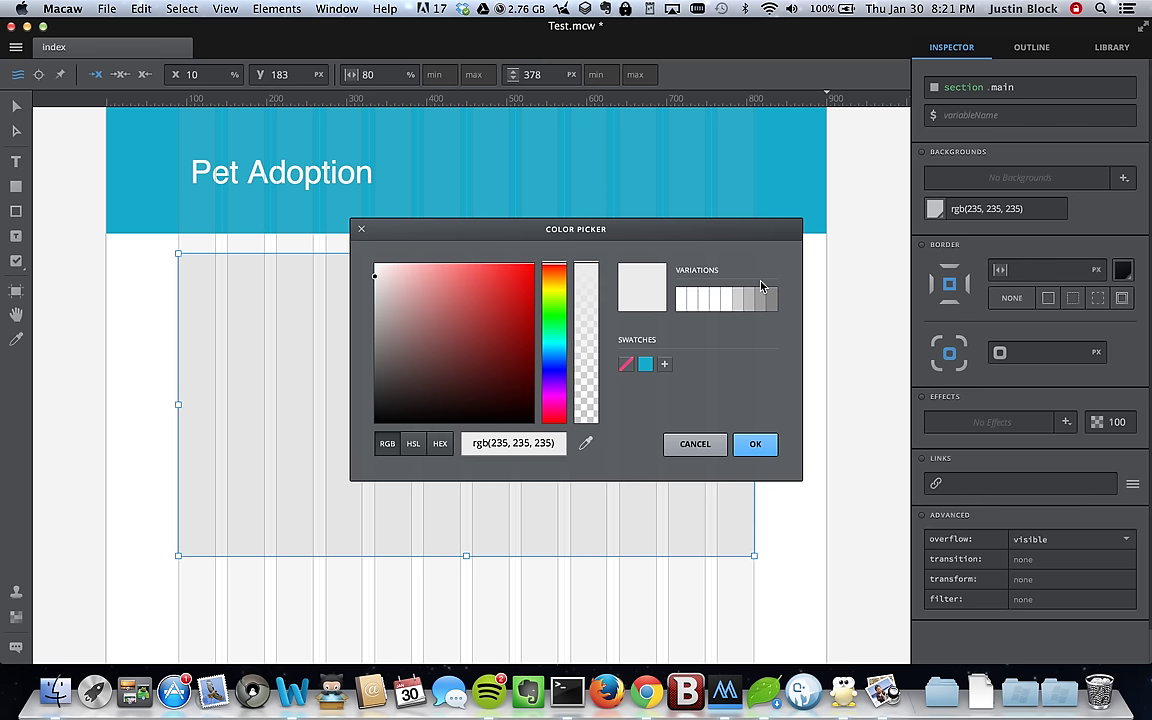
{"action": "left_click", "coordinate": [665, 364]}
{"action": "left_click_drag", "start_coordinate": [484, 332], "coordinate": [492, 356]}
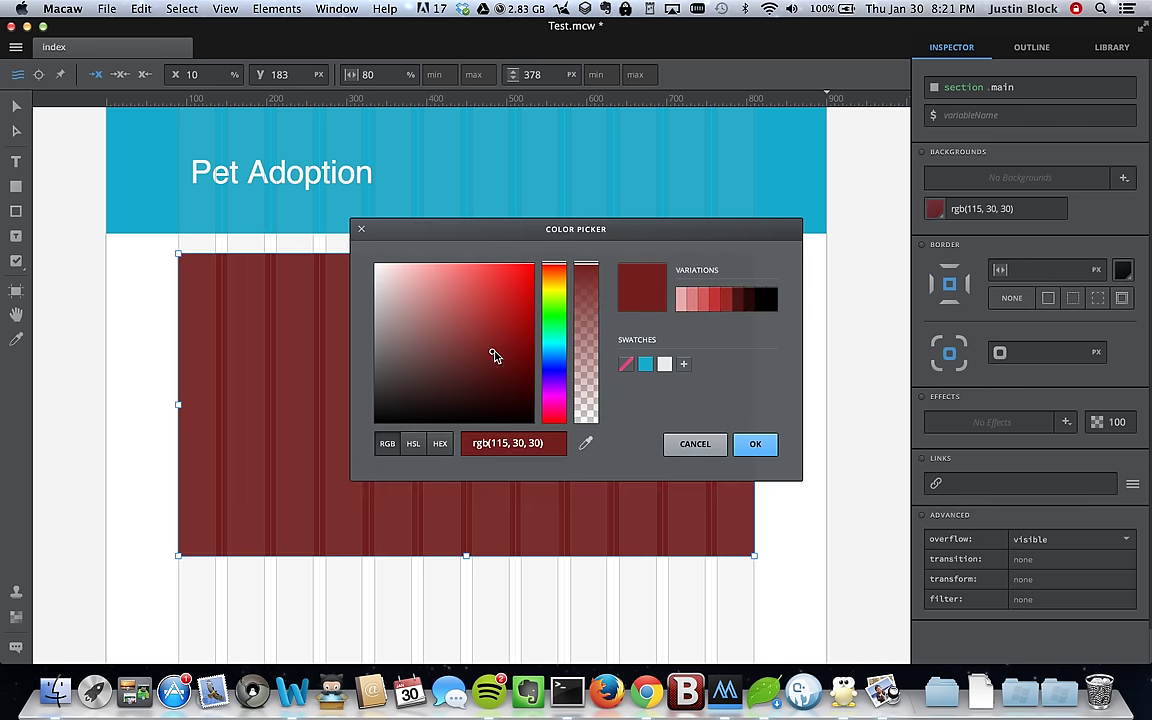
{"action": "left_click", "coordinate": [666, 366]}
{"action": "left_click", "coordinate": [755, 443]}
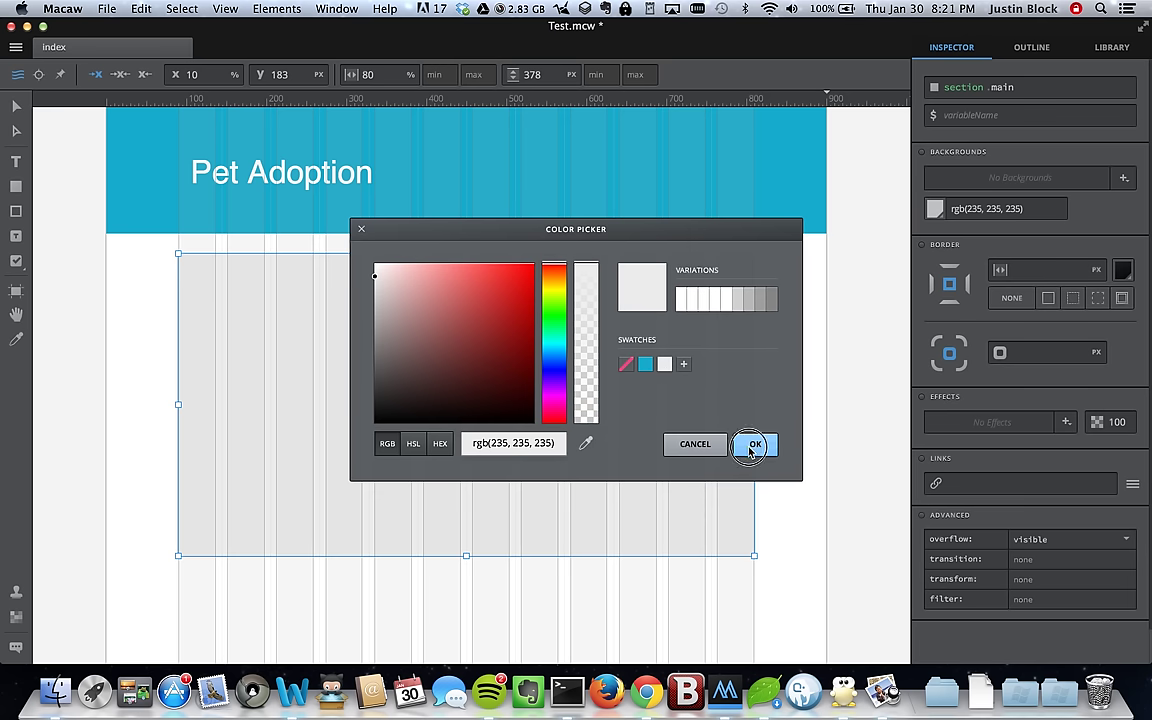
{"action": "left_click", "coordinate": [845, 425]}
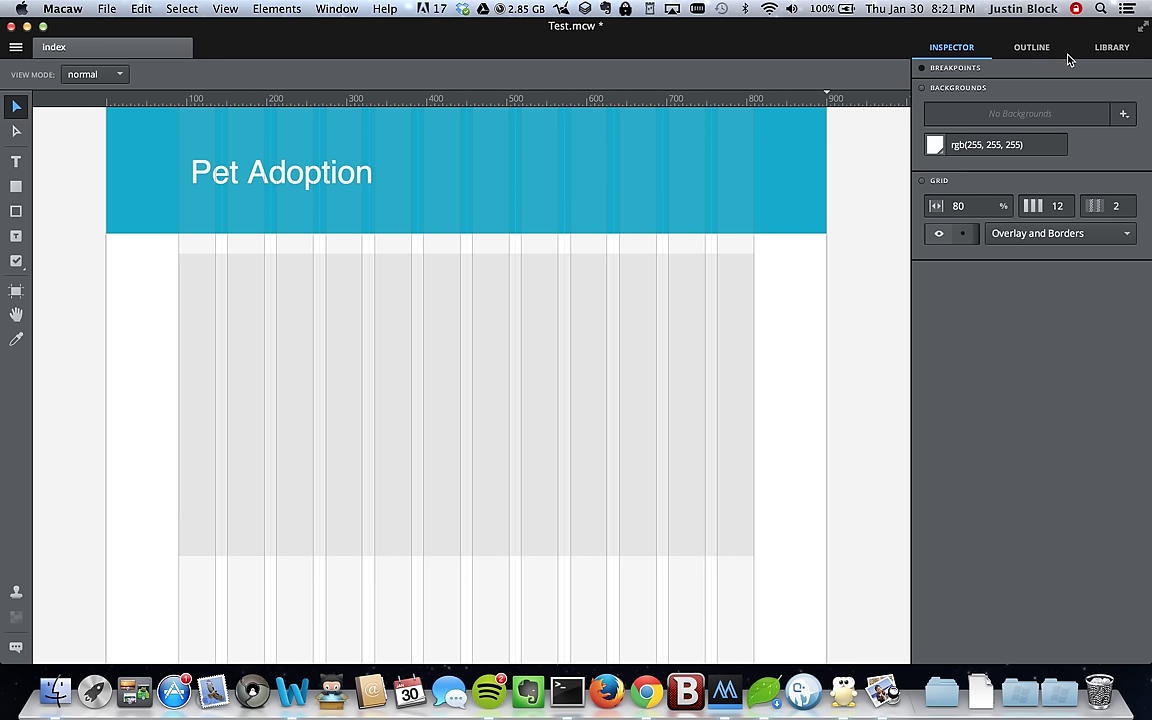
Step: Import the image ID-100124280.jpg from the 1600 graphics folder into the project library
{"action": "left_click", "coordinate": [1110, 57]}
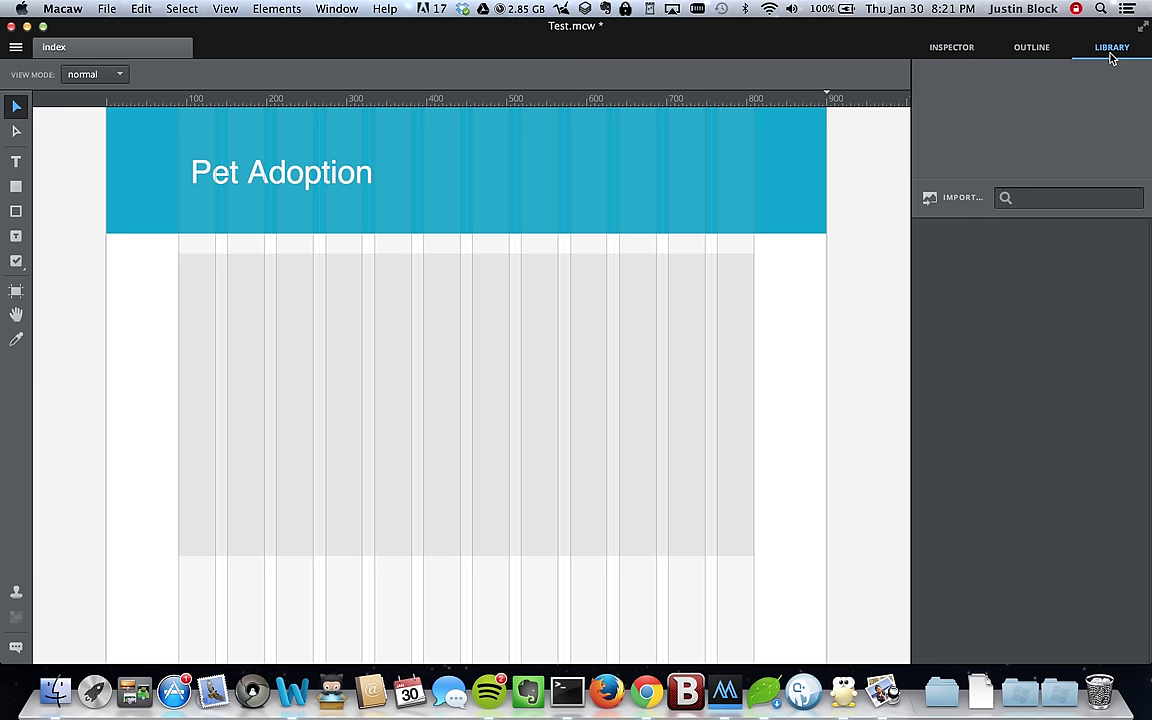
{"action": "left_click", "coordinate": [935, 198]}
{"action": "double_click", "coordinate": [508, 143]}
{"action": "double_click", "coordinate": [508, 113]}
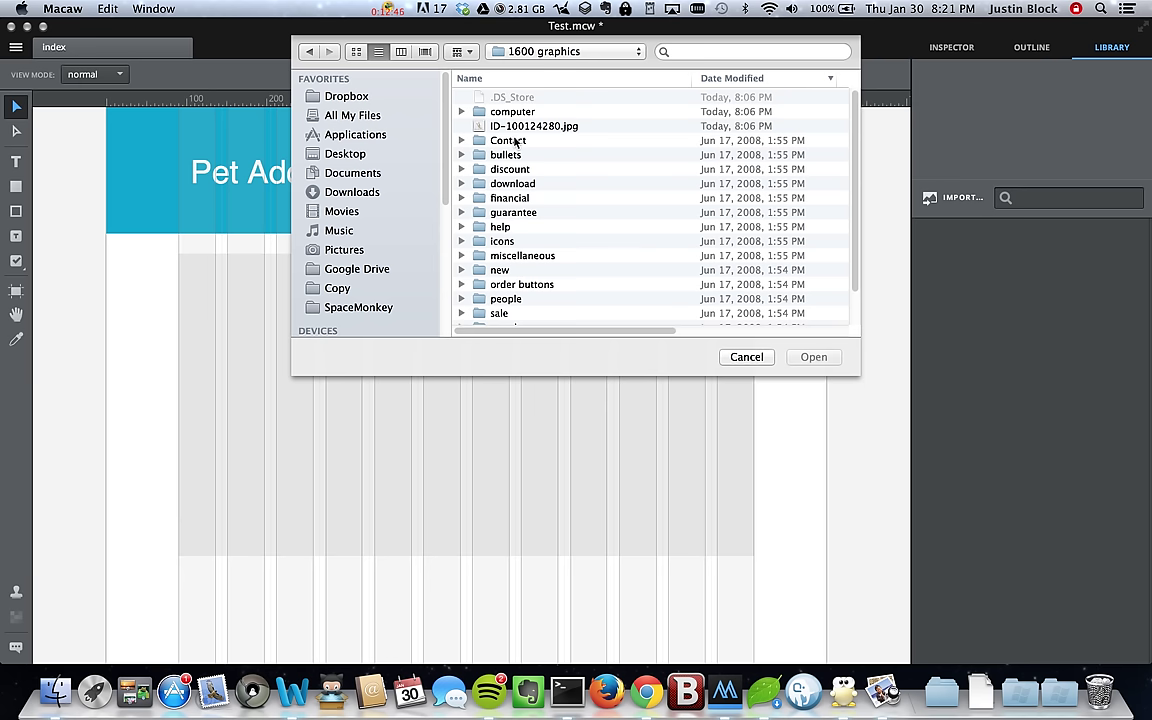
{"action": "left_click", "coordinate": [519, 131]}
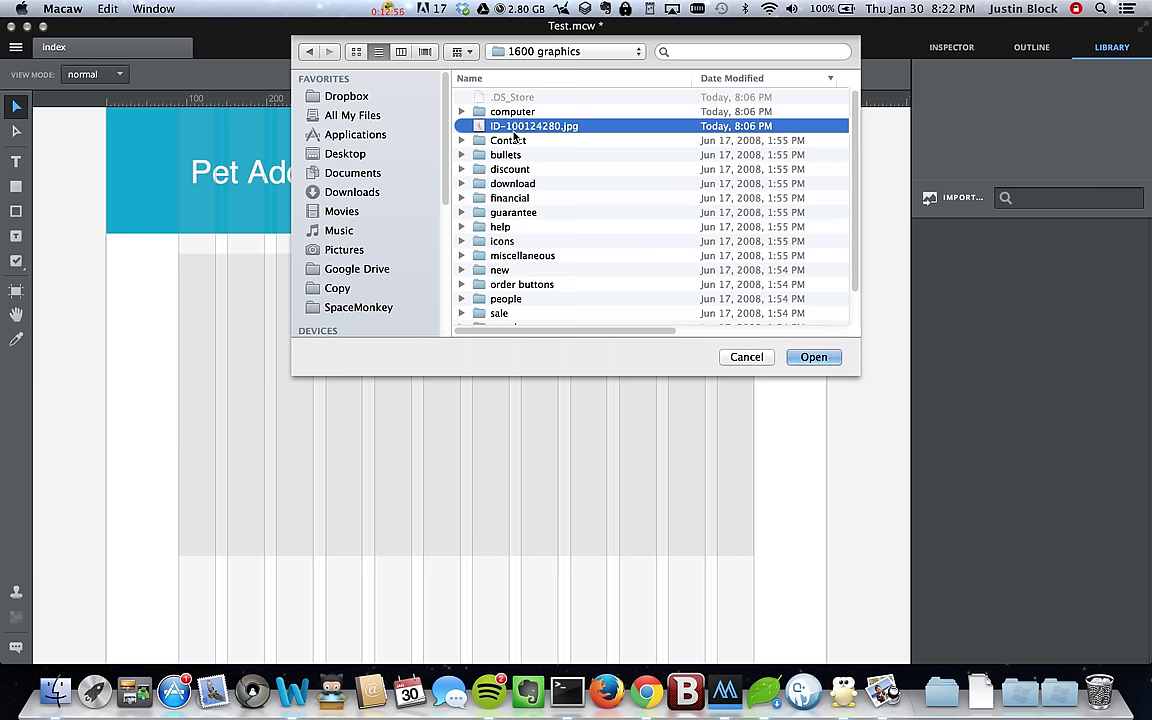
{"action": "left_click", "coordinate": [813, 357]}
Step: Place ID-100124280.jpg from the library over section.main and position it at about X 15.2%, Y 259 px
{"action": "left_click", "coordinate": [985, 252]}
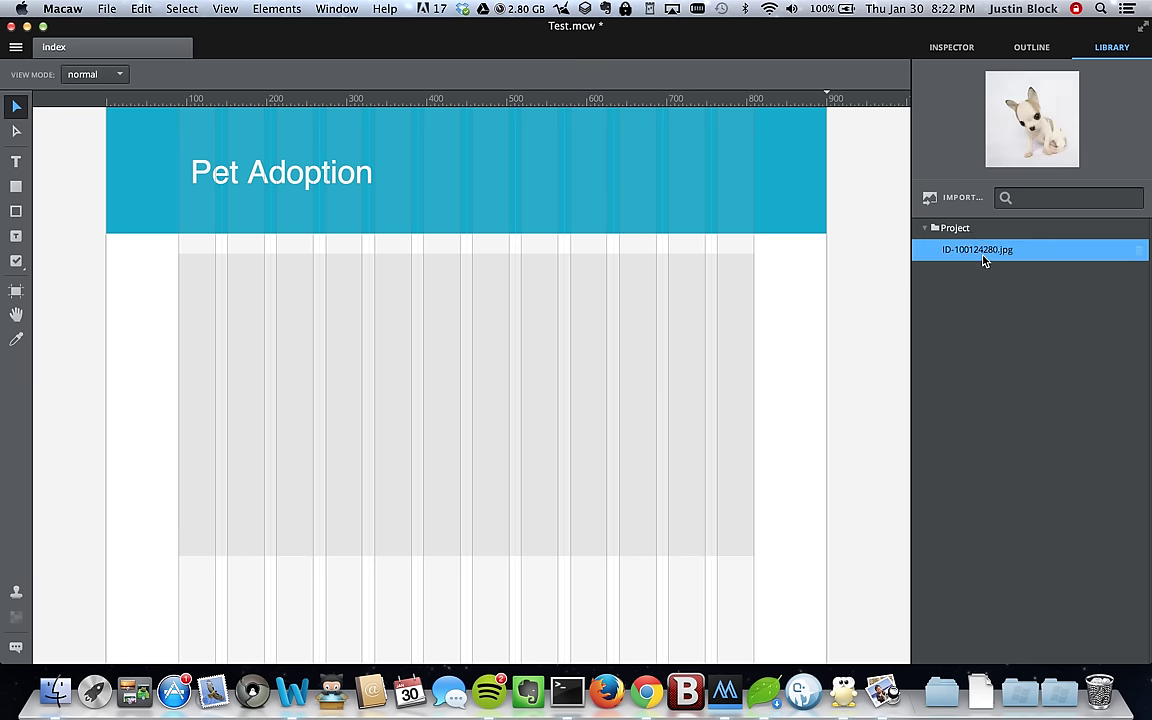
{"action": "left_click_drag", "start_coordinate": [1005, 254], "coordinate": [440, 425]}
{"action": "left_click_drag", "start_coordinate": [485, 483], "coordinate": [271, 392]}
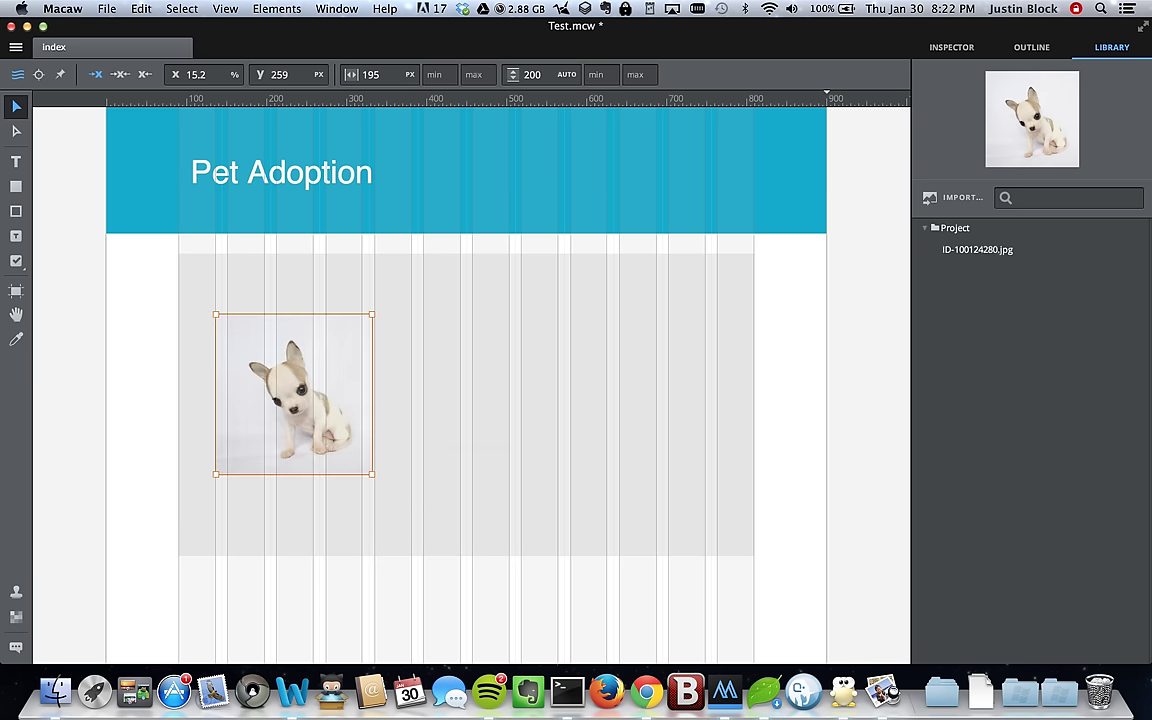
Step: Add a drop shadow to the dog image, adjusting its color and angling it toward the lower right
{"action": "left_click", "coordinate": [956, 49]}
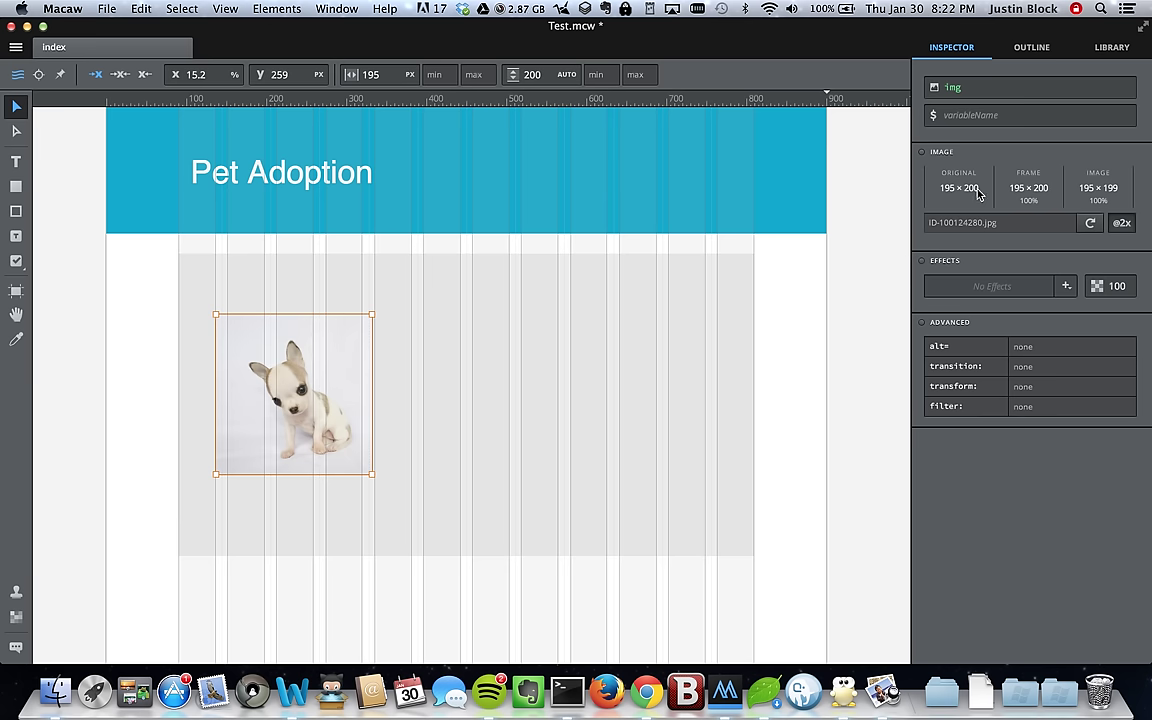
{"action": "left_click", "coordinate": [1066, 287]}
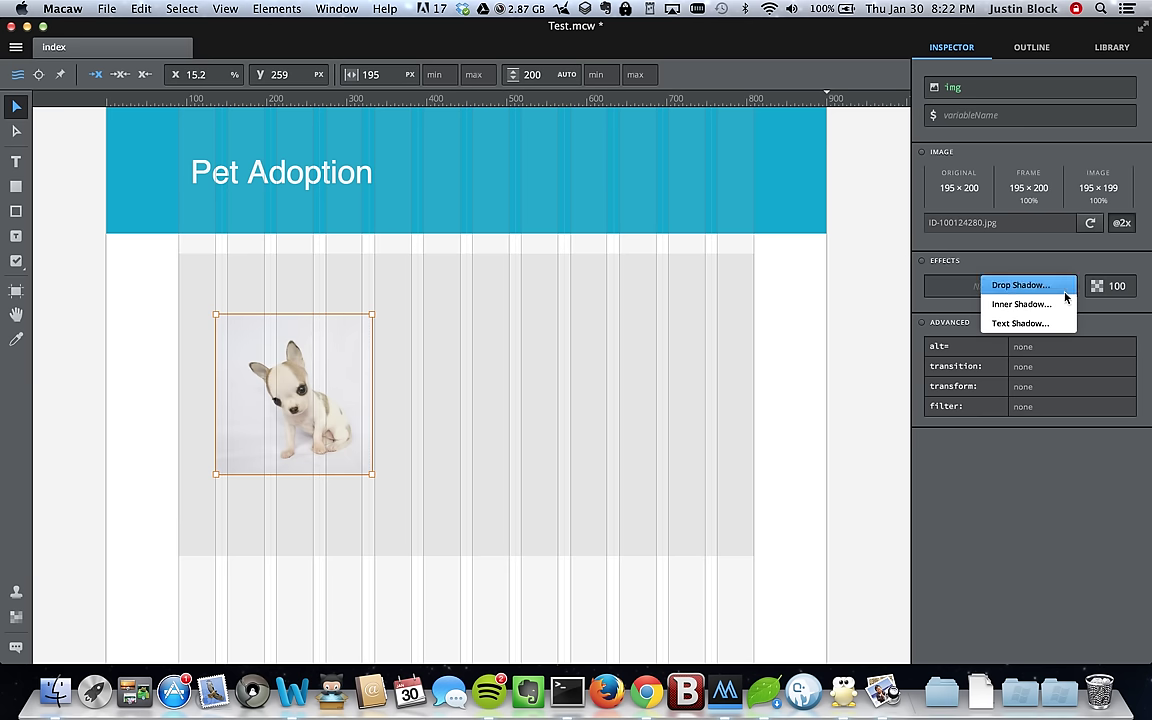
{"action": "left_click", "coordinate": [1040, 286]}
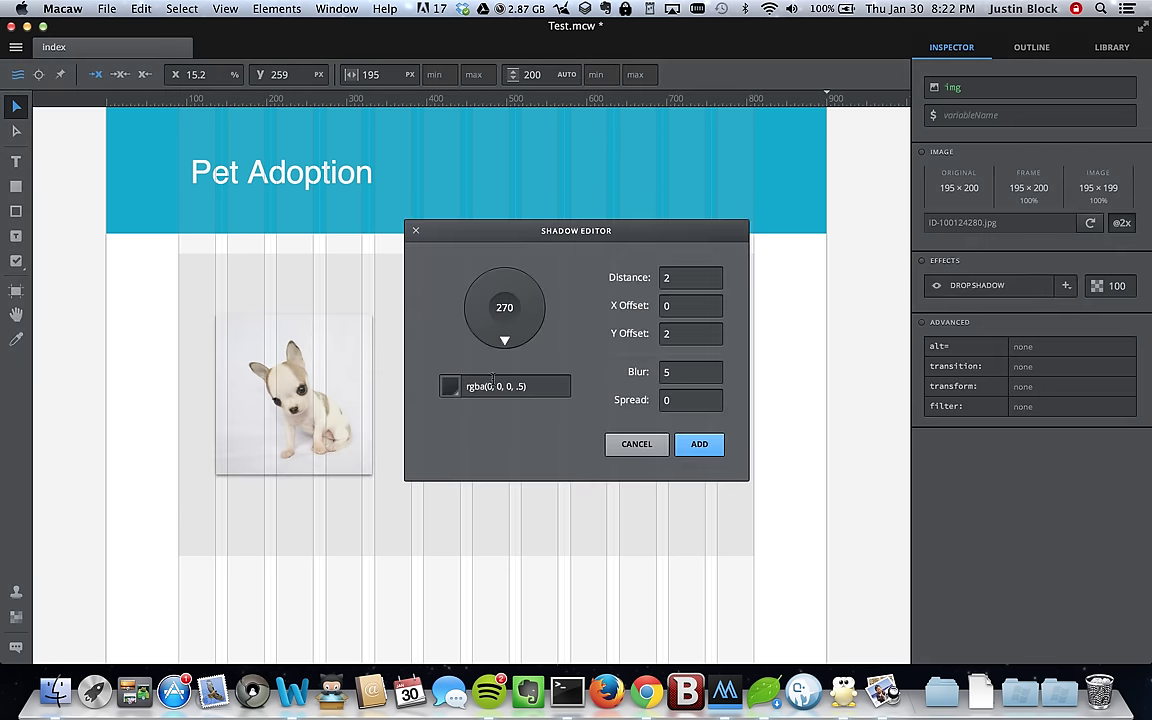
{"action": "left_click", "coordinate": [450, 388]}
{"action": "left_click", "coordinate": [410, 417]}
{"action": "left_click_drag", "start_coordinate": [410, 417], "coordinate": [377, 421]}
{"action": "left_click", "coordinate": [755, 444]}
{"action": "left_click", "coordinate": [528, 338]}
{"action": "left_click", "coordinate": [697, 445]}
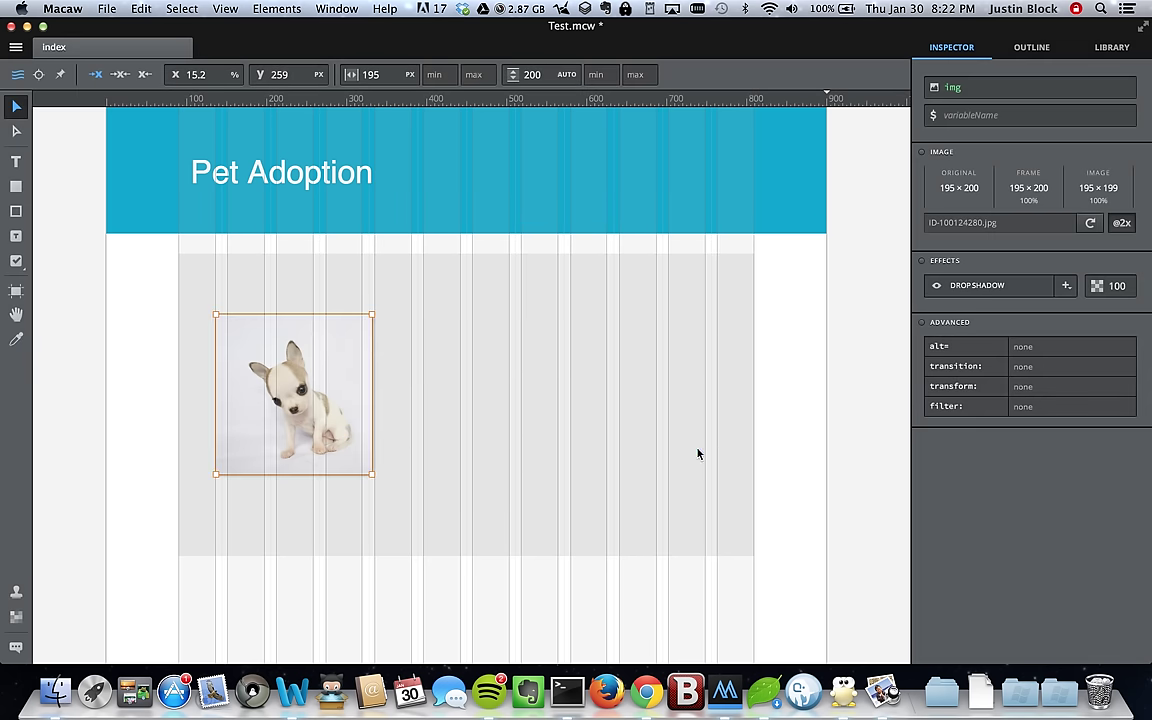
Step: Move the dog image down slightly to about Y 268 px and deselect it
{"action": "mouse_move", "coordinate": [332, 363]}
{"action": "left_mouse_down"}
{"action": "mouse_move", "coordinate": [344, 371]}
{"action": "mouse_move", "coordinate": [321, 342]}
{"action": "mouse_move", "coordinate": [329, 334]}
{"action": "mouse_move", "coordinate": [329, 354]}
{"action": "left_mouse_up"}
{"action": "left_click", "coordinate": [340, 345]}
{"action": "left_click", "coordinate": [775, 390]}
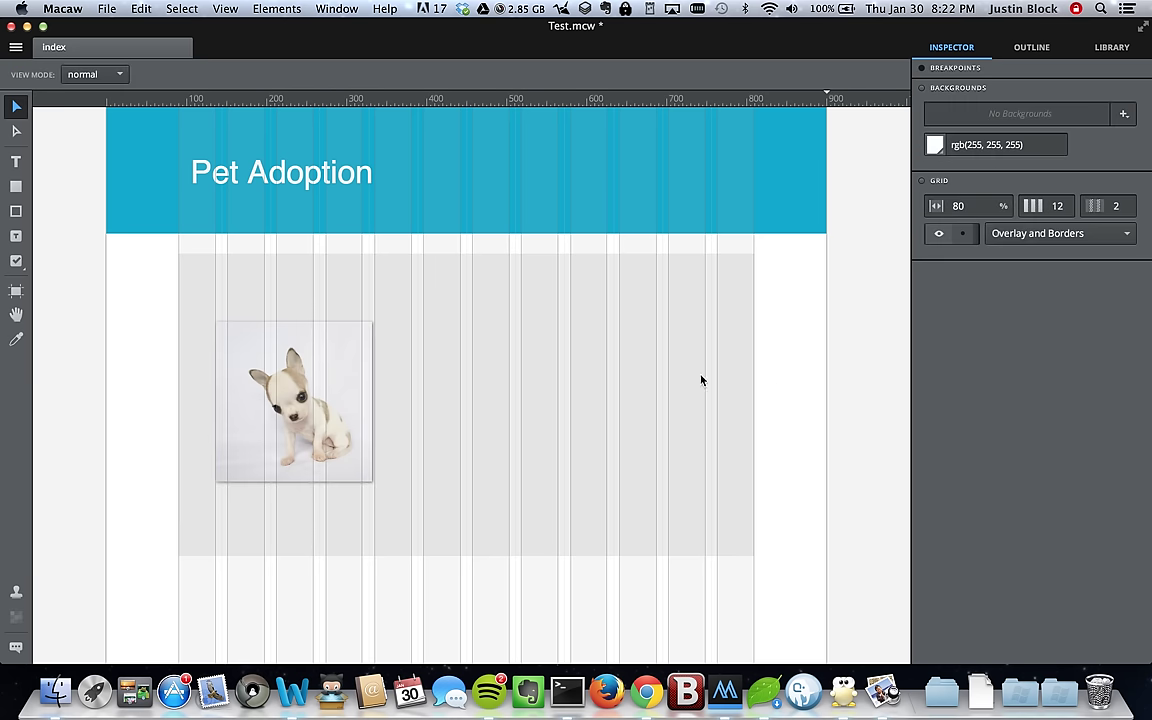
Step: Draw a text box 46% wide with a 326 px minimum height beside the dog image and fill it with a Lorem ipsum paragraph
{"action": "left_click", "coordinate": [15, 161]}
{"action": "left_click", "coordinate": [396, 278]}
{"action": "left_click_drag", "start_coordinate": [443, 393], "coordinate": [728, 538]}
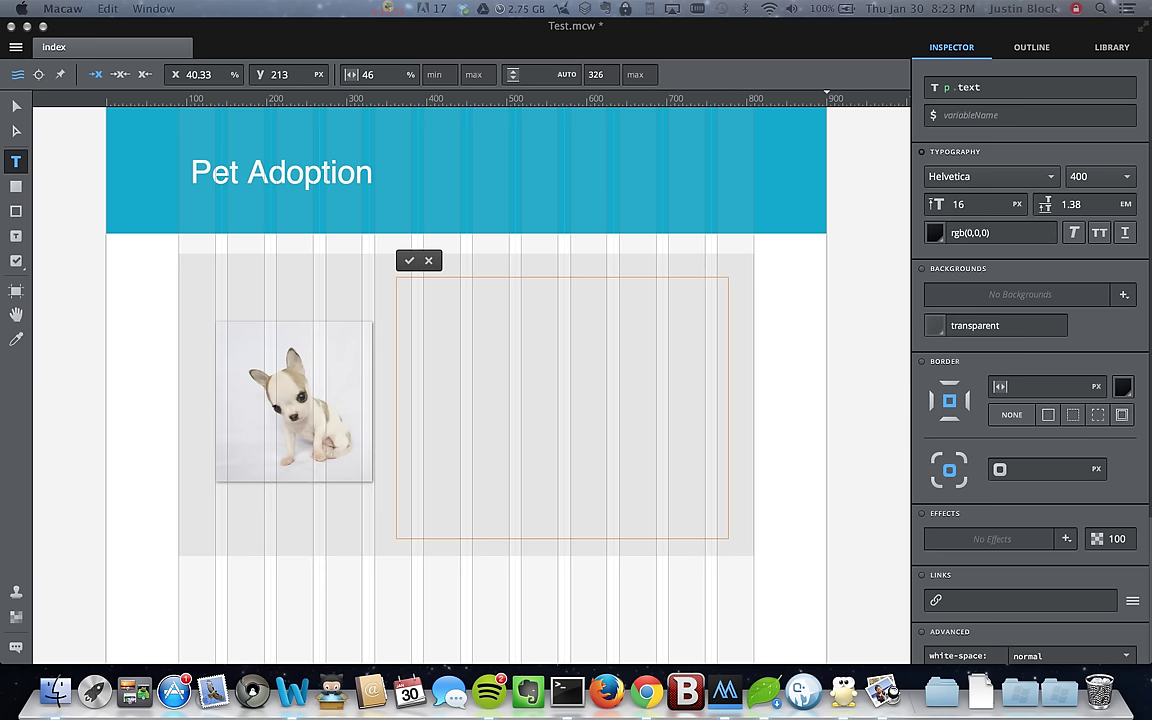
{"action": "left_click", "coordinate": [527, 342]}
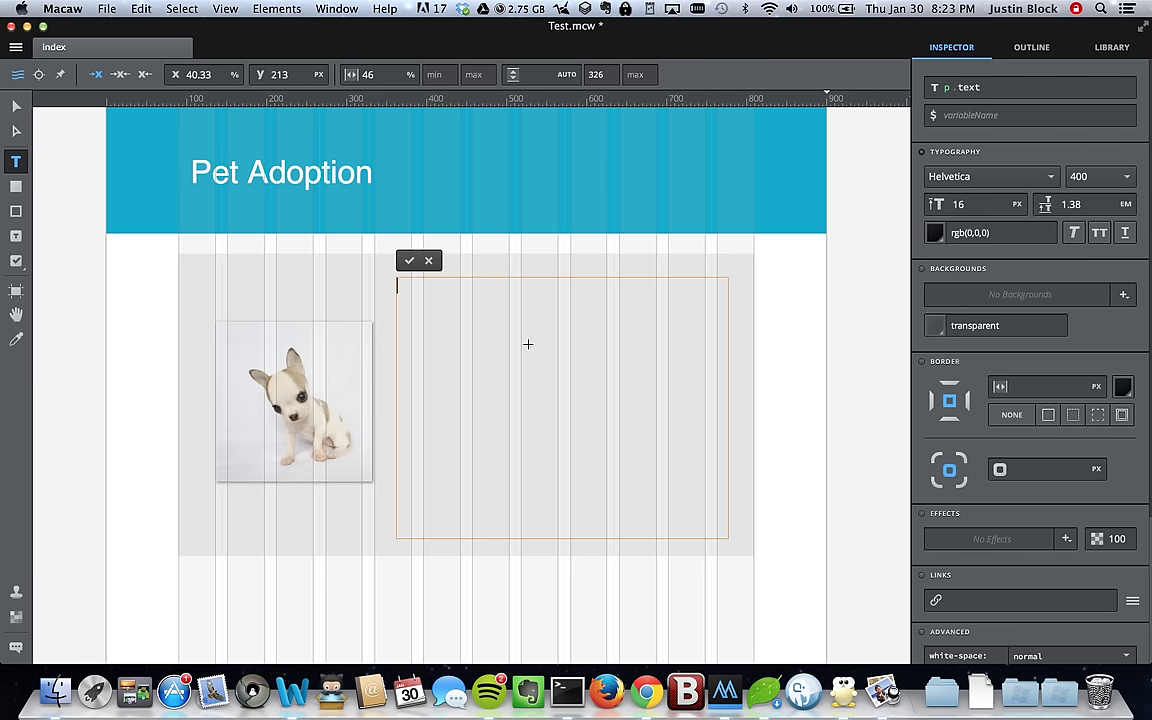
{"action": "type", "text": "Lorem ipsum dolor sit amet, consectetur adipiscing elit. Praesent ac felis quis odio varius porta in et sem. Vestibulum scelerisque nisi a porttitor consectetur. Aliquam vitae felis vitae augue bibendum pulvinar. In non porttitor turpis, sit amet porta sapien. Vivamus eu odio dui. Maecenas fermentum orci non tellus tristique, eget porttitor quam volutpat. Maecenas adipiscing, urna at ullamcorper eleifend, velit lacus pellentesque felis, in vulputate nisl eros consectetur nulla. Sed sollicitudin nec sem at elementum."}
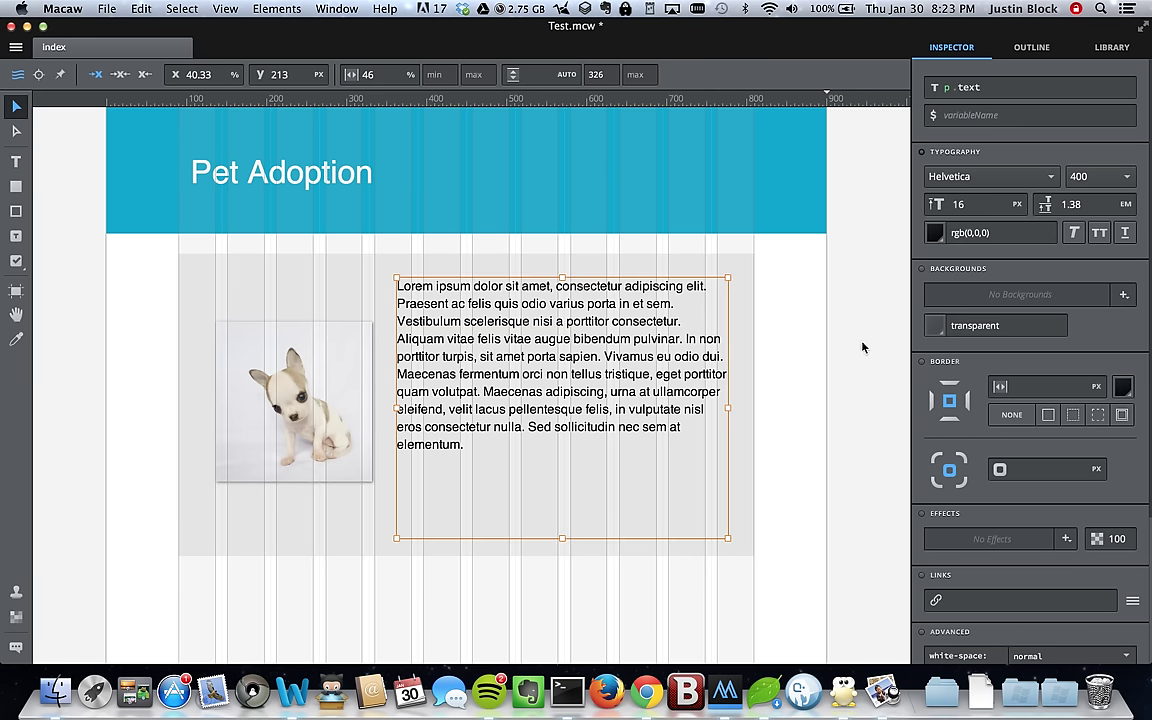
{"action": "left_click", "coordinate": [863, 347]}
Step: Give the dog image the class adopt-me
{"action": "left_click", "coordinate": [305, 365]}
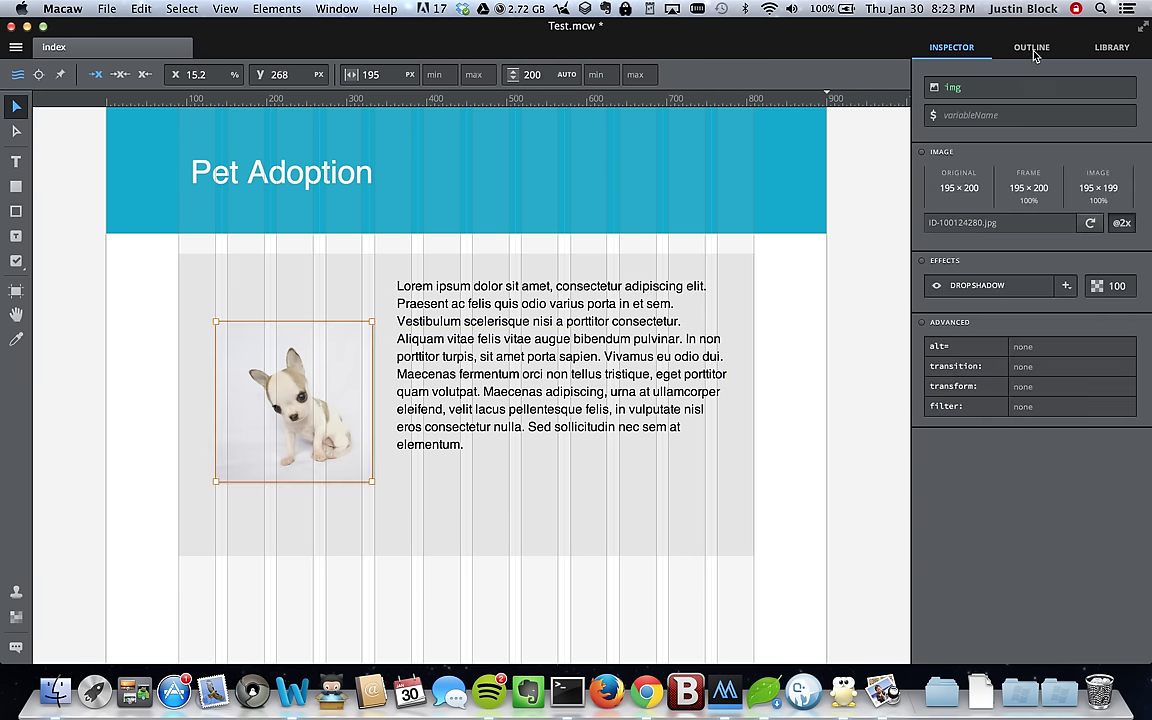
{"action": "left_click", "coordinate": [996, 90]}
{"action": "key", "text": "Right"}
{"action": "type", "text": ".d"}
{"action": "key", "text": "BackSpace"}
{"action": "type", "text": "adopt-me"}
{"action": "key", "text": "Return"}
Step: Show the page's element outline and select the main section
{"action": "mouse_move", "coordinate": [983, 292]}
{"action": "left_click", "coordinate": [1035, 50]}
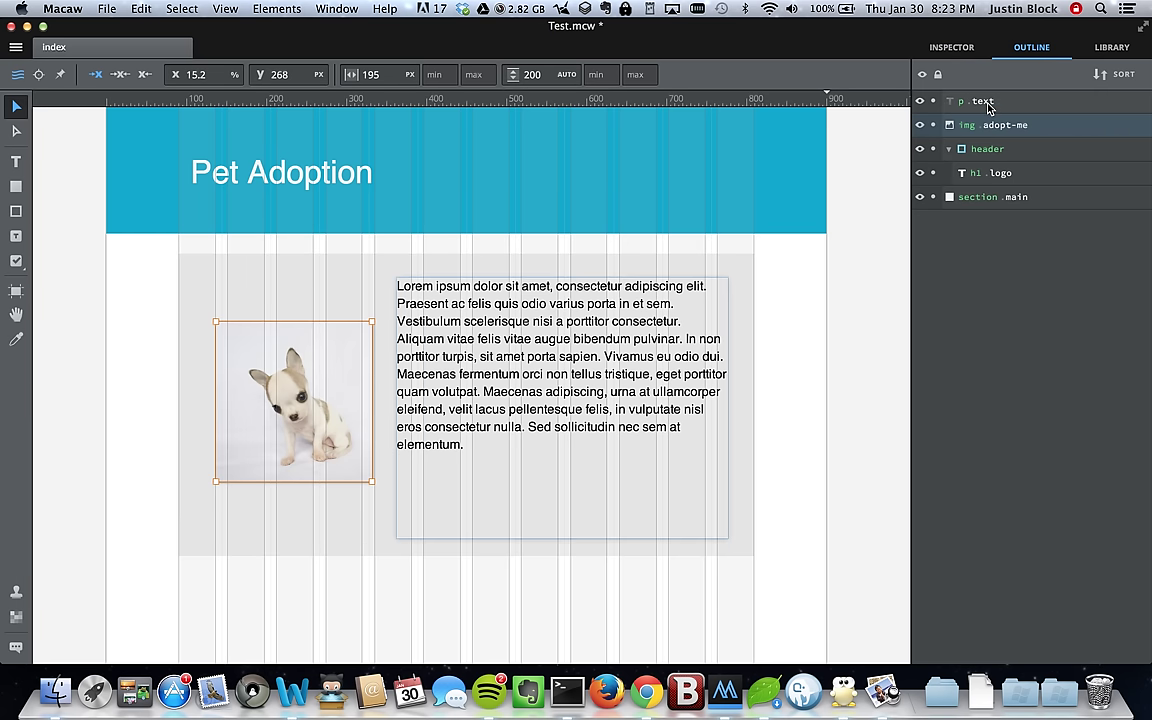
{"action": "left_click", "coordinate": [312, 282]}
{"action": "left_click", "coordinate": [312, 282]}
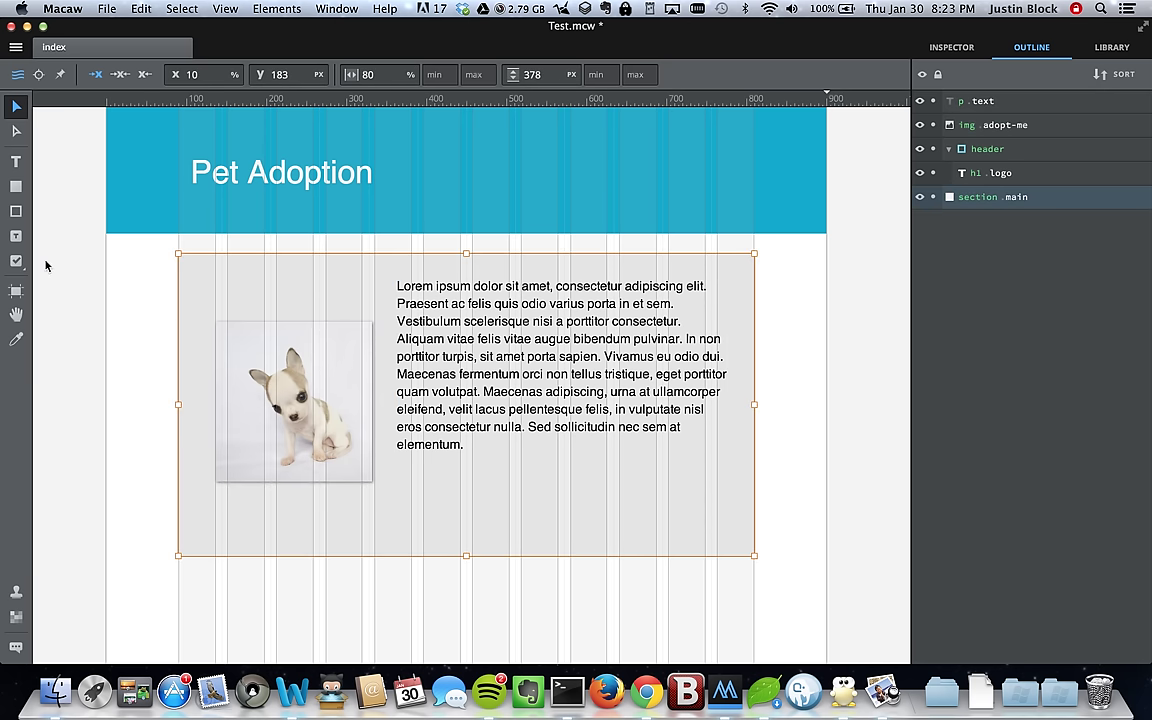
Step: Try drawing a small text box below the dog image and delete it
{"action": "left_click", "coordinate": [16, 161]}
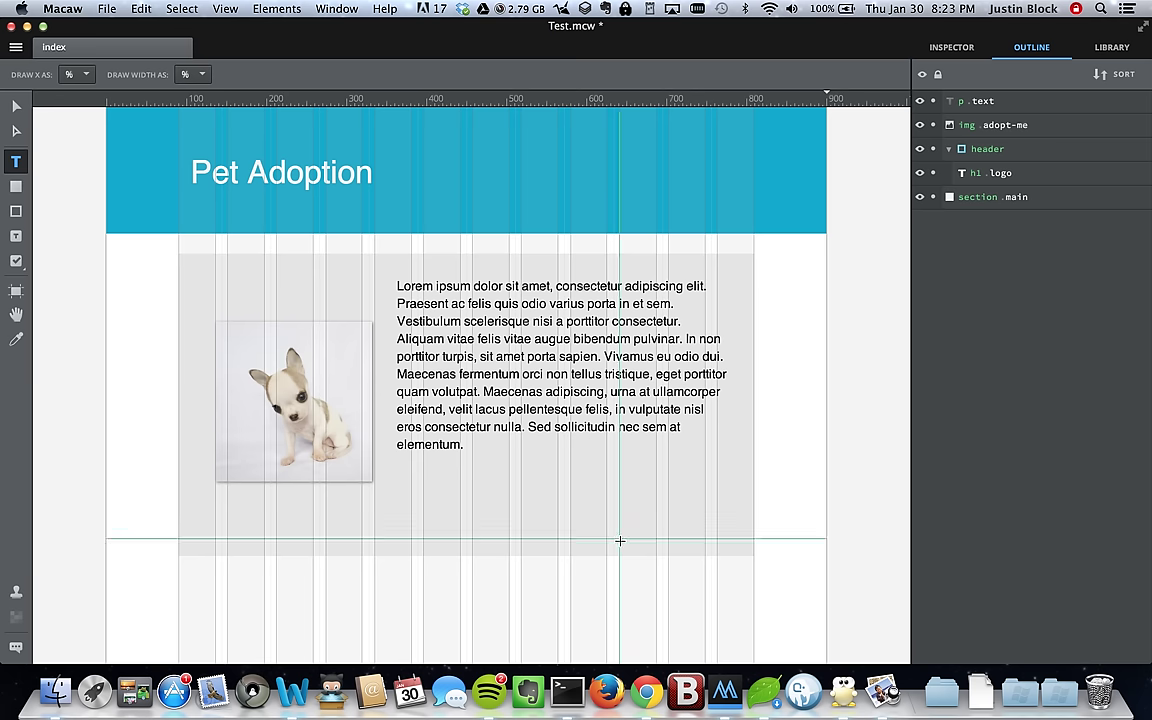
{"action": "left_click", "coordinate": [451, 485]}
{"action": "left_click_drag", "start_coordinate": [290, 502], "coordinate": [344, 528]}
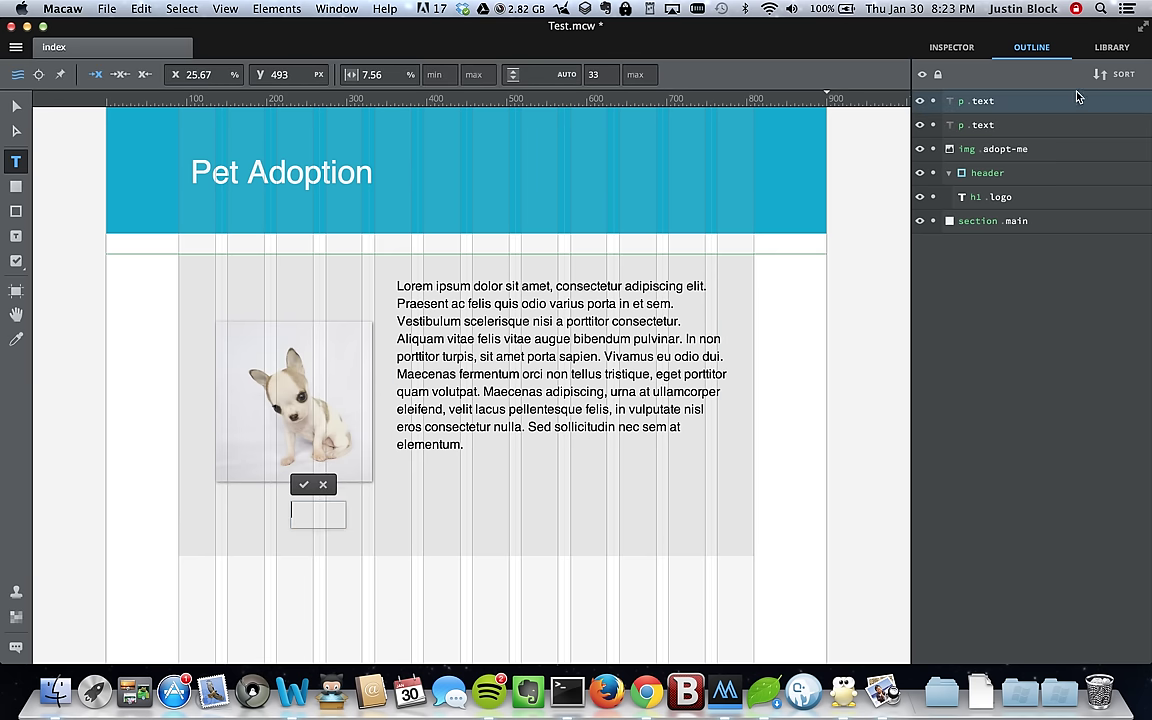
{"action": "left_click", "coordinate": [940, 101]}
{"action": "key", "text": "BackSpace"}
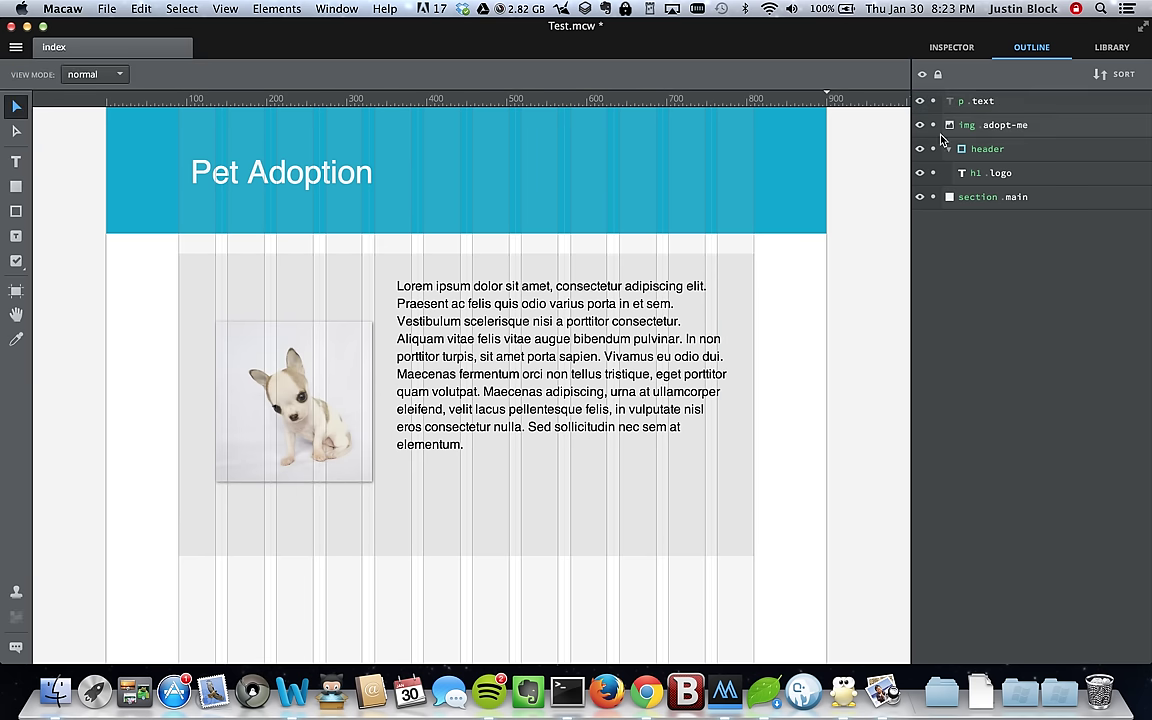
Step: Nest the paragraph and the dog image inside the main section in the element hierarchy and select that section
{"action": "left_click", "coordinate": [985, 101]}
{"action": "left_click", "coordinate": [992, 124], "text": "shift"}
{"action": "left_click_drag", "start_coordinate": [992, 124], "coordinate": [1043, 212]}
{"action": "left_click_drag", "start_coordinate": [968, 170], "coordinate": [1028, 162]}
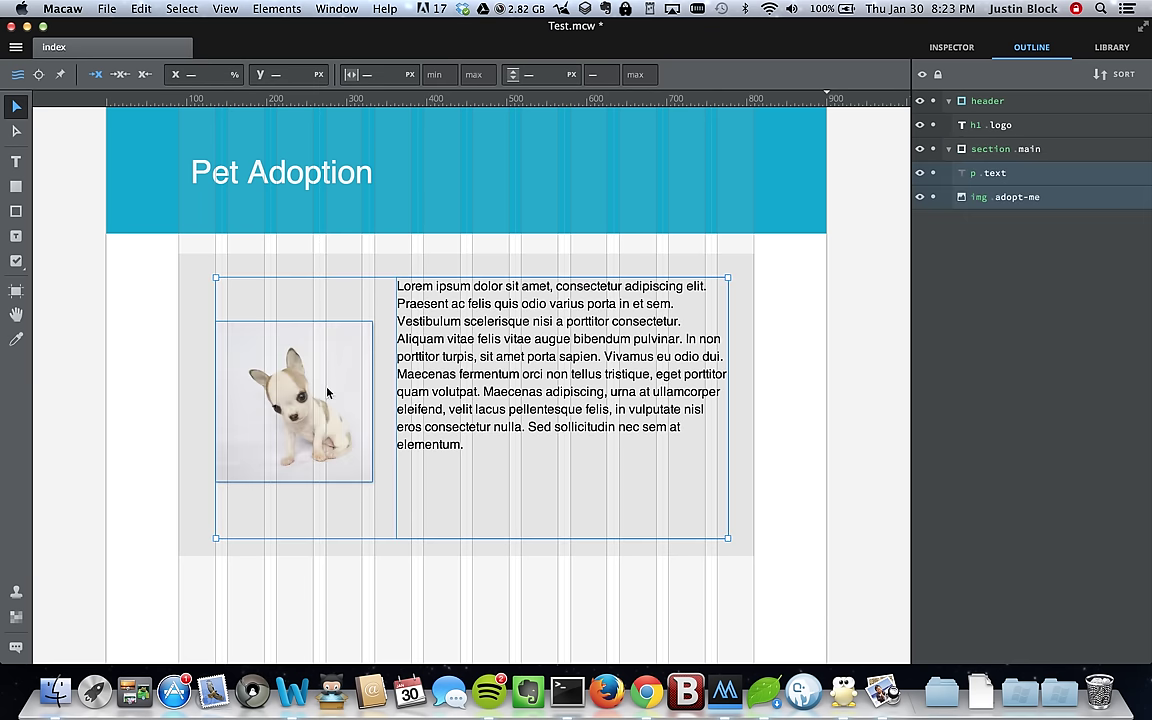
{"action": "left_click", "coordinate": [1050, 150]}
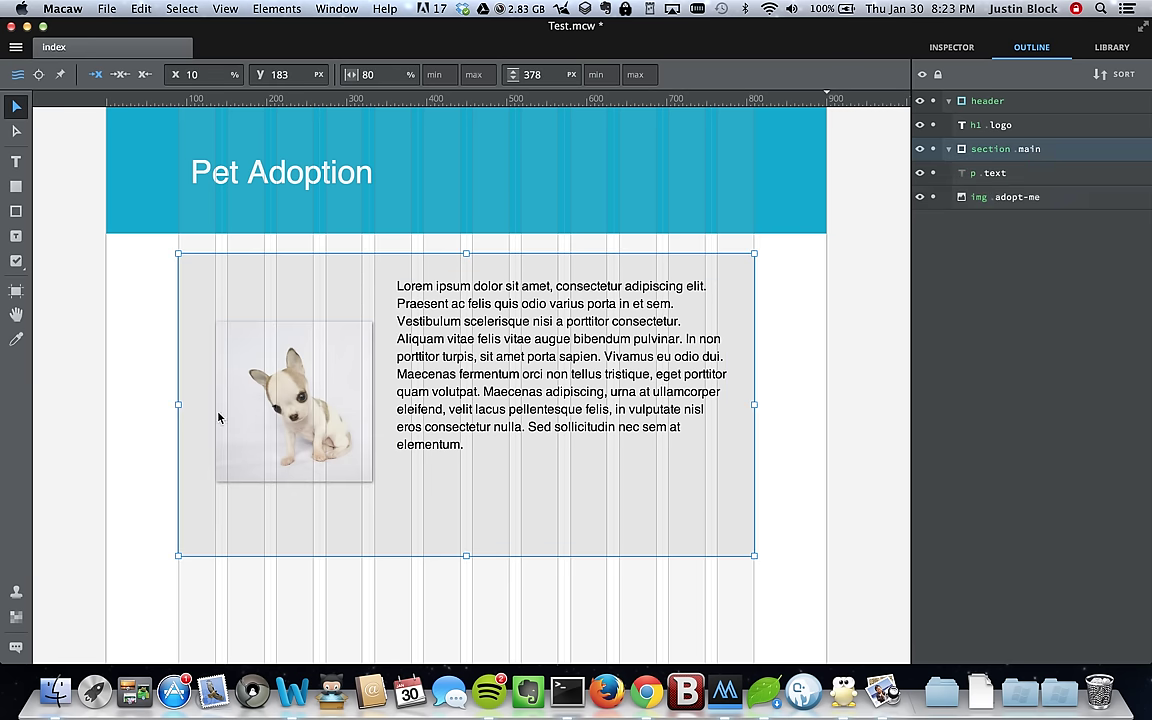
Step: Resize the paragraph box to about 61.39% wide with a minimum height of about 203 px
{"action": "left_click", "coordinate": [1041, 172]}
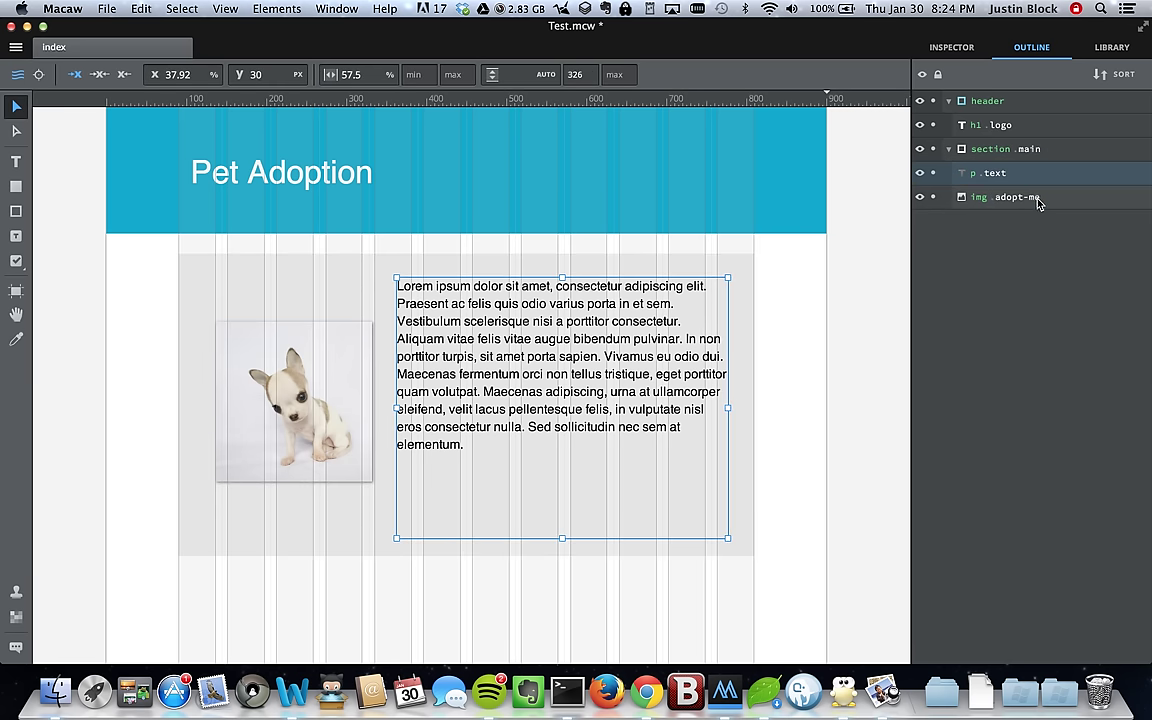
{"action": "left_click_drag", "start_coordinate": [725, 538], "coordinate": [750, 443]}
{"action": "left_click", "coordinate": [598, 437]}
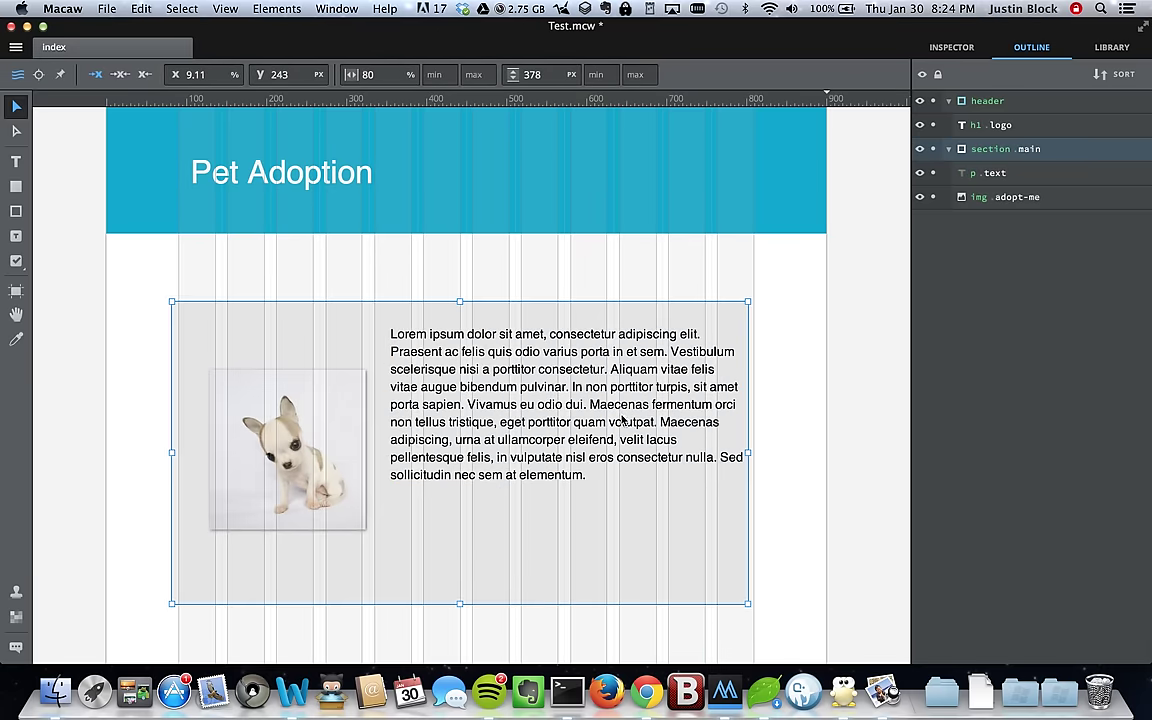
Step: Enter the main section and move the paragraph down so it lines up with the dog image
{"action": "double_click", "coordinate": [598, 490]}
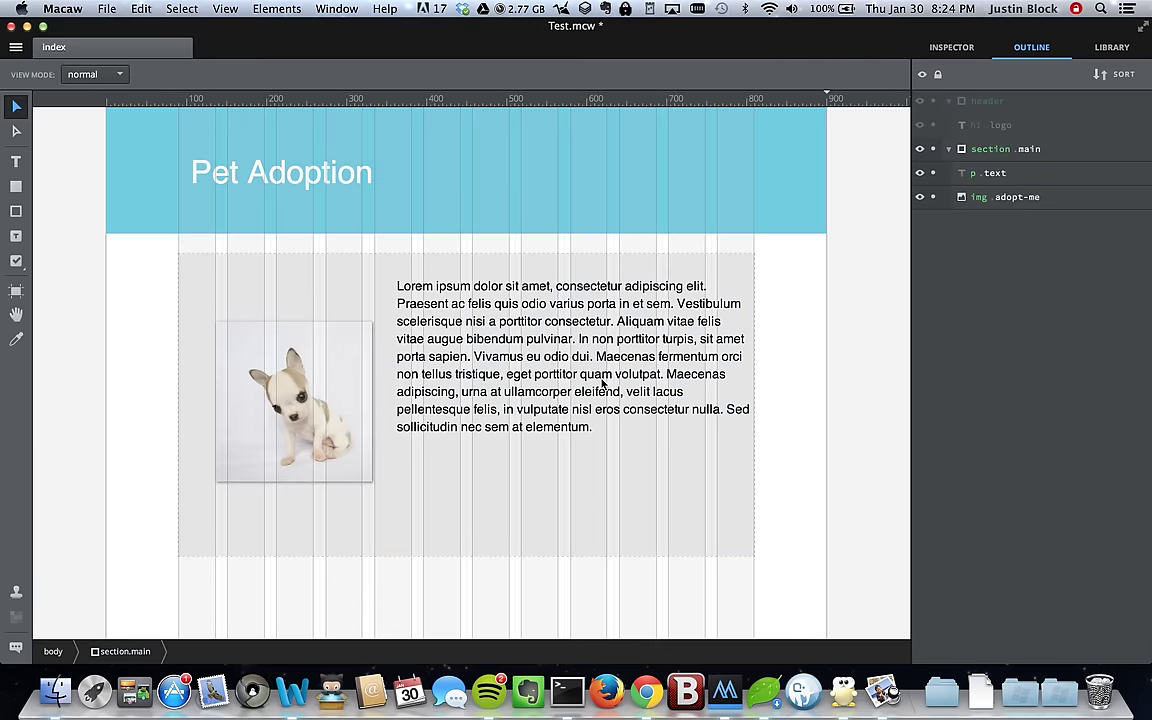
{"action": "left_click", "coordinate": [543, 343]}
{"action": "left_click_drag", "start_coordinate": [553, 370], "coordinate": [553, 403]}
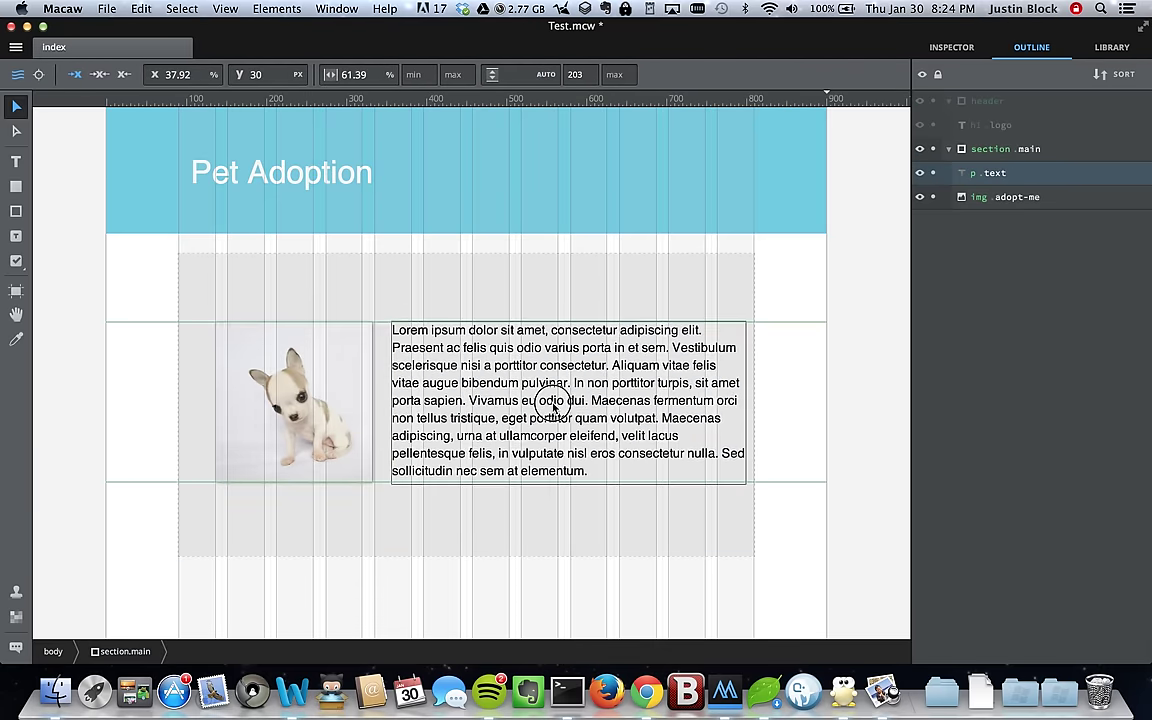
Step: Shift the paragraph and dog image together slightly left to about Y 87 px, leave the section and save the project
{"action": "left_click", "coordinate": [310, 362], "text": "shift"}
{"action": "left_click_drag", "start_coordinate": [334, 374], "coordinate": [323, 381]}
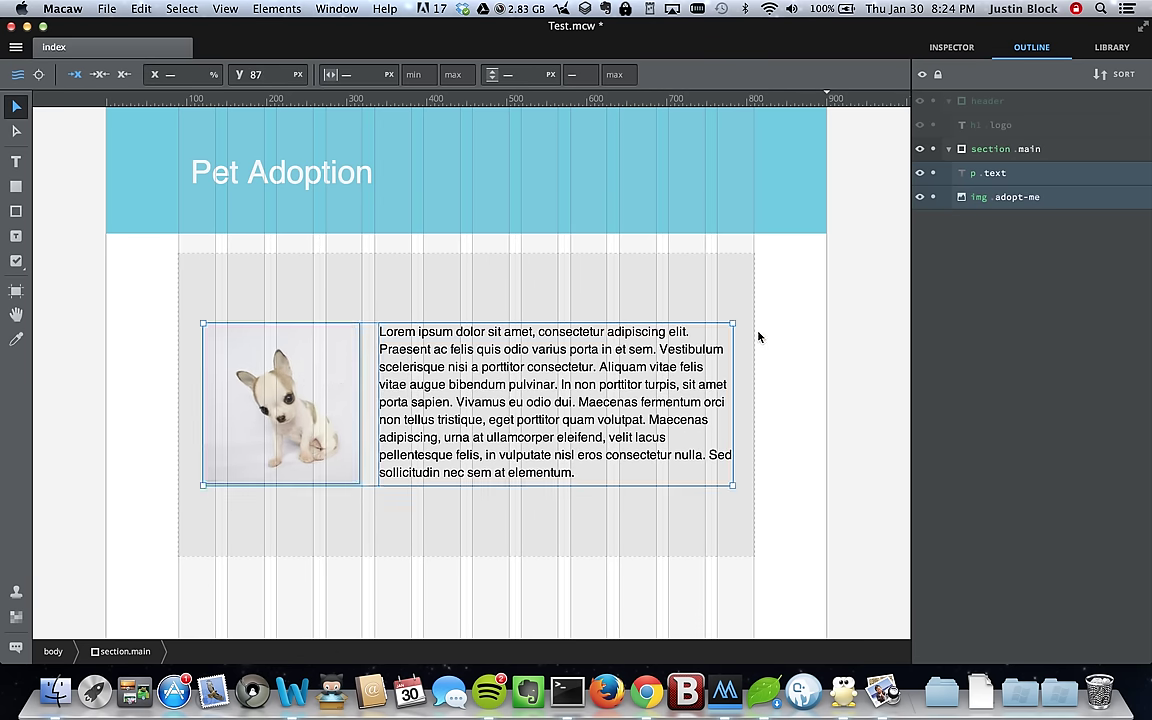
{"action": "left_click", "coordinate": [797, 327]}
{"action": "key", "text": "super+s"}
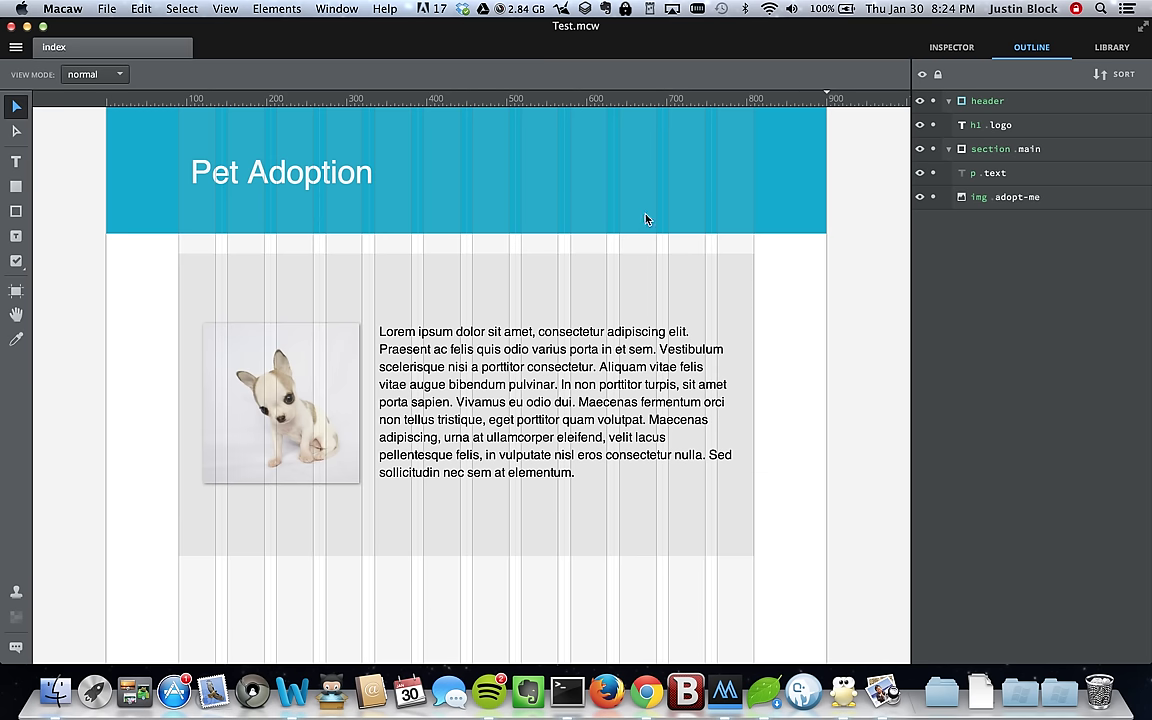
Step: Try isolating the header for editing and return to the page level
{"action": "left_click", "coordinate": [311, 173]}
{"action": "left_click", "coordinate": [311, 173]}
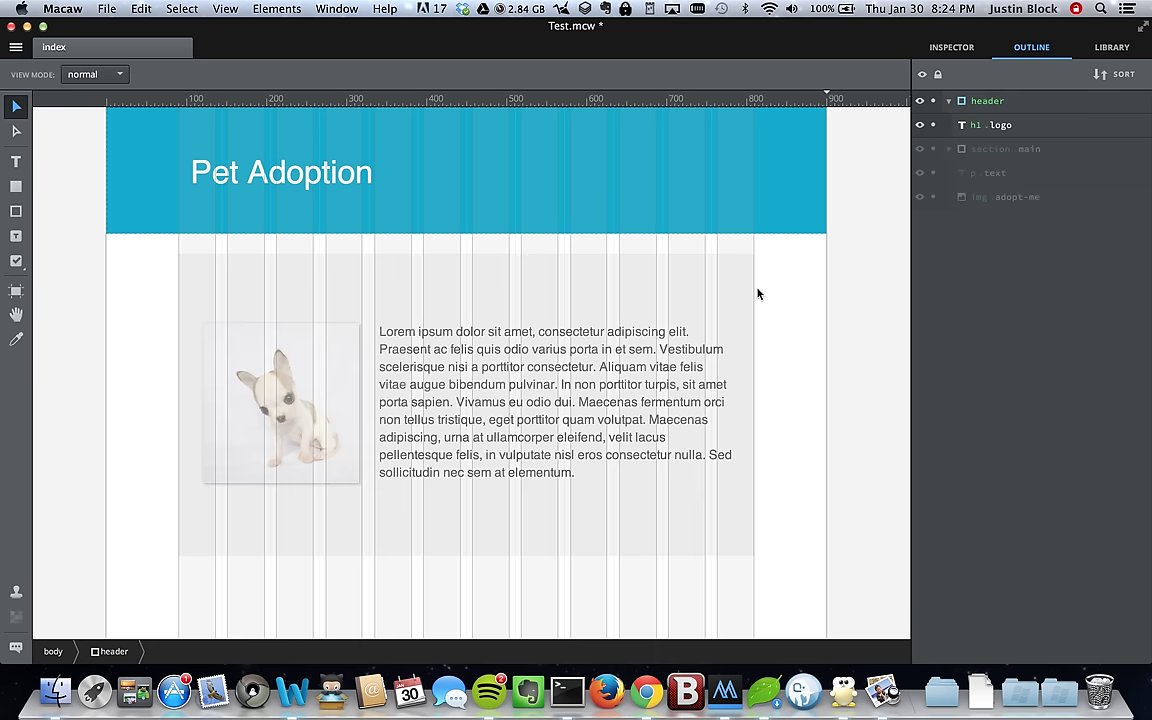
{"action": "key", "text": "Escape"}
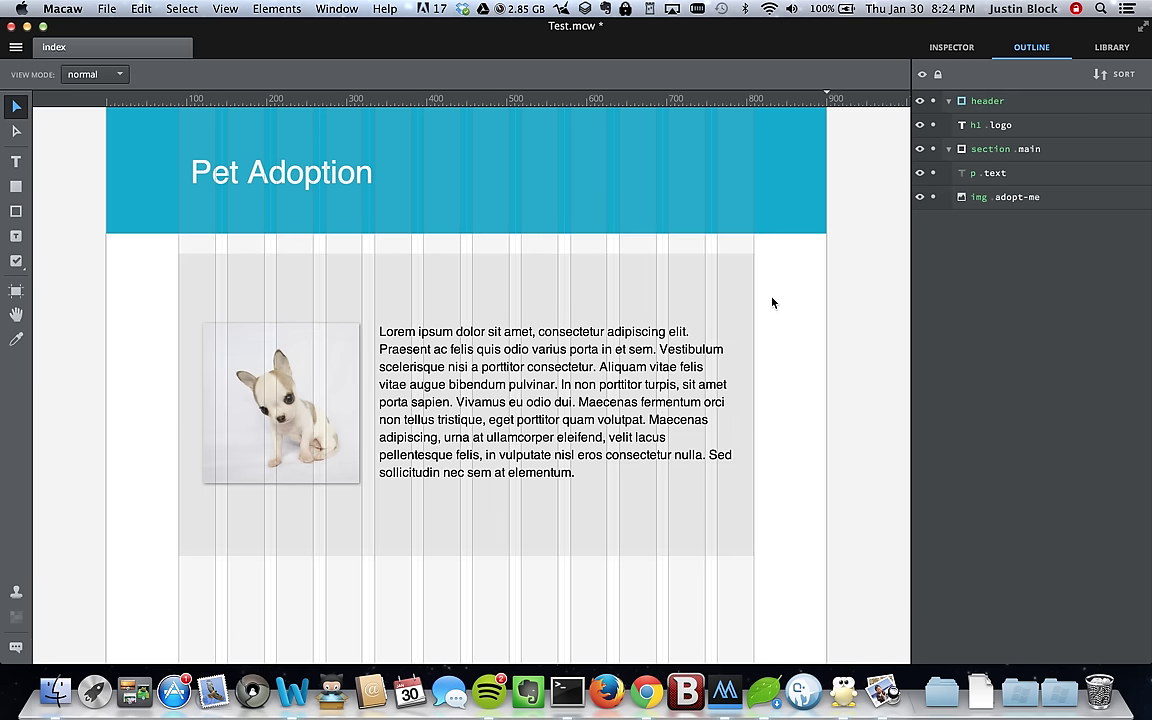
Step: Set the Lorem ipsum paragraph's line height to 1.55 em and deselect it
{"action": "left_click", "coordinate": [447, 423]}
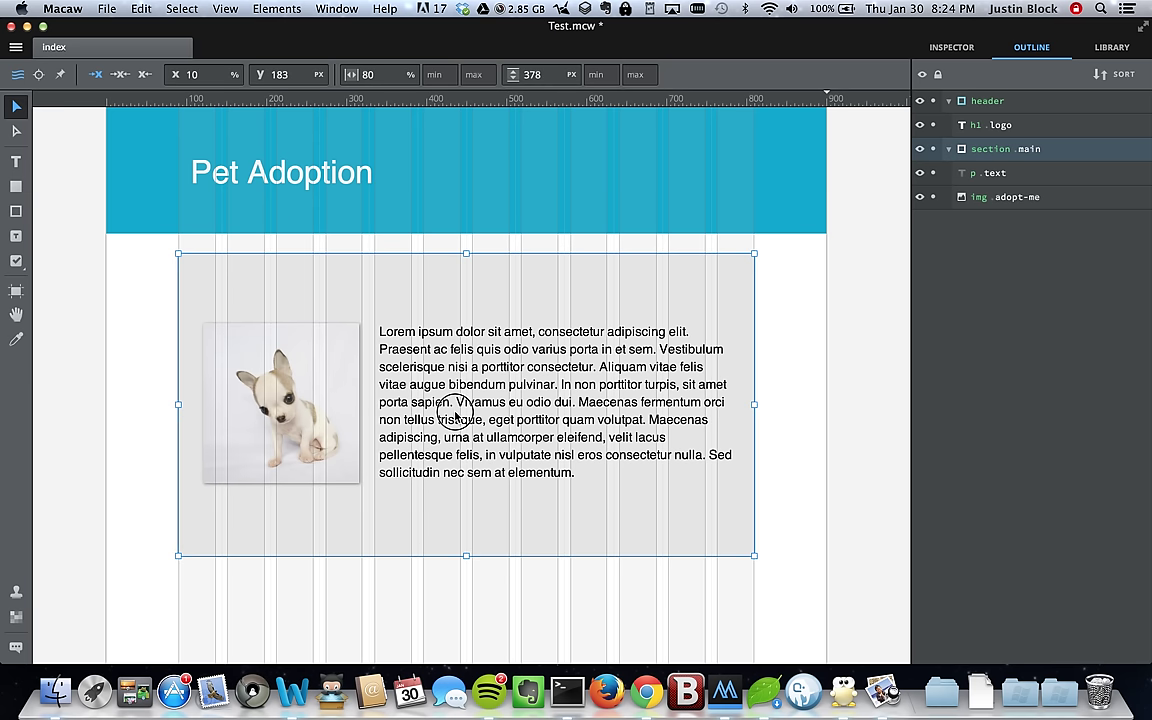
{"action": "left_click", "coordinate": [451, 413]}
{"action": "left_click", "coordinate": [951, 47]}
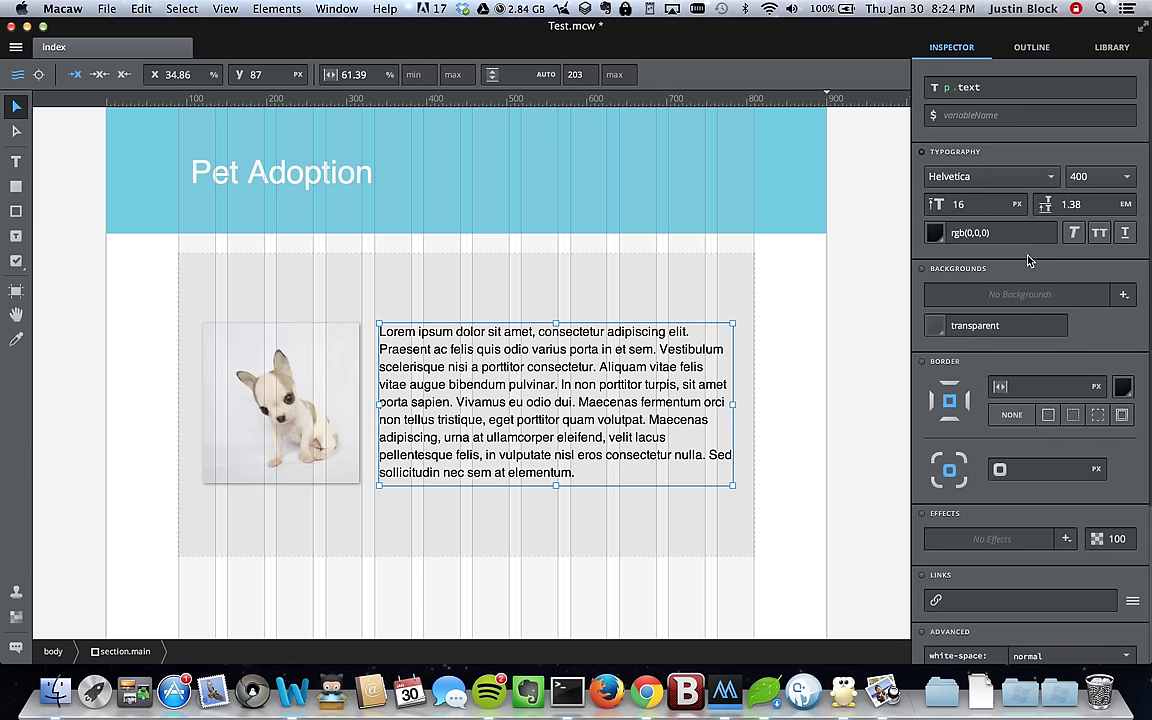
{"action": "left_click", "coordinate": [1072, 204]}
{"action": "type", "text": "1"}
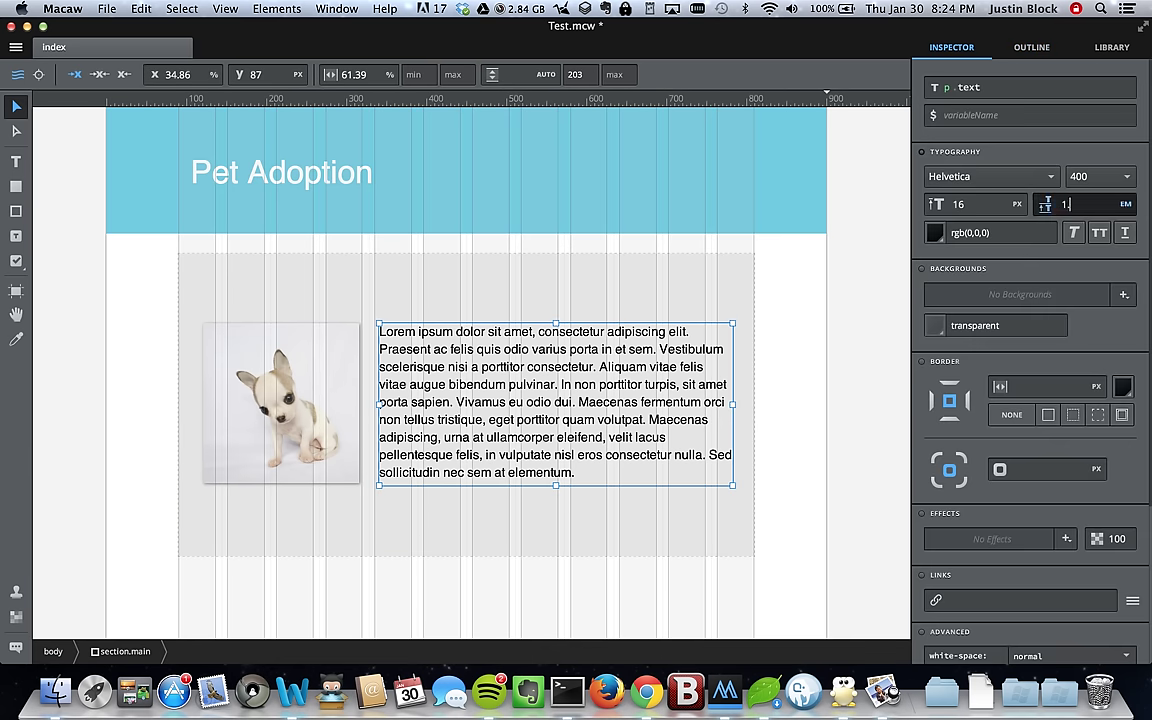
{"action": "key", "text": "Return"}
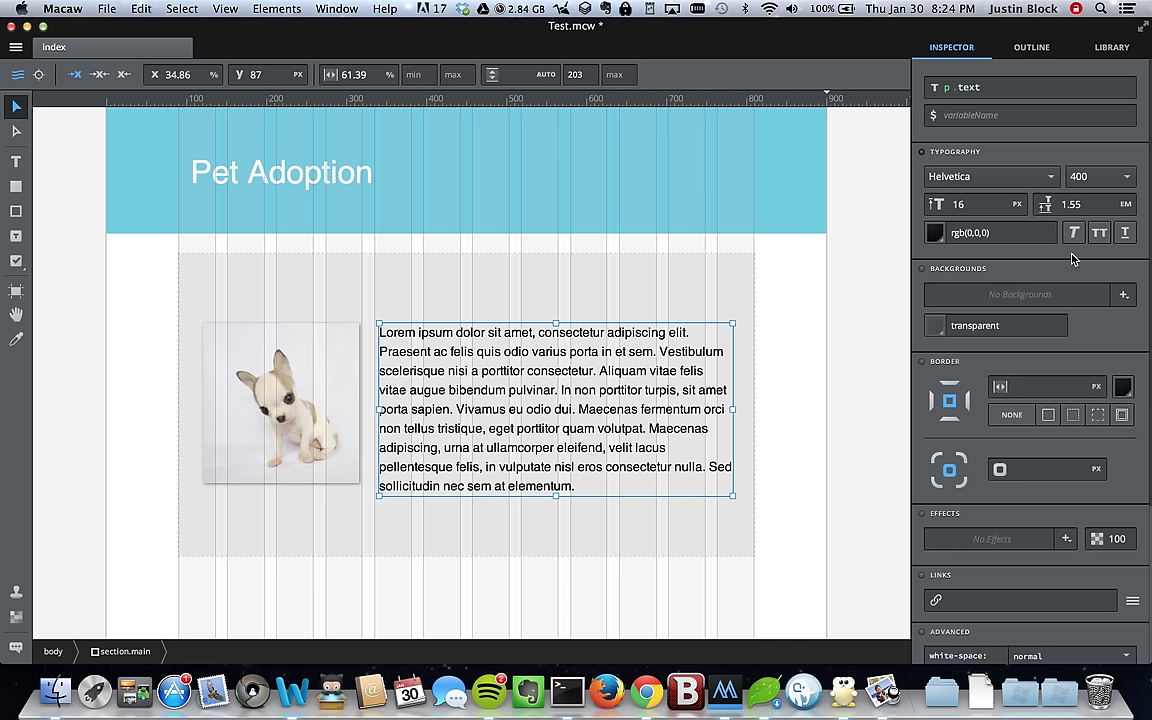
{"action": "left_click", "coordinate": [795, 317]}
Step: Draw a container below the main section, spanning the page at 125% width, and shorten it to about 153 px tall
{"action": "scroll", "coordinate": [790, 320], "scroll_direction": "down", "scroll_amount": 5}
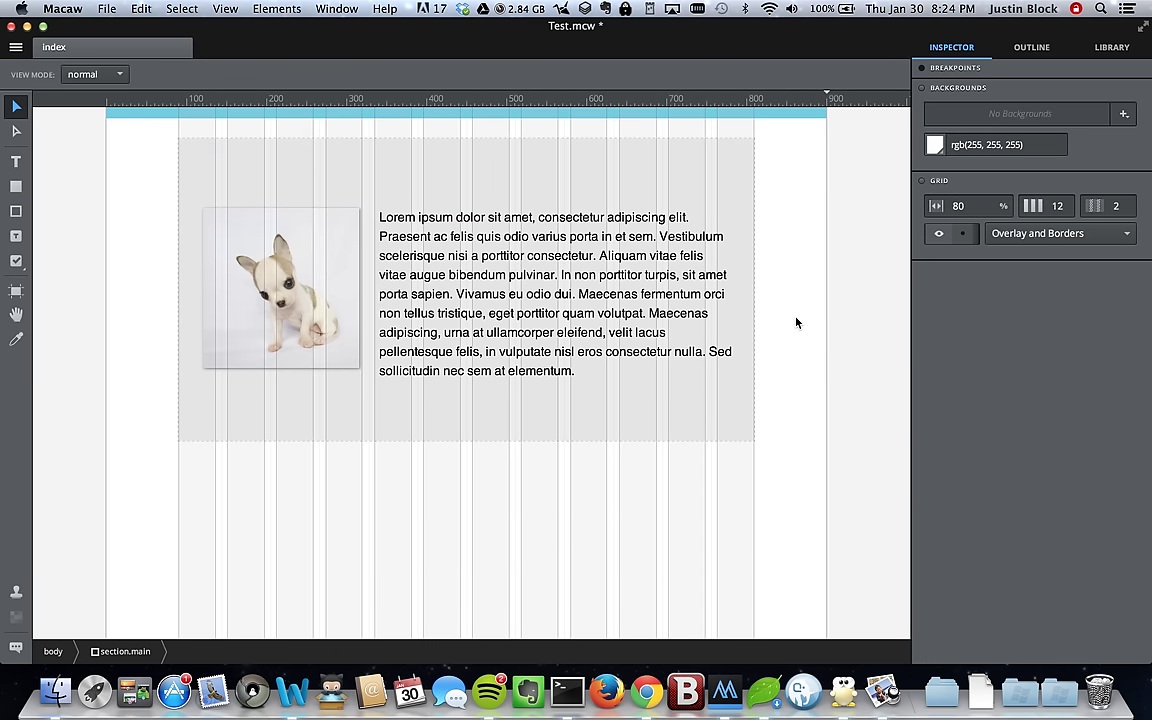
{"action": "left_click", "coordinate": [16, 186]}
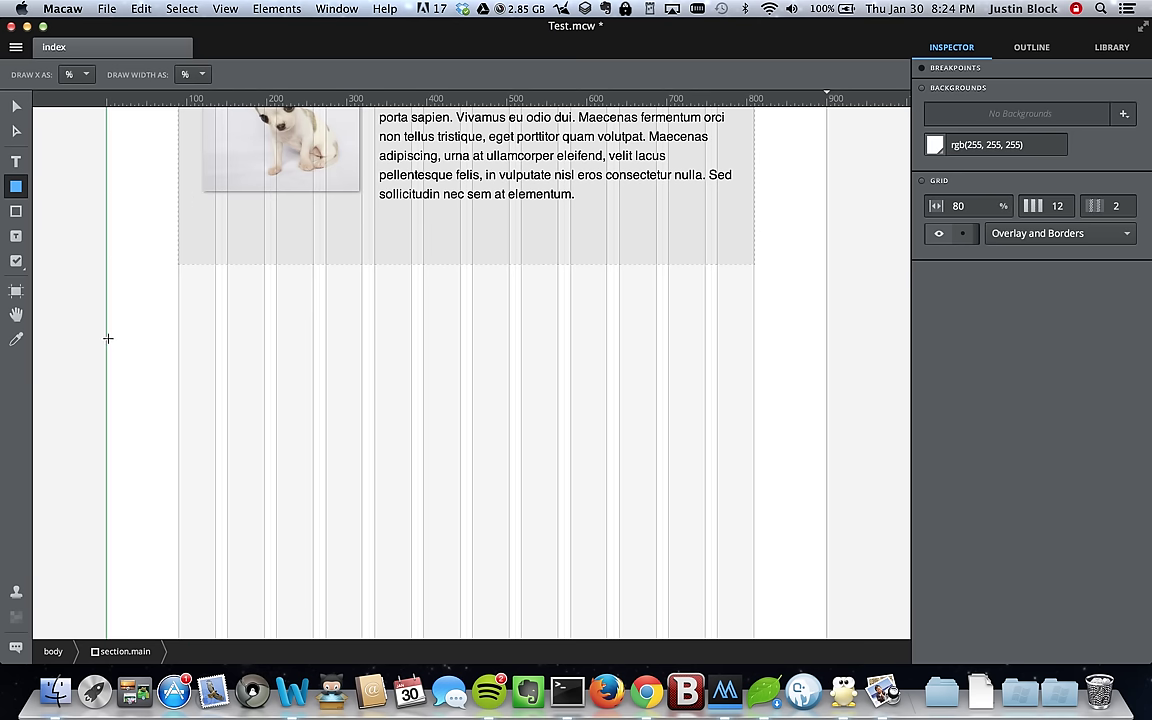
{"action": "left_click", "coordinate": [17, 211]}
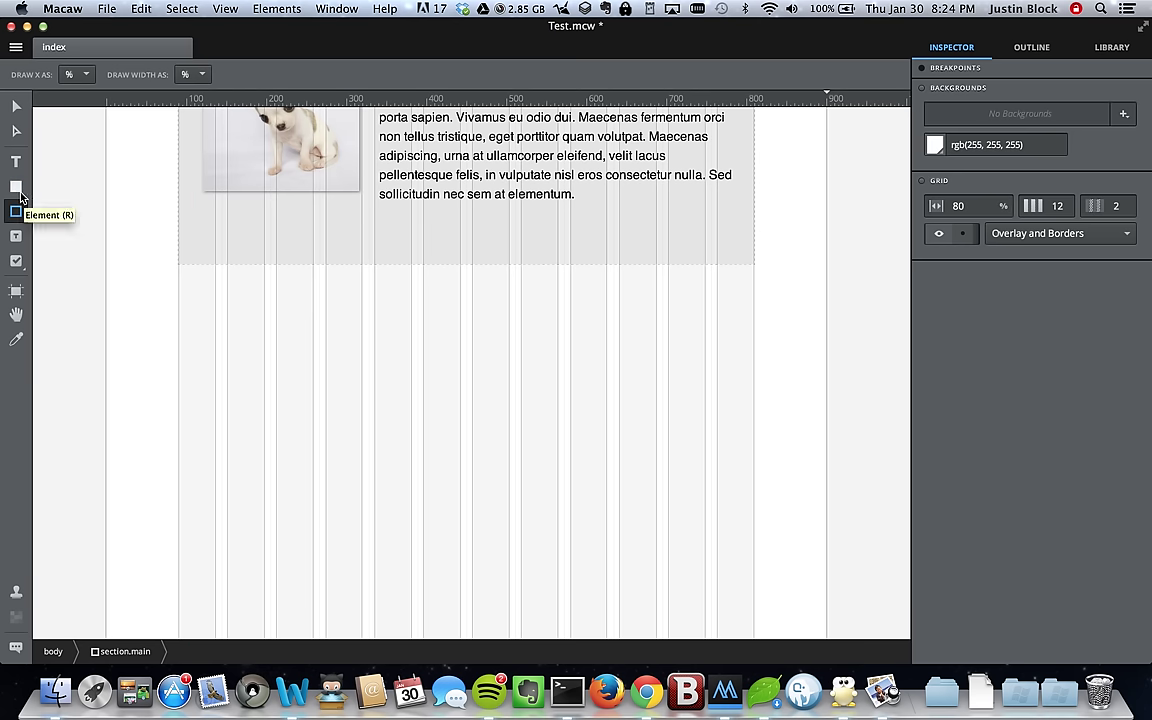
{"action": "left_click_drag", "start_coordinate": [107, 386], "coordinate": [834, 650]}
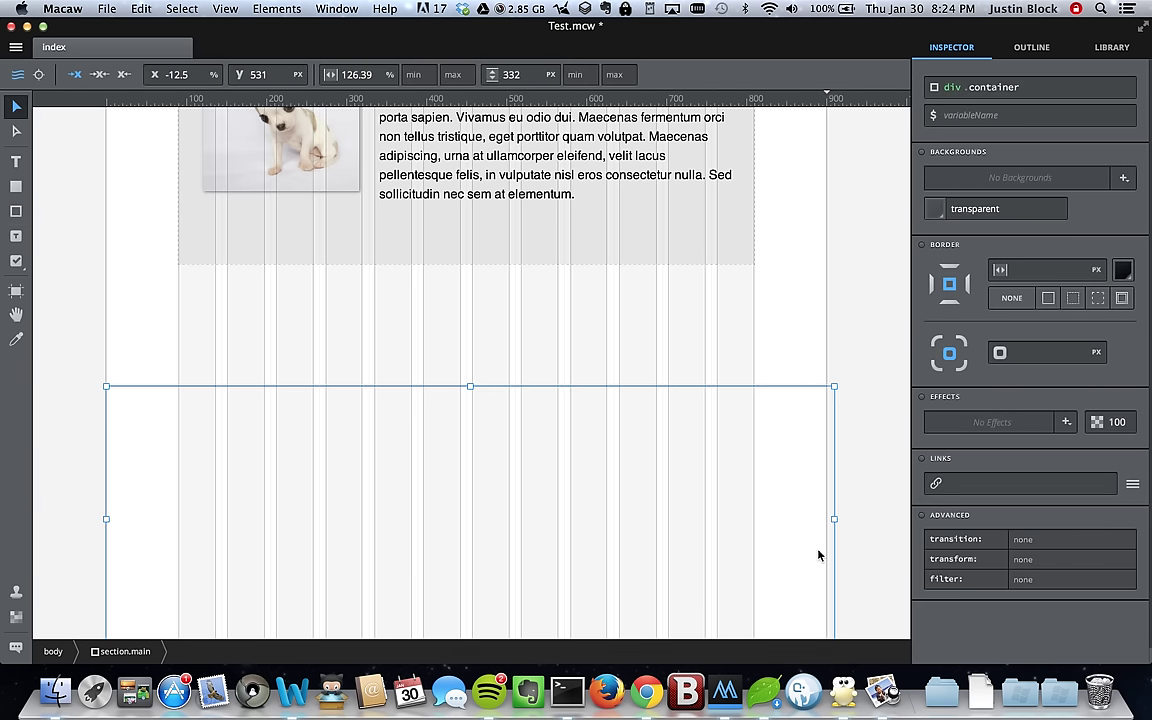
{"action": "scroll", "coordinate": [818, 555], "scroll_direction": "down", "scroll_amount": 5}
{"action": "left_click_drag", "start_coordinate": [834, 277], "coordinate": [825, 277]}
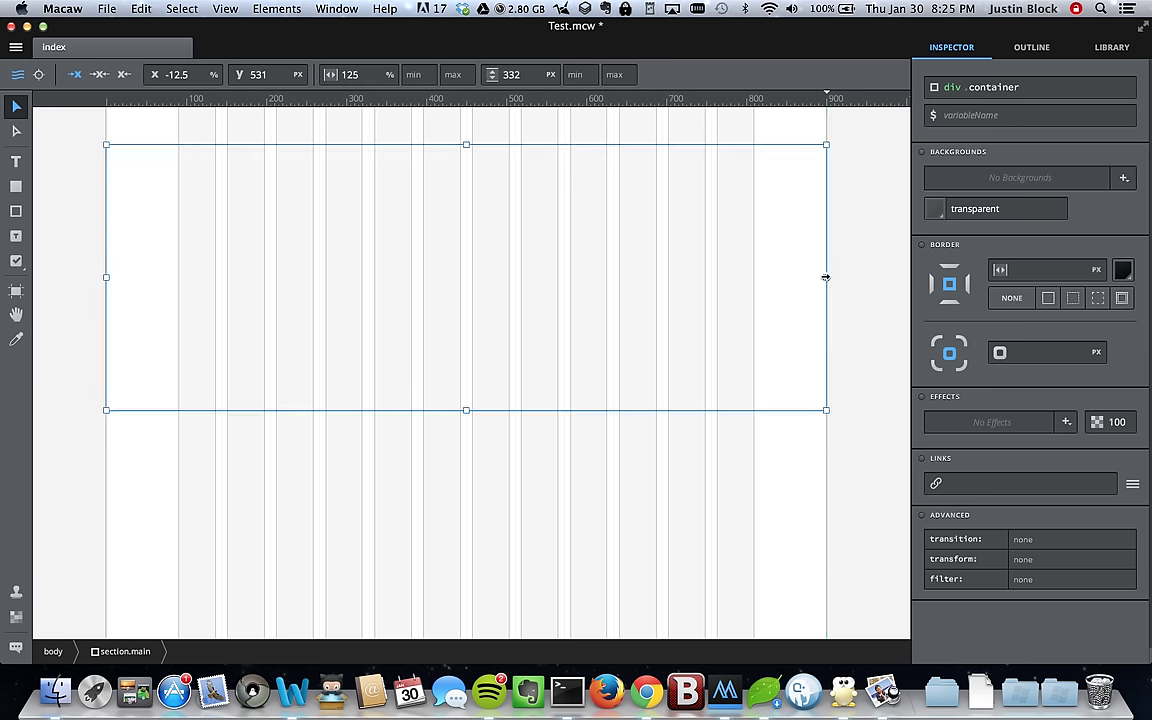
{"action": "left_click_drag", "start_coordinate": [466, 144], "coordinate": [470, 287]}
Step: Fill the new container with the saved blue swatch, rgb(22, 172, 205)
{"action": "left_click", "coordinate": [1031, 47]}
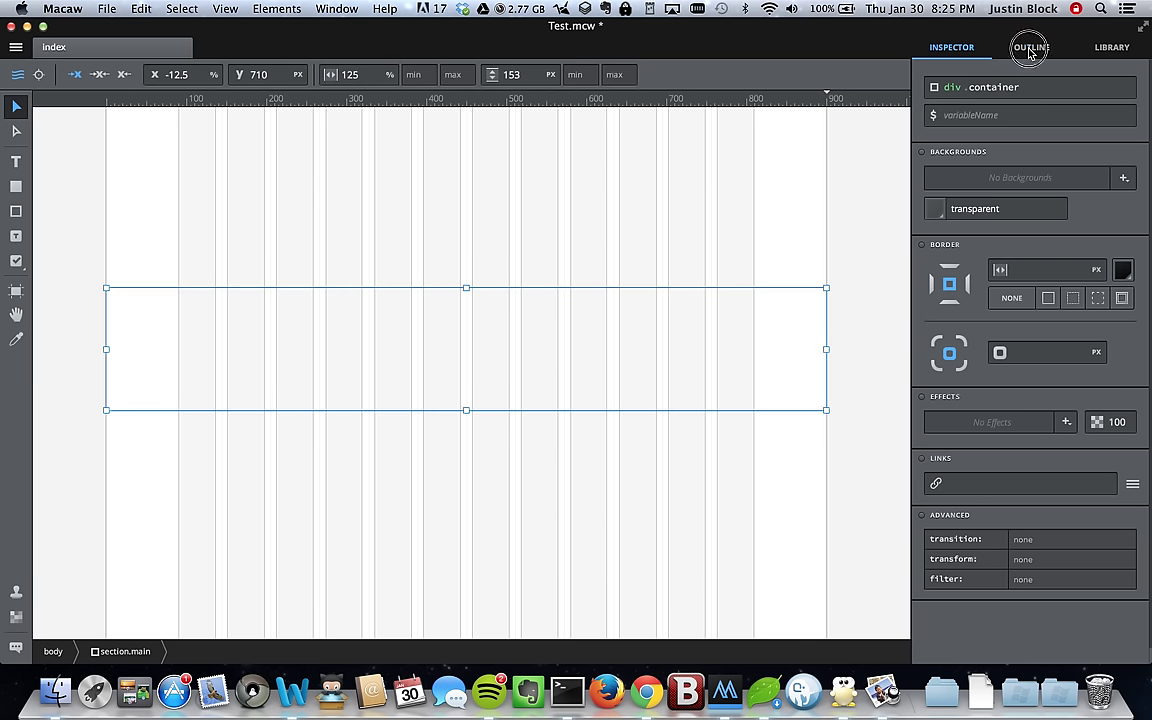
{"action": "left_click", "coordinate": [952, 47]}
{"action": "left_click", "coordinate": [933, 209]}
{"action": "left_click", "coordinate": [645, 364]}
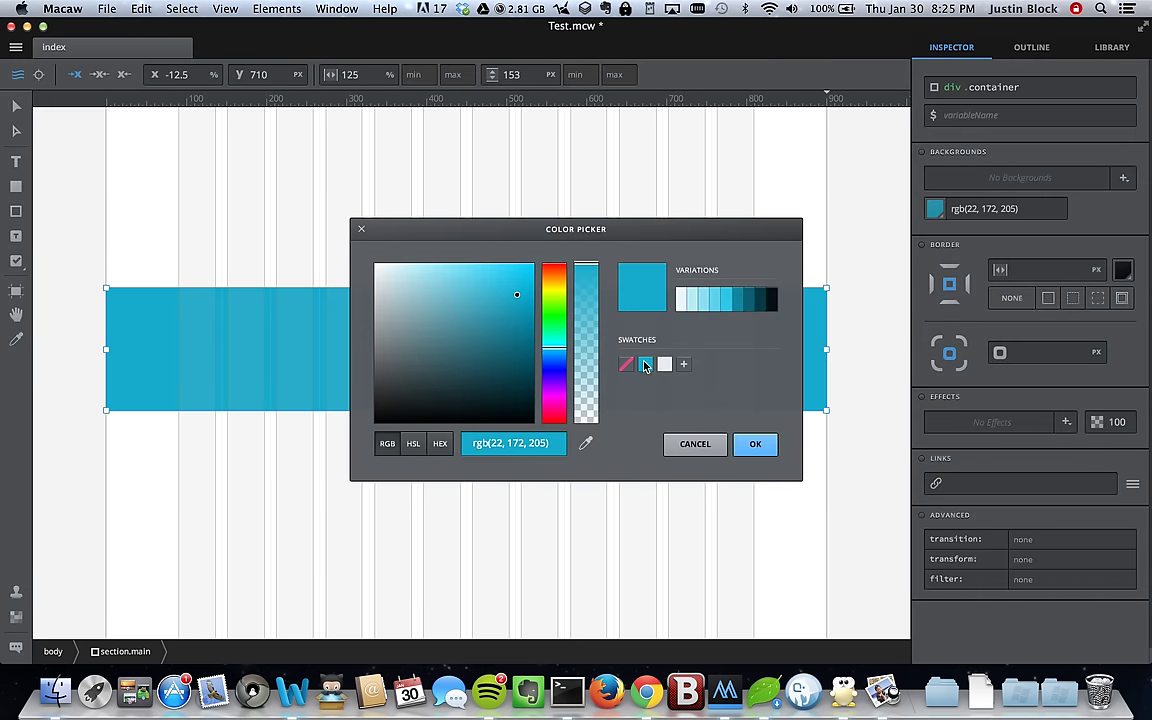
{"action": "left_click", "coordinate": [752, 444]}
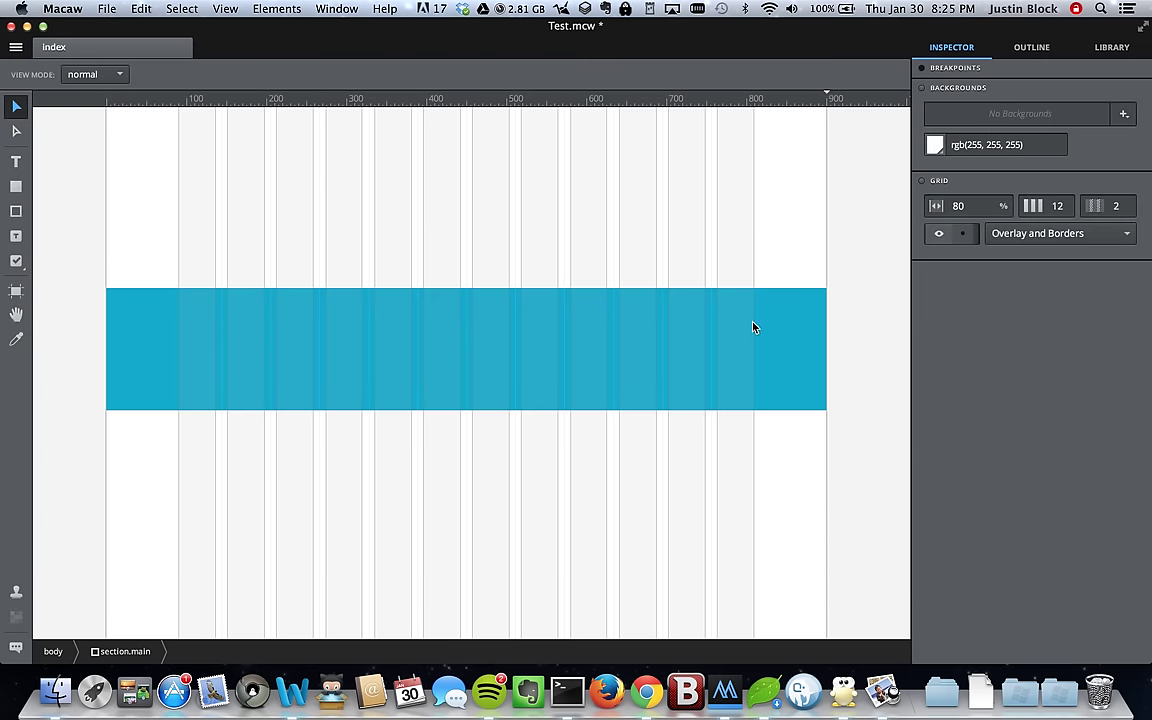
Step: Move the blue container up to about Y 412 px, just below the main section
{"action": "scroll", "coordinate": [753, 325], "scroll_direction": "up", "scroll_amount": 5}
{"action": "scroll", "coordinate": [720, 370], "scroll_direction": "down", "scroll_amount": 3}
{"action": "left_click", "coordinate": [694, 504]}
{"action": "left_click_drag", "start_coordinate": [694, 504], "coordinate": [807, 267]}
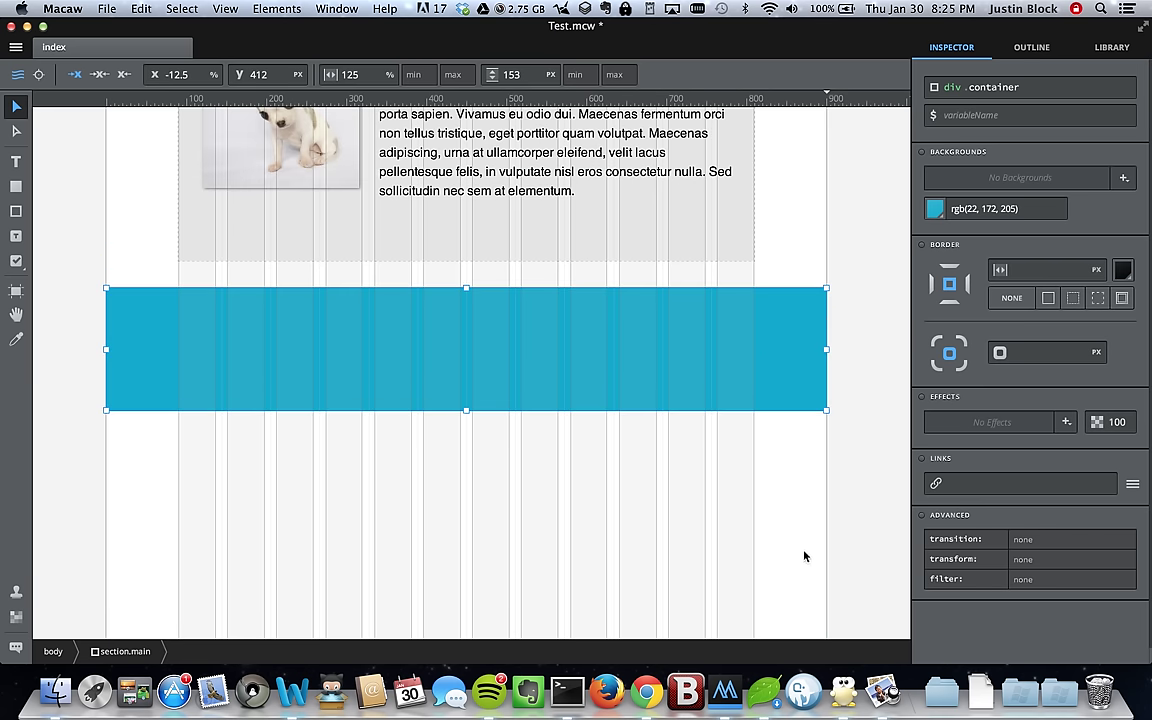
{"action": "scroll", "coordinate": [690, 320], "scroll_direction": "up", "scroll_amount": 5}
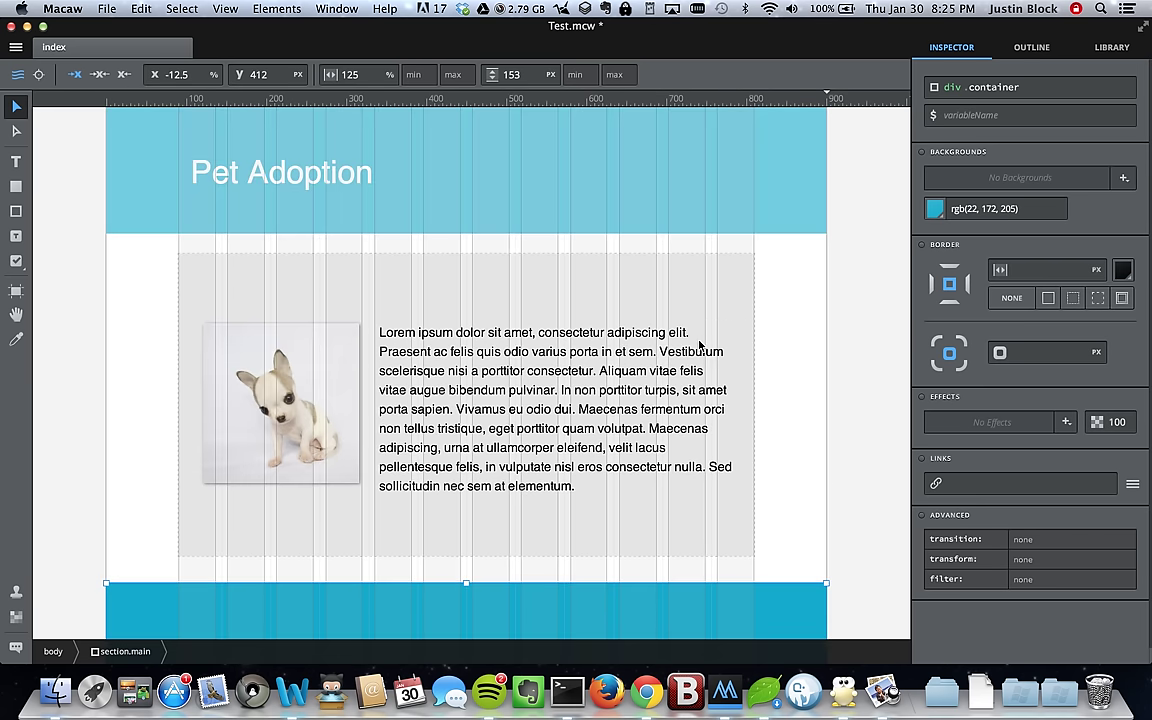
Step: Change the blue container's element tag to footer
{"action": "scroll", "coordinate": [702, 344], "scroll_direction": "down", "scroll_amount": 1}
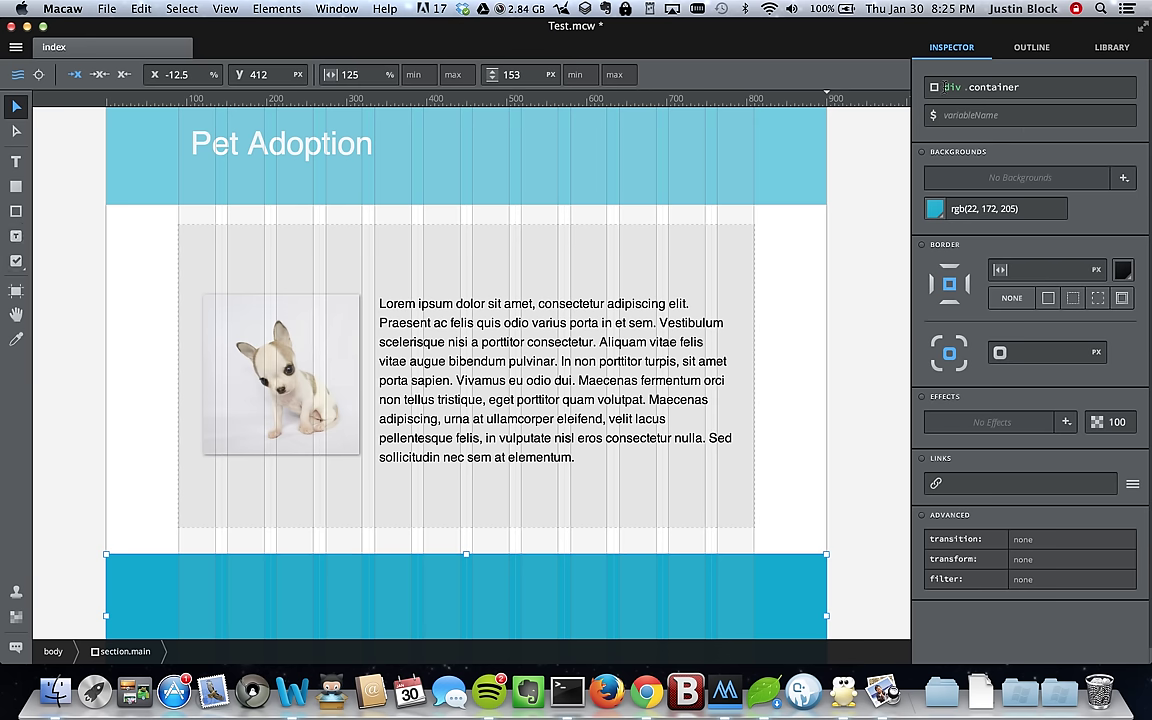
{"action": "double_click", "coordinate": [945, 87]}
{"action": "type", "text": "footer"}
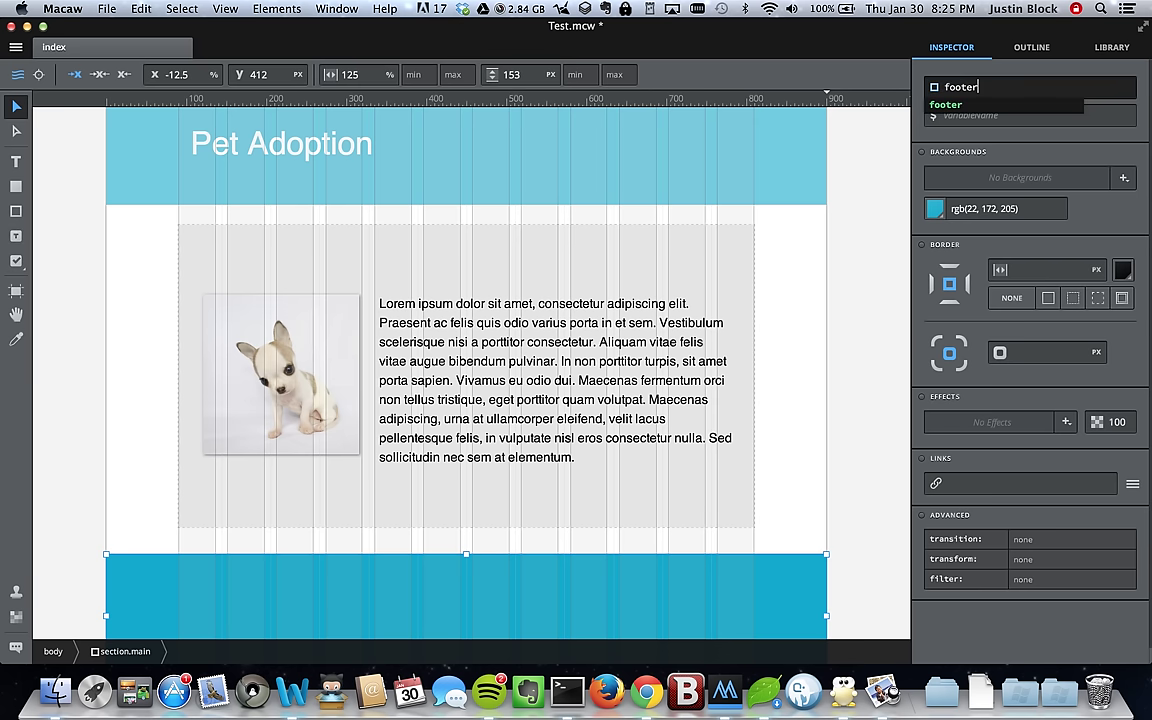
{"action": "key", "text": "Return"}
Step: Move the footer out of the main section to the page's top level in the element hierarchy and save the project
{"action": "left_click", "coordinate": [1031, 47]}
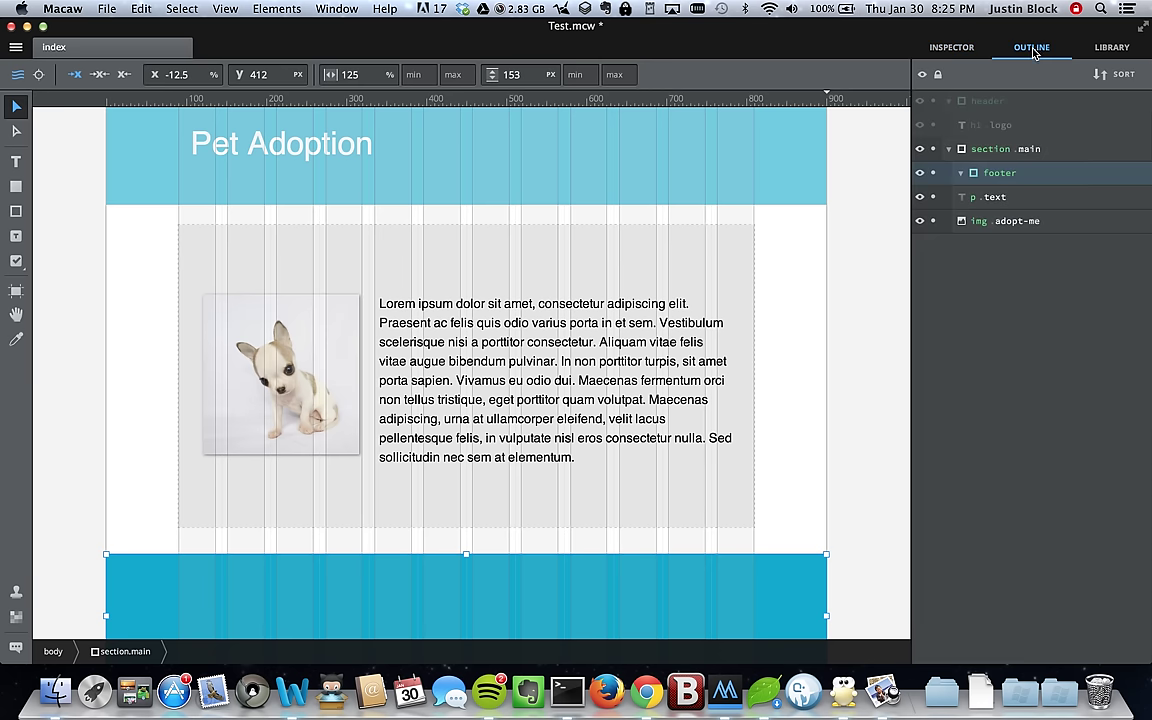
{"action": "left_click_drag", "start_coordinate": [1020, 180], "coordinate": [998, 140]}
{"action": "left_click", "coordinate": [1050, 184]}
{"action": "left_click_drag", "start_coordinate": [1048, 178], "coordinate": [1023, 136]}
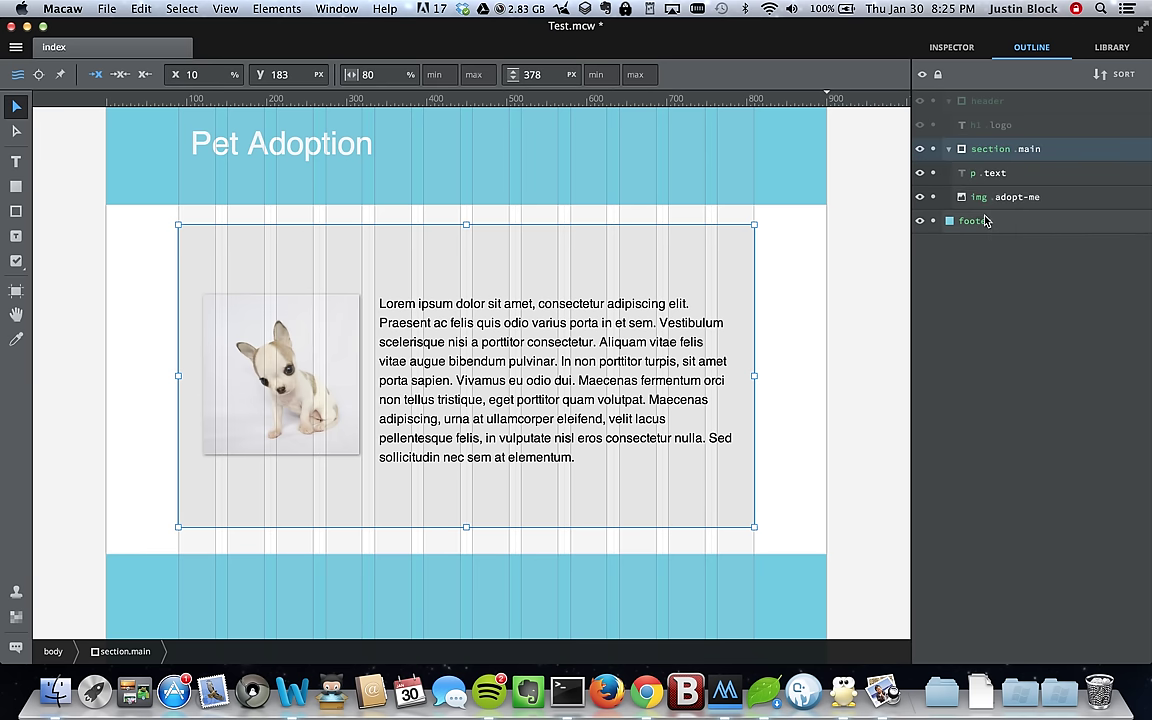
{"action": "left_click", "coordinate": [876, 347]}
{"action": "key", "text": "super+s"}
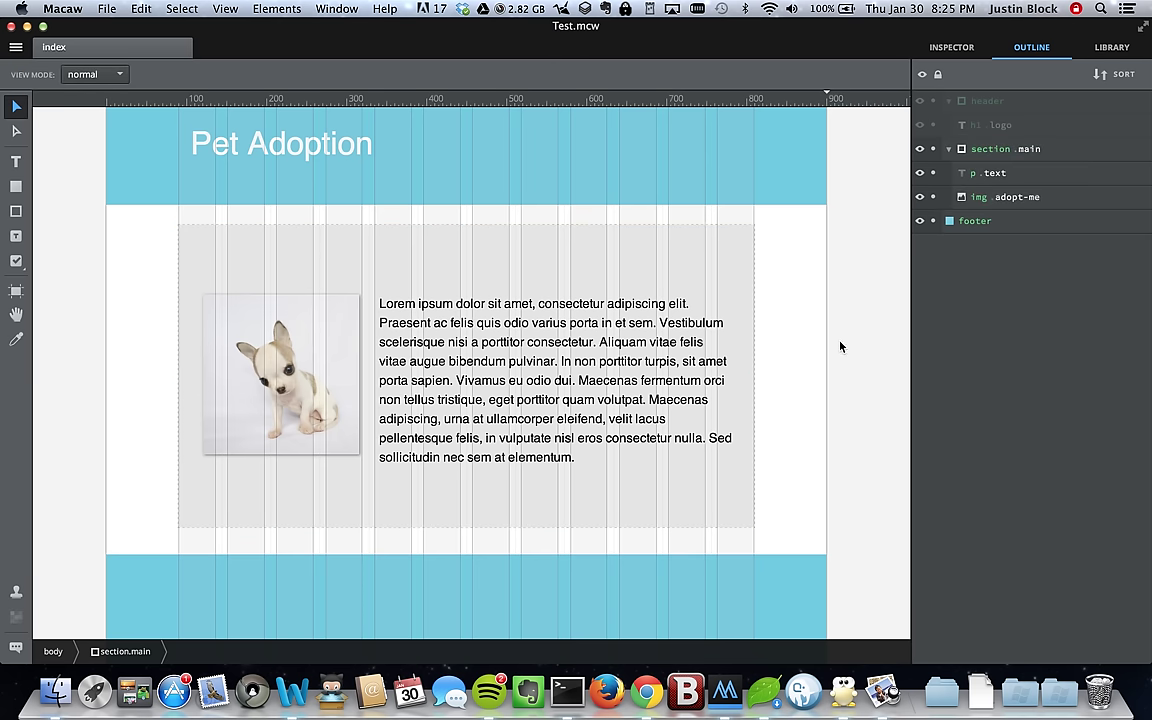
{"action": "scroll", "coordinate": [452, 191], "scroll_direction": "up", "scroll_amount": 2}
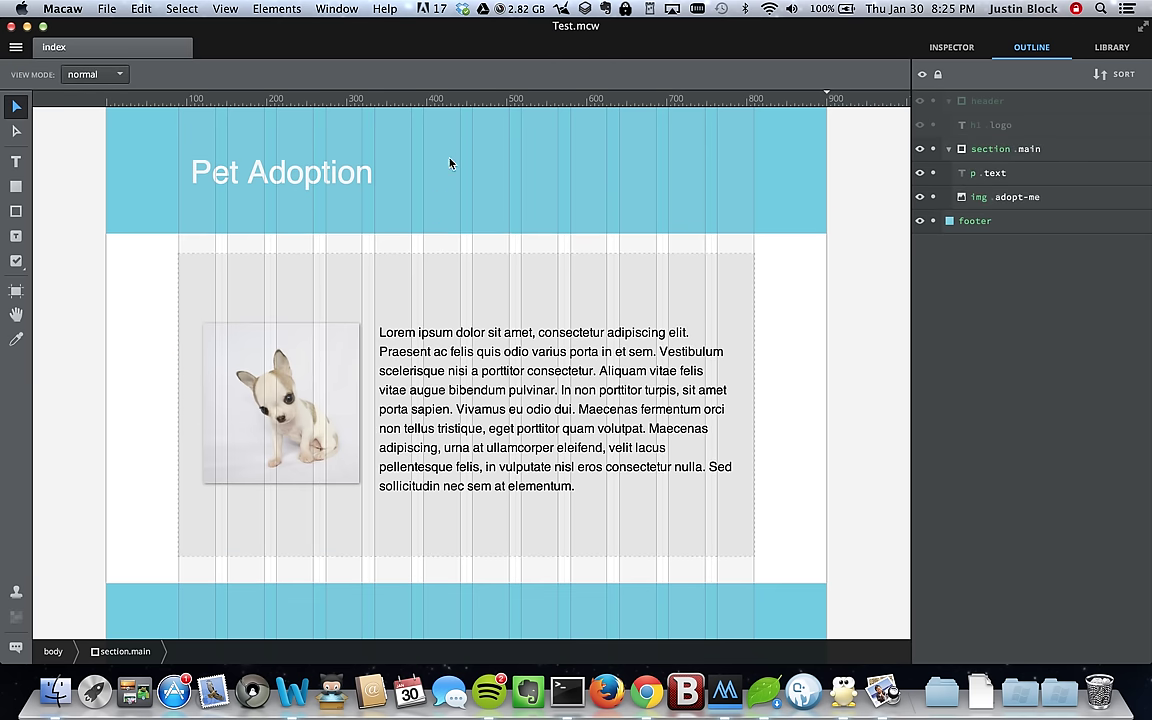
Step: Set the Pet Adoption heading in the header to all caps
{"action": "left_click", "coordinate": [319, 173]}
{"action": "left_click", "coordinate": [960, 47]}
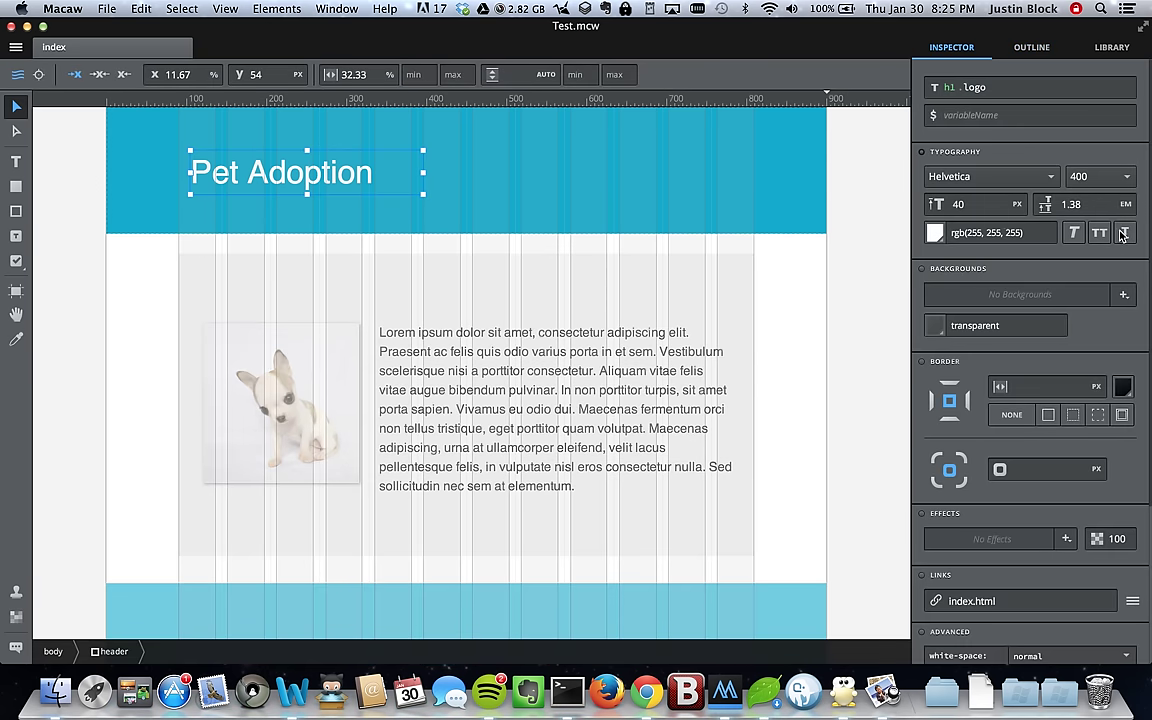
{"action": "left_click", "coordinate": [1100, 234]}
{"action": "left_click", "coordinate": [426, 199]}
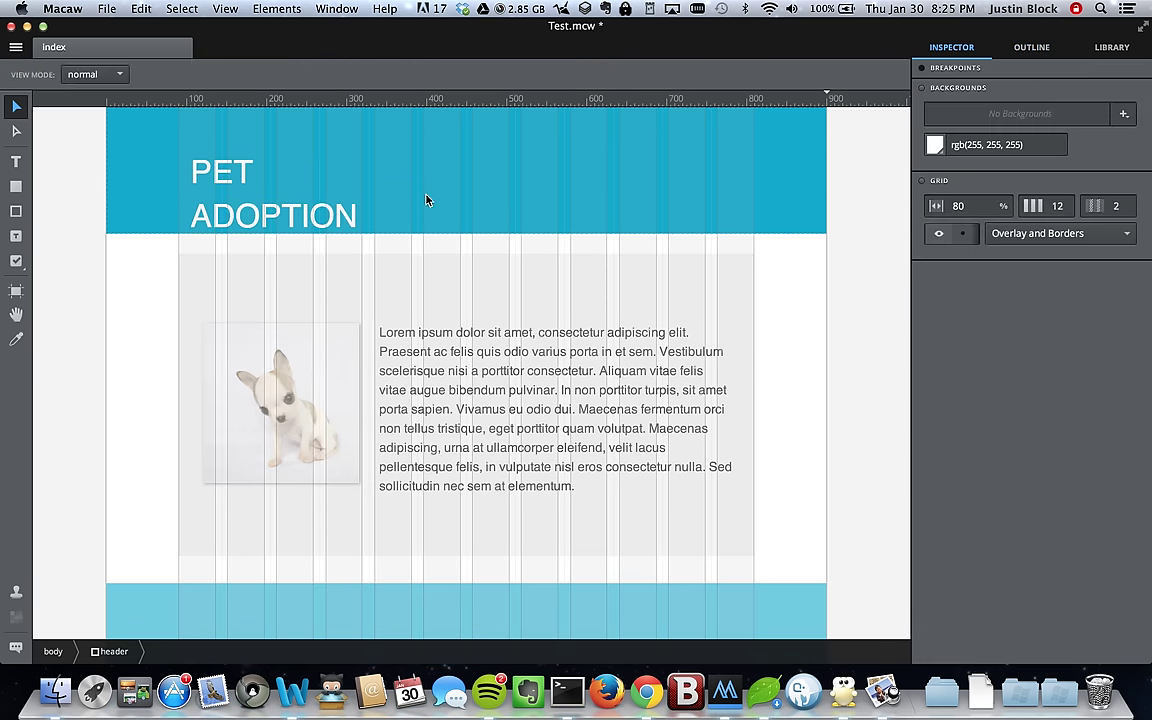
Step: Widen the heading's text box to fit one line, move it up to the grid's left edge, and save the project
{"action": "left_click", "coordinate": [292, 203]}
{"action": "left_click_drag", "start_coordinate": [427, 199], "coordinate": [545, 190]}
{"action": "double_click", "coordinate": [352, 186]}
{"action": "left_click_drag", "start_coordinate": [352, 186], "coordinate": [338, 157]}
{"action": "left_click", "coordinate": [331, 190]}
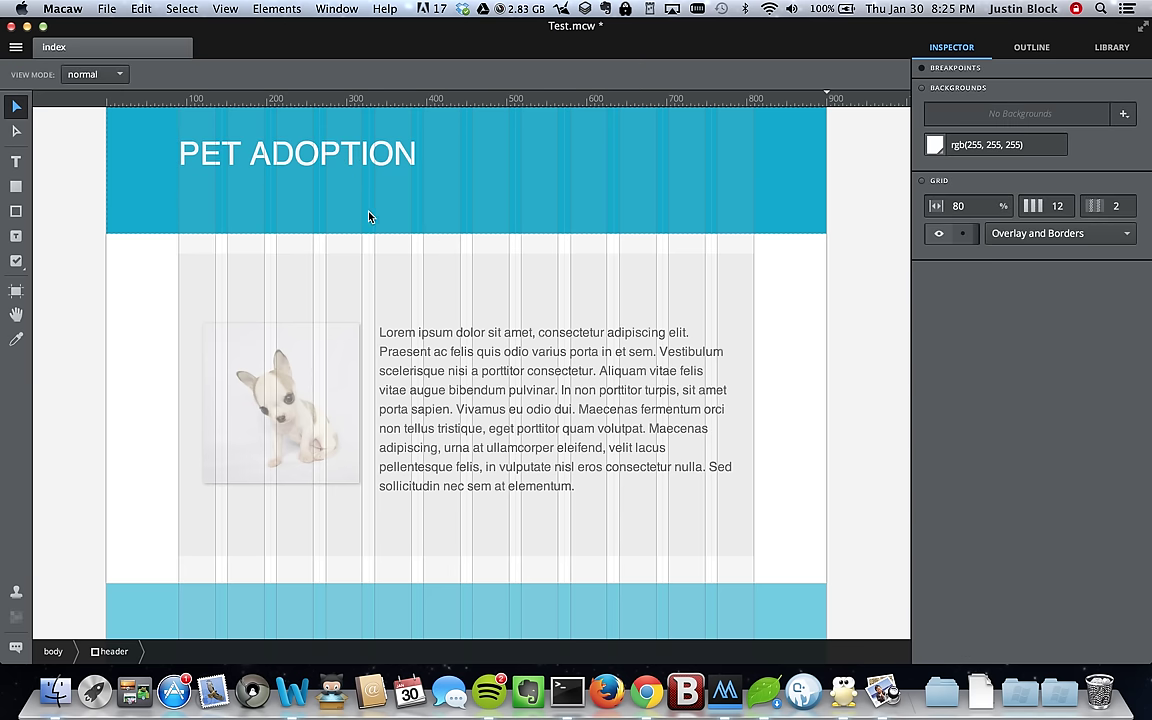
{"action": "left_click", "coordinate": [840, 258]}
{"action": "key", "text": "super+s"}
Step: Move the PET ADOPTION heading slightly down within the blue header and save the project
{"action": "left_click", "coordinate": [251, 168]}
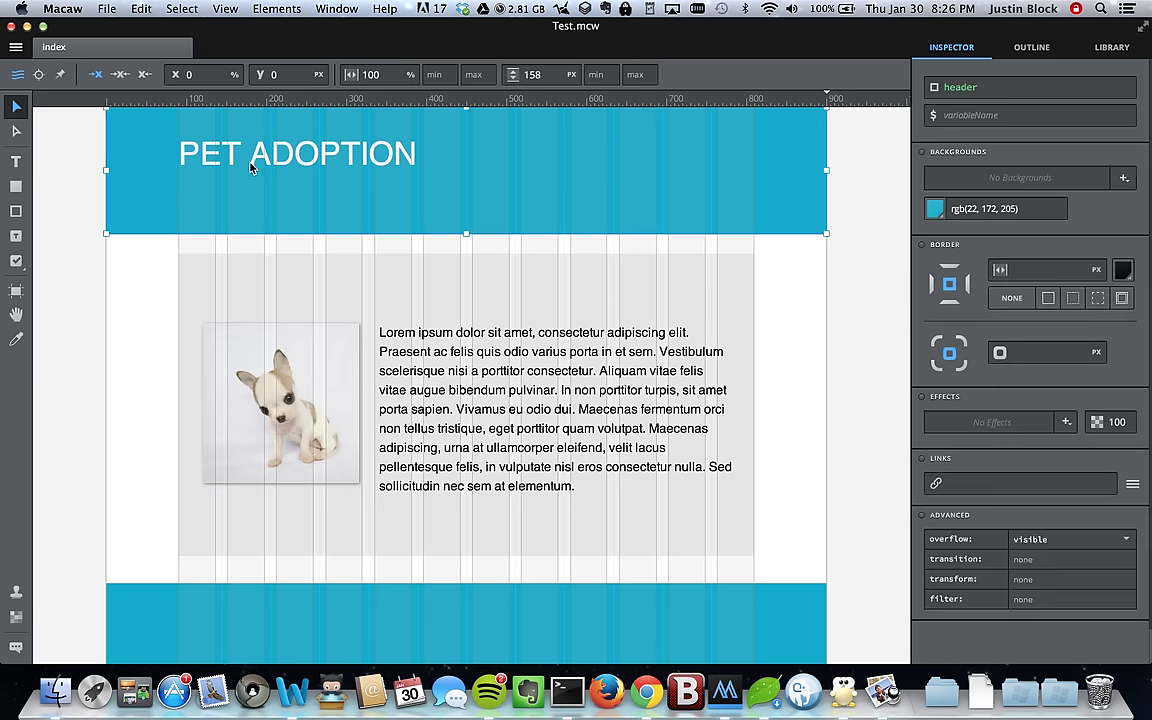
{"action": "left_click", "coordinate": [223, 145]}
{"action": "left_click_drag", "start_coordinate": [231, 172], "coordinate": [232, 175]}
{"action": "left_click", "coordinate": [77, 307]}
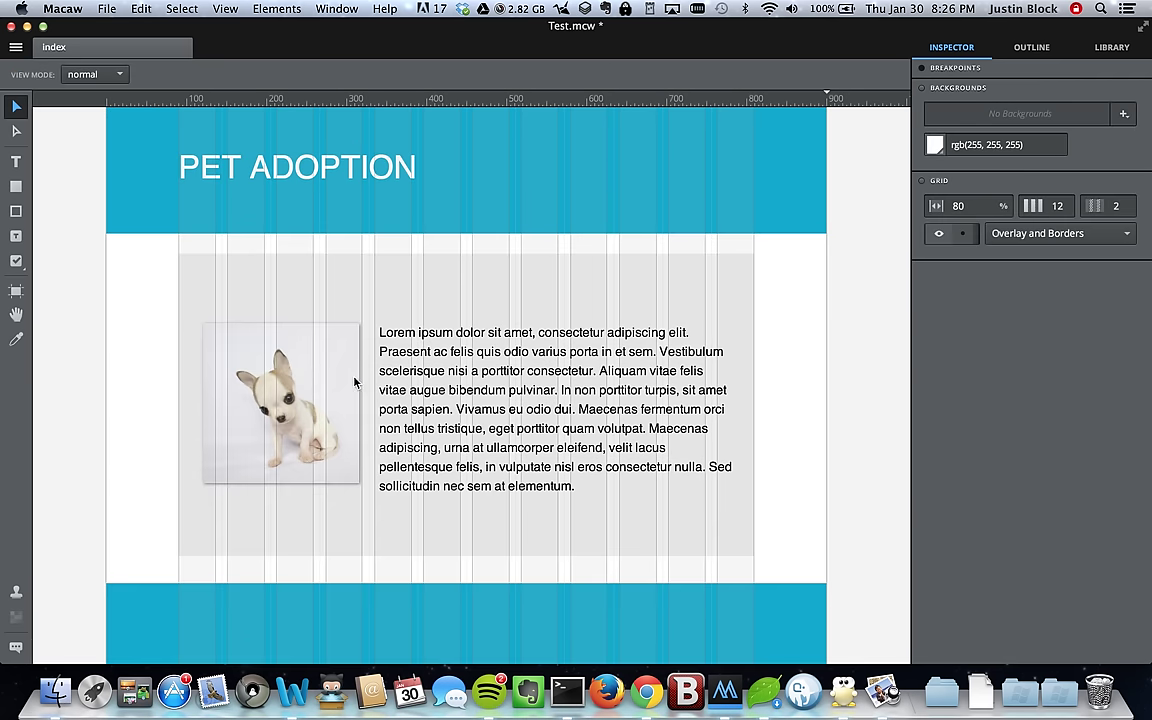
{"action": "key", "text": "super+s"}
Step: Preview index.html, check the image and selectable paragraph text, and close the preview
{"action": "key", "text": "super+r"}
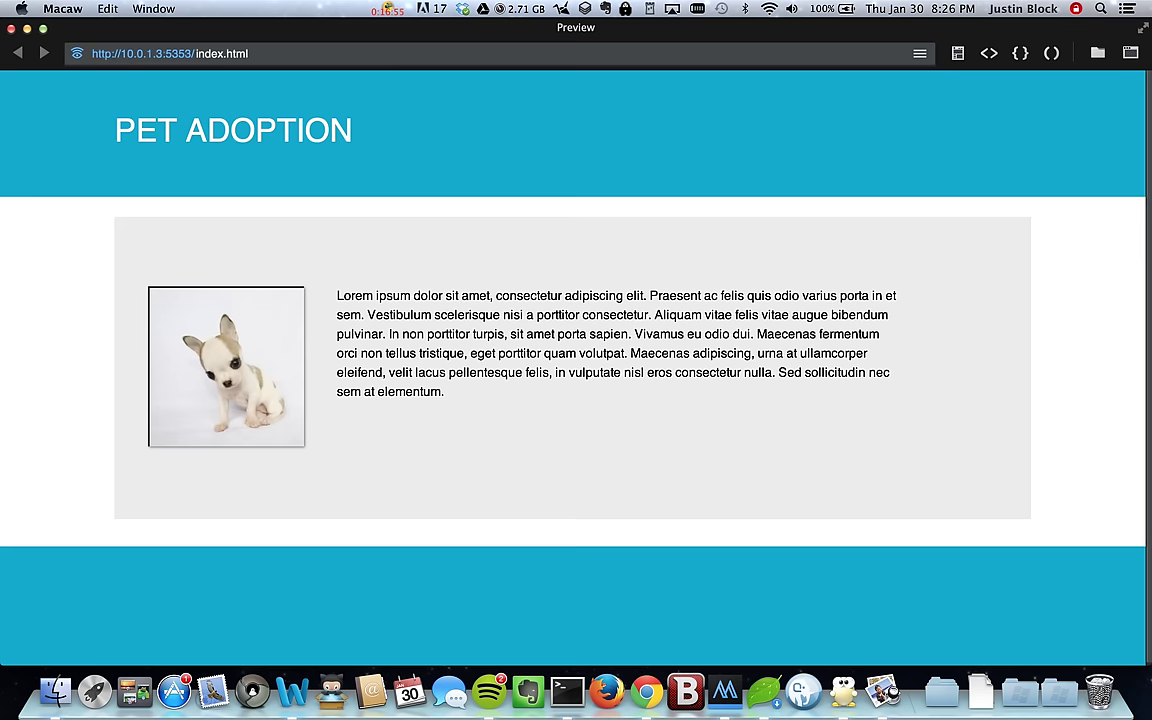
{"action": "left_click_drag", "start_coordinate": [195, 415], "coordinate": [342, 386]}
{"action": "left_click_drag", "start_coordinate": [428, 334], "coordinate": [513, 353]}
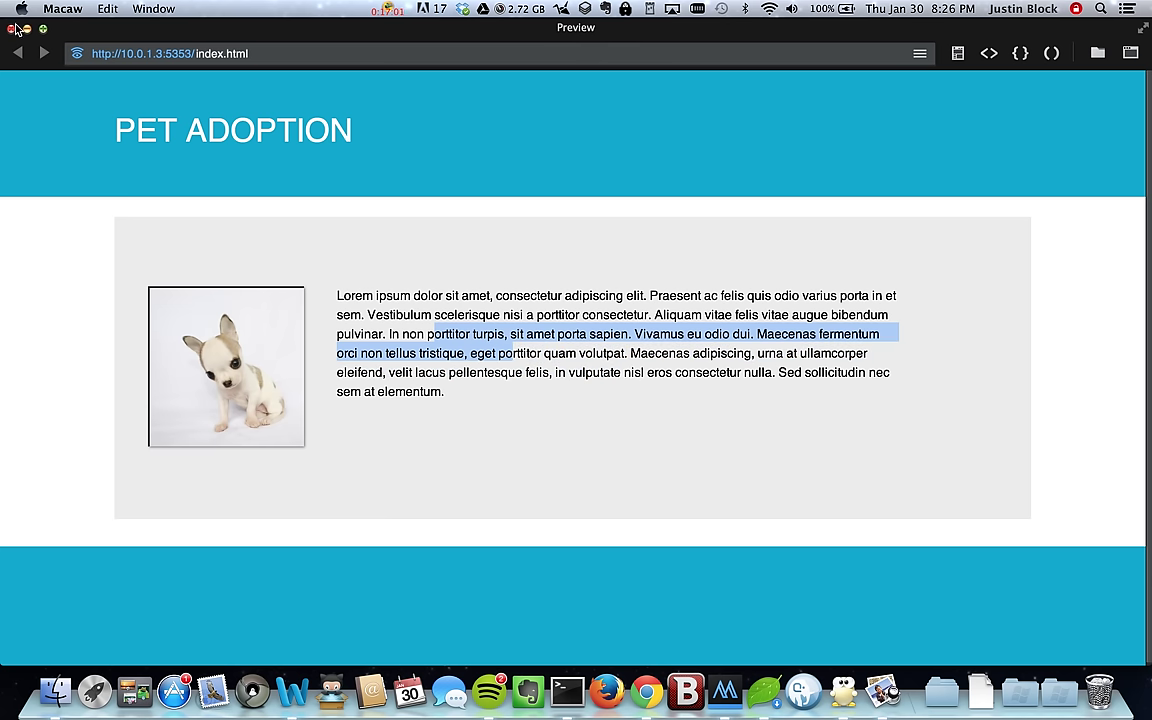
{"action": "left_click", "coordinate": [11, 29]}
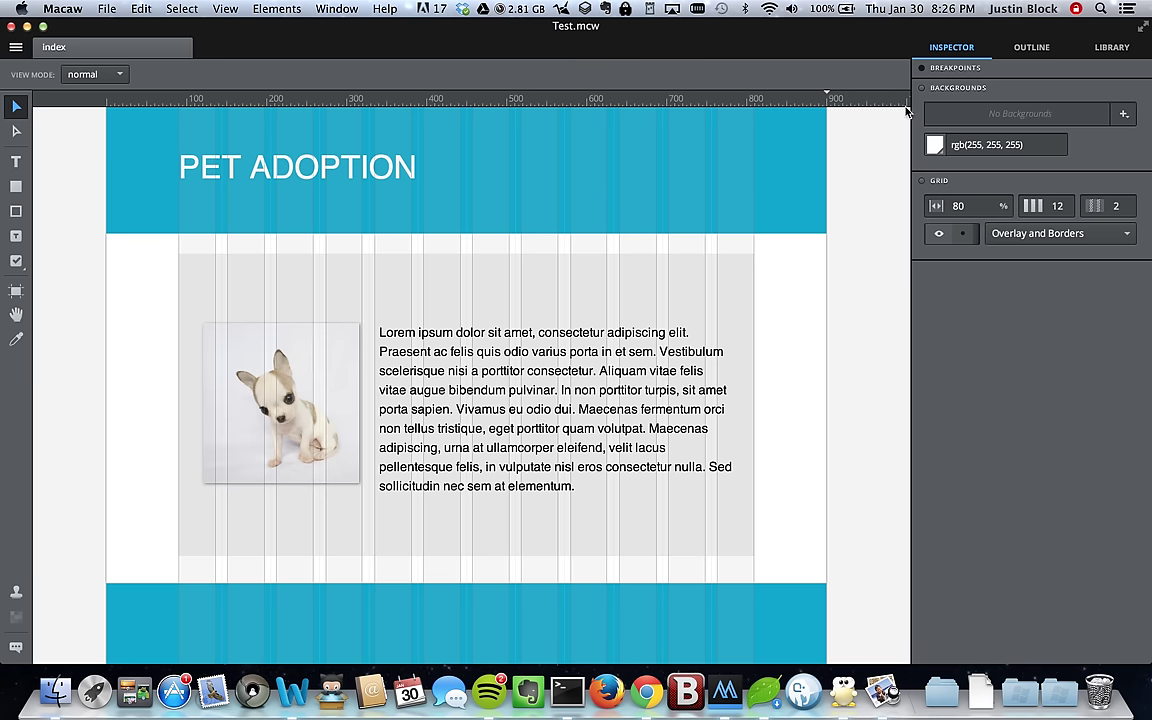
Step: Draw a rectangle about 31.96% wide and 41 px high below the paragraph, at about X 29.6%, Y 505 px
{"action": "left_click", "coordinate": [370, 318]}
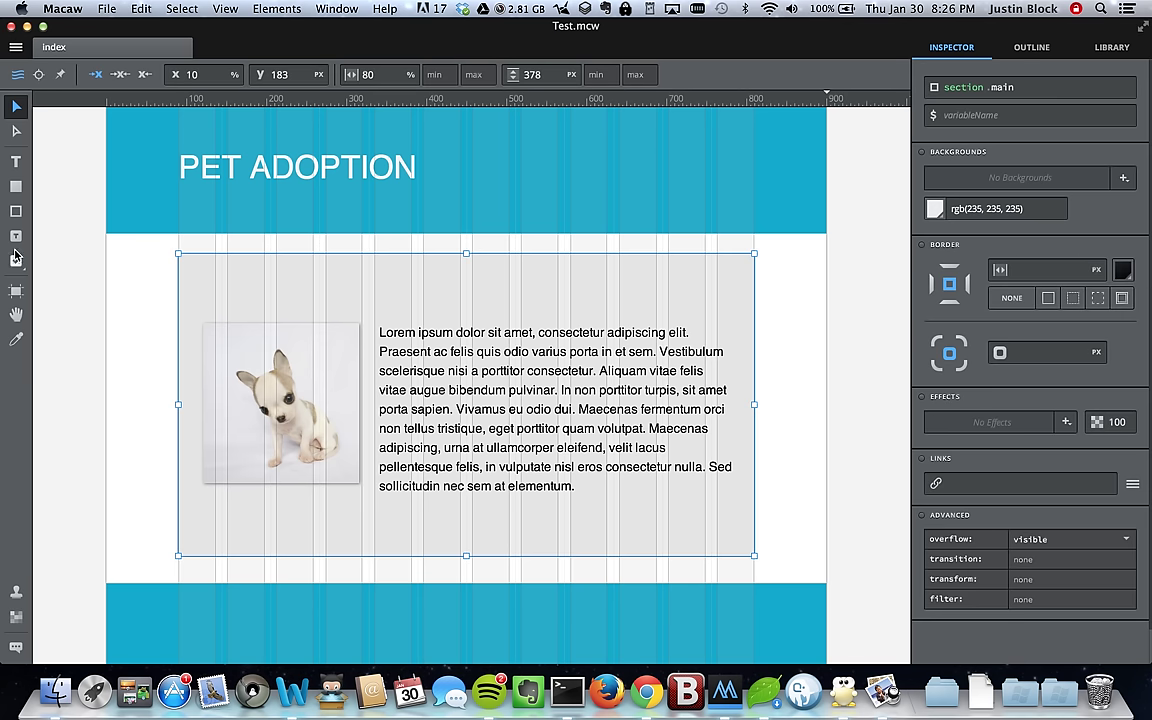
{"action": "left_click", "coordinate": [16, 188]}
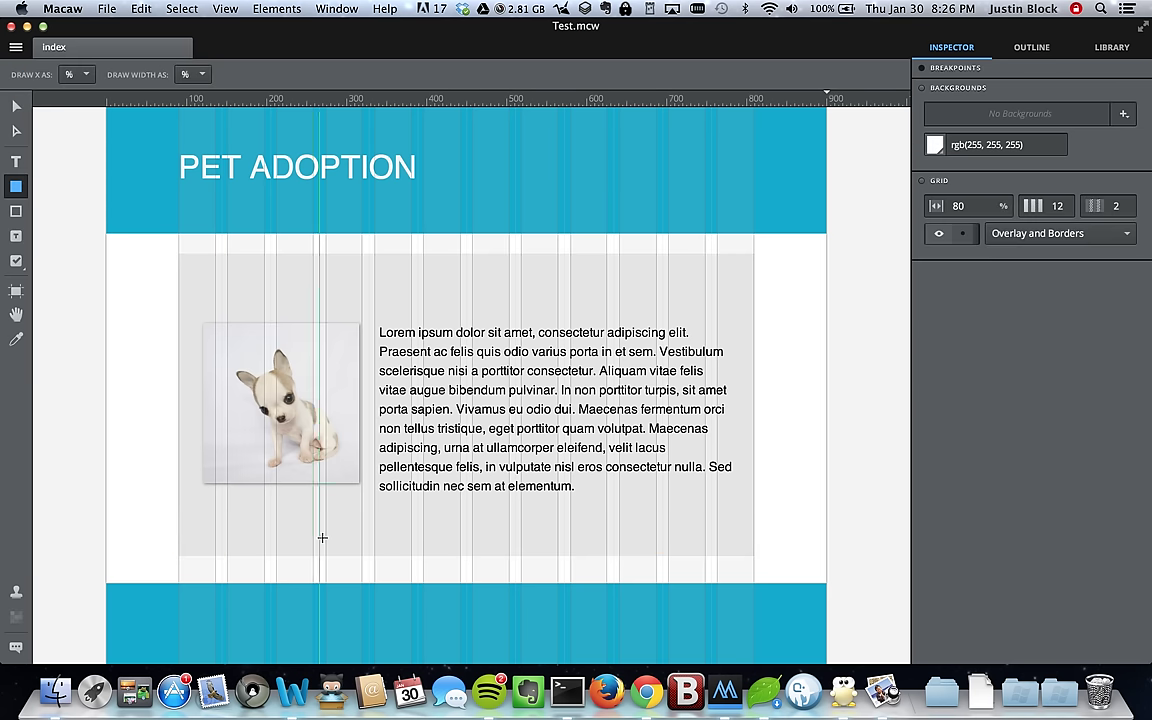
{"action": "mouse_move", "coordinate": [316, 512]}
{"action": "left_mouse_down"}
{"action": "mouse_move", "coordinate": [373, 532]}
{"action": "mouse_move", "coordinate": [551, 545]}
{"action": "left_mouse_up"}
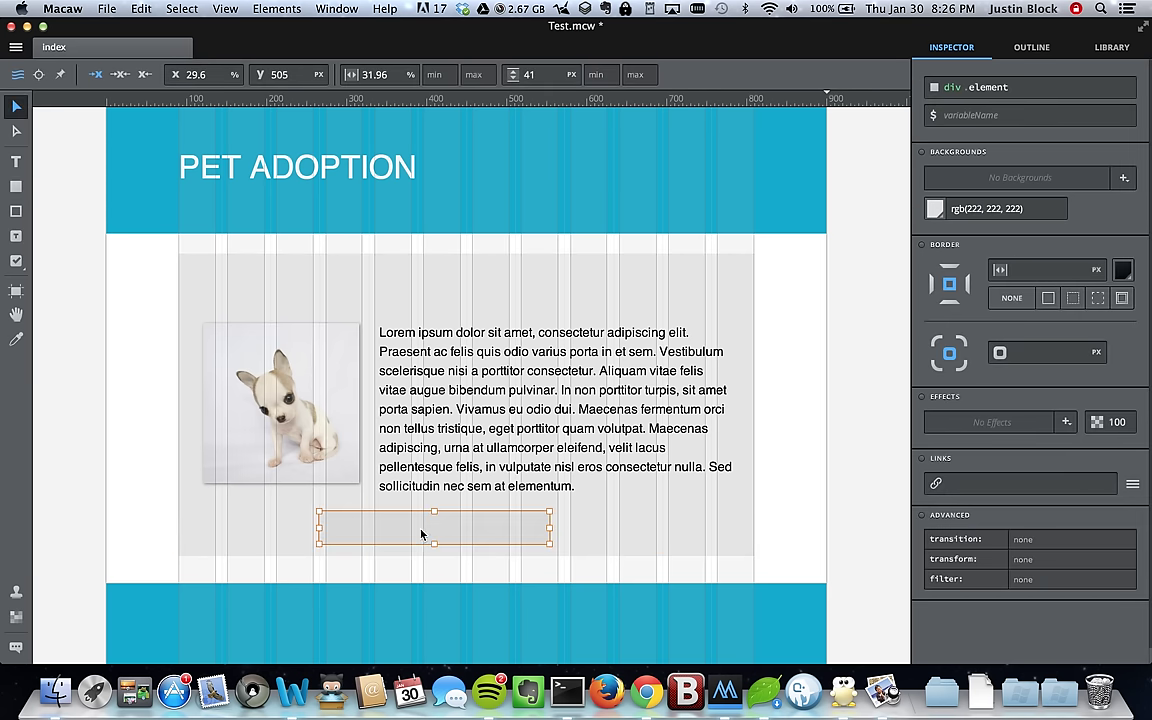
Step: Fill the new rectangle with orange, rgb(214, 83, 18)
{"action": "left_click", "coordinate": [935, 208]}
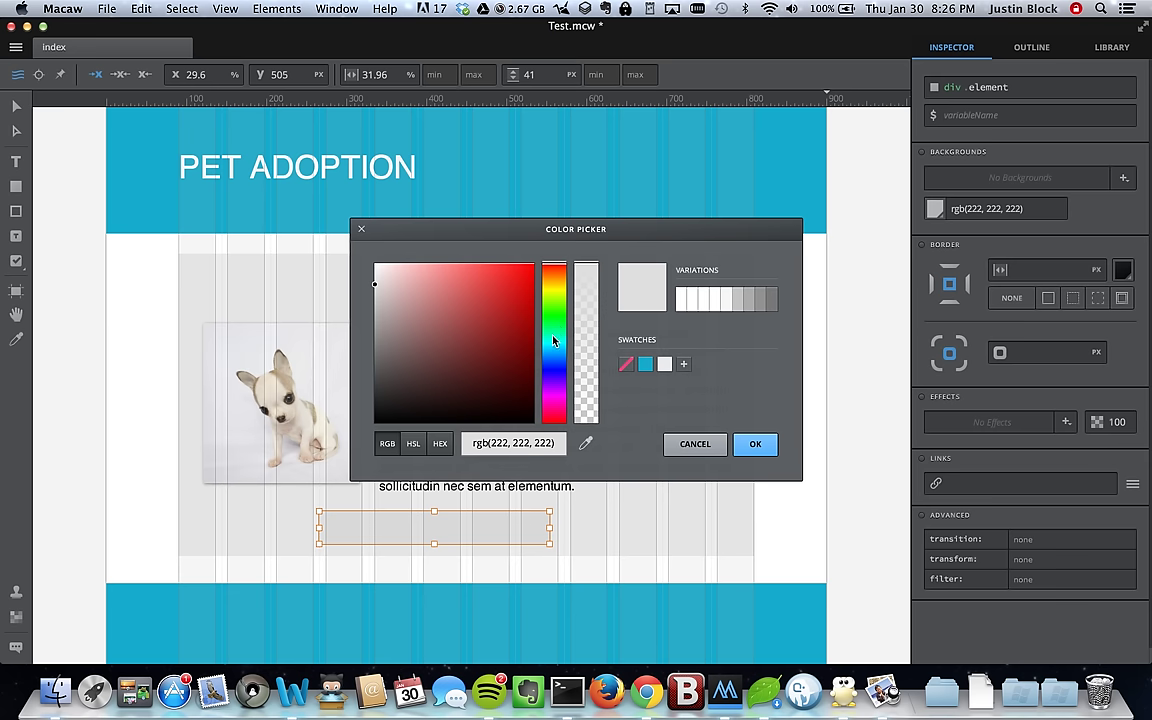
{"action": "left_click", "coordinate": [554, 318]}
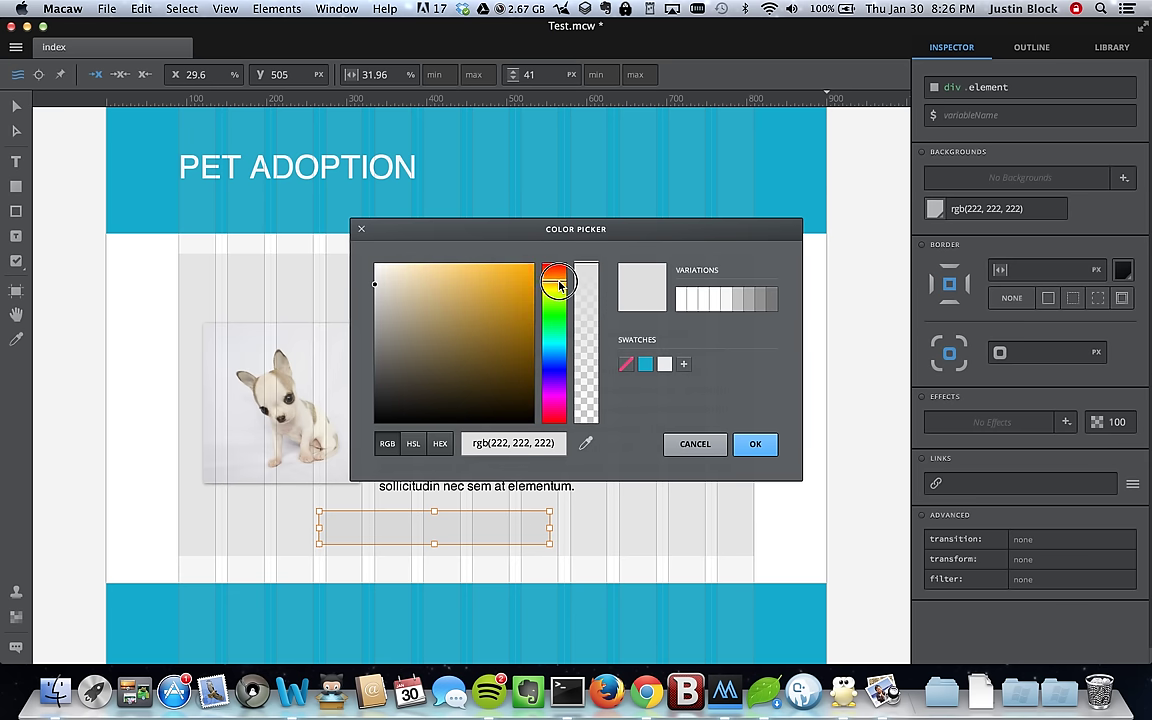
{"action": "left_click", "coordinate": [520, 292]}
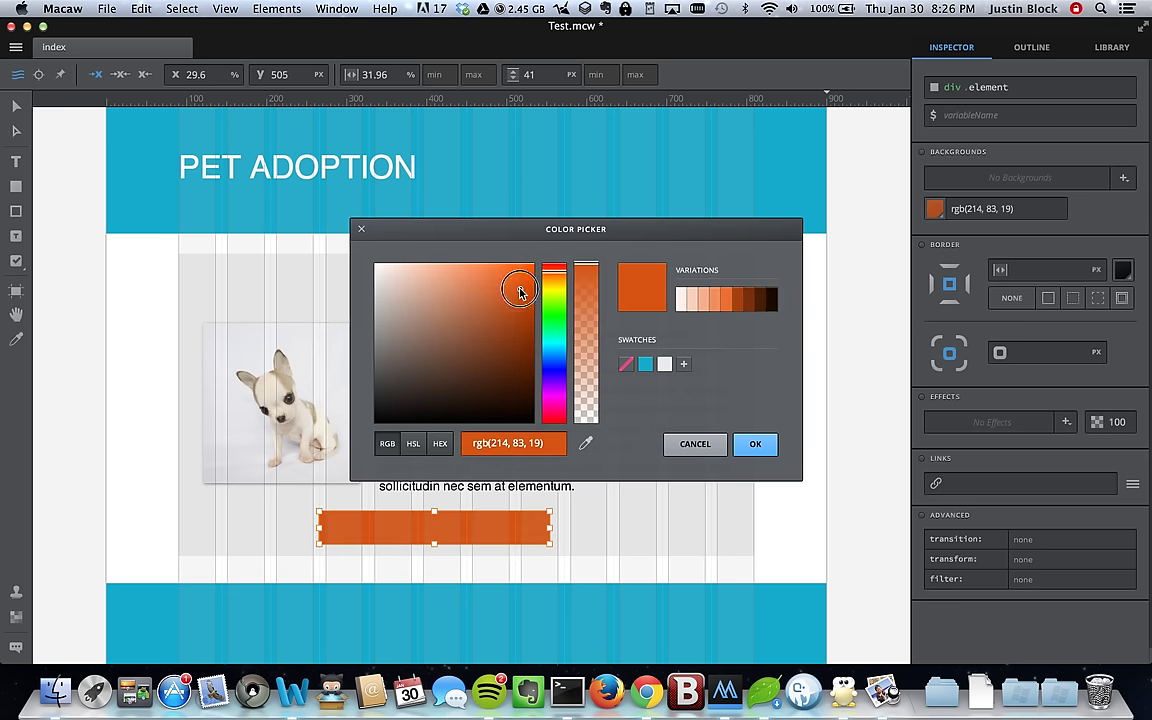
{"action": "left_click", "coordinate": [762, 445]}
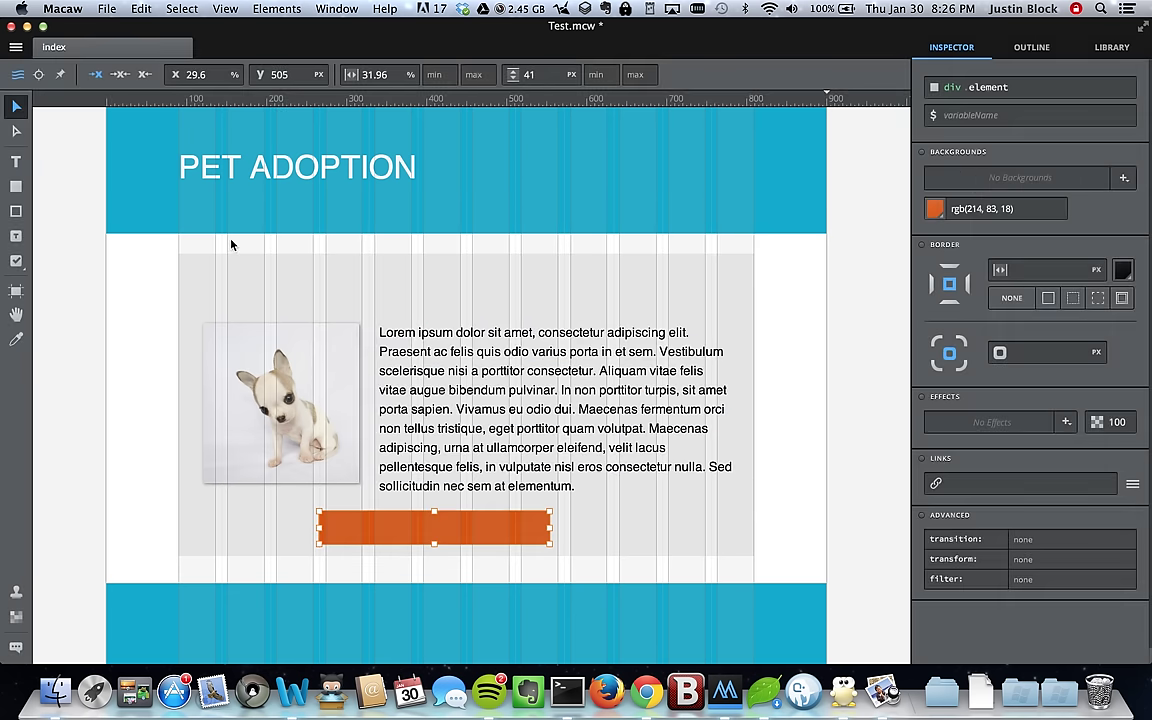
Step: Add a text box about 20.91% wide on the orange rectangle, reading "Adopt Me!"
{"action": "left_click", "coordinate": [17, 163]}
{"action": "left_click", "coordinate": [358, 522]}
{"action": "left_click_drag", "start_coordinate": [387, 530], "coordinate": [509, 537]}
{"action": "type", "text": "Adopt me"}
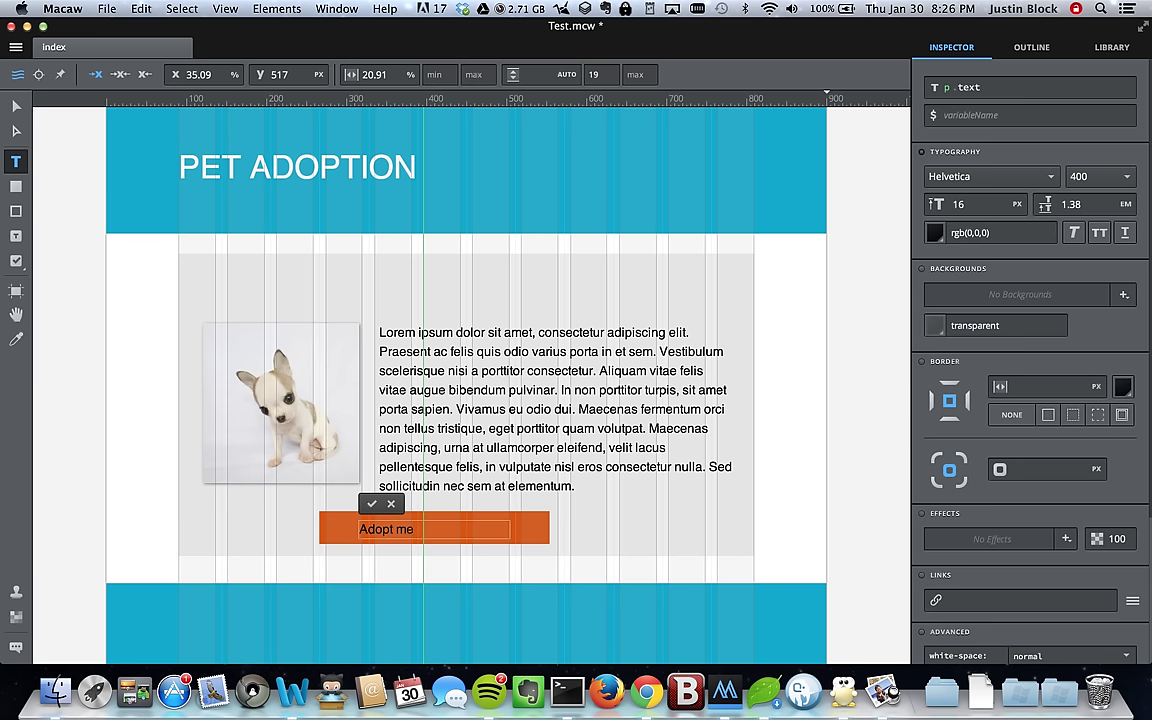
{"action": "type", "text": "me!"}
Step: Set the Adopt Me! label's text color to white, rgb(255, 255, 255), keeping its mixed-case lettering
{"action": "key", "text": "super+a"}
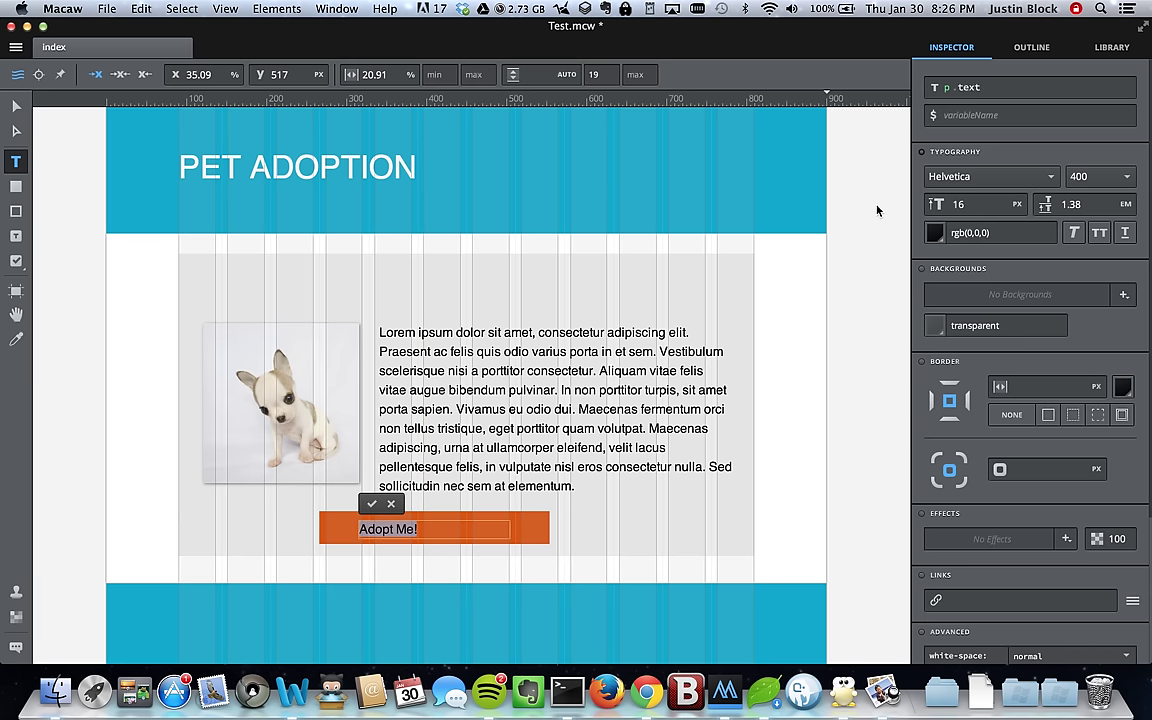
{"action": "left_click", "coordinate": [1099, 232]}
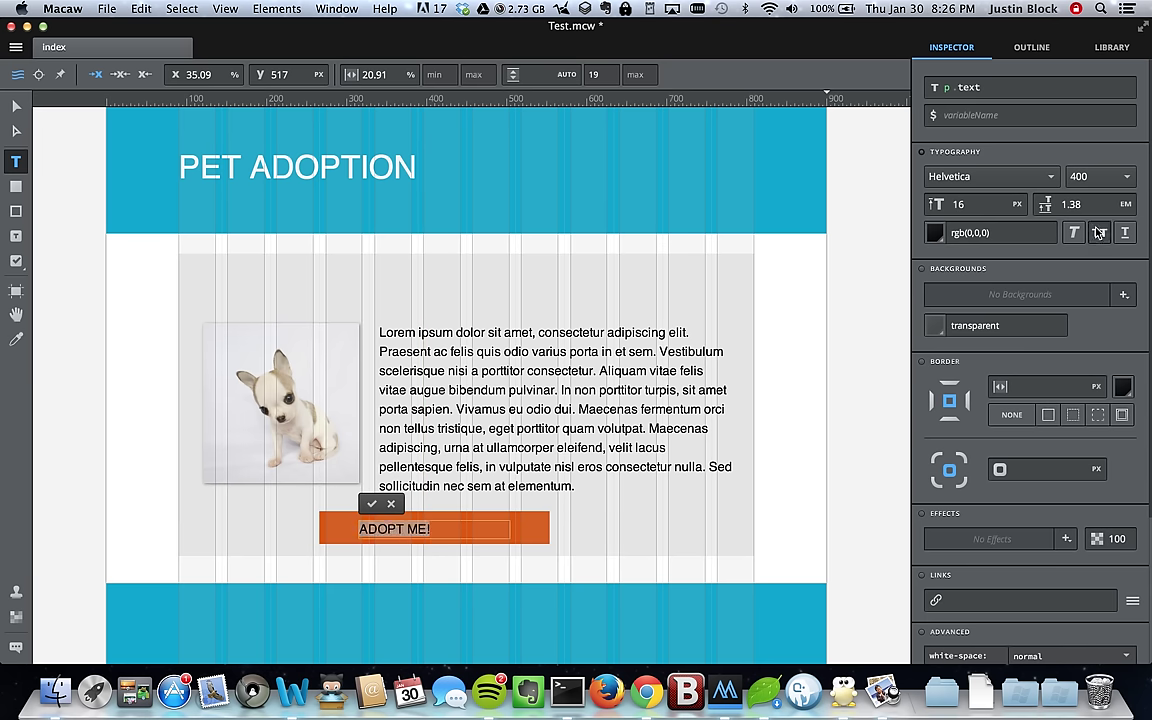
{"action": "left_click", "coordinate": [1099, 232]}
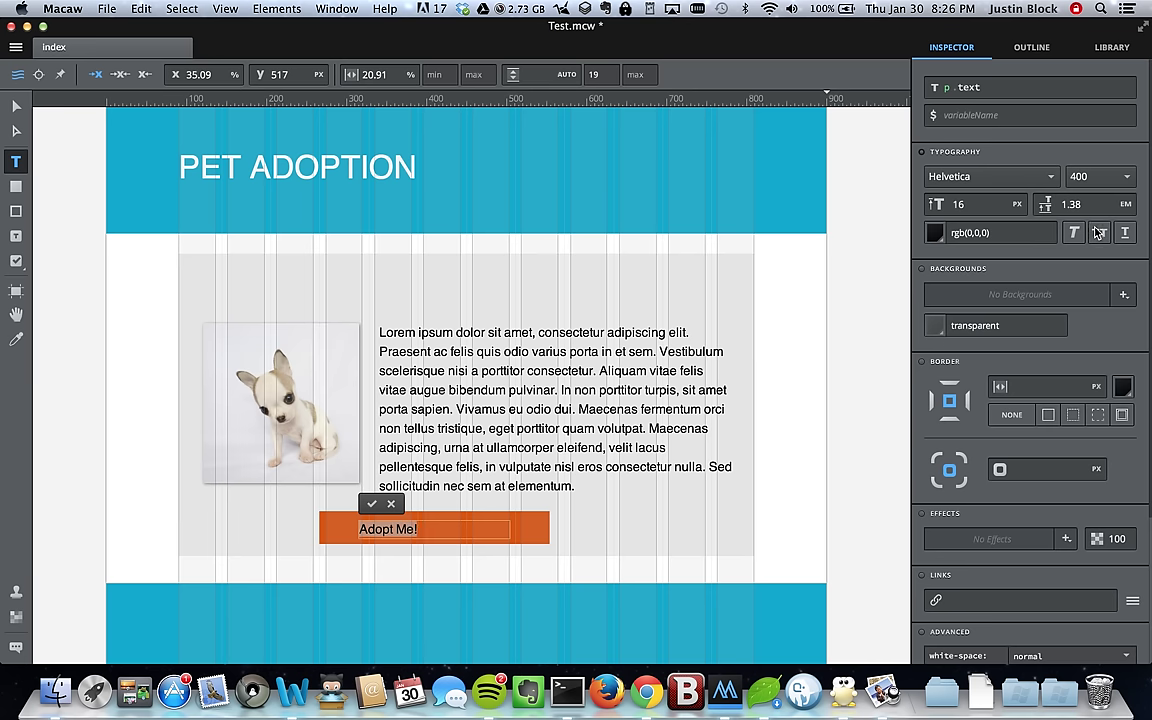
{"action": "left_click", "coordinate": [934, 233]}
{"action": "left_click", "coordinate": [375, 265]}
{"action": "left_click", "coordinate": [770, 452]}
Step: Set the Adopt Me! label's font size to 20 px and move it to about X 38.87%, Y 512 px
{"action": "left_click", "coordinate": [1010, 203]}
{"action": "type", "text": "20"}
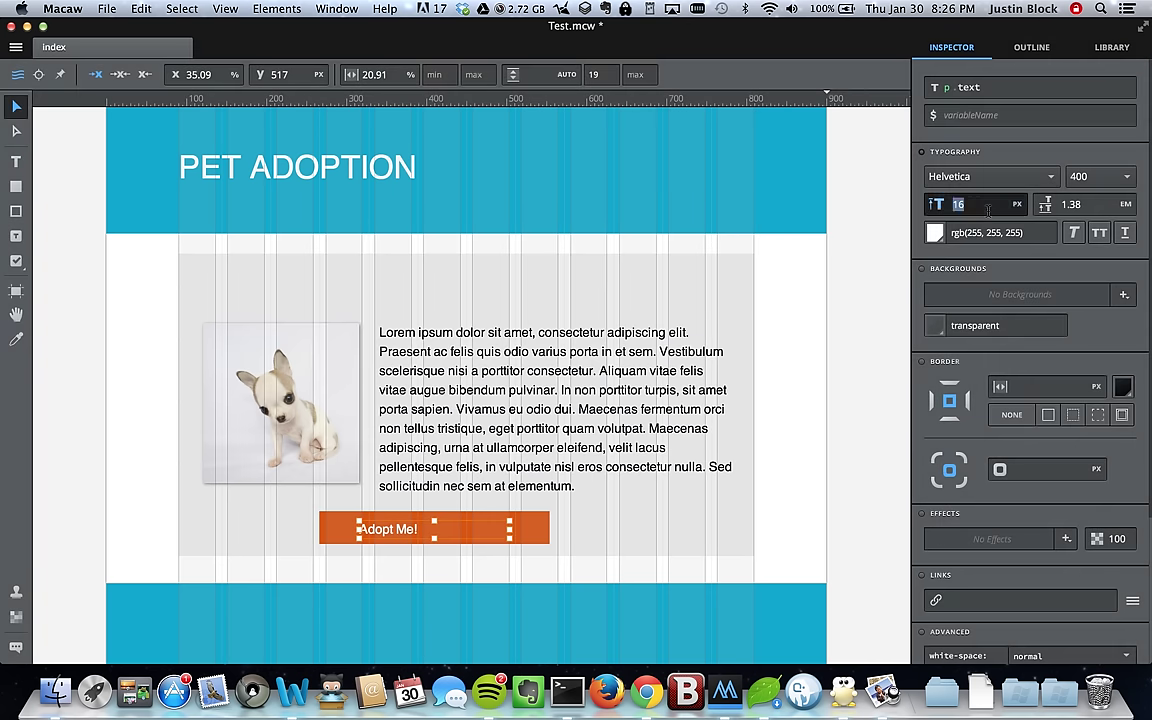
{"action": "key", "text": "Return"}
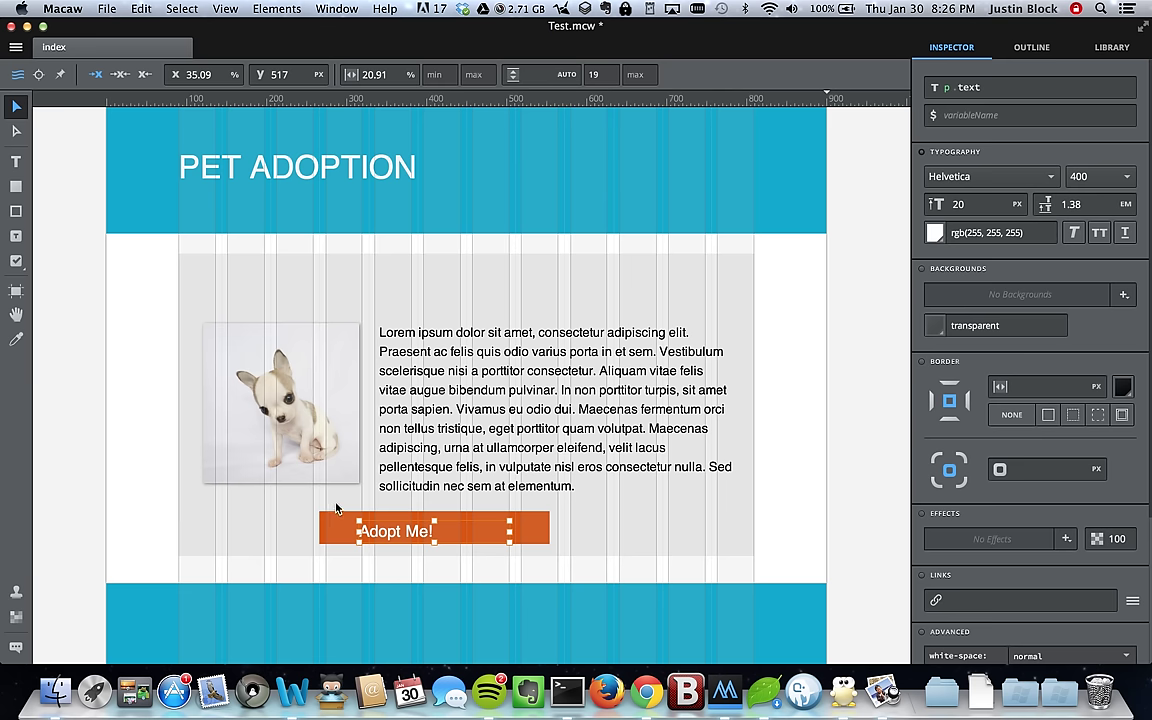
{"action": "left_click_drag", "start_coordinate": [392, 540], "coordinate": [419, 530]}
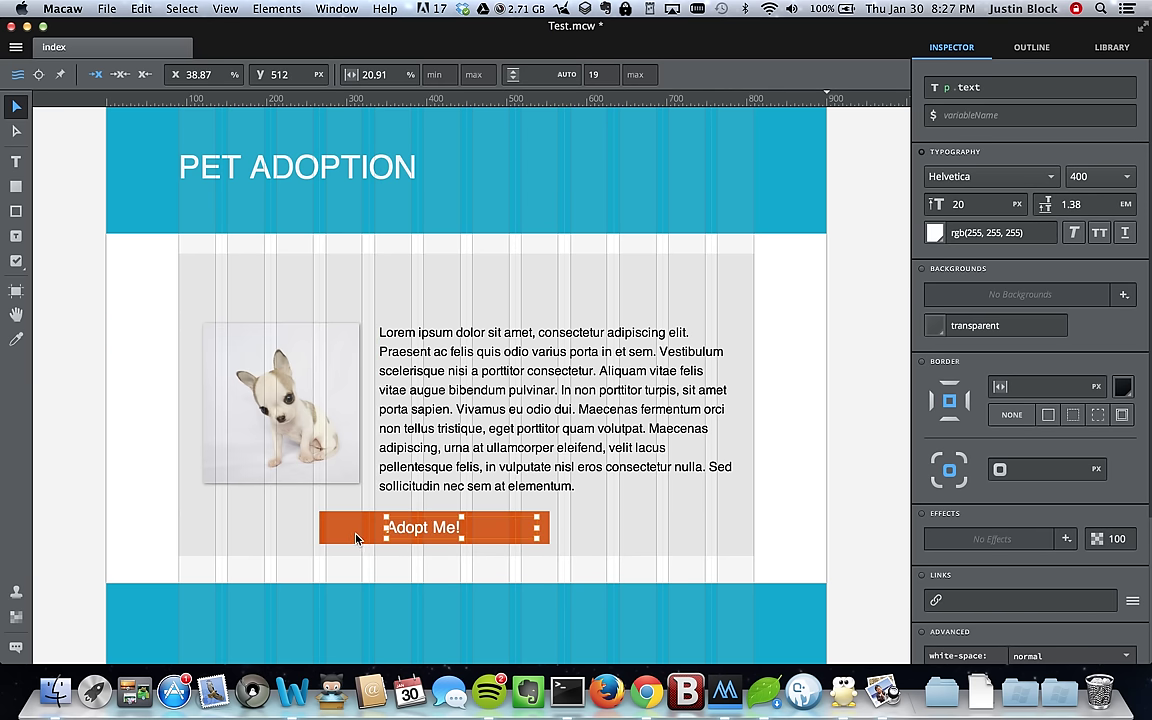
{"action": "left_click", "coordinate": [442, 516], "text": "shift"}
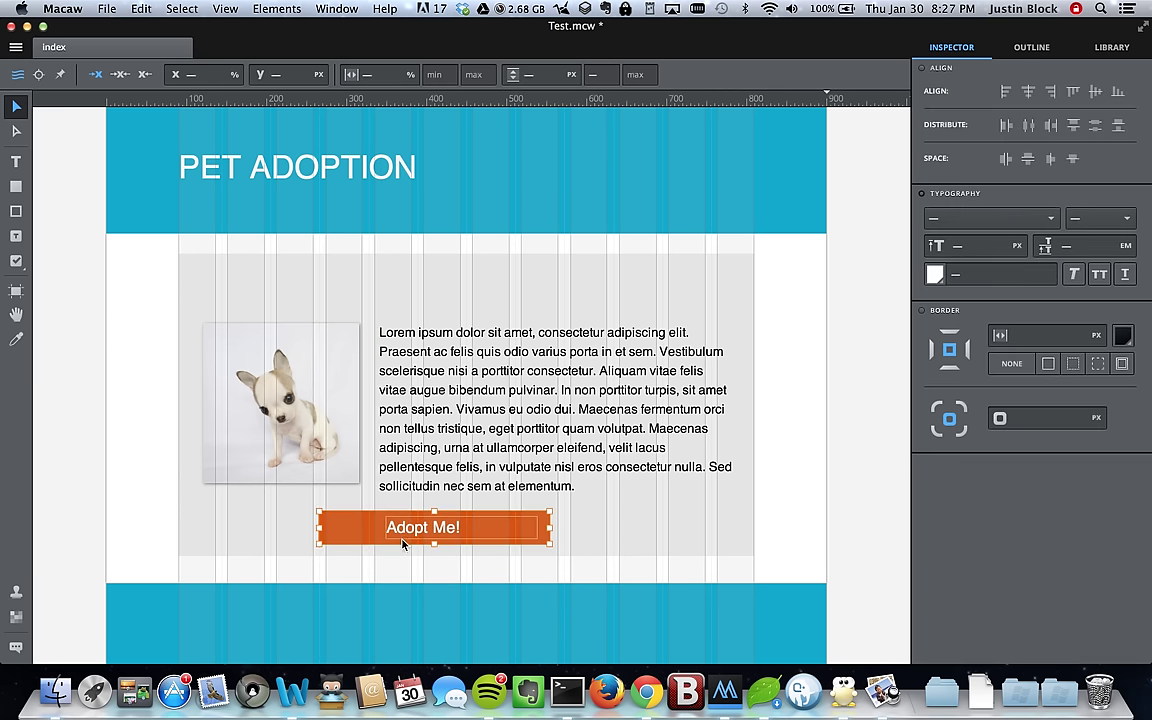
{"action": "left_click", "coordinate": [614, 534]}
{"action": "left_click", "coordinate": [422, 530]}
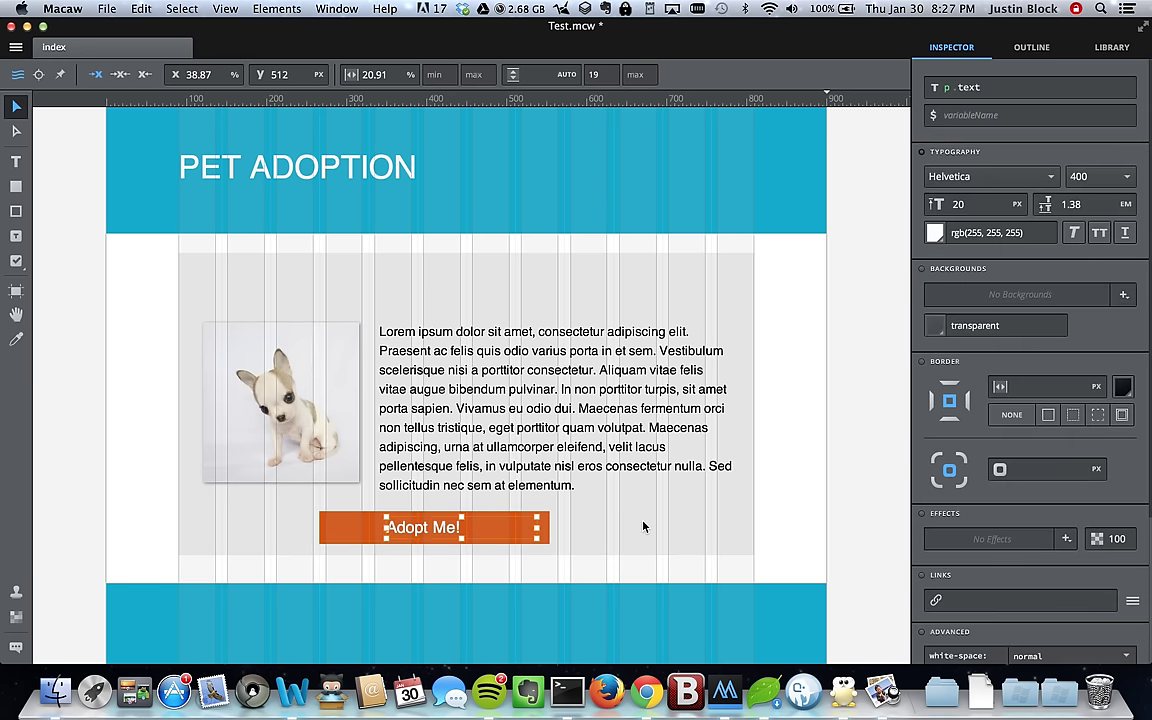
{"action": "key", "text": "BackSpace"}
{"action": "key", "text": "super+z"}
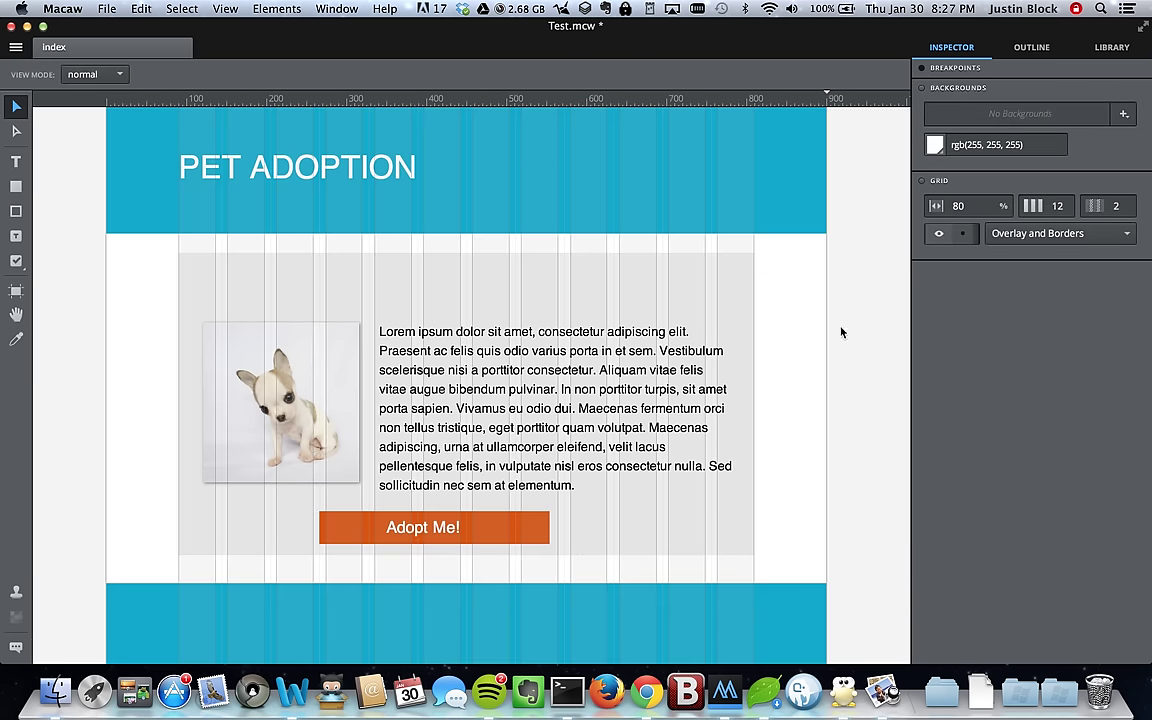
Step: Move the Adopt Me! label and the orange rectangle into section.main in the element hierarchy, below the adopt-me image
{"action": "left_click", "coordinate": [1031, 47]}
{"action": "left_click", "coordinate": [995, 124]}
{"action": "left_click_drag", "start_coordinate": [1003, 103], "coordinate": [1035, 252]}
{"action": "left_click", "coordinate": [846, 454]}
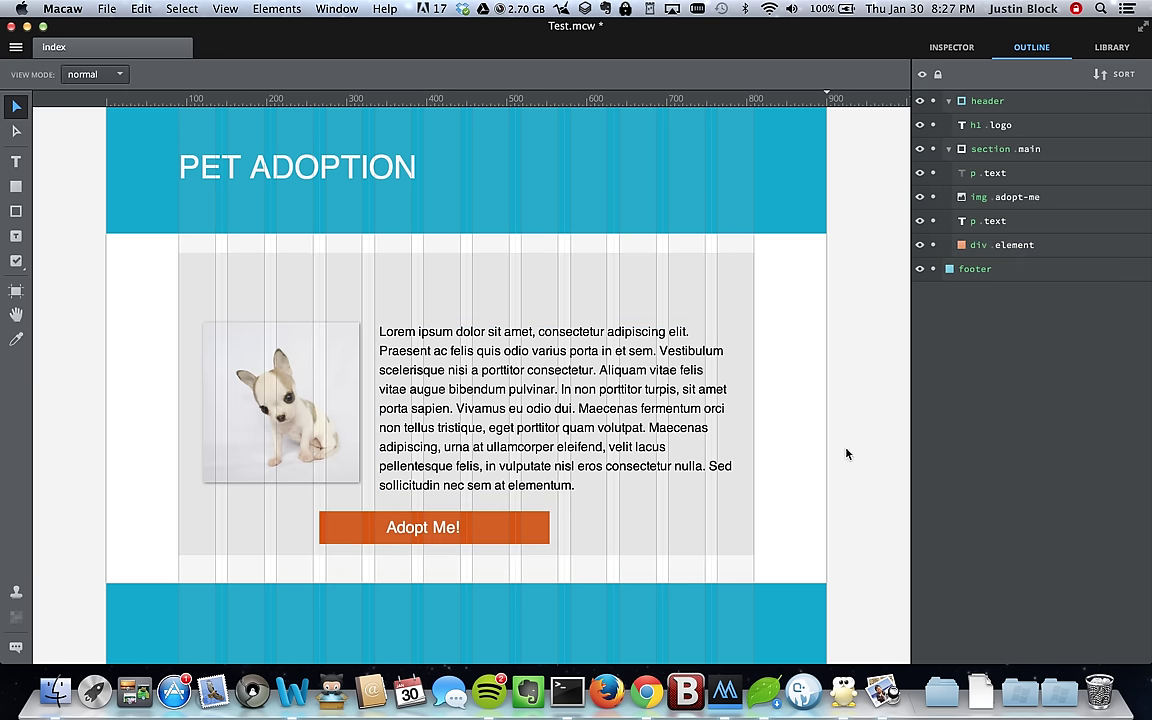
Step: Align the Adopt Me! text box and the orange rectangle on their horizontal centers
{"action": "left_click", "coordinate": [449, 530]}
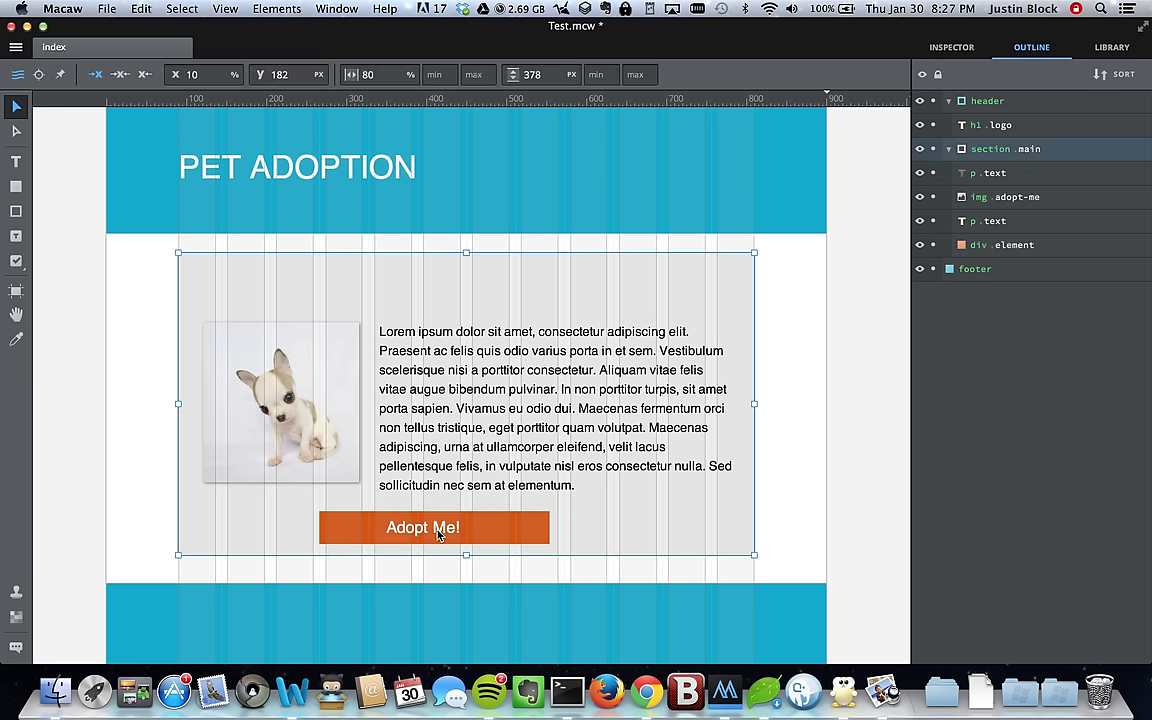
{"action": "double_click", "coordinate": [440, 527]}
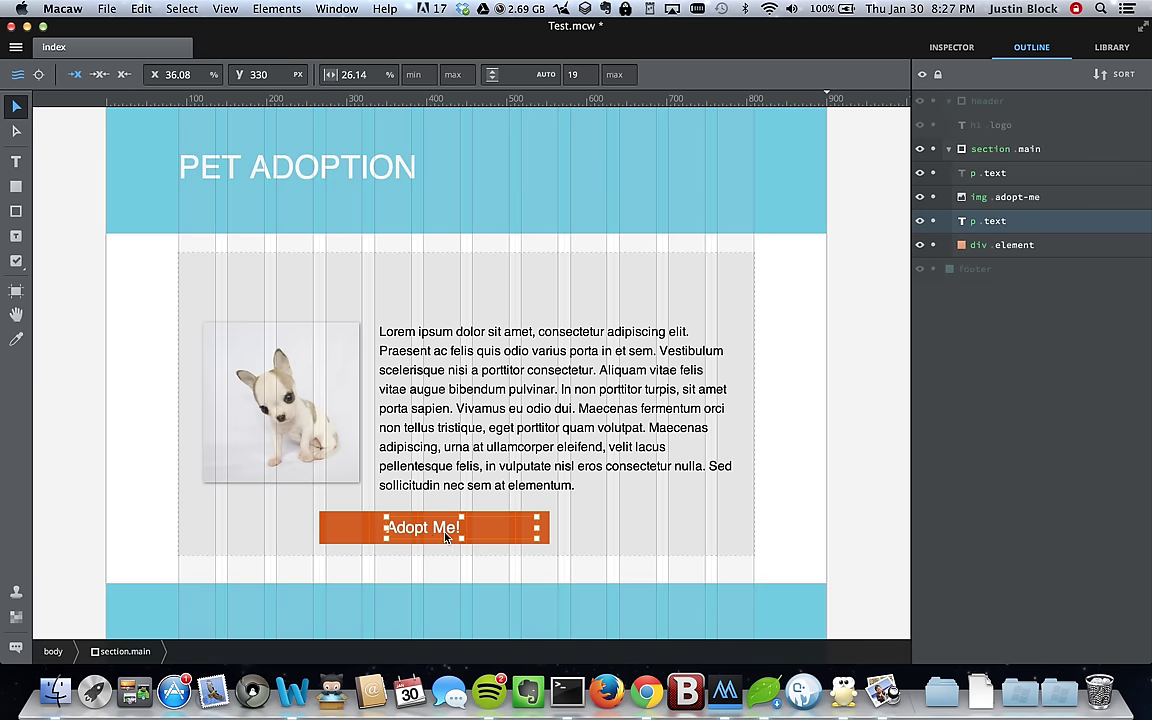
{"action": "left_click", "coordinate": [993, 247], "text": "shift"}
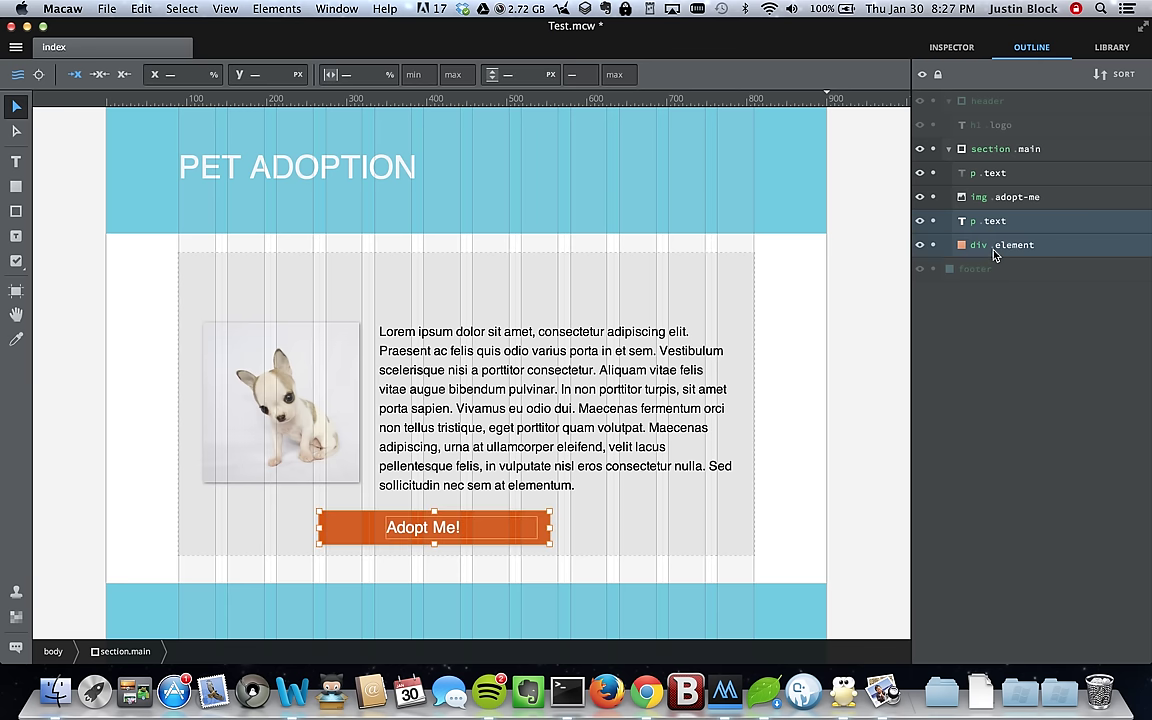
{"action": "left_click", "coordinate": [955, 47]}
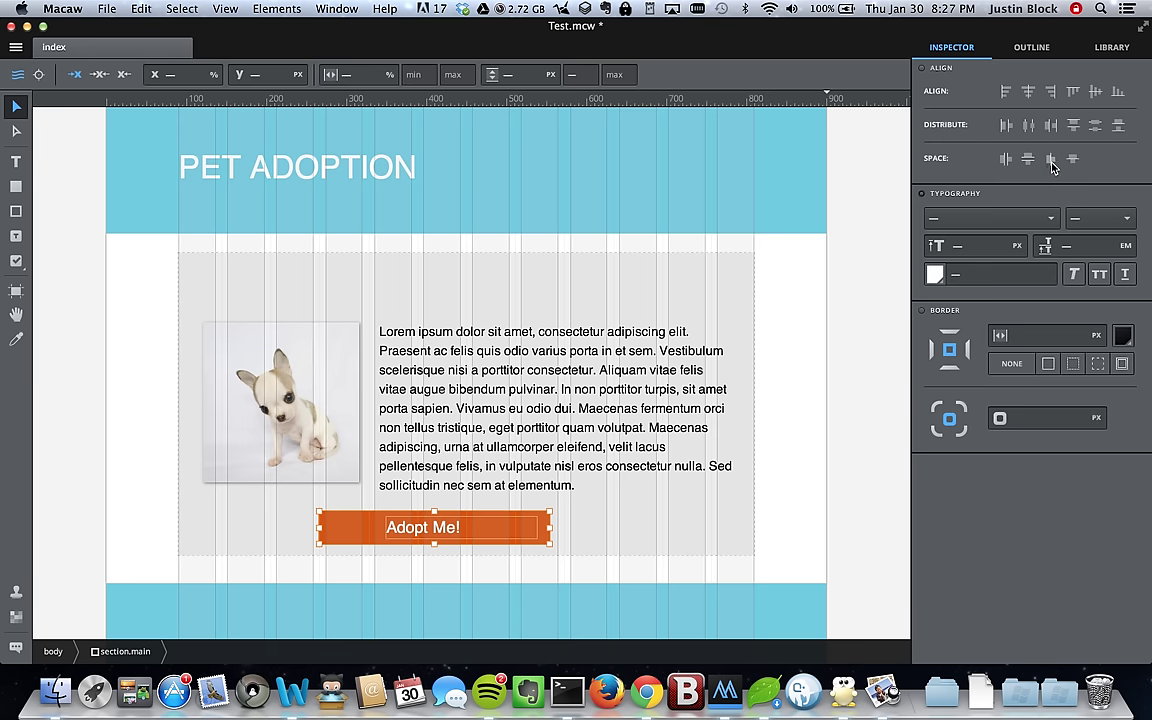
{"action": "left_click", "coordinate": [1028, 91]}
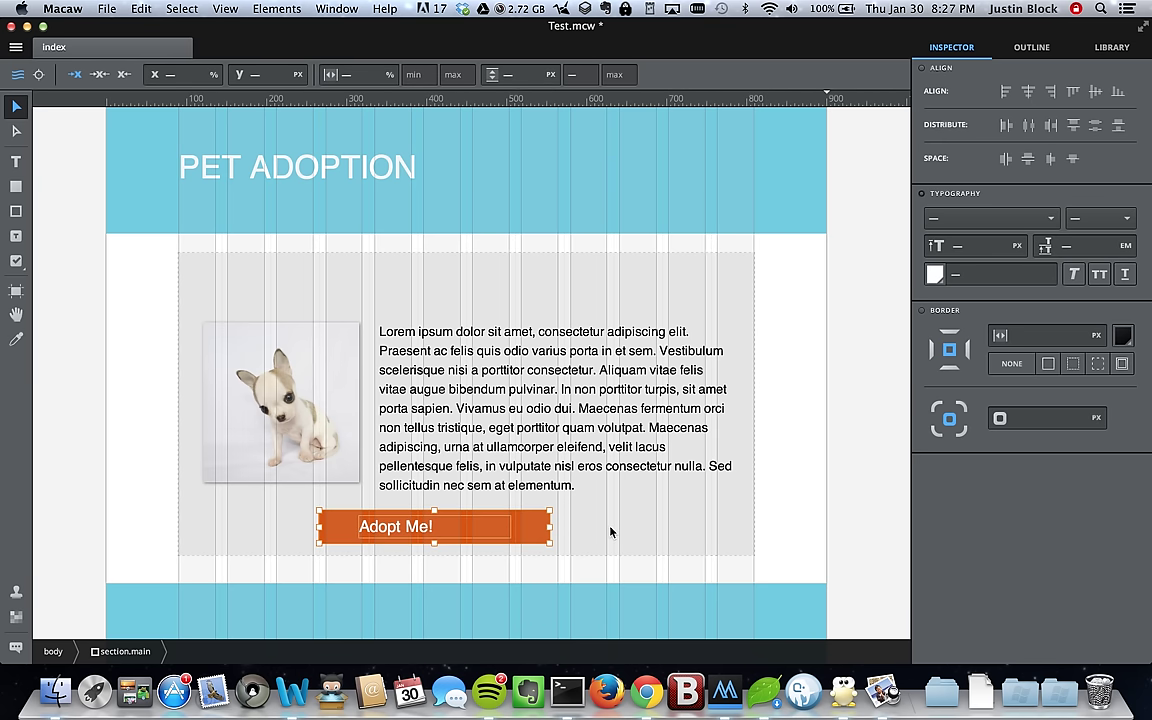
{"action": "left_click", "coordinate": [822, 517]}
Step: Narrow the Adopt Me! text box from its far end so that it closely fits the label's text
{"action": "left_click", "coordinate": [1031, 47]}
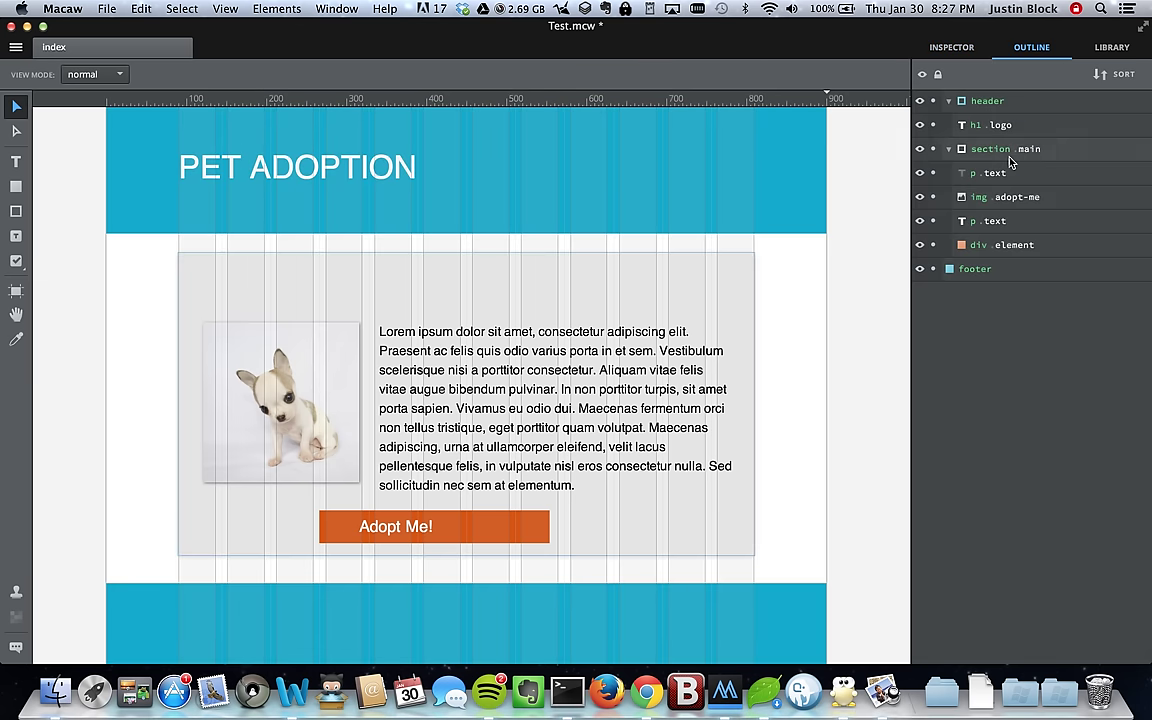
{"action": "left_click", "coordinate": [1014, 245]}
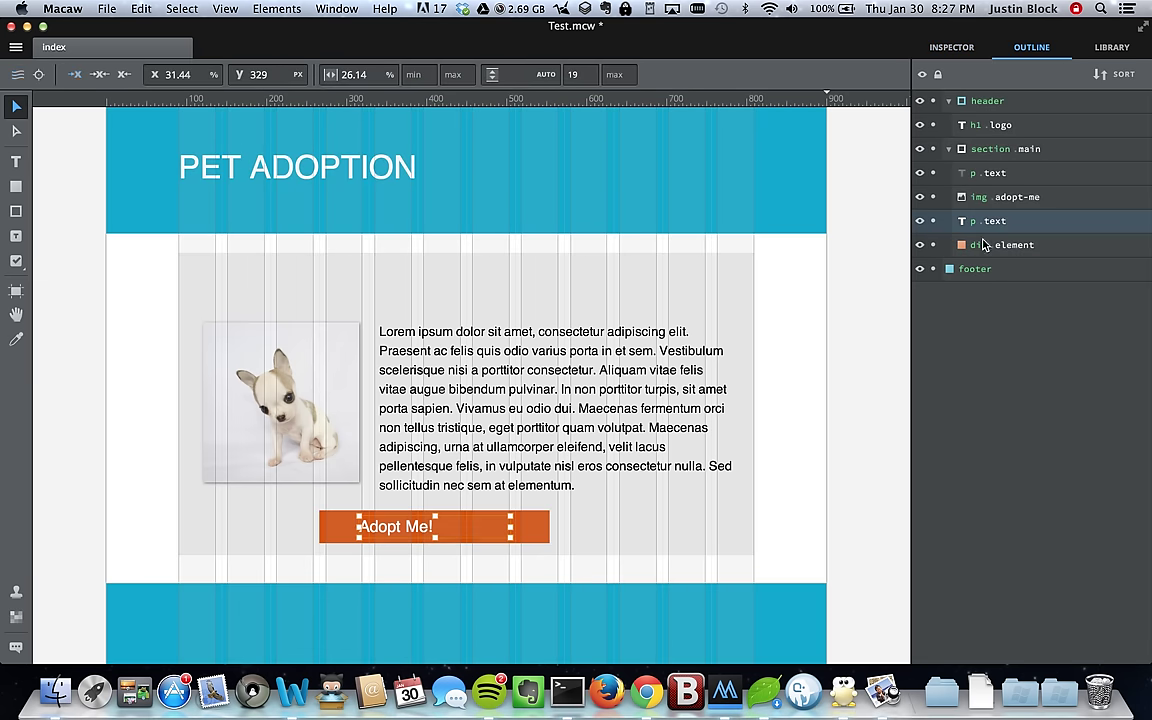
{"action": "left_click", "coordinate": [661, 489]}
{"action": "left_click", "coordinate": [527, 527]}
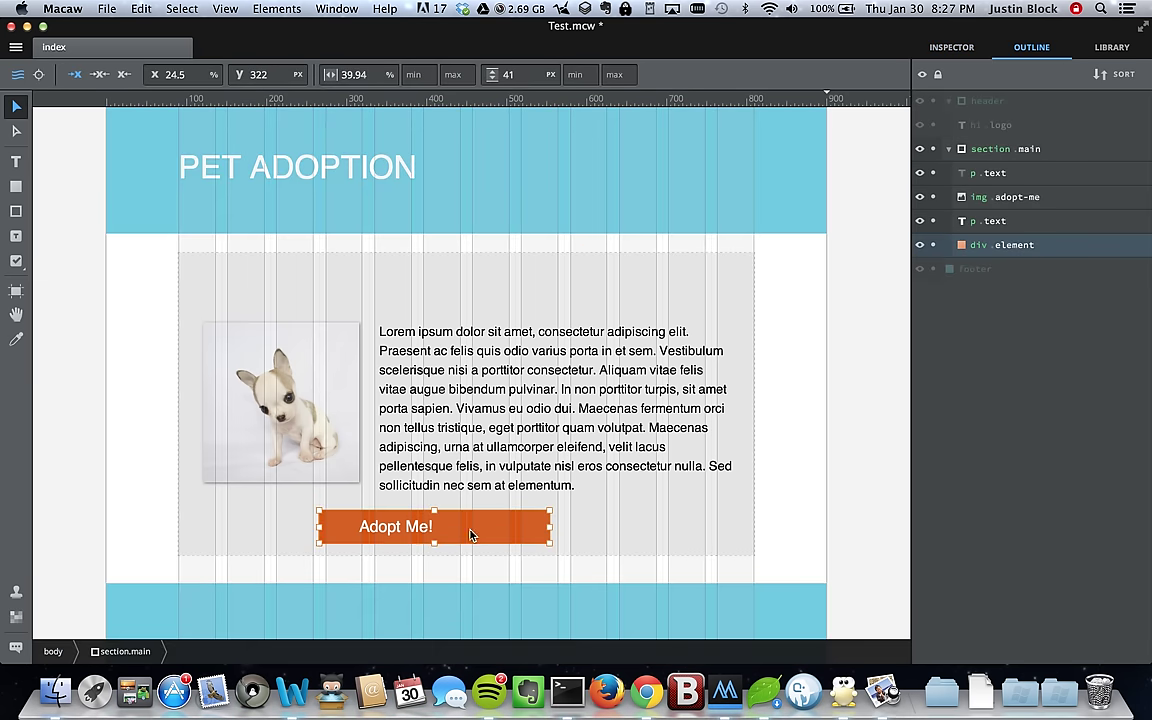
{"action": "double_click", "coordinate": [419, 527]}
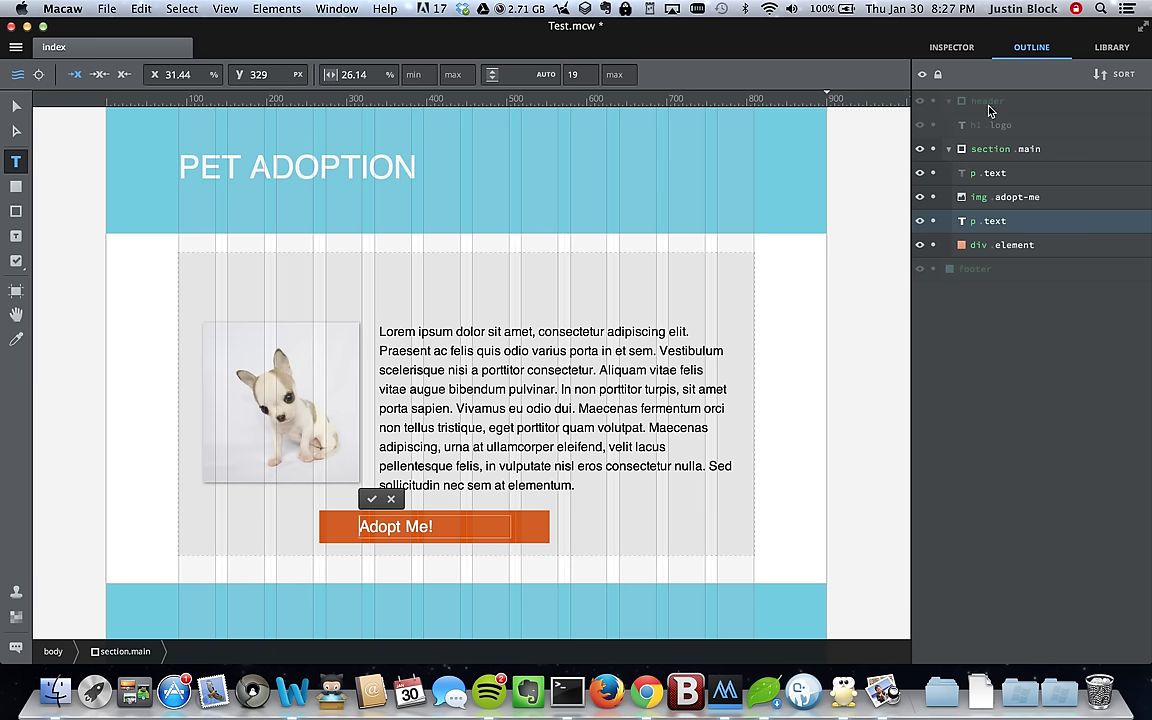
{"action": "key", "text": "Escape"}
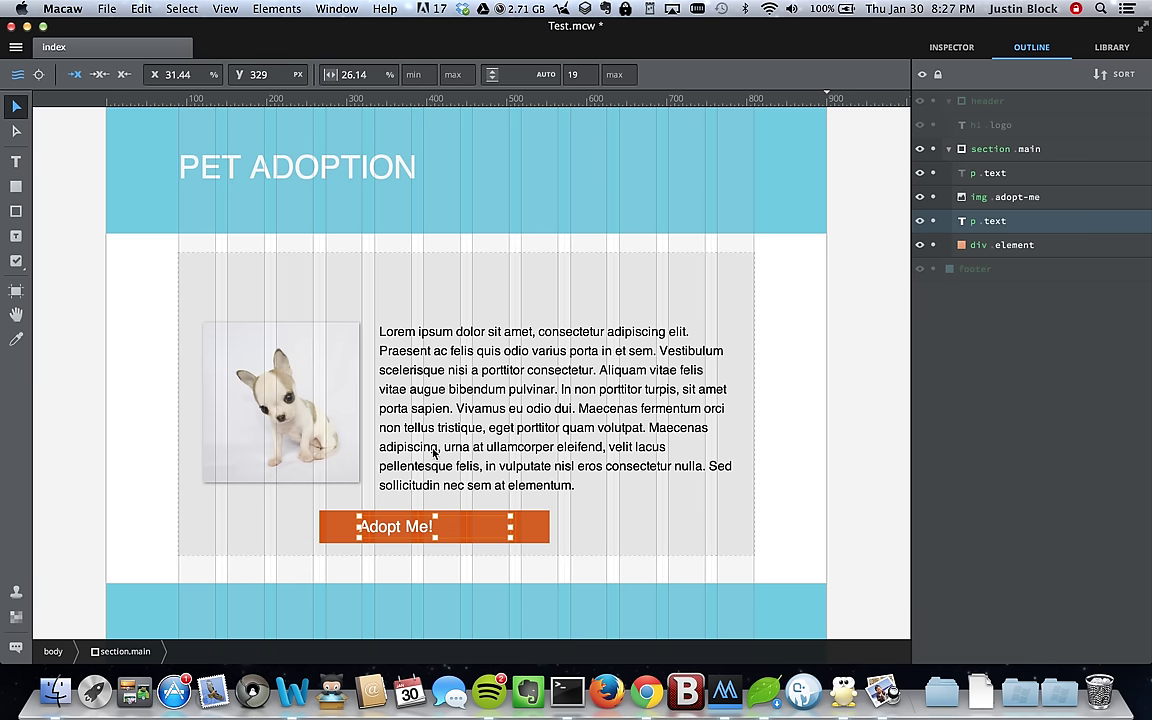
{"action": "left_click", "coordinate": [366, 69]}
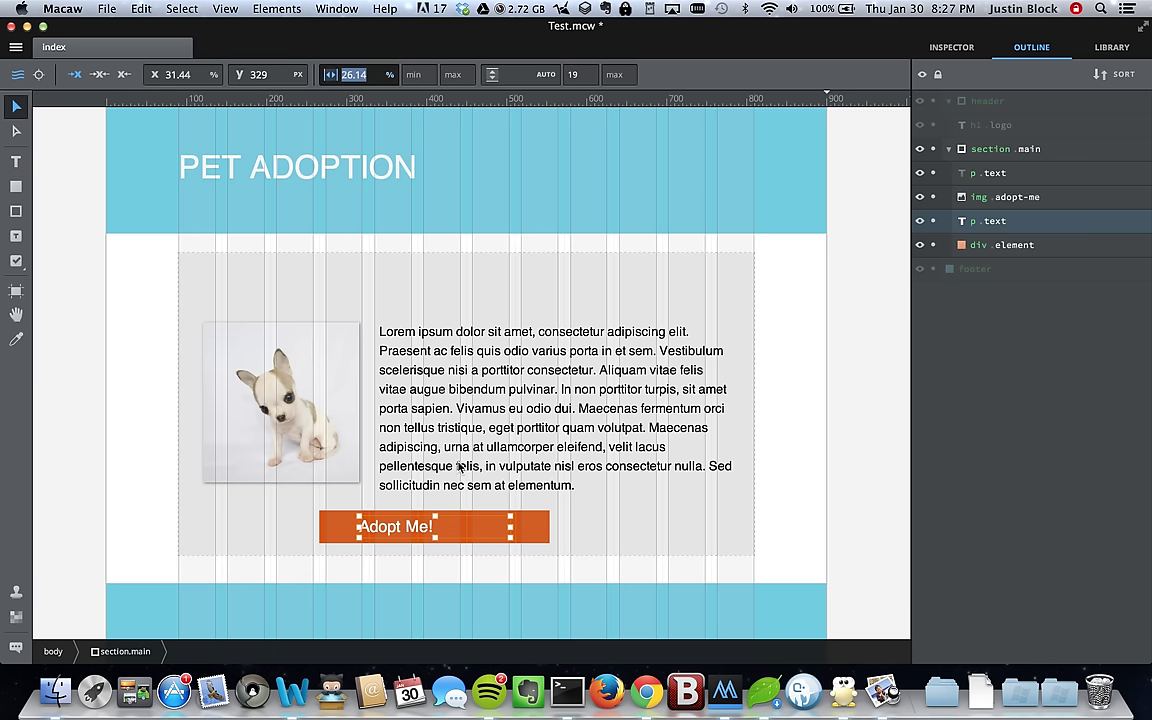
{"action": "left_click_drag", "start_coordinate": [511, 527], "coordinate": [437, 524]}
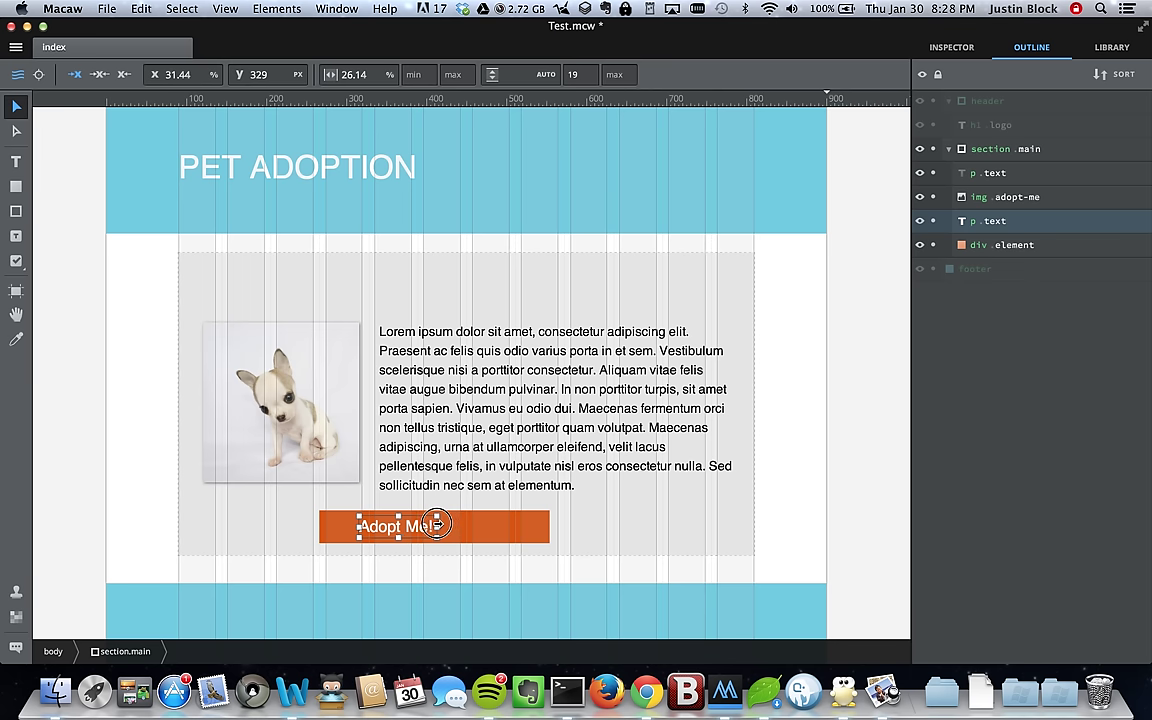
Step: Align the narrowed Adopt Me! text box and the orange rectangle on their horizontal centers again
{"action": "left_click", "coordinate": [1020, 246], "text": "shift"}
{"action": "left_click", "coordinate": [951, 47]}
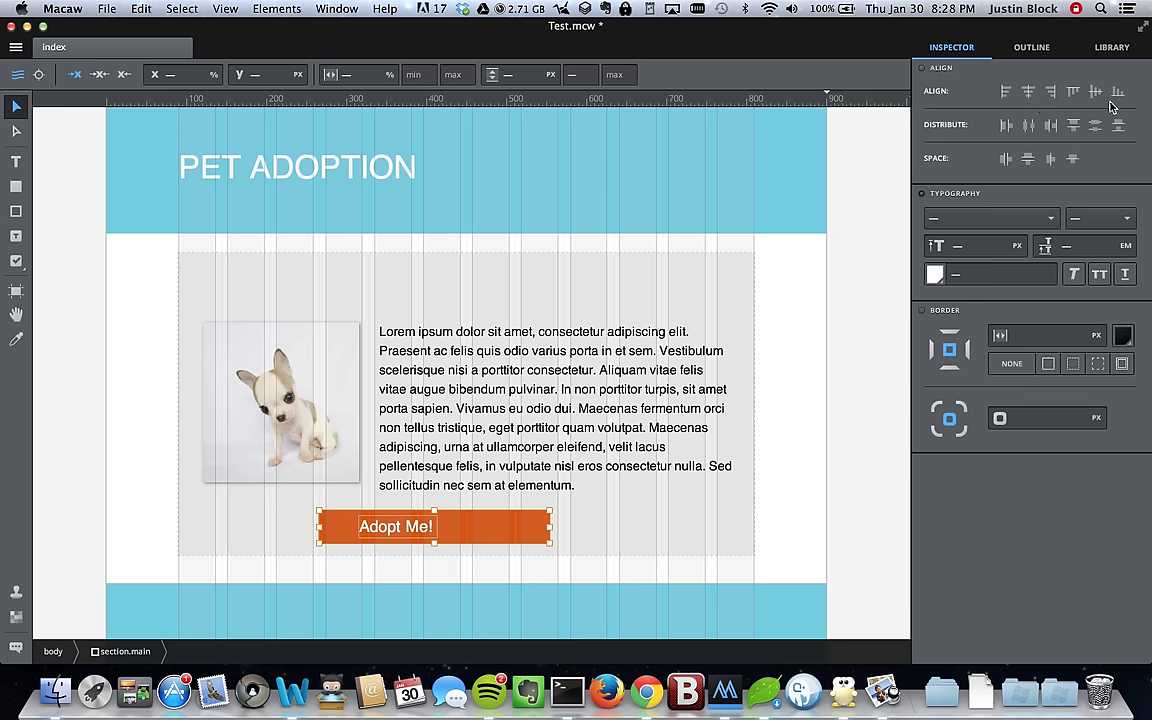
{"action": "left_click", "coordinate": [1028, 93]}
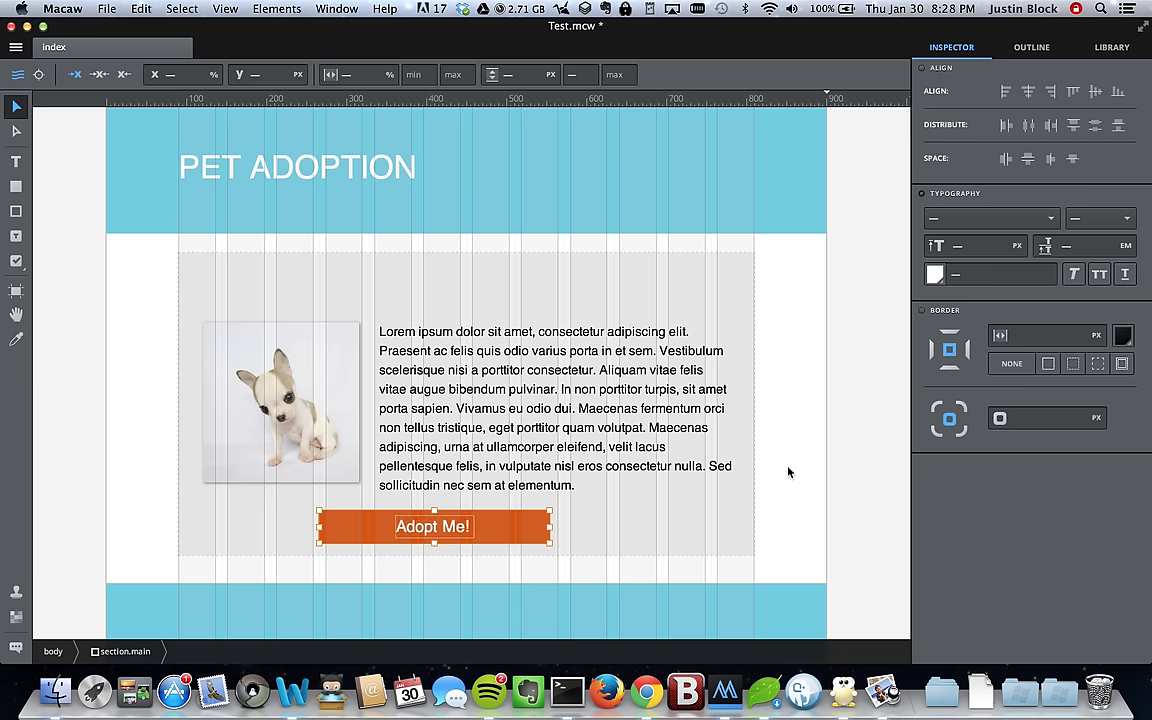
{"action": "left_click", "coordinate": [770, 467]}
Step: Move the orange rectangle and the Adopt Me! label together so the rectangle sits at about X 28.06%, Y 322 px
{"action": "left_click", "coordinate": [505, 522]}
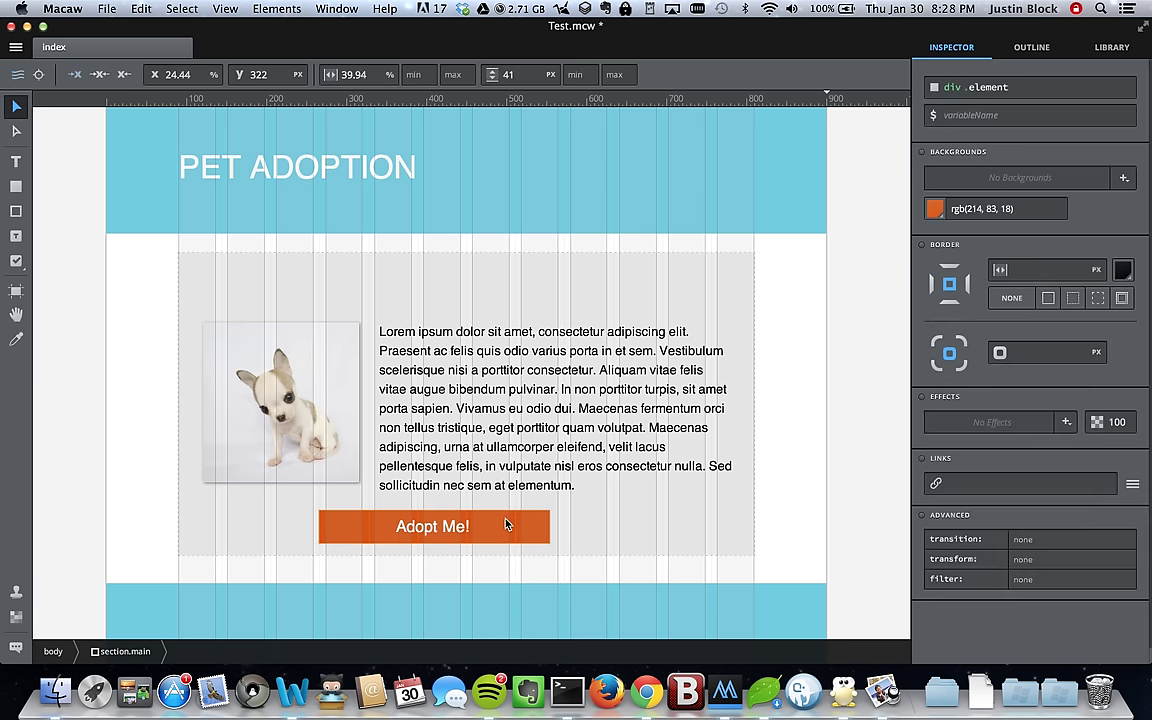
{"action": "left_click", "coordinate": [1031, 48]}
{"action": "left_click", "coordinate": [990, 221], "text": "shift"}
{"action": "left_click_drag", "start_coordinate": [488, 542], "coordinate": [520, 538]}
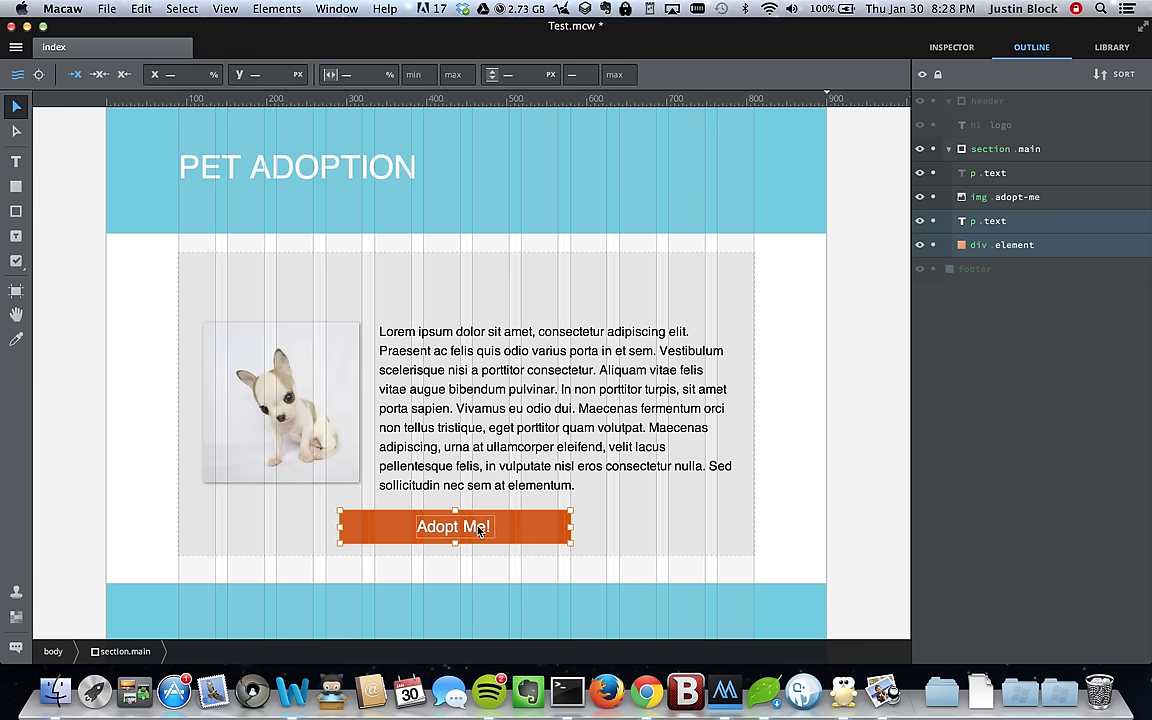
Step: Change the orange rectangle's tag from div to a in the element hierarchy, keeping the class name element
{"action": "left_click", "coordinate": [944, 222], "text": "shift"}
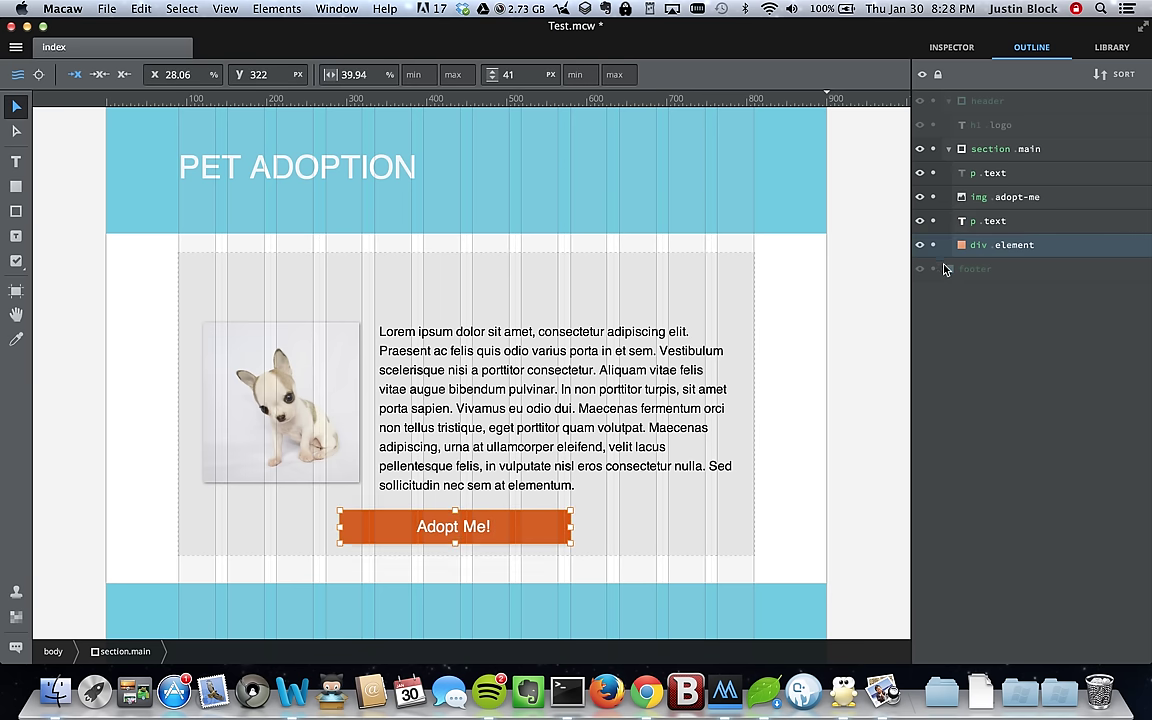
{"action": "double_click", "coordinate": [985, 246]}
{"action": "key", "text": "Left"}
{"action": "key", "text": "Delete"}
{"action": "key", "text": "Delete"}
{"action": "key", "text": "Delete"}
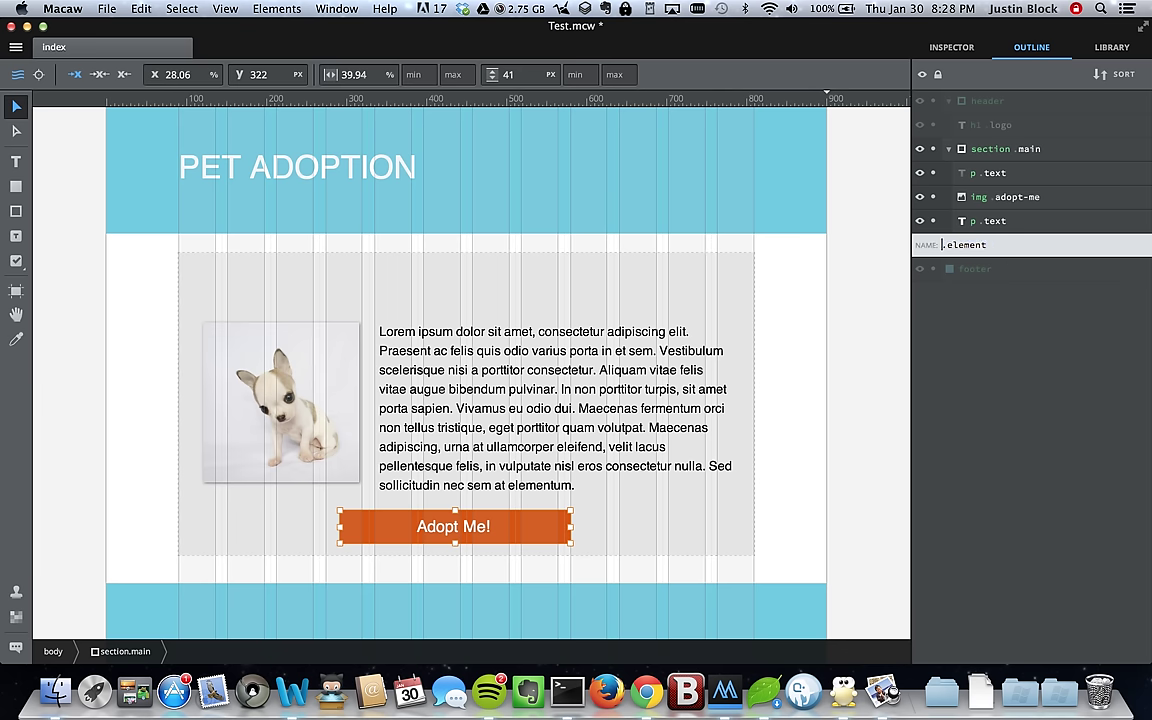
{"action": "type", "text": "a"}
{"action": "key", "text": "Return"}
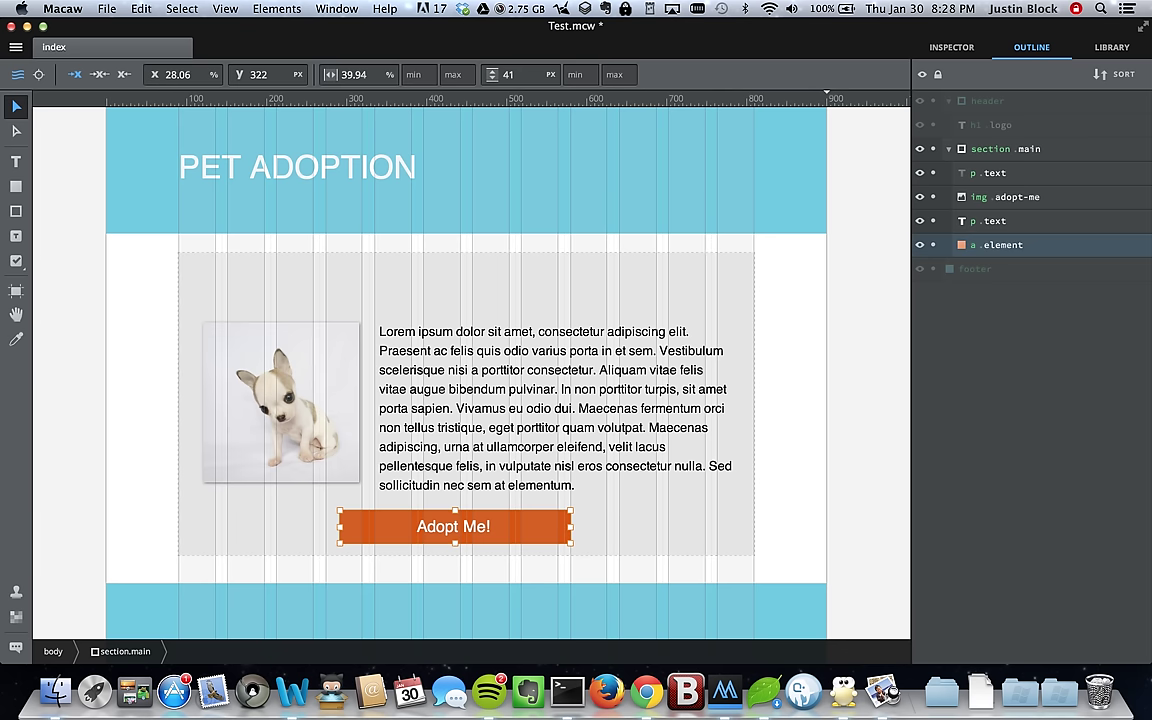
Step: Set the orange a.element's link to adopt-me.html and save the project
{"action": "left_click", "coordinate": [951, 50]}
{"action": "left_click", "coordinate": [997, 485]}
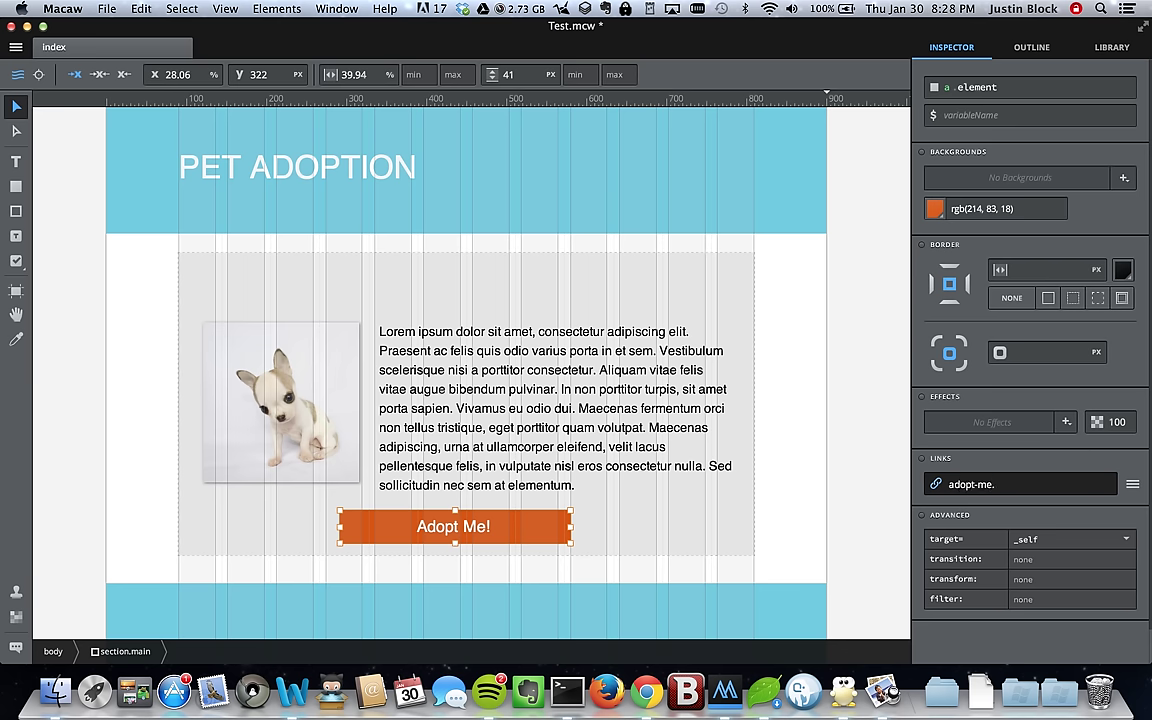
{"action": "key", "text": "Return"}
{"action": "key", "text": "super+s"}
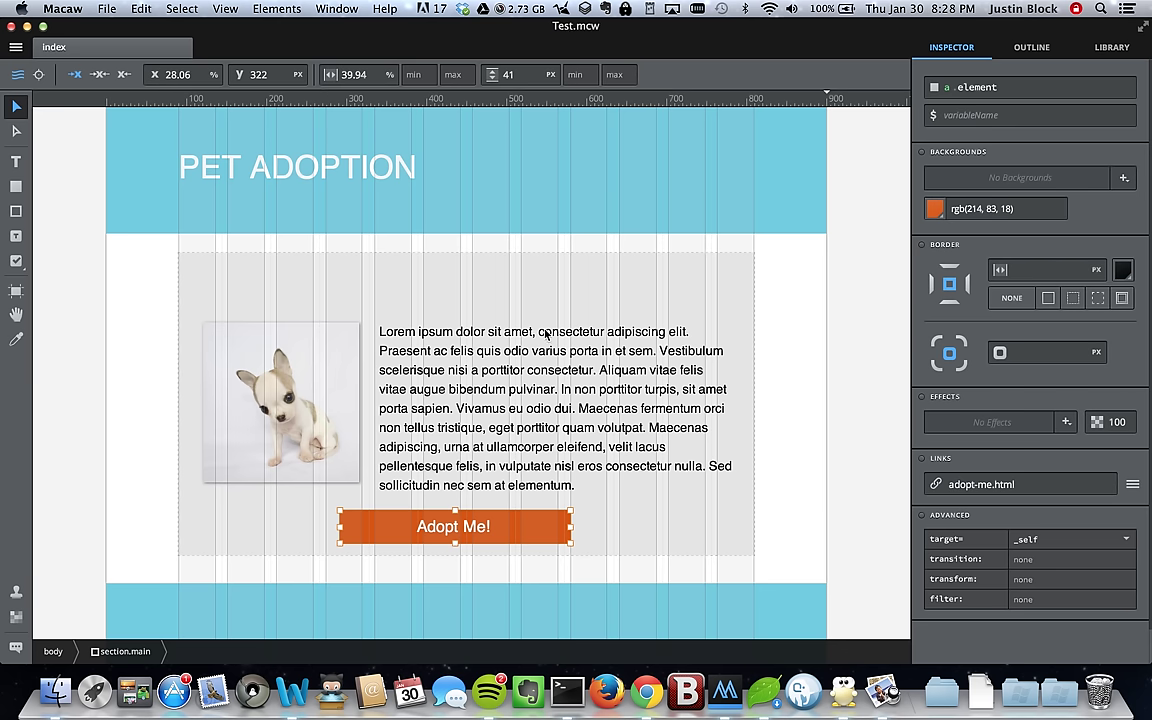
Step: Make a copy of the index page in the project's page list
{"action": "left_click", "coordinate": [16, 47]}
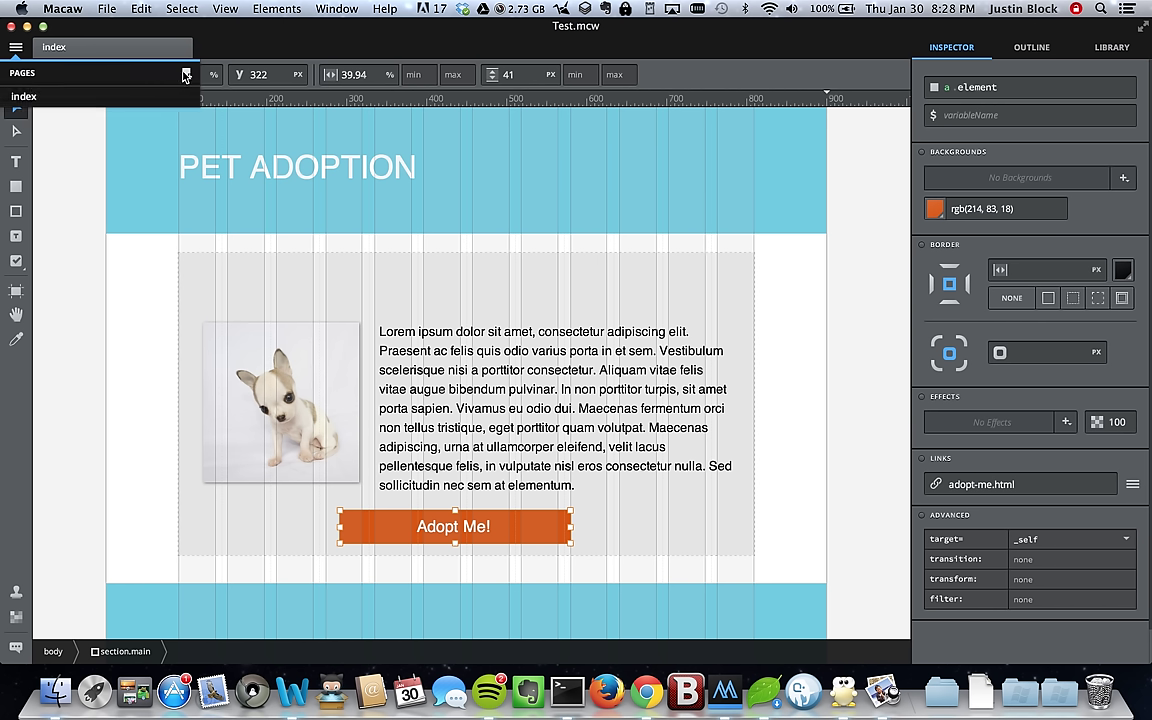
{"action": "mouse_move", "coordinate": [120, 104]}
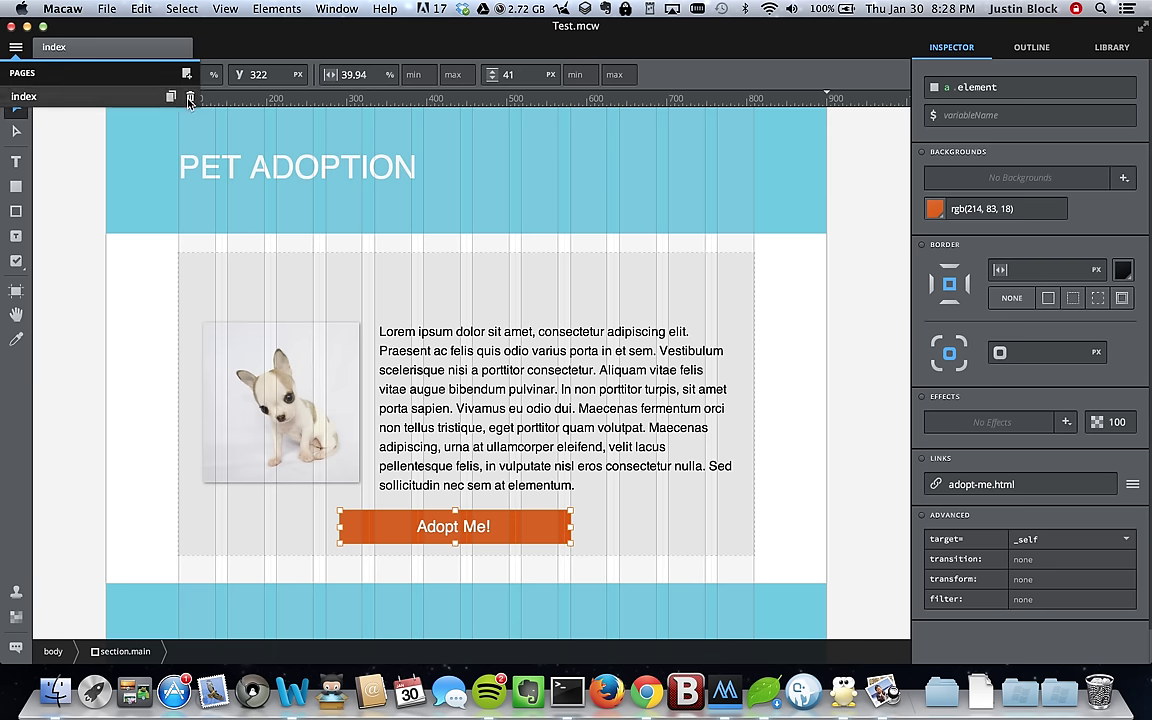
{"action": "right_click", "coordinate": [138, 104]}
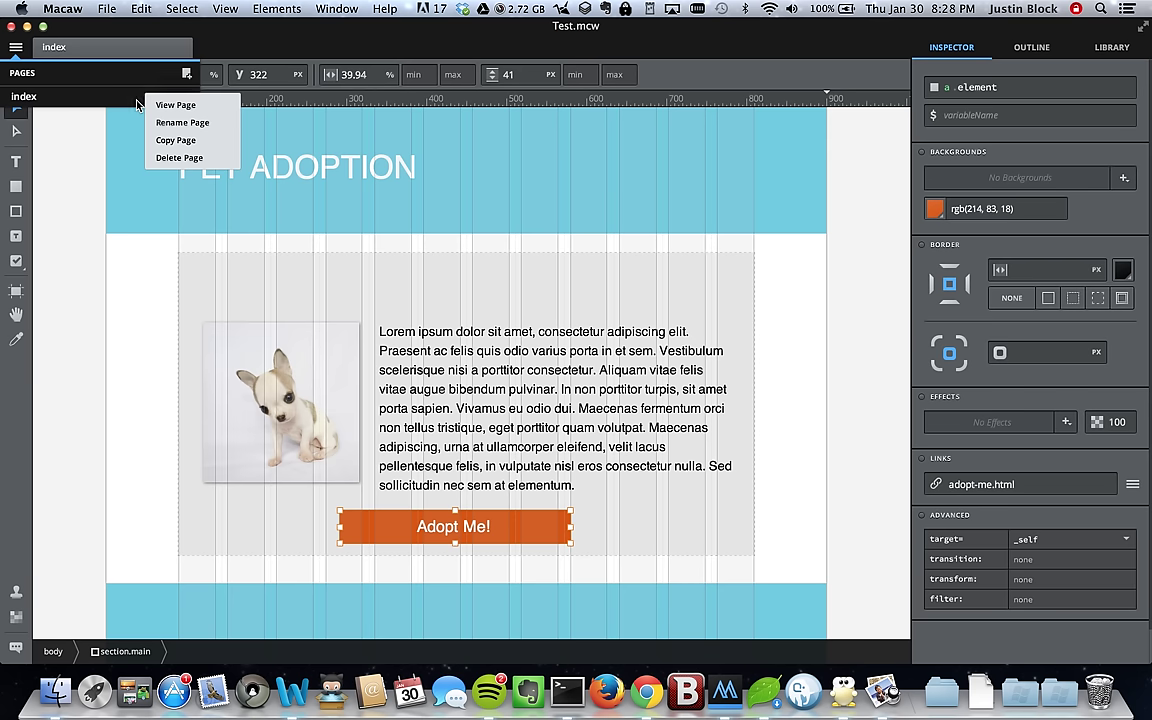
{"action": "left_click", "coordinate": [130, 95]}
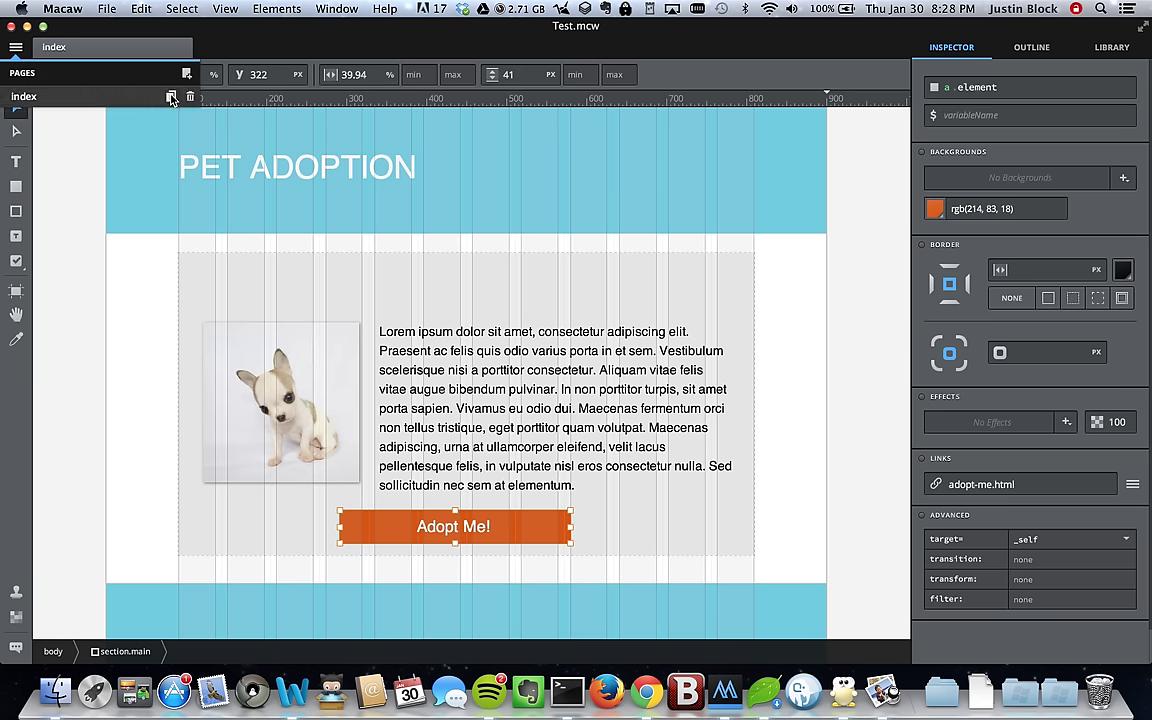
{"action": "right_click", "coordinate": [168, 98]}
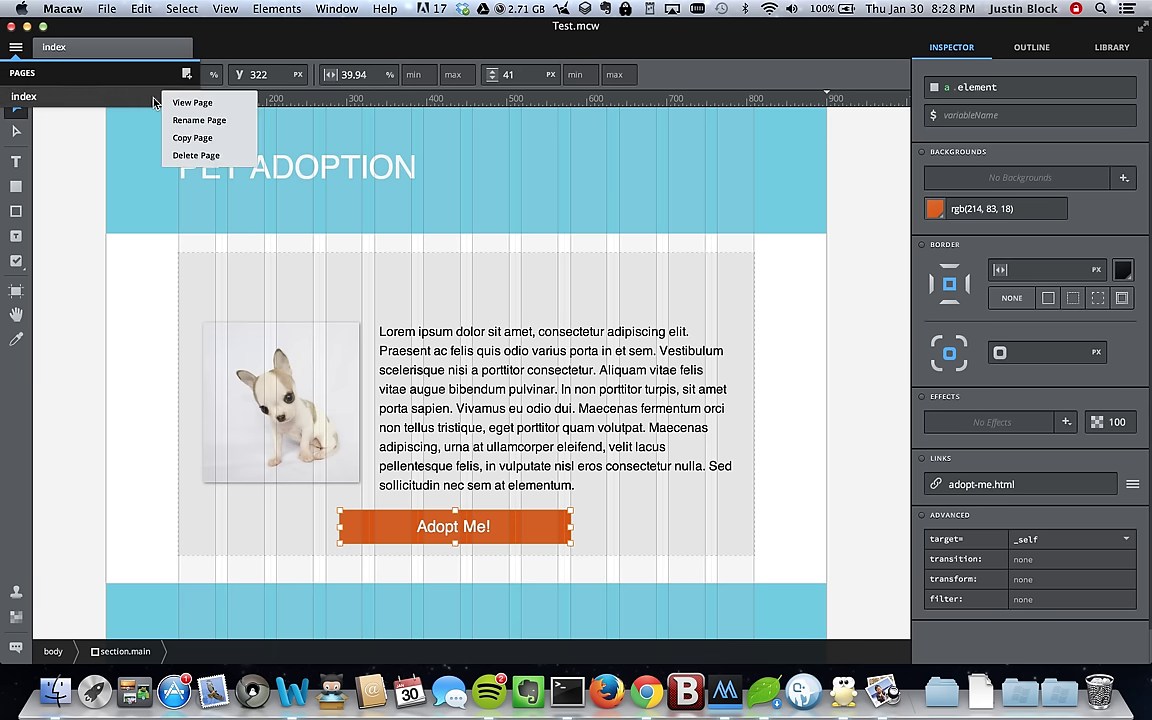
{"action": "left_click", "coordinate": [190, 137]}
Step: Rename the copied page as adopt-me and save the project
{"action": "left_click", "coordinate": [16, 47]}
{"action": "right_click", "coordinate": [53, 112]}
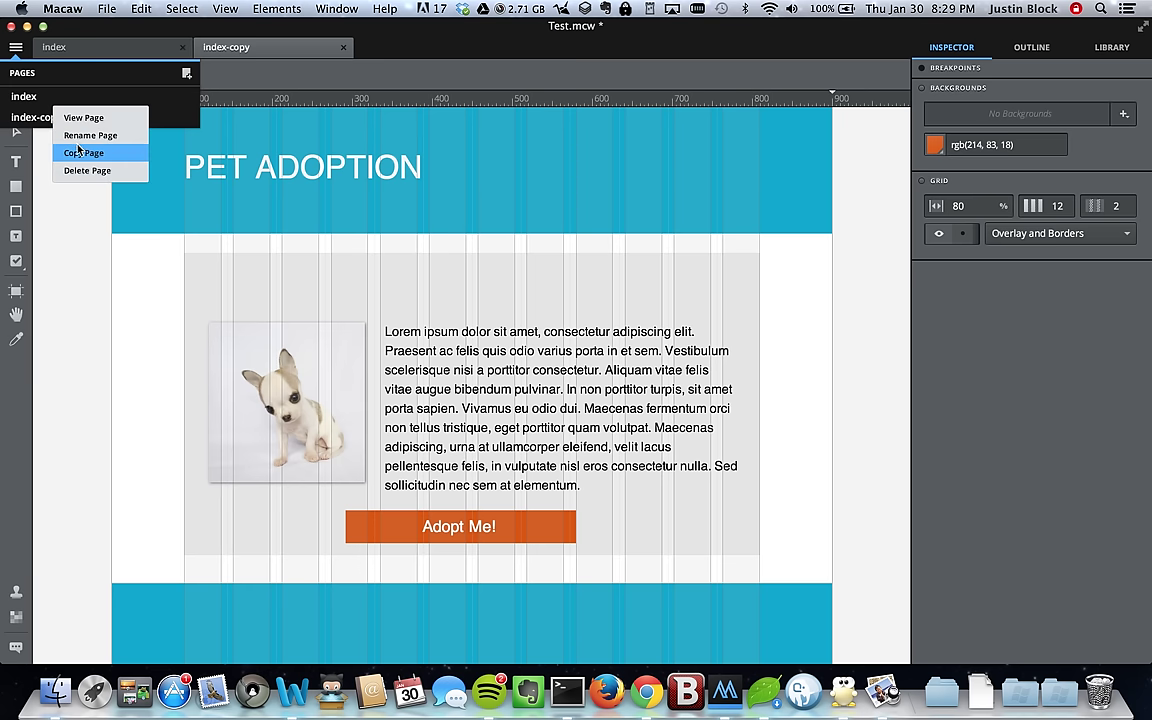
{"action": "left_click", "coordinate": [78, 136]}
{"action": "type", "text": "ad"}
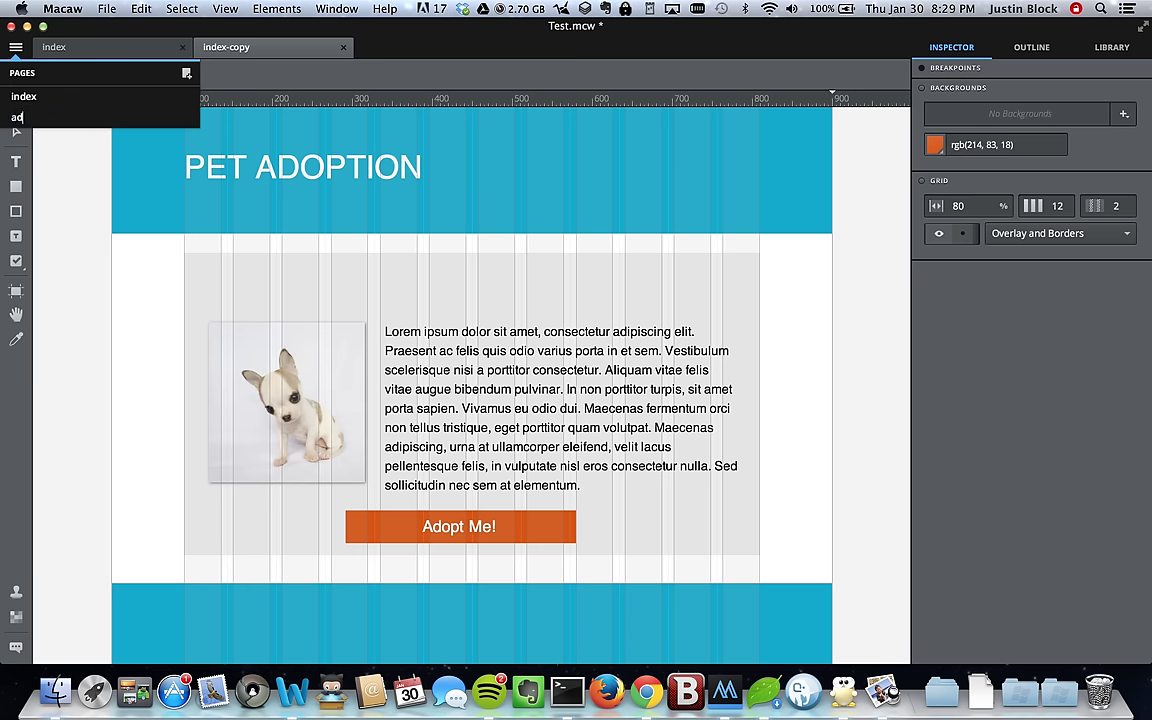
{"action": "type", "text": "opt-me"}
{"action": "key", "text": "Return"}
{"action": "left_click", "coordinate": [105, 210]}
{"action": "key", "text": "super+s"}
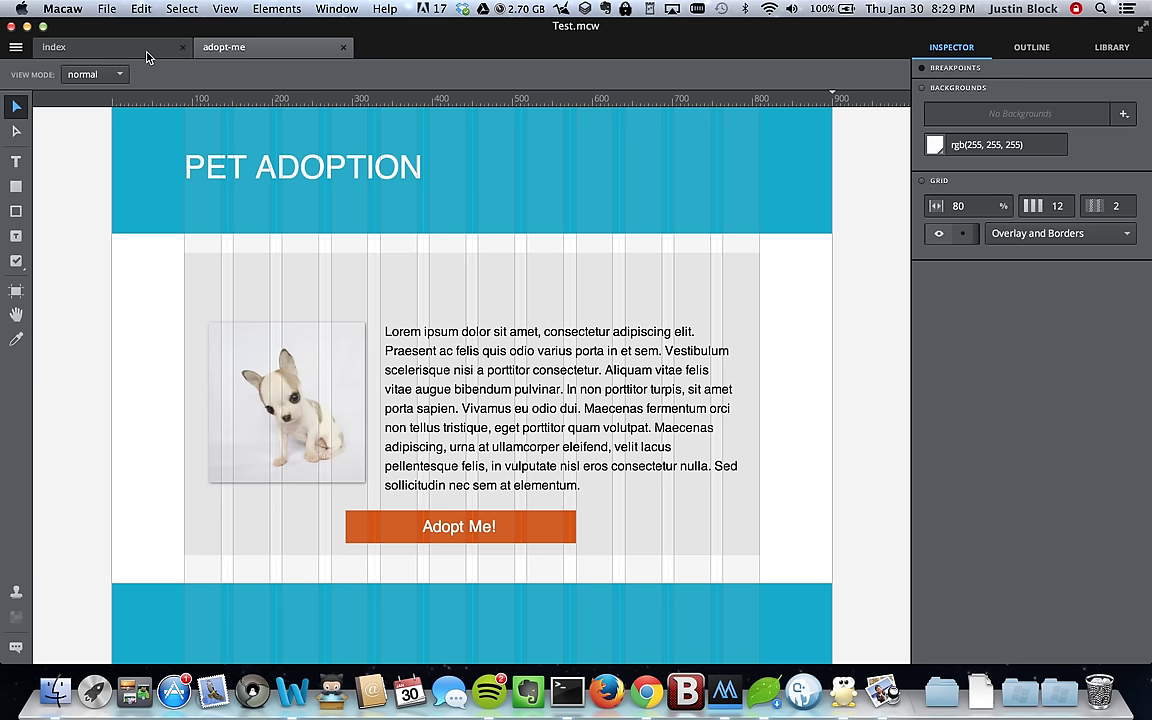
Step: Return to the index page and examine which pages are offered as link targets for the orange a.element, comparing them with the project's page list
{"action": "left_click", "coordinate": [146, 55]}
{"action": "left_click", "coordinate": [1031, 47]}
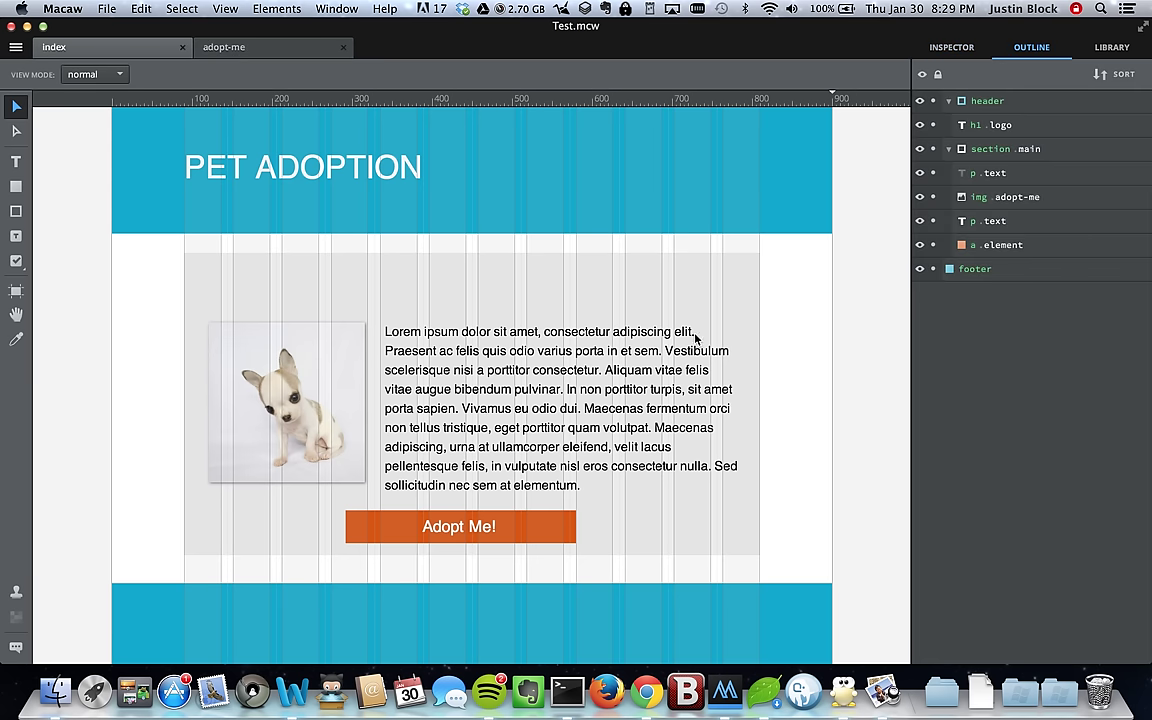
{"action": "left_click", "coordinate": [1000, 245]}
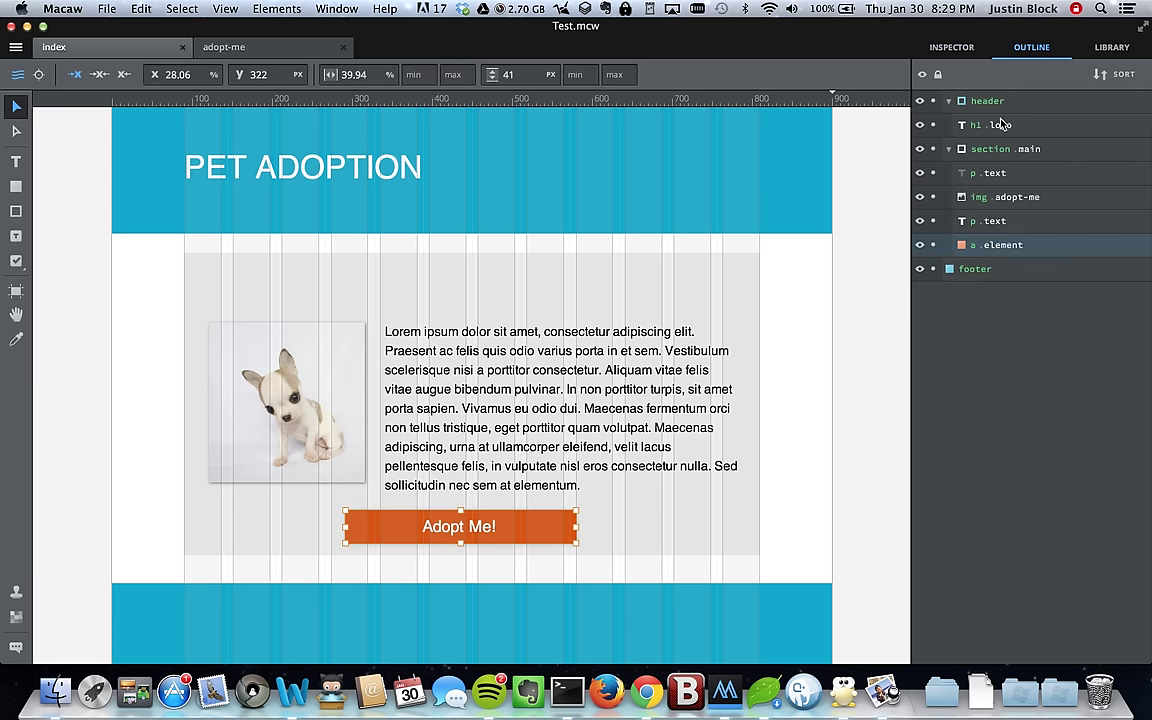
{"action": "left_click", "coordinate": [952, 50]}
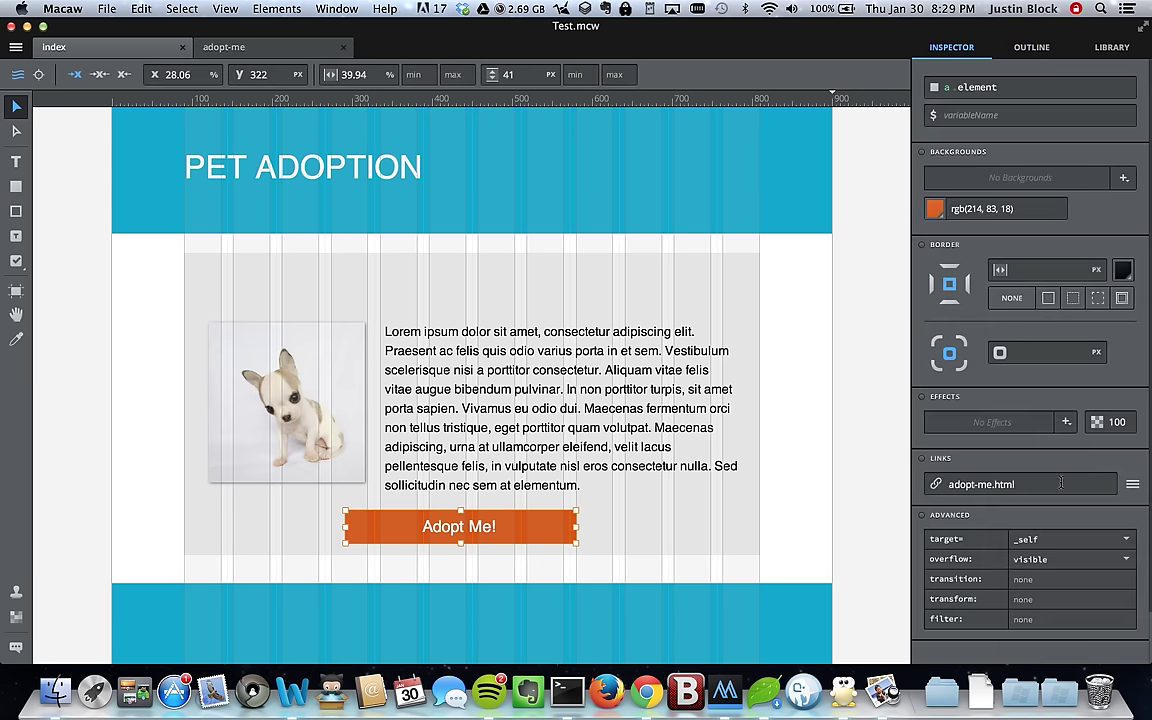
{"action": "left_click", "coordinate": [1132, 485]}
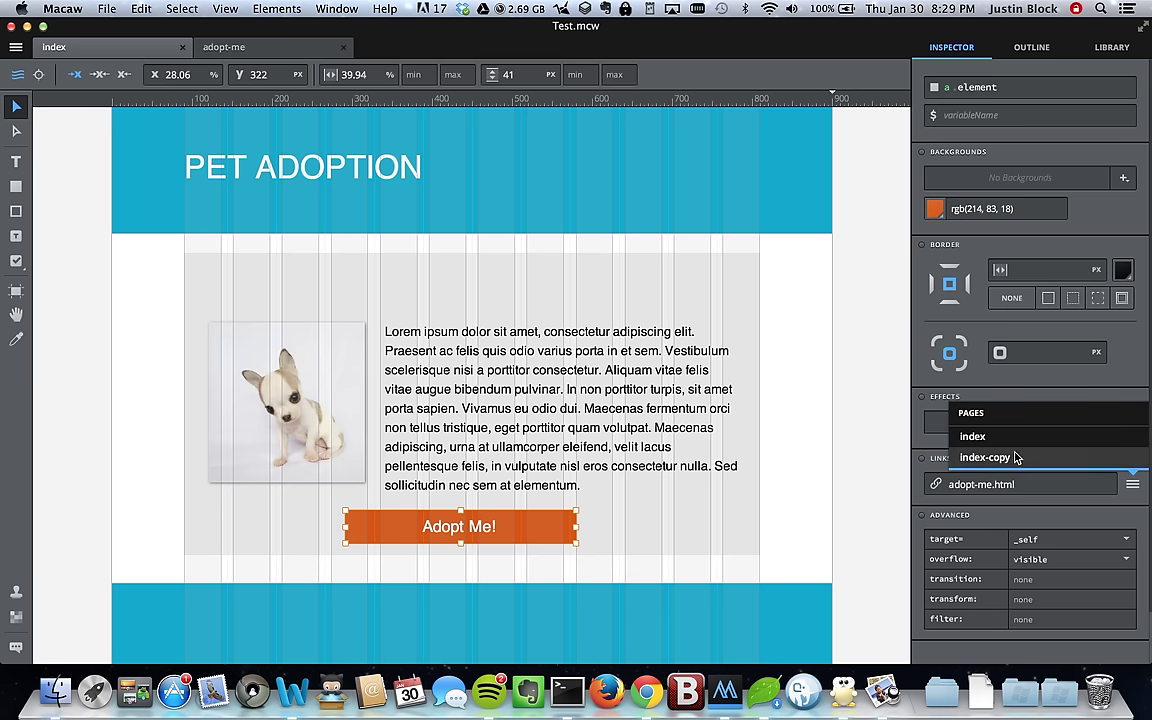
{"action": "left_click", "coordinate": [16, 48]}
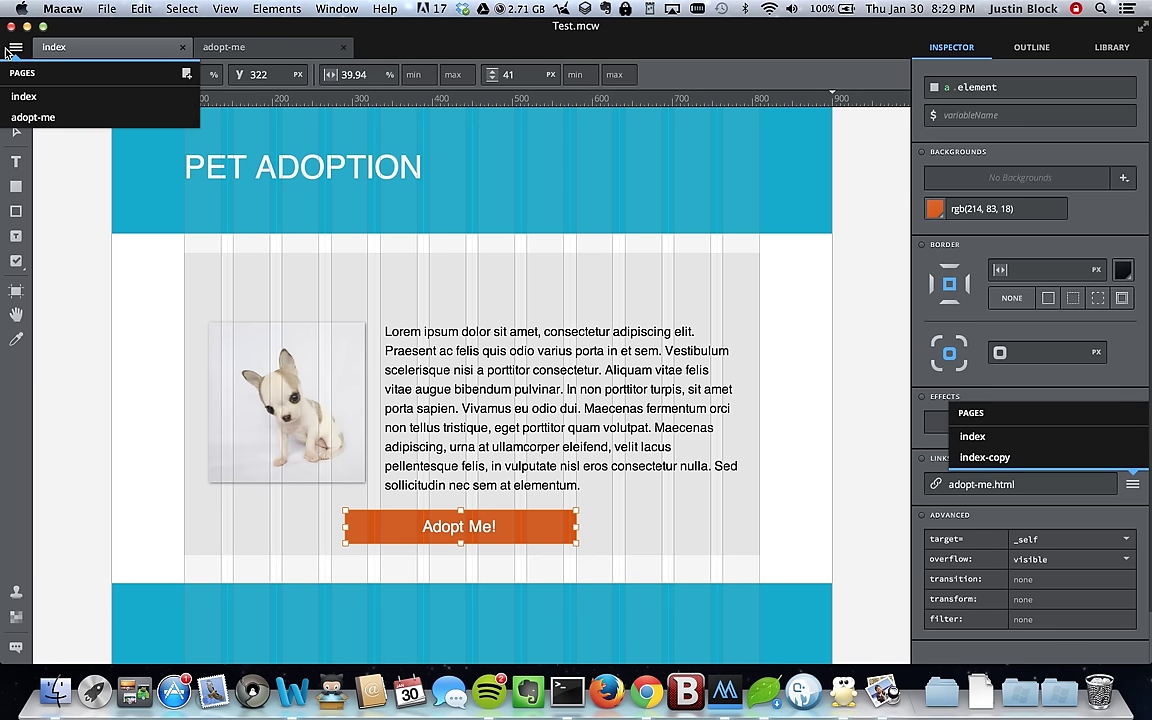
{"action": "left_click", "coordinate": [1132, 485]}
{"action": "left_click", "coordinate": [1133, 486]}
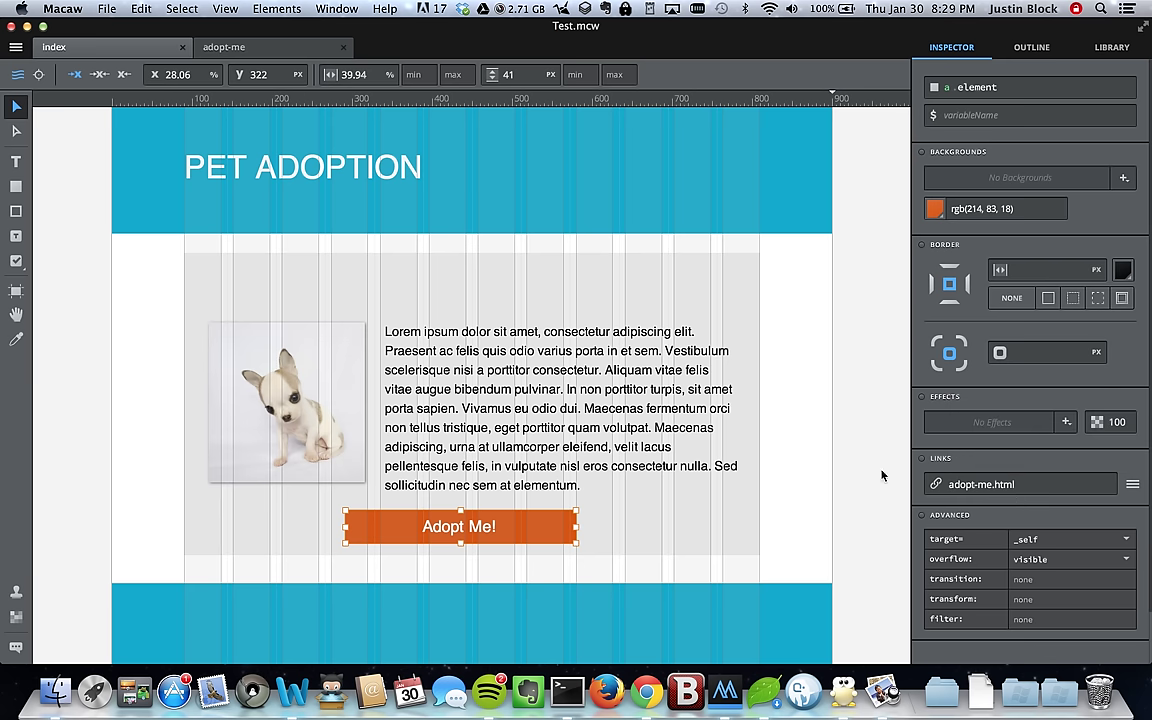
{"action": "left_click", "coordinate": [82, 262]}
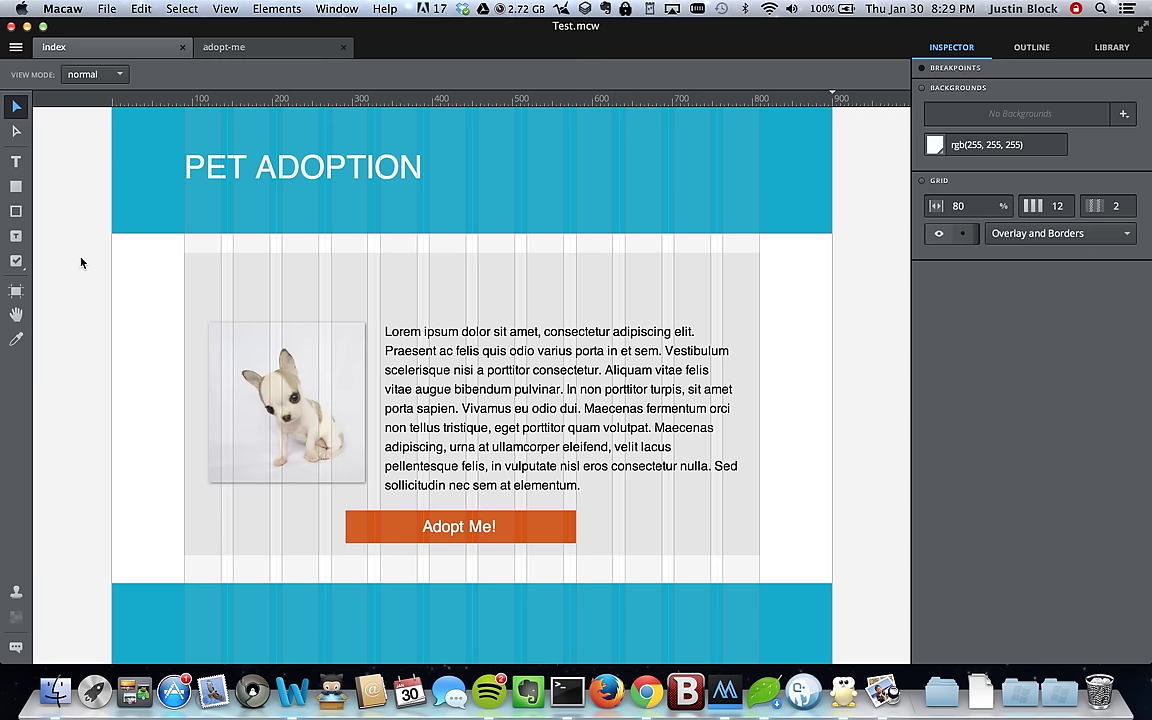
Step: Open the adopt-me page and view its layout in outline mode
{"action": "left_click", "coordinate": [205, 49]}
{"action": "left_click", "coordinate": [110, 78]}
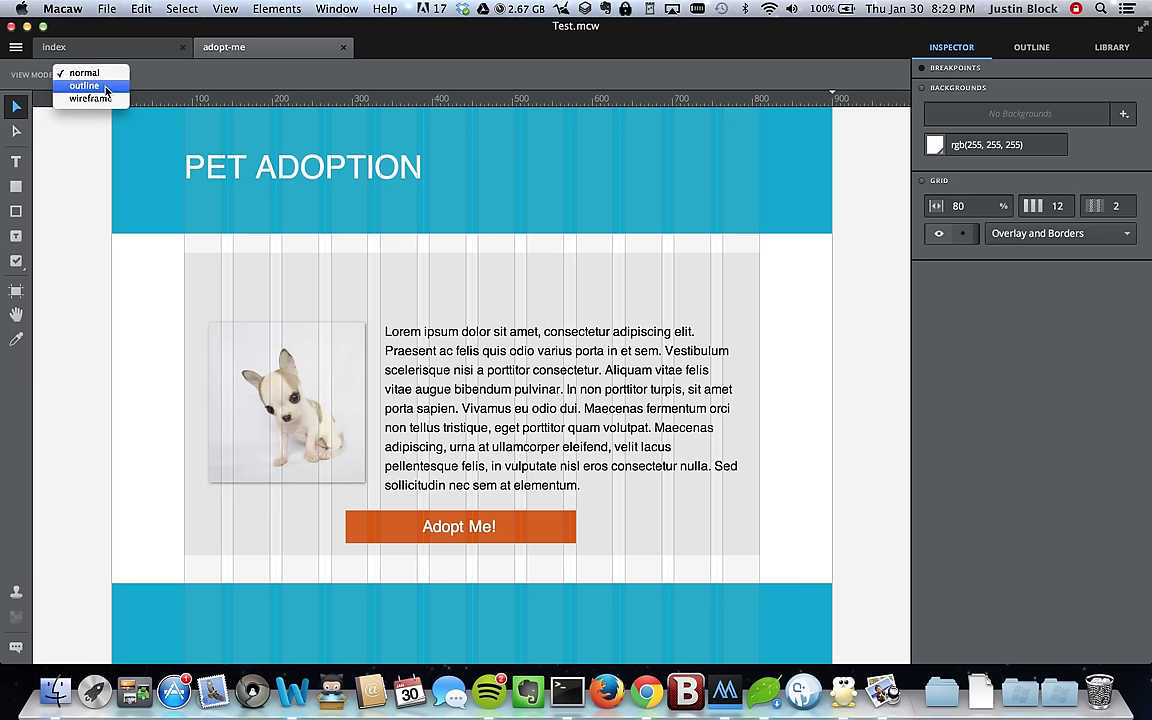
{"action": "left_click", "coordinate": [107, 90]}
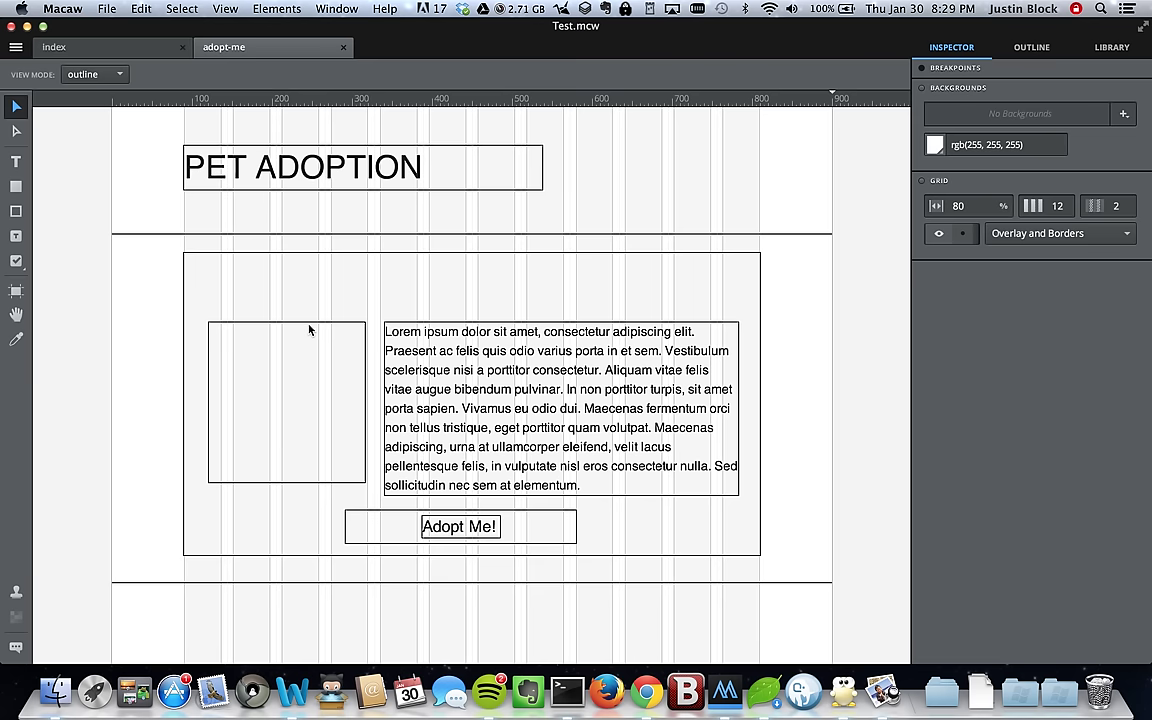
{"action": "scroll", "coordinate": [198, 208], "scroll_direction": "down", "scroll_amount": 3}
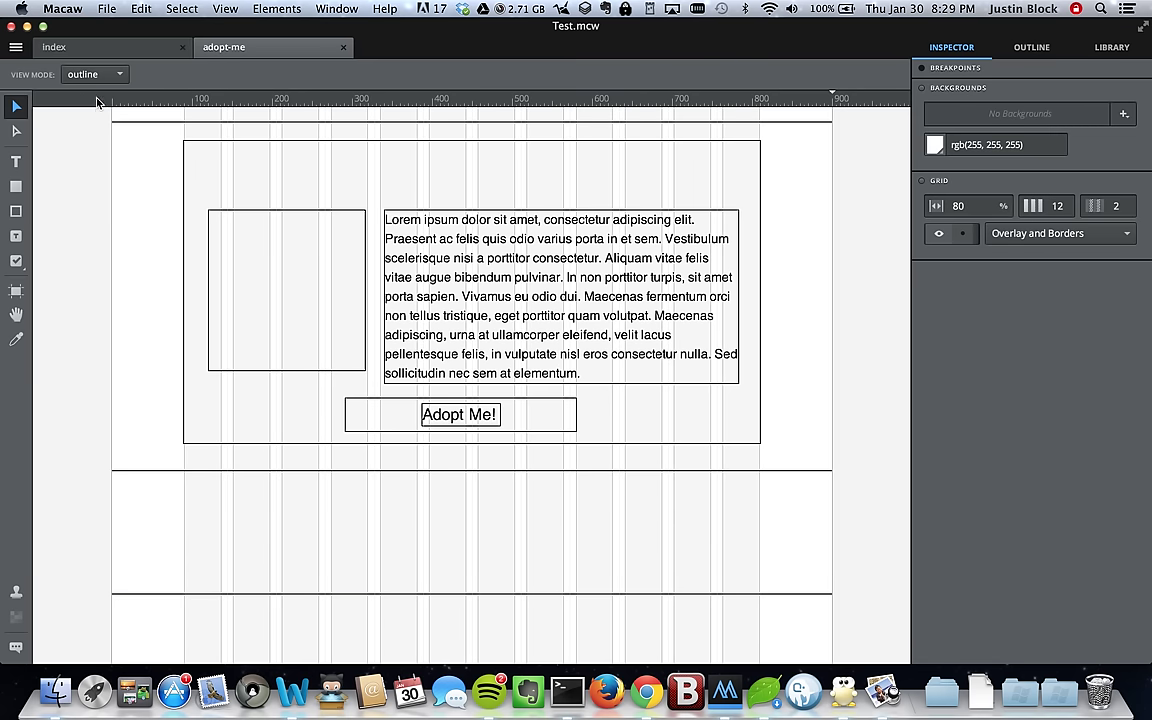
Step: View the adopt-me page in wireframe mode and return it to outline mode
{"action": "left_click", "coordinate": [90, 74]}
{"action": "left_click", "coordinate": [92, 86]}
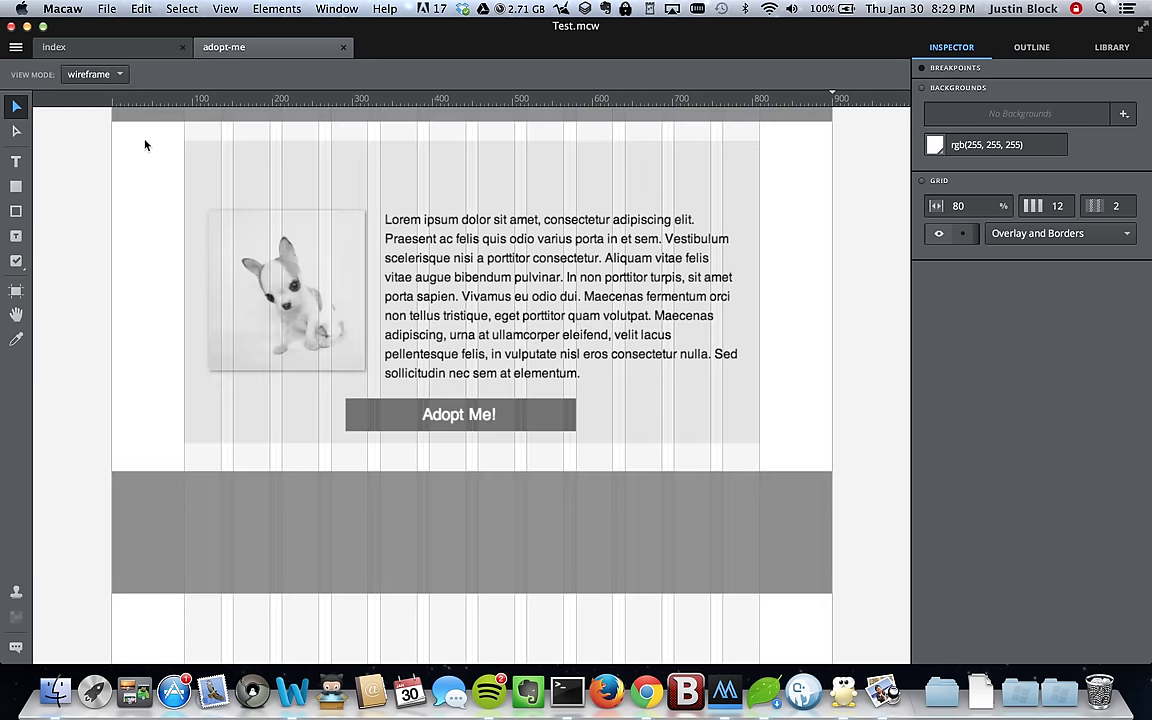
{"action": "scroll", "coordinate": [188, 193], "scroll_direction": "up", "scroll_amount": 3}
{"action": "left_click", "coordinate": [98, 74]}
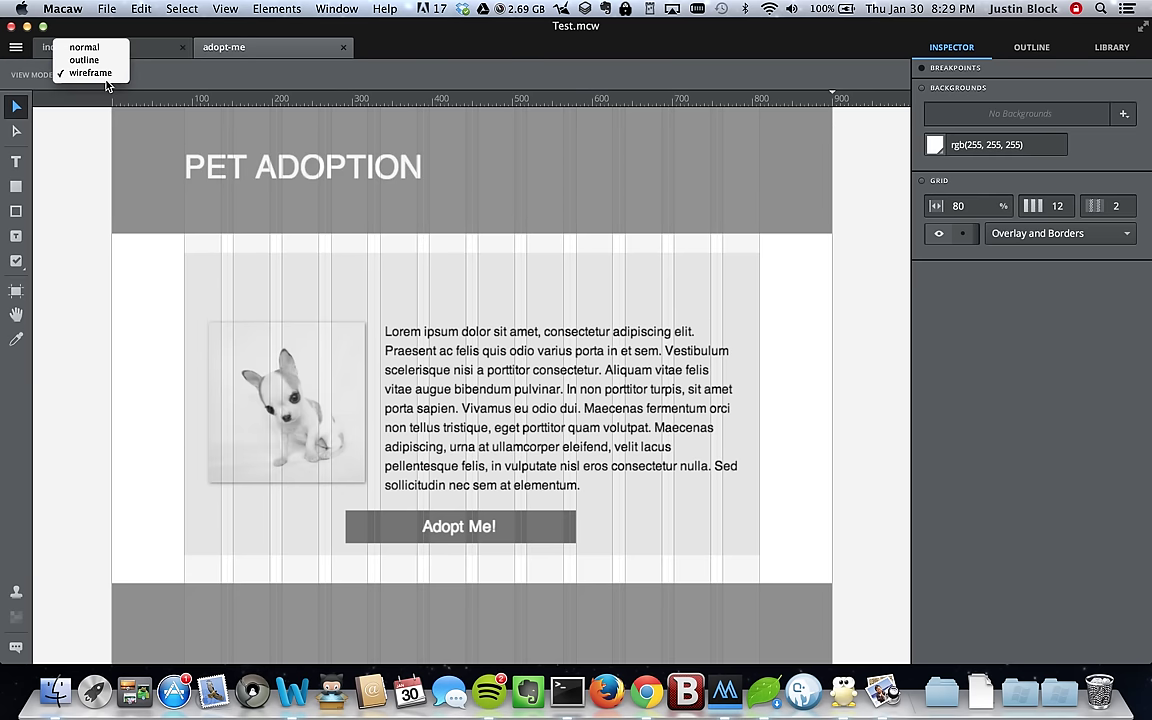
{"action": "left_click", "coordinate": [104, 66]}
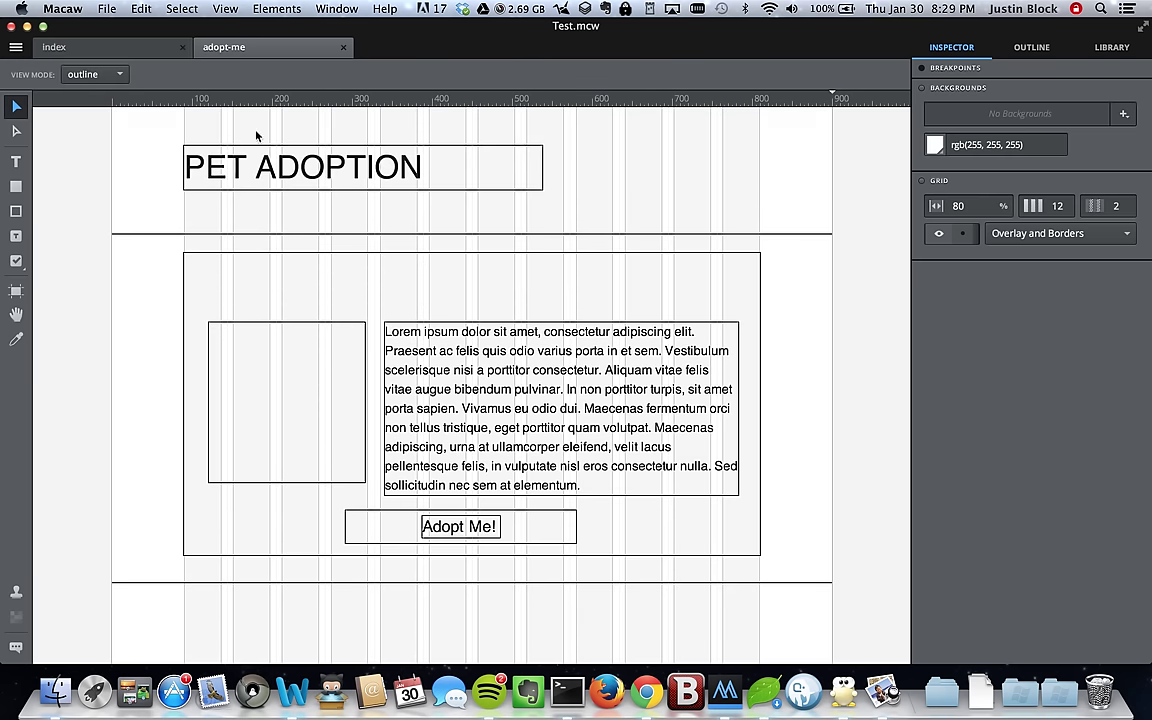
{"action": "left_click", "coordinate": [86, 75]}
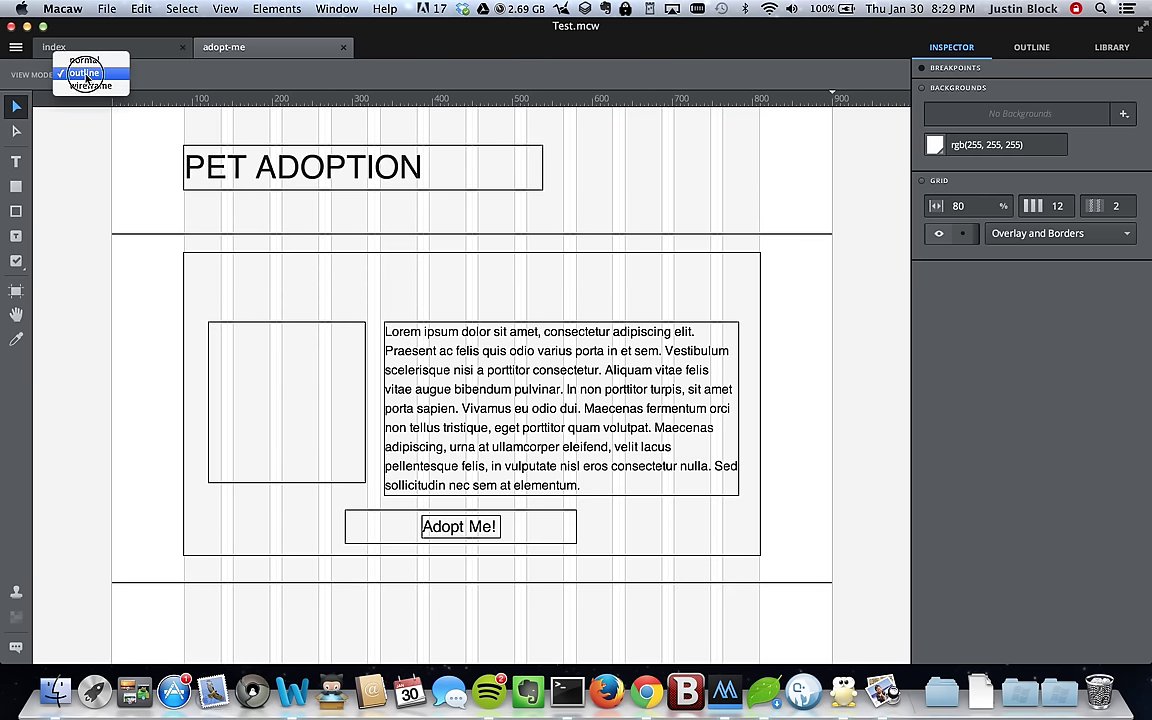
Step: Check the header in the outline view, then switch the page's view mode back to normal
{"action": "left_click", "coordinate": [207, 128]}
{"action": "left_click", "coordinate": [490, 161]}
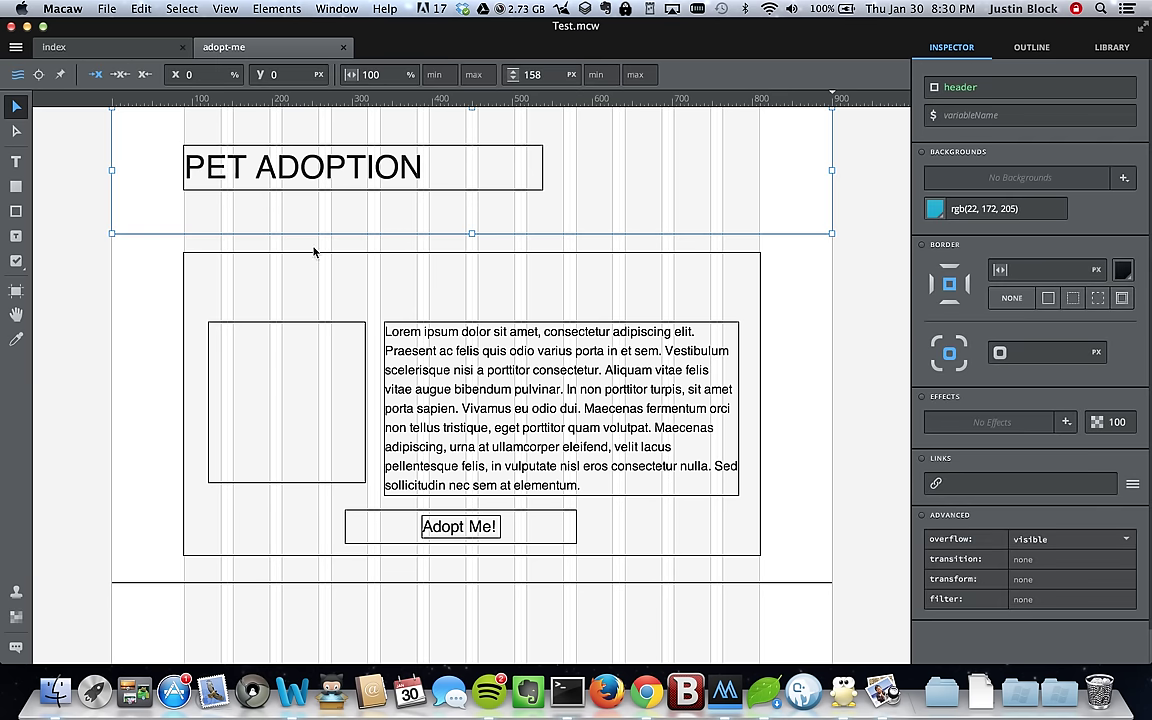
{"action": "left_click", "coordinate": [72, 114]}
{"action": "left_click", "coordinate": [70, 75]}
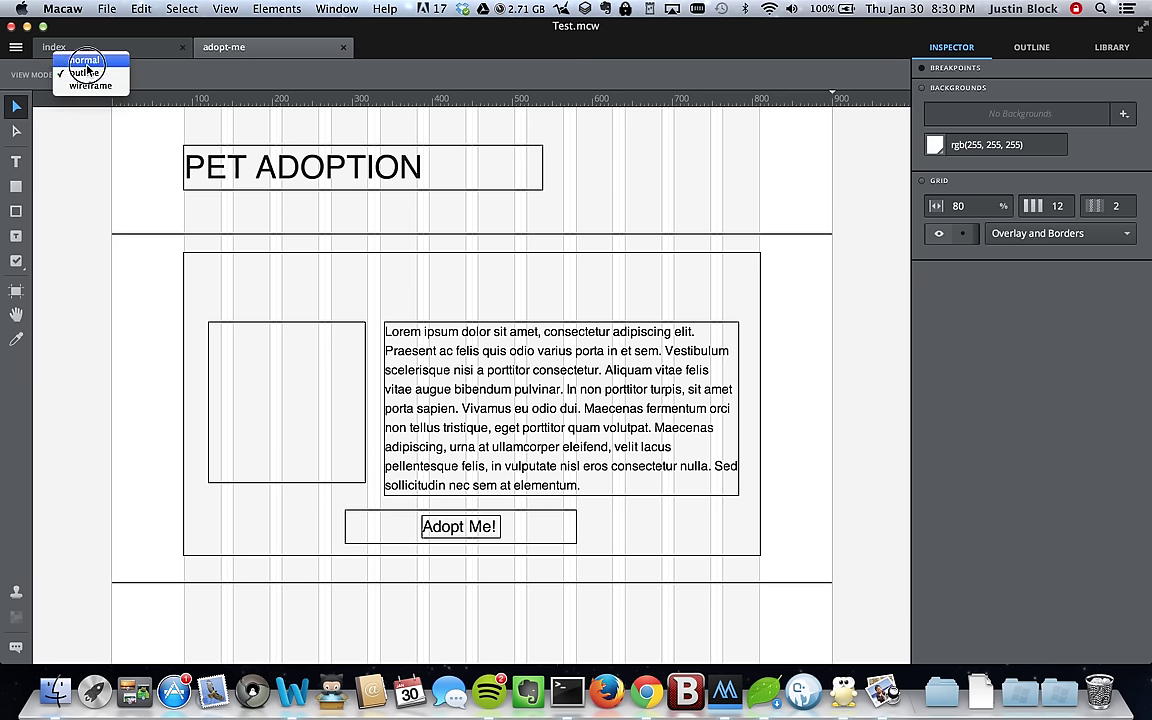
{"action": "left_click", "coordinate": [86, 61]}
Step: Stretch the lorem ipsum paragraph in section.main to a minimum height of about 336 px, save and preview the page
{"action": "left_click", "coordinate": [405, 390]}
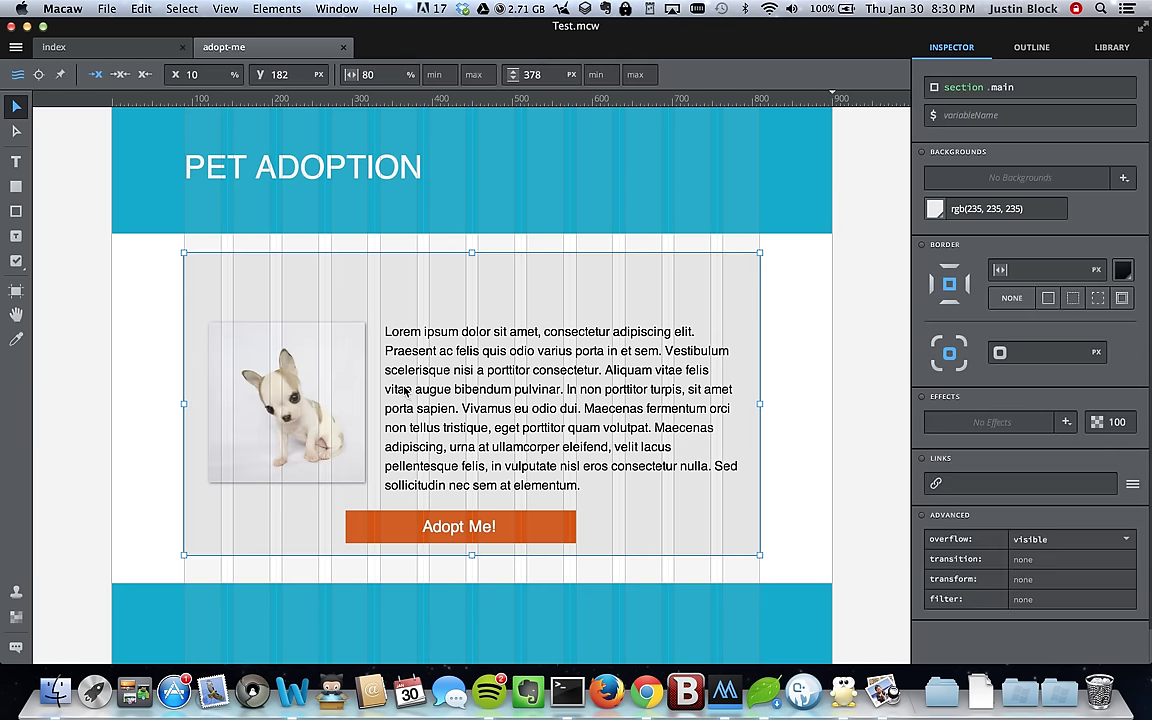
{"action": "double_click", "coordinate": [466, 393]}
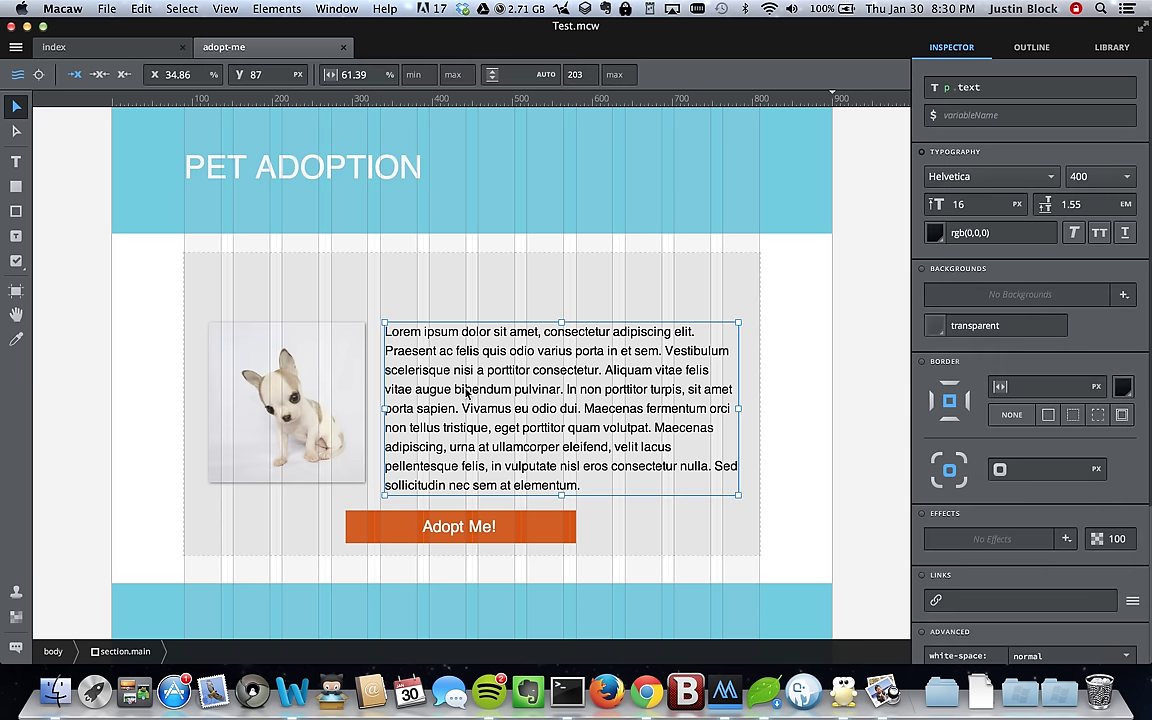
{"action": "left_click_drag", "start_coordinate": [562, 496], "coordinate": [545, 591]}
{"action": "key", "text": "super+s"}
{"action": "key", "text": "super+r"}
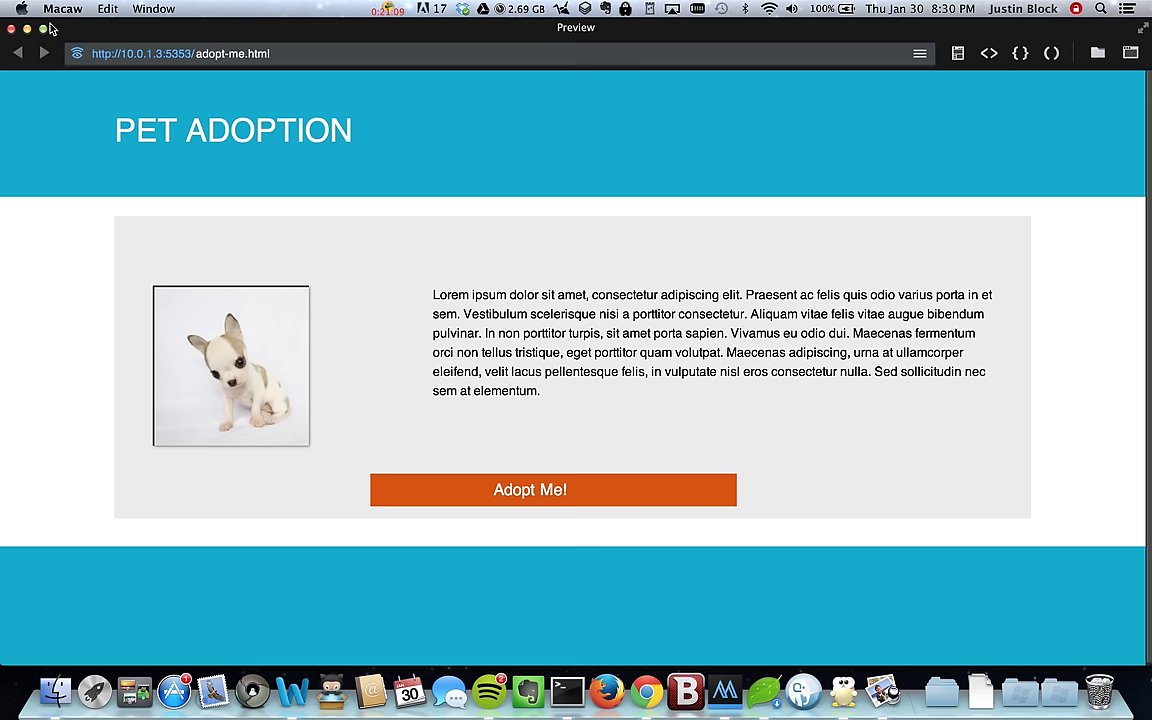
{"action": "left_click", "coordinate": [12, 30]}
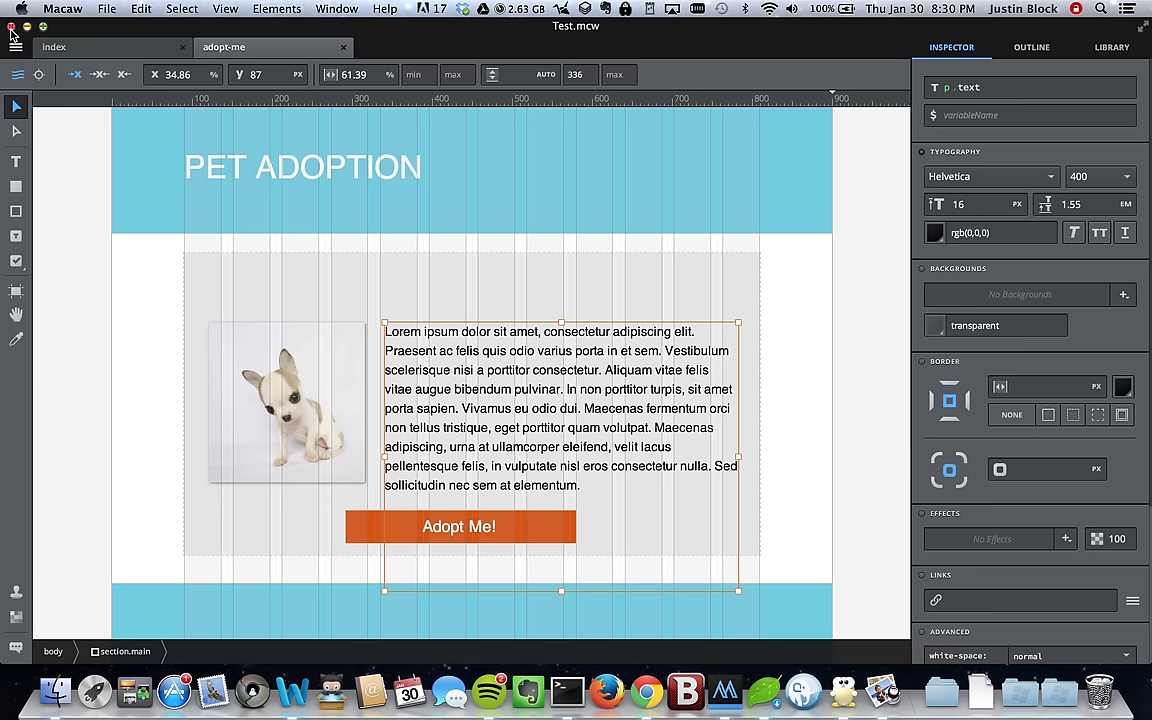
Step: Shrink the paragraph's minimum height to about 218 px and save the document
{"action": "left_click", "coordinate": [362, 532]}
{"action": "left_click", "coordinate": [624, 523]}
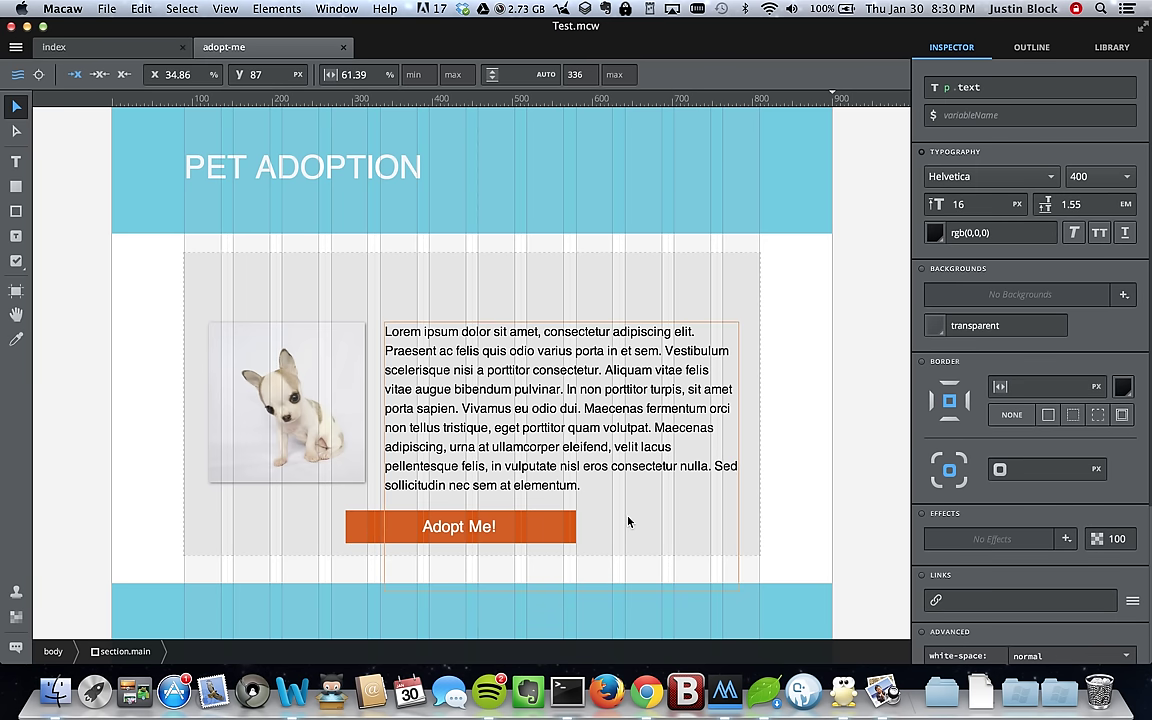
{"action": "left_click_drag", "start_coordinate": [559, 591], "coordinate": [546, 500]}
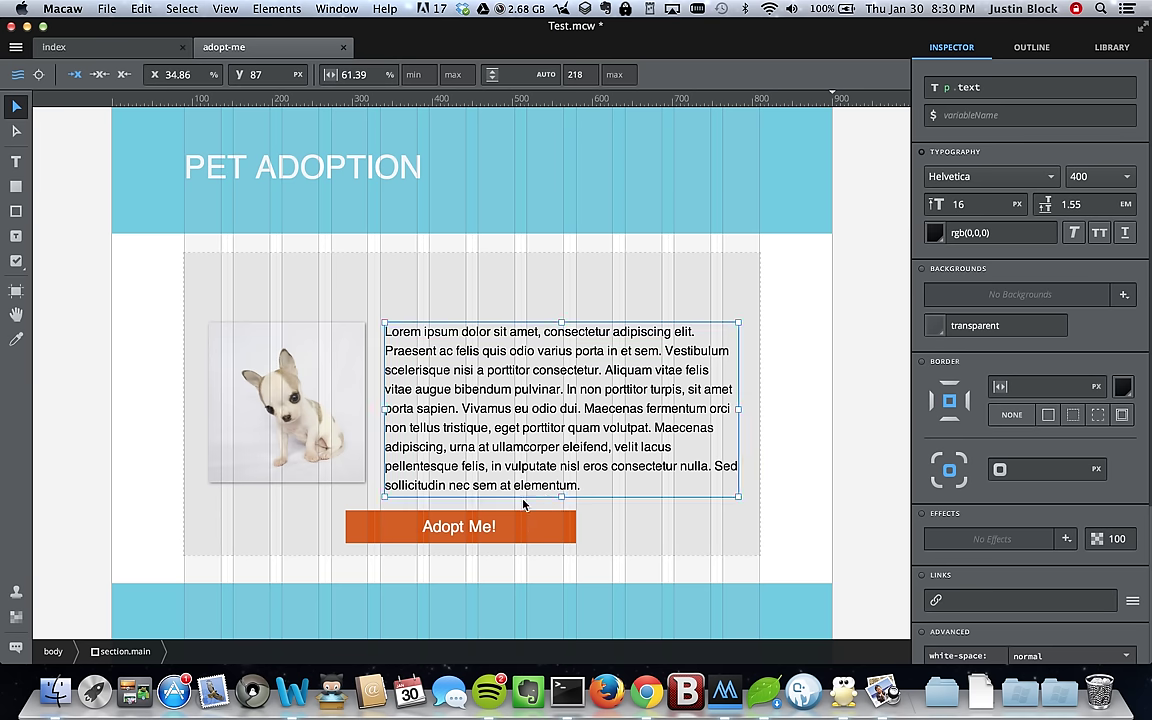
{"action": "left_click", "coordinate": [808, 439]}
{"action": "key", "text": "super+s"}
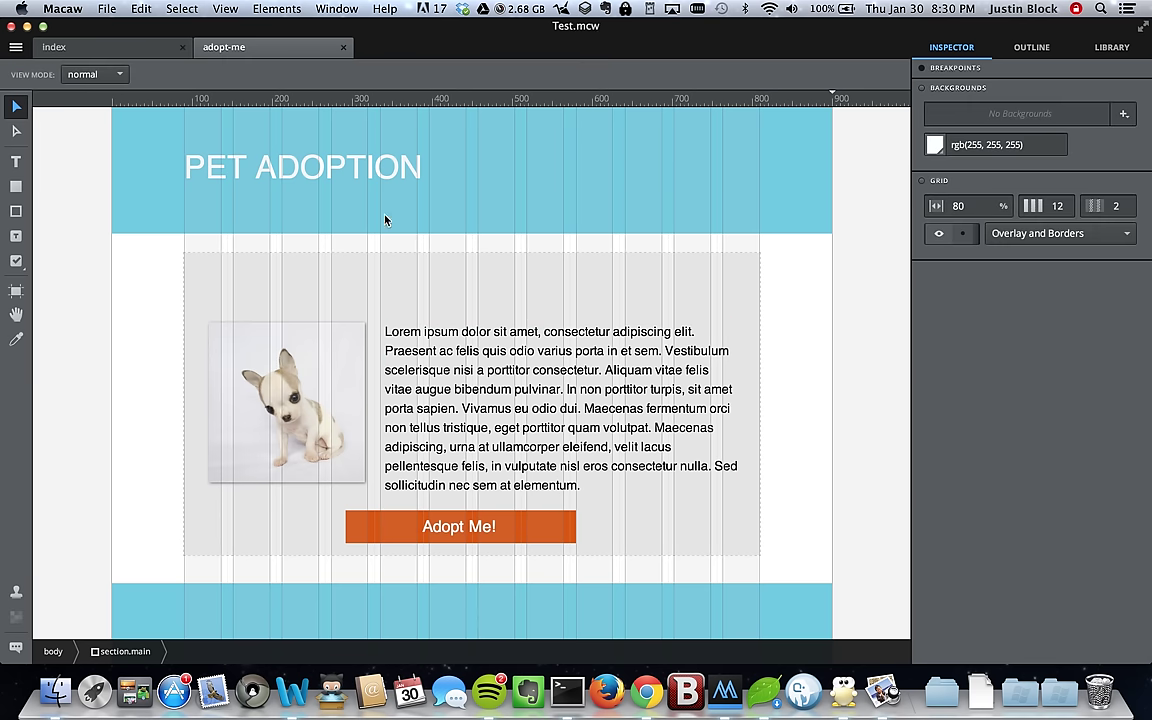
Step: On the index page, hide the layout grid and show it again
{"action": "left_click", "coordinate": [120, 50]}
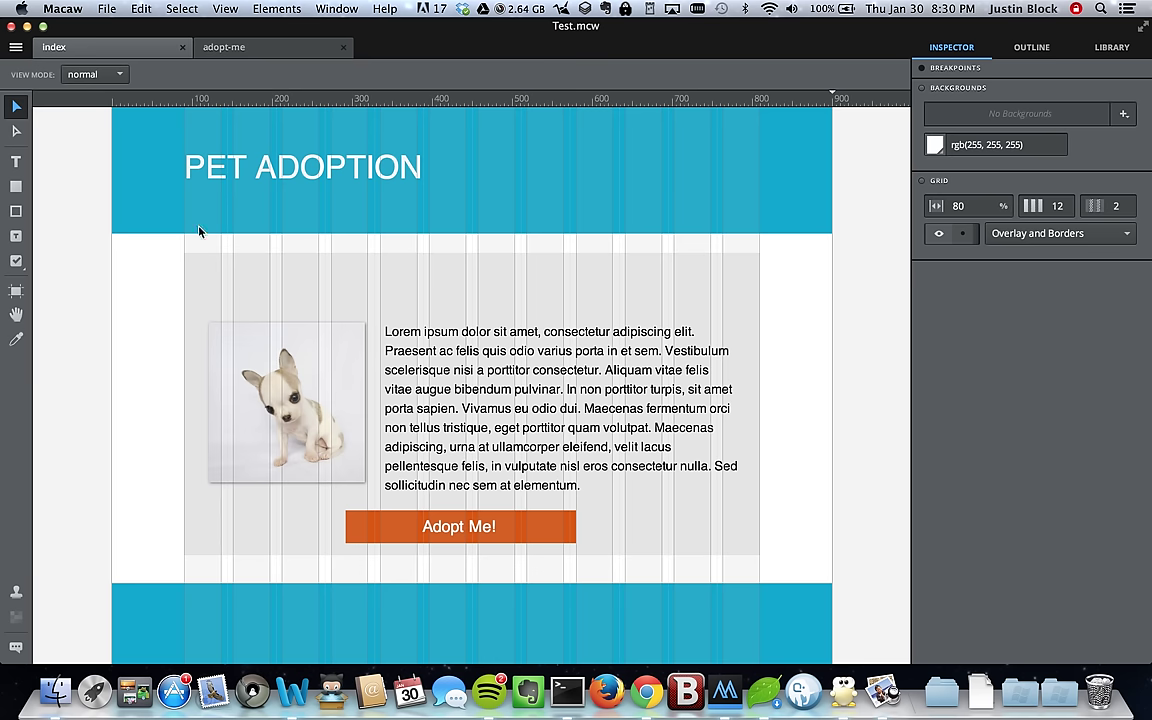
{"action": "scroll", "coordinate": [357, 455], "scroll_direction": "down", "scroll_amount": 1}
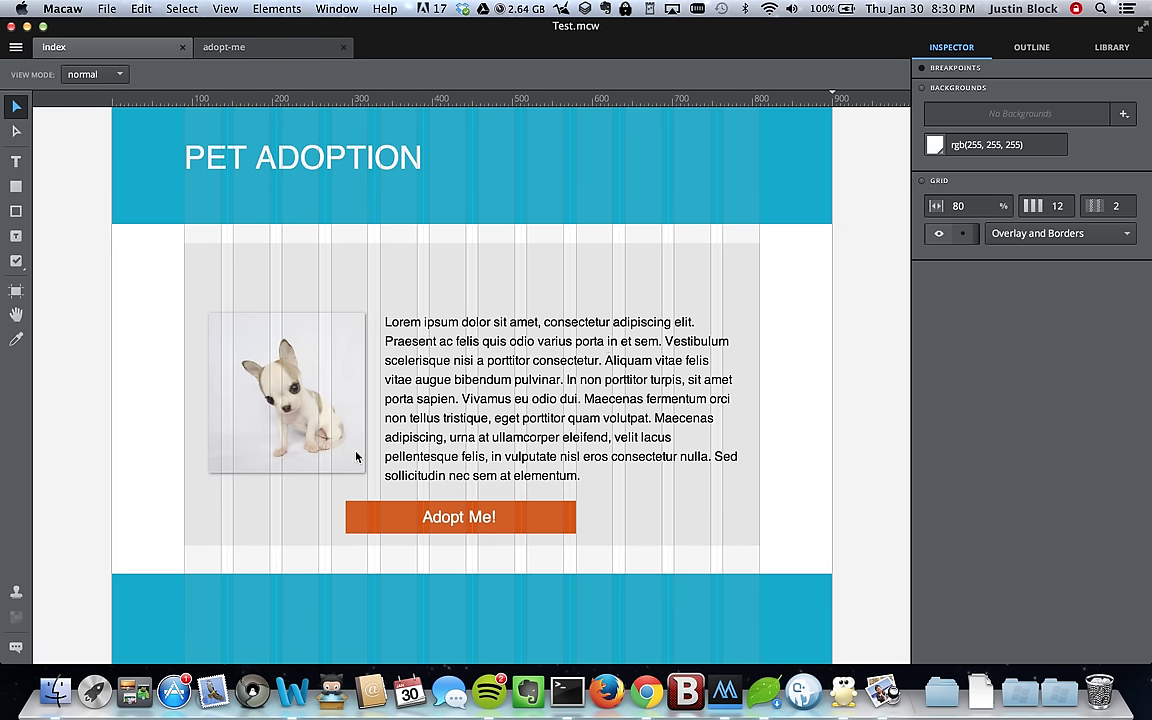
{"action": "left_click", "coordinate": [967, 233]}
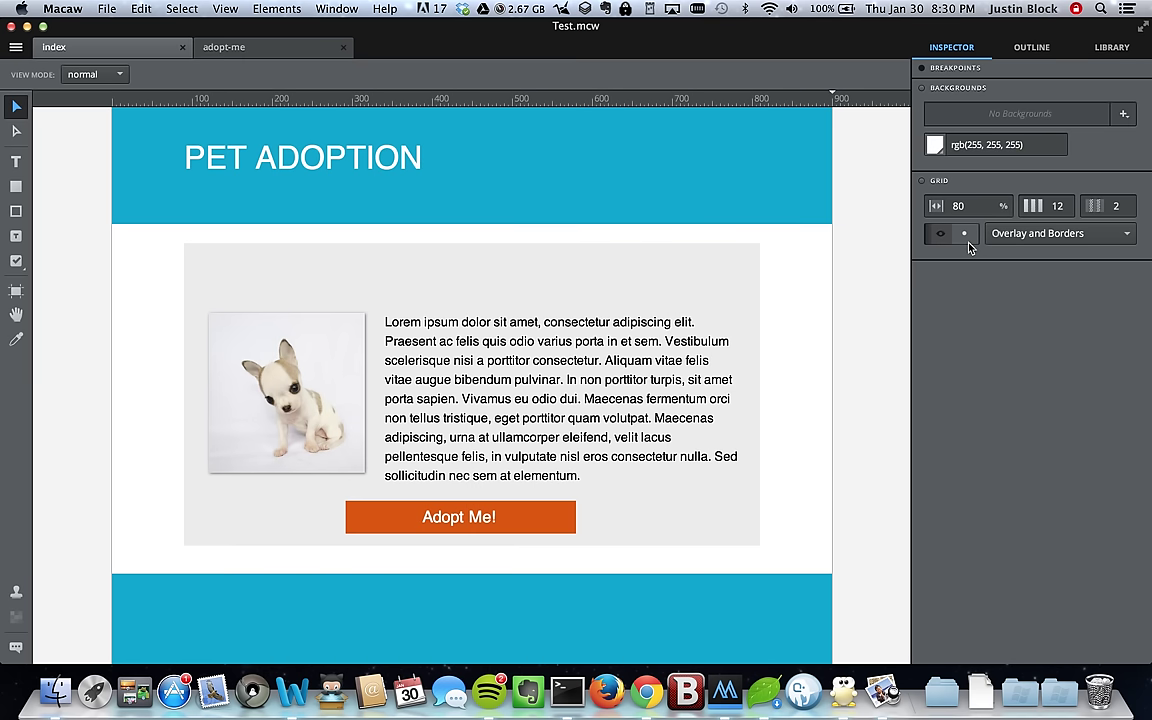
{"action": "left_click", "coordinate": [945, 235]}
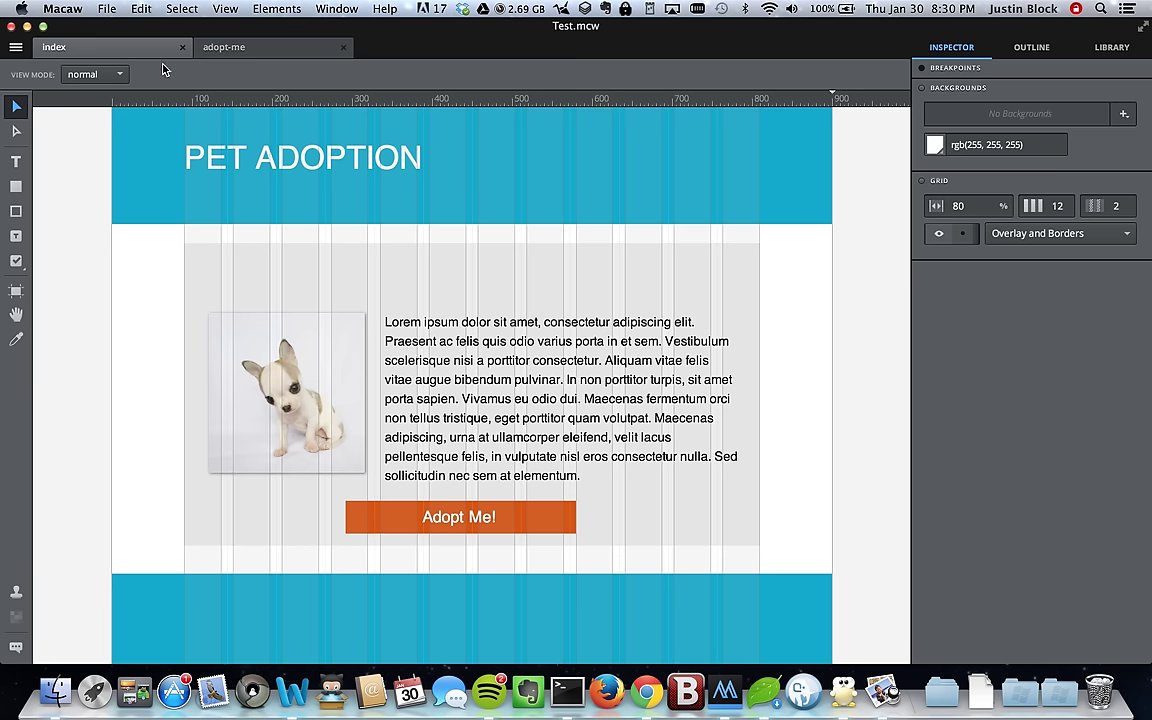
Step: On the adopt-me page, delete both paragraphs, the dog image and the button link inside section.main
{"action": "left_click", "coordinate": [255, 49]}
{"action": "left_click", "coordinate": [489, 349]}
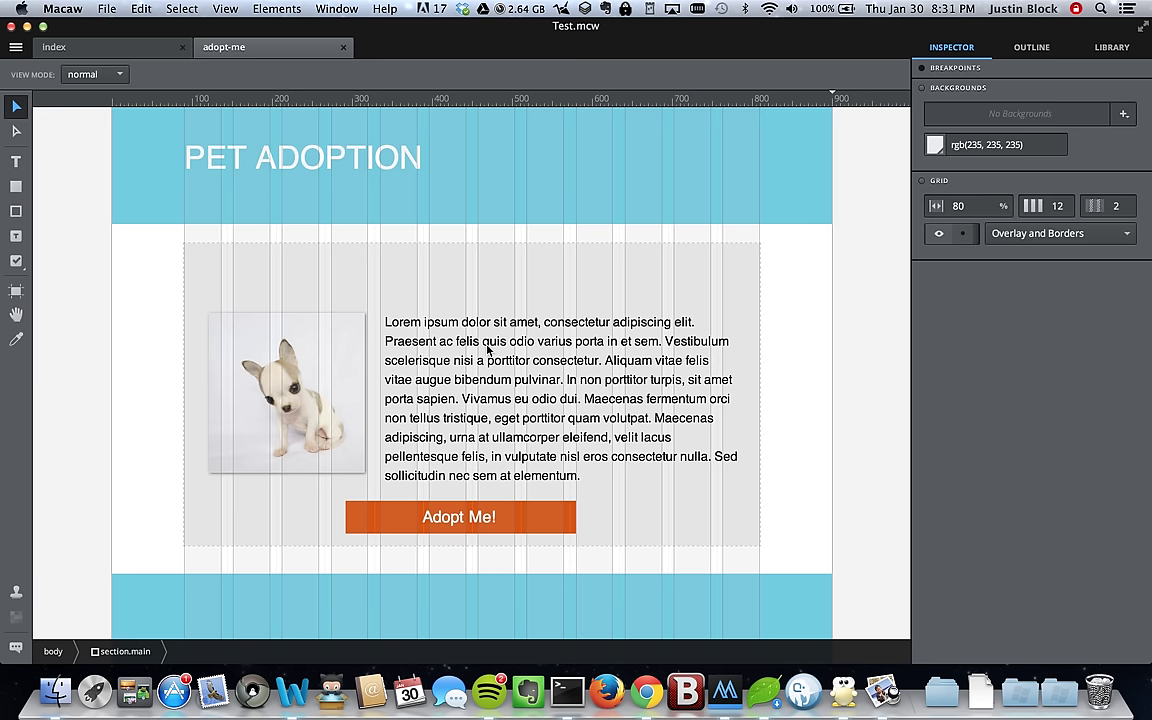
{"action": "double_click", "coordinate": [489, 349]}
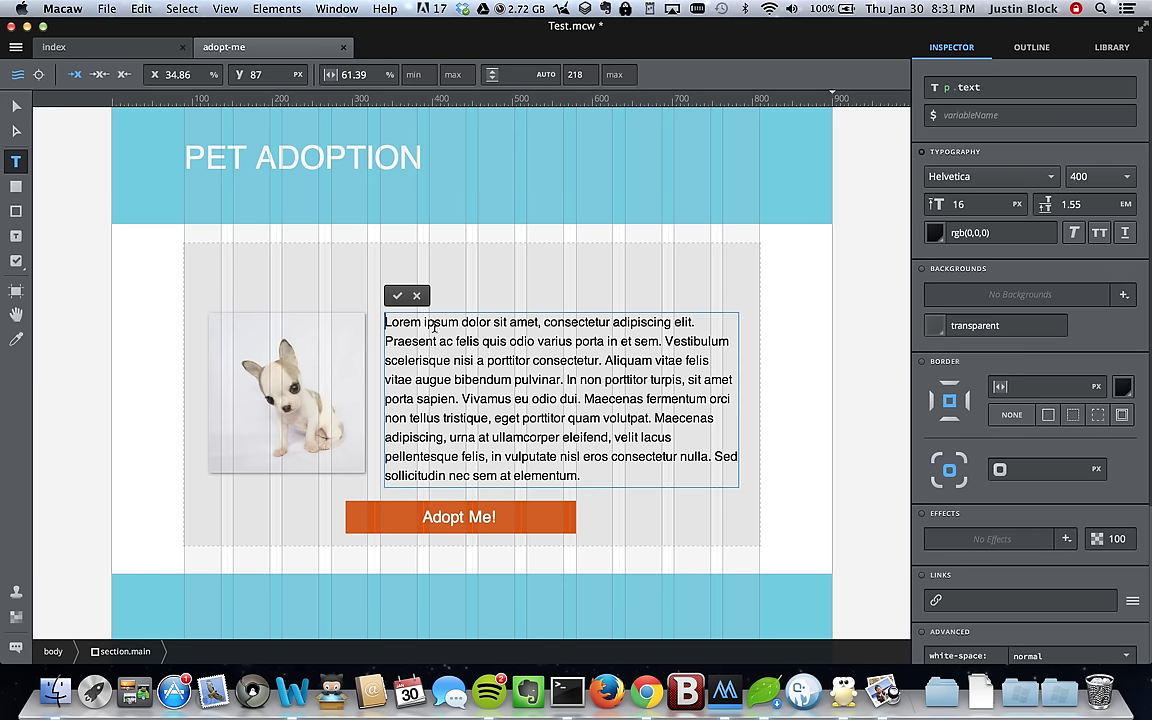
{"action": "left_click", "coordinate": [1027, 49]}
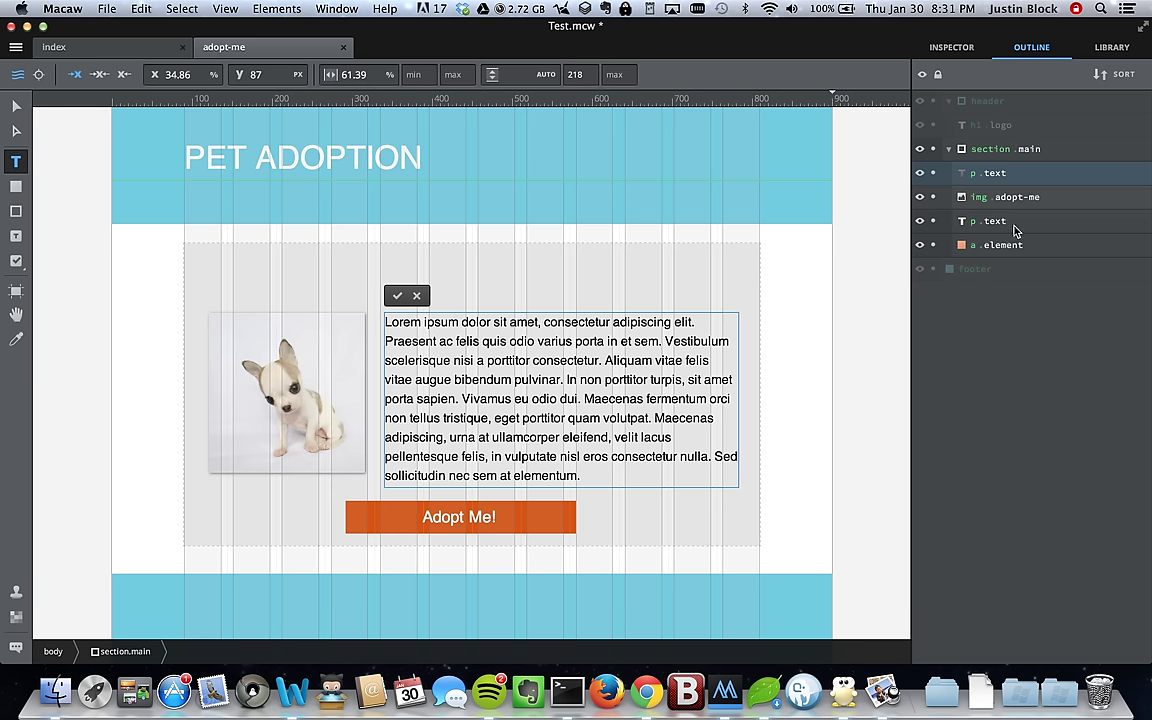
{"action": "left_click", "coordinate": [1015, 197]}
{"action": "left_click", "coordinate": [1010, 174], "text": "shift"}
{"action": "left_click", "coordinate": [1017, 250], "text": "shift"}
{"action": "key", "text": "Delete"}
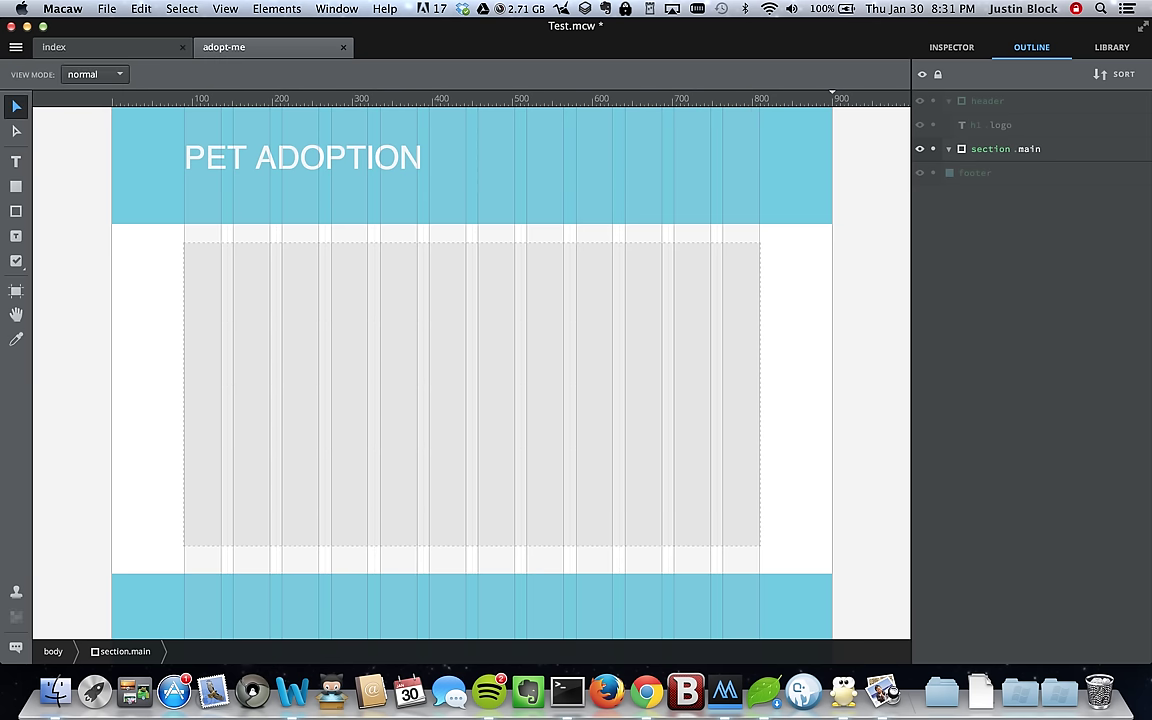
Step: Draw a container inside section.main, about 86% wide and 353 px high
{"action": "left_click", "coordinate": [980, 152]}
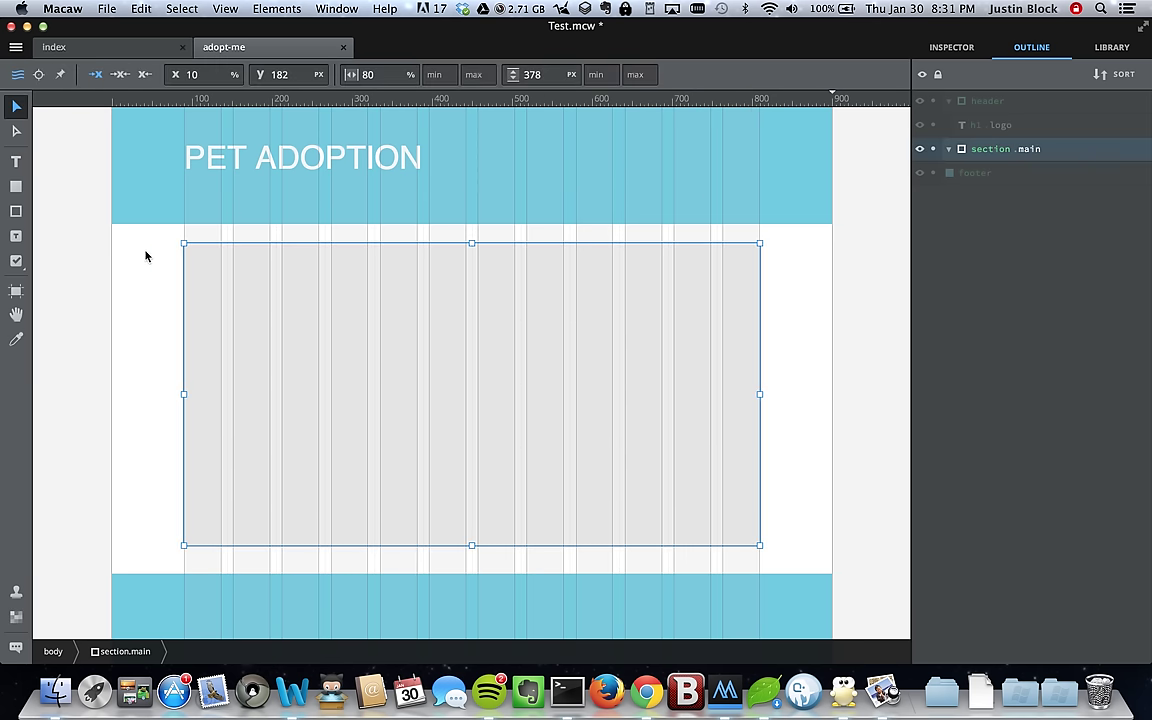
{"action": "left_click", "coordinate": [16, 211]}
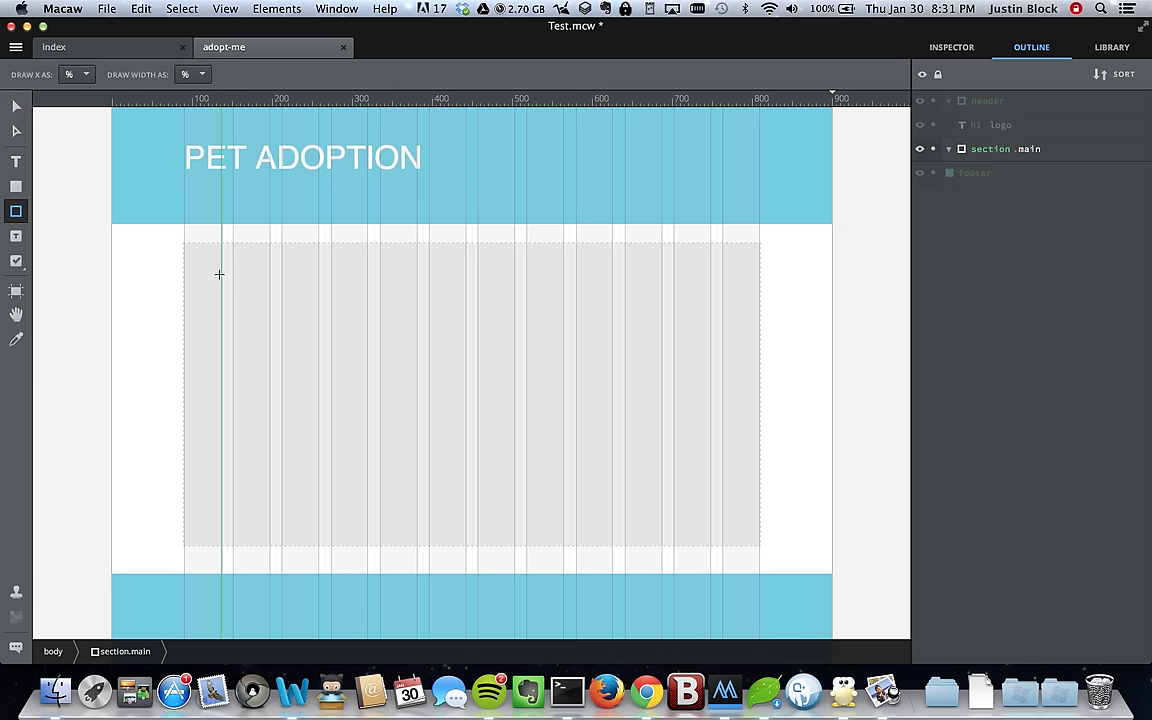
{"action": "mouse_move", "coordinate": [212, 253]}
{"action": "left_mouse_down"}
{"action": "mouse_move", "coordinate": [327, 360]}
{"action": "mouse_move", "coordinate": [710, 504]}
{"action": "mouse_move", "coordinate": [710, 537]}
{"action": "left_mouse_up"}
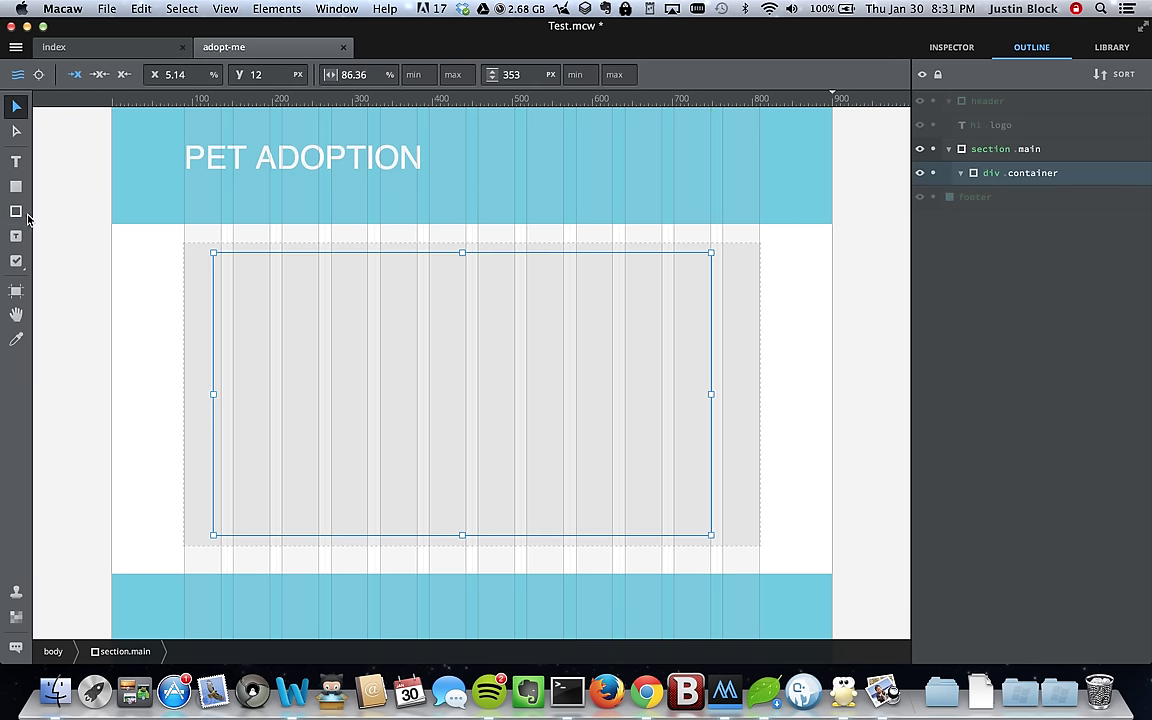
Step: Rename the new container as form.contact-us
{"action": "double_click", "coordinate": [985, 176]}
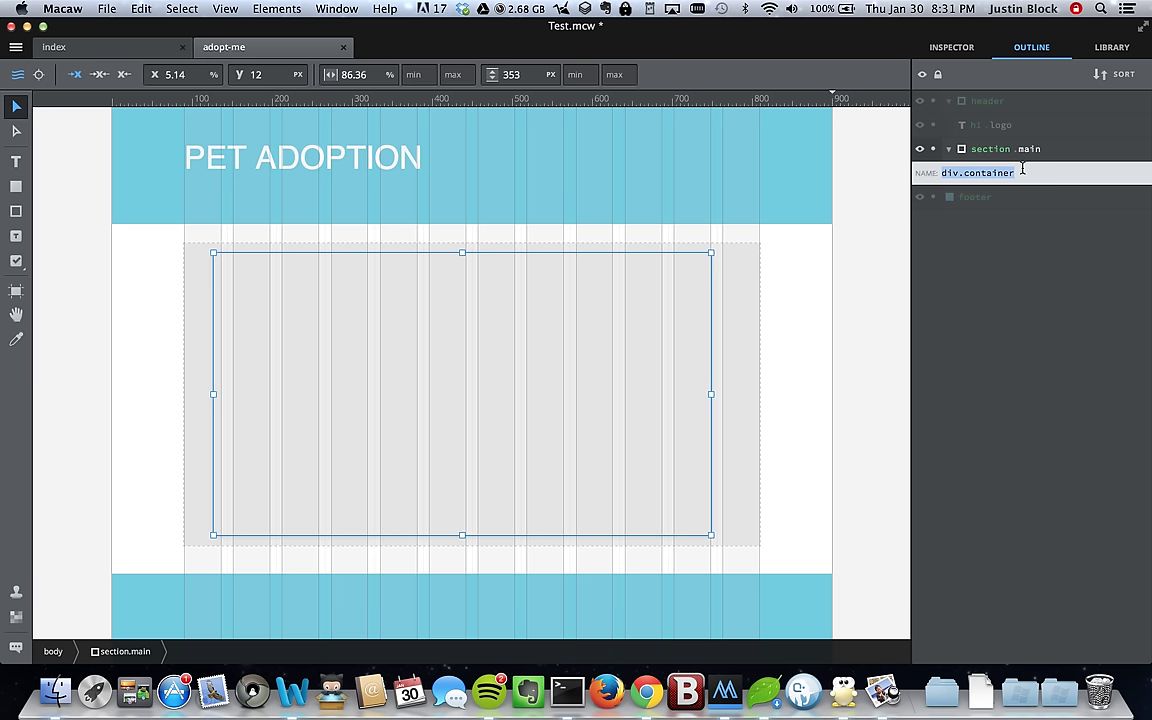
{"action": "type", "text": "form.conta"}
{"action": "type", "text": "fc"}
{"action": "type", "text": "-us"}
{"action": "key", "text": "Return"}
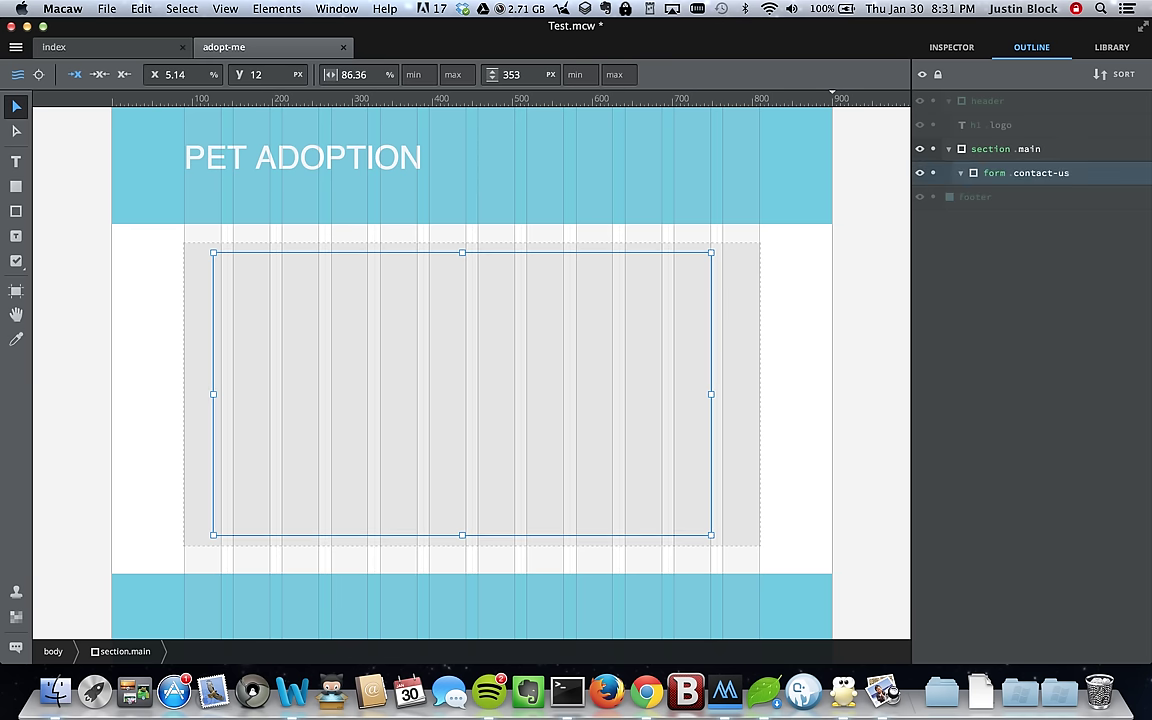
Step: Draw a button in the lower part of section.main, about 36% wide and 44 px high, and label it "Submit"
{"action": "left_click", "coordinate": [16, 240]}
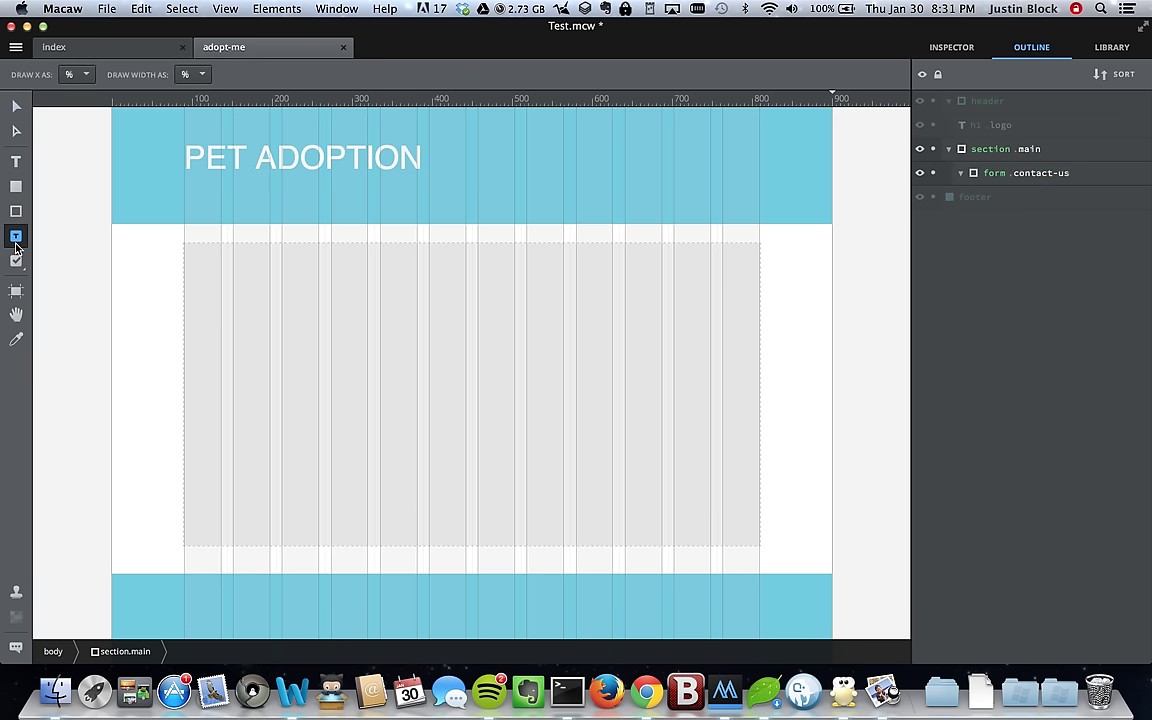
{"action": "left_click_drag", "start_coordinate": [347, 449], "coordinate": [557, 485]}
{"action": "type", "text": "Submit"}
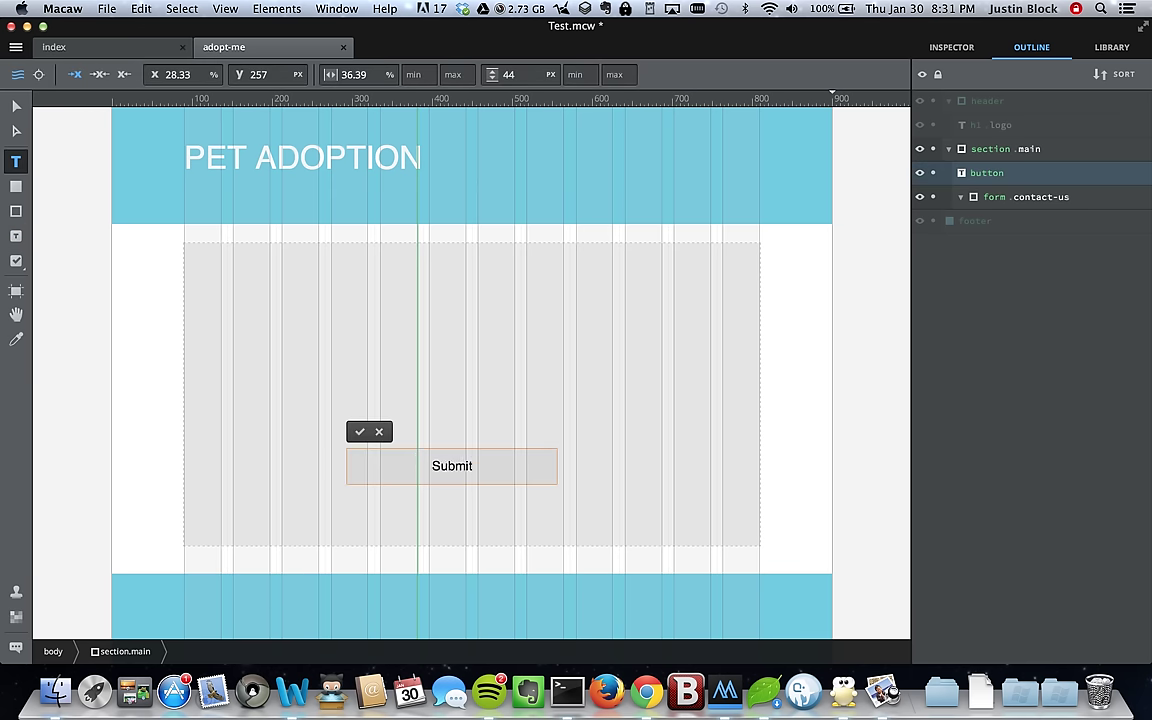
{"action": "left_click", "coordinate": [360, 431]}
Step: Set the Submit button's text color to red, rgb(205, 34, 34)
{"action": "left_click", "coordinate": [953, 49]}
{"action": "left_click", "coordinate": [935, 233]}
{"action": "left_click", "coordinate": [507, 294]}
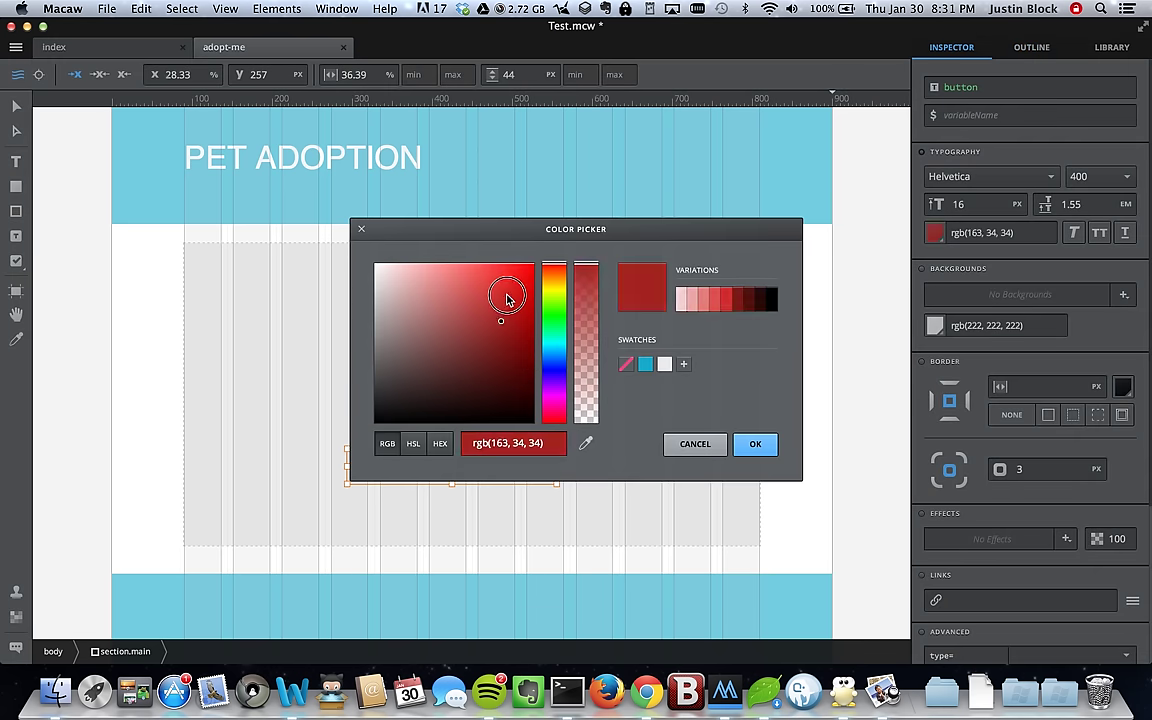
{"action": "left_click", "coordinate": [755, 444]}
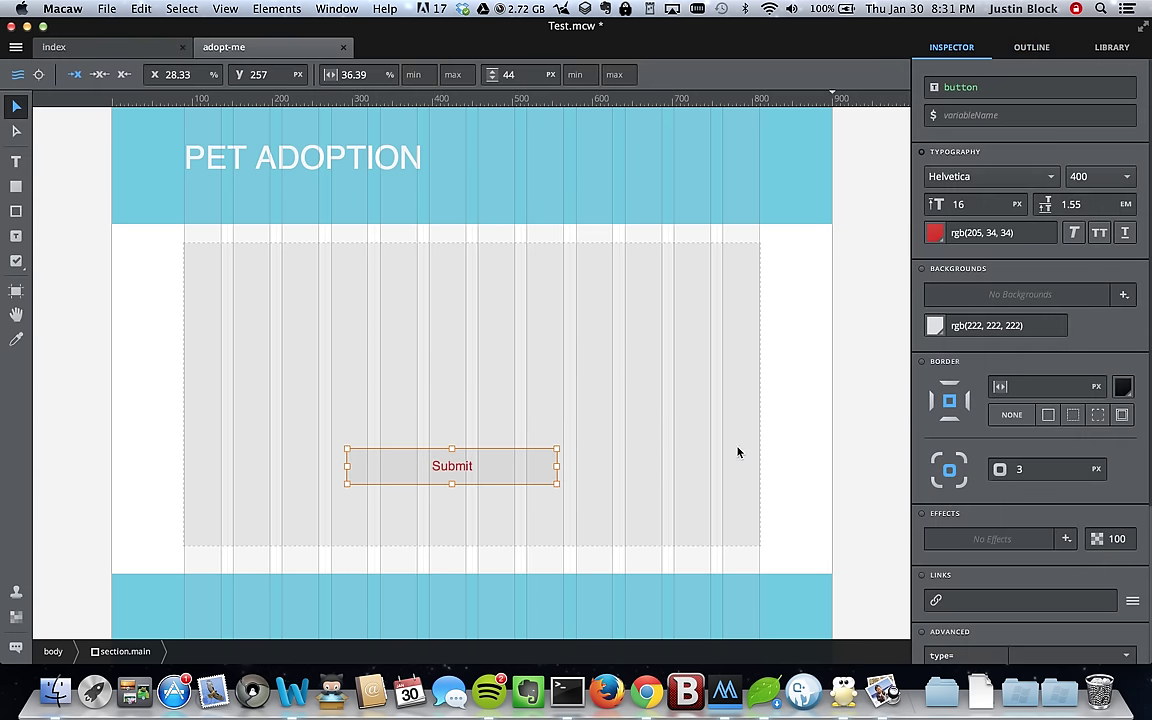
Step: Sample white, rgb(255, 255, 255), from the page as the Submit button's text color
{"action": "left_click", "coordinate": [935, 233]}
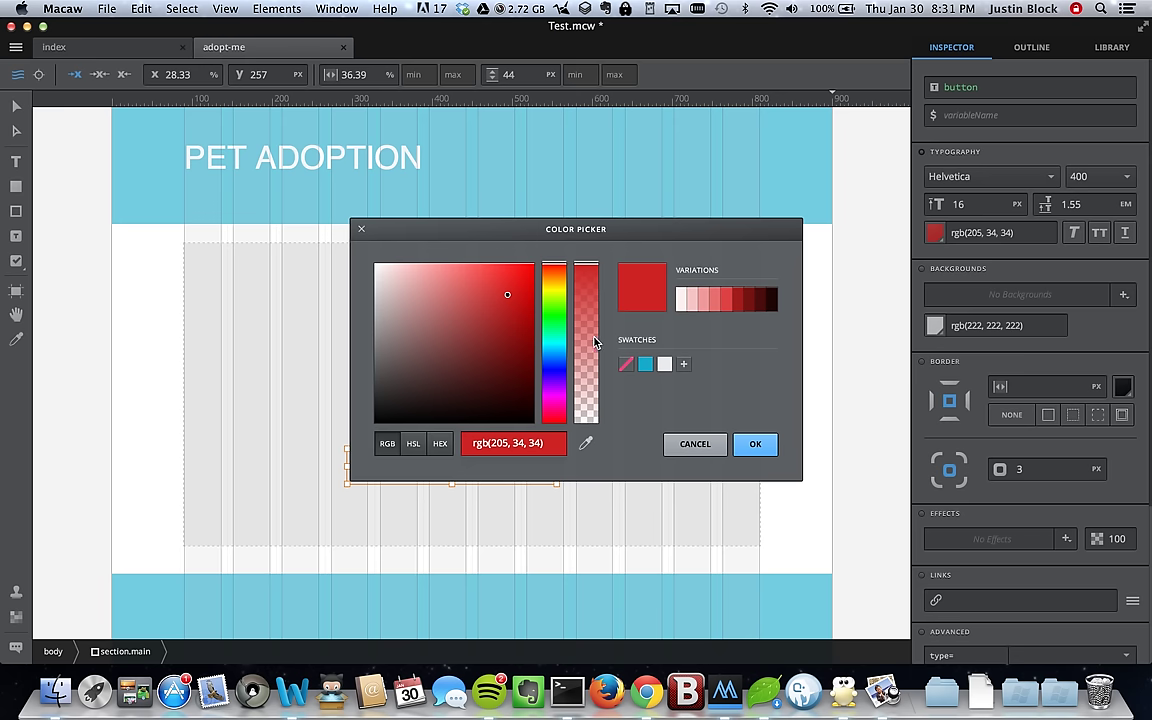
{"action": "left_click", "coordinate": [585, 443]}
{"action": "left_click", "coordinate": [815, 468]}
{"action": "left_click", "coordinate": [755, 444]}
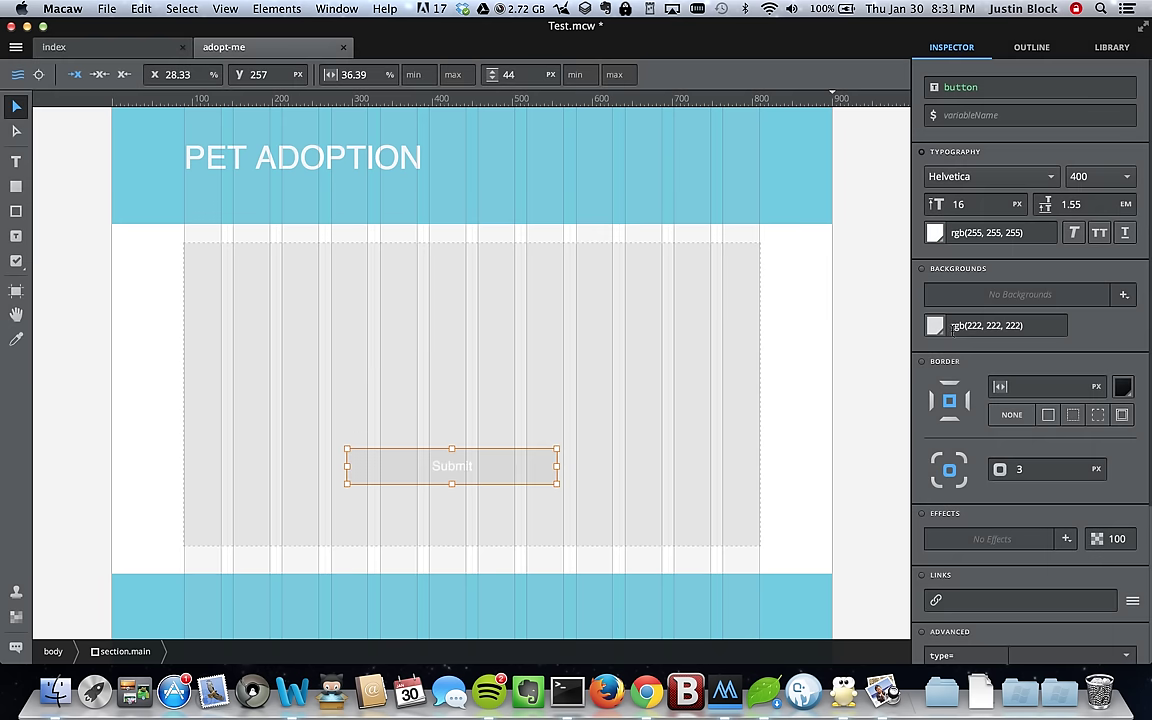
Step: Set the Submit button's background color to bright red, rgb(242, 0, 0)
{"action": "left_click", "coordinate": [935, 325]}
{"action": "left_click_drag", "start_coordinate": [463, 352], "coordinate": [558, 276]}
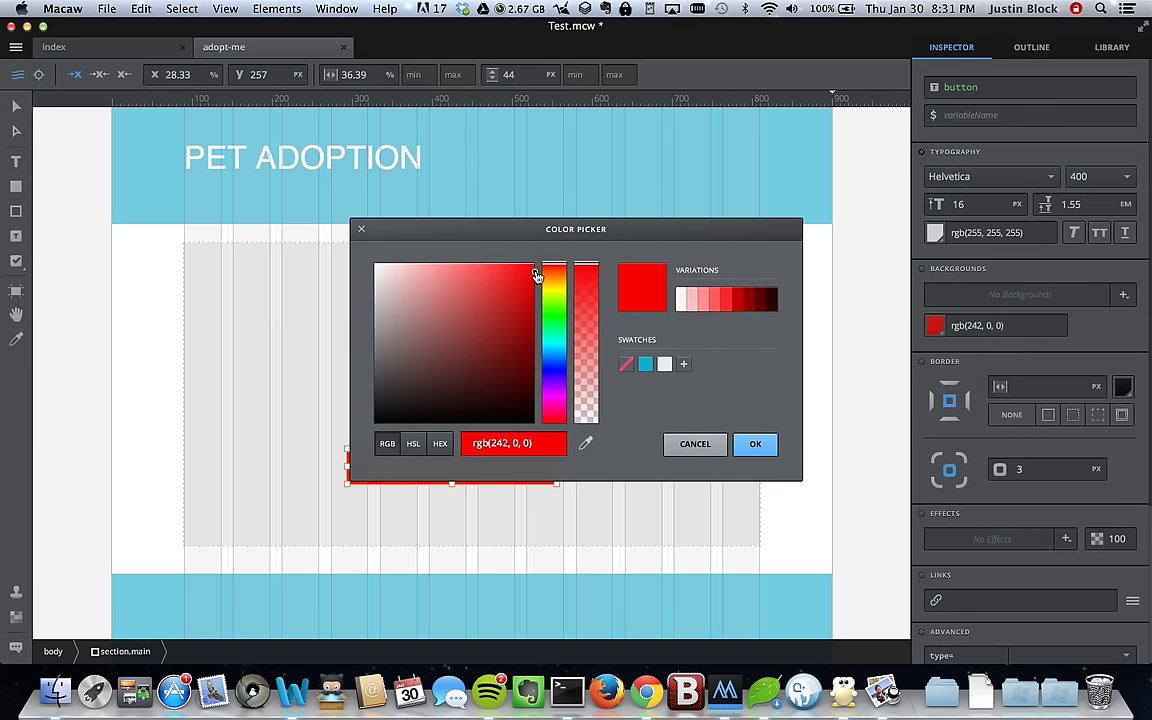
{"action": "left_click", "coordinate": [755, 444]}
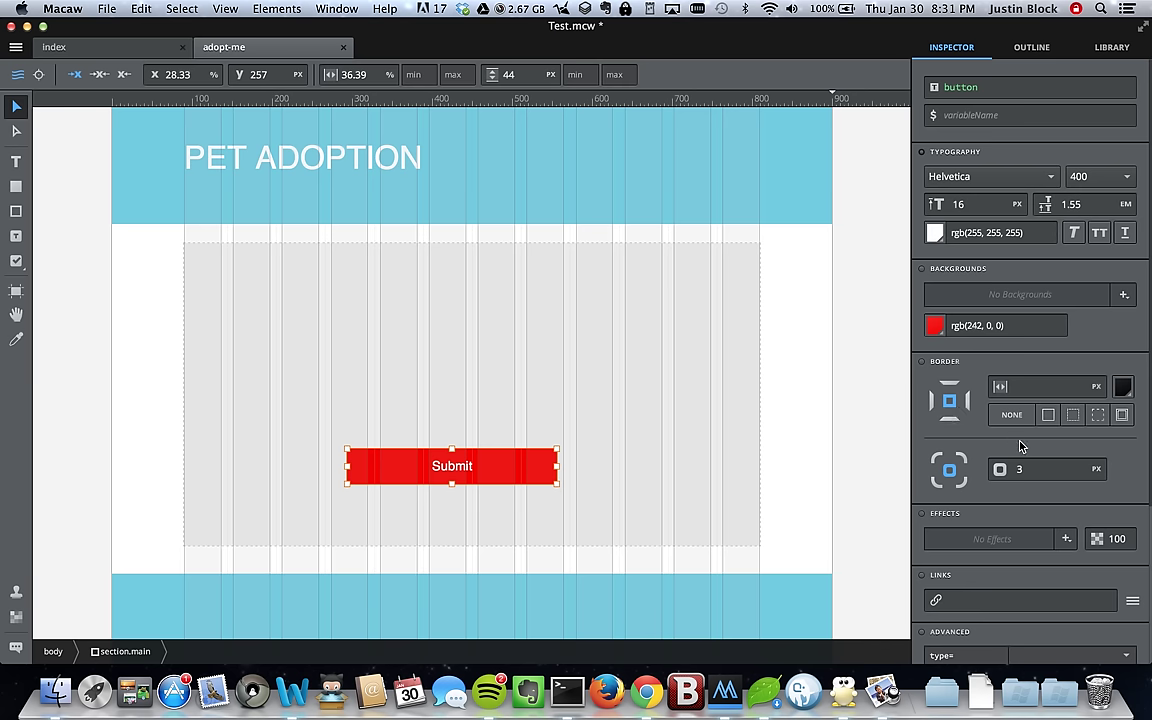
Step: Set the Submit button's corner radius to 5 px
{"action": "left_click", "coordinate": [1037, 467]}
{"action": "key", "text": "BackSpace"}
{"action": "type", "text": "5"}
{"action": "key", "text": "Return"}
{"action": "left_click", "coordinate": [828, 378]}
Step: Give the Submit button a solid black border on its bottom edge only, with a width of 4 px
{"action": "left_click", "coordinate": [455, 470]}
{"action": "left_click", "coordinate": [949, 419]}
{"action": "left_click", "coordinate": [1055, 388]}
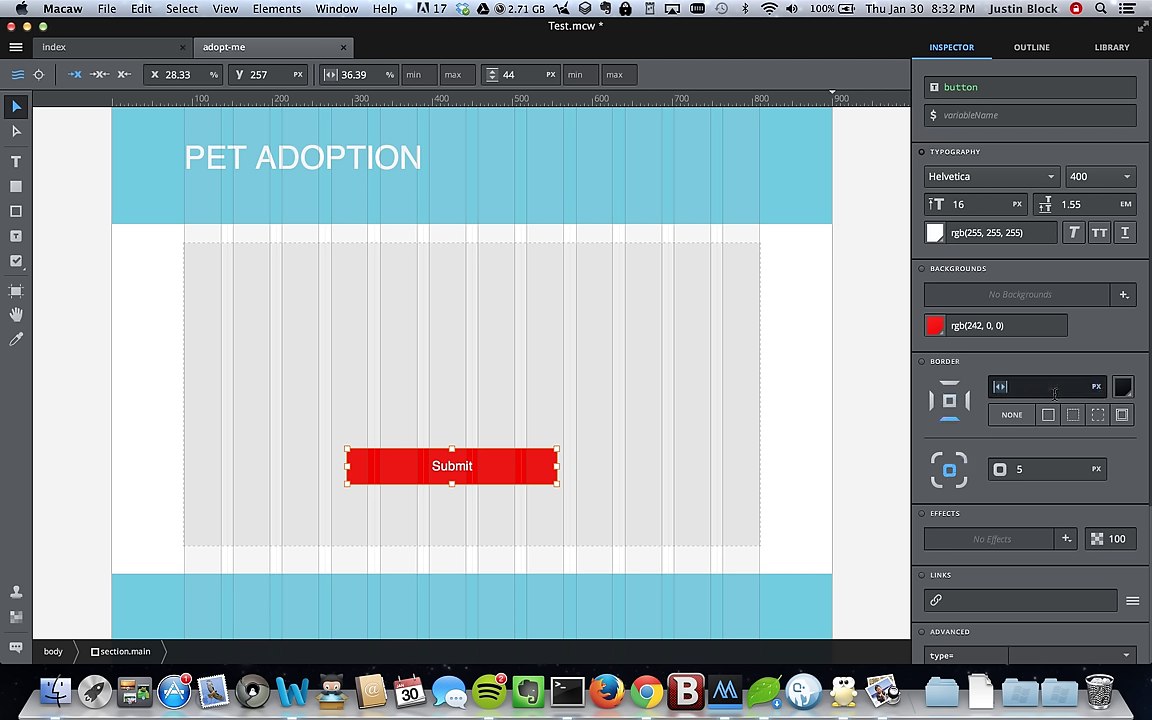
{"action": "type", "text": "1"}
{"action": "key", "text": "Return"}
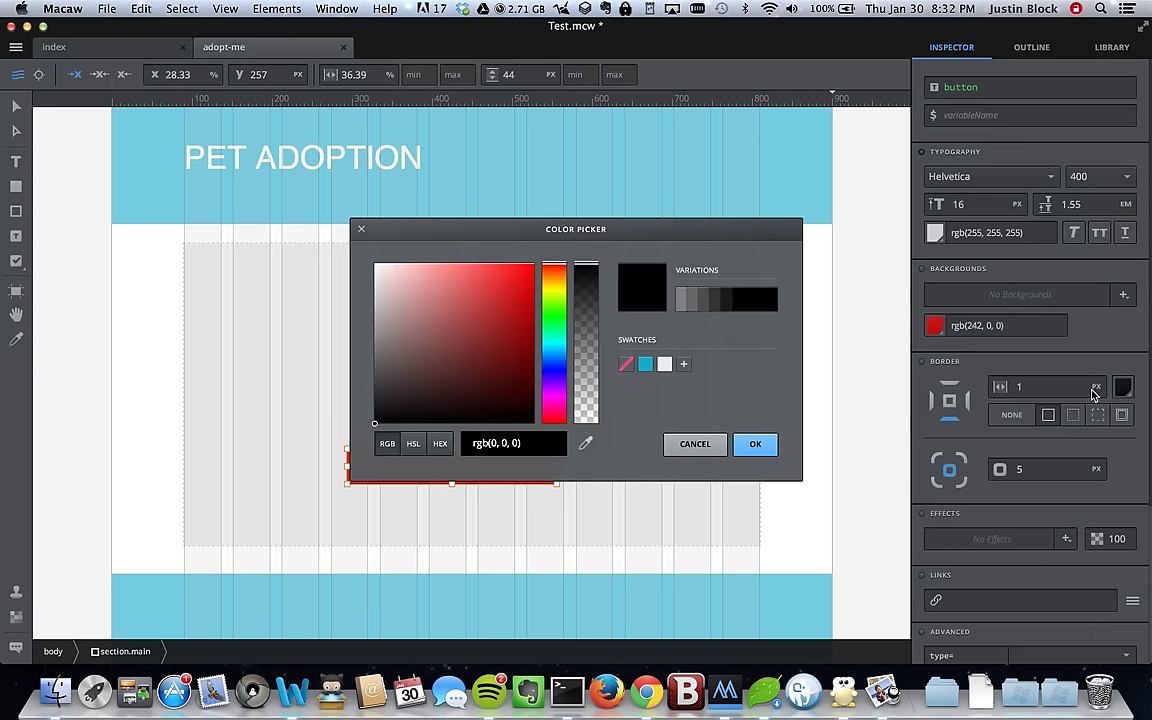
{"action": "left_click", "coordinate": [683, 443]}
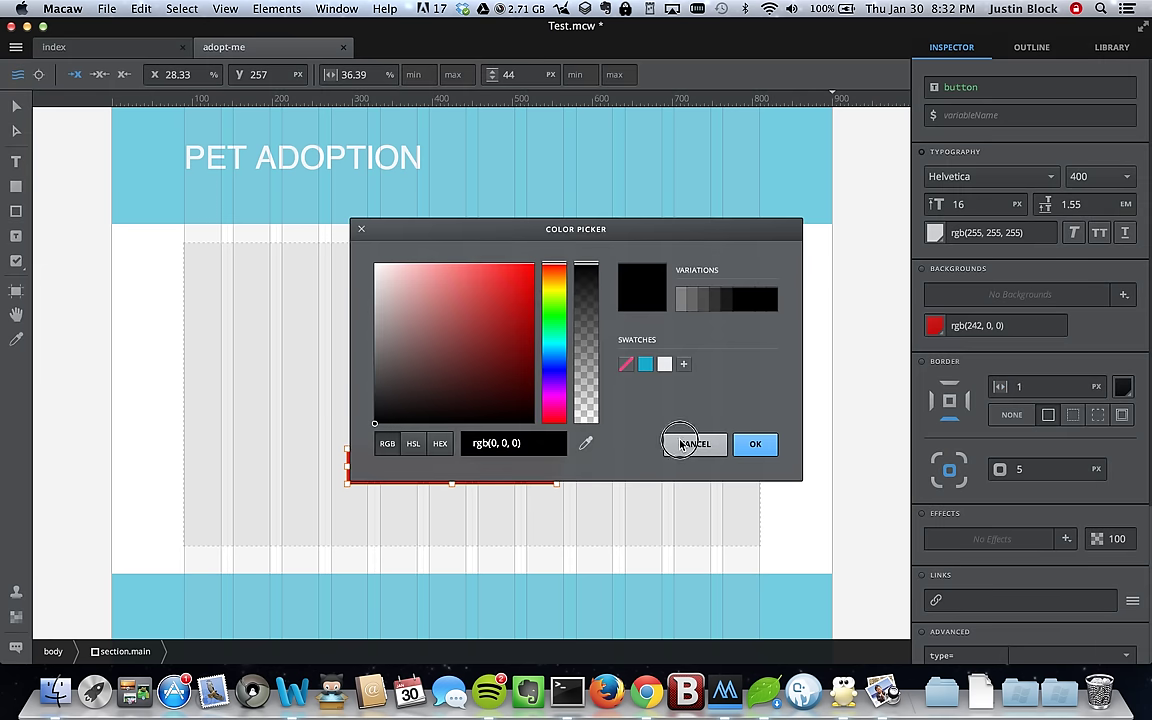
{"action": "double_click", "coordinate": [1021, 388]}
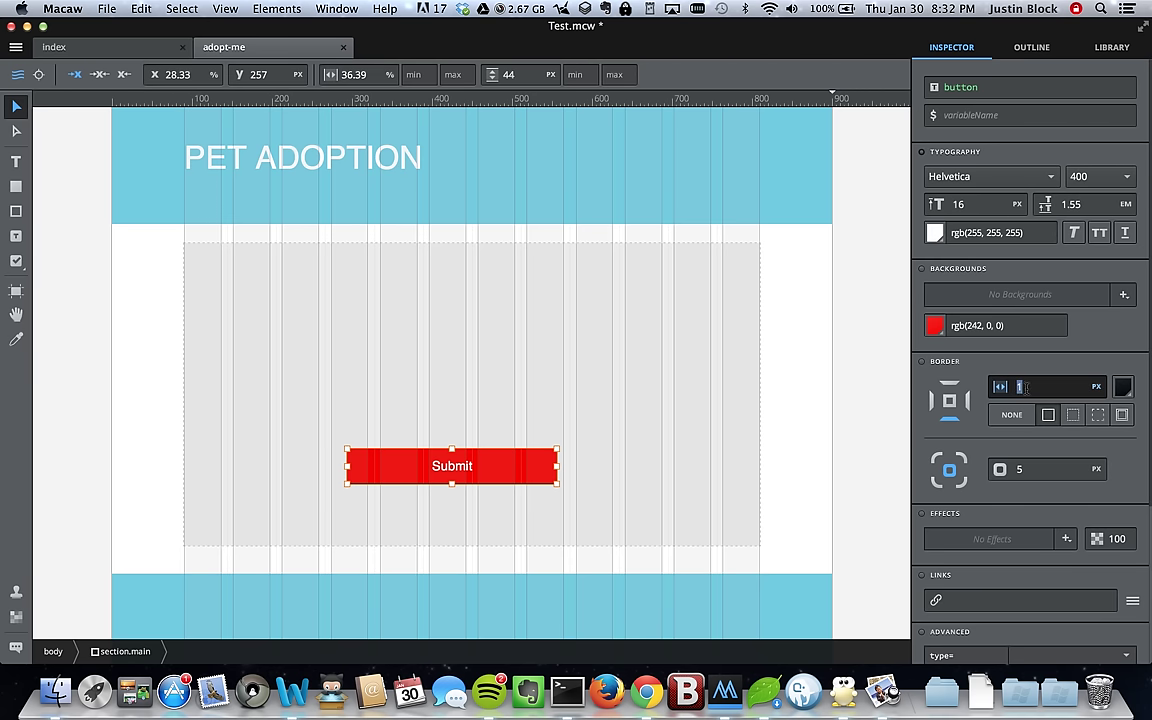
{"action": "type", "text": "4"}
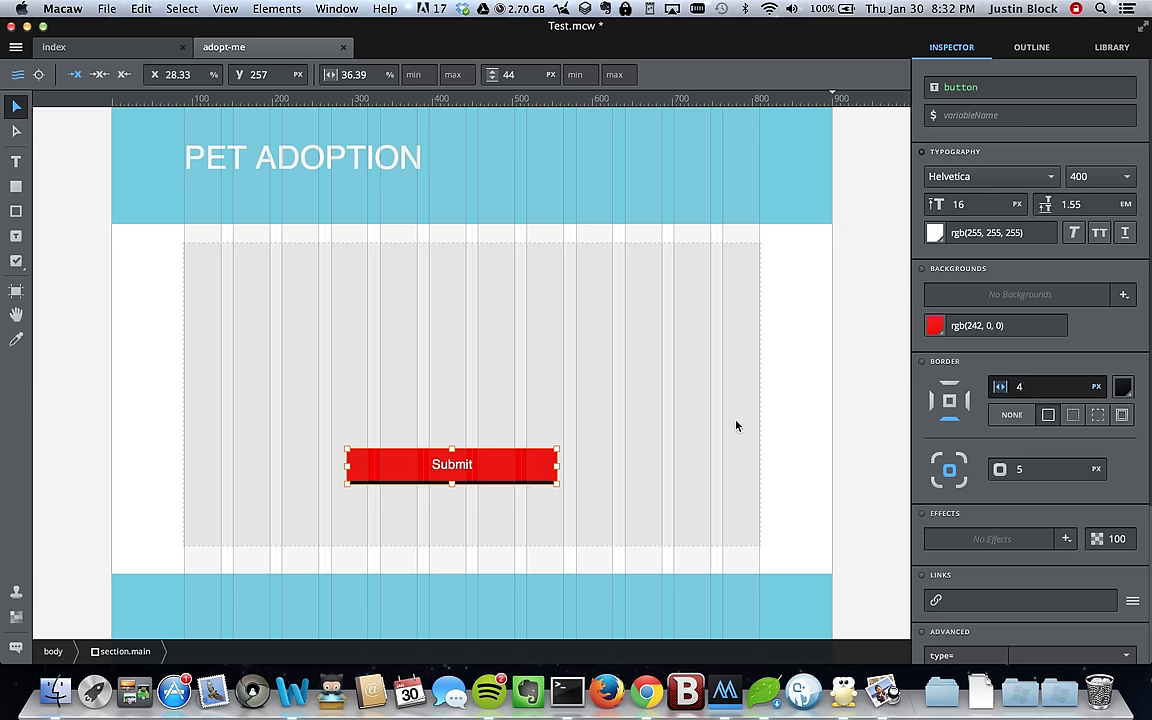
Step: Set the width of the Submit button's bottom border to 3 px
{"action": "double_click", "coordinate": [1053, 386]}
{"action": "left_click", "coordinate": [812, 453]}
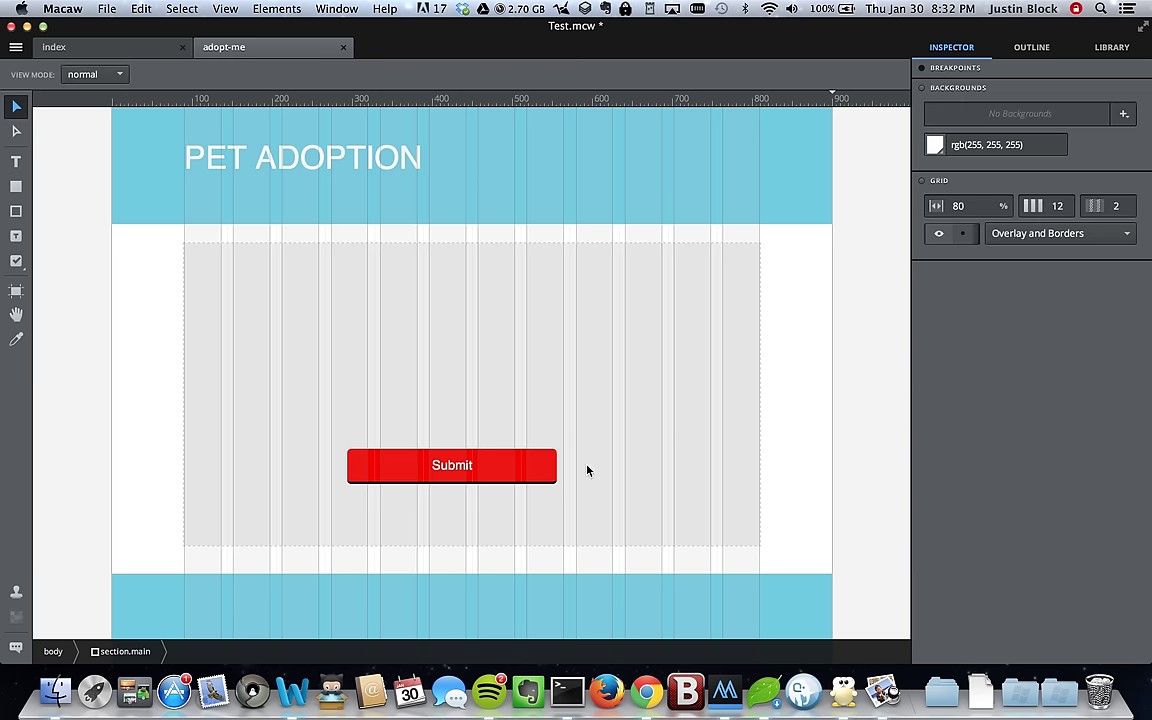
Step: Try the double and dashed line styles on the Submit button's bottom border, and return it to solid
{"action": "left_click", "coordinate": [493, 467]}
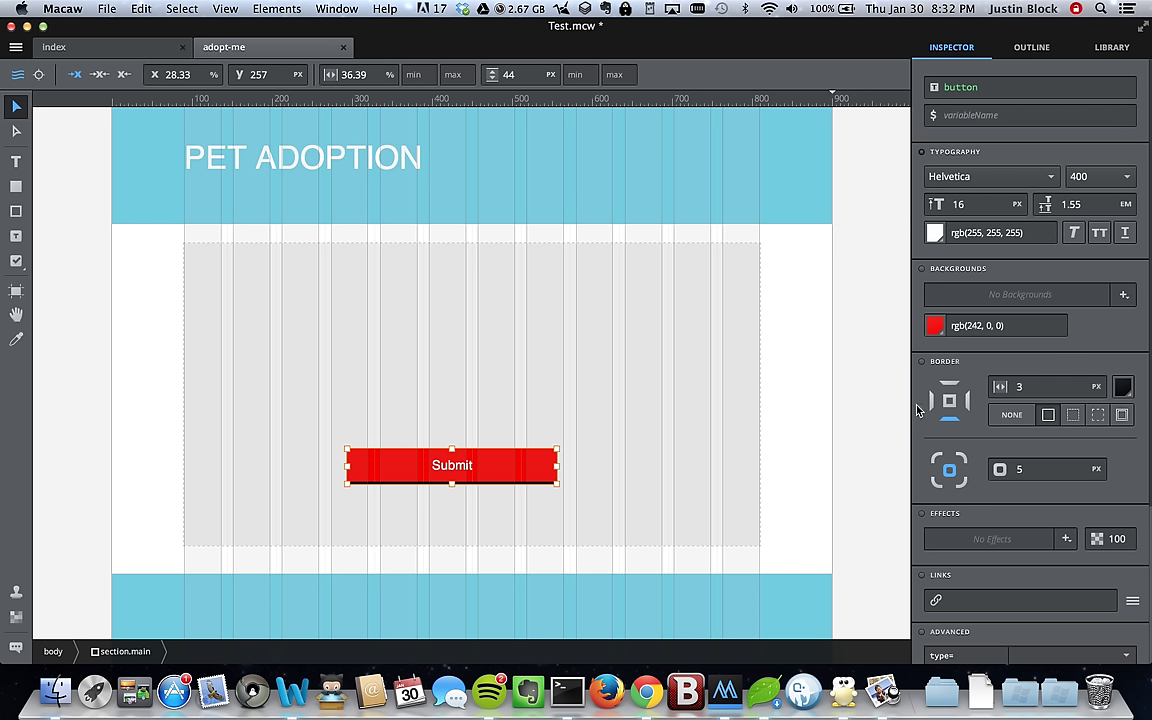
{"action": "left_click", "coordinate": [1122, 418]}
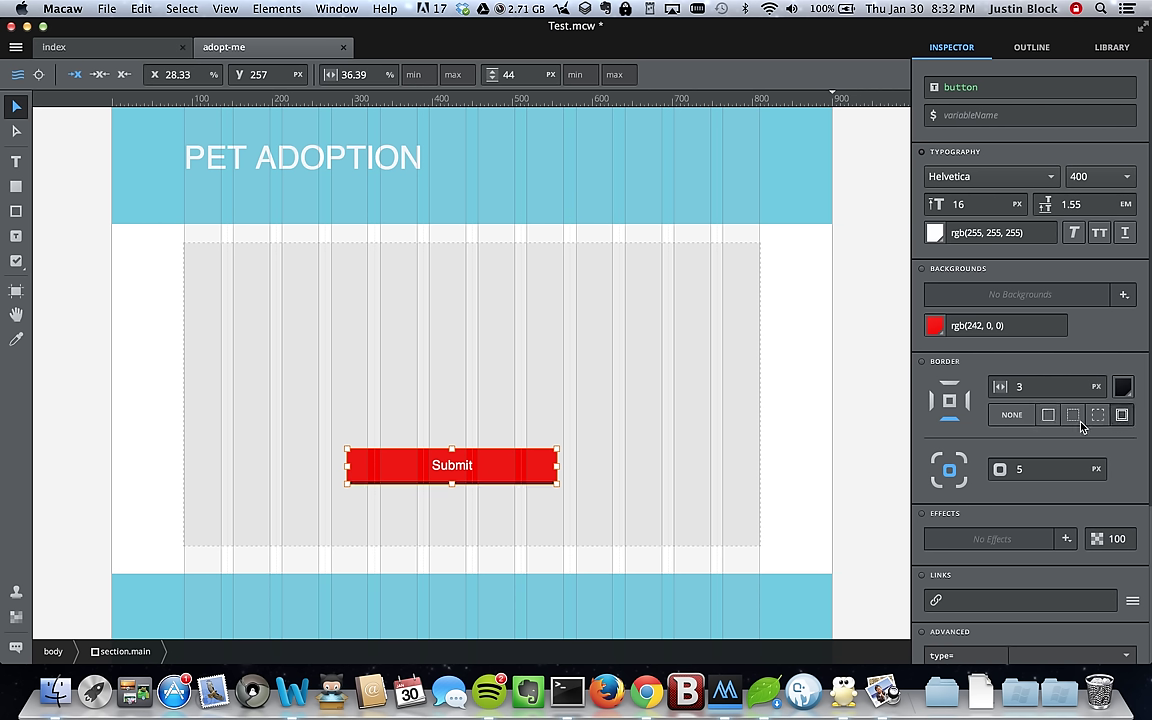
{"action": "left_click", "coordinate": [1097, 416]}
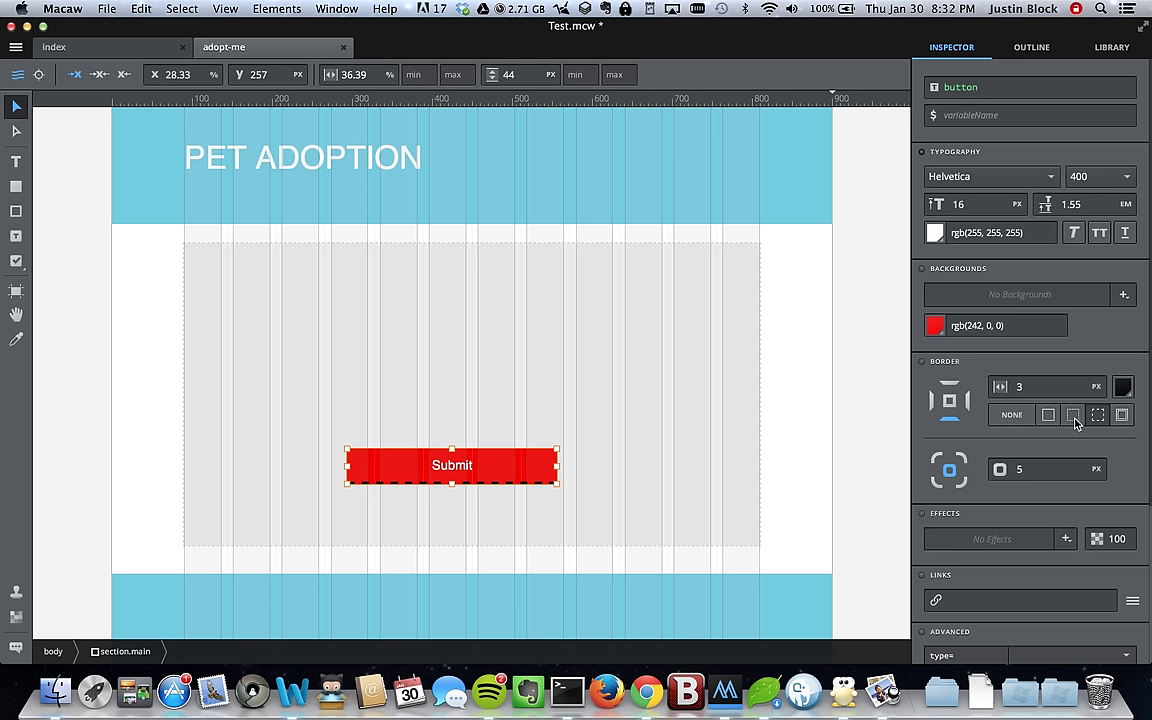
{"action": "left_click", "coordinate": [1048, 414]}
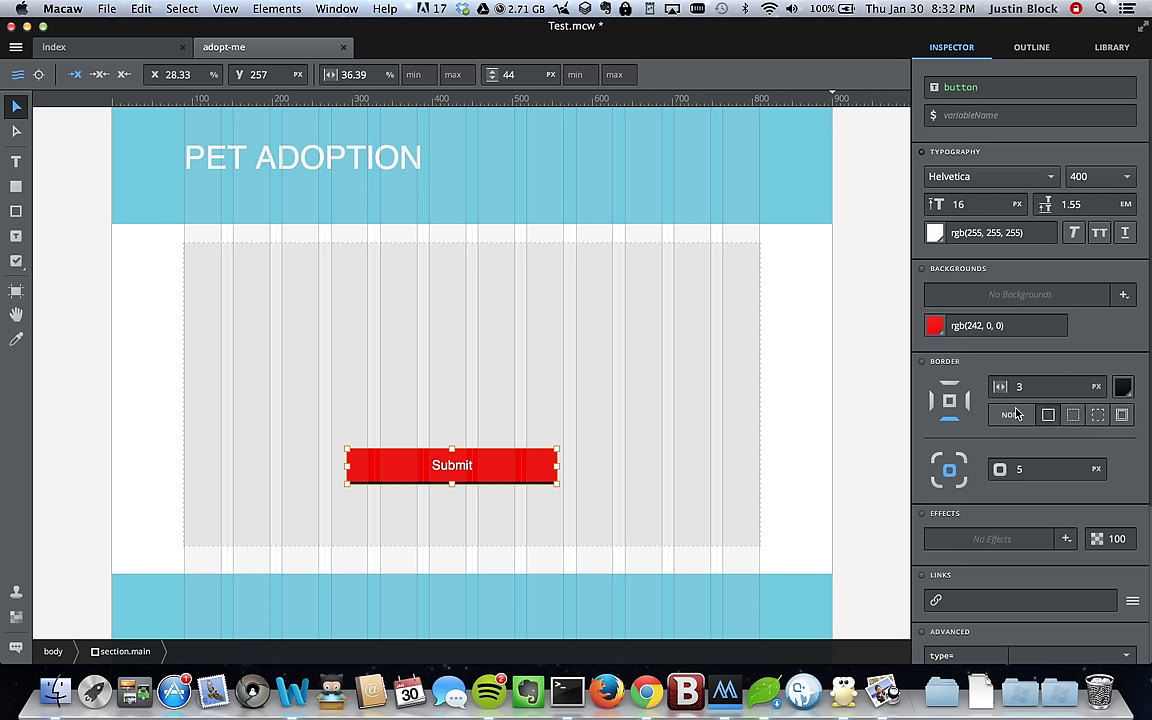
Step: Try a solid 3 px border on the Submit button's top edge, and set that edge back to no border
{"action": "left_click", "coordinate": [950, 386]}
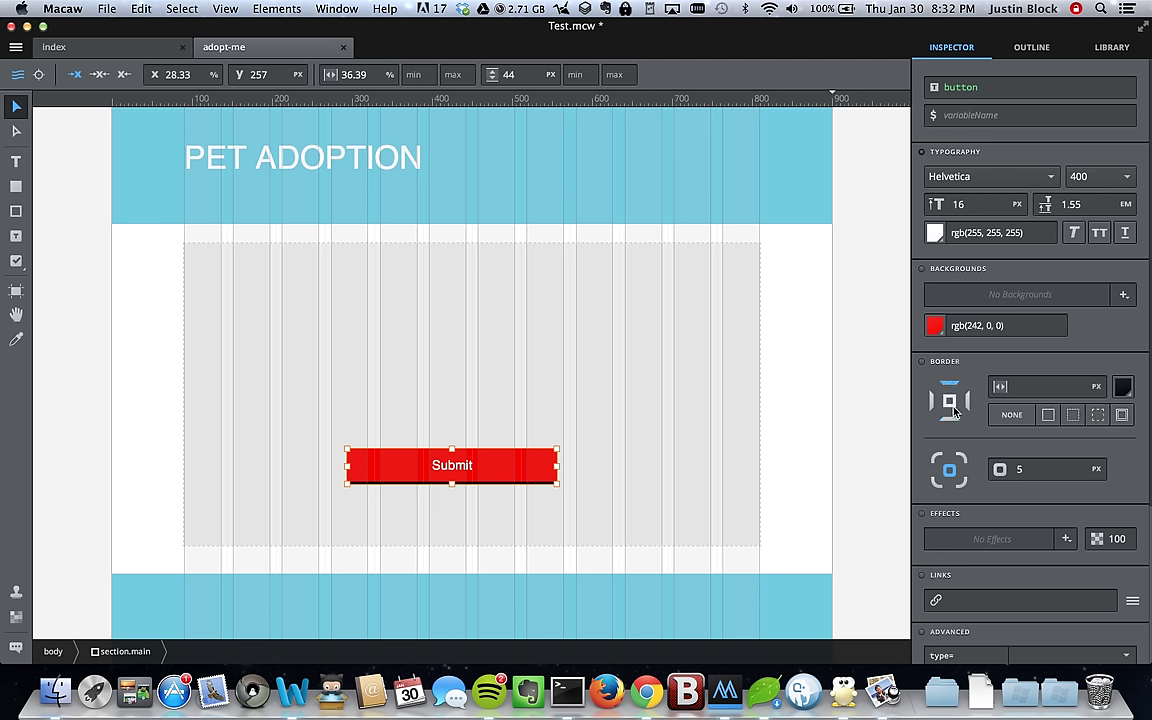
{"action": "left_click", "coordinate": [1026, 388]}
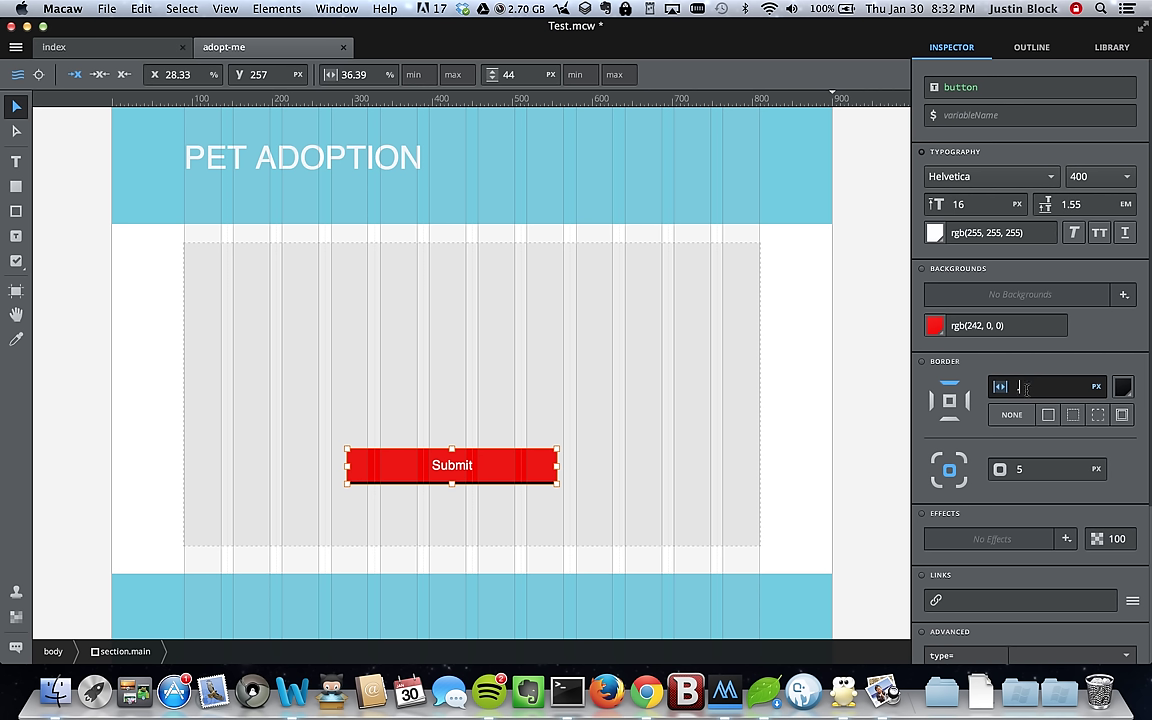
{"action": "type", "text": "0"}
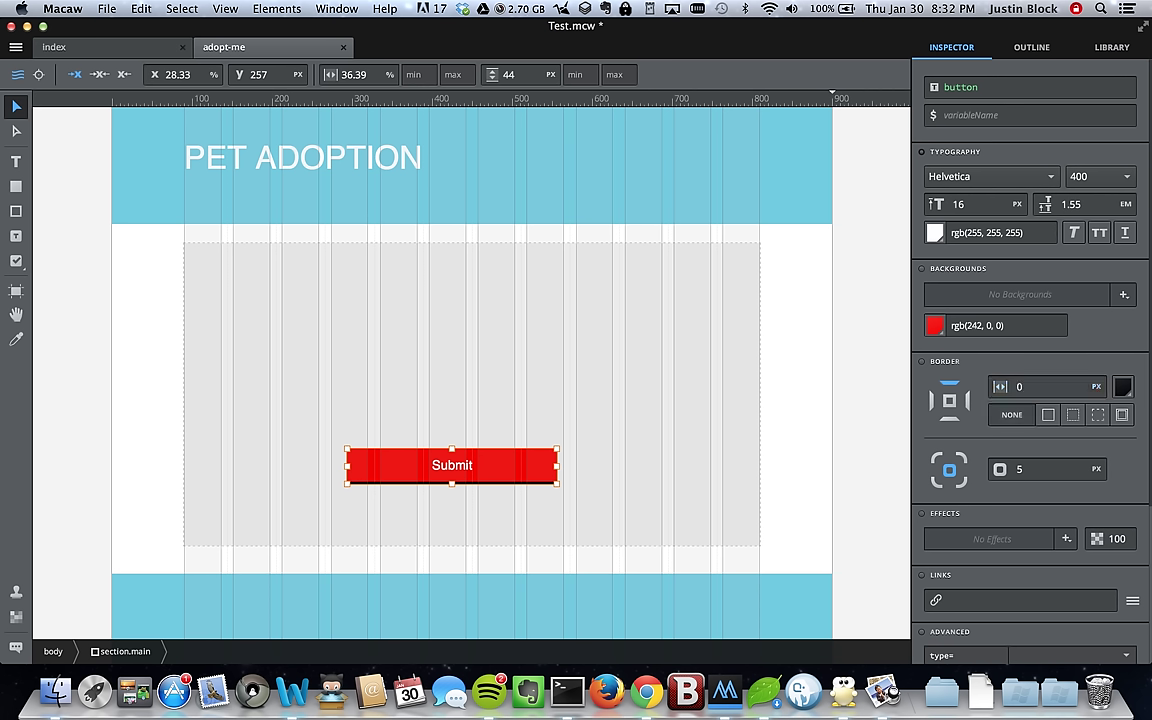
{"action": "left_click", "coordinate": [1048, 415]}
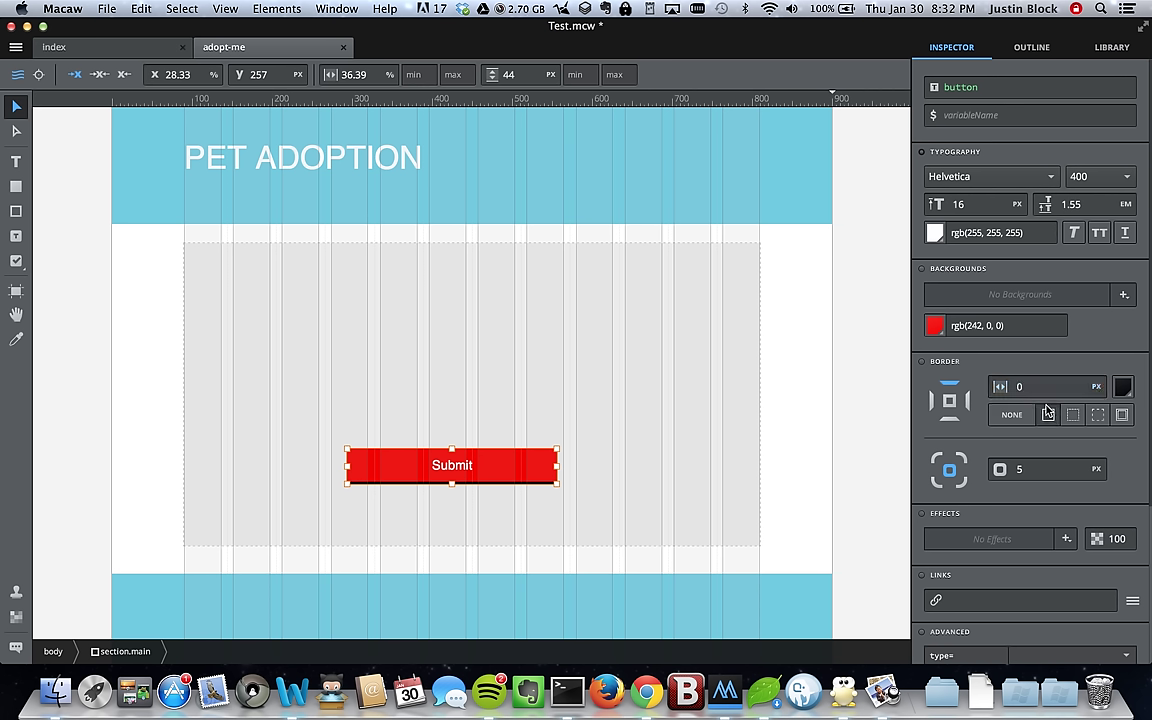
{"action": "type", "text": "3"}
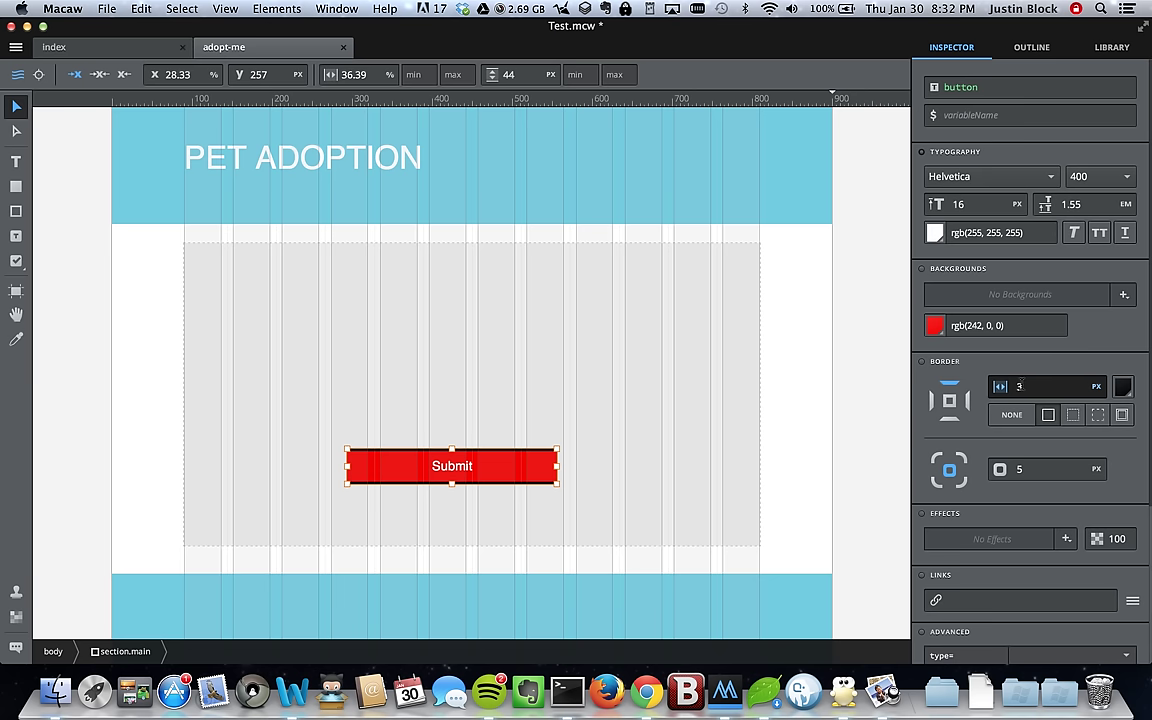
{"action": "left_click", "coordinate": [1030, 415]}
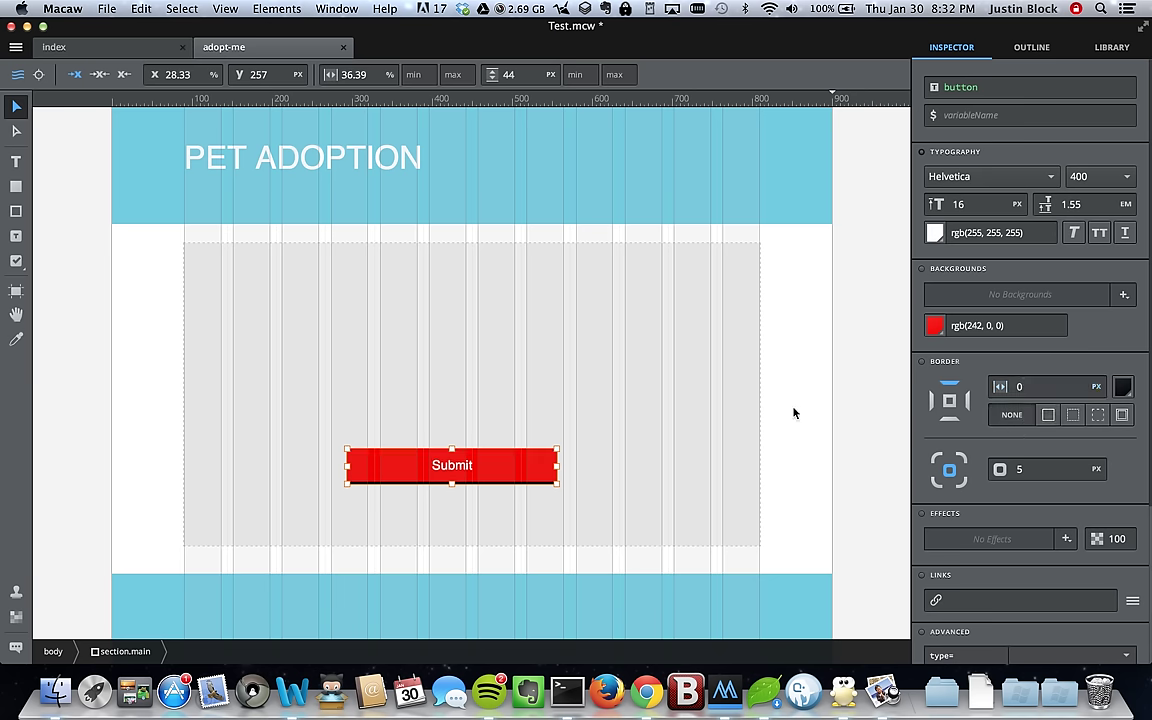
{"action": "left_click", "coordinate": [836, 419]}
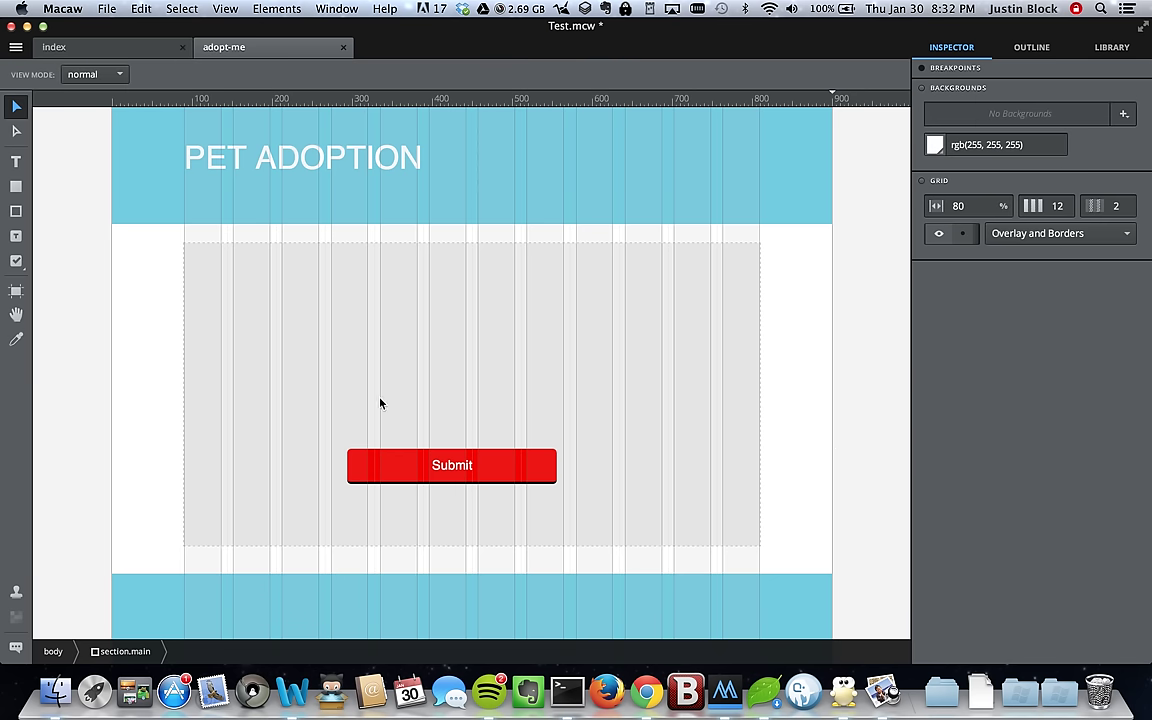
Step: Nest the Submit button inside the contact-us form in the page's element outline
{"action": "left_click", "coordinate": [521, 478]}
{"action": "left_click", "coordinate": [1028, 57]}
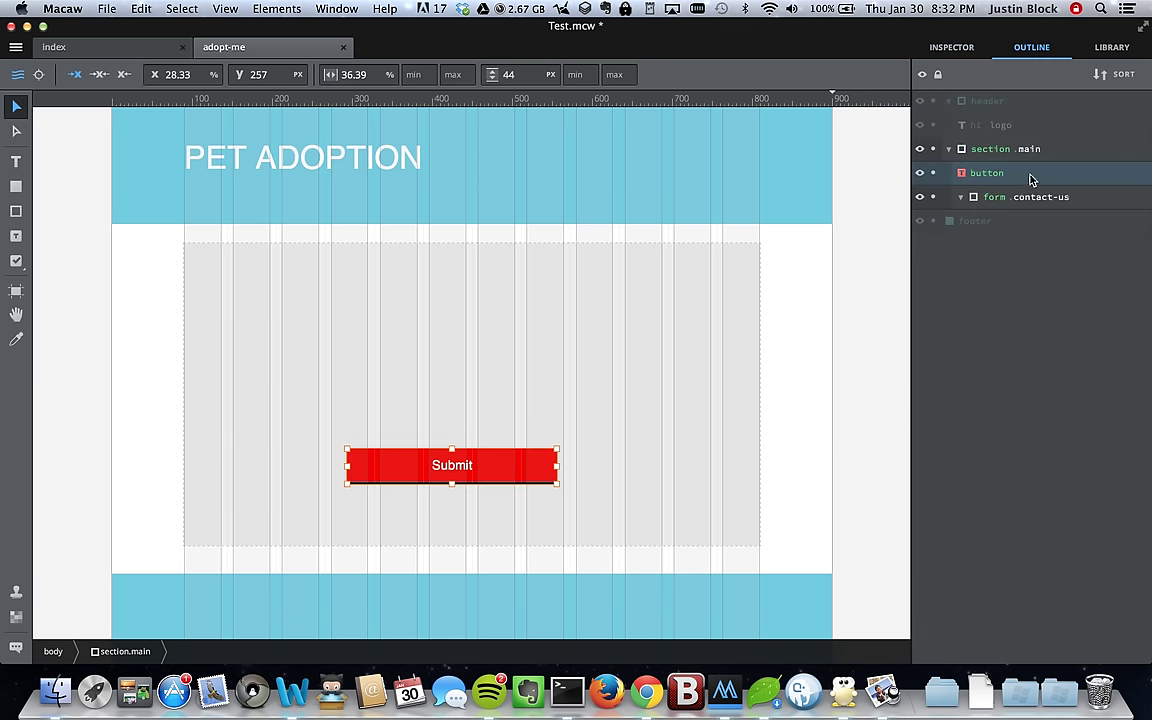
{"action": "left_click_drag", "start_coordinate": [1011, 175], "coordinate": [1036, 203]}
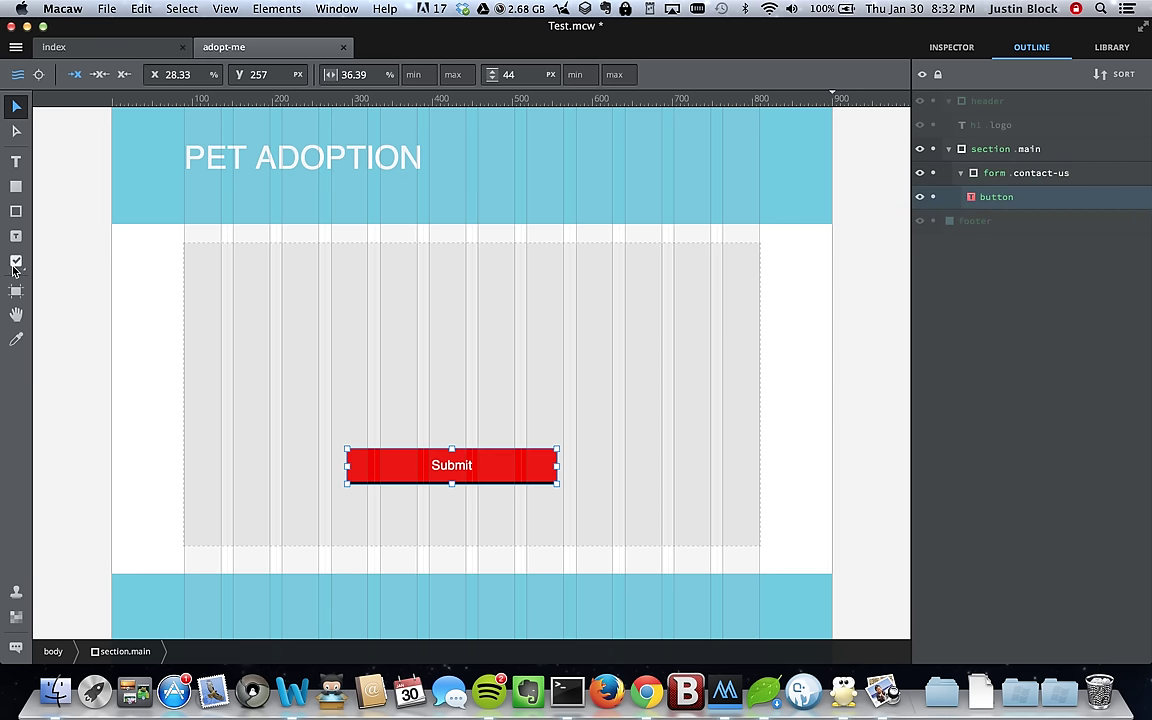
Step: Draw a text input field about 32% wide and 32 px high in the upper part of the form area
{"action": "left_click", "coordinate": [15, 263]}
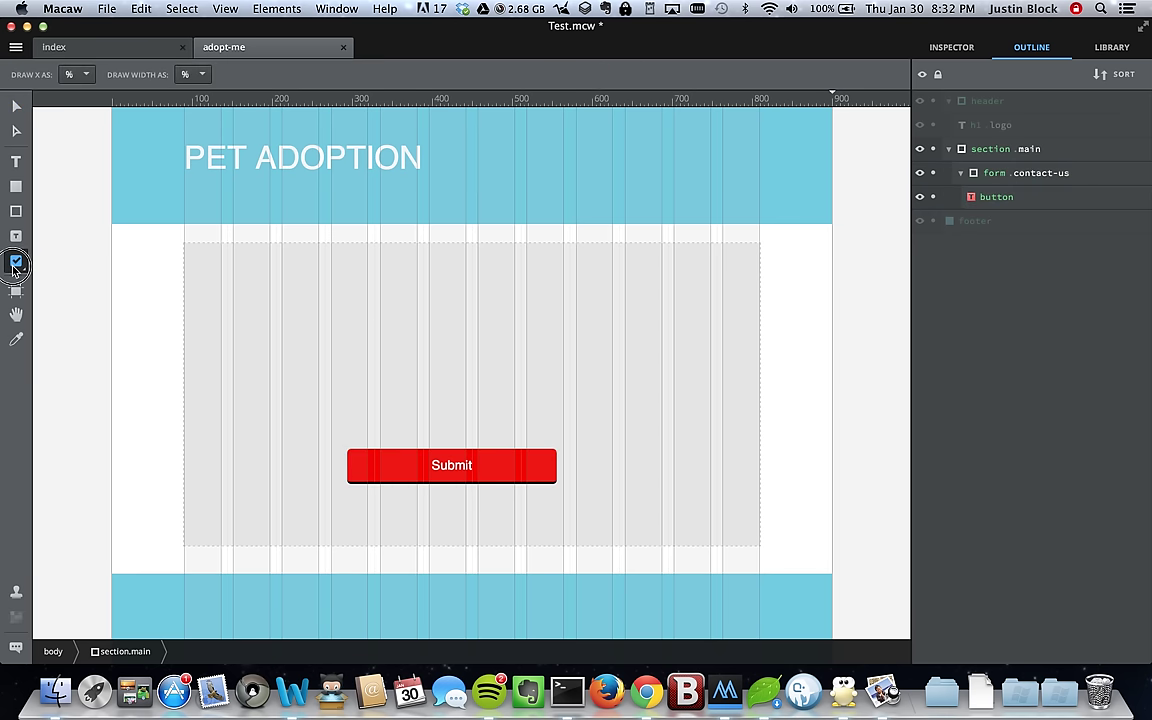
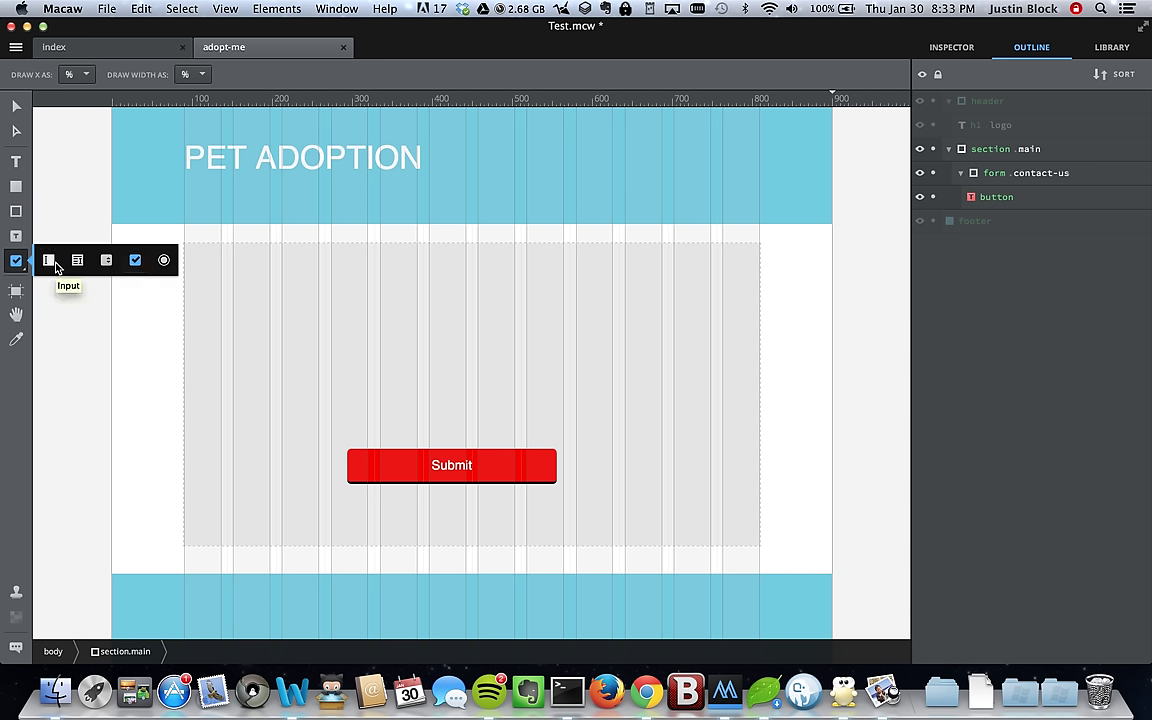
{"action": "left_click", "coordinate": [55, 263]}
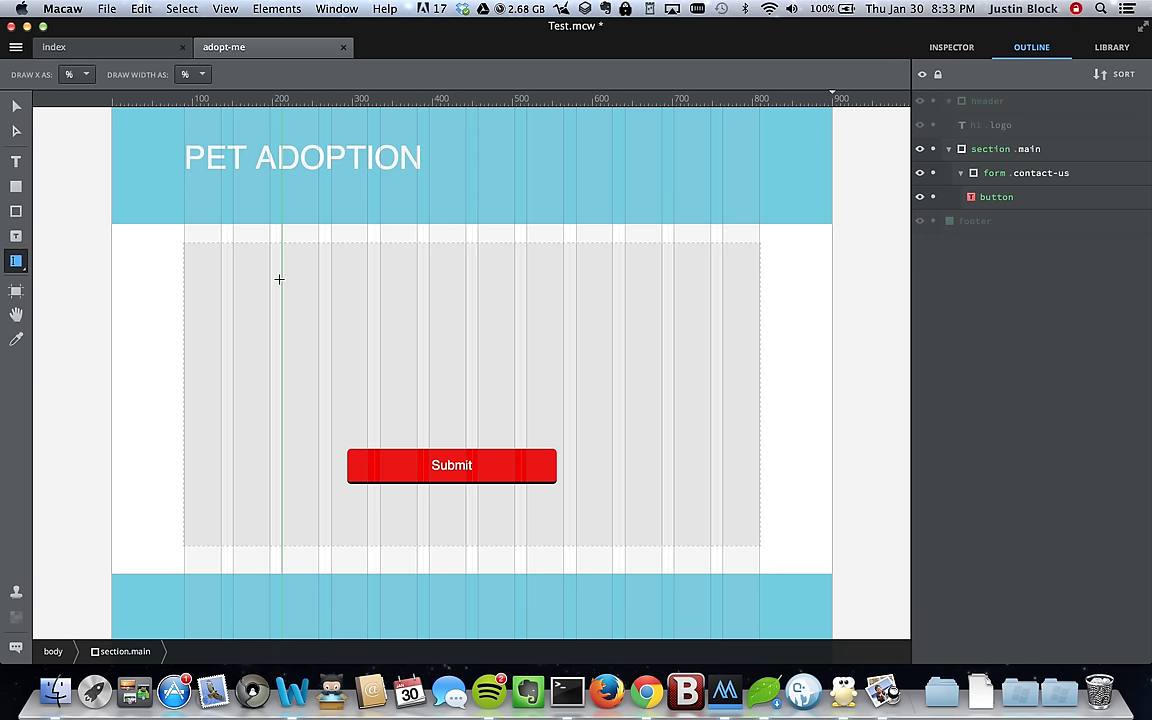
{"action": "left_click", "coordinate": [17, 237]}
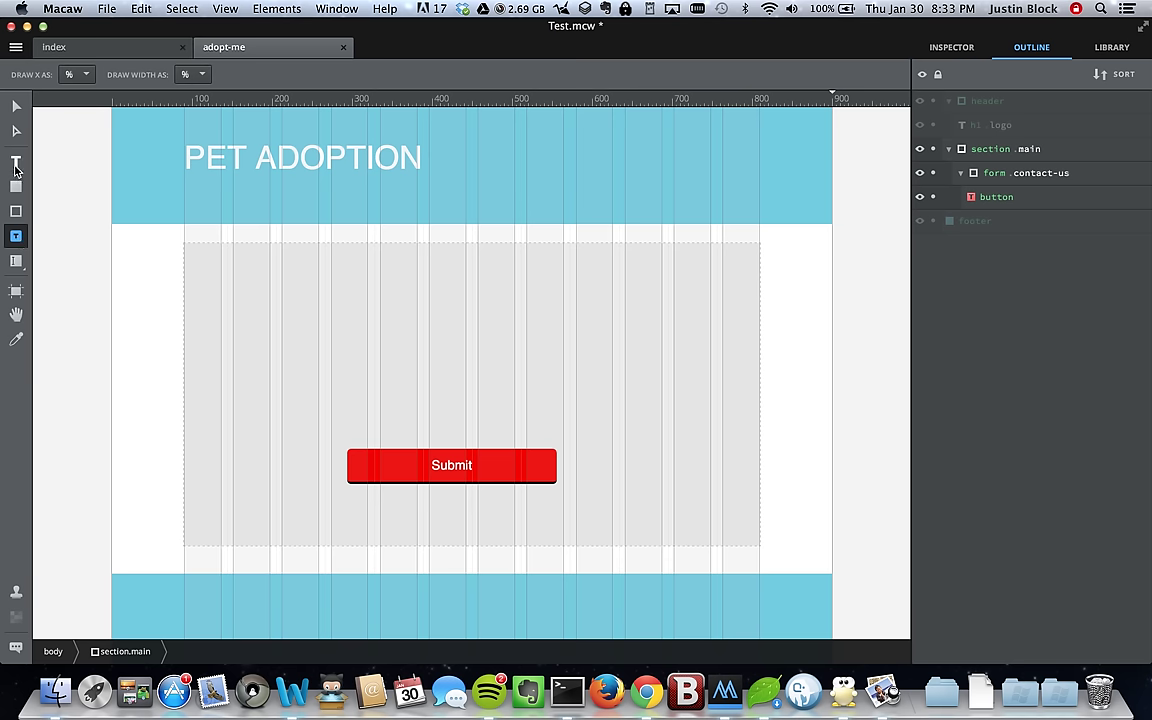
{"action": "mouse_move", "coordinate": [16, 260]}
{"action": "left_mouse_down"}
{"action": "mouse_move", "coordinate": [77, 260]}
{"action": "mouse_move", "coordinate": [49, 263]}
{"action": "left_mouse_up"}
{"action": "mouse_move", "coordinate": [281, 264]}
{"action": "left_mouse_down"}
{"action": "mouse_move", "coordinate": [351, 308]}
{"action": "mouse_move", "coordinate": [466, 291]}
{"action": "left_mouse_up"}
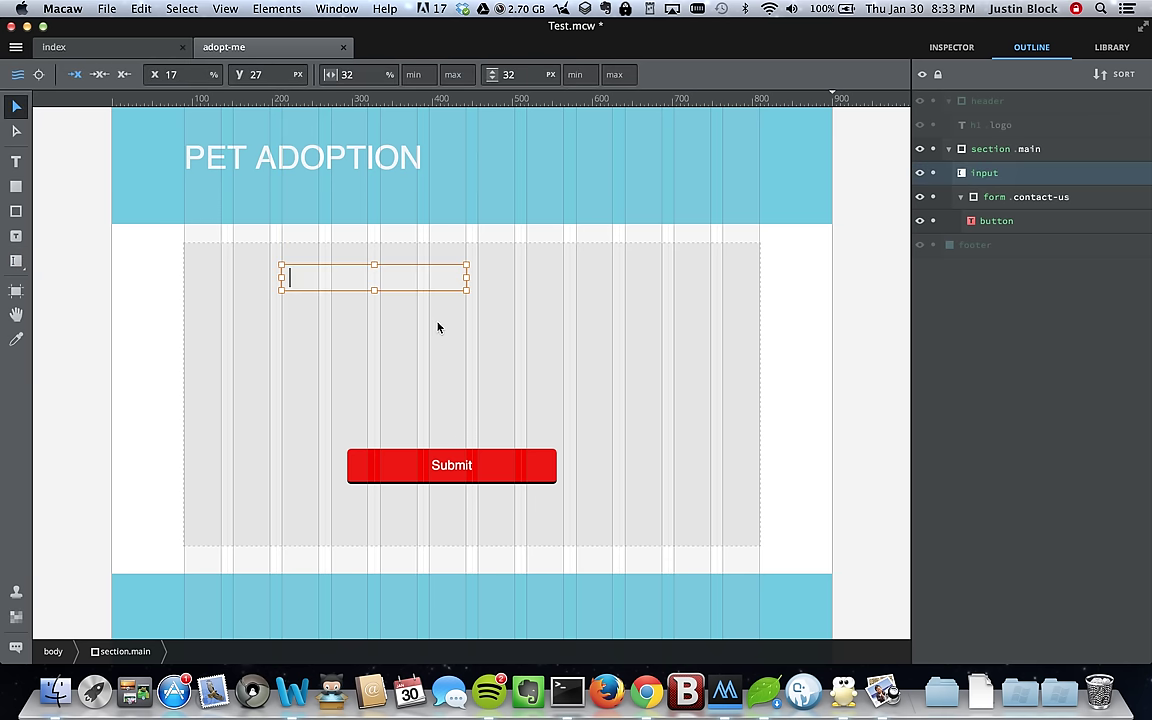
Step: Rename the input field as input.first-name and move it to X 28.33%, Y 73 px, aligned with the Submit button's left edge
{"action": "double_click", "coordinate": [1038, 175]}
{"action": "key", "text": "Right"}
{"action": "type", "text": ".firs"}
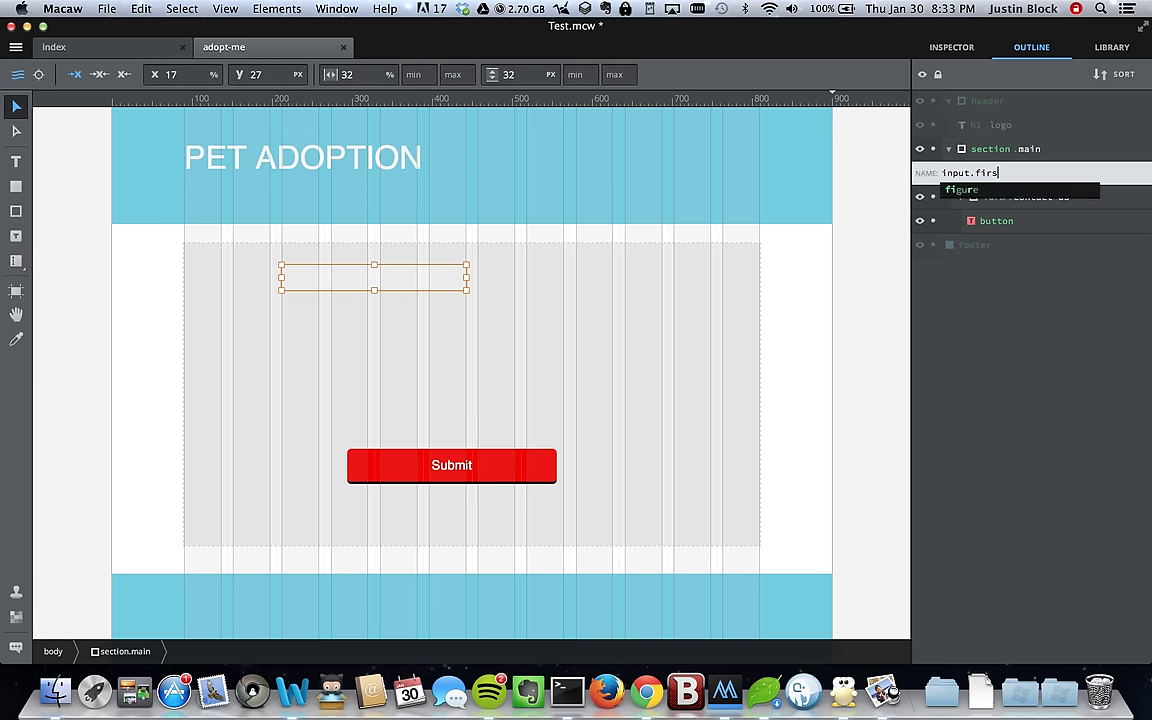
{"action": "type", "text": "t-name"}
{"action": "key", "text": "Return"}
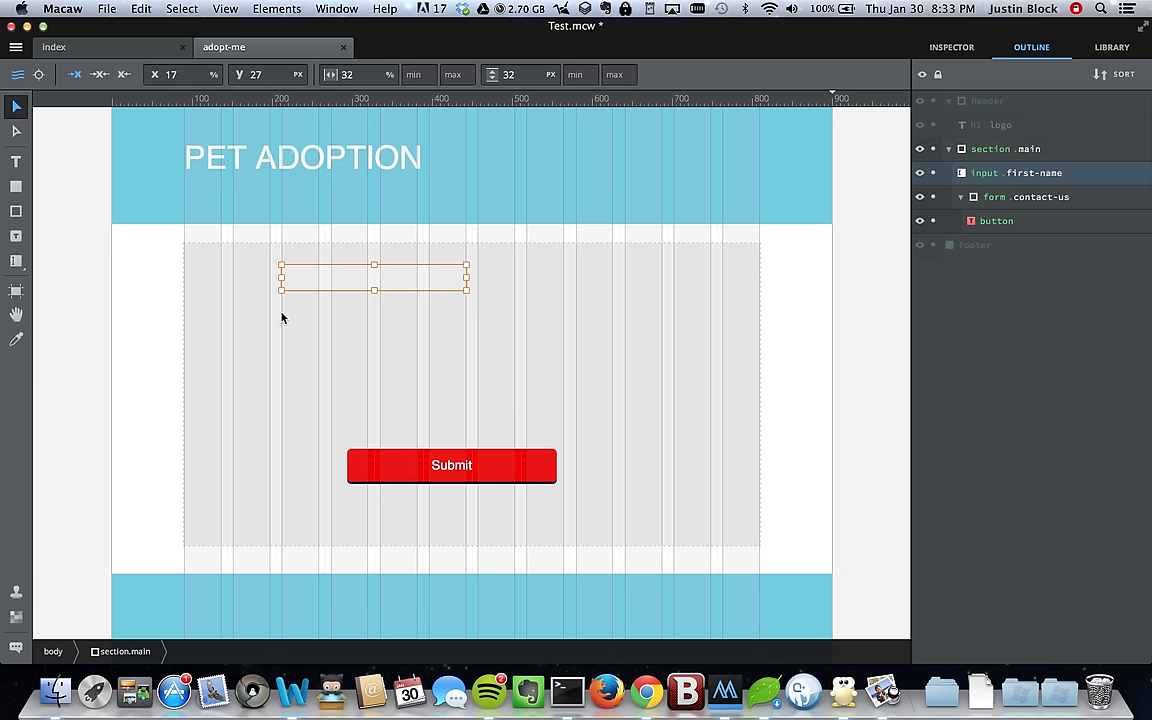
{"action": "left_click_drag", "start_coordinate": [333, 286], "coordinate": [397, 320]}
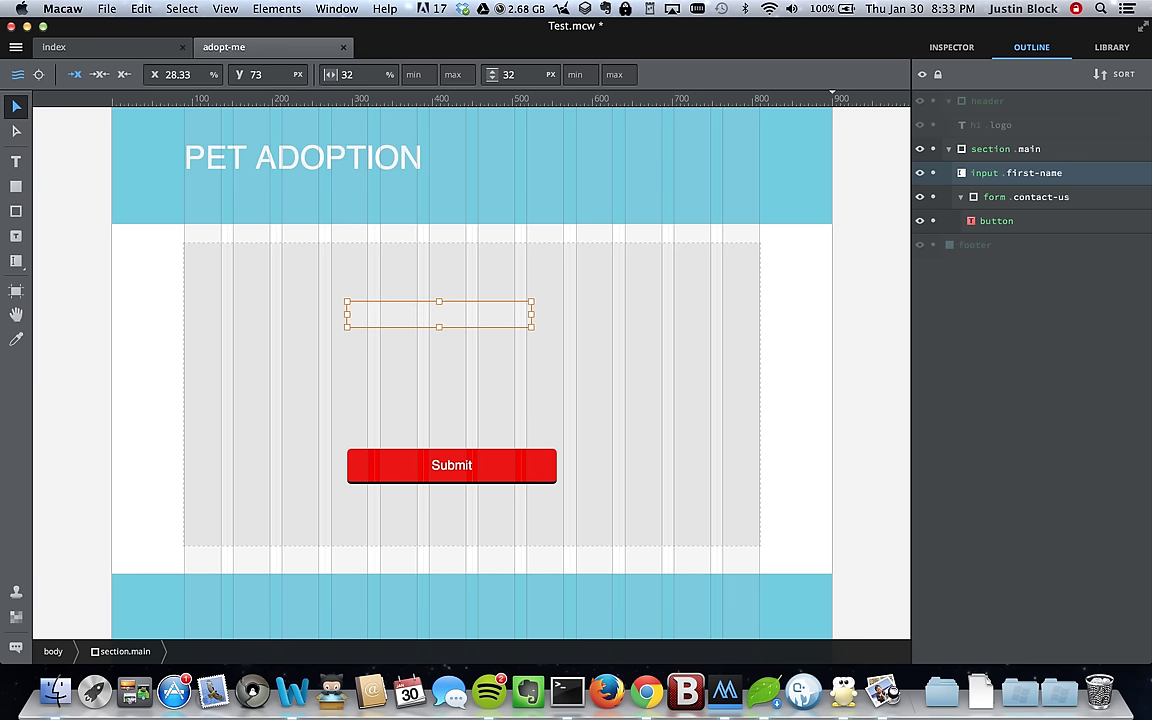
Step: Duplicate the first-name input field
{"action": "right_click", "coordinate": [1005, 172]}
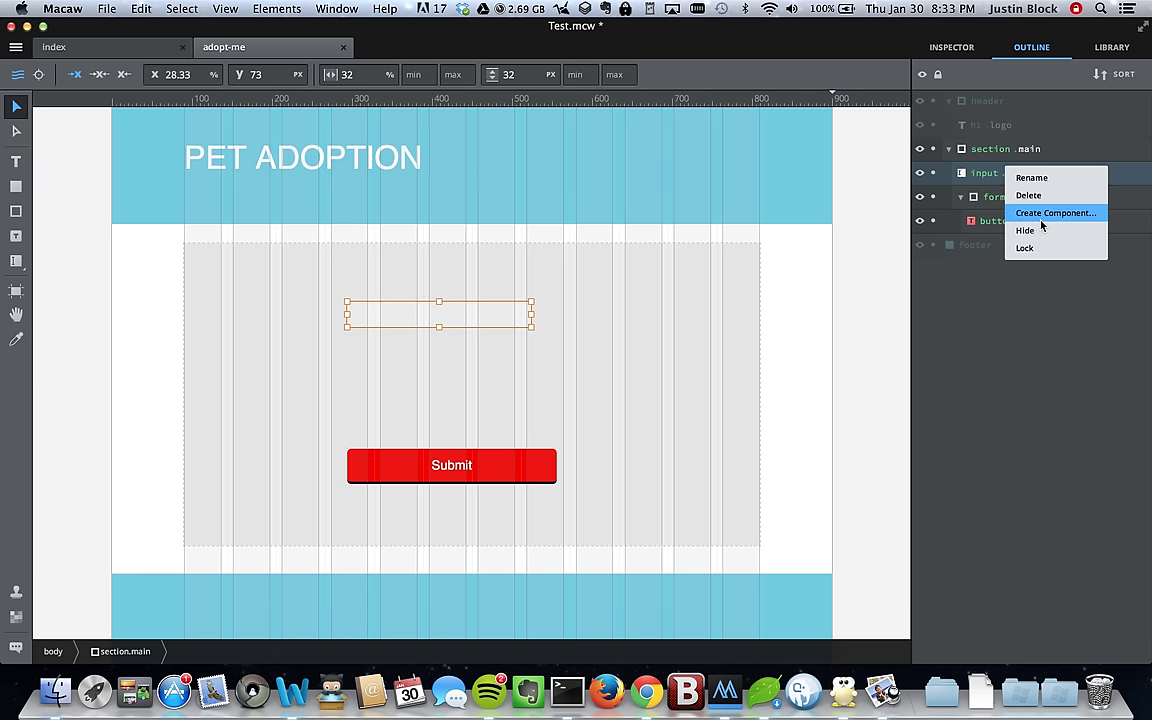
{"action": "left_click", "coordinate": [982, 186]}
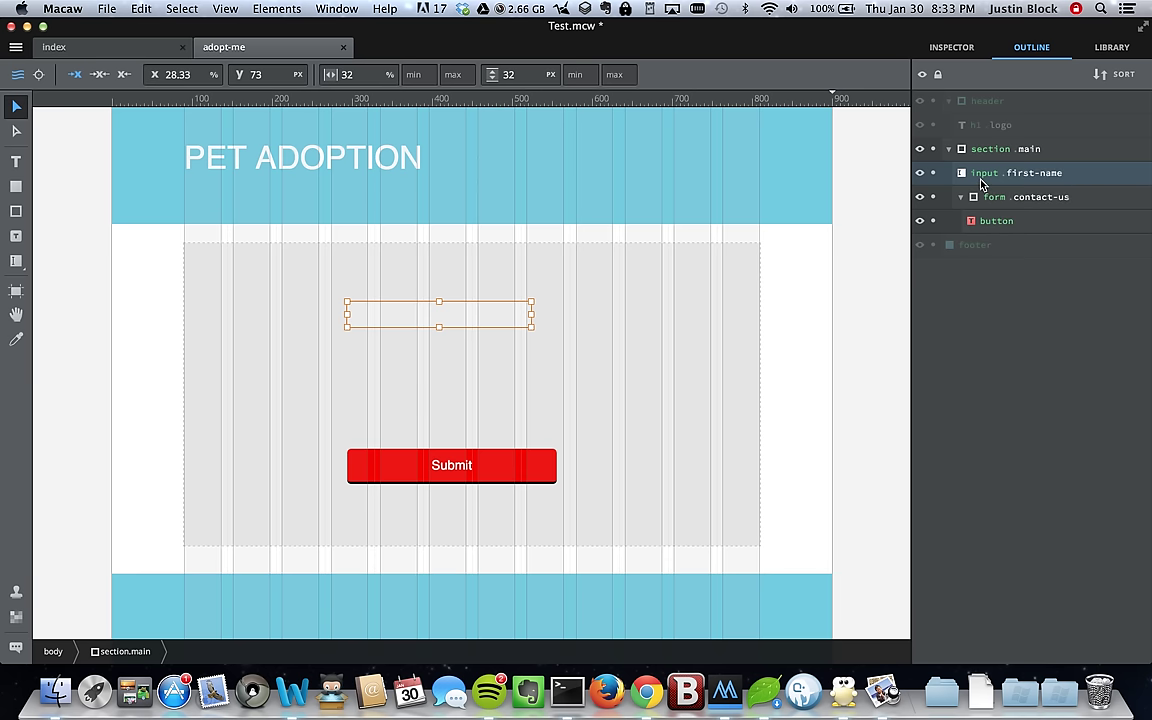
{"action": "key", "text": "super+d"}
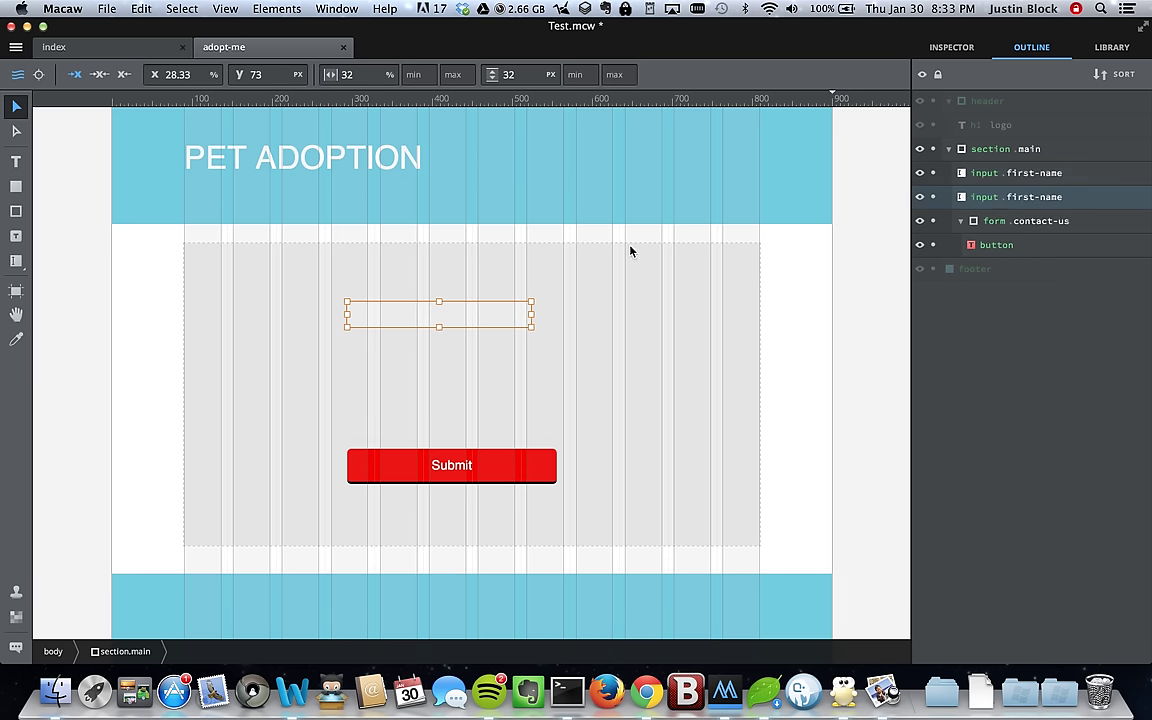
Step: Move the second-listed first-name input straight down to Y 115 px, just below the other one
{"action": "left_click", "coordinate": [468, 336]}
{"action": "left_click", "coordinate": [471, 336]}
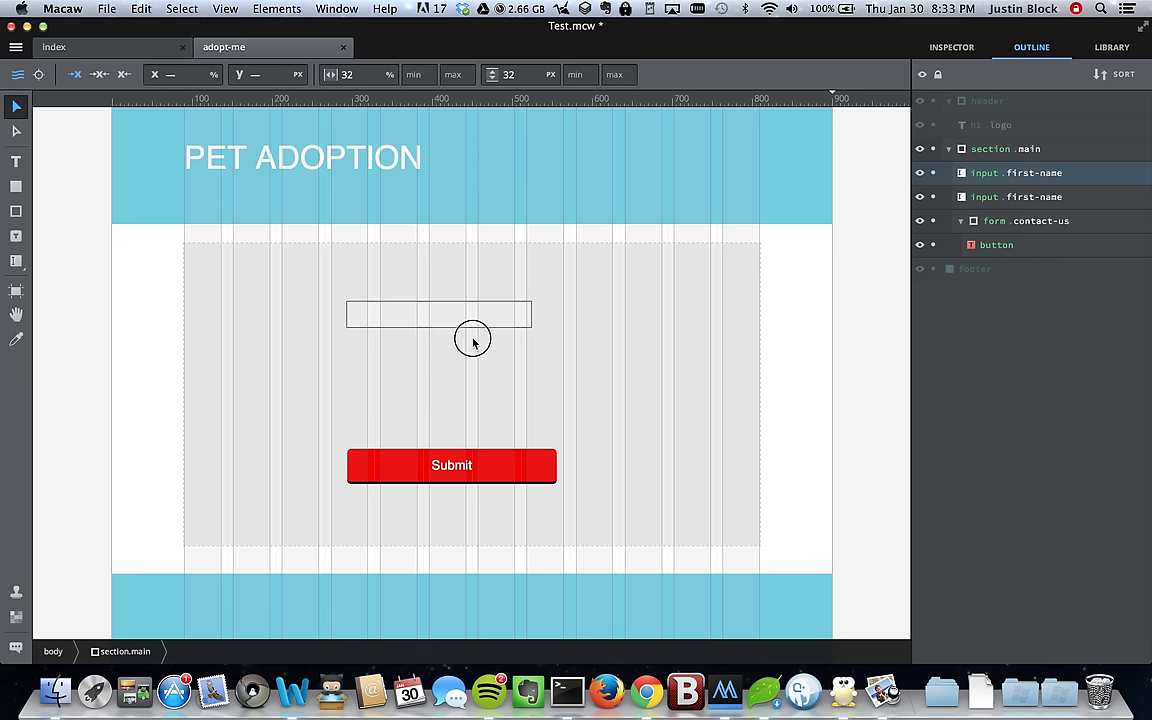
{"action": "left_click", "coordinate": [1027, 198]}
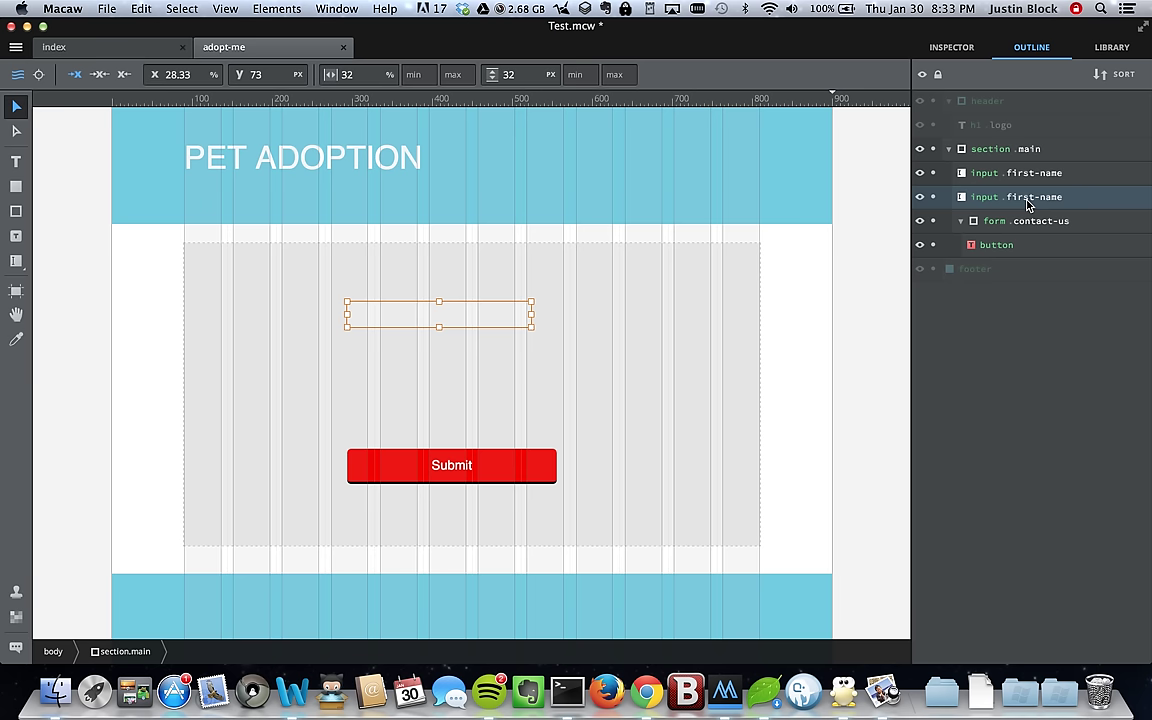
{"action": "key", "text": "Down"}
{"action": "key", "text": "Down"}
{"action": "key", "text": "Down"}
{"action": "key", "text": "Down"}
{"action": "key", "text": "Down"}
{"action": "key", "text": "Down"}
{"action": "key", "text": "Down"}
{"action": "key", "text": "Down"}
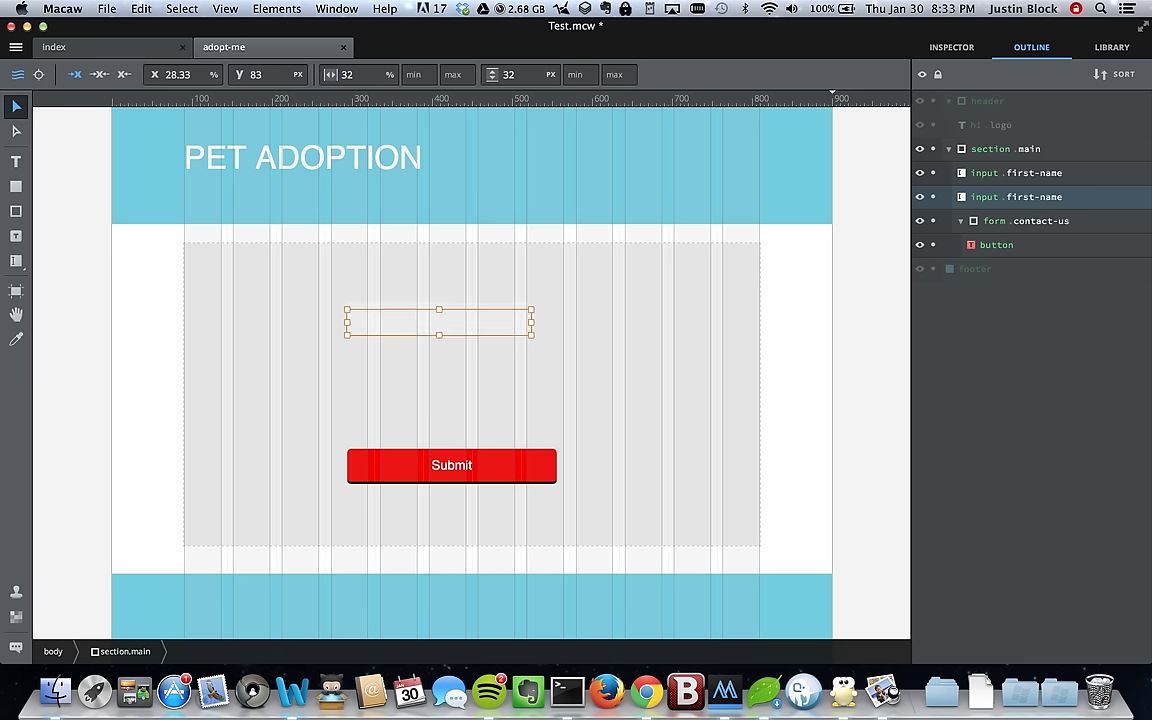
{"action": "key", "text": "Down"}
{"action": "key", "text": "Down"}
{"action": "key", "text": "Down"}
{"action": "key", "text": "Down"}
{"action": "key", "text": "Down"}
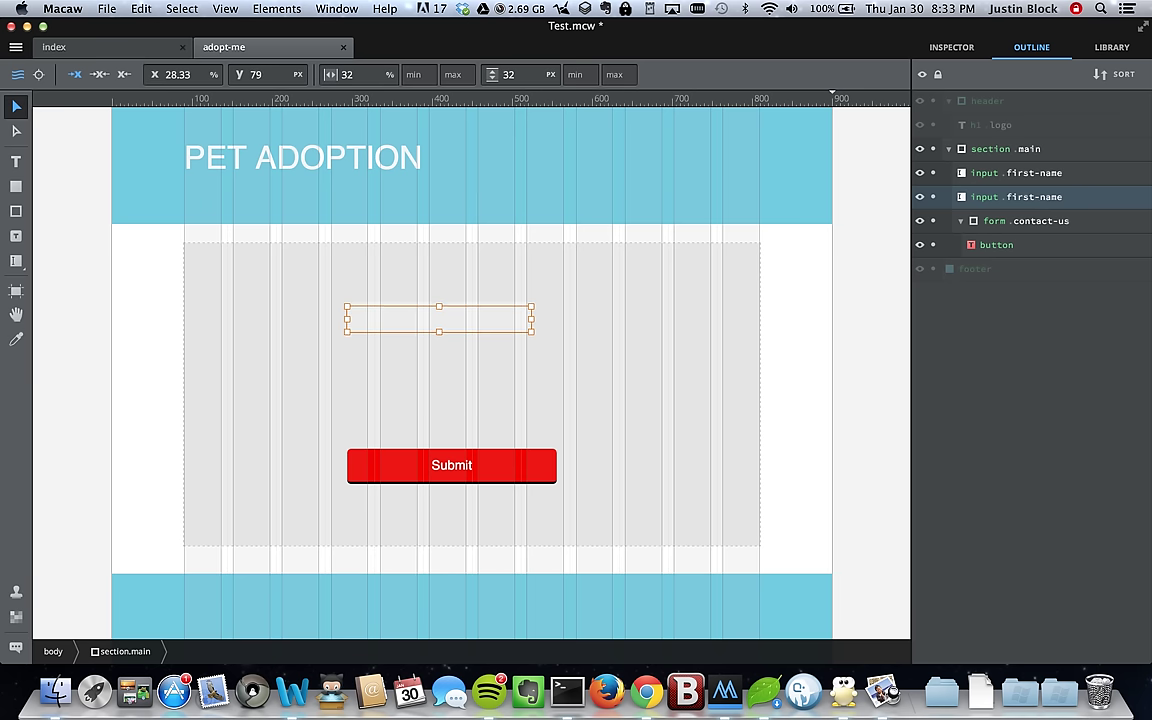
{"action": "key", "text": "Down"}
{"action": "key", "text": "Down"}
{"action": "key", "text": "Down"}
{"action": "key", "text": "Down"}
{"action": "key", "text": "Down"}
{"action": "key", "text": "Down"}
{"action": "key", "text": "Down"}
{"action": "key", "text": "Down"}
{"action": "key", "text": "Down"}
{"action": "key", "text": "Down"}
{"action": "key", "text": "Down"}
{"action": "key", "text": "Down"}
{"action": "key", "text": "Down"}
{"action": "key", "text": "Down"}
{"action": "key", "text": "Down"}
{"action": "key", "text": "Down"}
{"action": "key", "text": "Down"}
{"action": "key", "text": "Down"}
{"action": "key", "text": "Down"}
{"action": "key", "text": "Down"}
{"action": "key", "text": "Down"}
{"action": "key", "text": "Down"}
{"action": "key", "text": "Down"}
{"action": "key", "text": "Down"}
{"action": "key", "text": "Down"}
{"action": "key", "text": "Down"}
{"action": "key", "text": "Down"}
{"action": "key", "text": "Down"}
{"action": "key", "text": "Down"}
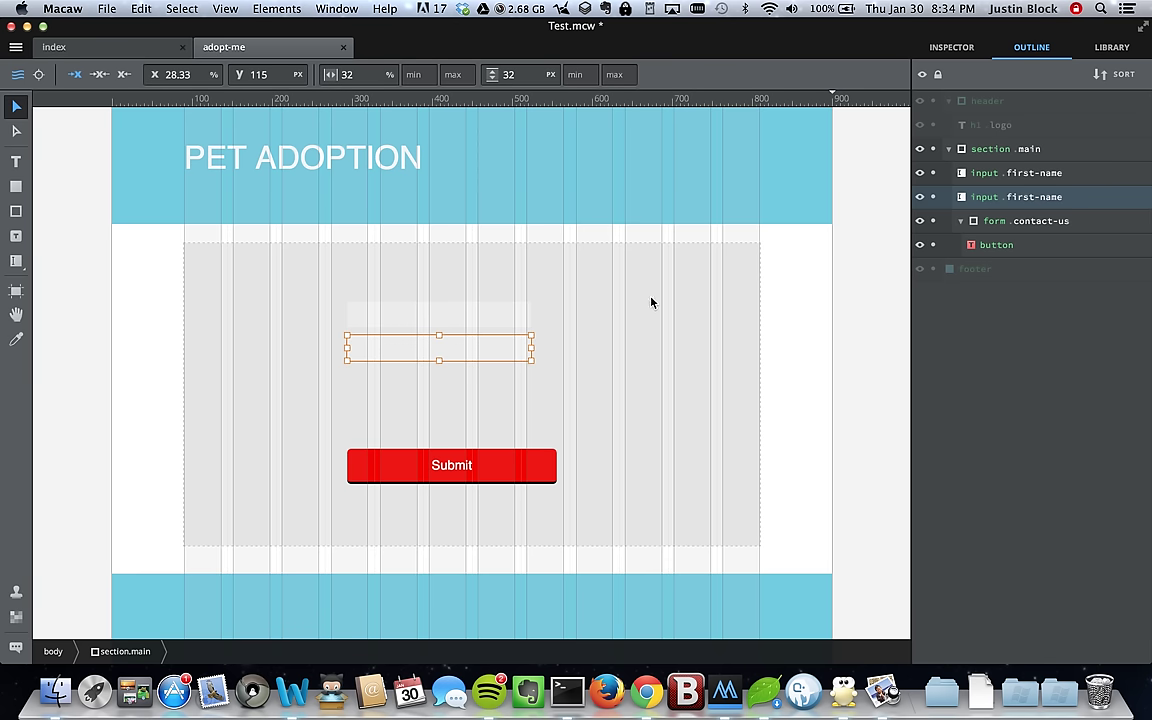
Step: Rename the lower input field as input.email-address
{"action": "double_click", "coordinate": [1022, 197]}
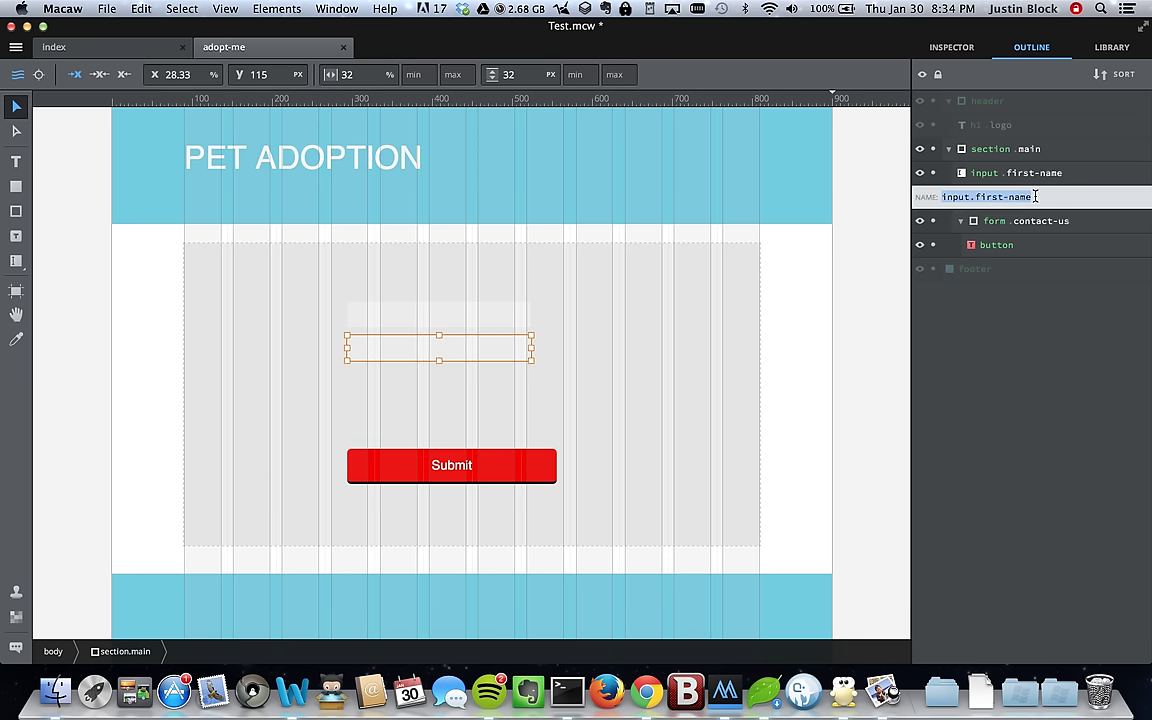
{"action": "left_click", "coordinate": [977, 198], "text": "shift"}
{"action": "type", "text": "email-address"}
{"action": "key", "text": "Return"}
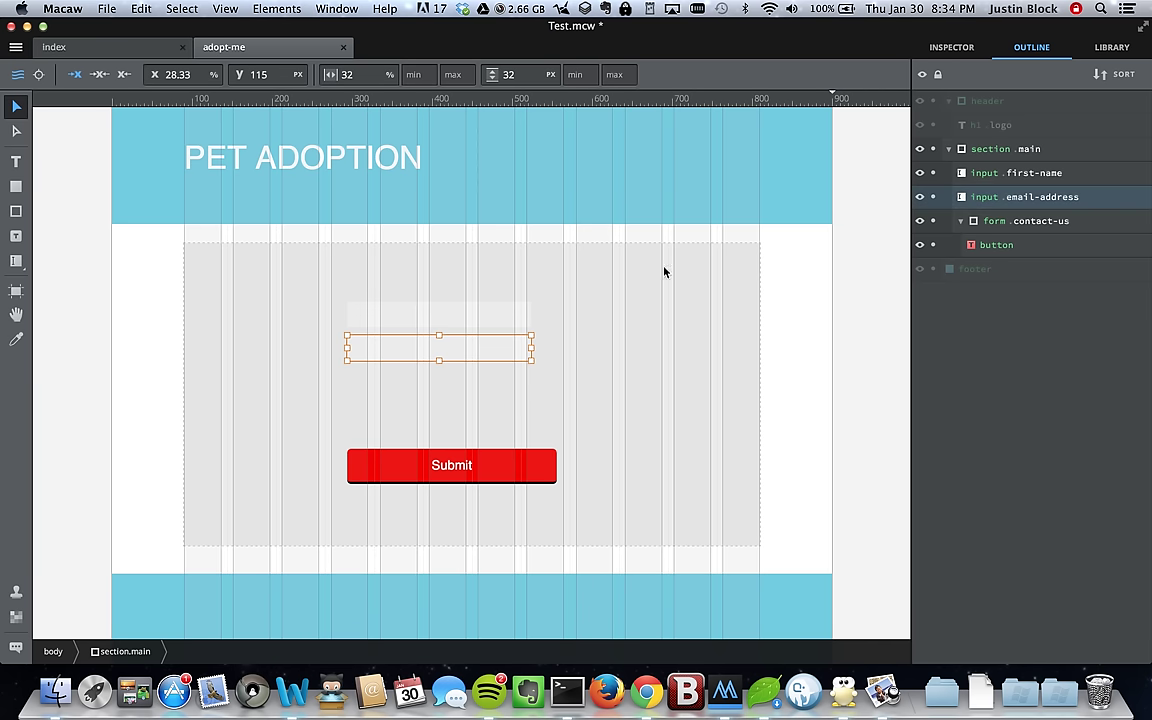
Step: Draw a textarea about 46% wide and 77 px high between the email-address input and the Submit button, starting at X 28.33%, Y 167 px
{"action": "left_click", "coordinate": [16, 262]}
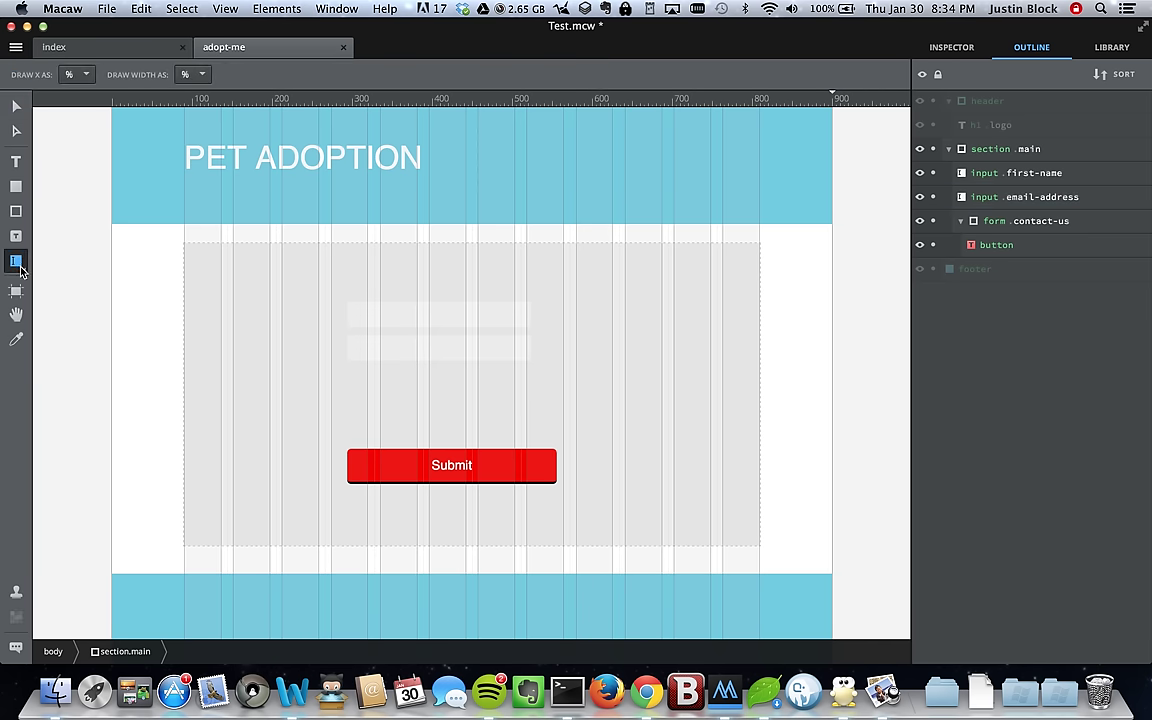
{"action": "left_click_drag", "start_coordinate": [18, 262], "coordinate": [75, 262]}
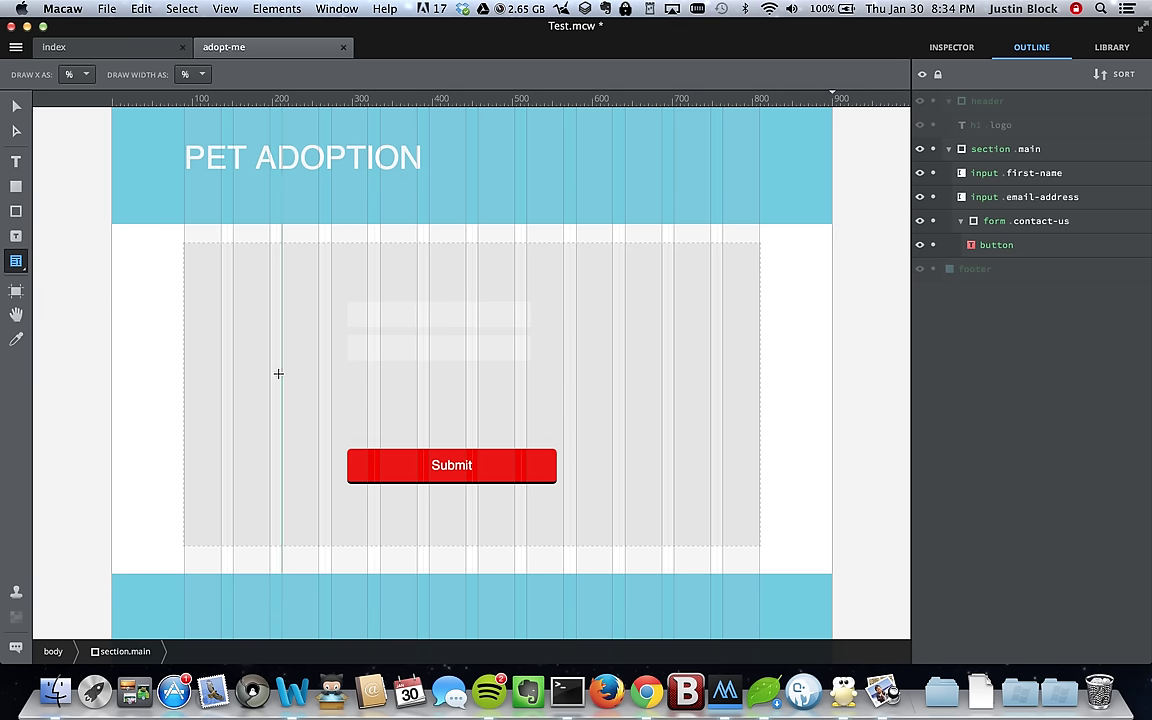
{"action": "left_click_drag", "start_coordinate": [348, 377], "coordinate": [611, 438]}
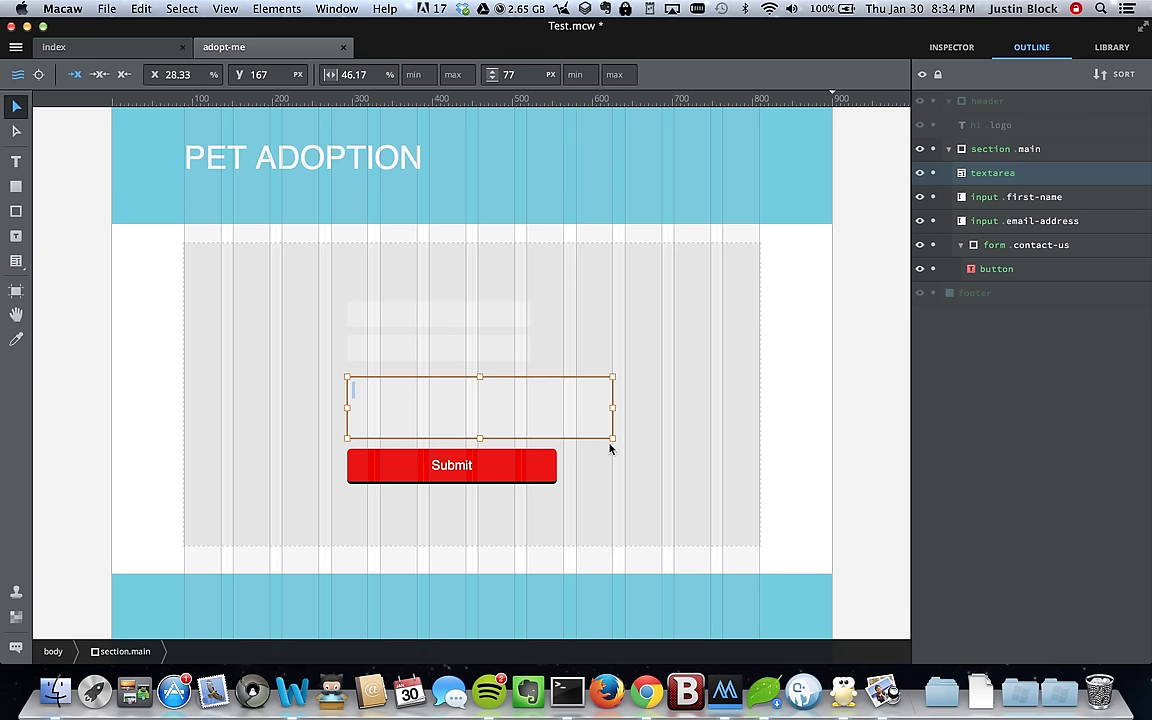
Step: Rename the textarea as textarea.additional-info
{"action": "double_click", "coordinate": [1020, 175]}
{"action": "key", "text": "Right"}
{"action": "type", "text": ".addi"}
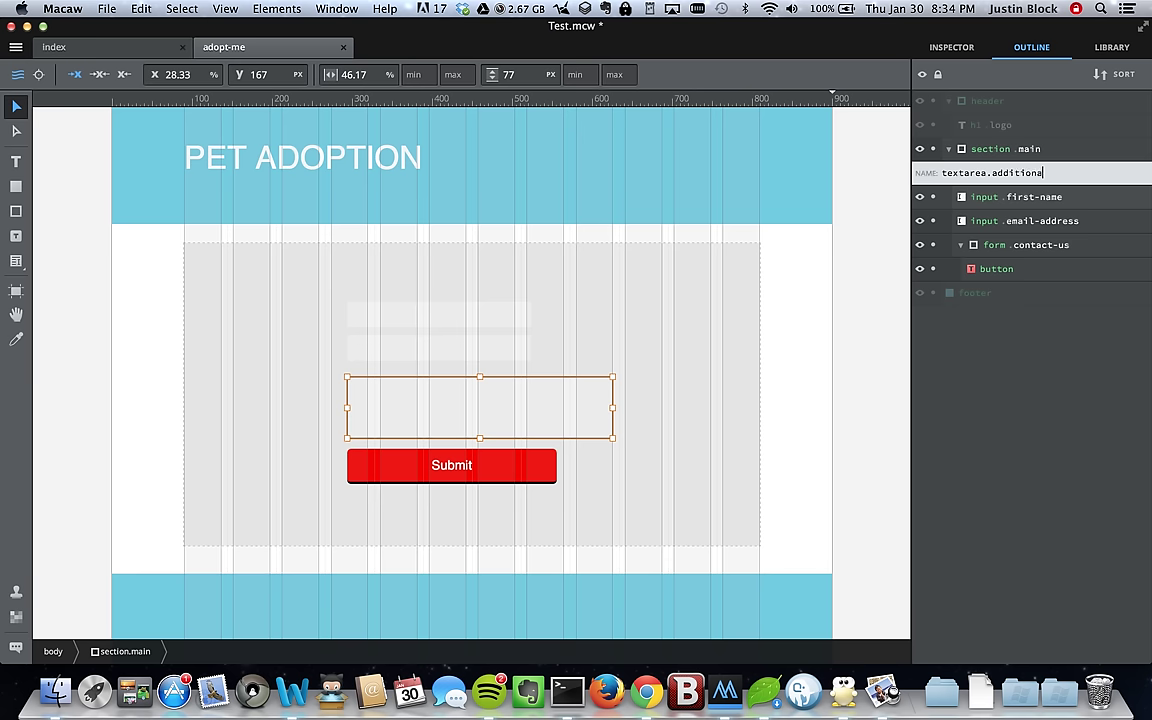
{"action": "key", "text": "Return"}
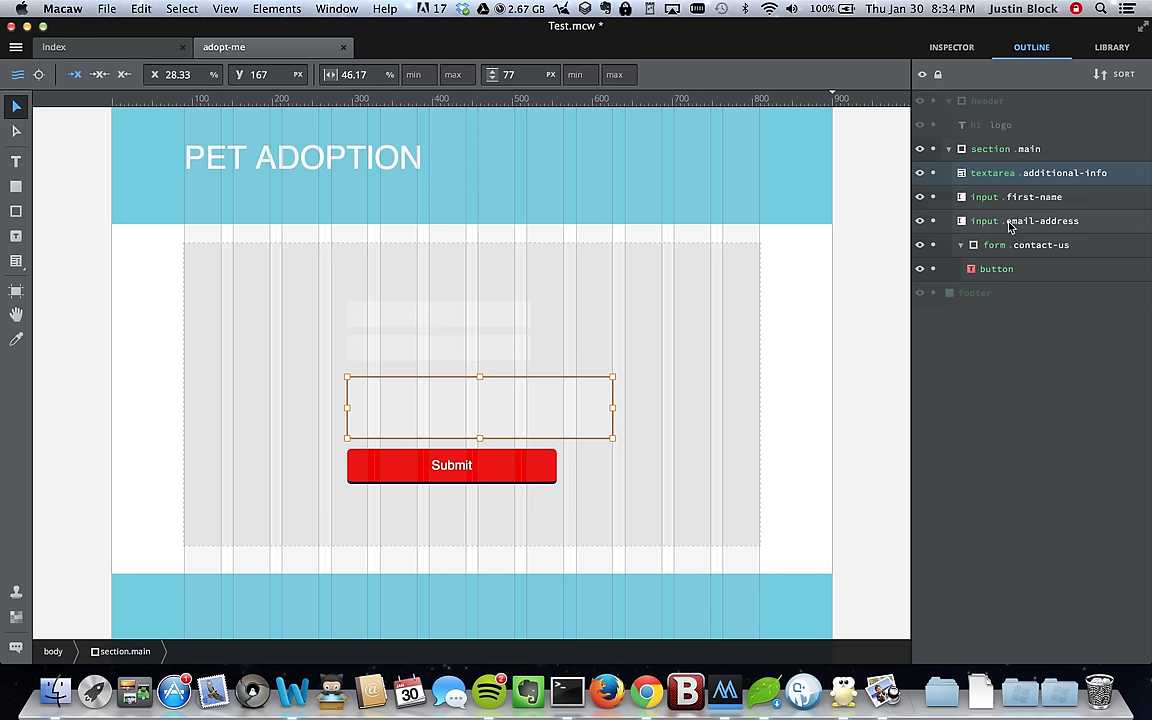
Step: Reorder the textarea below the email-address input in the outline, and nest it with both inputs inside form.contact-us above the button
{"action": "left_click_drag", "start_coordinate": [993, 178], "coordinate": [993, 222]}
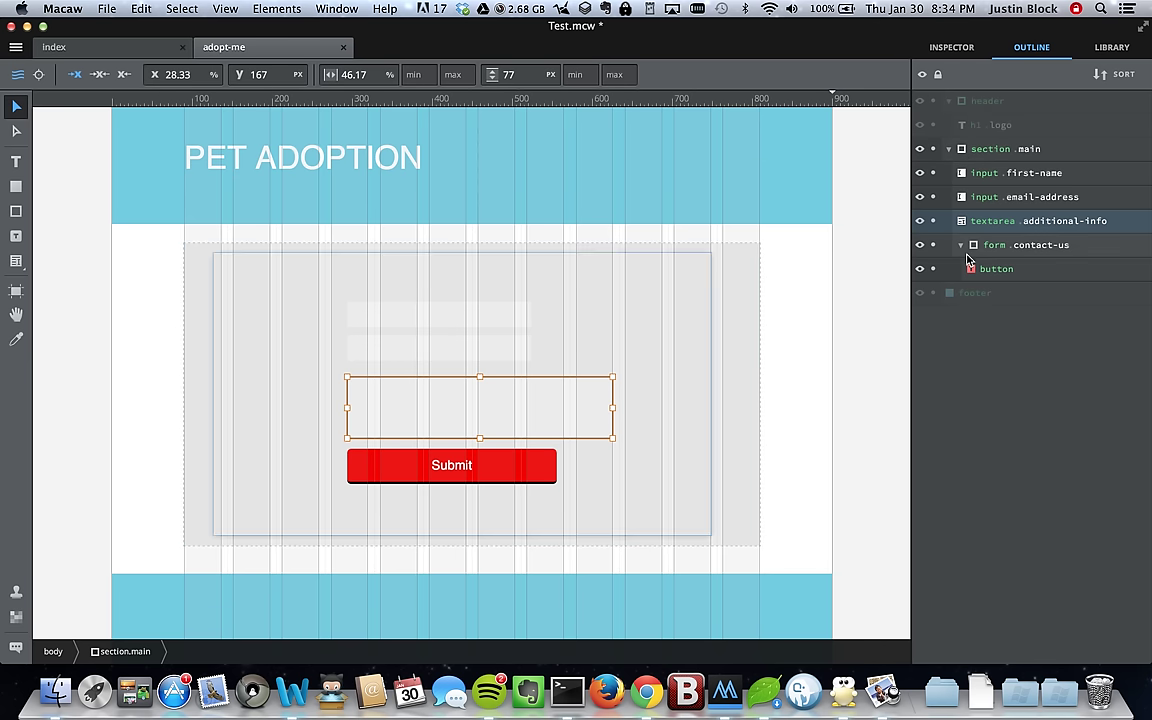
{"action": "left_click", "coordinate": [1000, 178], "text": "shift"}
{"action": "left_click_drag", "start_coordinate": [1000, 178], "coordinate": [1021, 262]}
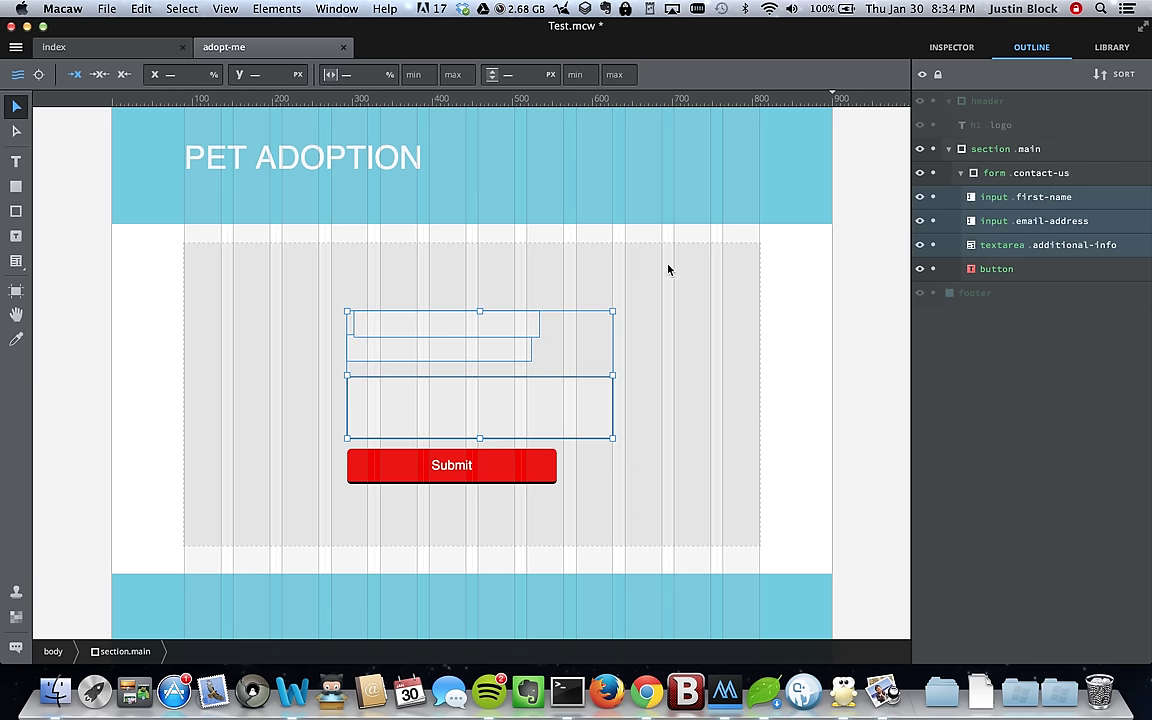
{"action": "left_click", "coordinate": [494, 331]}
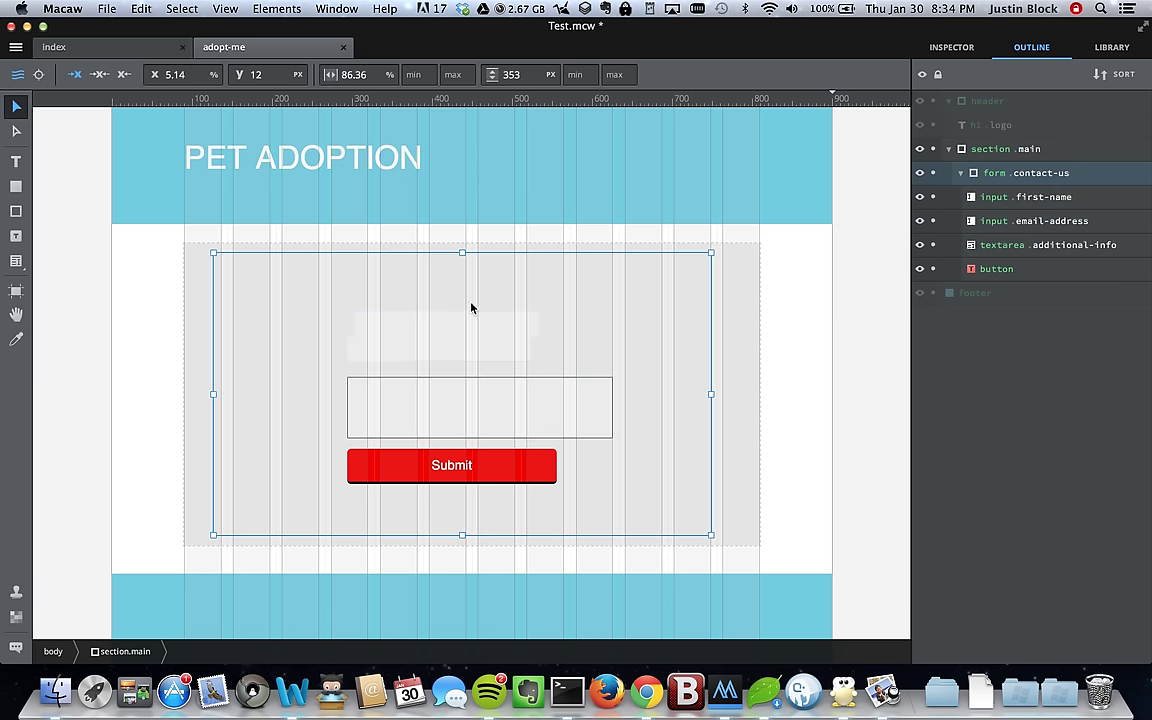
{"action": "left_click", "coordinate": [1021, 200]}
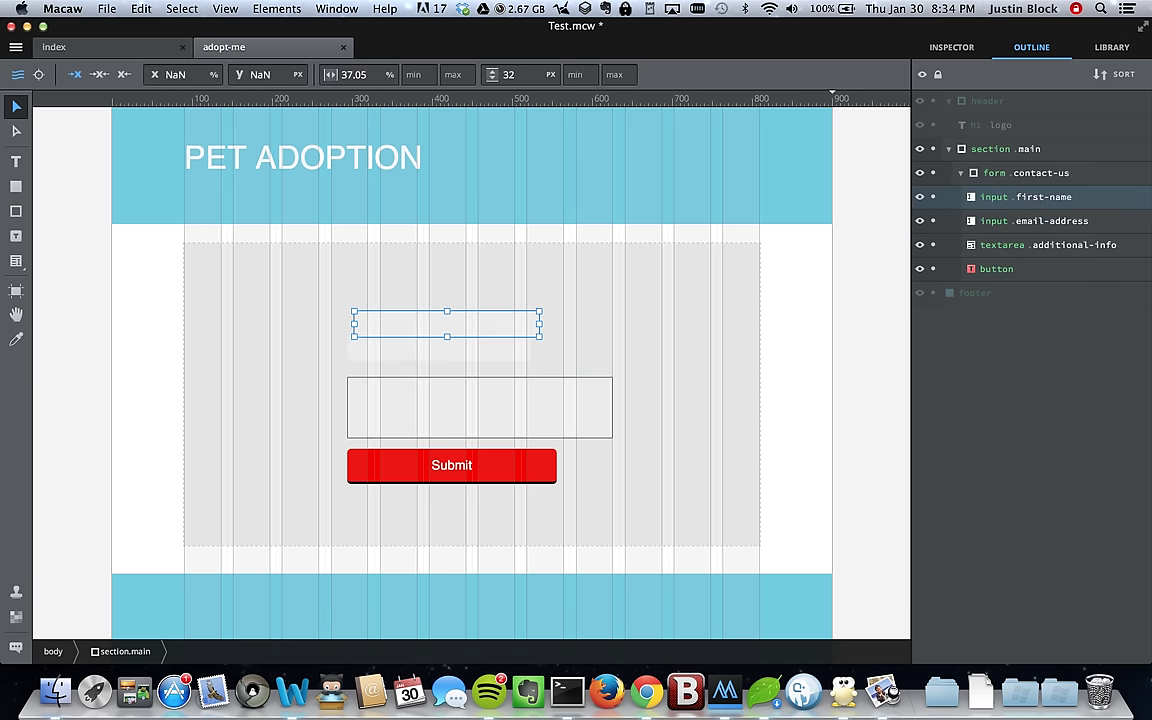
{"action": "left_click", "coordinate": [1049, 174]}
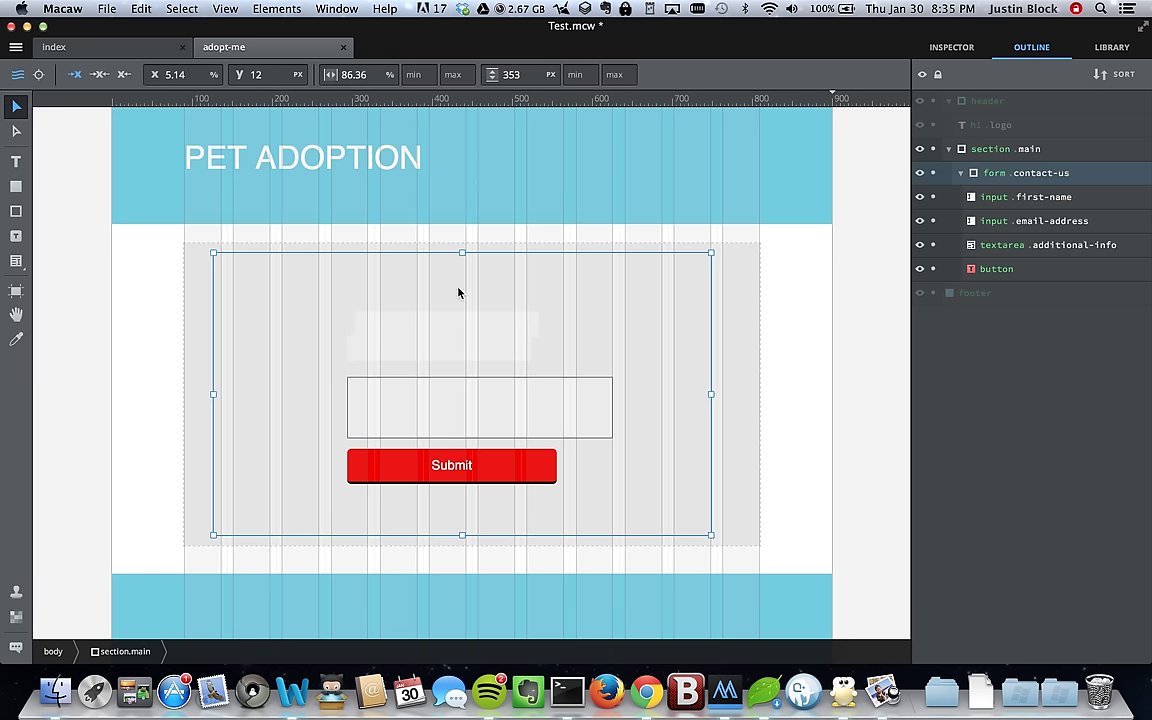
{"action": "left_click", "coordinate": [1020, 199]}
{"action": "left_click", "coordinate": [1015, 182]}
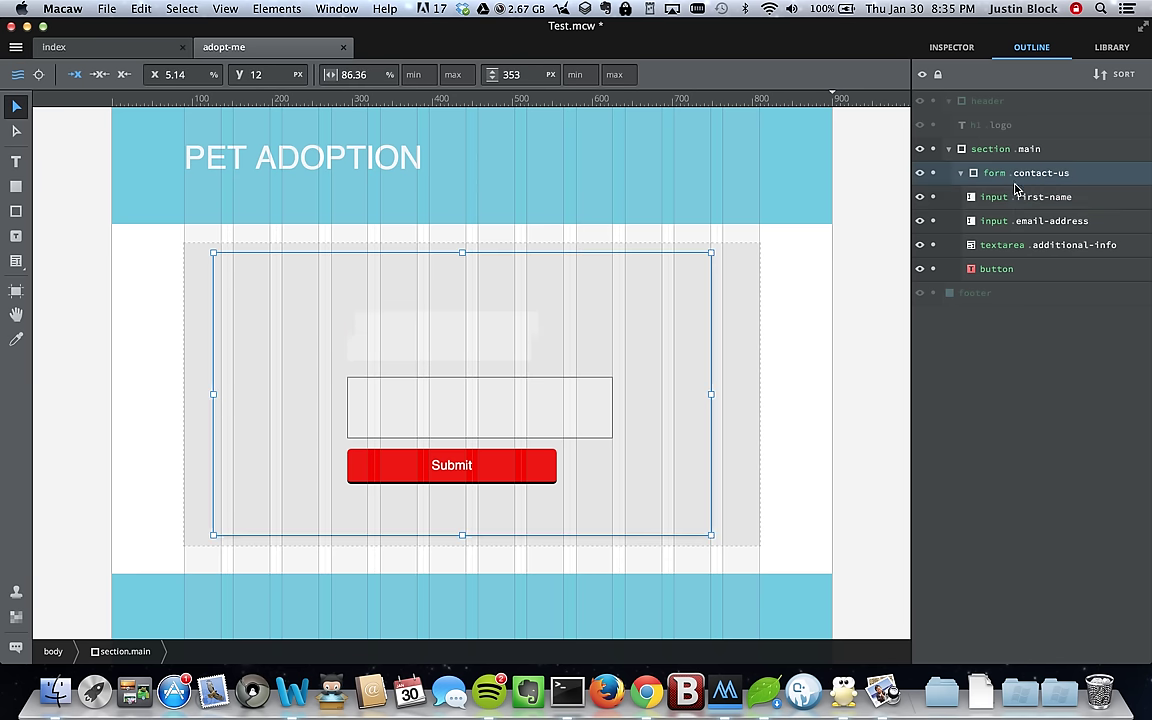
{"action": "left_click", "coordinate": [1018, 196]}
{"action": "left_click", "coordinate": [381, 352]}
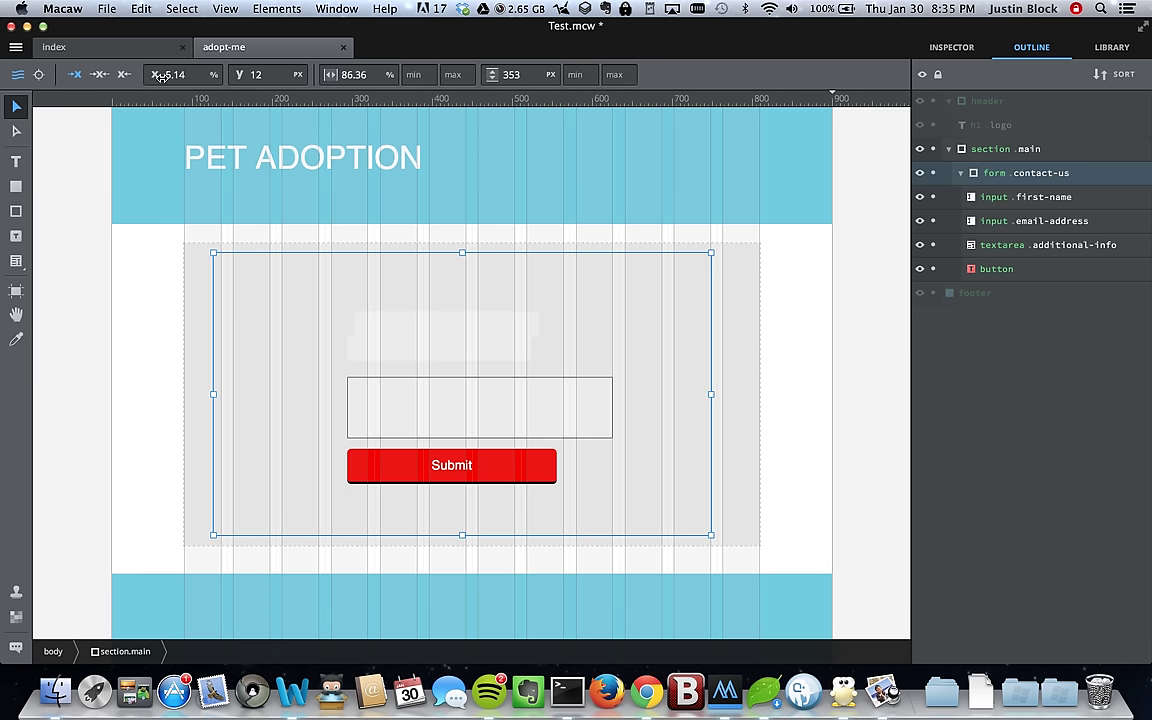
Step: Set the contact-us form's height to 400 px, and shrink it back to about 354 px
{"action": "left_click", "coordinate": [522, 76]}
{"action": "type", "text": "400"}
{"action": "key", "text": "Return"}
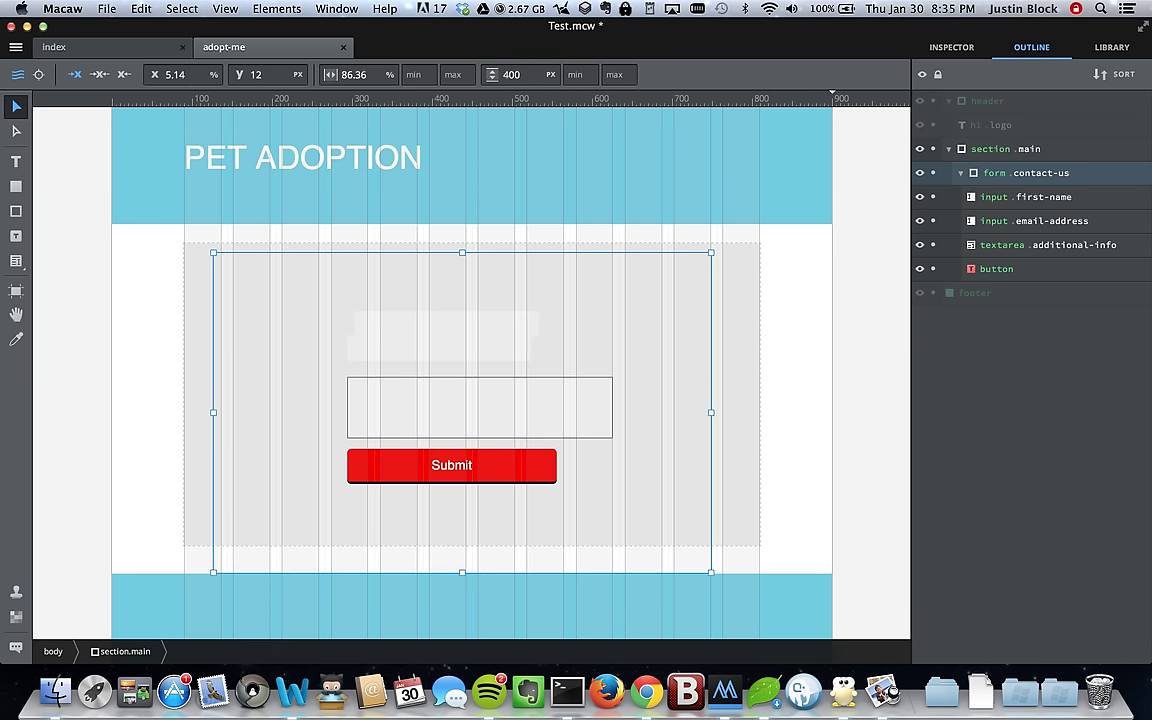
{"action": "left_click_drag", "start_coordinate": [461, 571], "coordinate": [462, 537]}
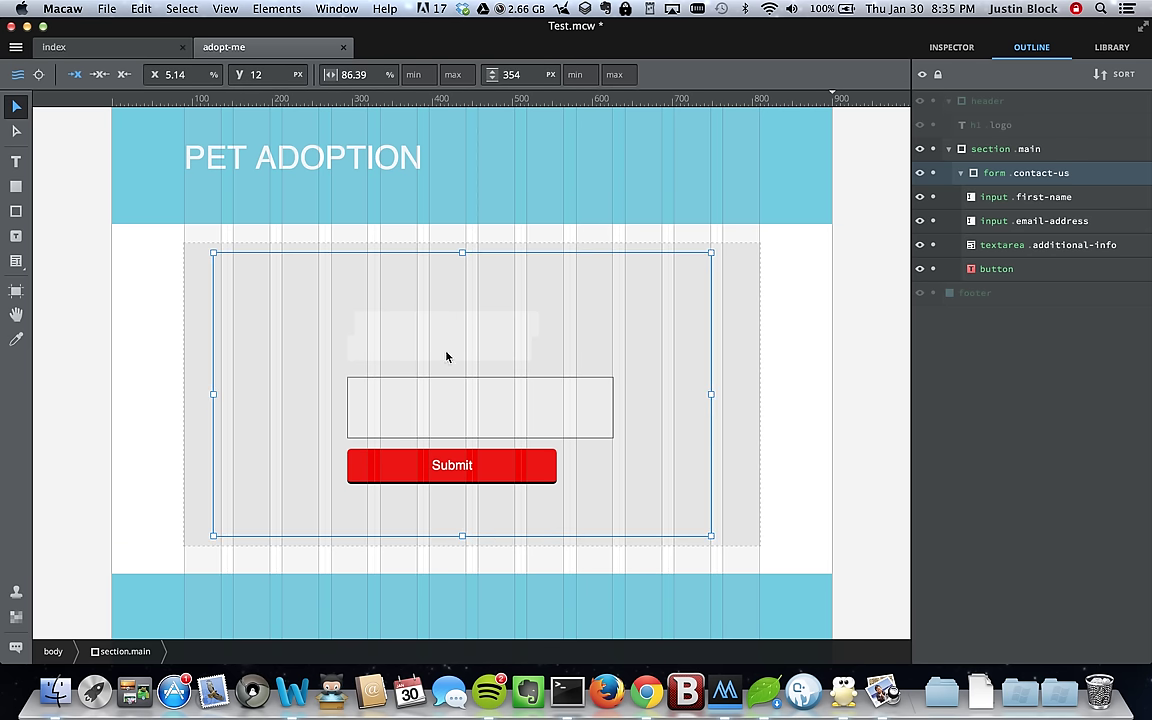
Step: Move the email-address input to X 28.14%, Y 114 px, aligned beneath the first-name input
{"action": "left_click", "coordinate": [1021, 196]}
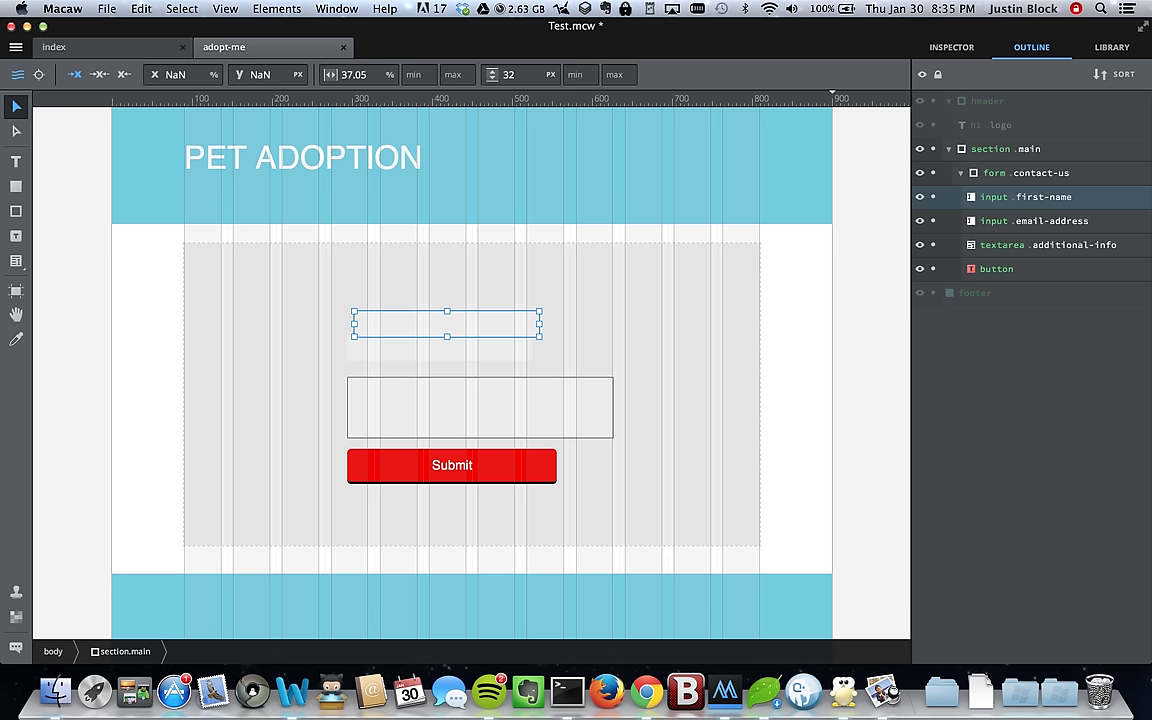
{"action": "left_click", "coordinate": [967, 222]}
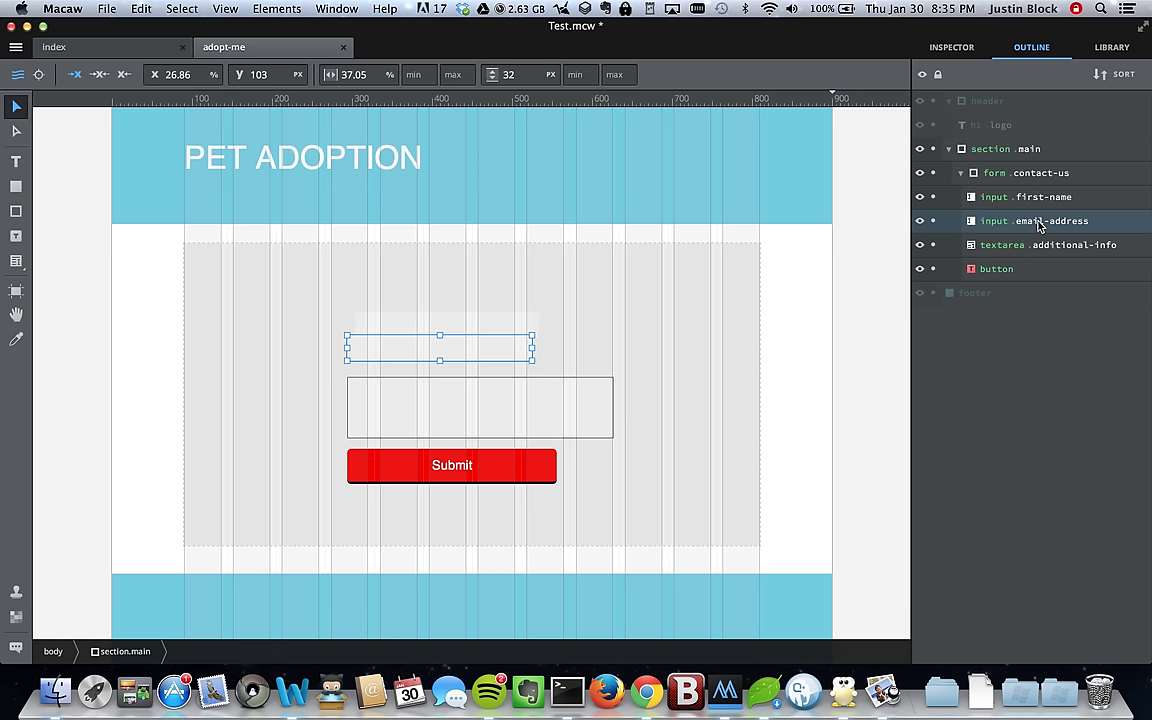
{"action": "key", "text": "Right"}
{"action": "key", "text": "Right"}
{"action": "key", "text": "Right"}
{"action": "key", "text": "Right"}
{"action": "key", "text": "Right"}
{"action": "key", "text": "Right"}
{"action": "key", "text": "Right"}
{"action": "key", "text": "Right"}
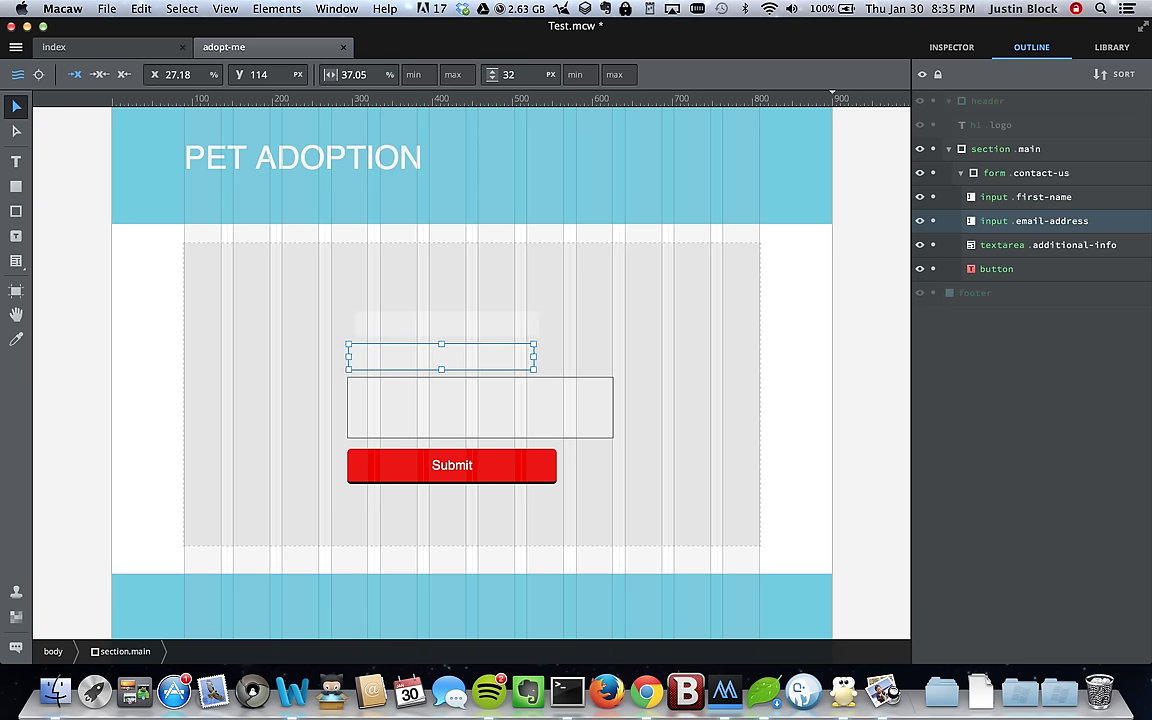
{"action": "key", "text": "Left"}
{"action": "key", "text": "Left"}
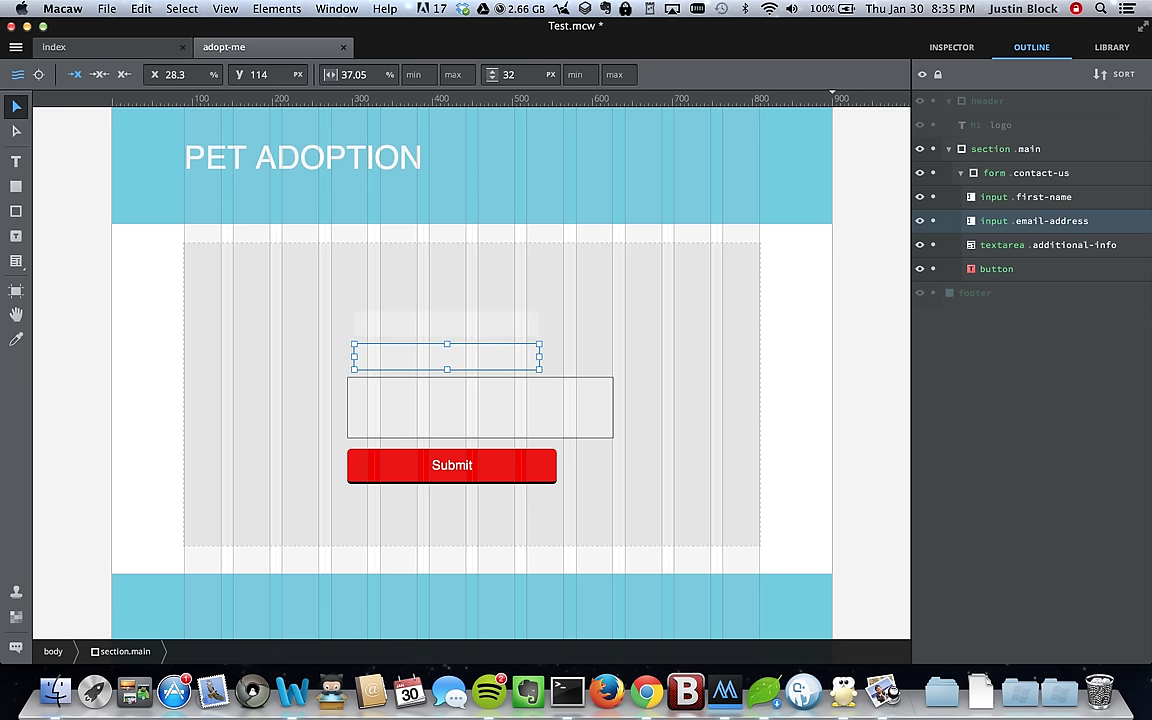
Step: Set the email-address input's type to email and its form field name to "email"
{"action": "left_click", "coordinate": [965, 47]}
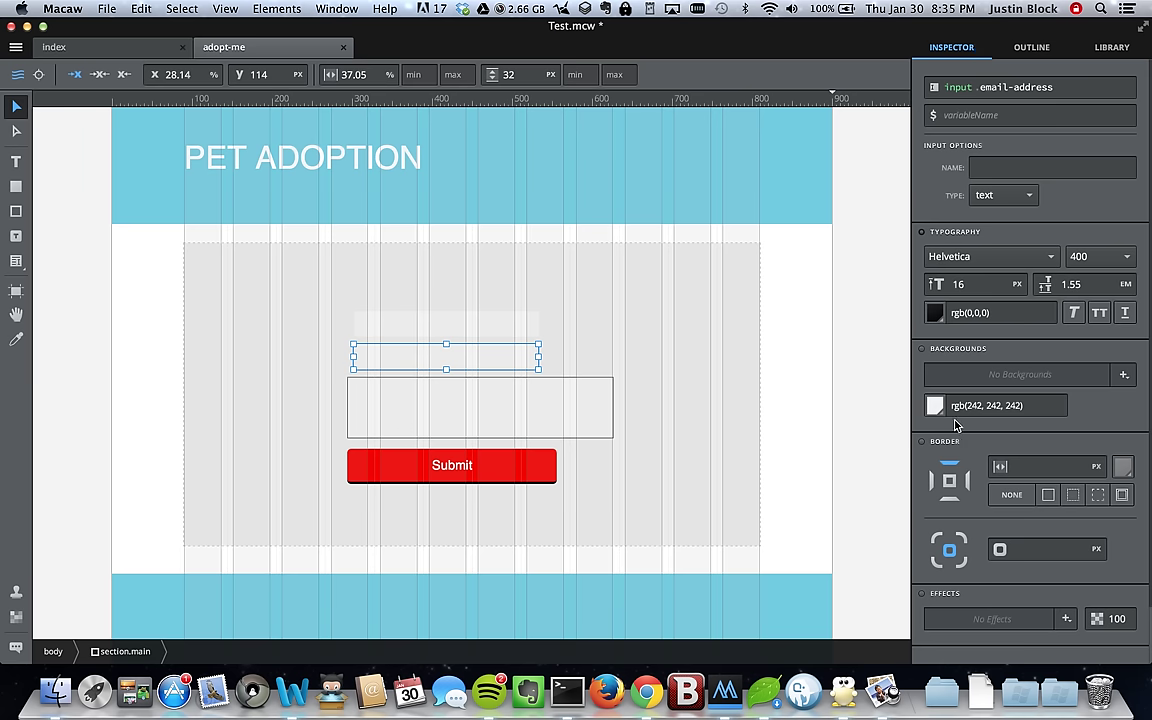
{"action": "scroll", "coordinate": [955, 425], "scroll_direction": "down", "scroll_amount": 3}
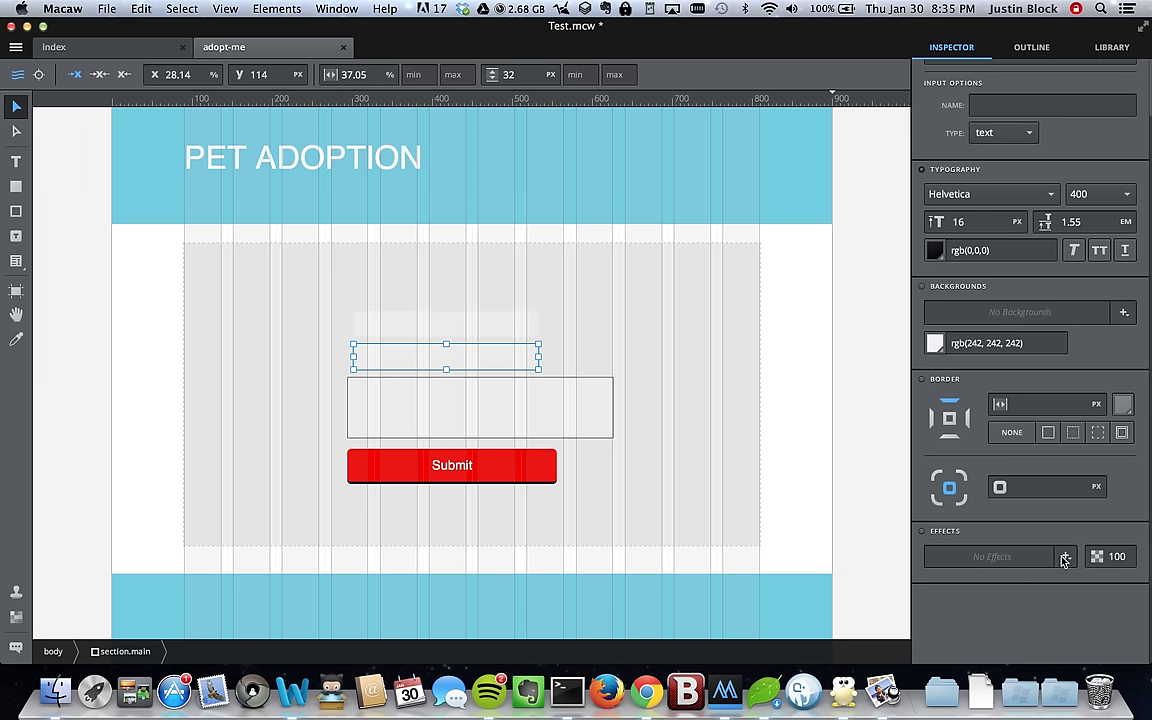
{"action": "scroll", "coordinate": [1023, 90], "scroll_direction": "up", "scroll_amount": 3}
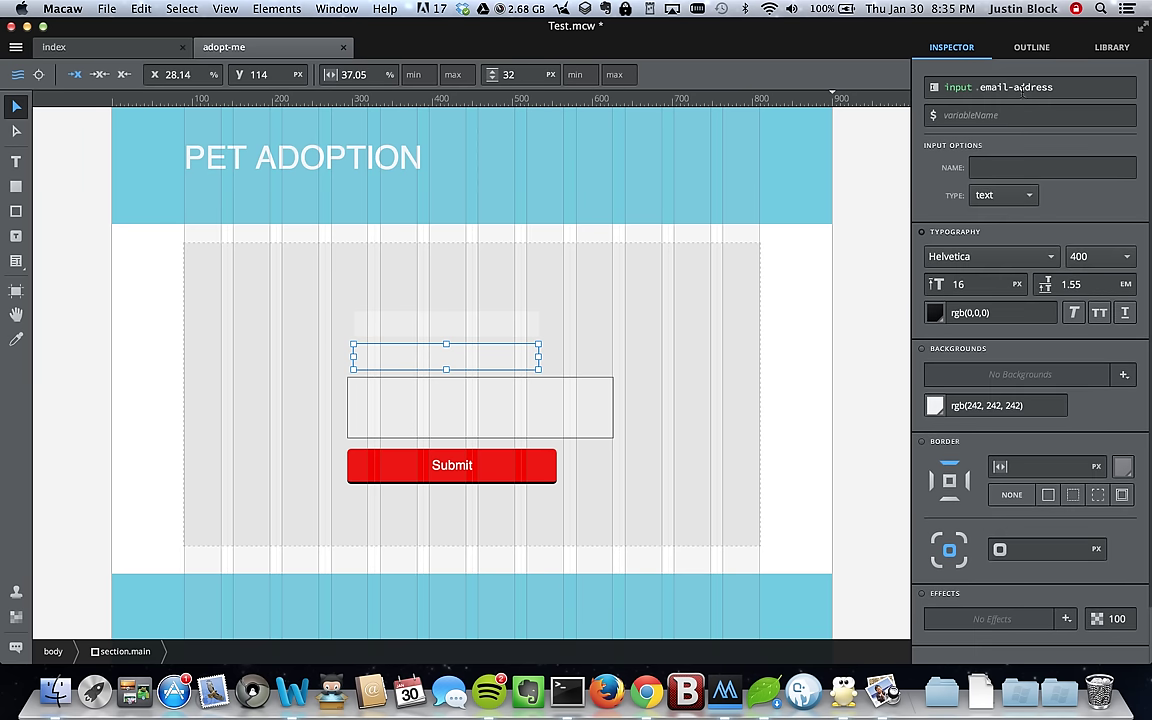
{"action": "left_click", "coordinate": [1003, 197]}
{"action": "left_click", "coordinate": [1032, 48]}
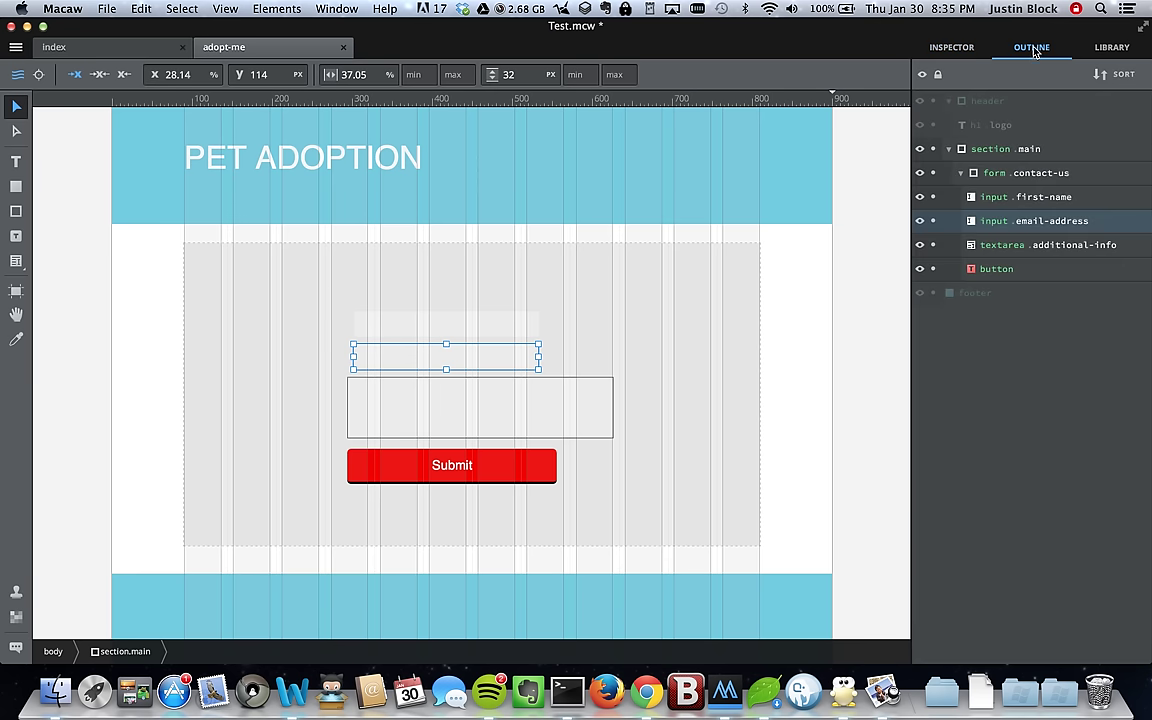
{"action": "left_click", "coordinate": [951, 47]}
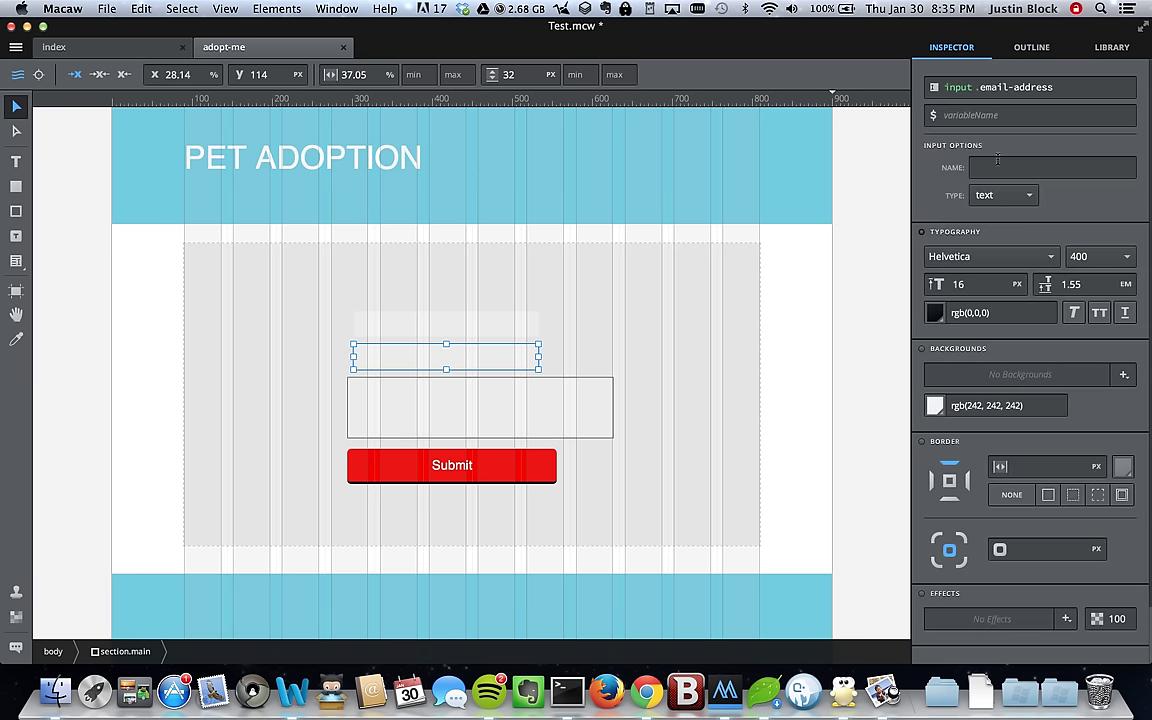
{"action": "left_click", "coordinate": [1002, 195]}
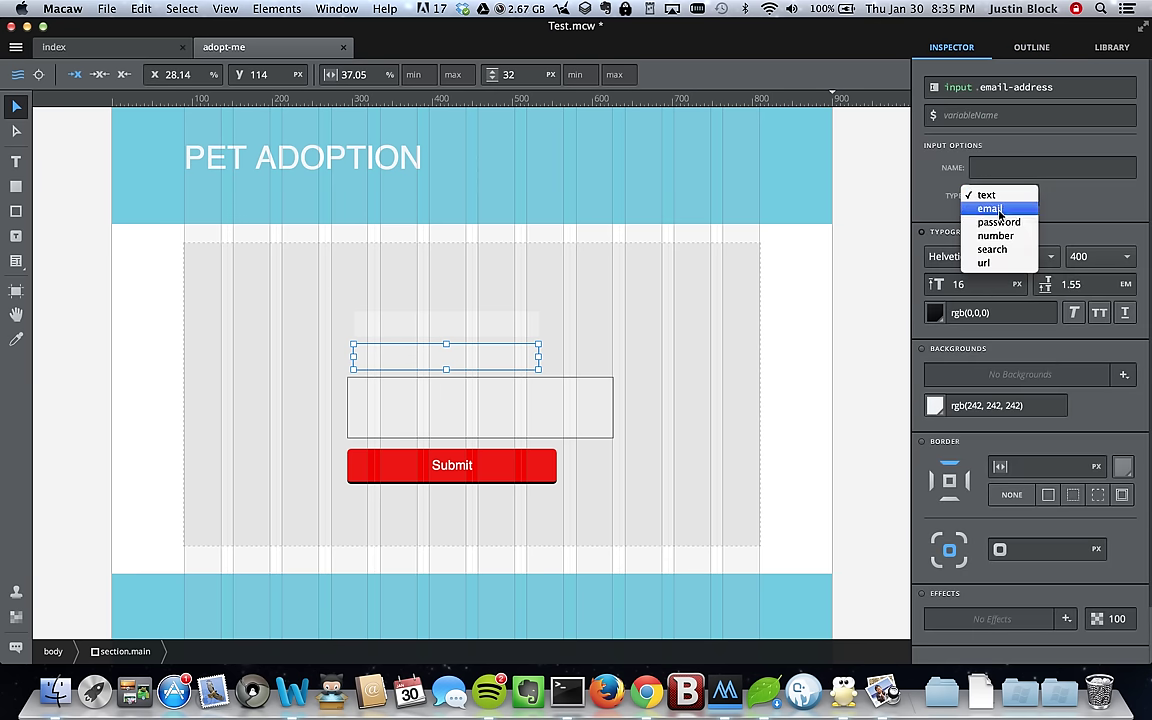
{"action": "left_click", "coordinate": [999, 209]}
{"action": "left_click", "coordinate": [1006, 170]}
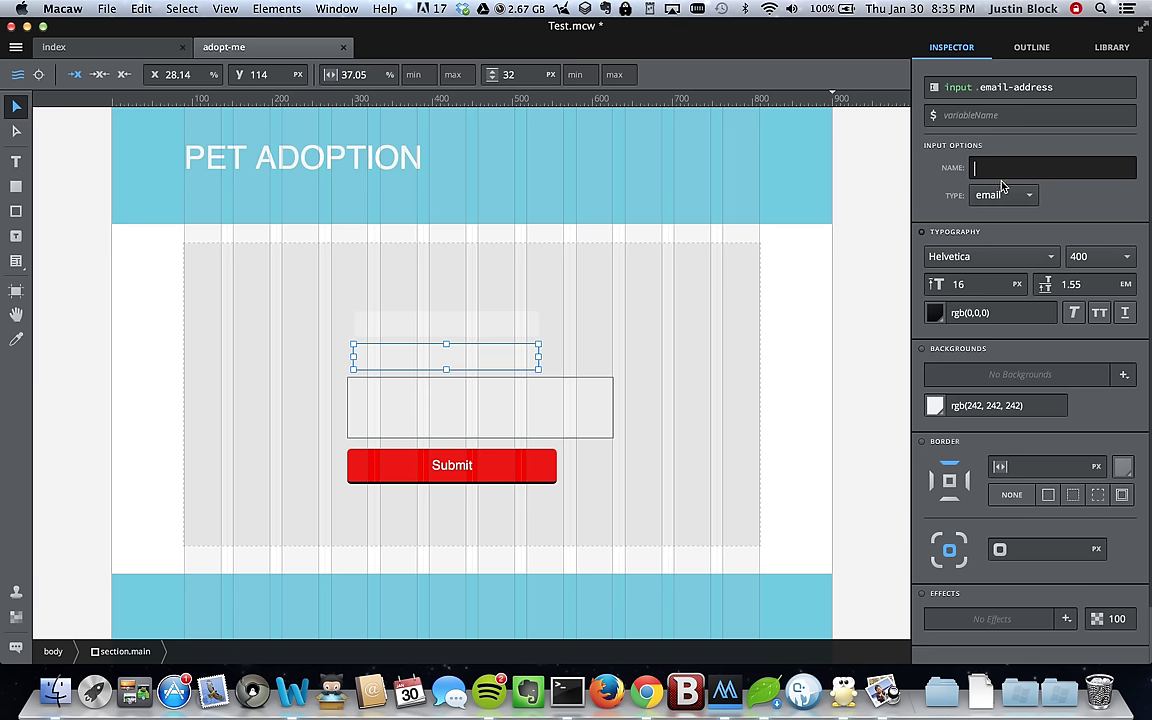
{"action": "type", "text": "email"}
{"action": "key", "text": "Return"}
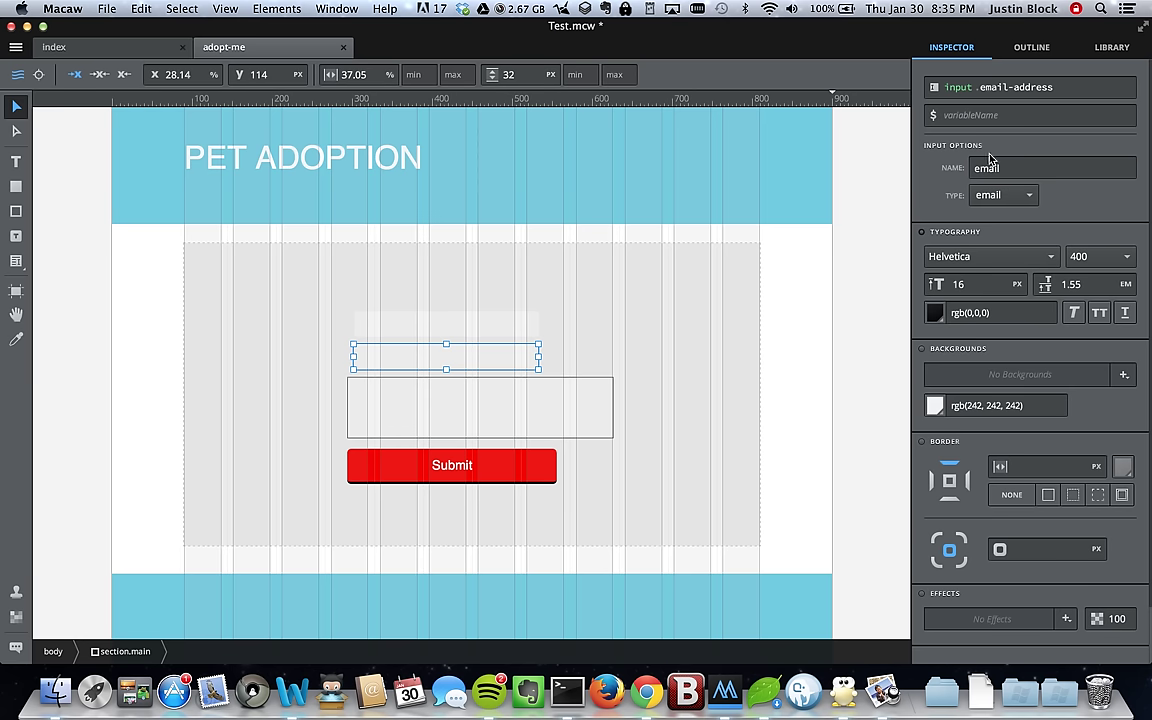
Step: Set the first-name input's form field name to "firstName" and keep its type as text
{"action": "left_click", "coordinate": [1030, 47]}
{"action": "left_click", "coordinate": [1029, 197]}
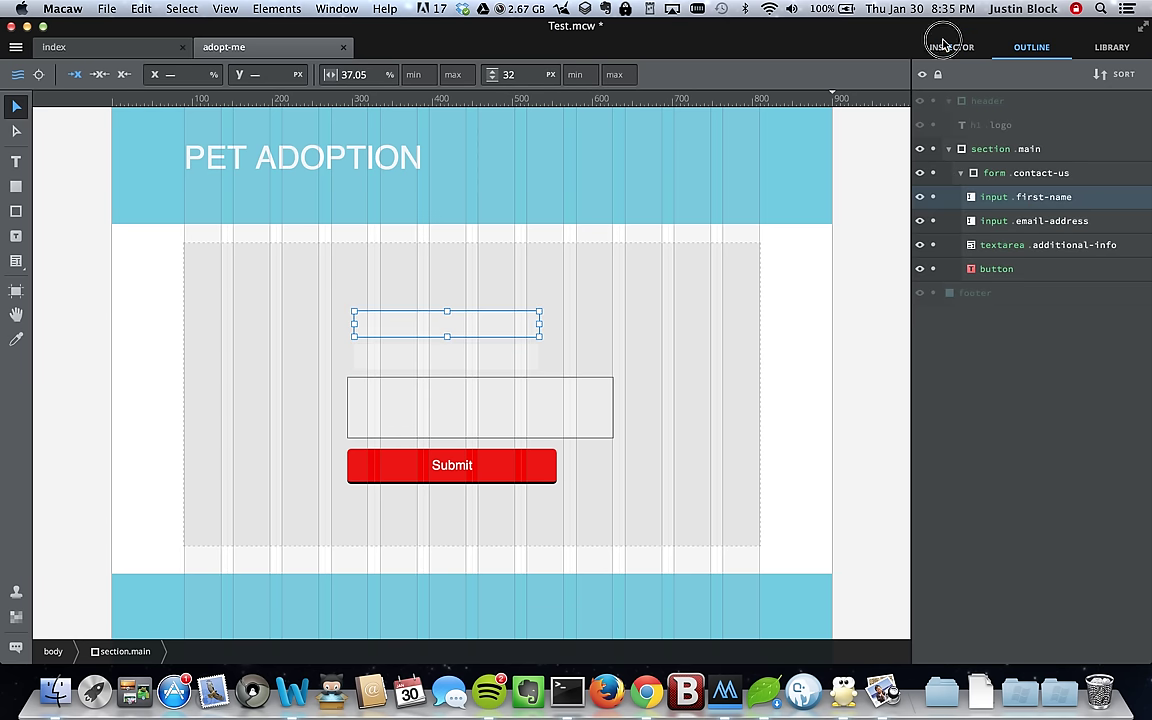
{"action": "left_click", "coordinate": [945, 46]}
{"action": "left_click", "coordinate": [1015, 167]}
{"action": "type", "text": "firstName"}
{"action": "left_click", "coordinate": [997, 196]}
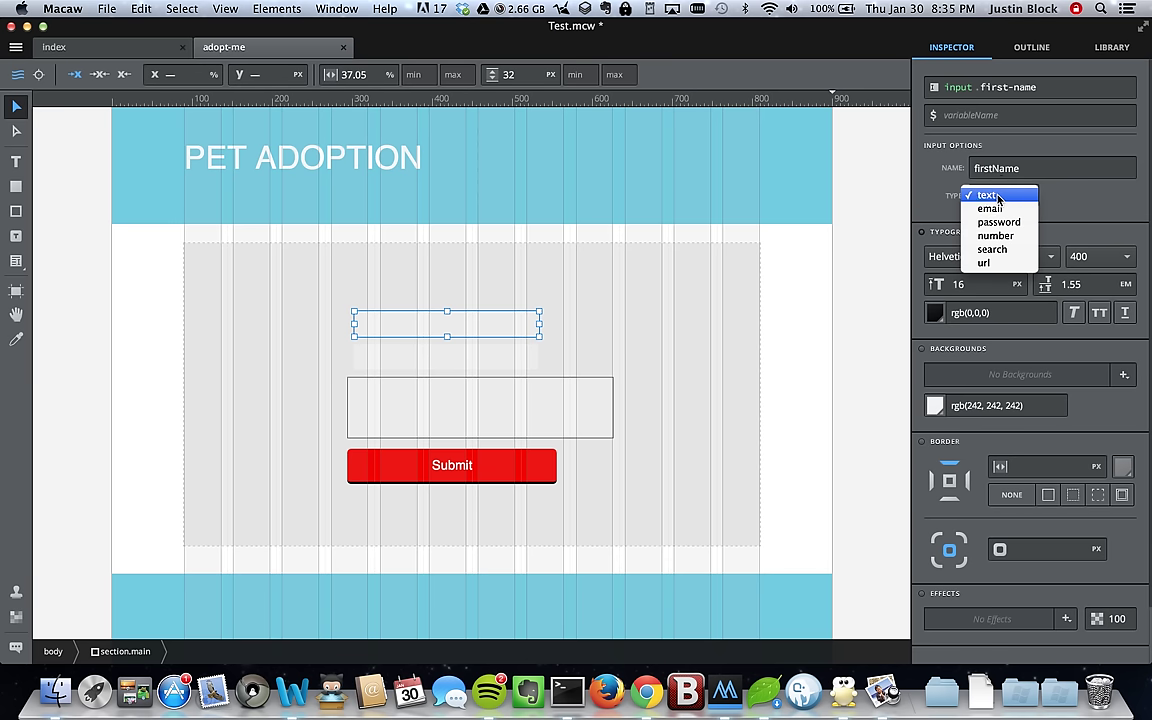
{"action": "left_click", "coordinate": [990, 196]}
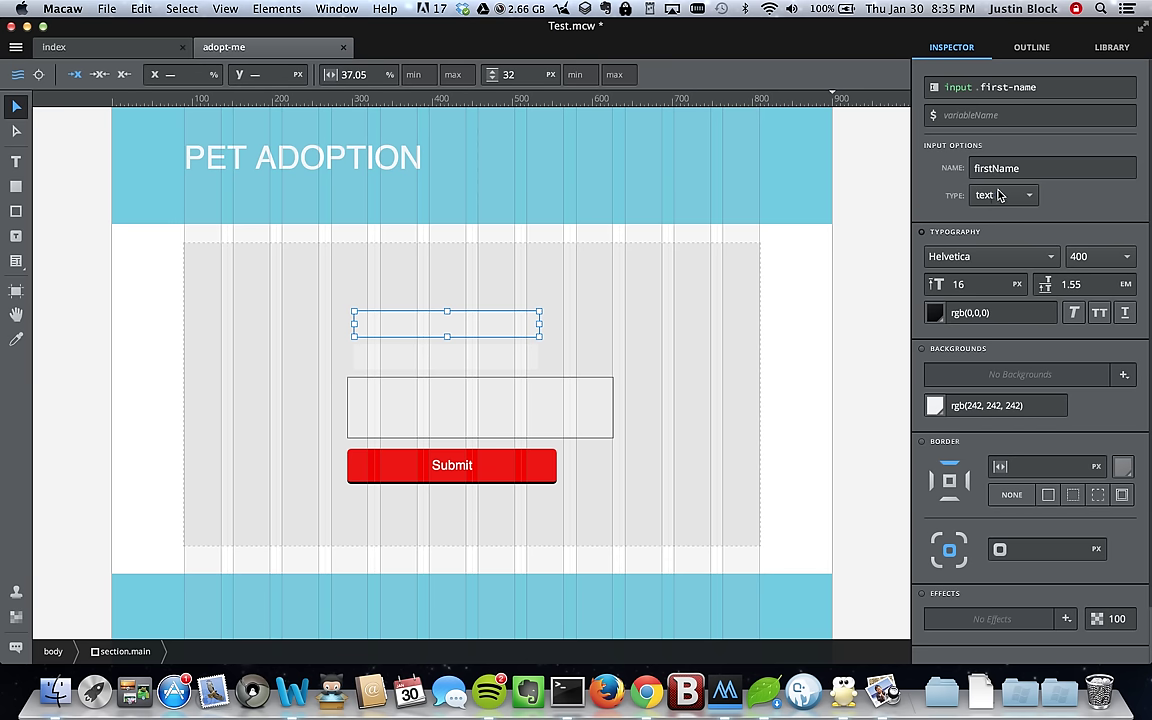
{"action": "scroll", "coordinate": [990, 195], "scroll_direction": "down", "scroll_amount": 1}
{"action": "scroll", "coordinate": [990, 196], "scroll_direction": "down", "scroll_amount": 2}
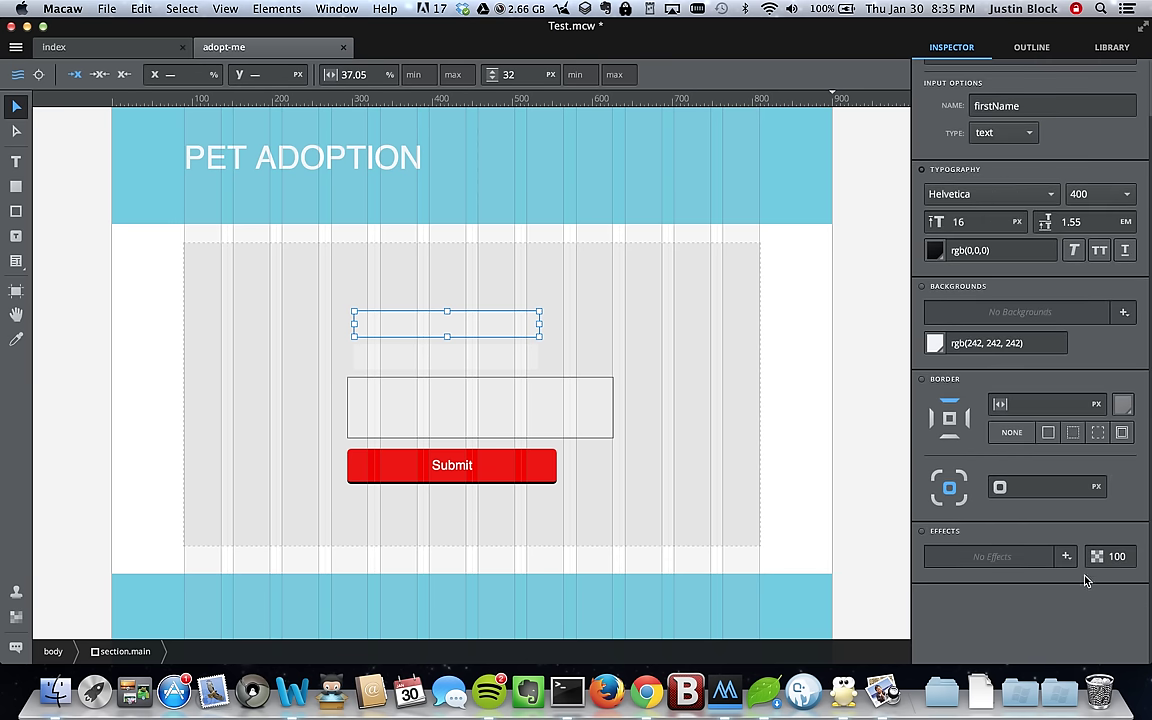
{"action": "scroll", "coordinate": [1034, 493], "scroll_direction": "up", "scroll_amount": 1}
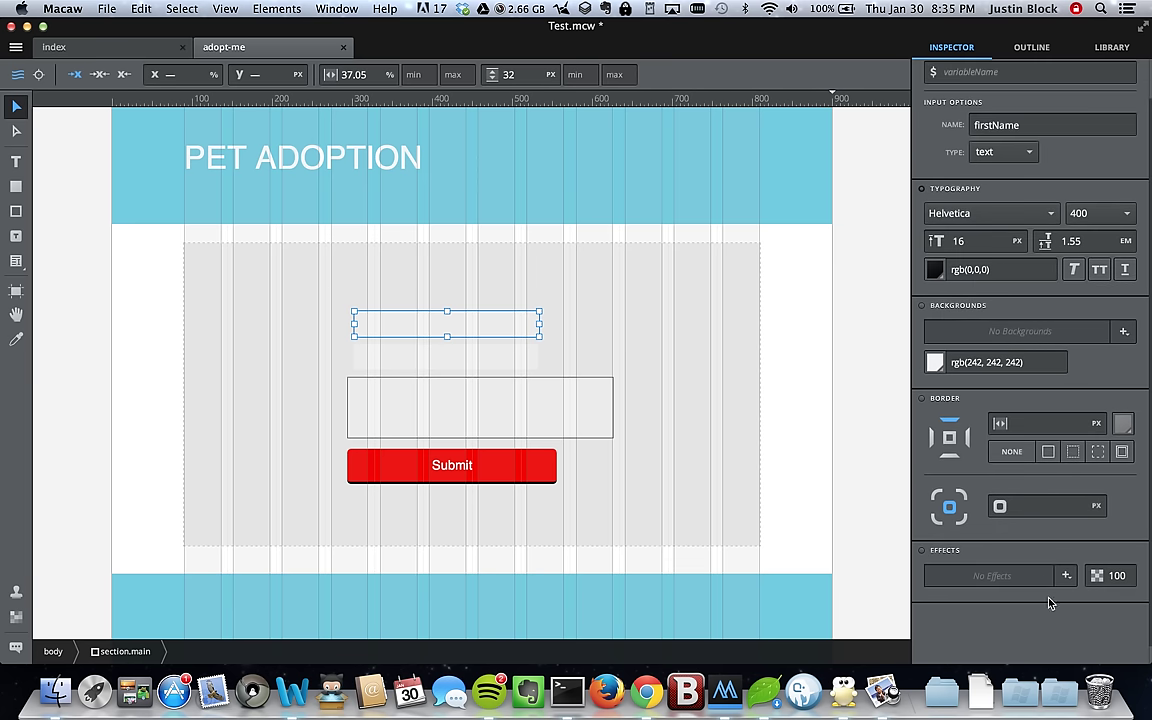
{"action": "scroll", "coordinate": [1068, 555], "scroll_direction": "up", "scroll_amount": 2}
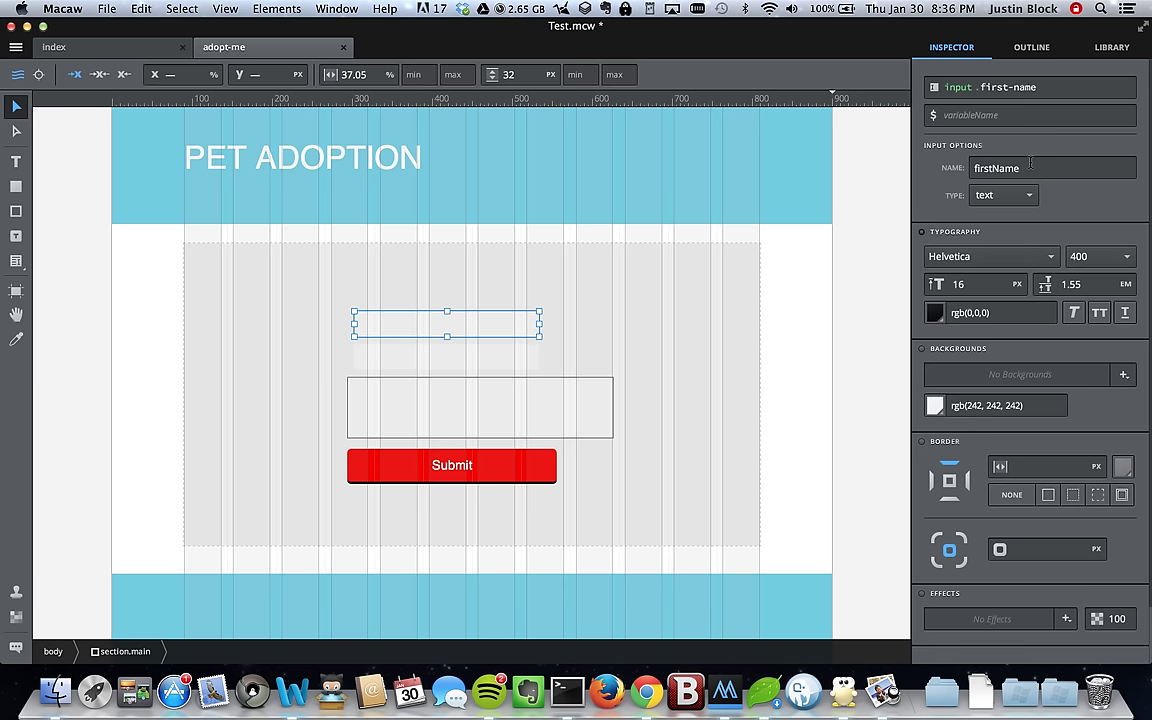
{"action": "scroll", "coordinate": [1031, 166], "scroll_direction": "down", "scroll_amount": 3}
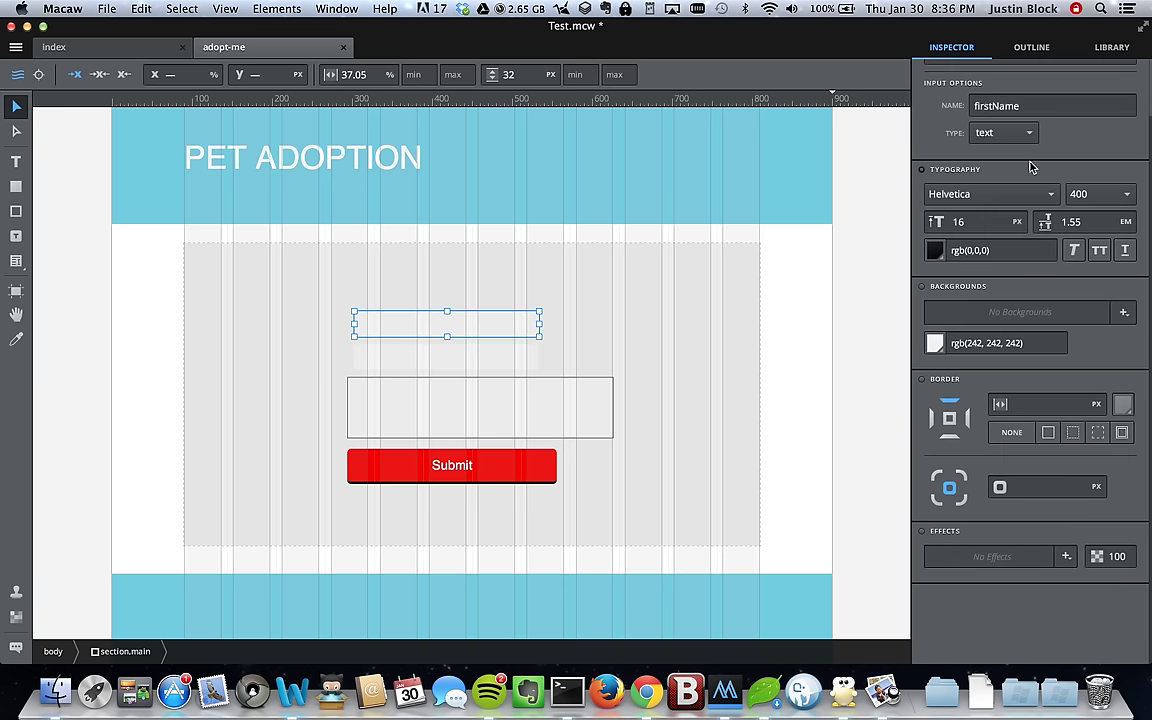
{"action": "left_click", "coordinate": [1067, 561]}
{"action": "scroll", "coordinate": [935, 212], "scroll_direction": "up", "scroll_amount": 3}
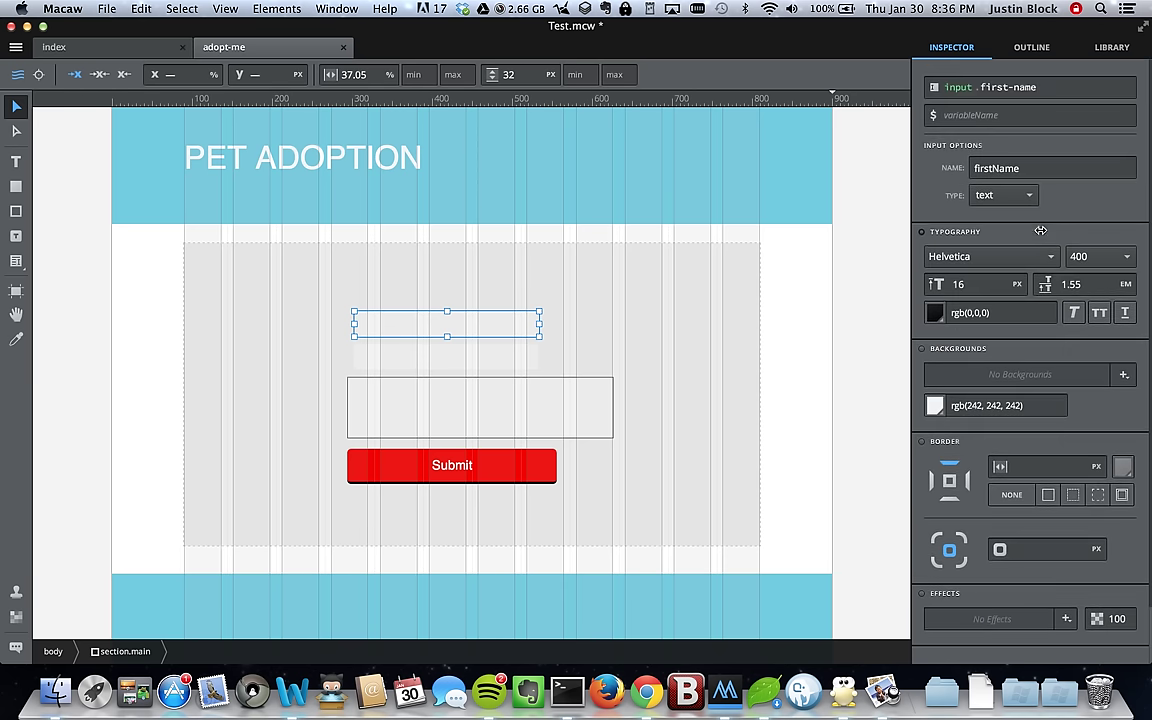
Step: Deselect the first-name input and save the document
{"action": "left_click", "coordinate": [1025, 52]}
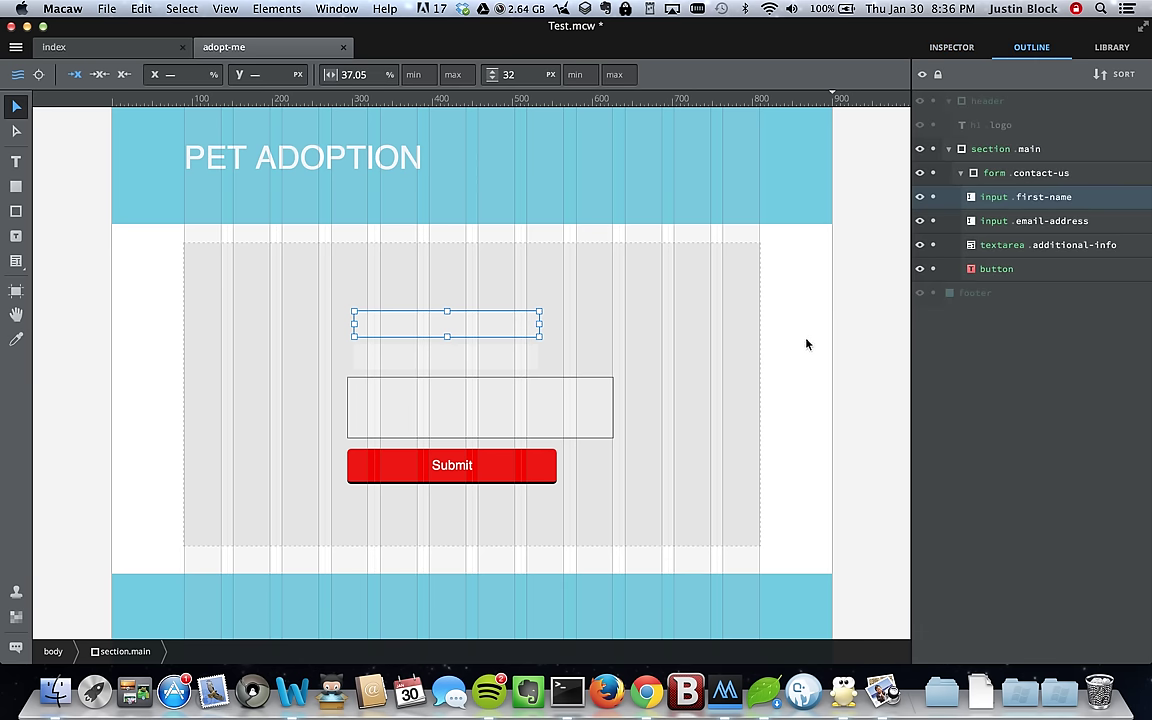
{"action": "left_click", "coordinate": [780, 357]}
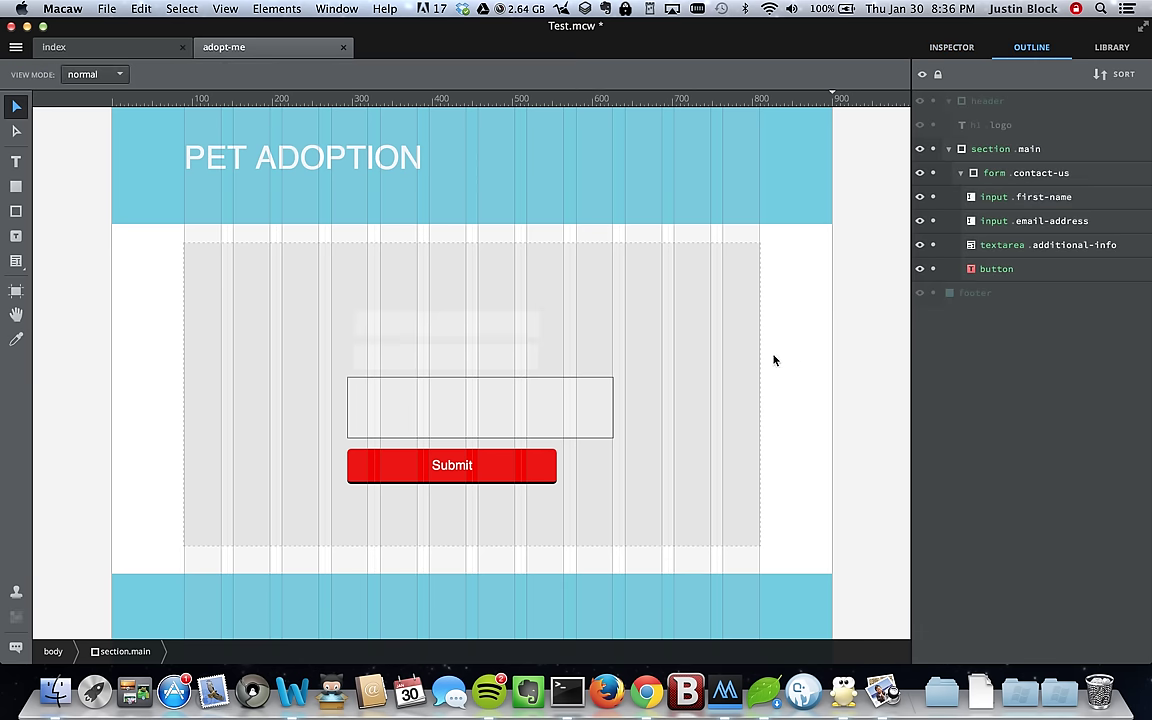
{"action": "key", "text": "super+s"}
Step: Add a "First Name" text label beside the first-name input at X 8.5%, Y 83 px, 17.75% wide
{"action": "left_click", "coordinate": [16, 236]}
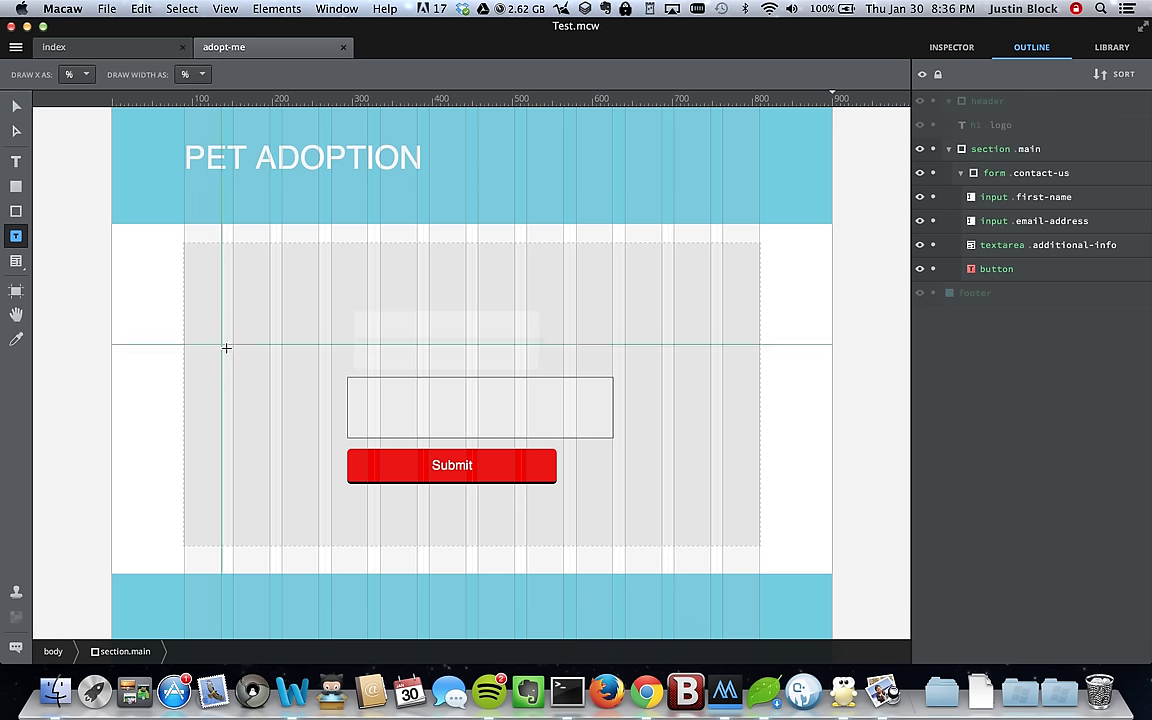
{"action": "left_click", "coordinate": [16, 161]}
{"action": "left_click_drag", "start_coordinate": [236, 311], "coordinate": [333, 332]}
{"action": "type", "text": "First Name"}
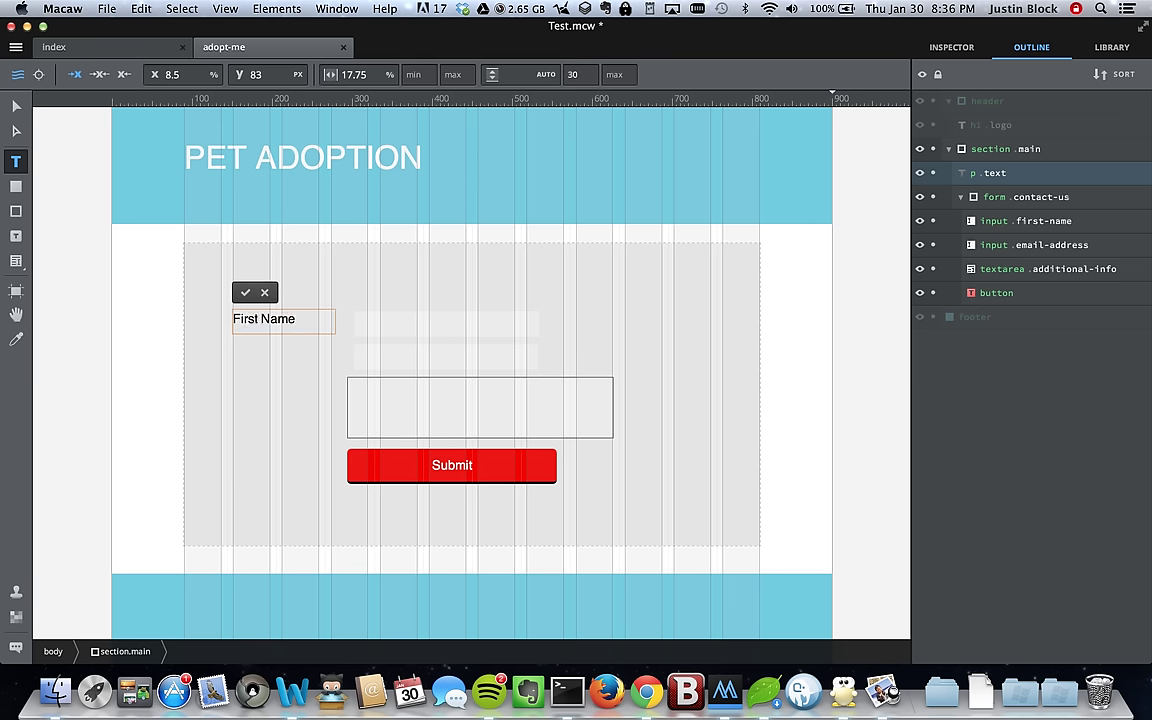
{"action": "left_click", "coordinate": [245, 292]}
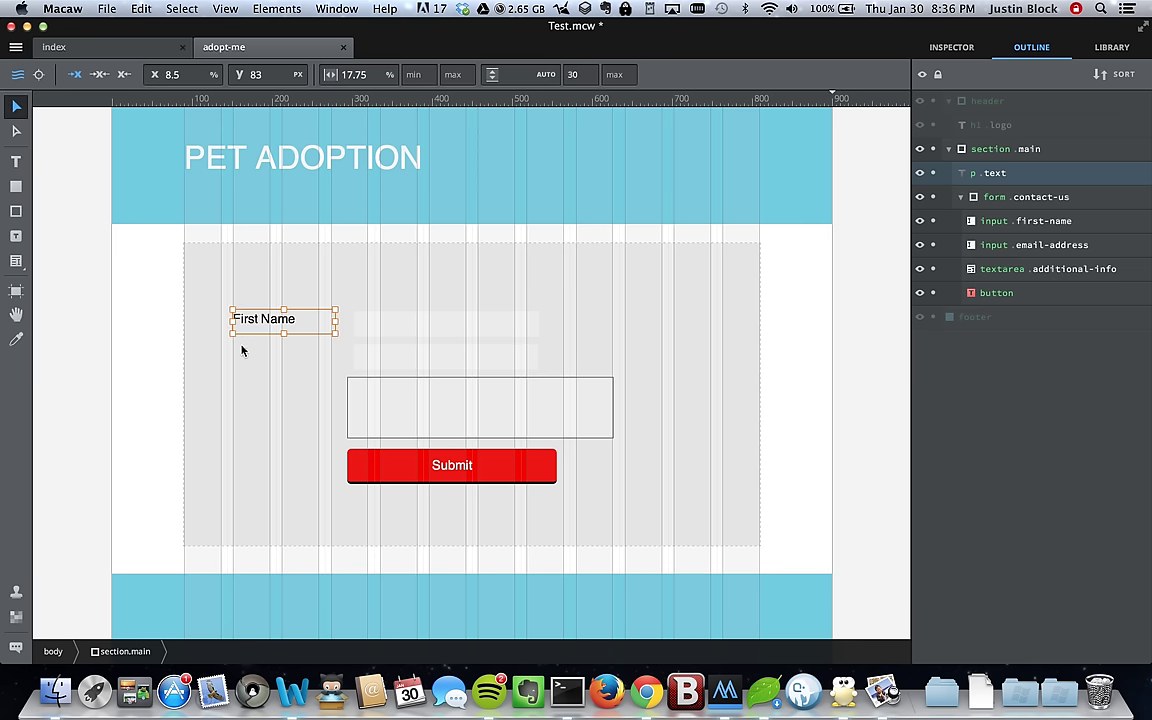
Step: Duplicate the First Name label and place the copy directly beneath it at Y 125 px, beside the email-address input
{"action": "left_click_drag", "start_coordinate": [262, 330], "coordinate": [268, 333]}
{"action": "key", "text": "Down"}
{"action": "key", "text": "Down"}
{"action": "key", "text": "Down"}
{"action": "key", "text": "Down"}
{"action": "key", "text": "Down"}
{"action": "key", "text": "Down"}
{"action": "key", "text": "Down"}
{"action": "key", "text": "Down"}
{"action": "key", "text": "Down"}
{"action": "key", "text": "Down"}
{"action": "key", "text": "Down"}
{"action": "key", "text": "Down"}
{"action": "key", "text": "Down"}
{"action": "key", "text": "Down"}
{"action": "key", "text": "Down"}
{"action": "key", "text": "Down"}
{"action": "key", "text": "Down"}
{"action": "key", "text": "Down"}
{"action": "key", "text": "Down"}
{"action": "key", "text": "Down"}
{"action": "key", "text": "Down"}
{"action": "key", "text": "Down"}
{"action": "key", "text": "Down"}
{"action": "key", "text": "Down"}
{"action": "key", "text": "Down"}
{"action": "key", "text": "Down"}
{"action": "key", "text": "Down"}
{"action": "key", "text": "Down"}
{"action": "key", "text": "Down"}
{"action": "key", "text": "Down"}
{"action": "key", "text": "Down"}
{"action": "key", "text": "Down"}
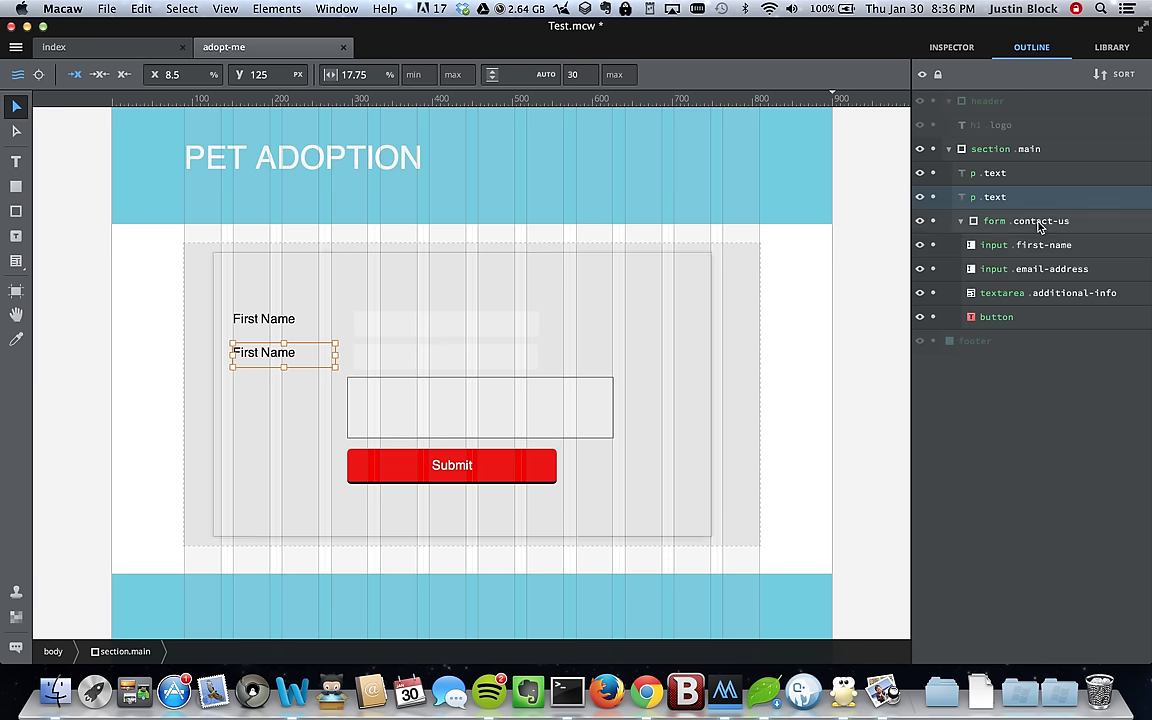
Step: Make a third copy of the First Name label and place it beside the textarea at X 8.5%, Y 165 px
{"action": "key", "text": "super+d"}
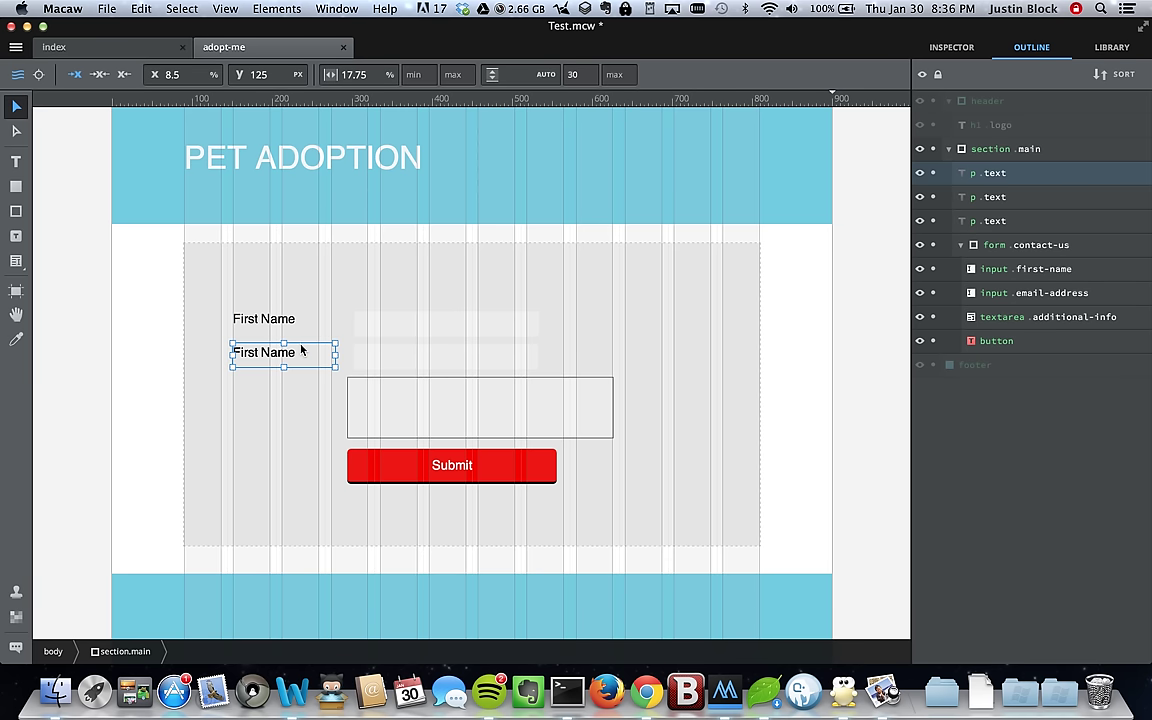
{"action": "left_click", "coordinate": [940, 196]}
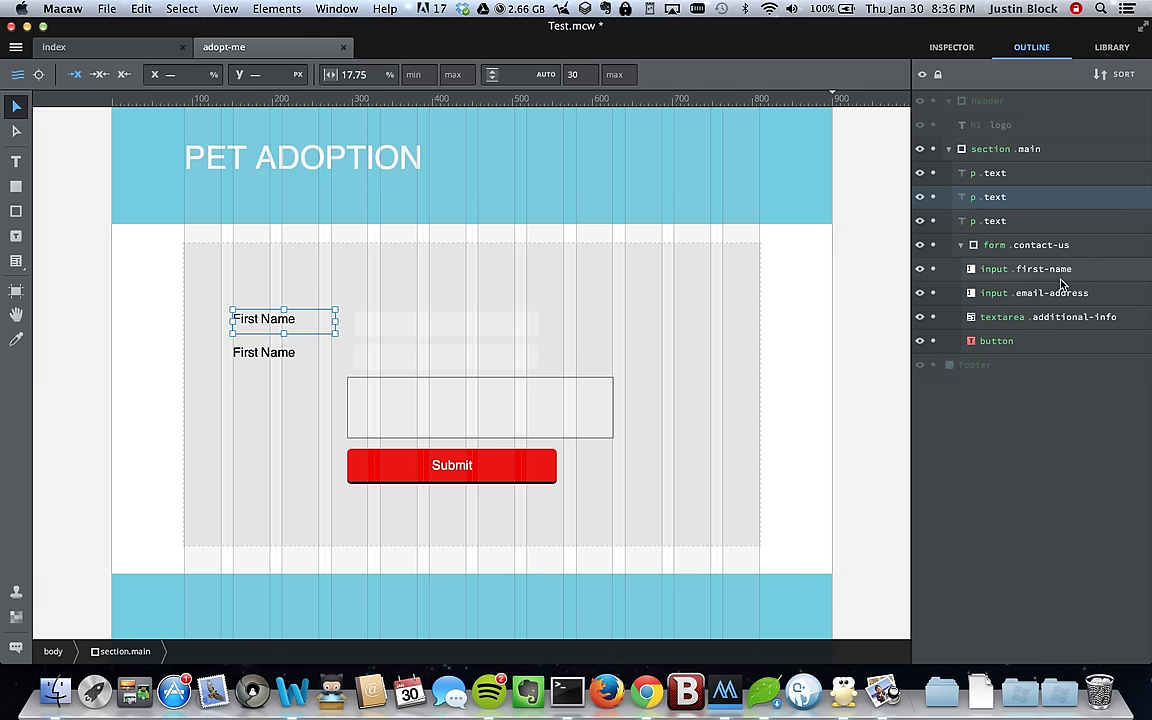
{"action": "left_click", "coordinate": [1033, 228]}
{"action": "key", "text": "shift+Down"}
{"action": "key", "text": "shift+Down"}
{"action": "key", "text": "shift+Down"}
{"action": "key", "text": "shift+Down"}
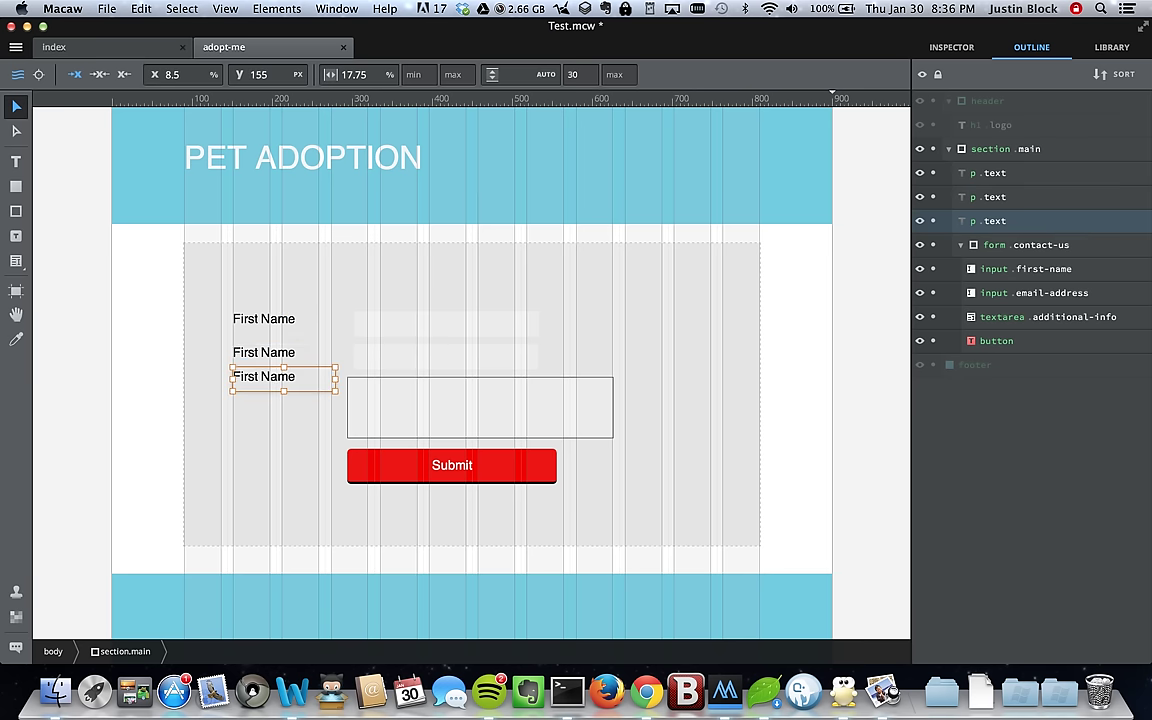
Step: Change the text of the label beside the textarea to "Optional Message"
{"action": "double_click", "coordinate": [270, 386]}
{"action": "type", "text": "O"}
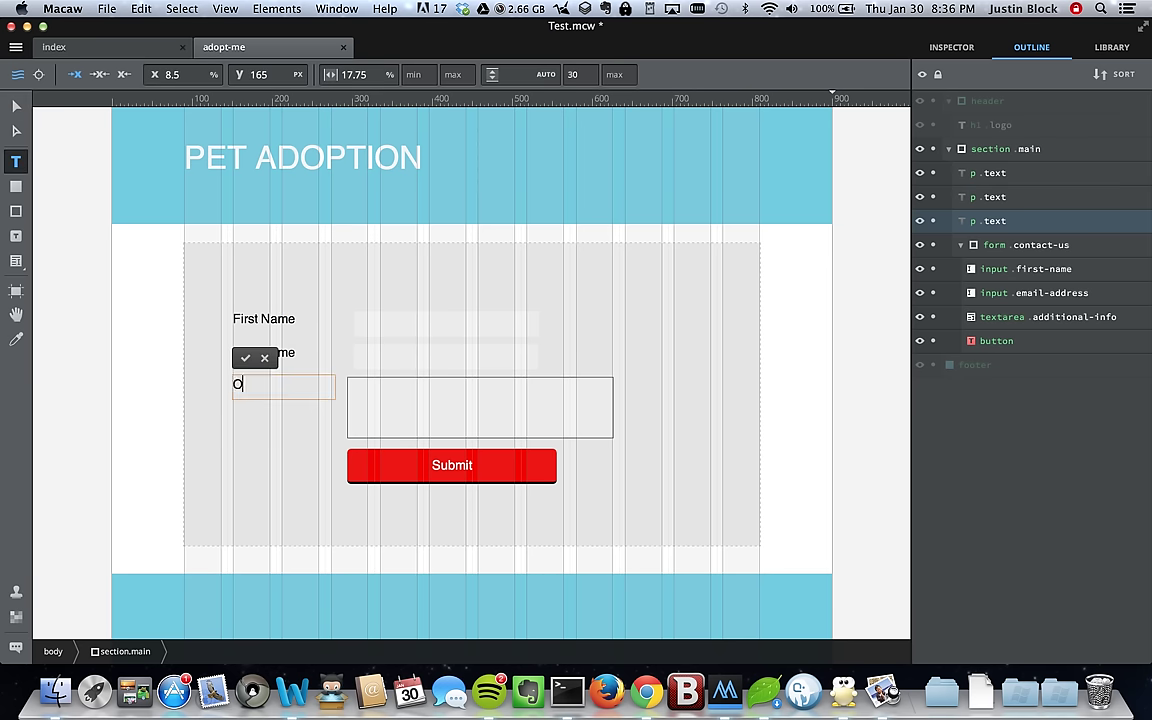
{"action": "type", "text": "ptional Message"}
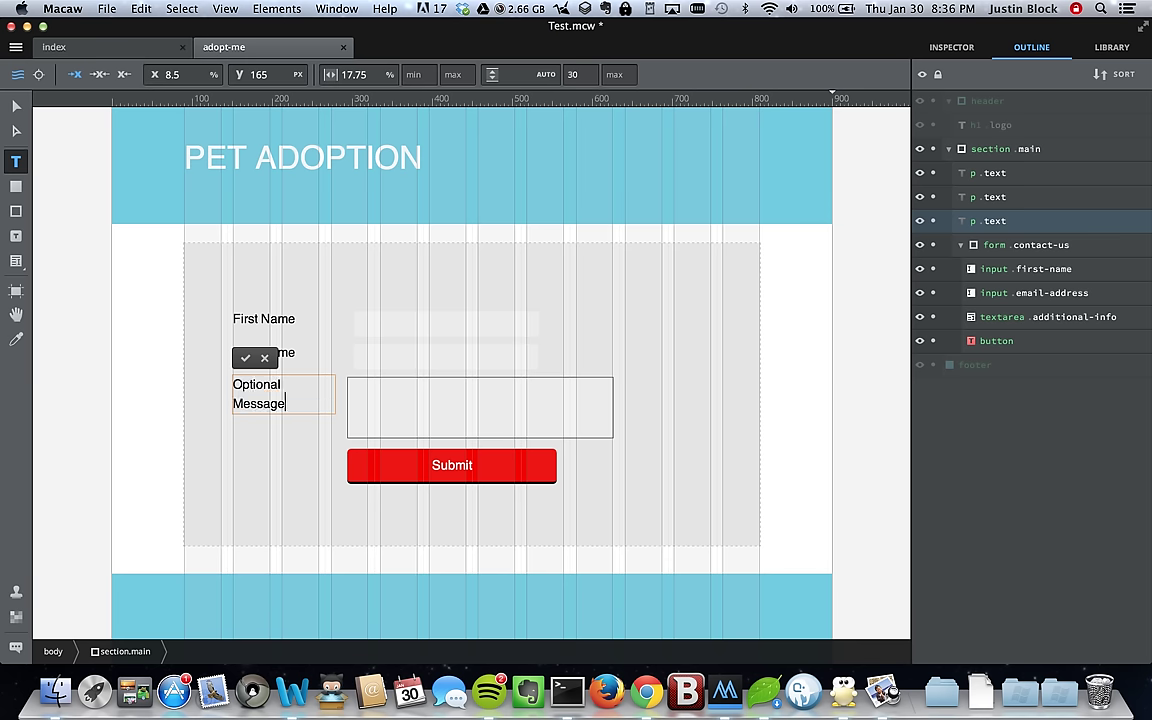
{"action": "left_click", "coordinate": [245, 357]}
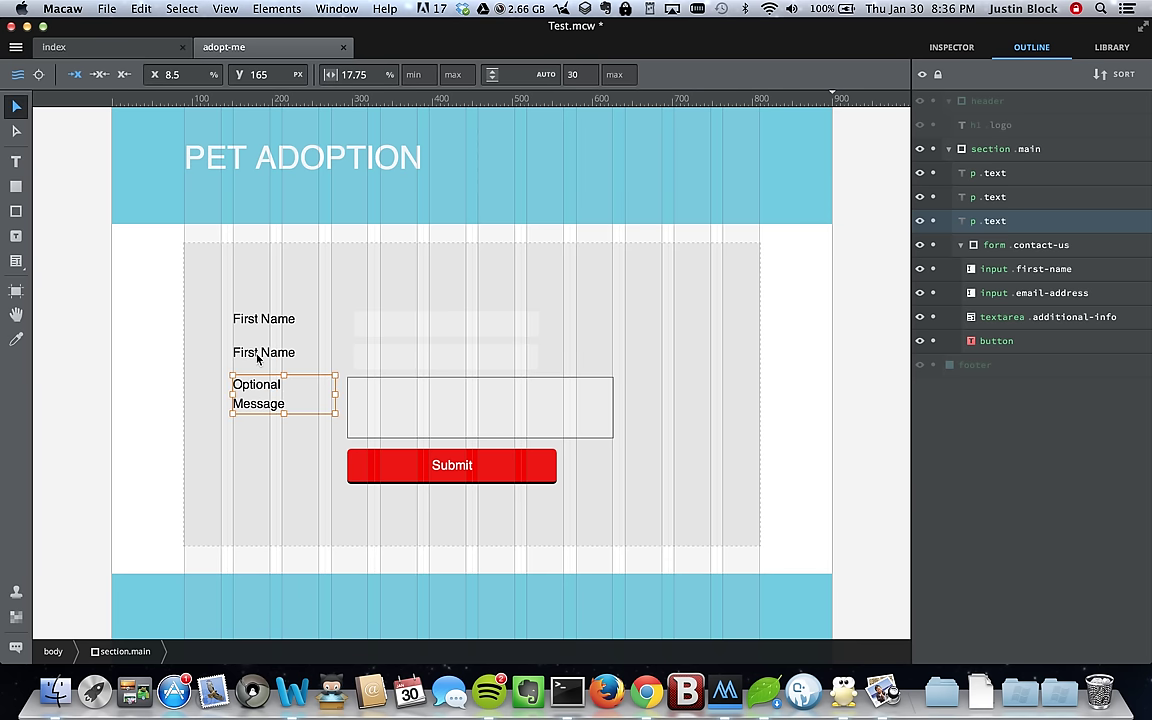
Step: Change the text of the label beside the email-address input to "Email"
{"action": "double_click", "coordinate": [250, 353]}
{"action": "key", "text": "super+a"}
{"action": "type", "text": "Email"}
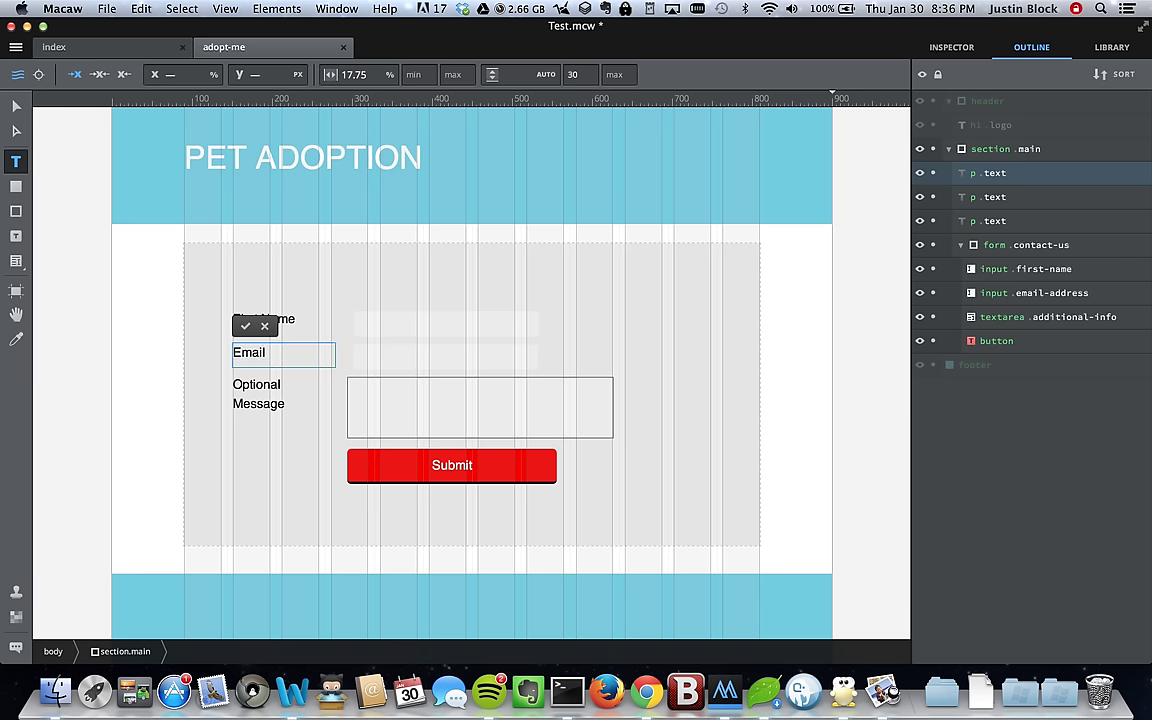
{"action": "left_click", "coordinate": [245, 326]}
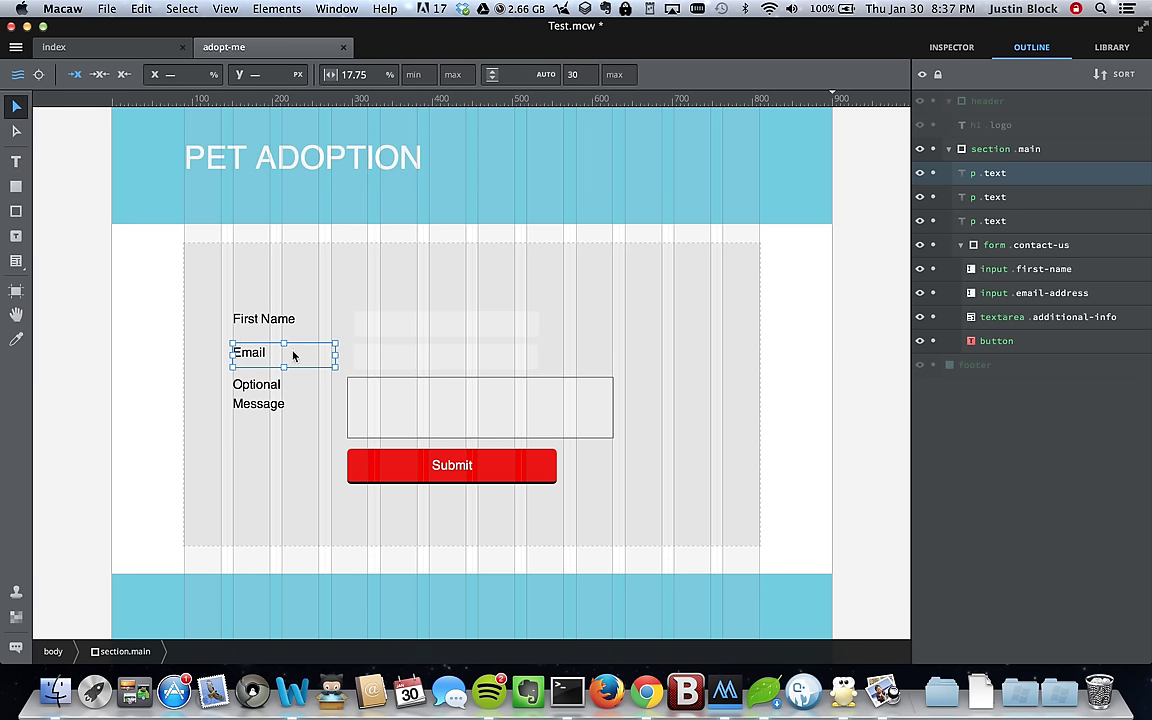
Step: Nudge the additional-info textarea rightward to X 27.82% and save the document
{"action": "left_click", "coordinate": [359, 300]}
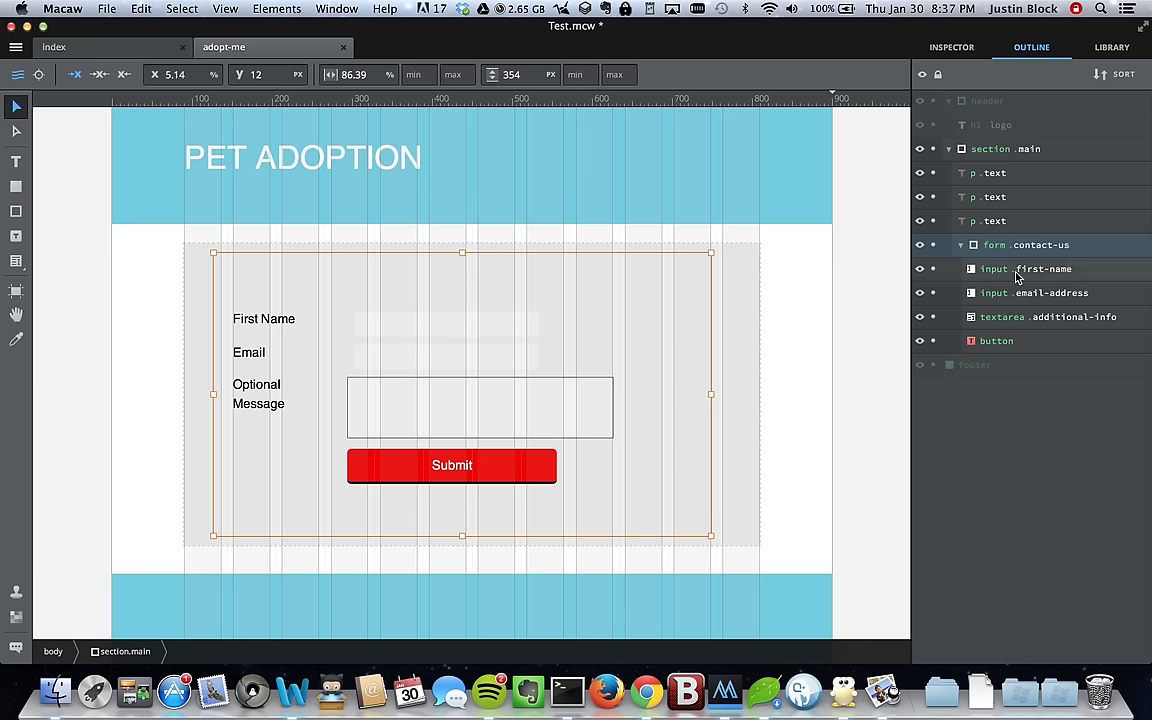
{"action": "left_click", "coordinate": [1023, 316]}
{"action": "key", "text": "Right"}
{"action": "key", "text": "Right"}
{"action": "key", "text": "Right"}
{"action": "key", "text": "Right"}
{"action": "key", "text": "Right"}
{"action": "key", "text": "Right"}
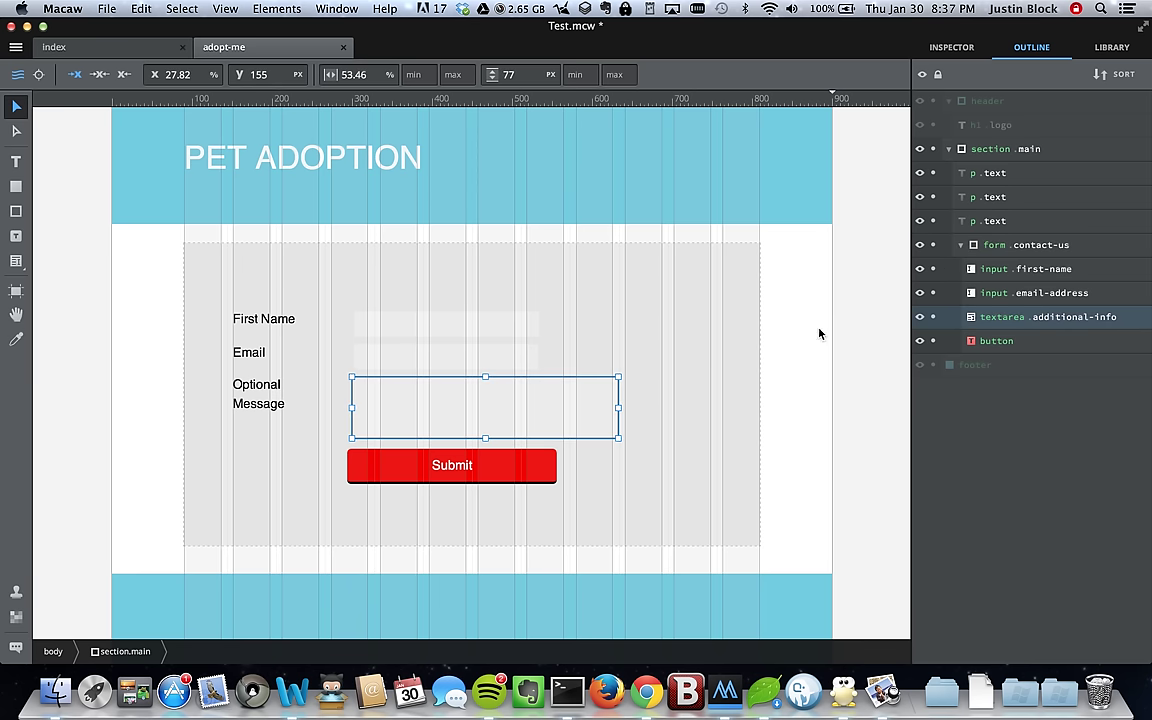
{"action": "key", "text": "Escape"}
{"action": "key", "text": "super+s"}
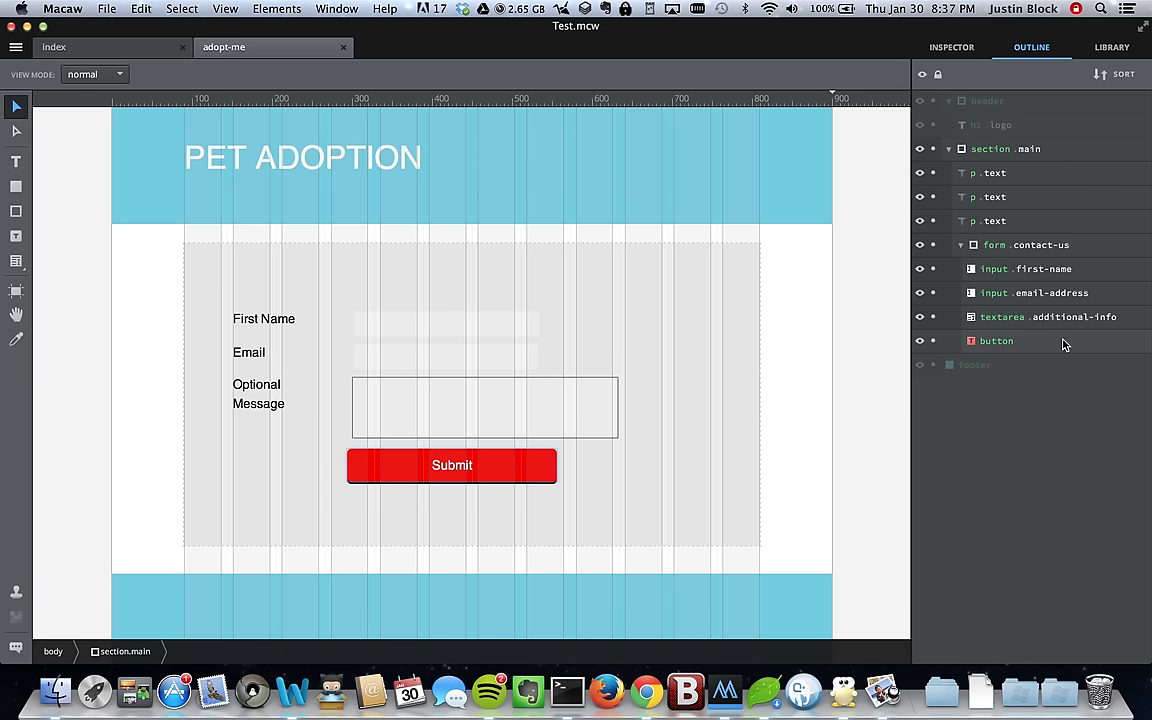
Step: Rename the Email label's element to p.email in the outline
{"action": "double_click", "coordinate": [1008, 175]}
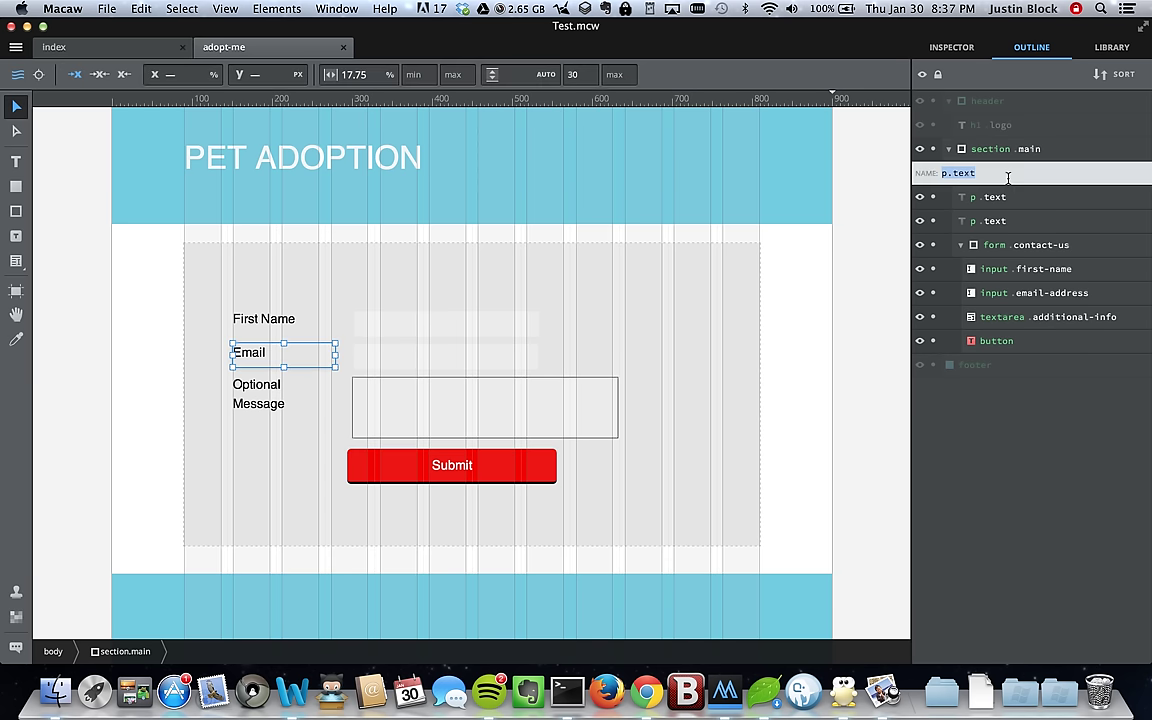
{"action": "type", "text": "p.email"}
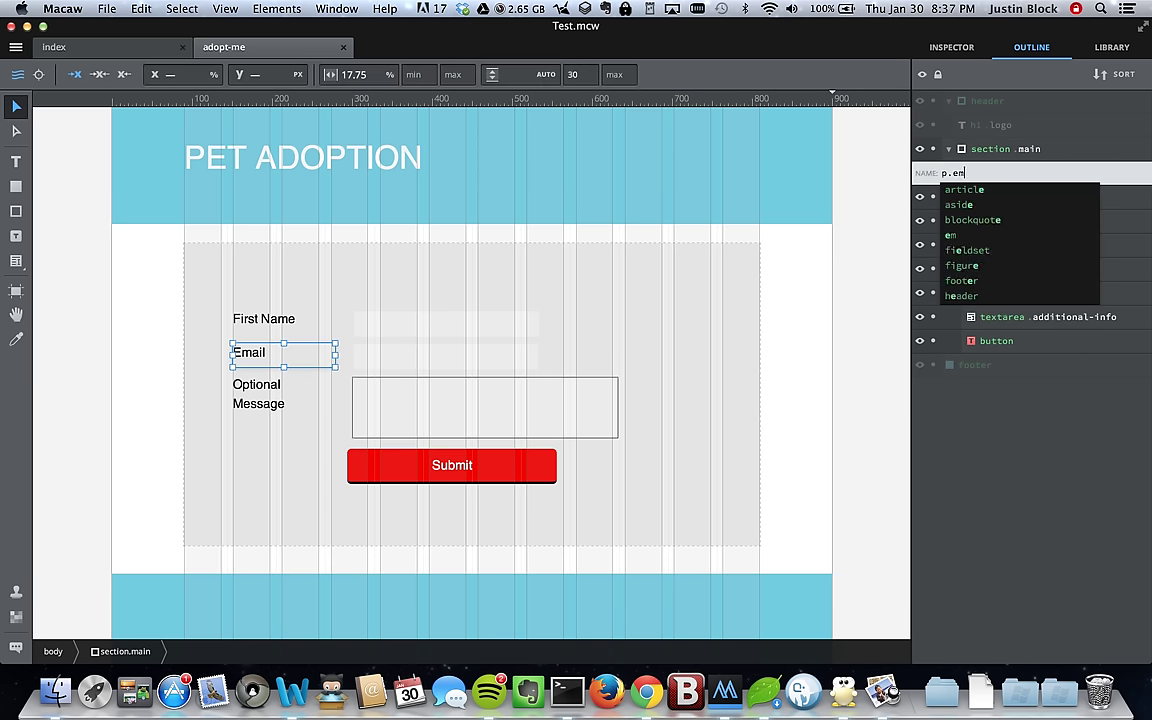
{"action": "key", "text": "Return"}
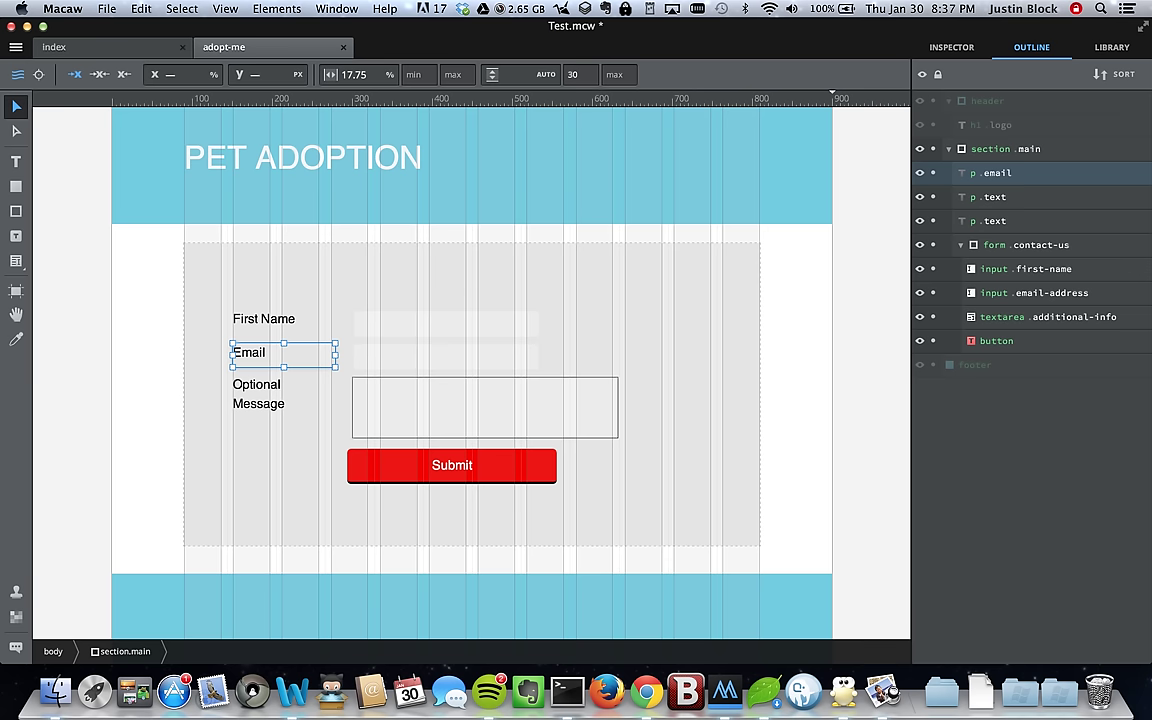
Step: Rename the First Name label's element to p.first-name-lbl
{"action": "left_click", "coordinate": [1006, 195]}
{"action": "double_click", "coordinate": [1006, 195]}
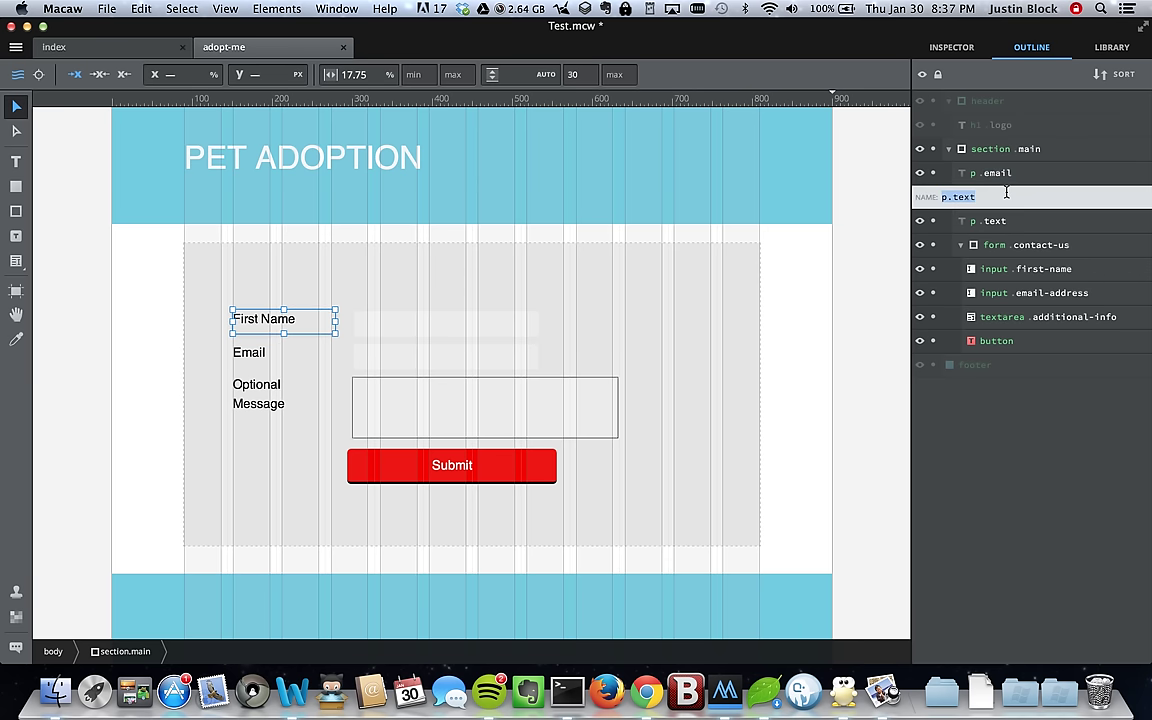
{"action": "type", "text": "p.first-an"}
{"action": "key", "text": "BackSpace"}
{"action": "key", "text": "BackSpace"}
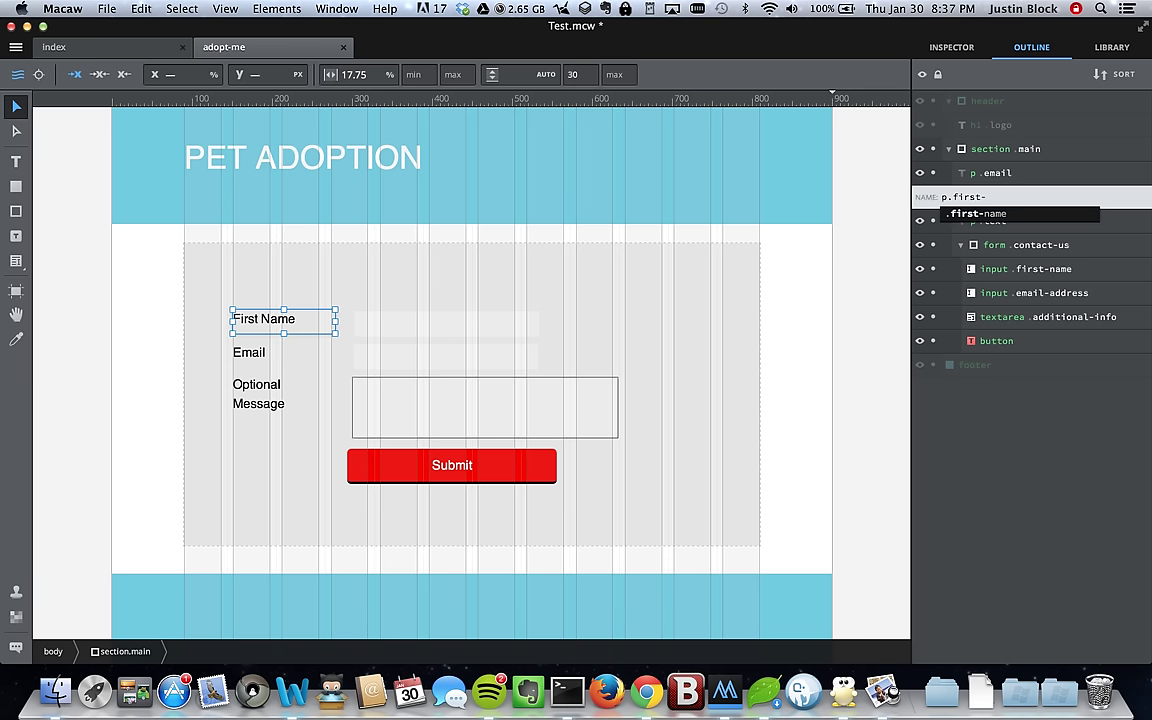
{"action": "key", "text": "BackSpace"}
{"action": "key", "text": "BackSpace"}
{"action": "key", "text": "BackSpace"}
{"action": "key", "text": "BackSpace"}
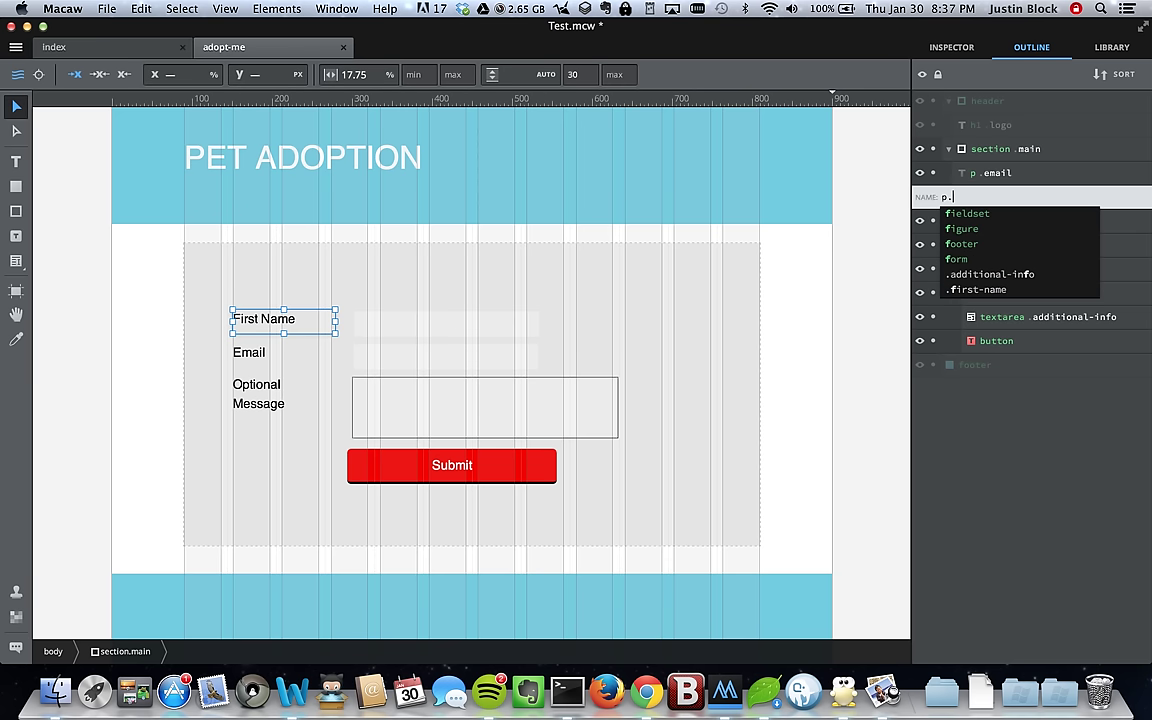
{"action": "type", "text": "fir"}
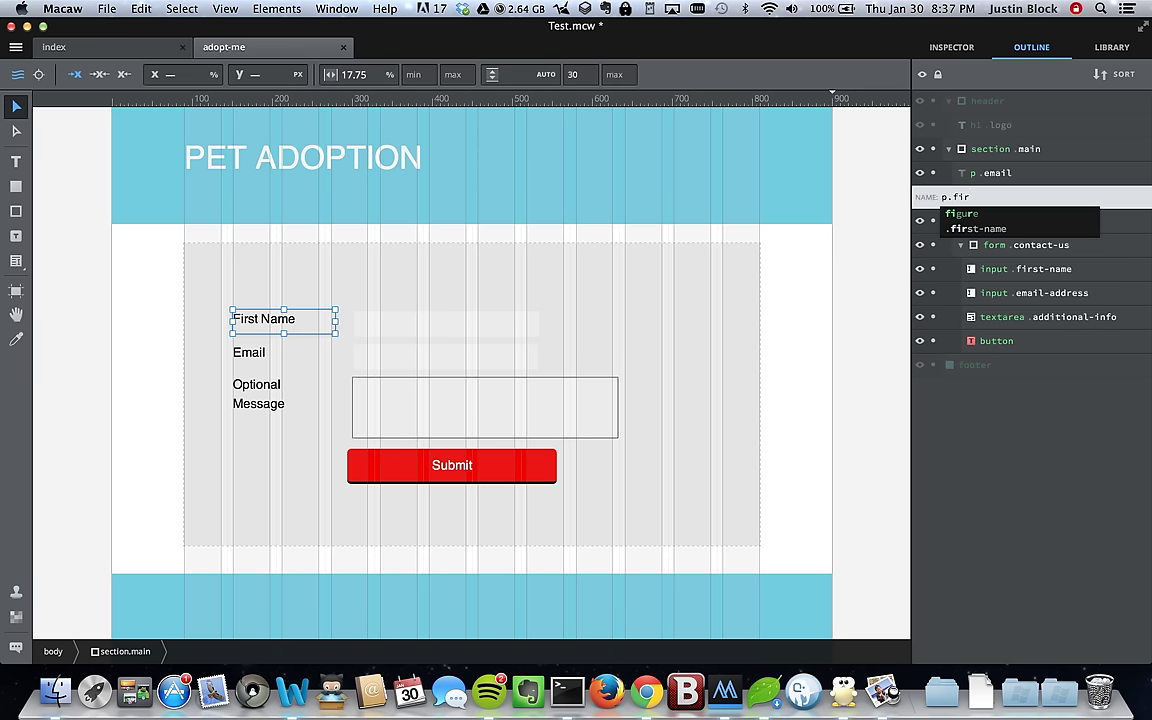
{"action": "type", "text": "st-name-la"}
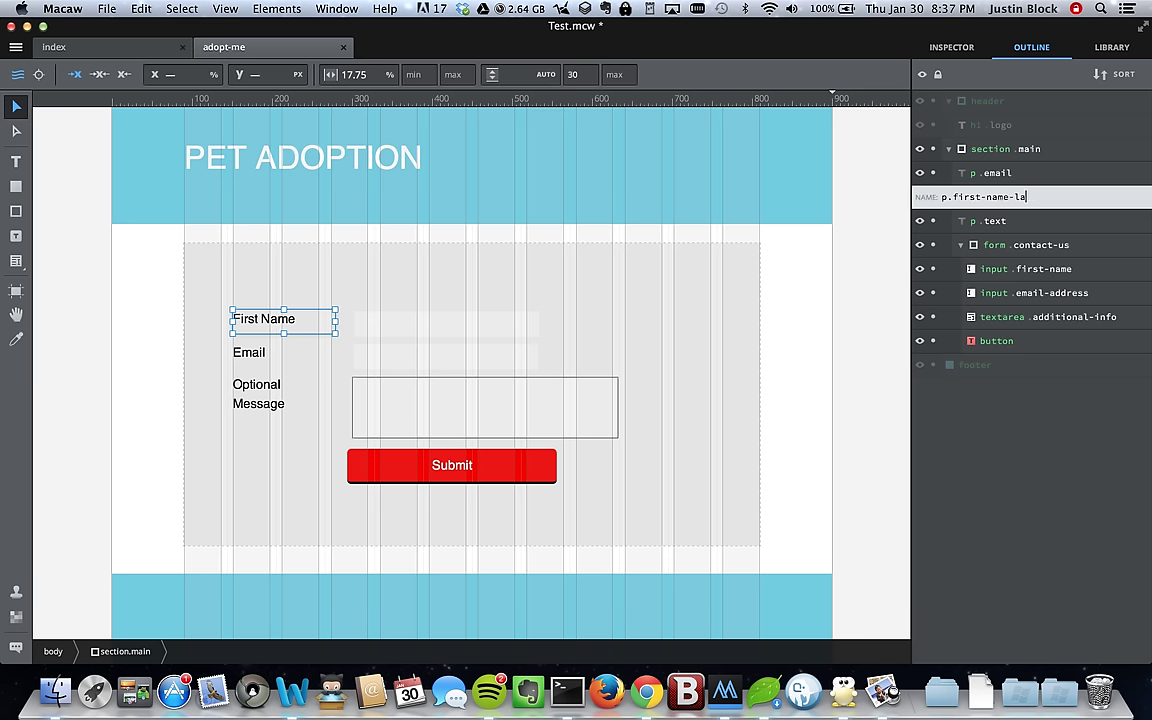
{"action": "key", "text": "Return"}
Step: Add the suffix "-lbl" to the Email label's element name, making it p.email-lbl
{"action": "left_click", "coordinate": [1008, 174]}
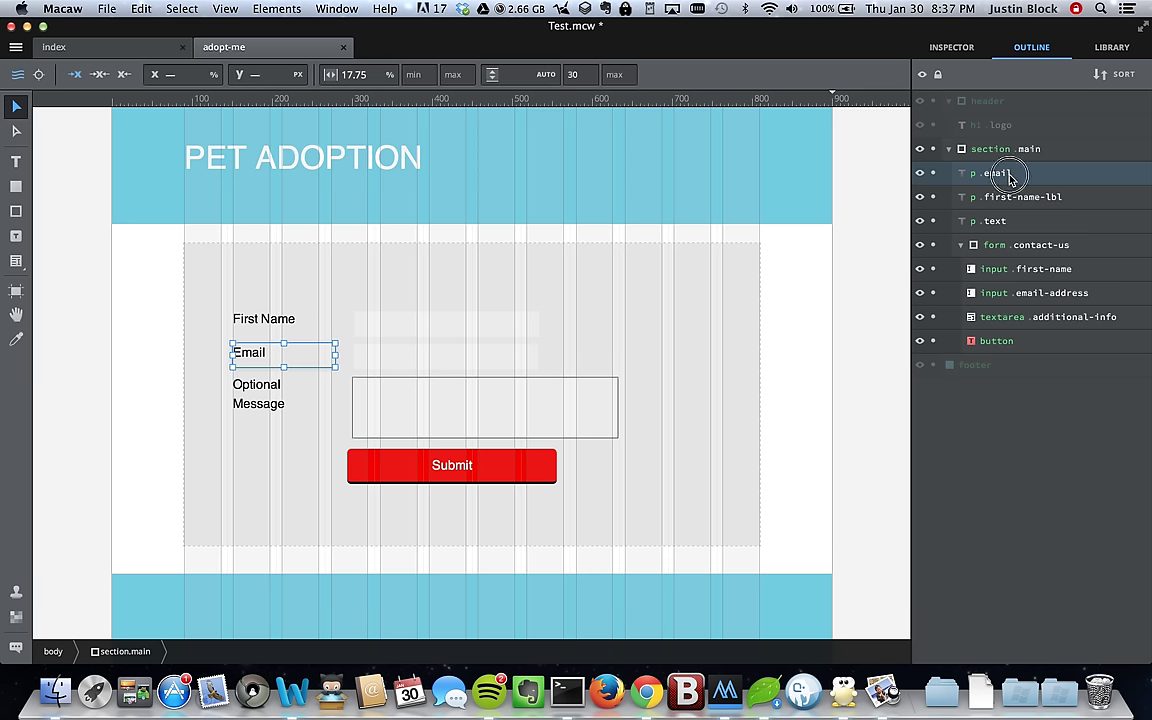
{"action": "left_click", "coordinate": [1008, 174]}
{"action": "type", "text": "-lb"}
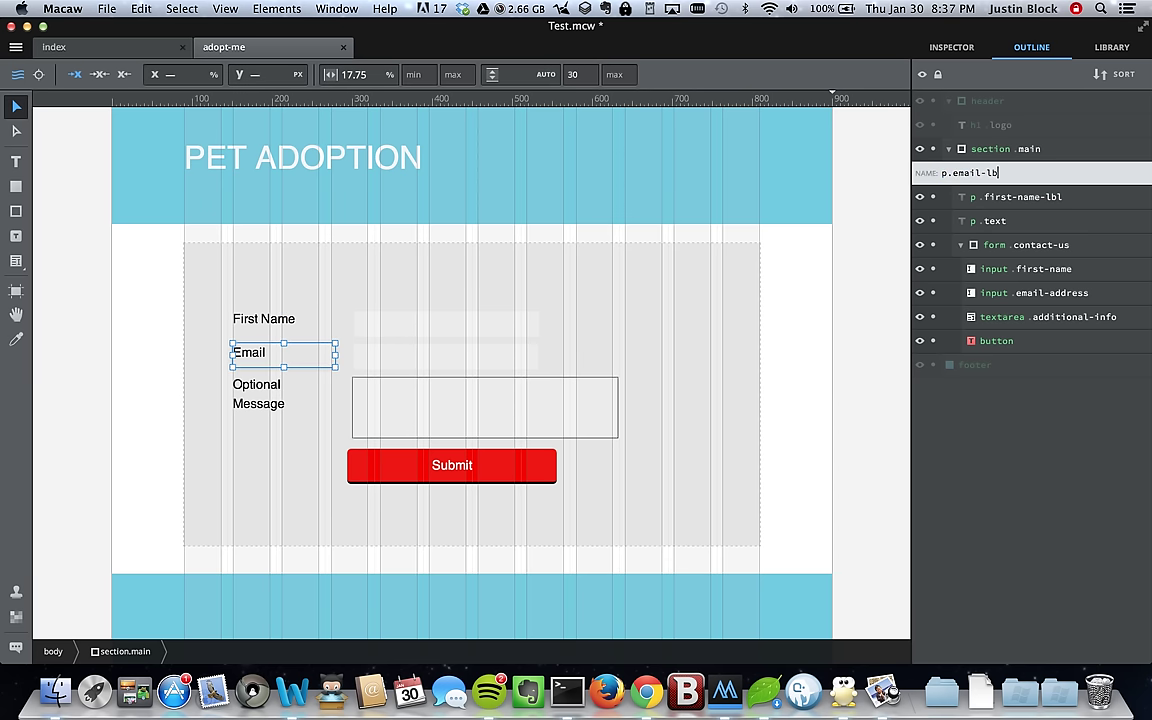
{"action": "type", "text": "l"}
{"action": "key", "text": "Return"}
Step: Rename the Optional Message label's element to p.optional-msg-lbl
{"action": "left_click", "coordinate": [1006, 221]}
{"action": "left_click", "coordinate": [1006, 221]}
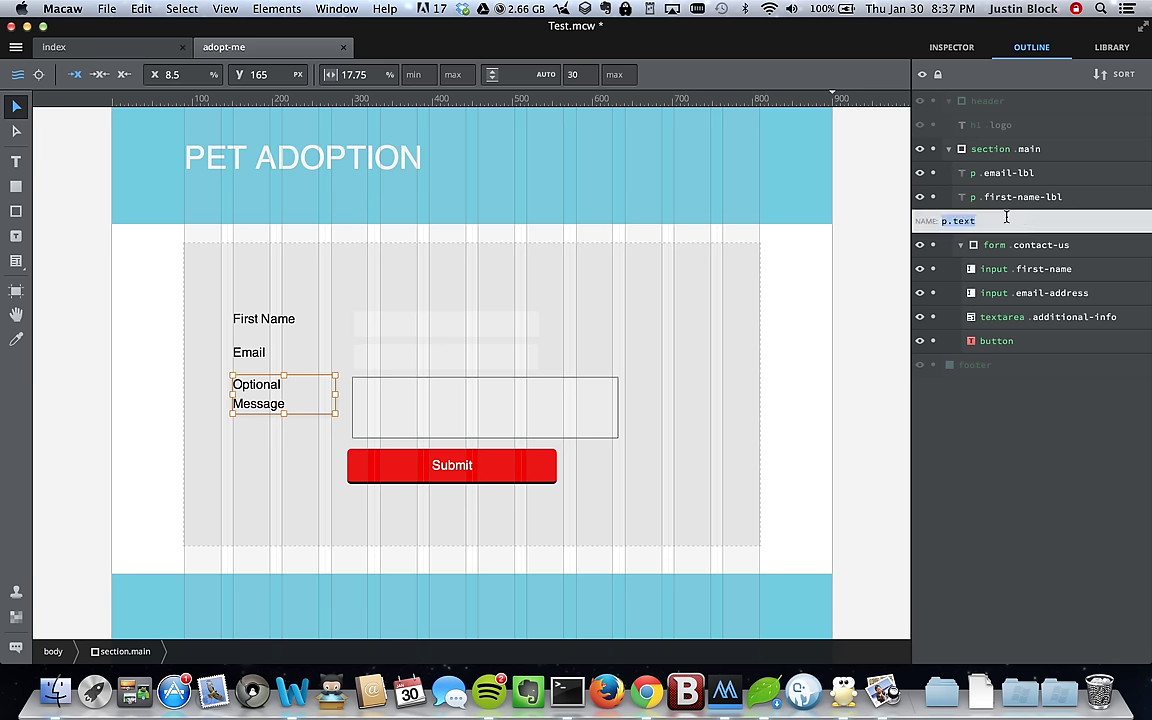
{"action": "type", "text": "p.optional-msg-lbl"}
{"action": "key", "text": "Return"}
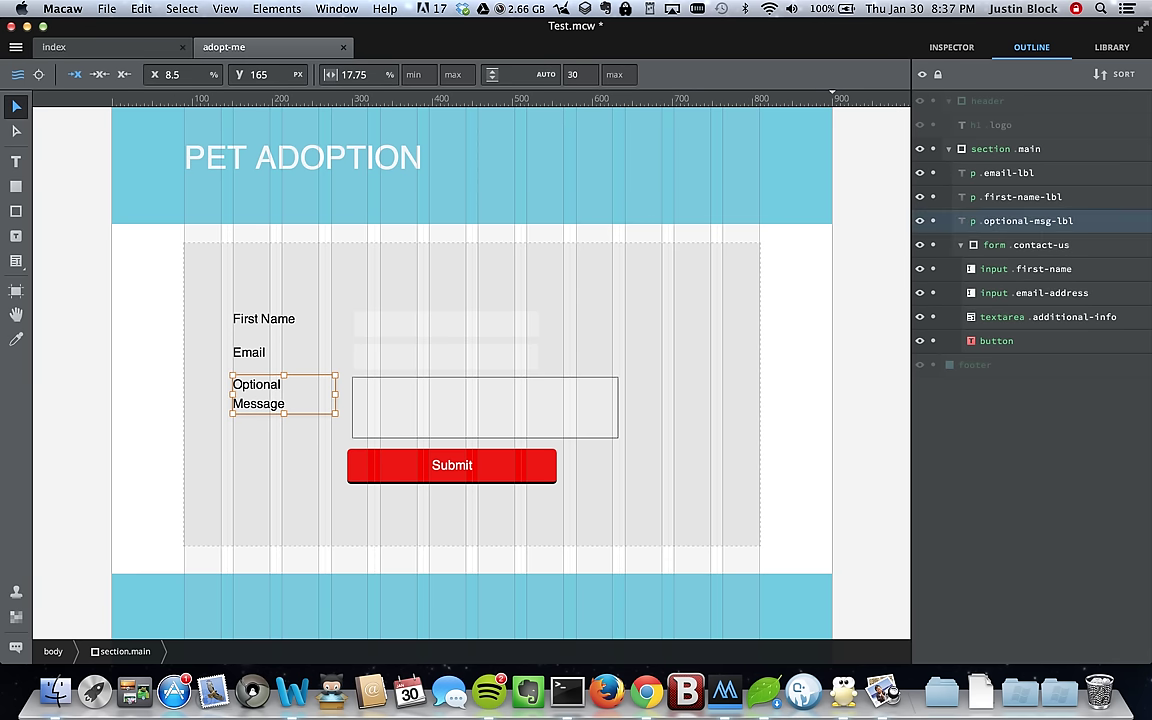
Step: Move first-name-lbl above email-lbl in the element order and save the document
{"action": "left_click", "coordinate": [1010, 197]}
{"action": "left_click_drag", "start_coordinate": [1010, 197], "coordinate": [985, 166]}
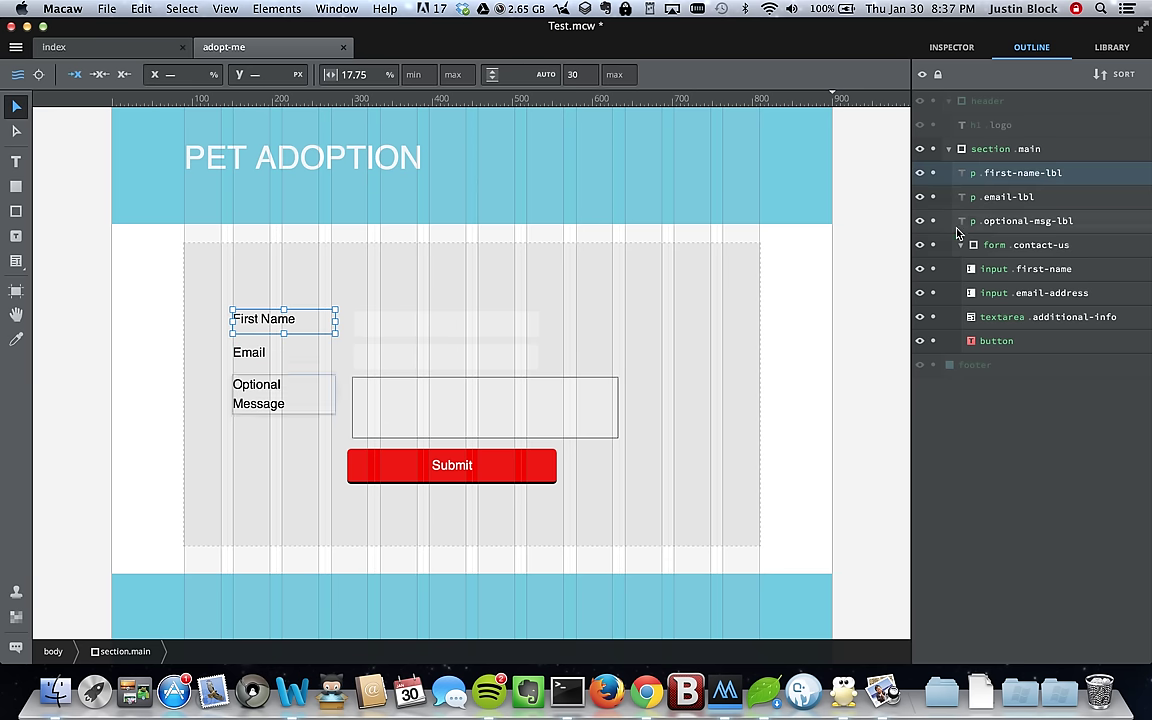
{"action": "key", "text": "super+s"}
Step: Deselect everything, preview the adopt-me page to check the form layout, and close the preview
{"action": "left_click", "coordinate": [692, 347]}
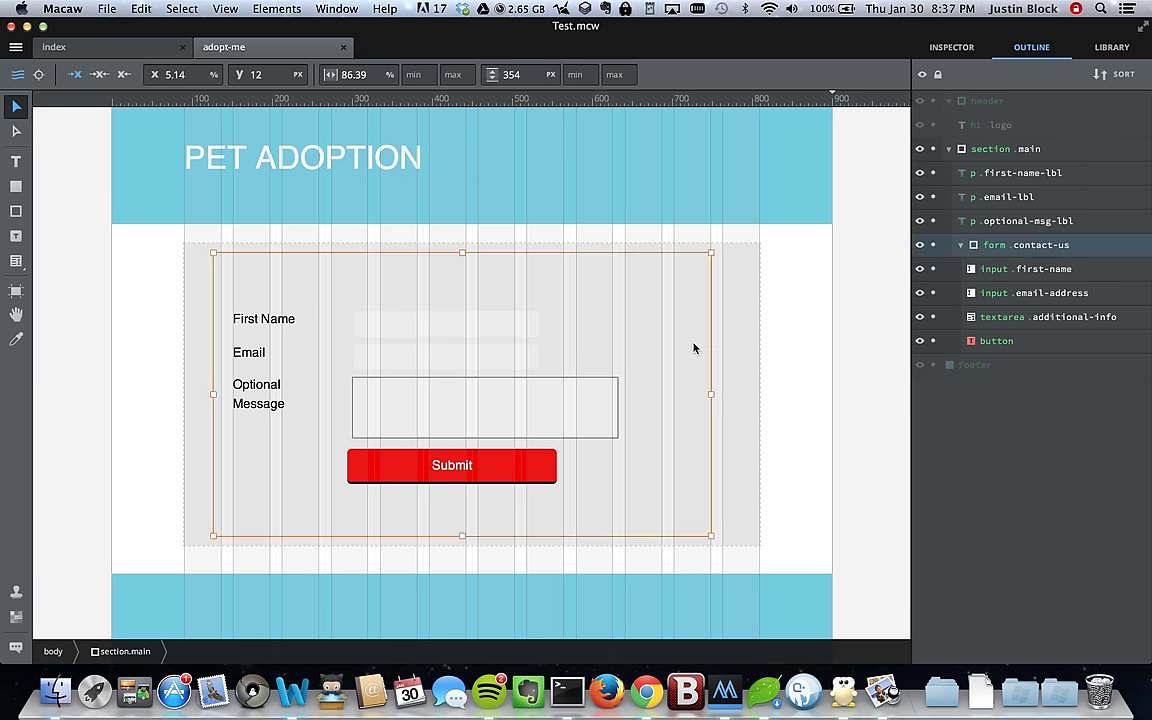
{"action": "left_click", "coordinate": [868, 352]}
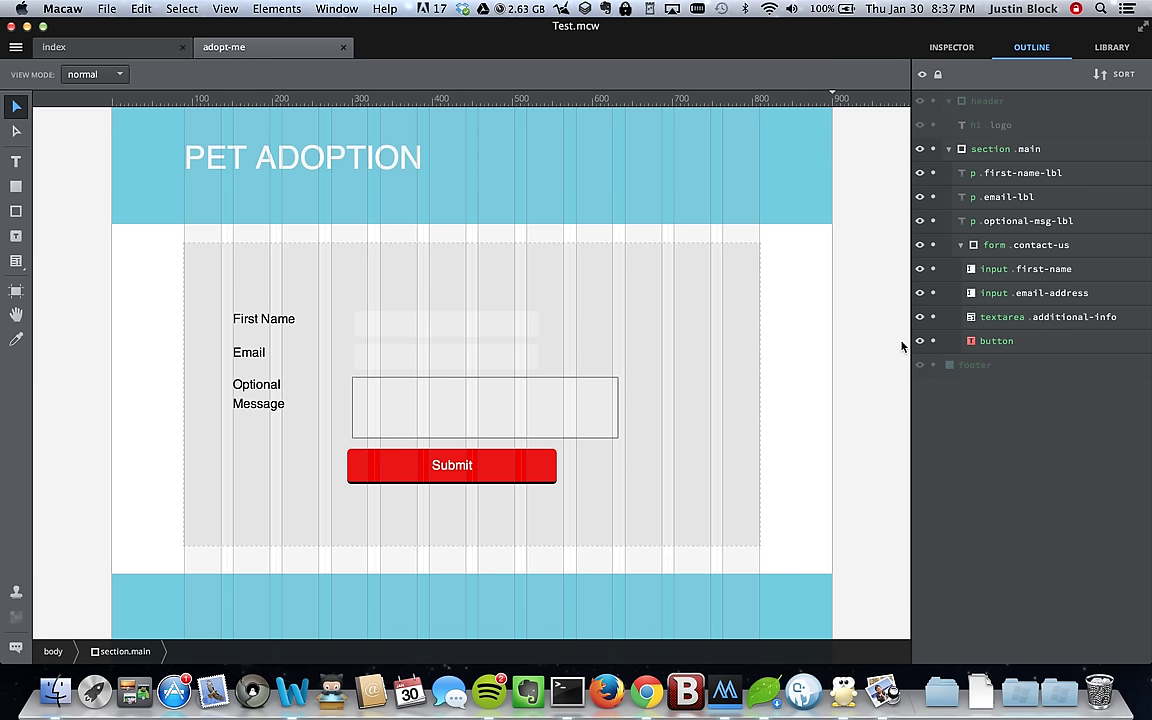
{"action": "key", "text": "super+p"}
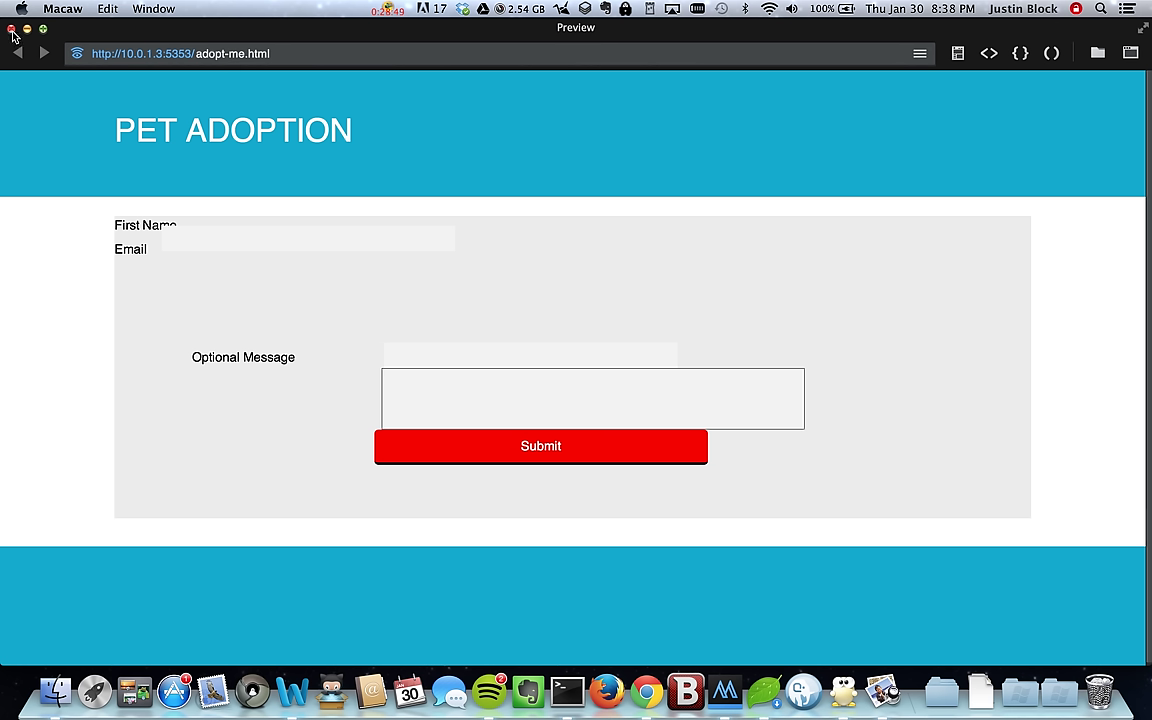
{"action": "left_click", "coordinate": [11, 29]}
Step: Nest the first-name-lbl, email-lbl and optional-msg-lbl elements inside the contact-us form, above the first-name input
{"action": "left_click", "coordinate": [1040, 197]}
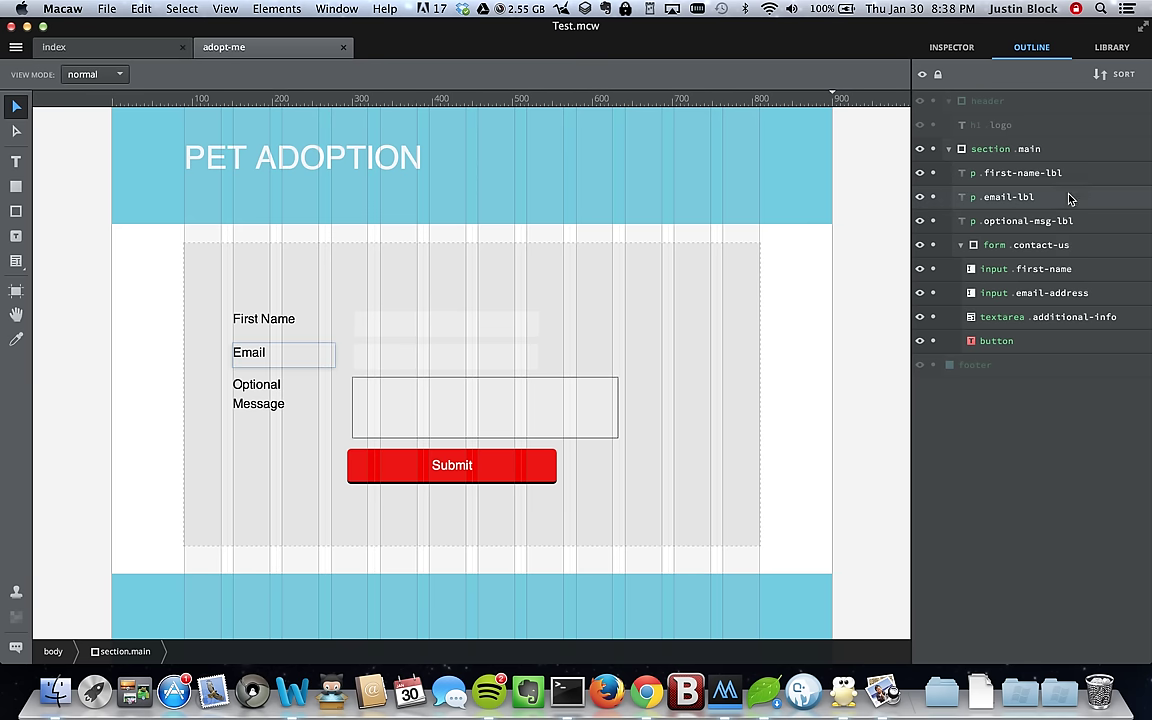
{"action": "left_click", "coordinate": [952, 172]}
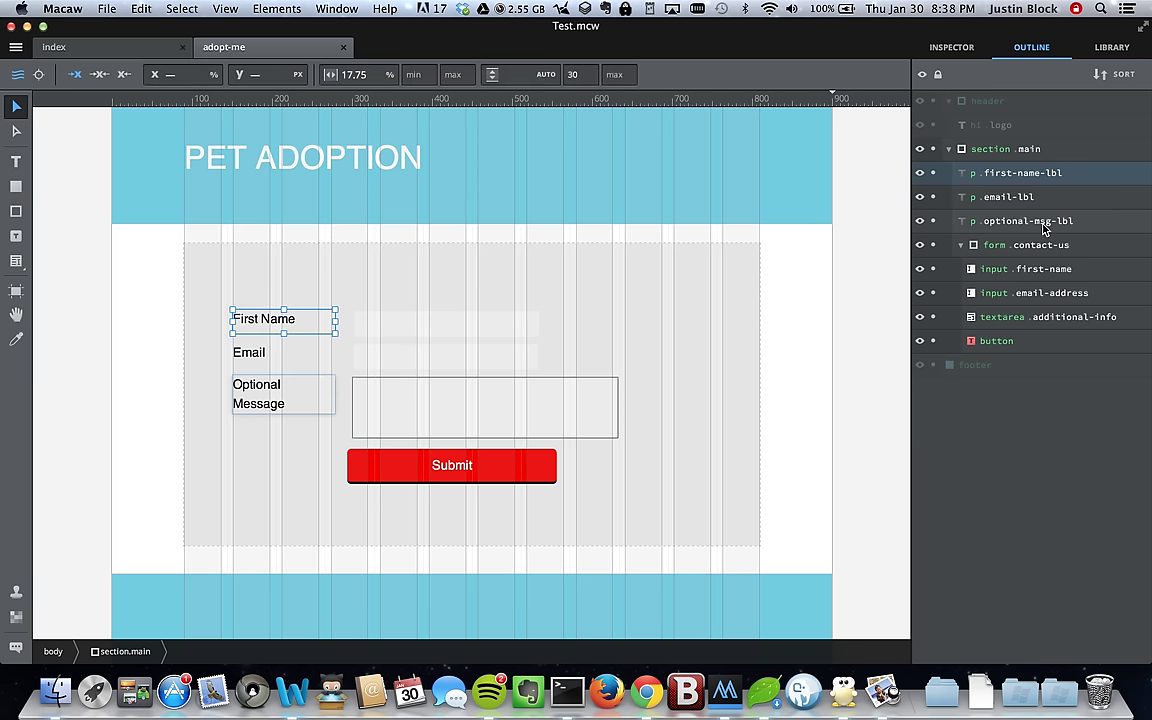
{"action": "left_click", "coordinate": [990, 221]}
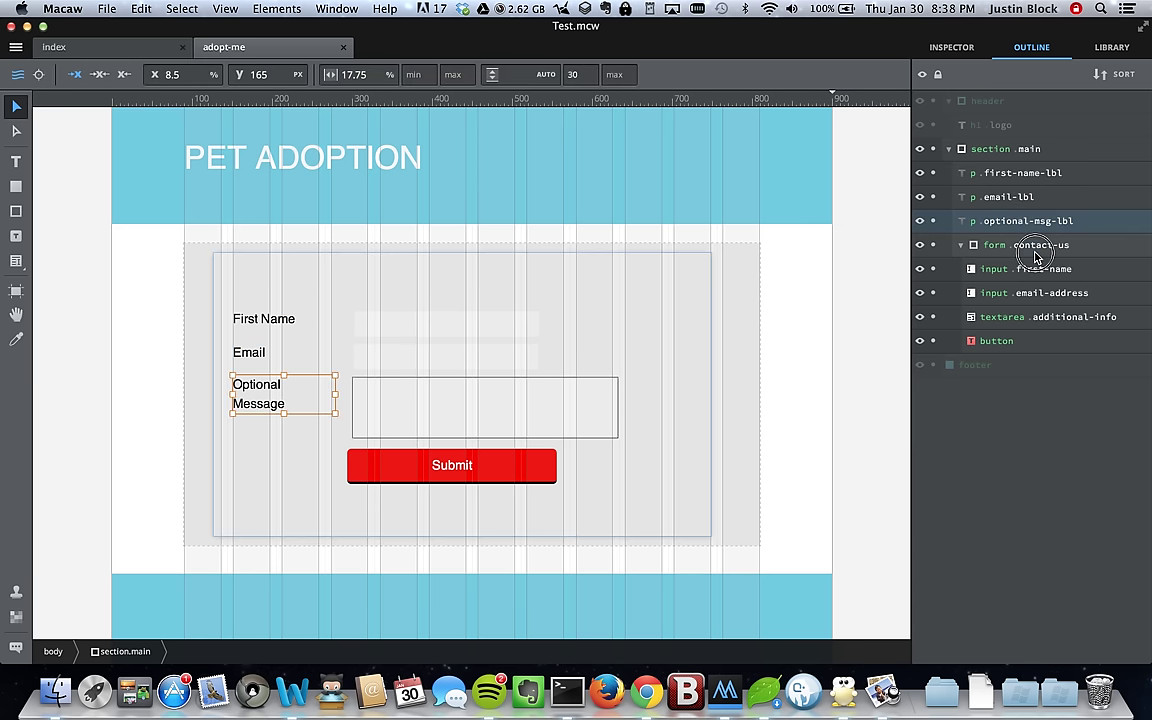
{"action": "left_click", "coordinate": [1024, 178], "text": "shift"}
{"action": "left_click_drag", "start_coordinate": [1024, 181], "coordinate": [1020, 250]}
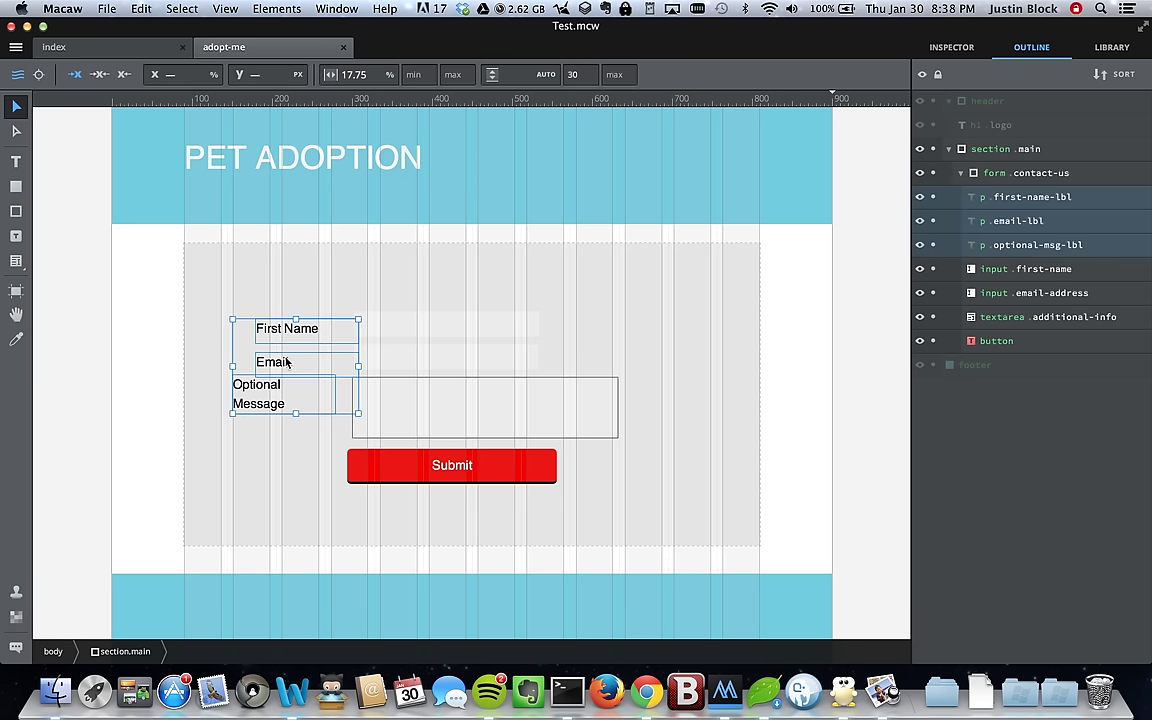
Step: Move the three labels toward the input fields and adjust the contact-us form's horizontal position
{"action": "left_click_drag", "start_coordinate": [294, 370], "coordinate": [318, 370]}
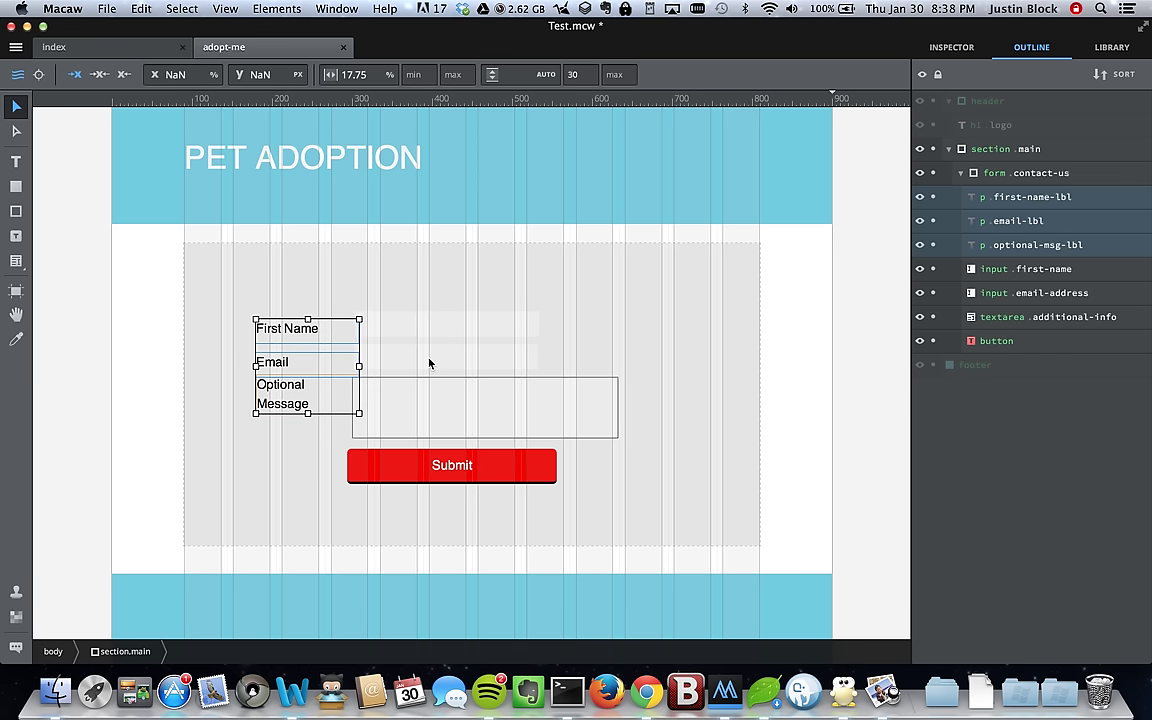
{"action": "left_click", "coordinate": [265, 320]}
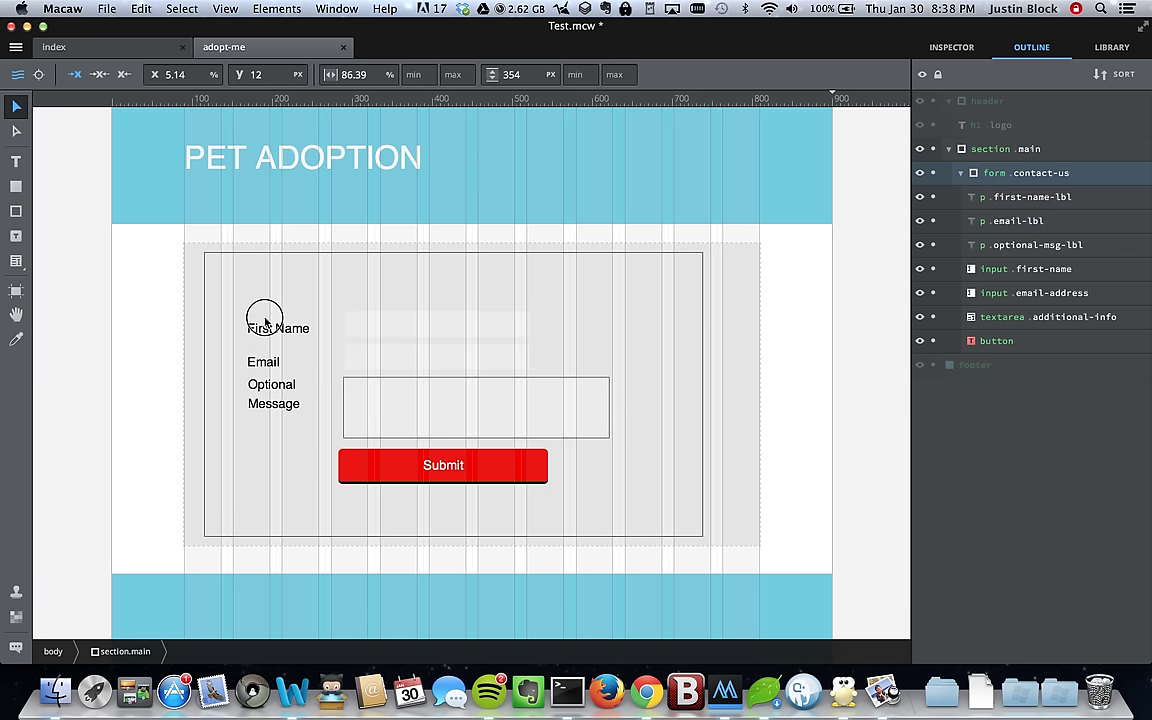
{"action": "left_click_drag", "start_coordinate": [281, 277], "coordinate": [290, 275]}
Step: Nudge the selected first-name, email and optional-message labels to the left inside the contact-us form
{"action": "left_click", "coordinate": [284, 322]}
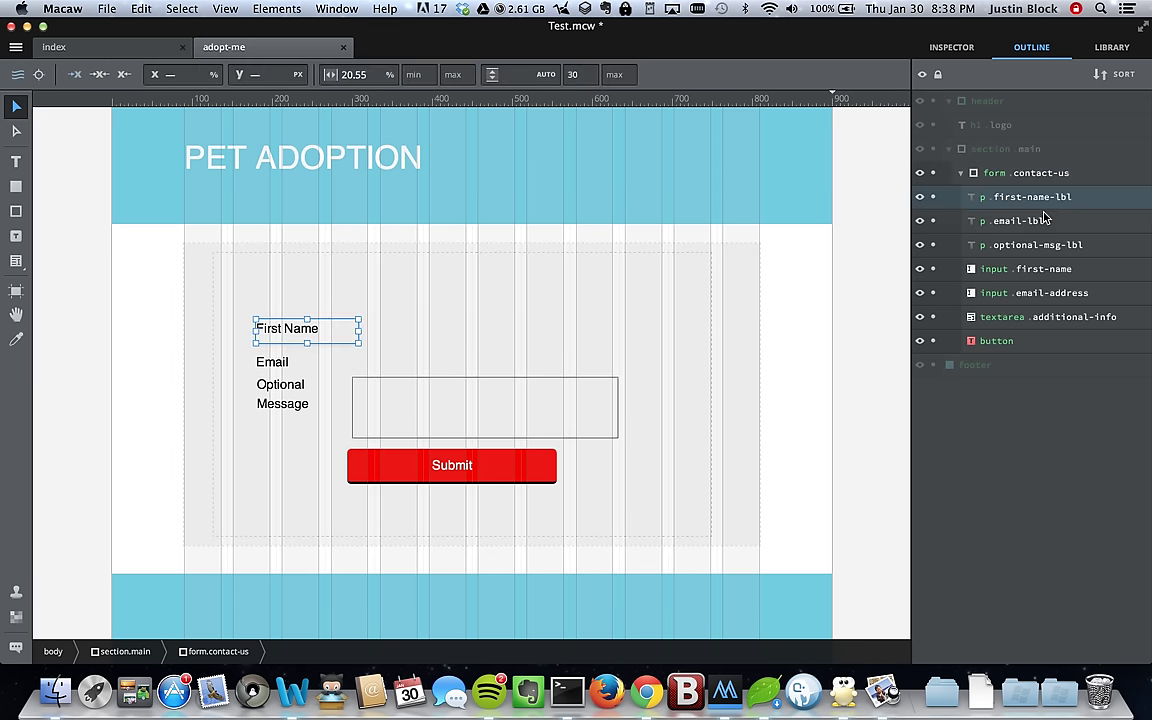
{"action": "left_click", "coordinate": [1037, 244], "text": "shift"}
{"action": "key", "text": "Left"}
{"action": "key", "text": "Left"}
{"action": "key", "text": "Left"}
{"action": "key", "text": "Left"}
{"action": "key", "text": "Left"}
{"action": "key", "text": "Left"}
{"action": "key", "text": "Left"}
{"action": "key", "text": "Left"}
{"action": "key", "text": "Left"}
{"action": "key", "text": "Left"}
{"action": "key", "text": "Left"}
{"action": "key", "text": "Left"}
{"action": "key", "text": "Left"}
{"action": "key", "text": "Left"}
{"action": "key", "text": "Left"}
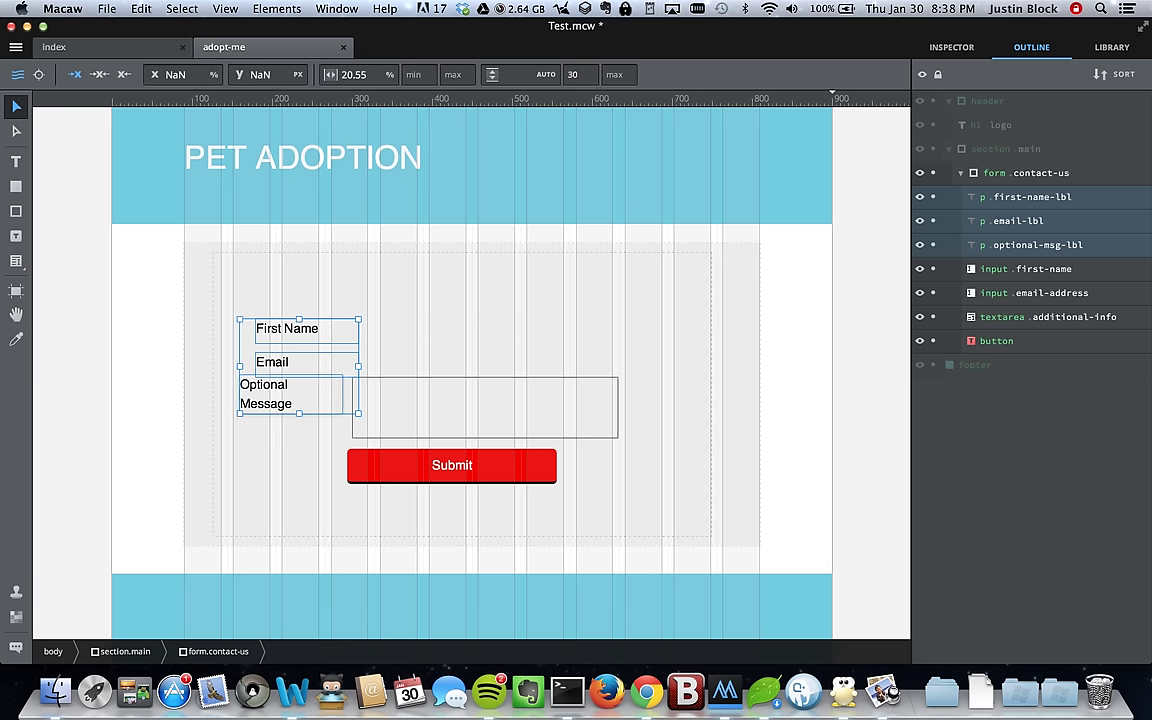
{"action": "left_click", "coordinate": [797, 339]}
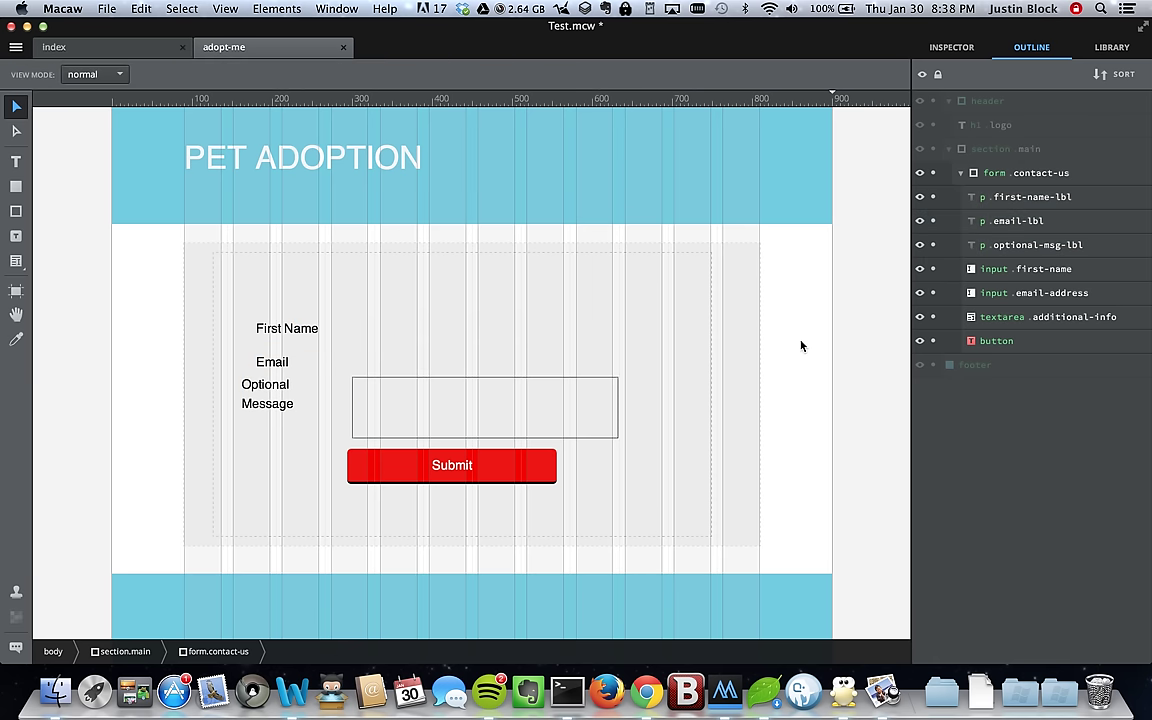
Step: Save the document, preview the adopt-me page, and compare the label elements with the layout
{"action": "key", "text": "super+s"}
{"action": "key", "text": "super+p"}
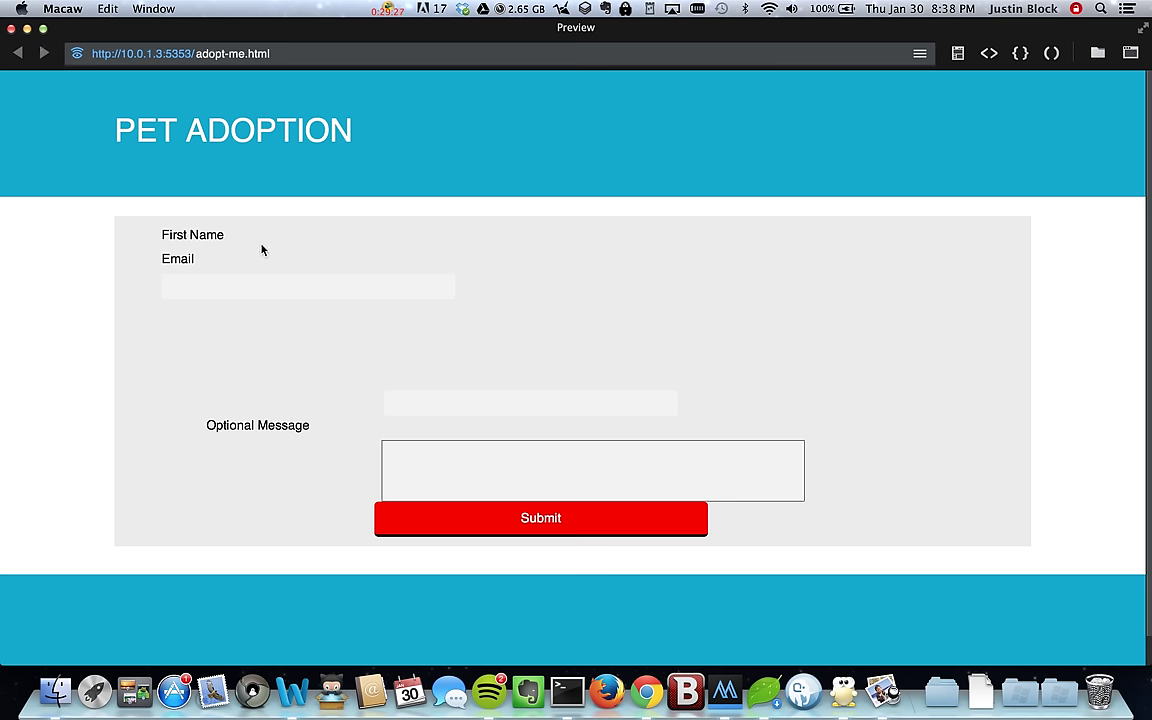
{"action": "left_click", "coordinate": [11, 28]}
{"action": "left_click", "coordinate": [1050, 244]}
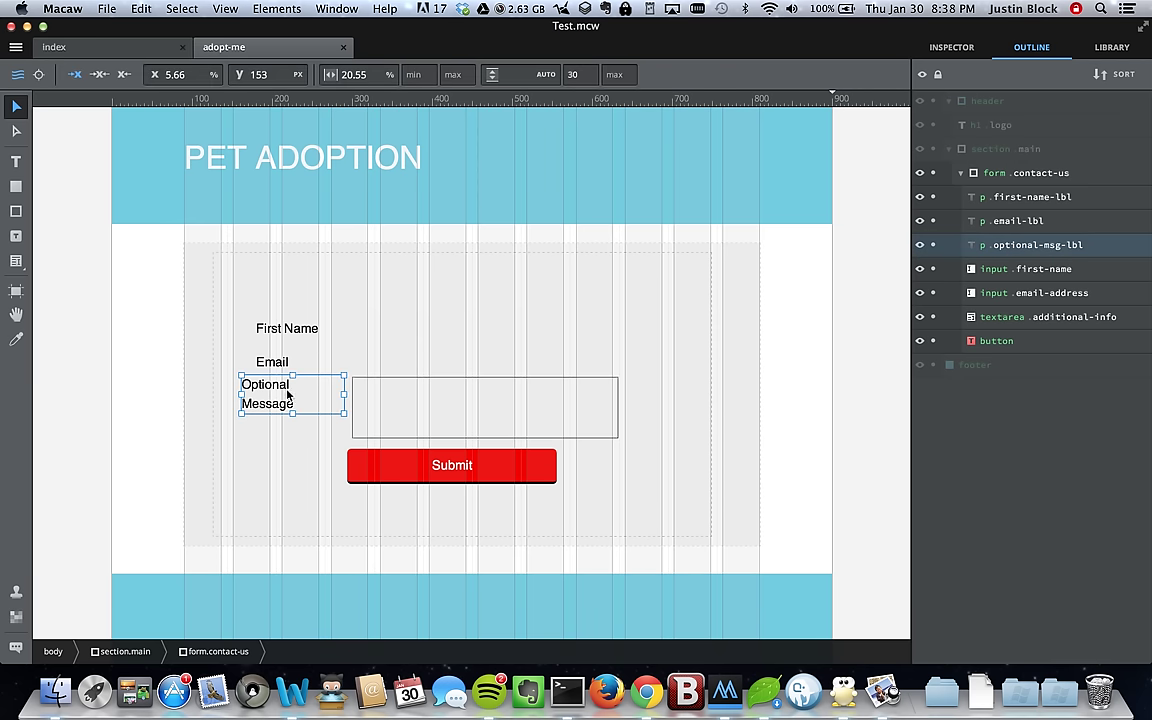
{"action": "left_click", "coordinate": [1026, 198]}
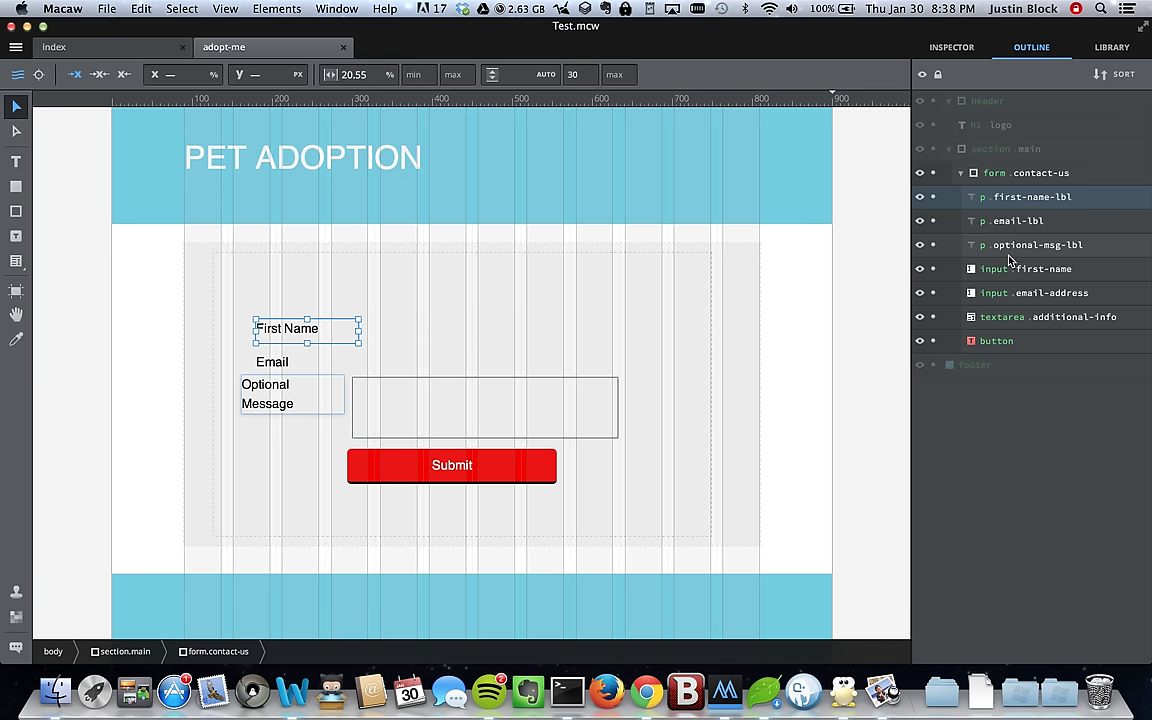
{"action": "left_click", "coordinate": [1012, 245]}
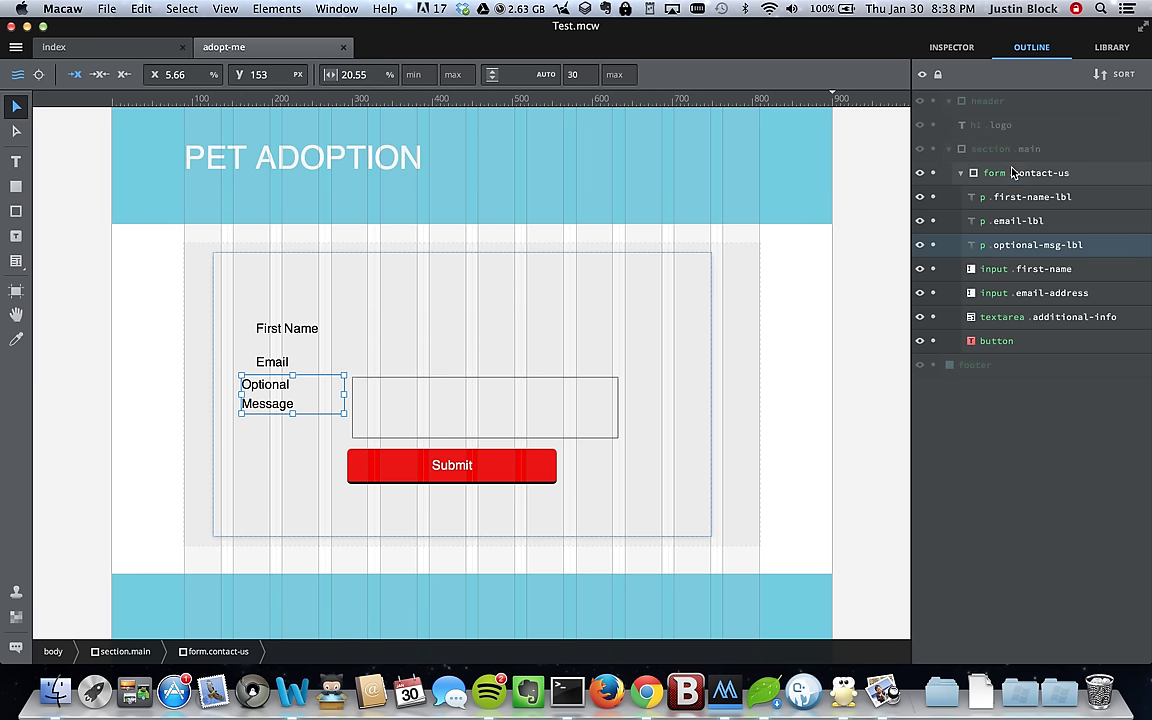
Step: Narrow the contact-us form to about 63.75% width by moving its left edge inward
{"action": "left_click", "coordinate": [1013, 173]}
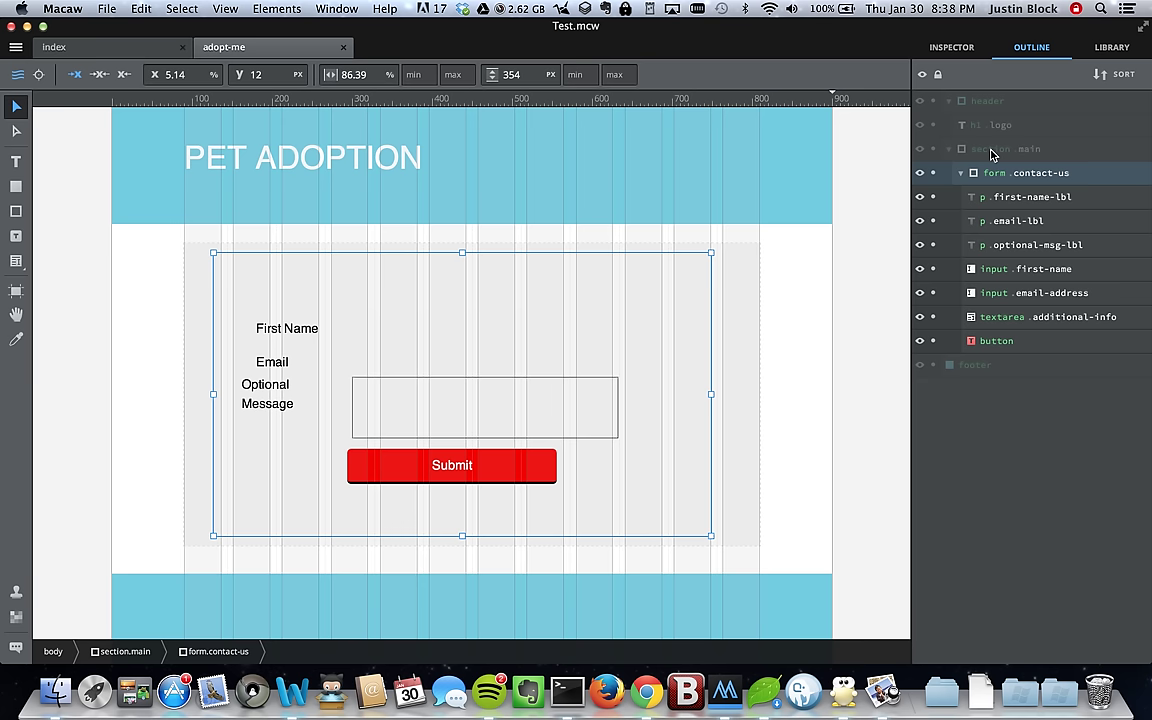
{"action": "left_click", "coordinate": [234, 400]}
{"action": "left_click_drag", "start_coordinate": [234, 400], "coordinate": [344, 395]}
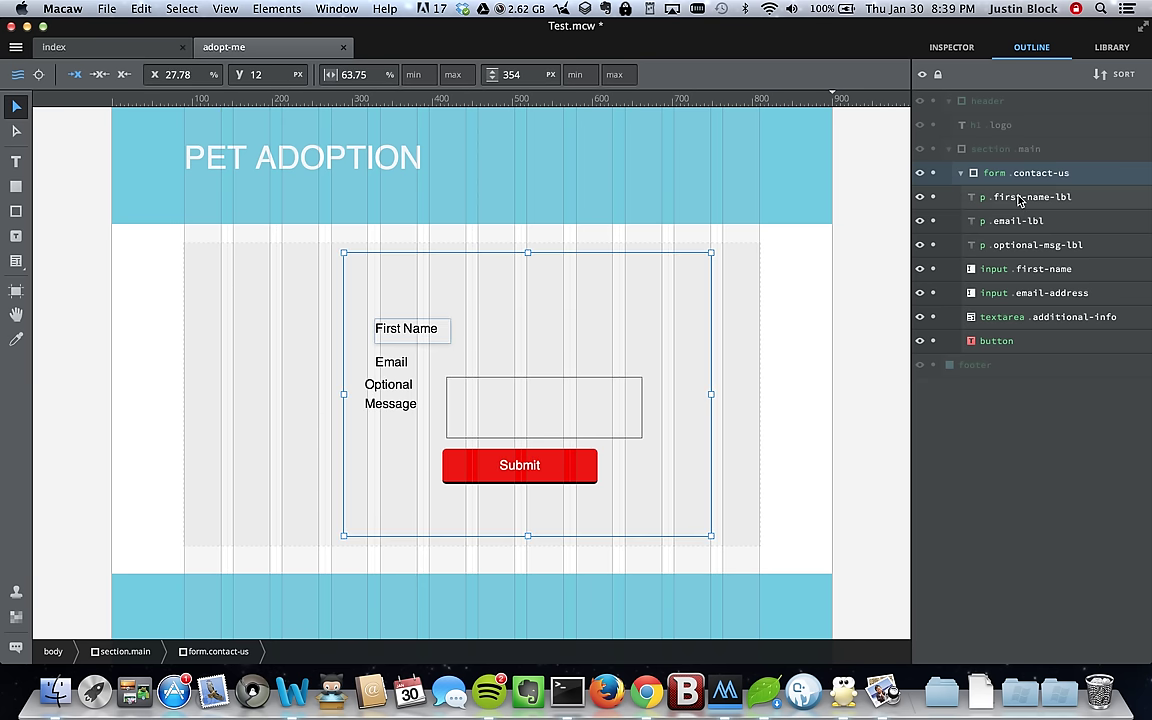
Step: Move the first-name, email and optional-message labels out of the form, placing them above it in the element order
{"action": "left_click", "coordinate": [1021, 198]}
{"action": "left_click", "coordinate": [1028, 250], "text": "shift"}
{"action": "left_click_drag", "start_coordinate": [1028, 250], "coordinate": [1018, 176]}
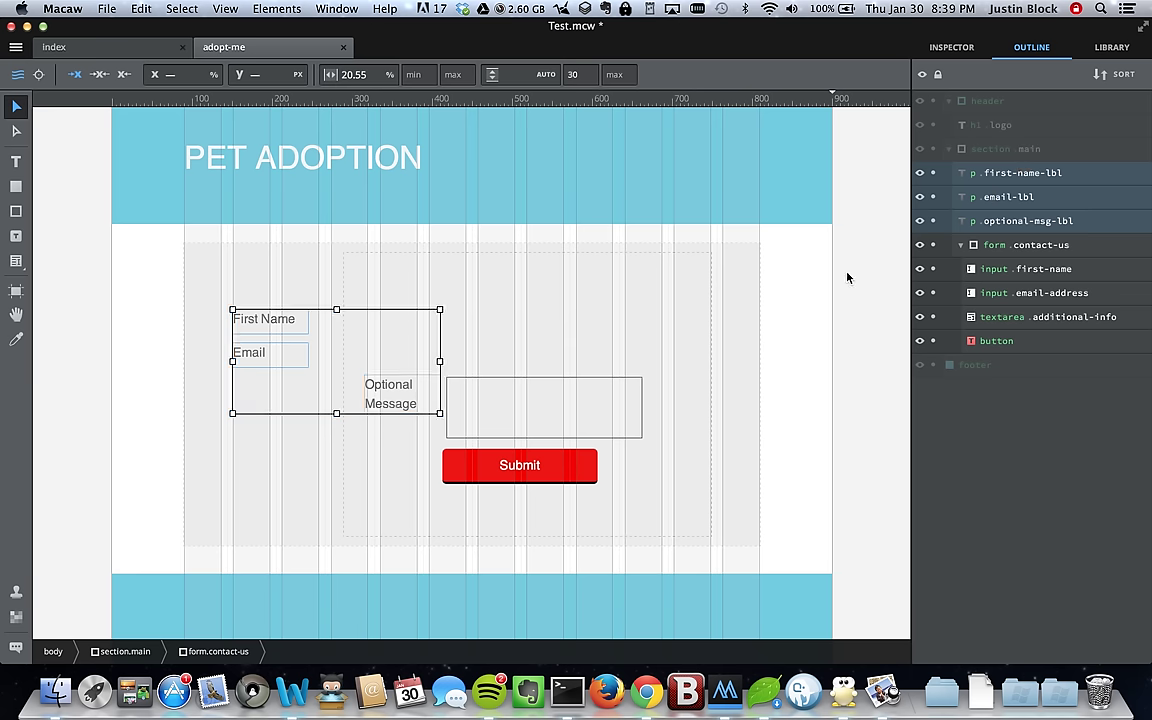
Step: Extend the contact-us form's left edge outward again and delete the three label elements
{"action": "left_click", "coordinate": [1039, 252]}
{"action": "left_click_drag", "start_coordinate": [343, 394], "coordinate": [226, 393]}
{"action": "left_click", "coordinate": [1026, 221]}
{"action": "left_click", "coordinate": [1030, 178], "text": "shift"}
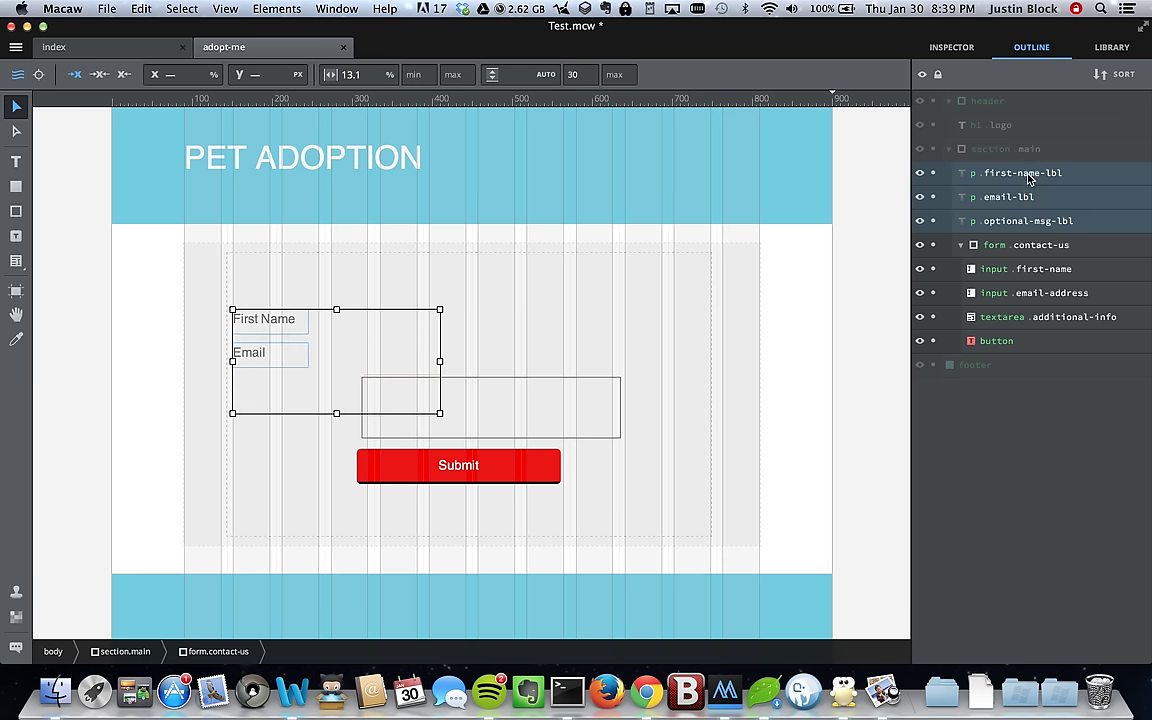
{"action": "key", "text": "Delete"}
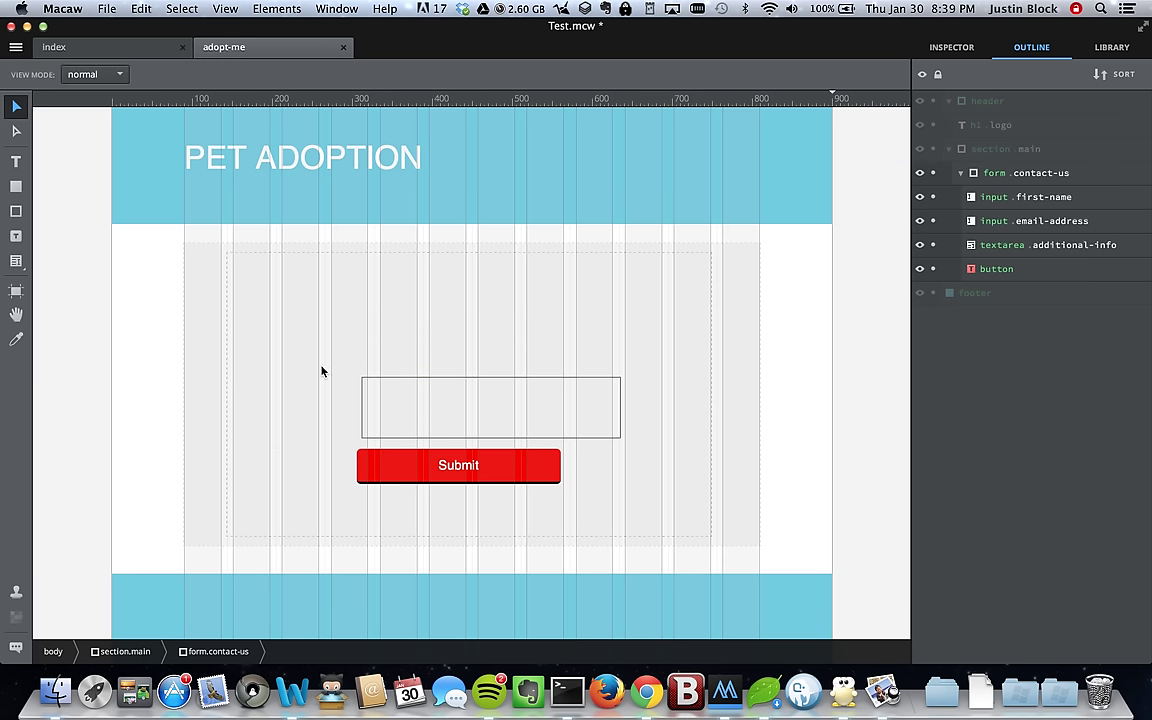
Step: Save the document, preview the form without its labels, and close the preview
{"action": "key", "text": "super+s"}
{"action": "key", "text": "super+r"}
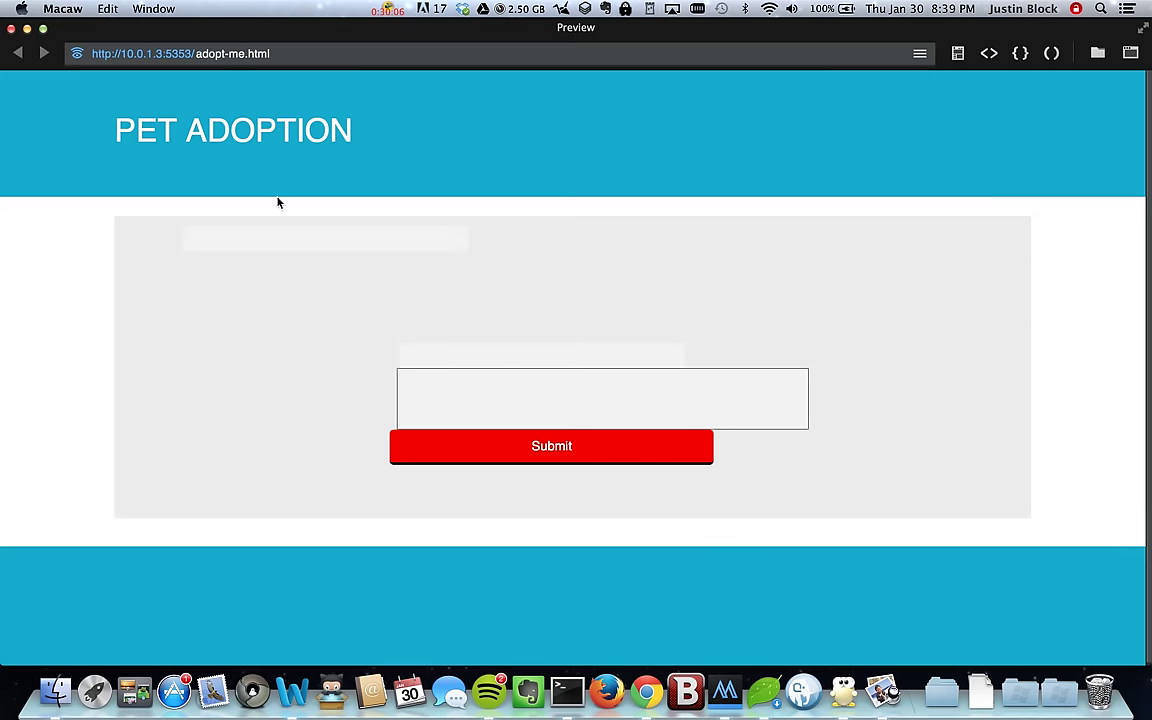
{"action": "left_click", "coordinate": [11, 28]}
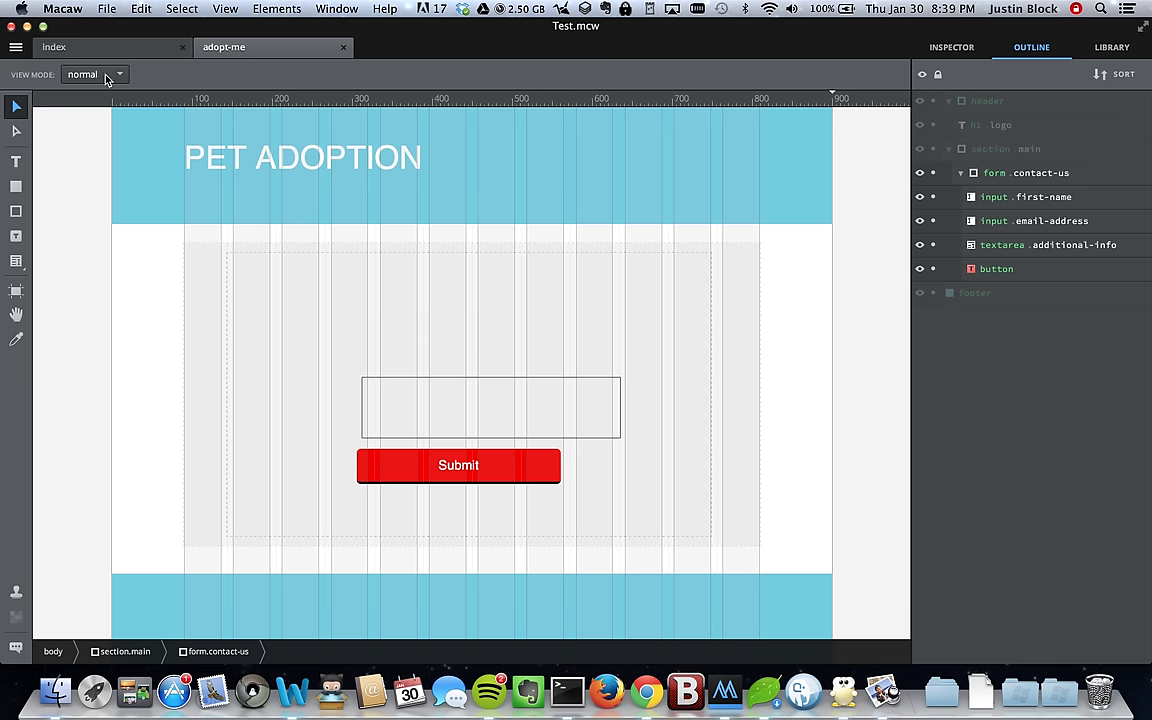
Step: Examine the position settings of the first-name input, email-address input and additional-info textarea
{"action": "left_click", "coordinate": [1018, 197]}
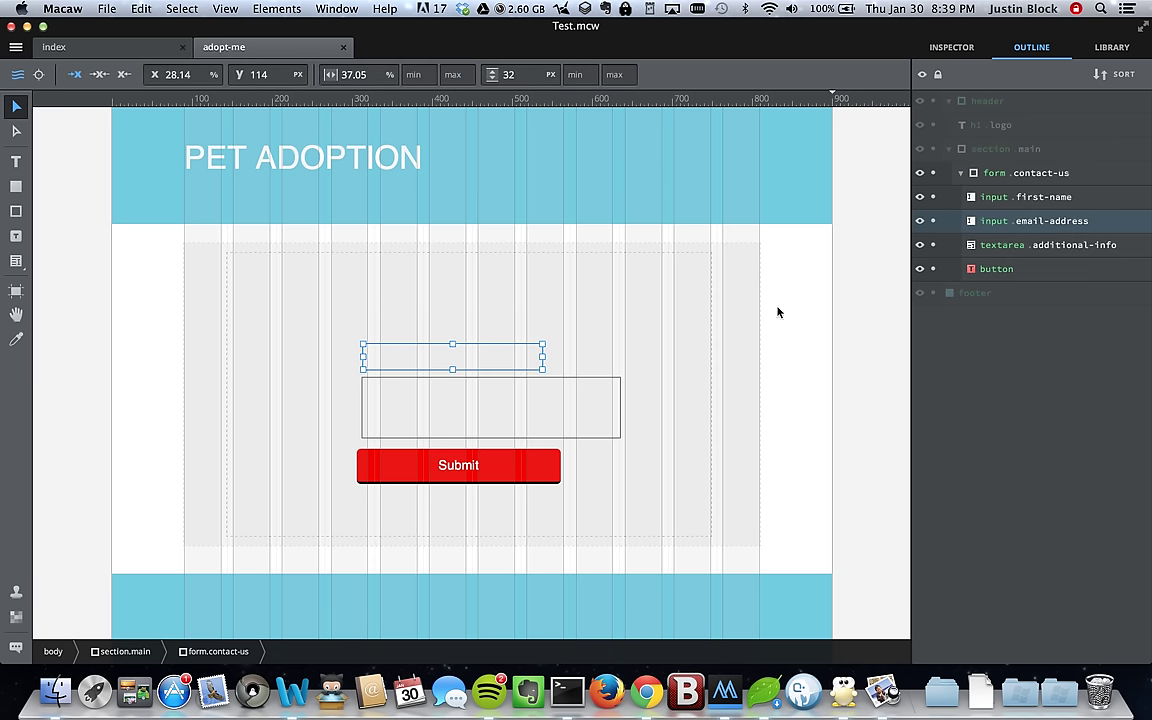
{"action": "left_click", "coordinate": [550, 367]}
{"action": "left_click", "coordinate": [535, 385]}
{"action": "left_click", "coordinate": [510, 303]}
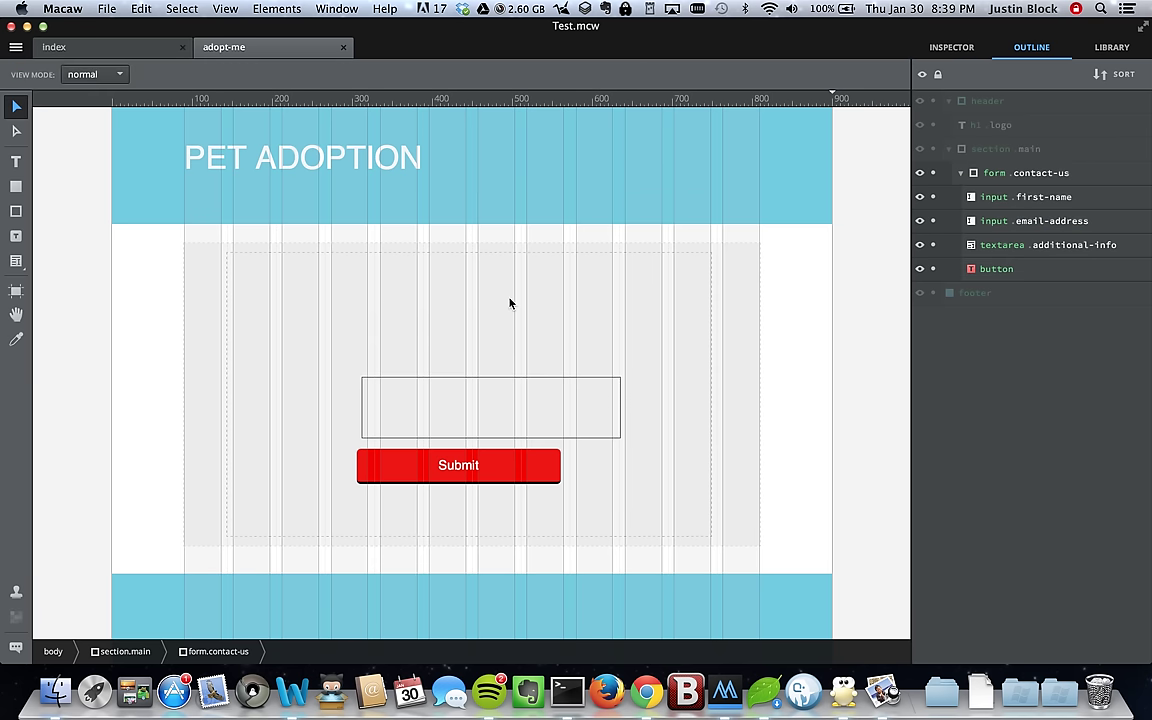
{"action": "left_click", "coordinate": [990, 245]}
{"action": "left_click", "coordinate": [980, 221]}
{"action": "left_click", "coordinate": [1036, 200]}
{"action": "left_click", "coordinate": [1035, 223]}
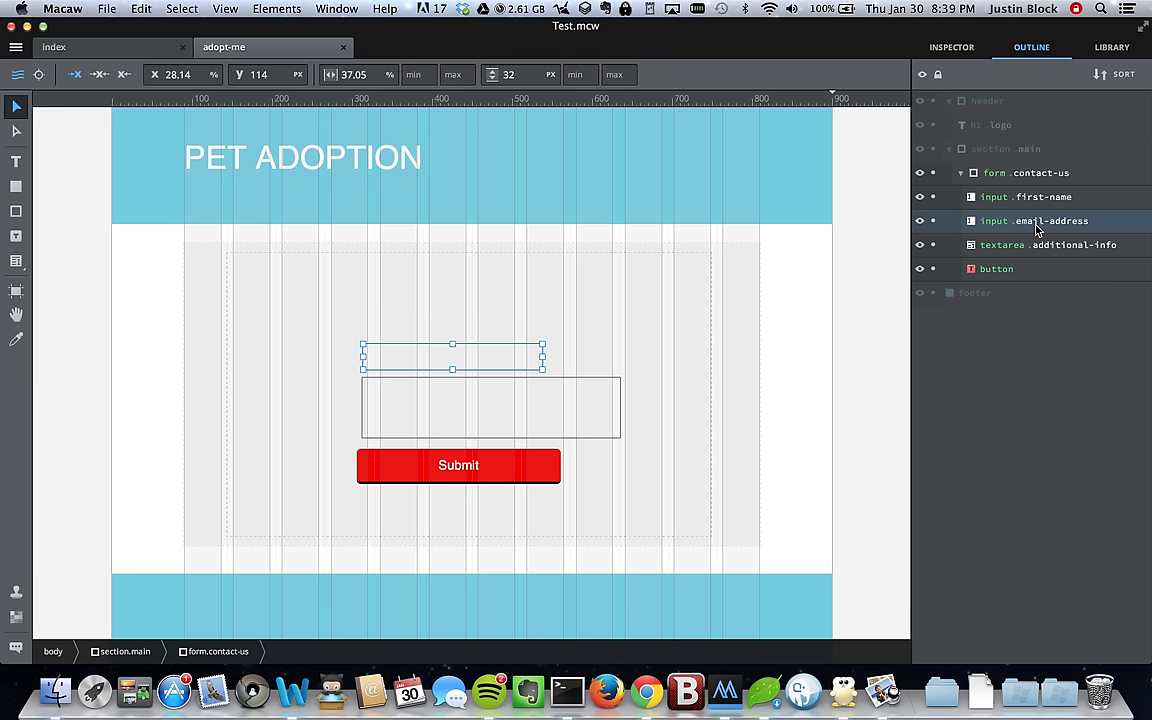
Step: Switch the first-name input, email-address input and additional-info textarea from static to absolute positioning
{"action": "left_click", "coordinate": [1028, 201]}
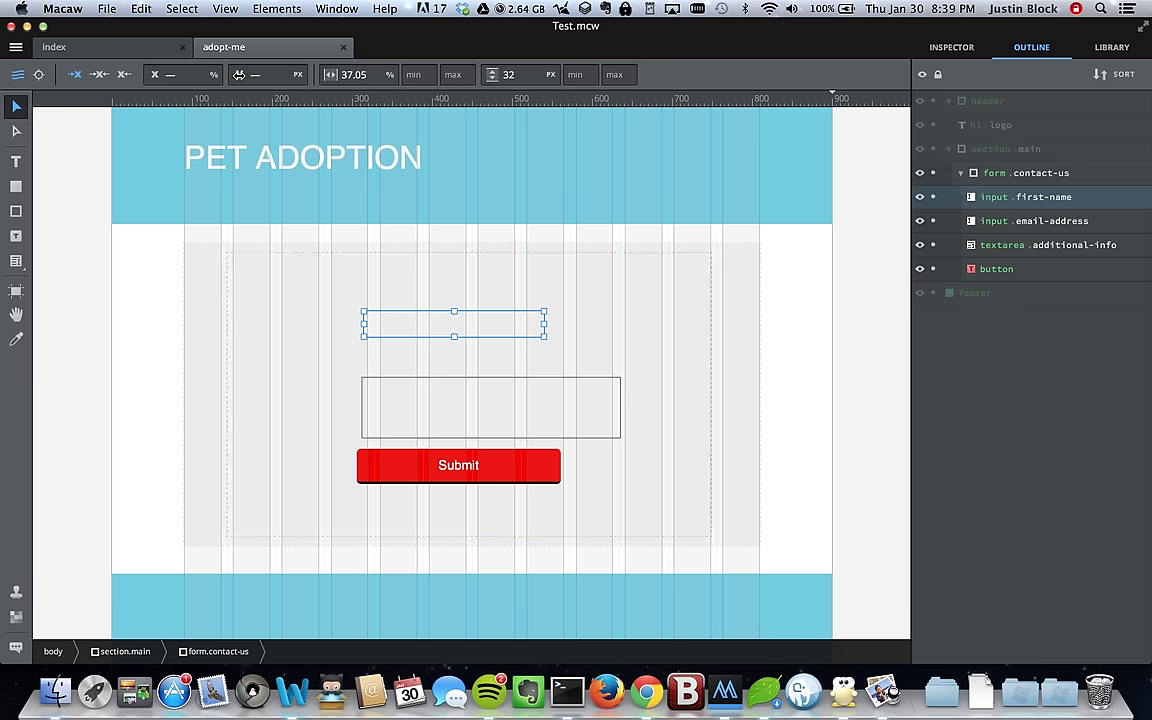
{"action": "left_click", "coordinate": [267, 75]}
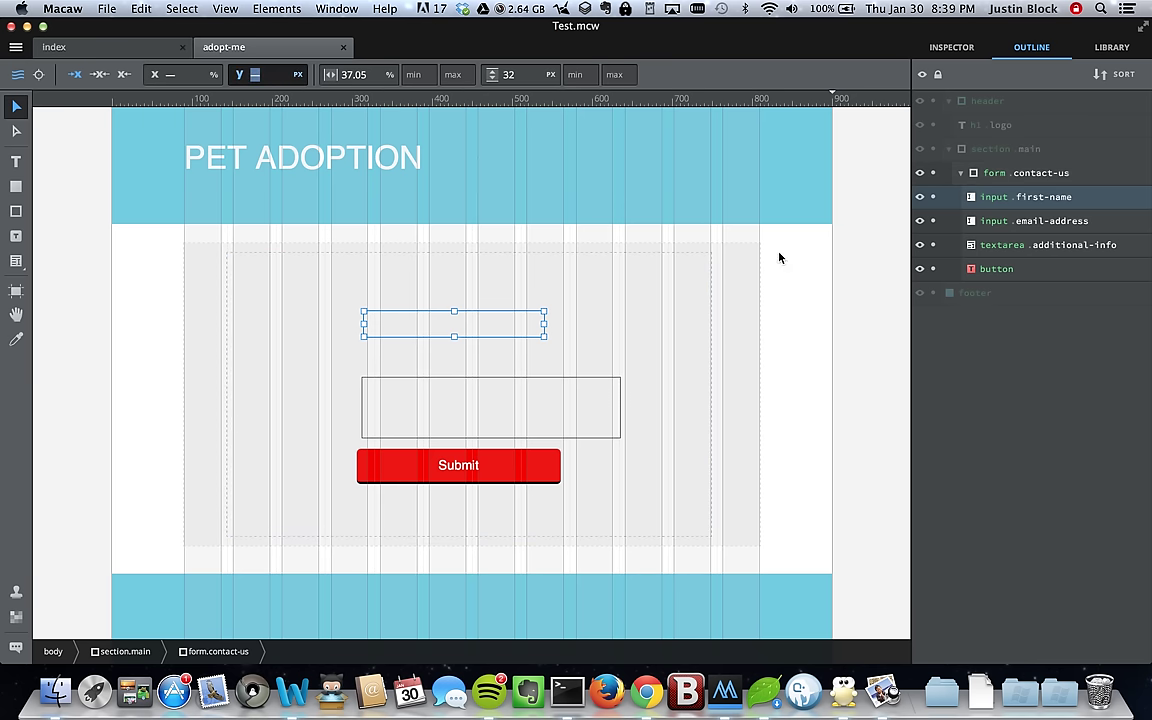
{"action": "left_click", "coordinate": [39, 74]}
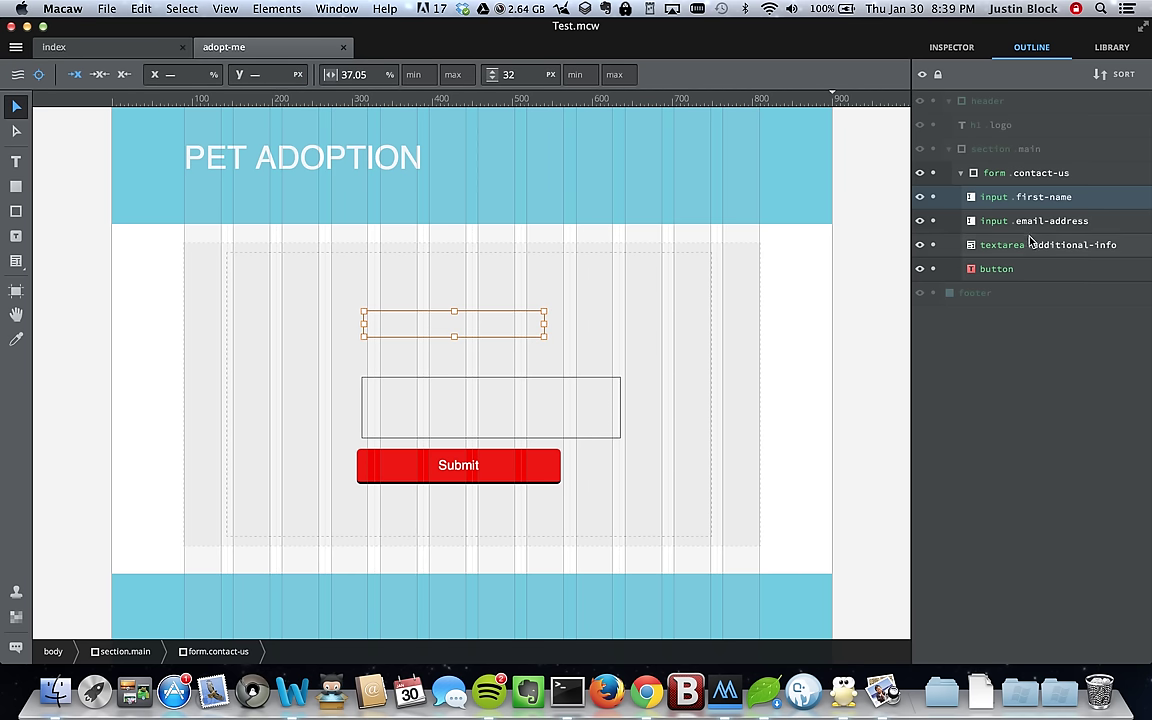
{"action": "key", "text": "Tab"}
{"action": "left_click", "coordinate": [38, 74]}
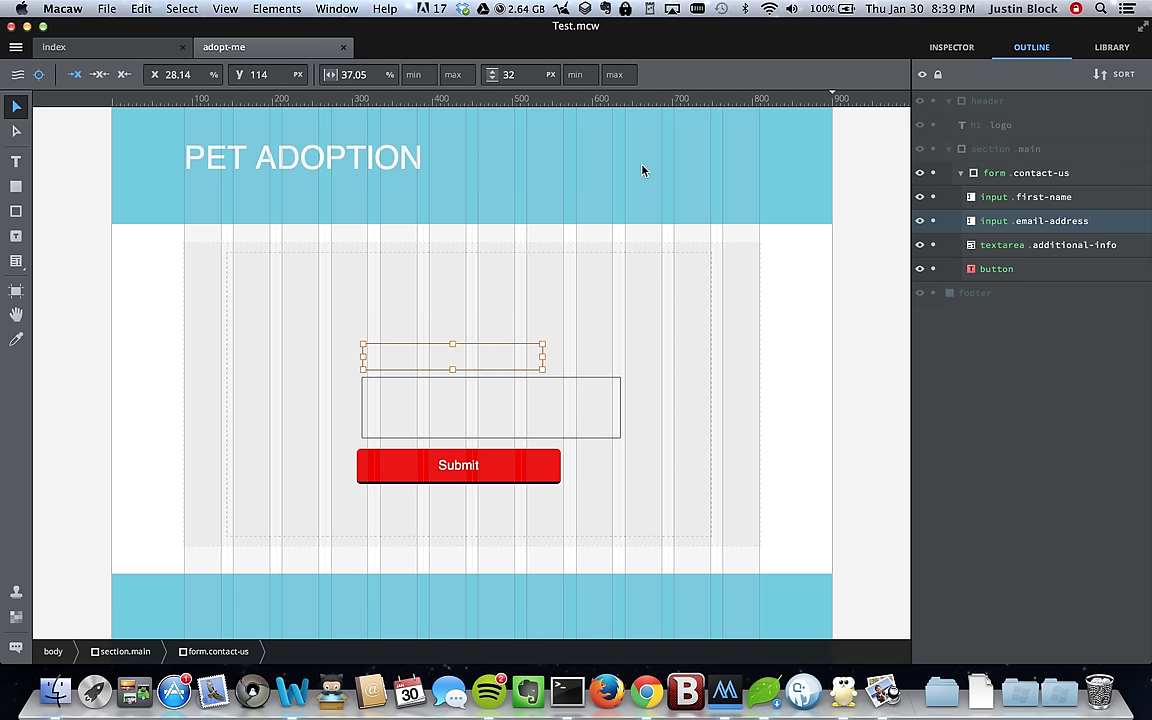
{"action": "left_click", "coordinate": [1012, 246]}
{"action": "left_click", "coordinate": [39, 76]}
Step: Save the document, test the form in the page preview, and return to the canvas with nothing selected
{"action": "key", "text": "super+s"}
{"action": "key", "text": "super+p"}
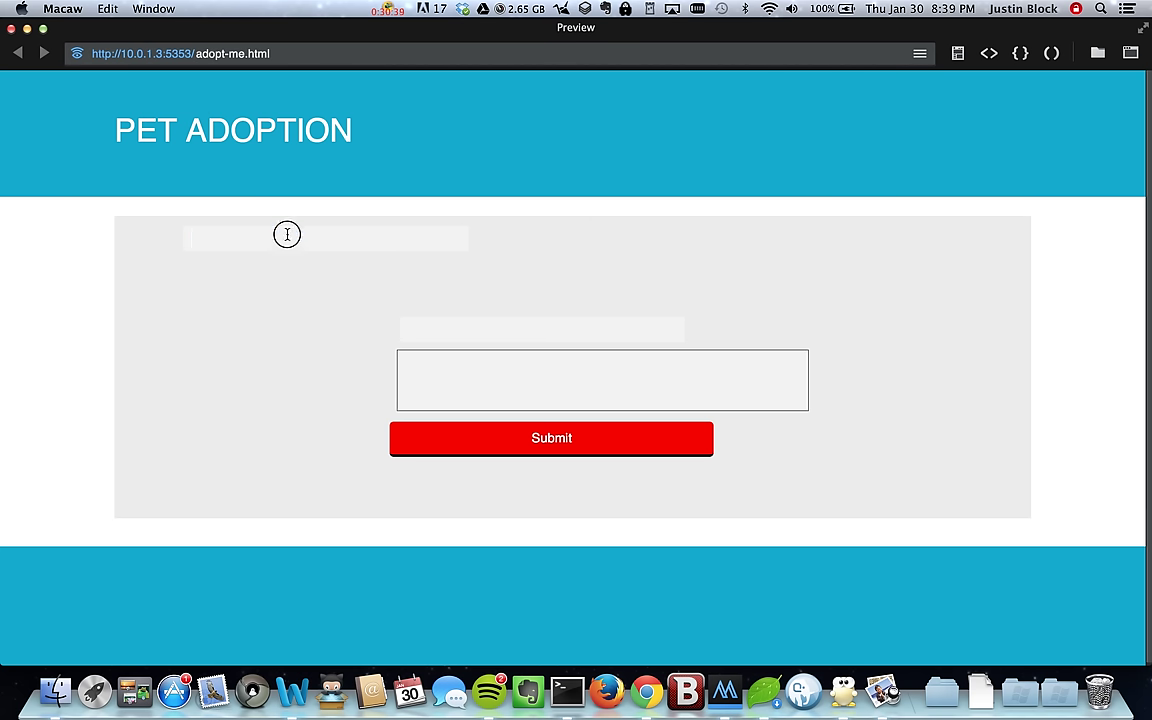
{"action": "left_click", "coordinate": [476, 437]}
{"action": "left_click", "coordinate": [10, 29]}
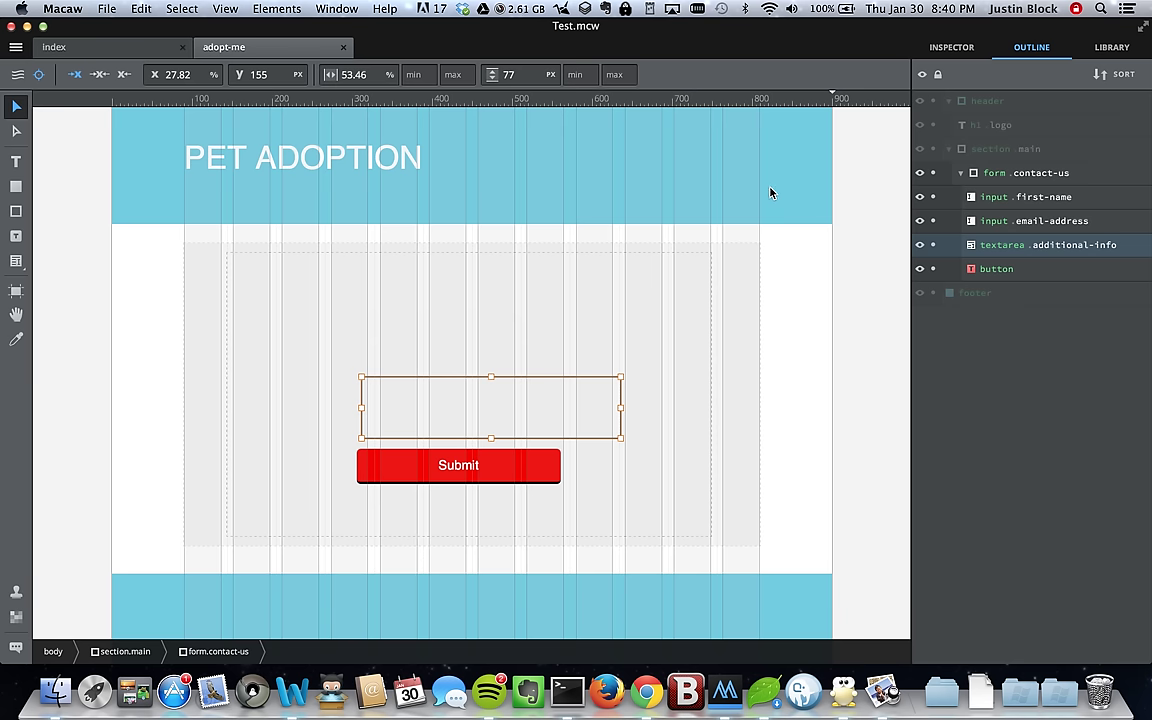
{"action": "left_click", "coordinate": [83, 383]}
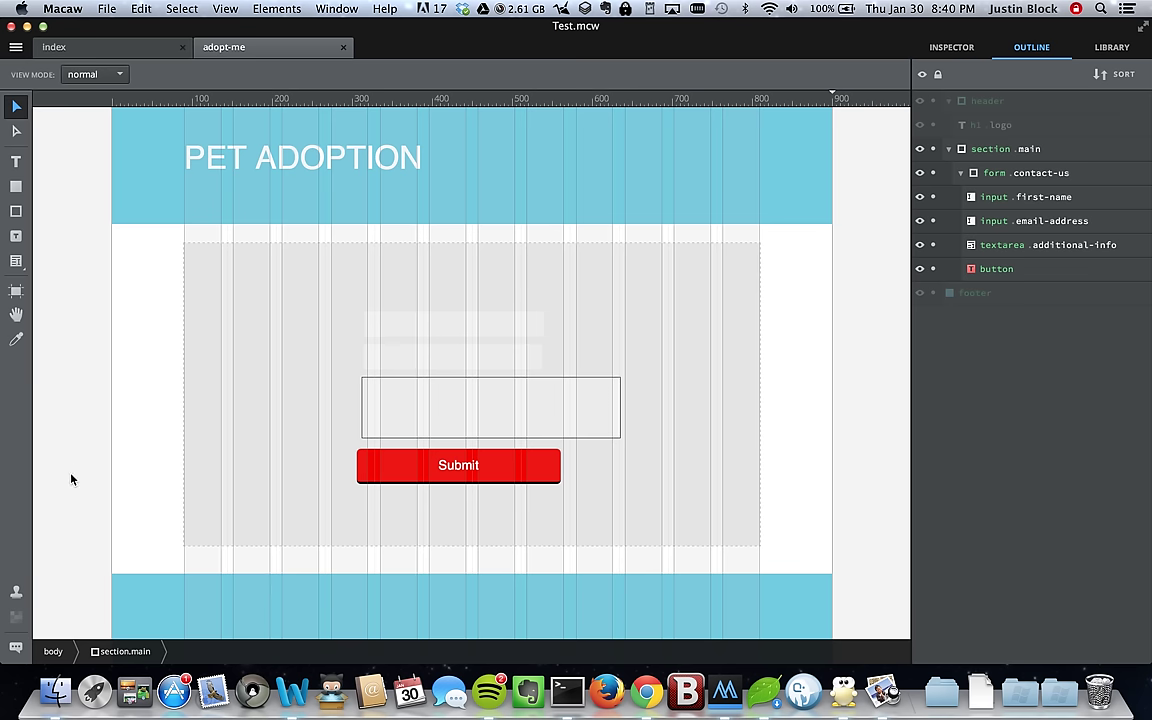
Step: Show the page's breakpoints and resize the page canvas to 610 px wide
{"action": "left_click", "coordinate": [936, 50]}
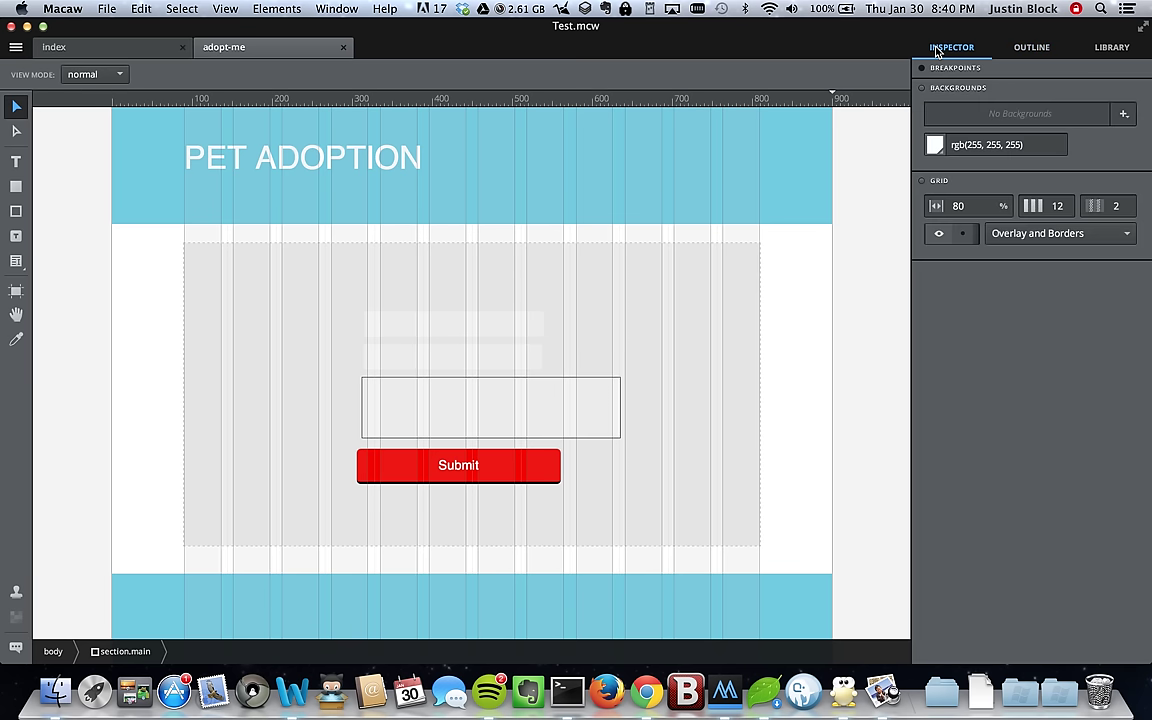
{"action": "left_click", "coordinate": [958, 69]}
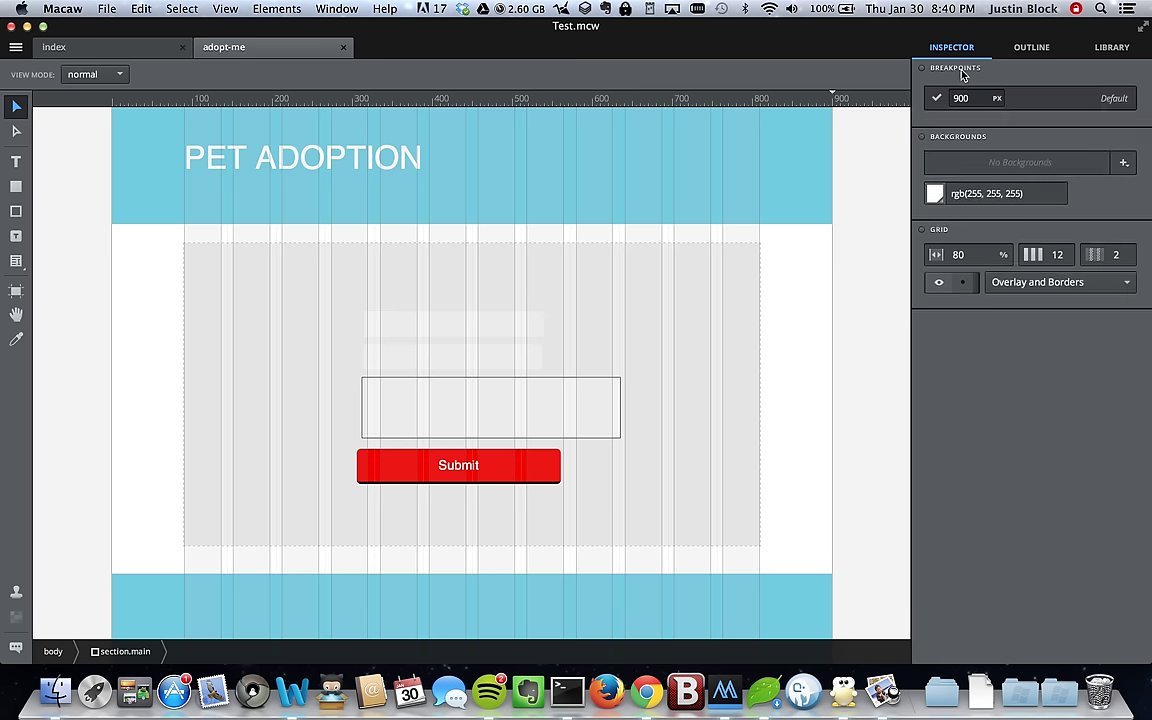
{"action": "left_click", "coordinate": [12, 298]}
{"action": "left_click_drag", "start_coordinate": [830, 363], "coordinate": [612, 249]}
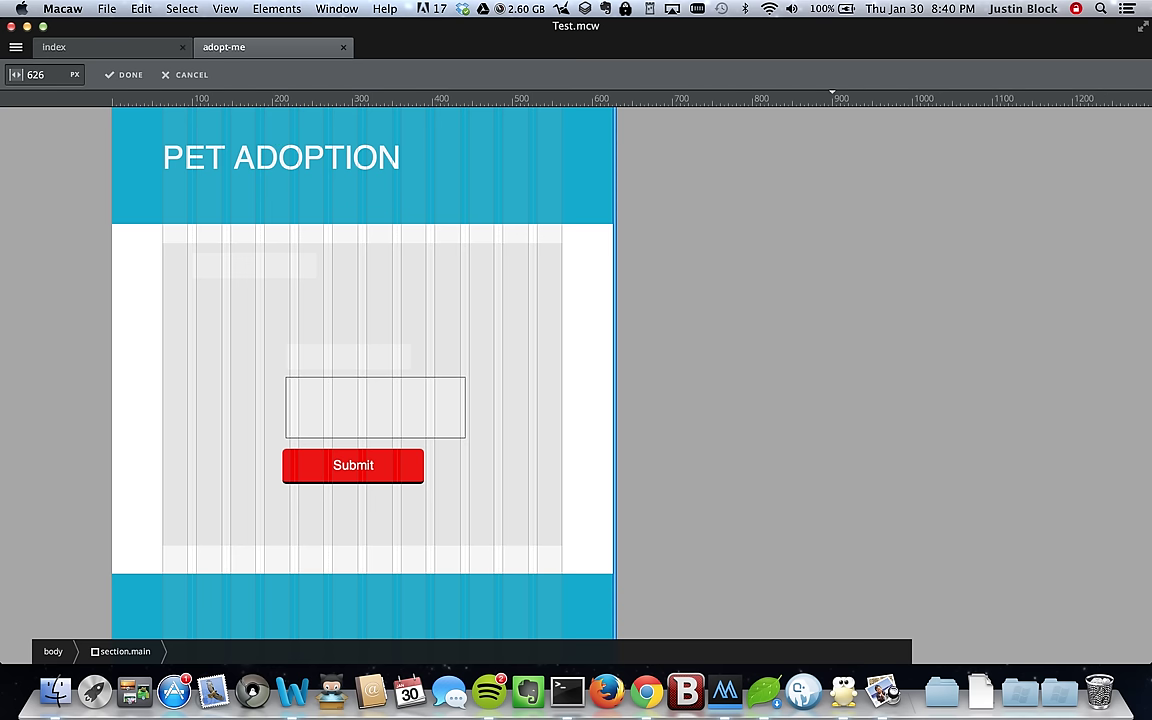
{"action": "type", "text": "610"}
{"action": "key", "text": "Return"}
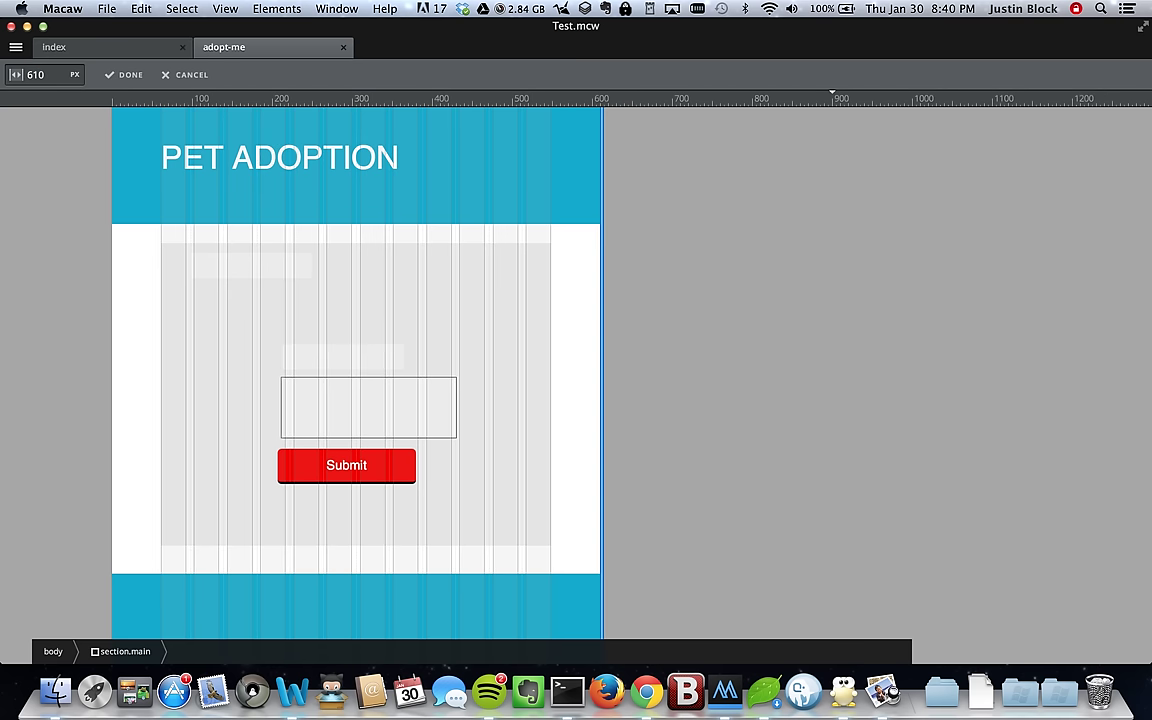
Step: Try page widths of 580 px and 590 px to see how the heading wraps
{"action": "double_click", "coordinate": [52, 77]}
{"action": "type", "text": "580"}
{"action": "key", "text": "Return"}
{"action": "double_click", "coordinate": [52, 77]}
{"action": "type", "text": "590"}
{"action": "key", "text": "Return"}
Step: Set the page width to 600 px and create a breakpoint at that width
{"action": "double_click", "coordinate": [52, 77]}
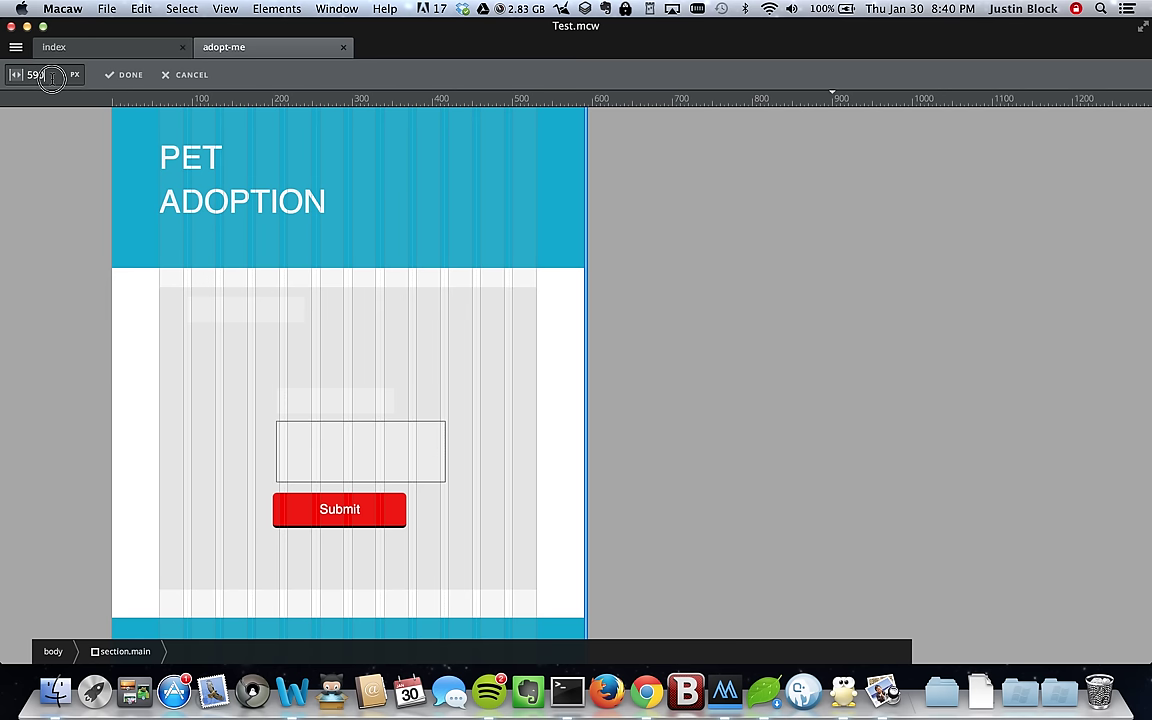
{"action": "type", "text": "600"}
{"action": "key", "text": "Return"}
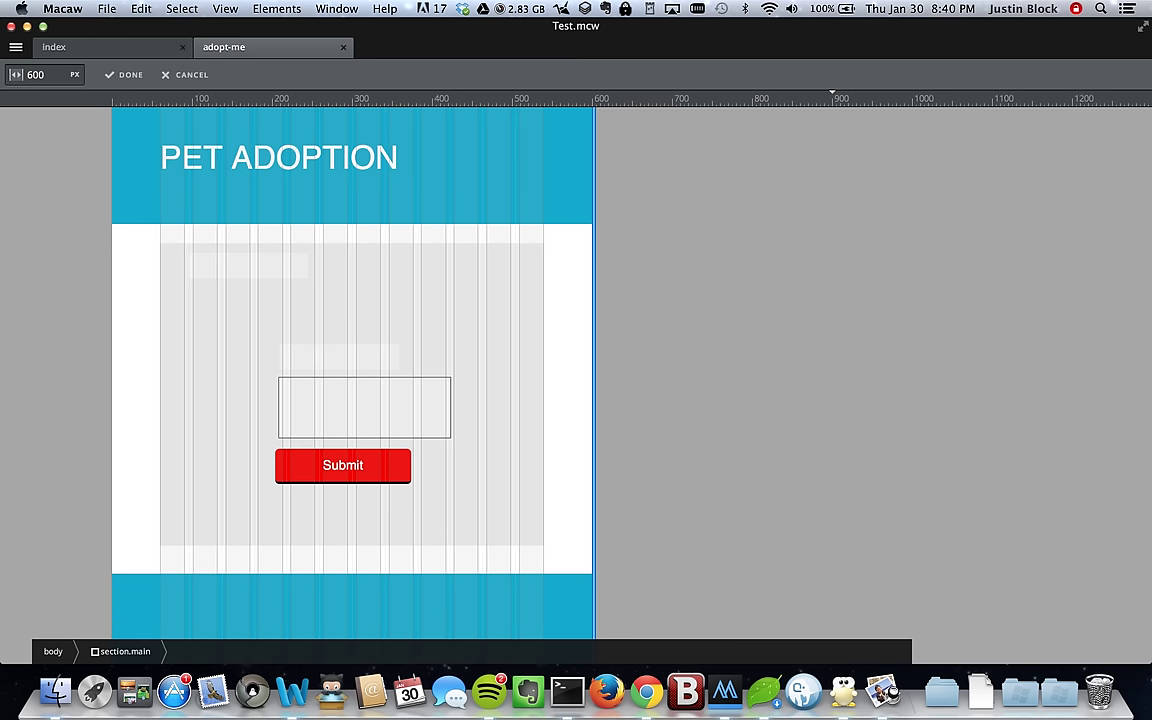
{"action": "left_click", "coordinate": [120, 74]}
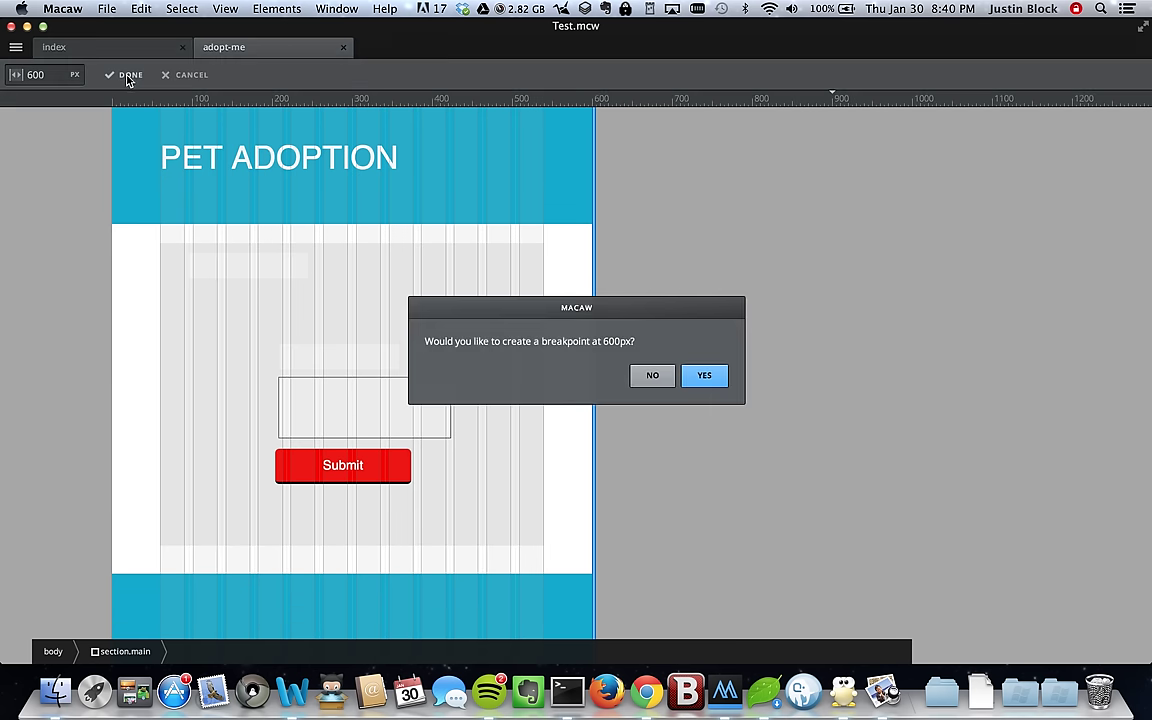
{"action": "left_click", "coordinate": [705, 376]}
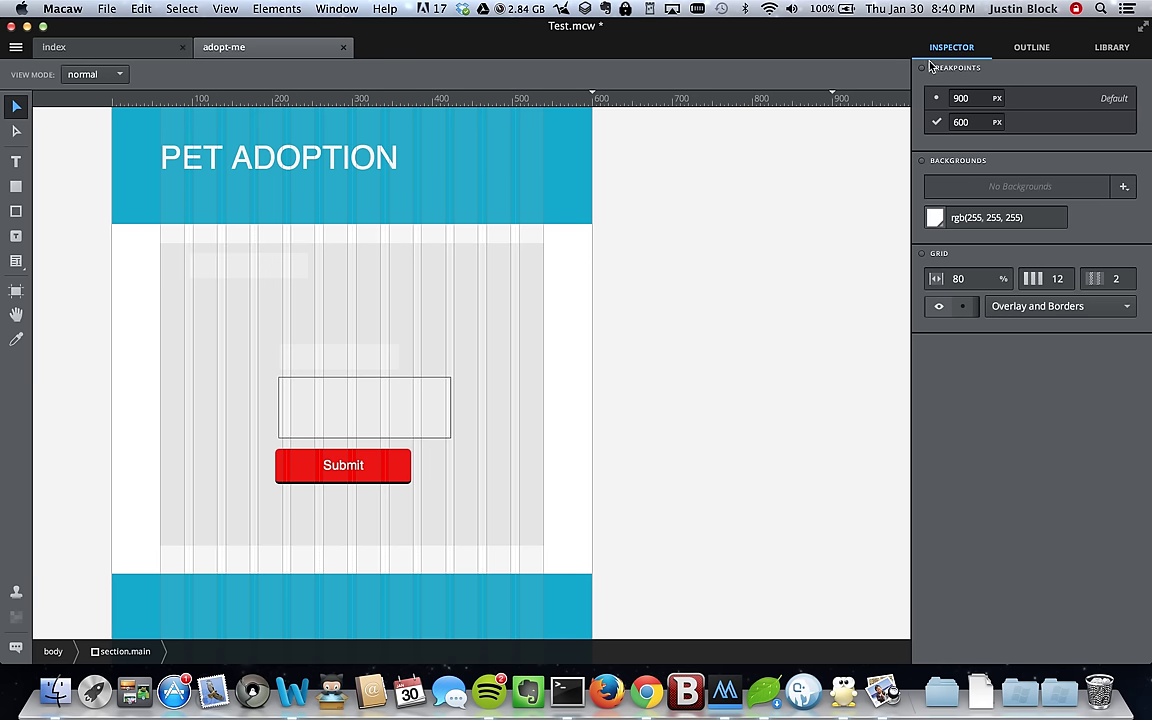
Step: Set the logo heading's font size to 30 px at the 600 px breakpoint and save the document
{"action": "left_click", "coordinate": [1033, 47]}
{"action": "left_click", "coordinate": [1026, 132]}
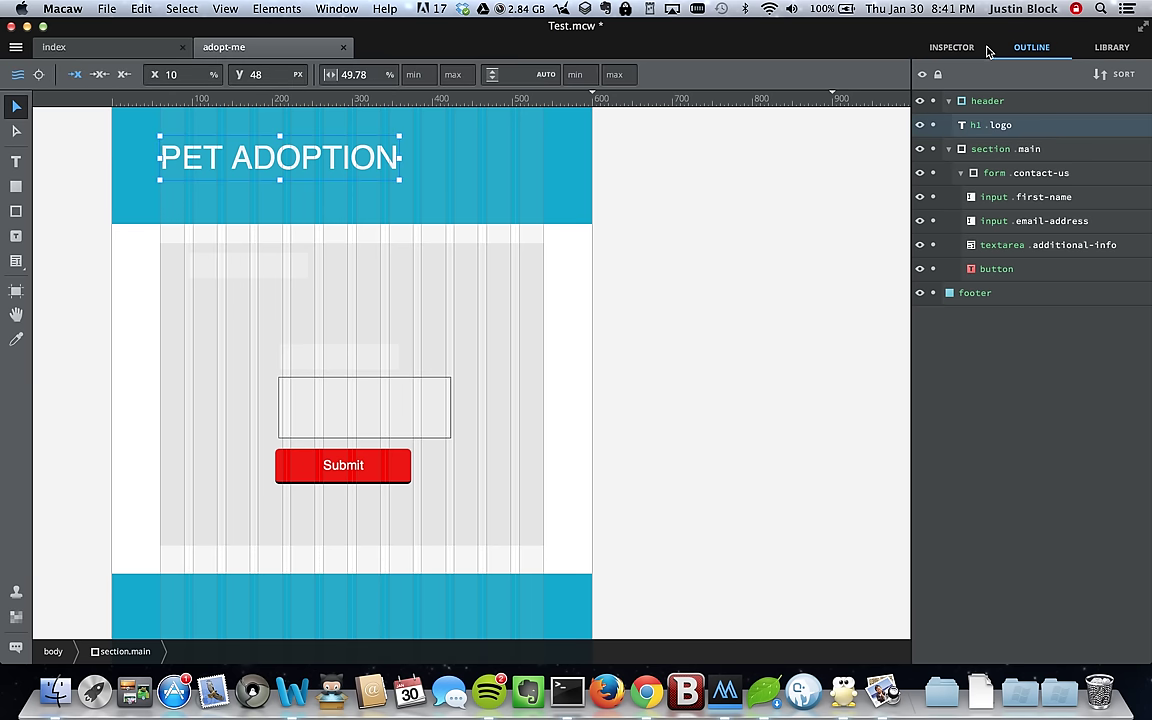
{"action": "left_click", "coordinate": [955, 47]}
{"action": "left_click", "coordinate": [983, 204]}
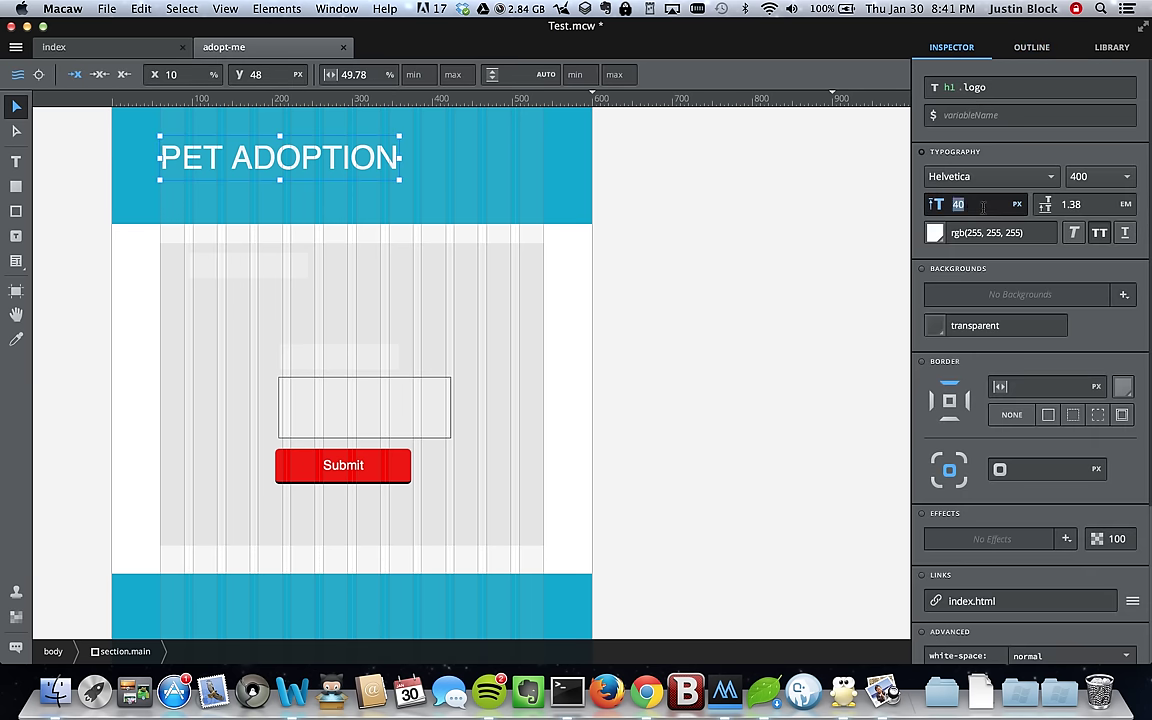
{"action": "type", "text": "30"}
{"action": "key", "text": "Return"}
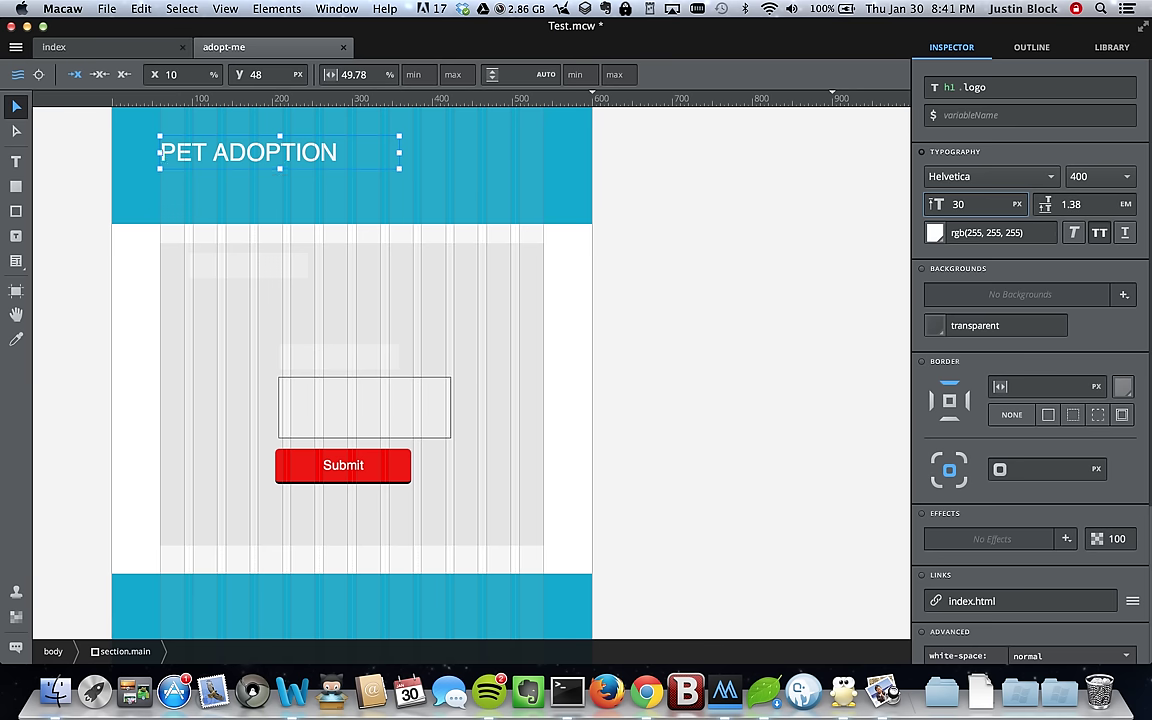
{"action": "key", "text": "super+s"}
Step: Preview the page at widths from 600 px down to 377 px and return to the canvas without keeping the resize
{"action": "key", "text": "super+shift+b"}
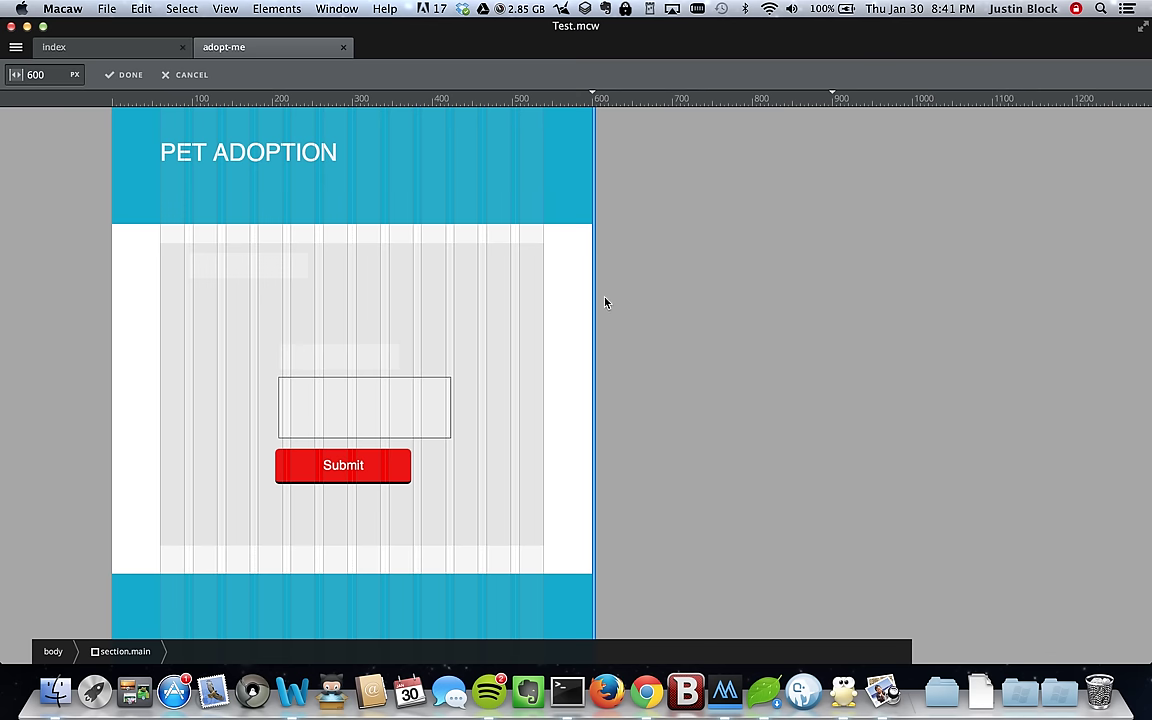
{"action": "left_click_drag", "start_coordinate": [595, 304], "coordinate": [415, 250]}
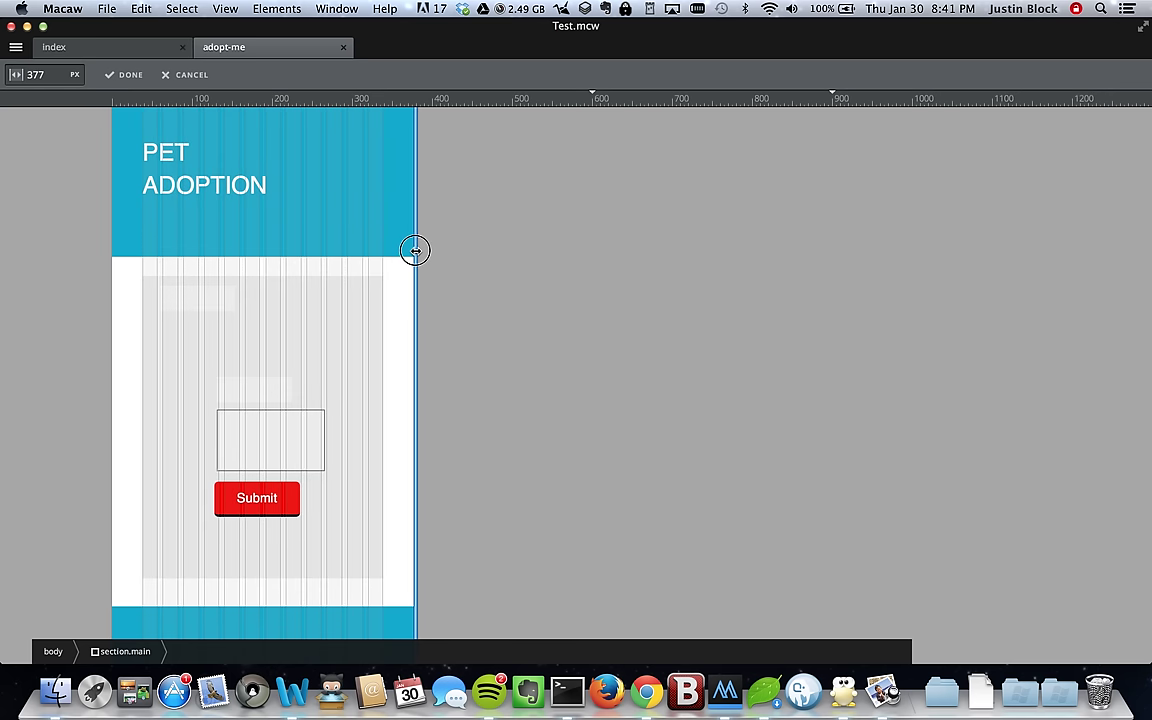
{"action": "left_click", "coordinate": [182, 84]}
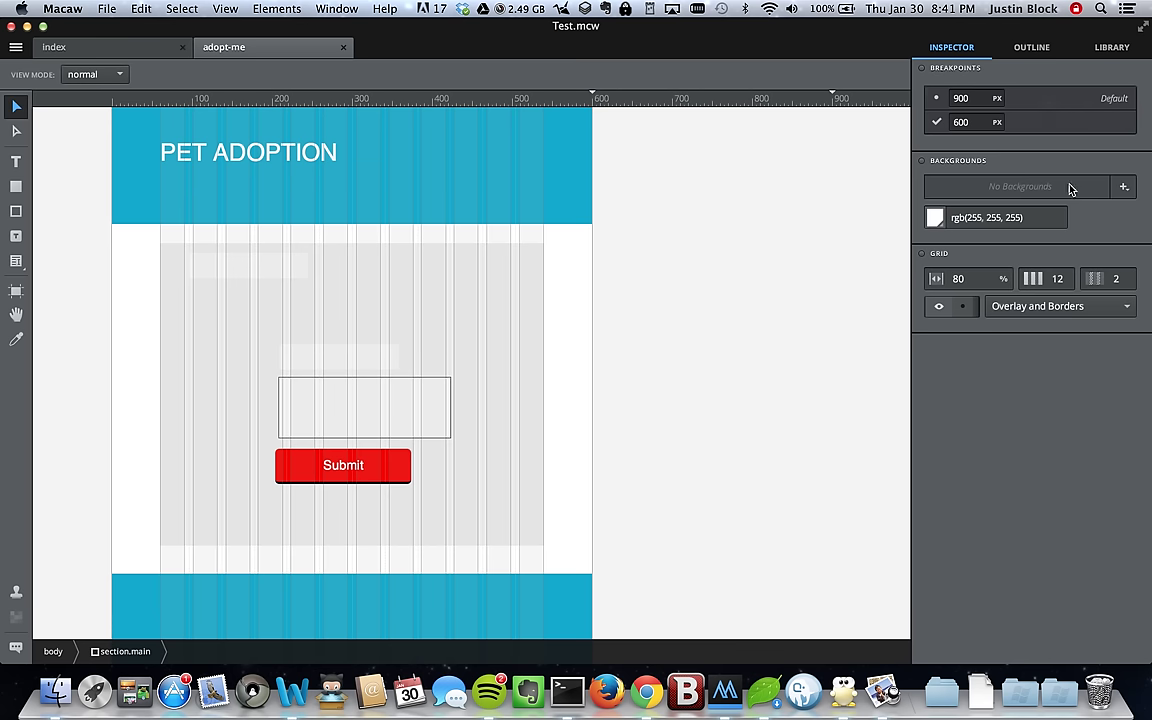
Step: Switch the page between the 600 px and 900 px breakpoints, finishing on the 900 px default
{"action": "left_click", "coordinate": [834, 92]}
{"action": "left_click", "coordinate": [937, 124]}
{"action": "left_click", "coordinate": [834, 92]}
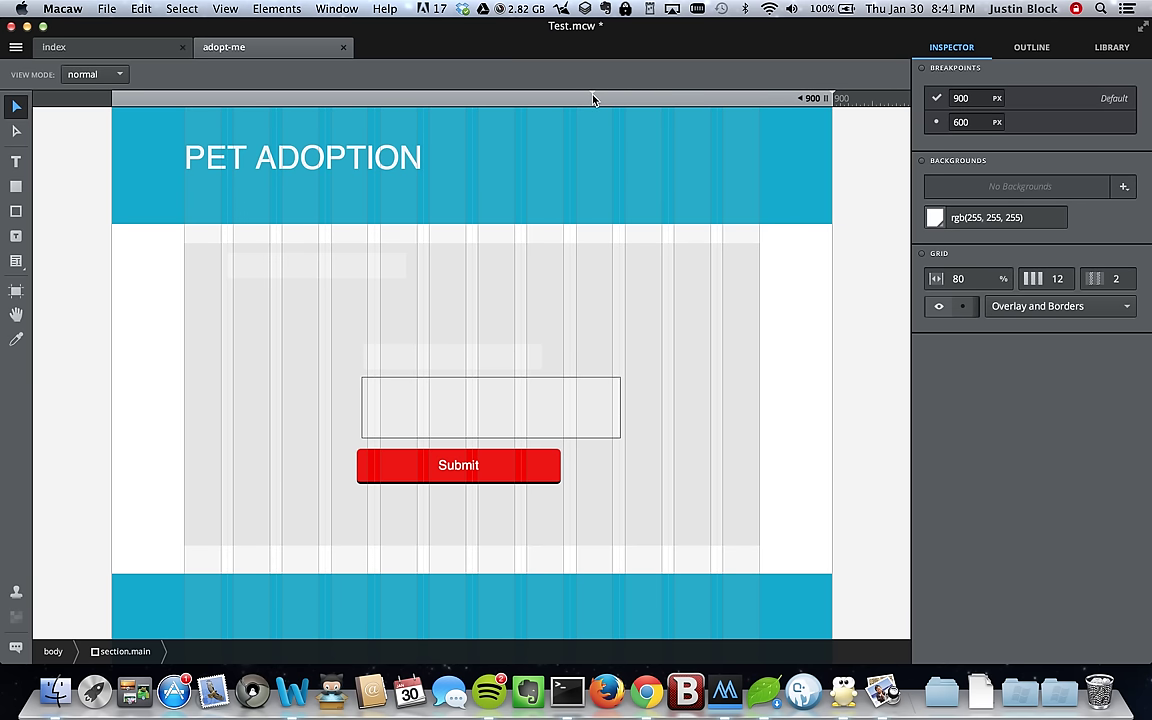
Step: Try narrower widths for the default breakpoint and reset it to 900 px
{"action": "left_click_drag", "start_coordinate": [830, 100], "coordinate": [722, 98]}
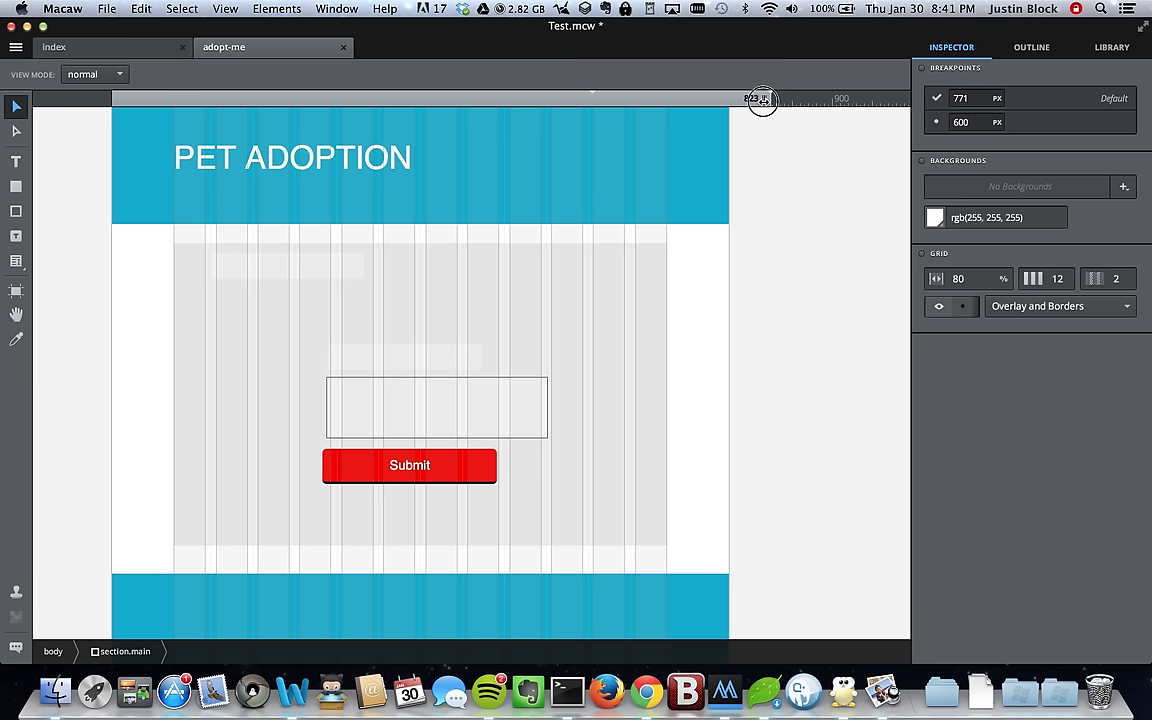
{"action": "left_click", "coordinate": [824, 98]}
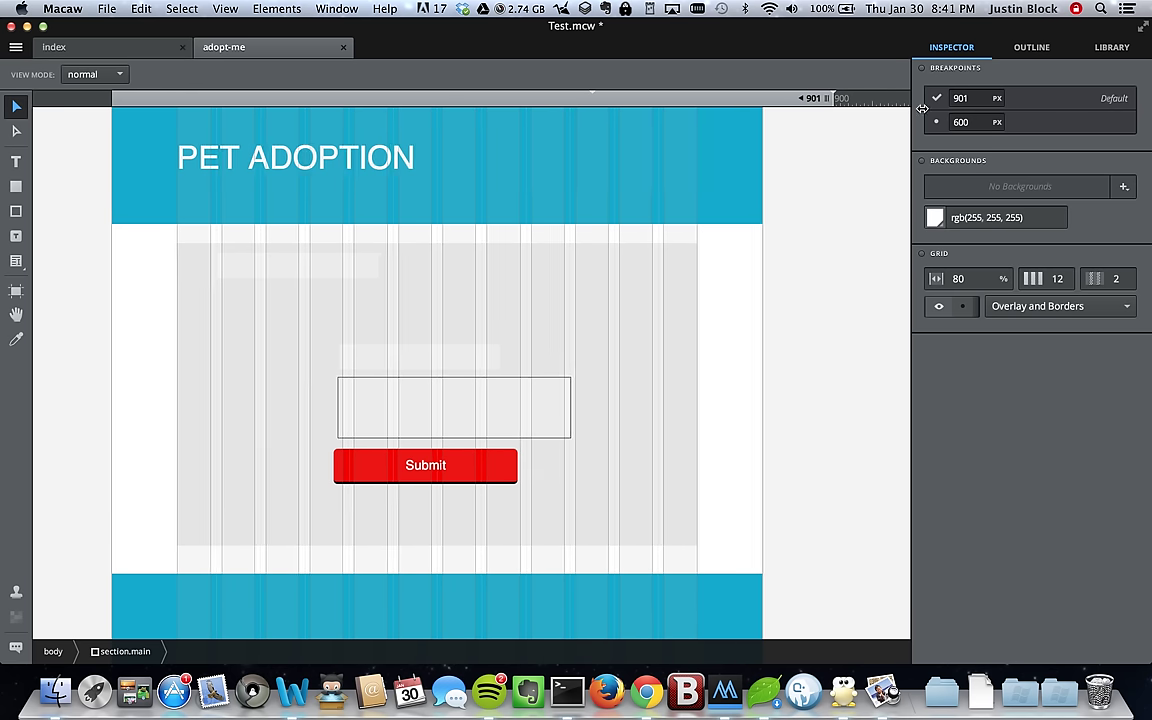
{"action": "type", "text": "900"}
{"action": "key", "text": "Return"}
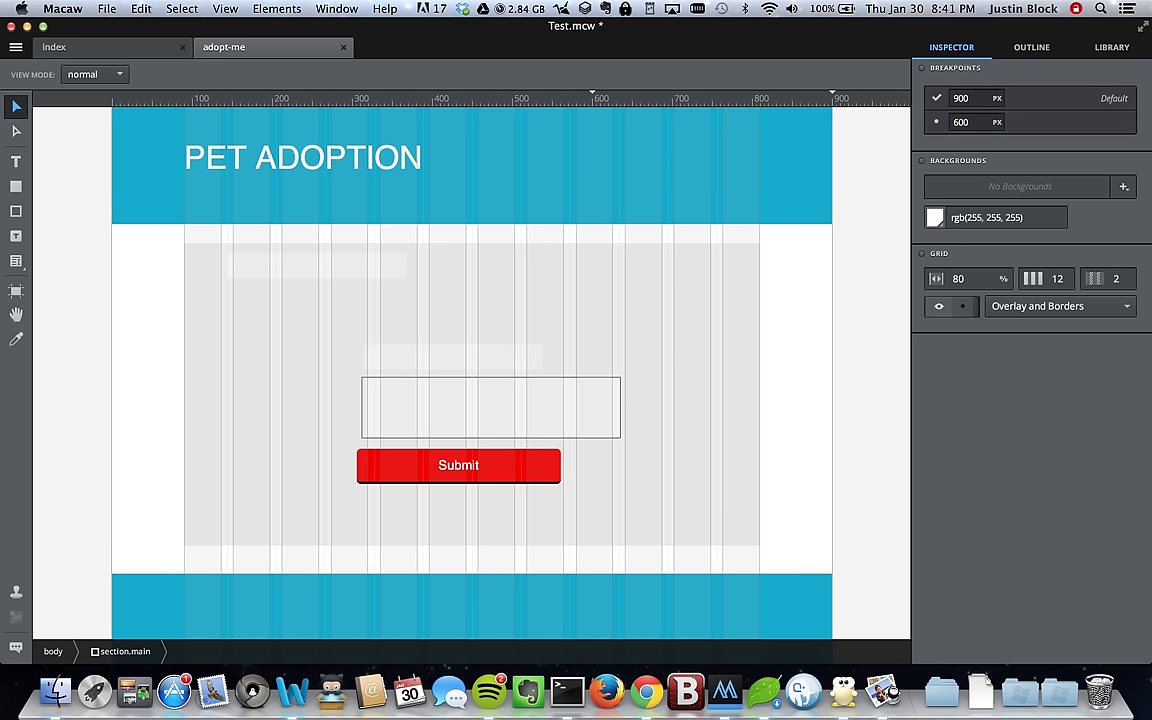
Step: Compare the logo heading's font sizes across breakpoints and apply the 600 px breakpoint's 30 px size at the default width
{"action": "left_click", "coordinate": [1025, 47]}
{"action": "left_click", "coordinate": [1000, 125]}
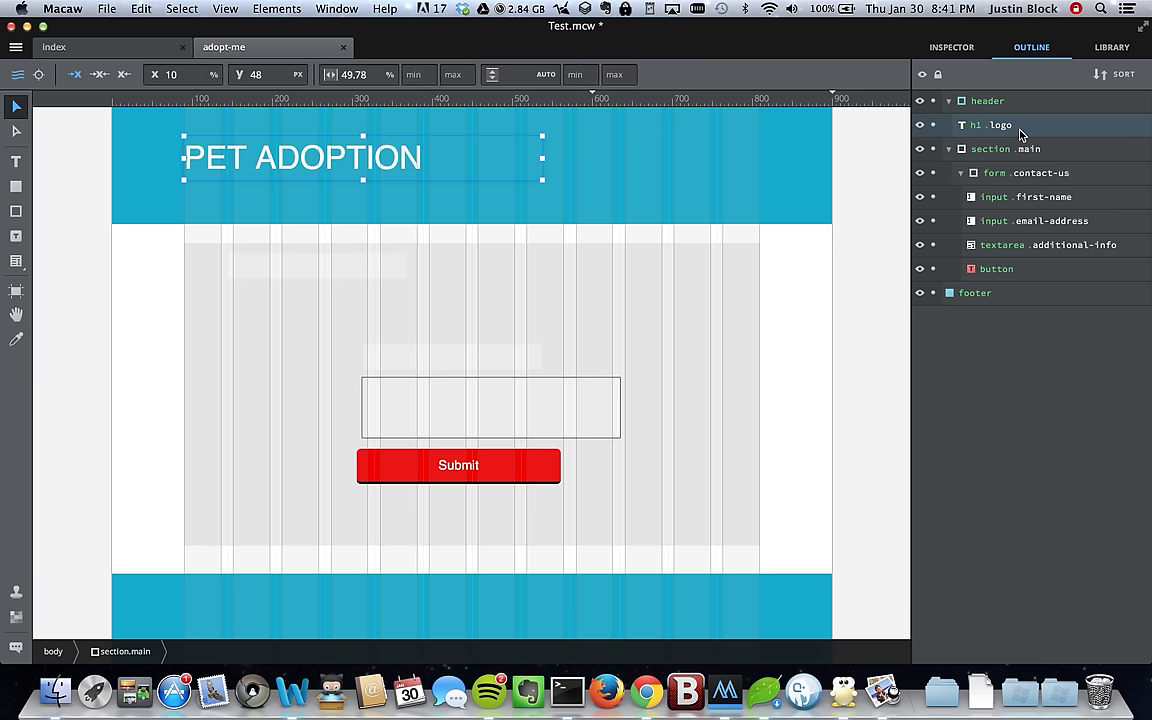
{"action": "left_click", "coordinate": [951, 47]}
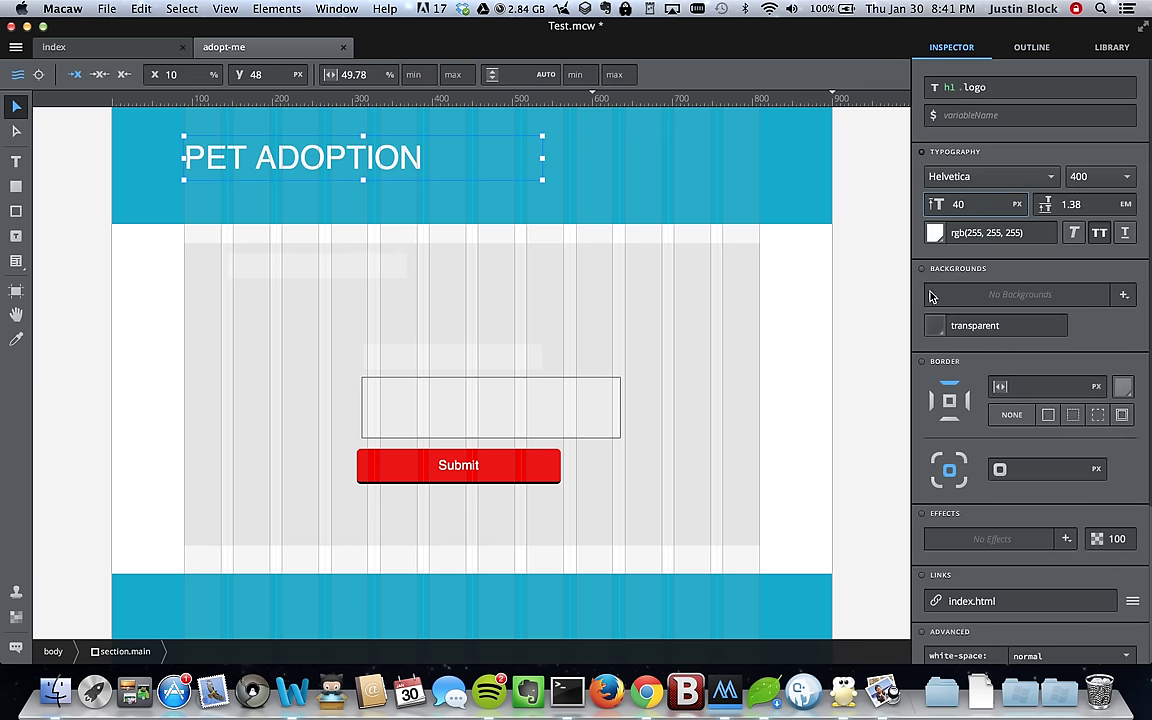
{"action": "left_click", "coordinate": [1016, 212]}
{"action": "left_click", "coordinate": [1075, 204]}
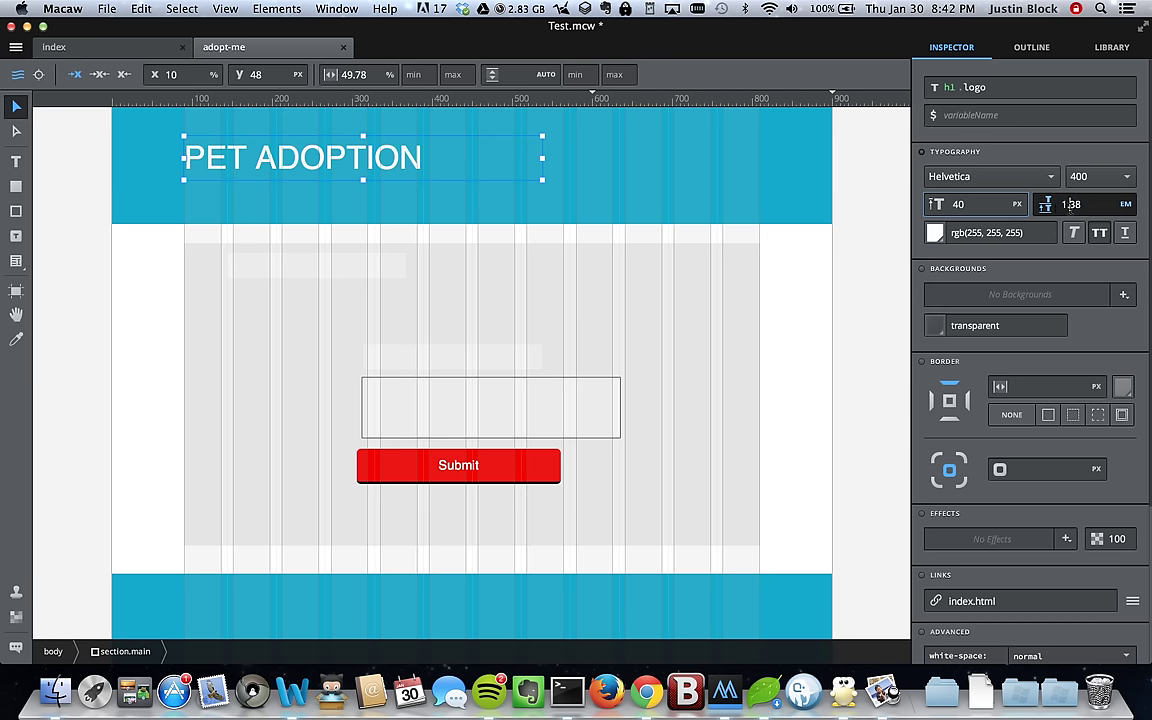
{"action": "mouse_move", "coordinate": [958, 205]}
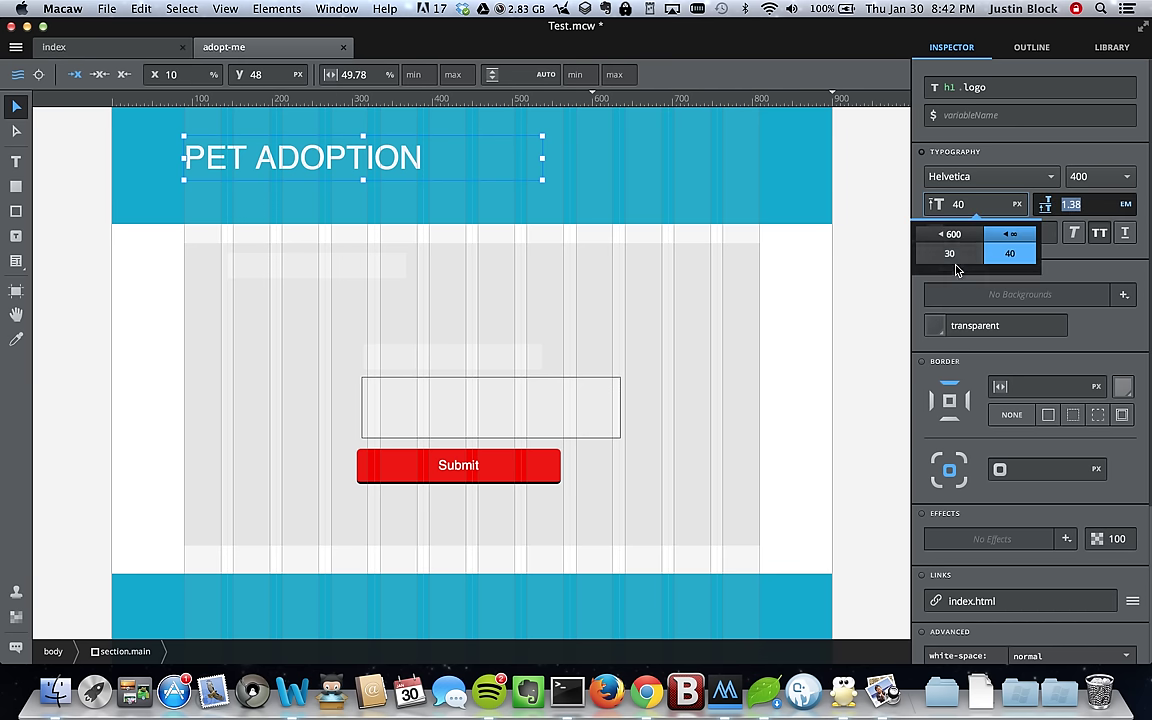
{"action": "left_click", "coordinate": [952, 254]}
{"action": "left_click", "coordinate": [980, 205]}
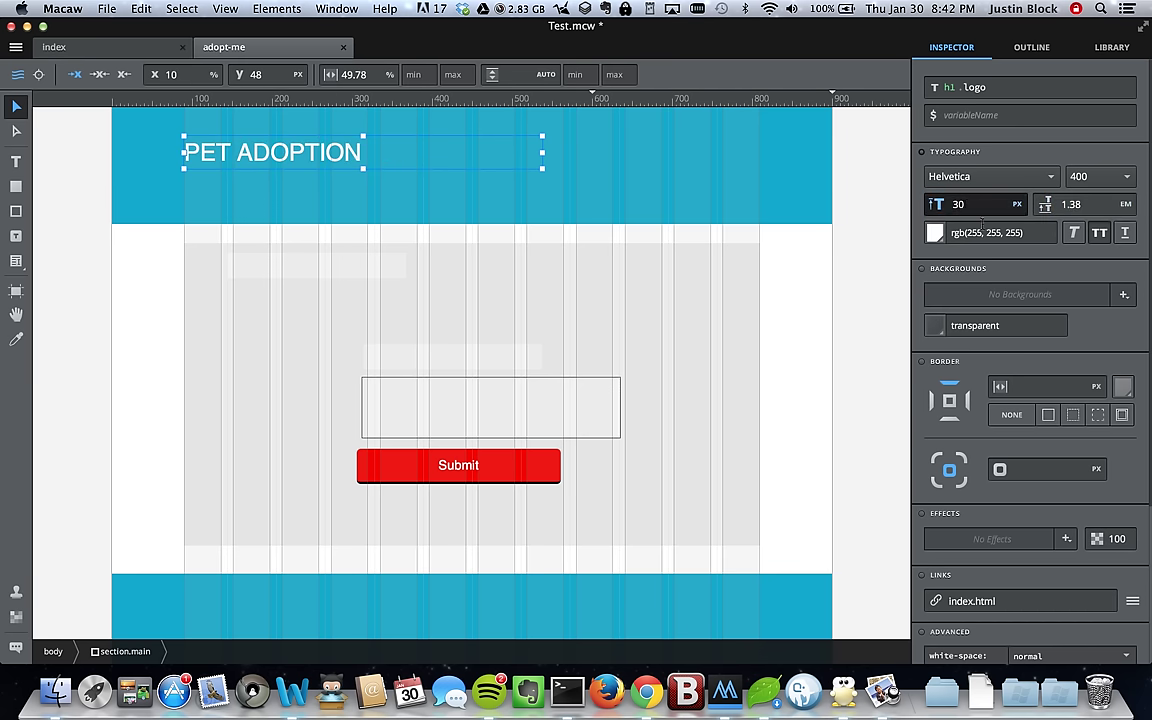
Step: Check the default breakpoint and the logo heading's font size again, leaving nothing selected
{"action": "left_click", "coordinate": [1031, 47]}
{"action": "left_click", "coordinate": [951, 47]}
{"action": "left_click", "coordinate": [850, 212]}
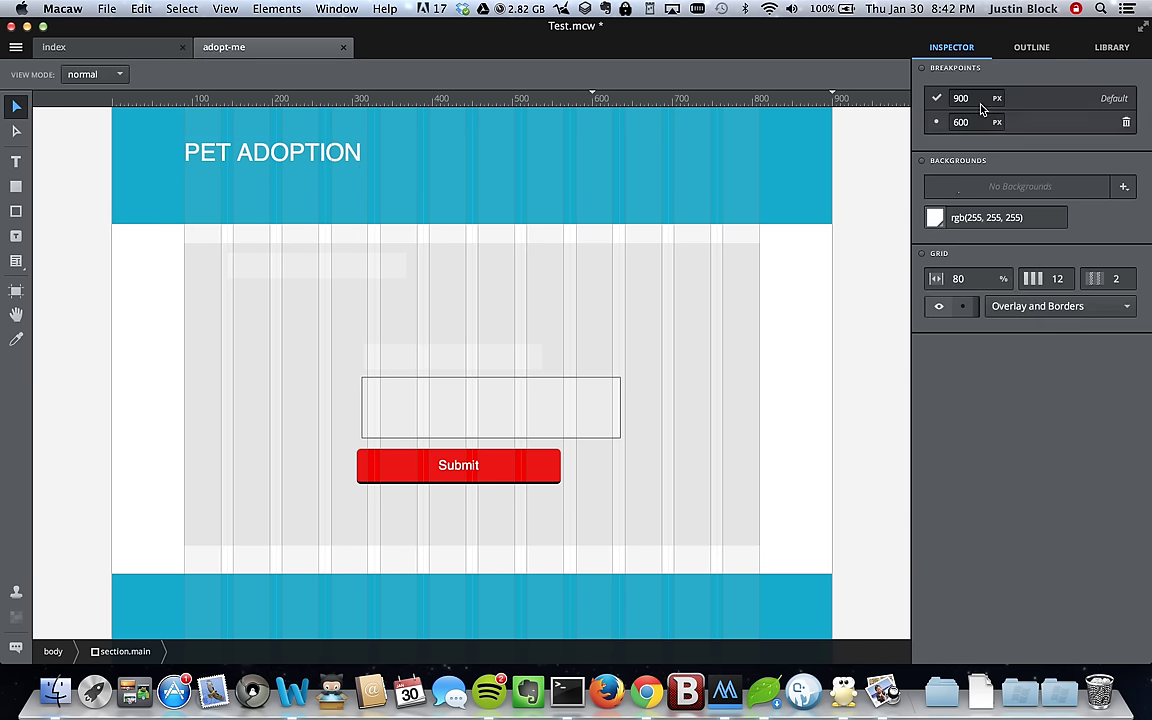
{"action": "left_click", "coordinate": [1031, 47]}
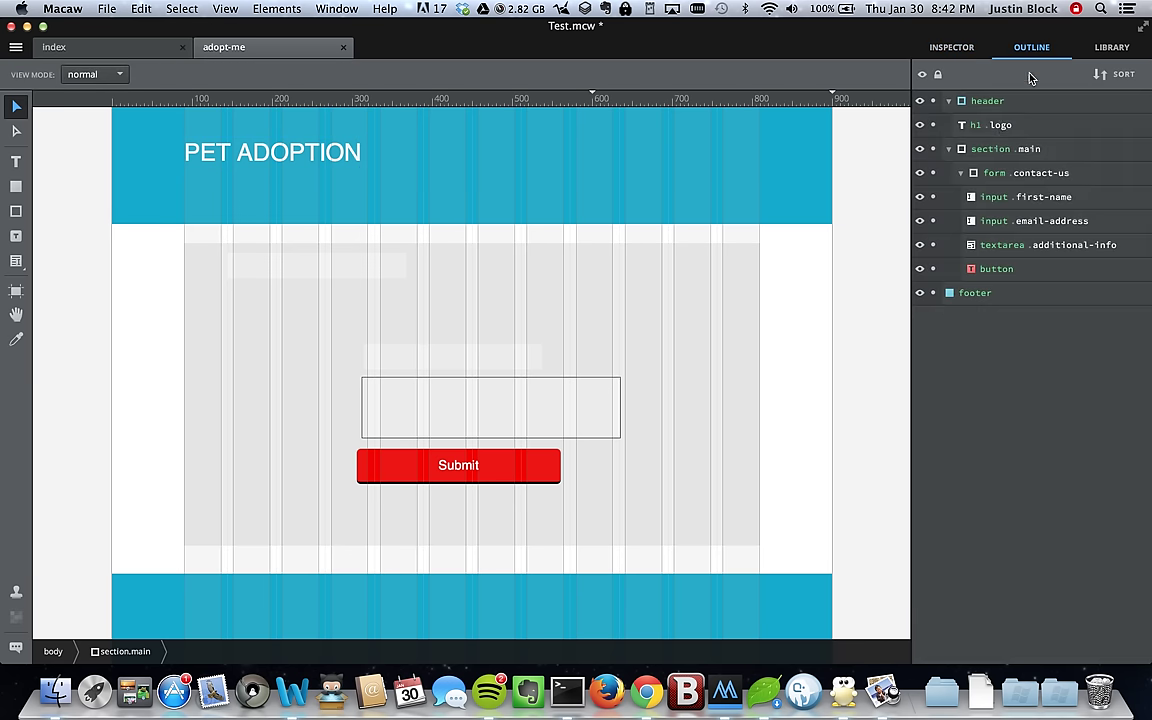
{"action": "left_click", "coordinate": [1000, 124]}
{"action": "left_click", "coordinate": [951, 47]}
{"action": "left_click", "coordinate": [983, 204]}
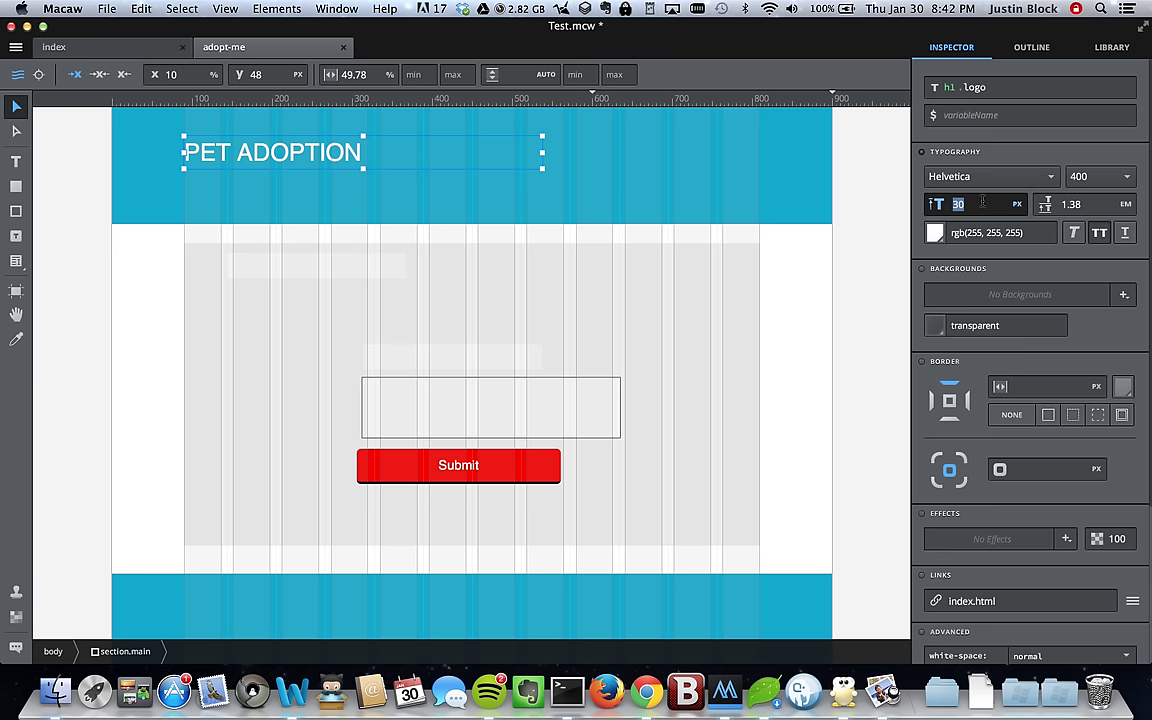
{"action": "left_click", "coordinate": [890, 158]}
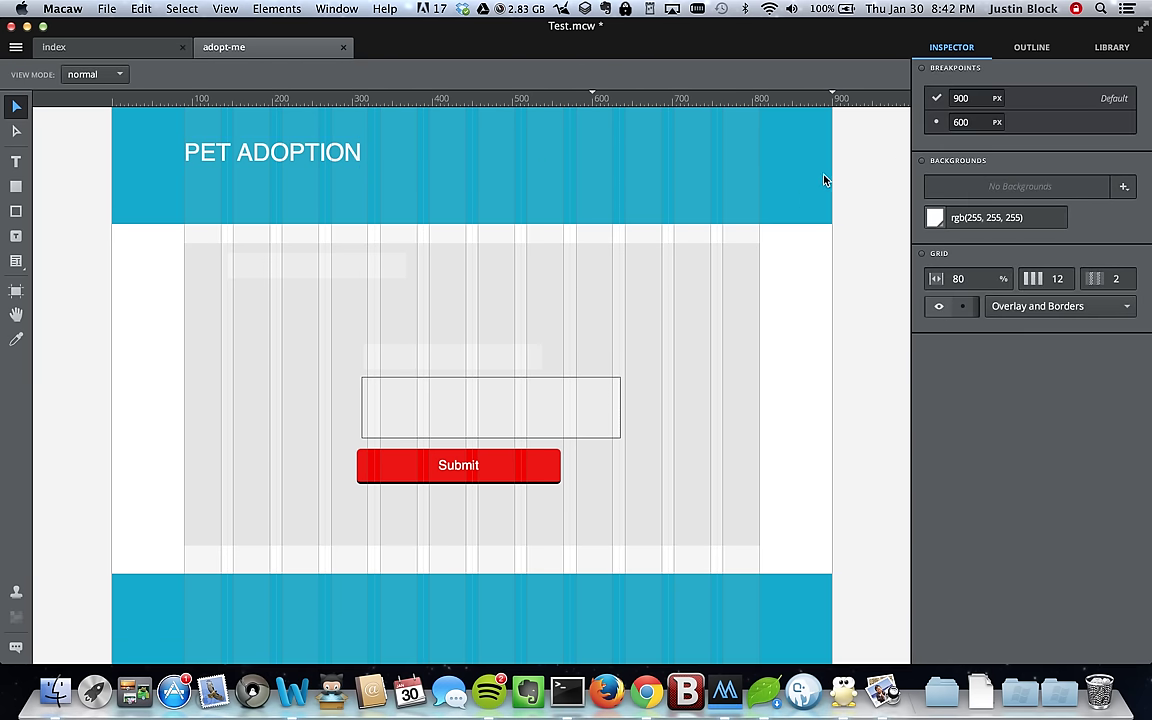
Step: Compare the page layout at the 600 px and 900 px breakpoints, ending on 900 px
{"action": "left_click", "coordinate": [936, 122]}
{"action": "left_click", "coordinate": [936, 99]}
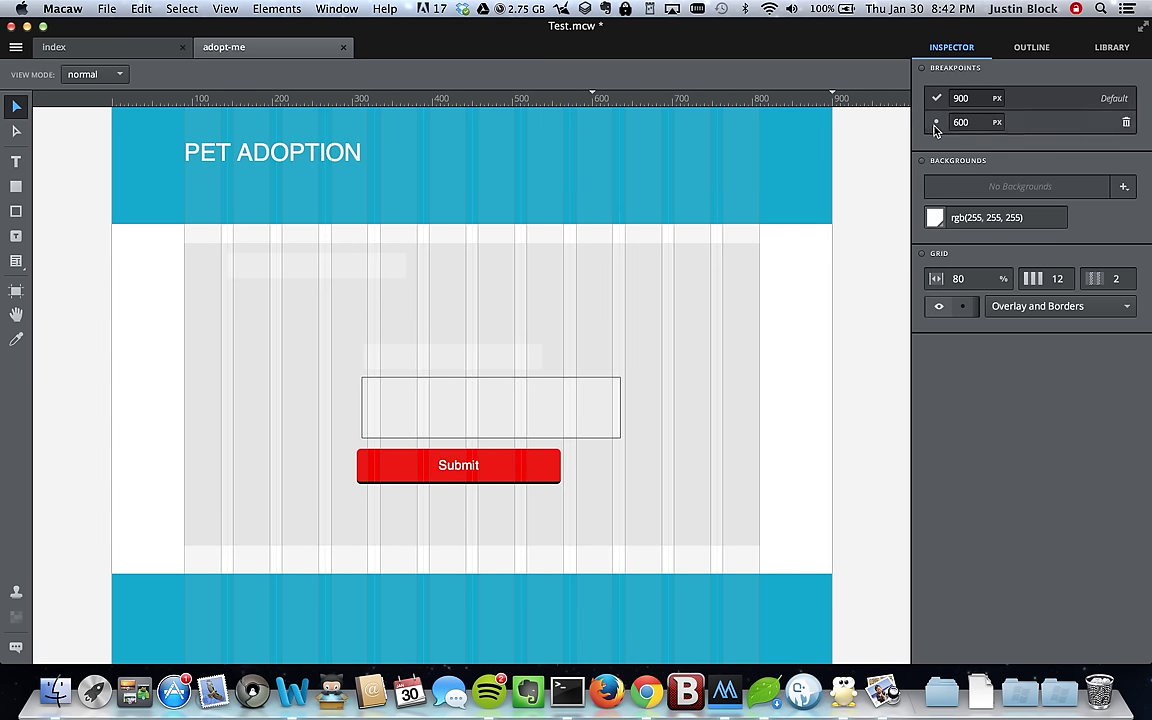
{"action": "left_click", "coordinate": [935, 122]}
{"action": "left_click", "coordinate": [936, 99]}
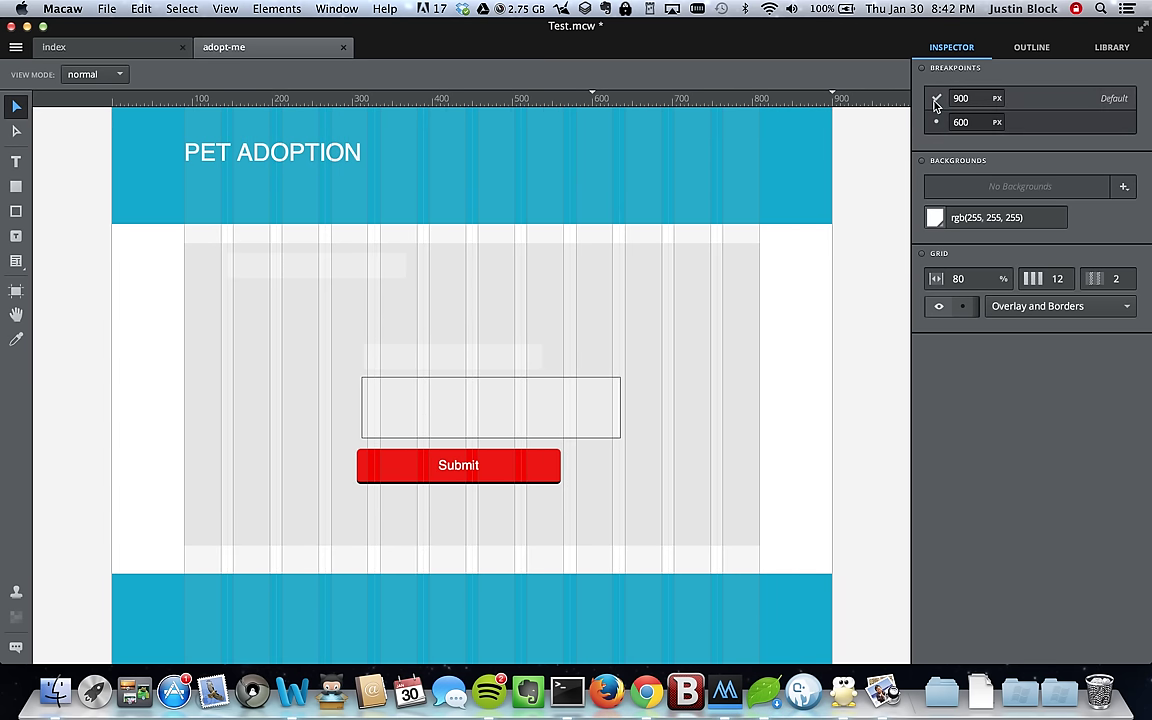
Step: Delete the 600 px breakpoint and save the document
{"action": "mouse_move", "coordinate": [1116, 135]}
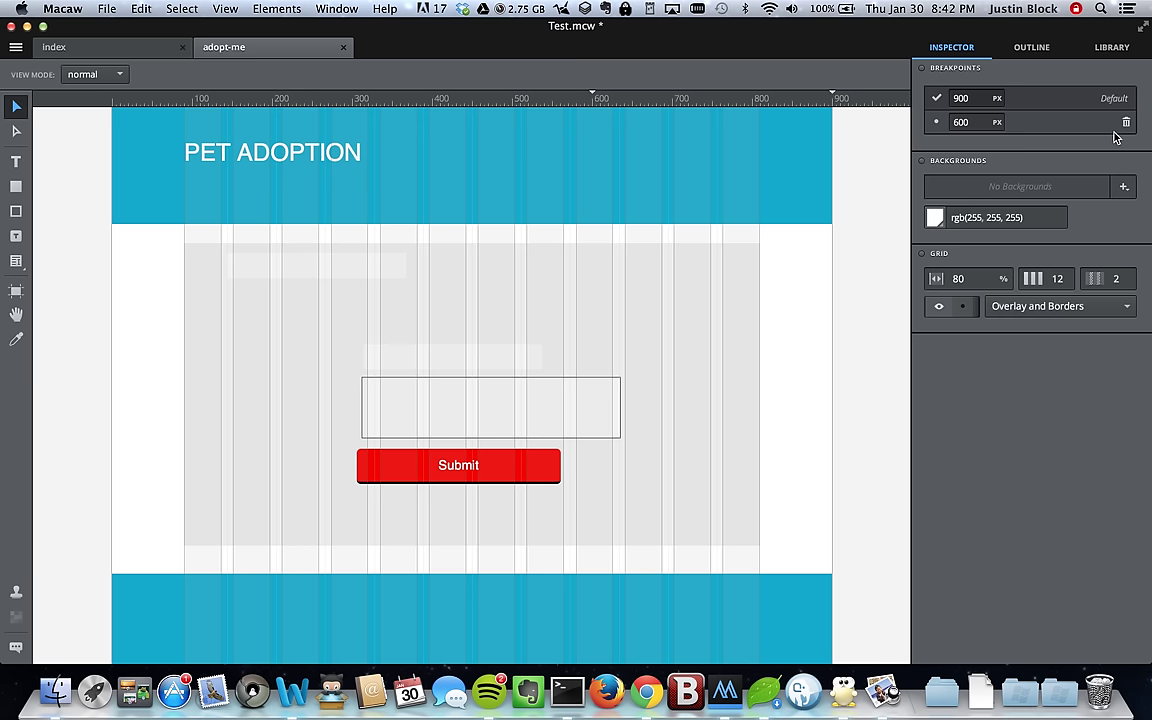
{"action": "left_click", "coordinate": [1125, 122]}
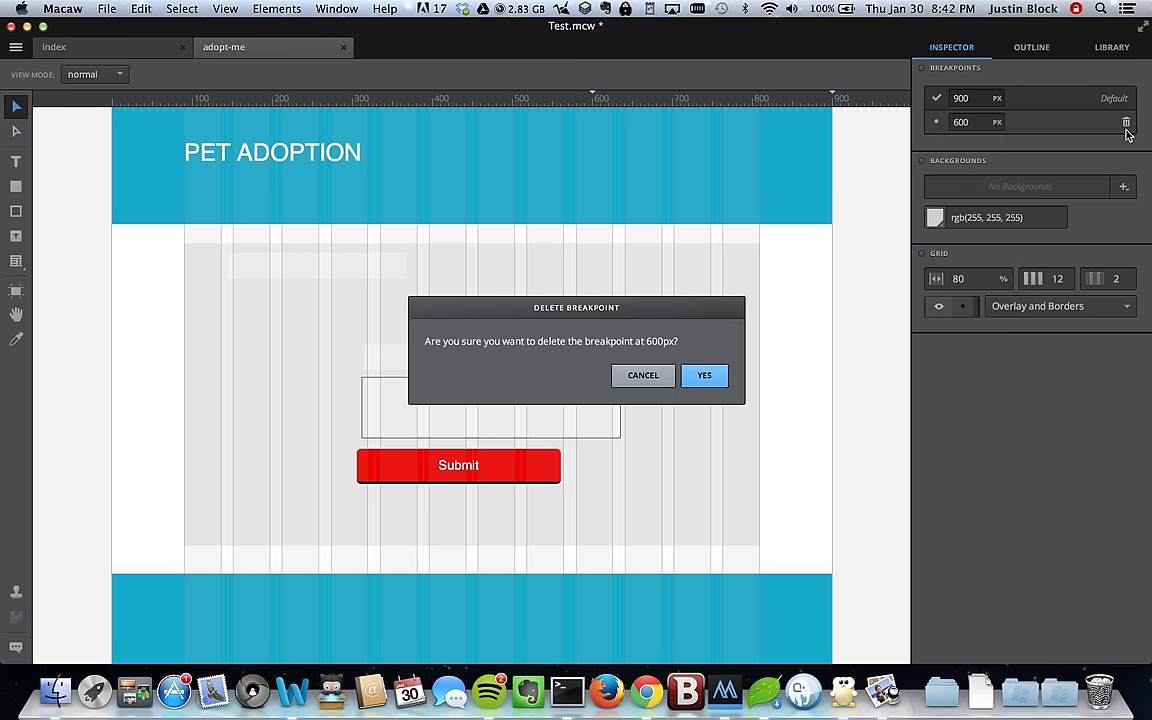
{"action": "left_click", "coordinate": [700, 377]}
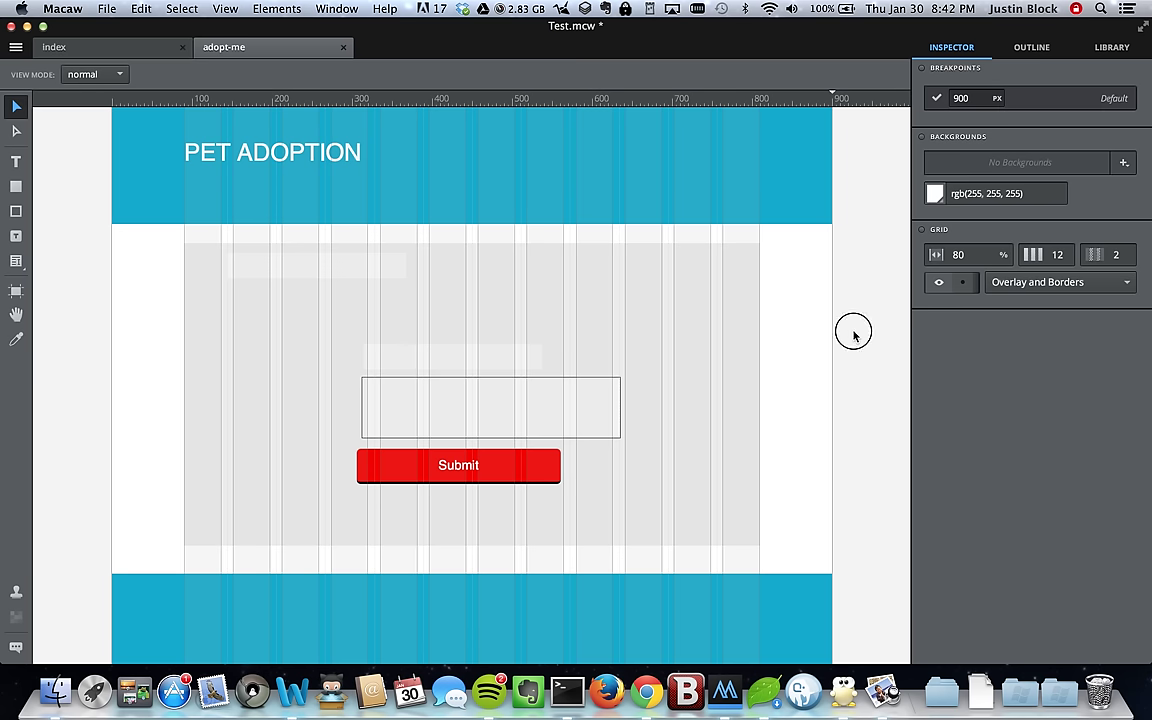
{"action": "key", "text": "super+s"}
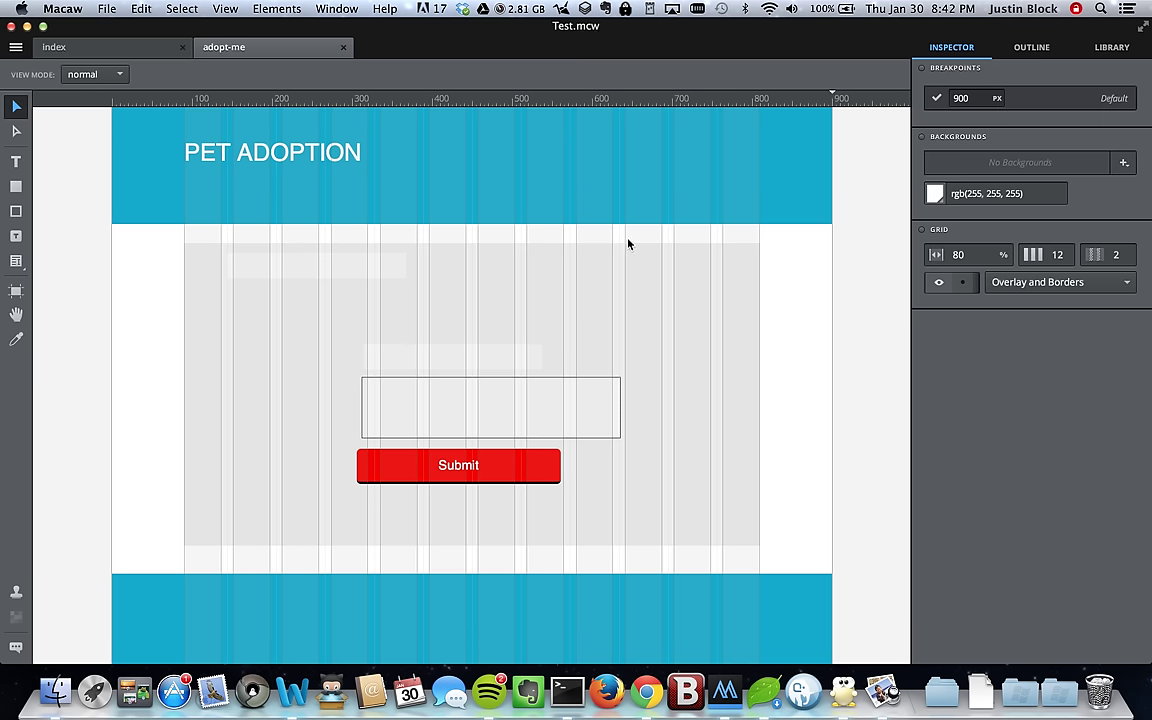
Step: Switch to the index page, look at the project's image library, and select the header element
{"action": "left_click", "coordinate": [85, 50]}
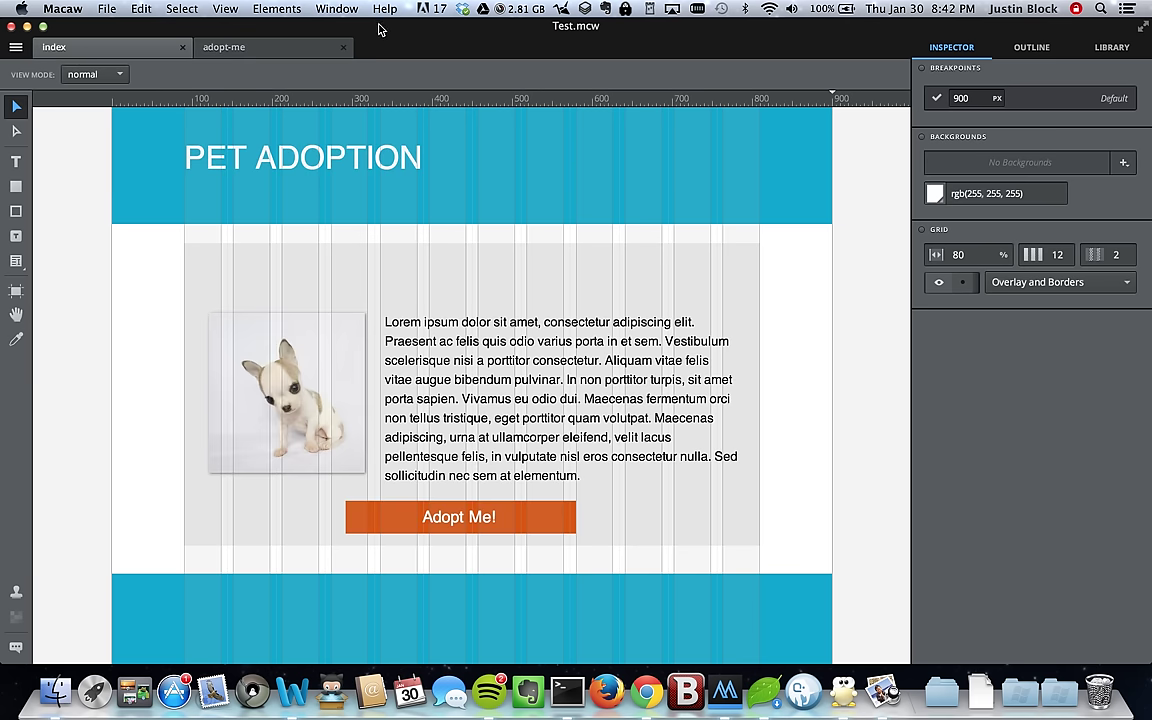
{"action": "left_click", "coordinate": [1110, 50]}
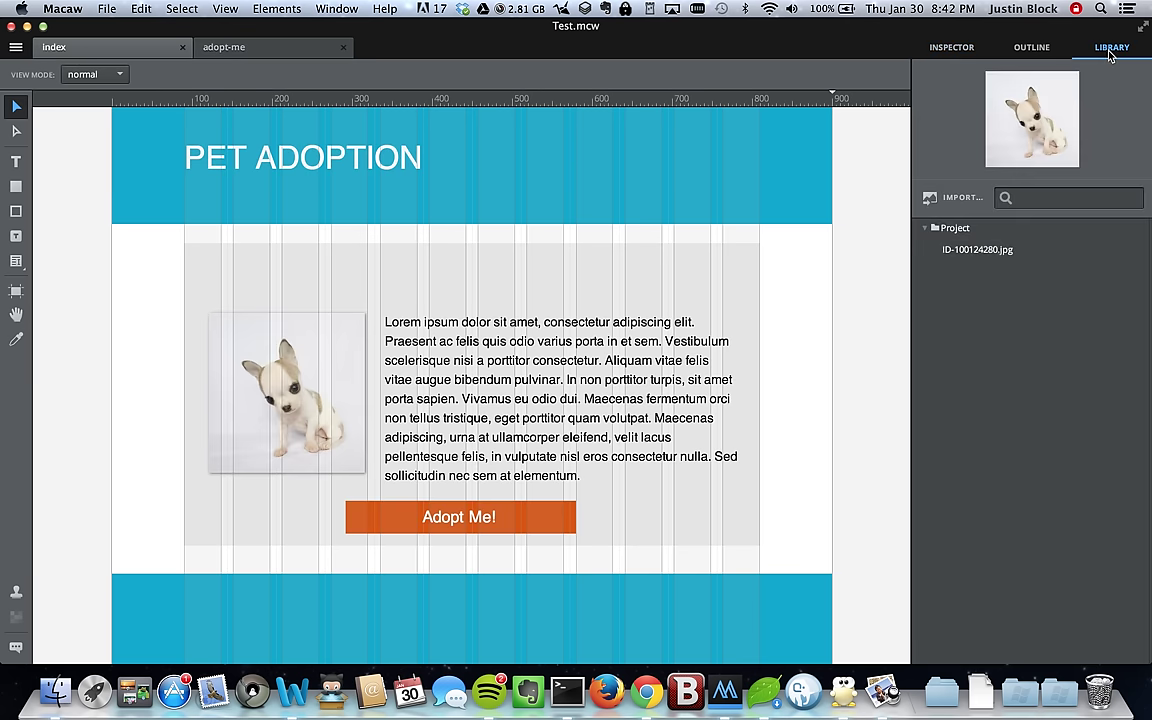
{"action": "left_click", "coordinate": [1030, 52]}
{"action": "left_click", "coordinate": [1003, 103]}
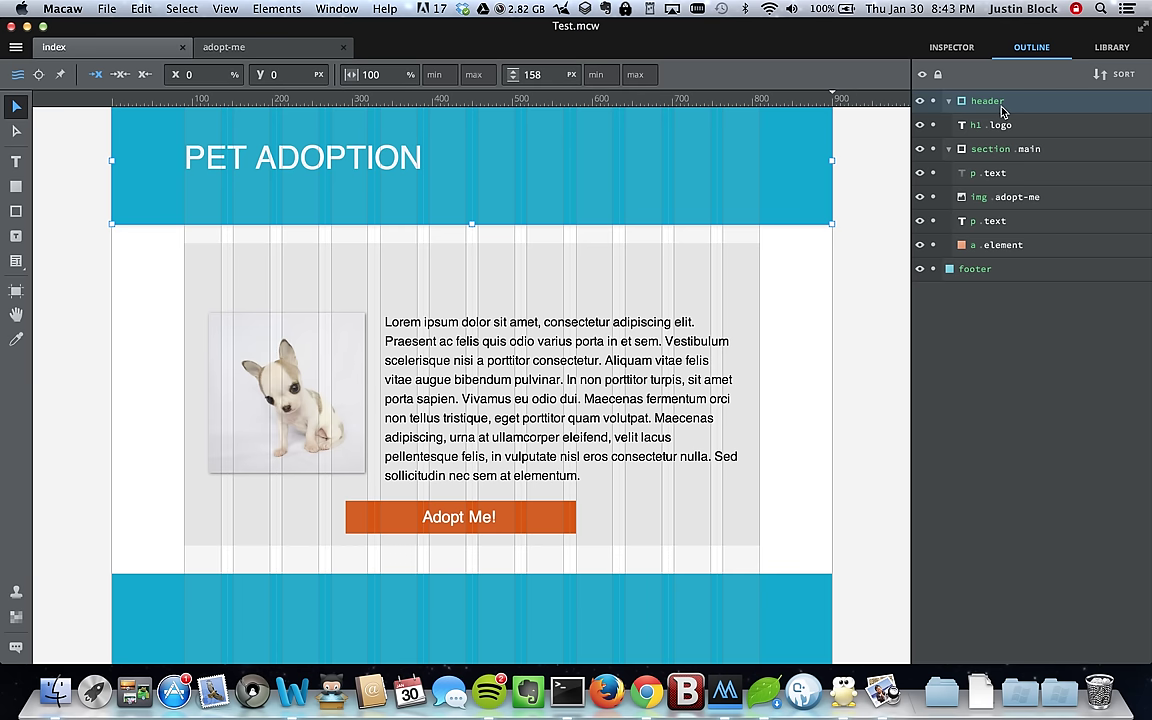
{"action": "left_click", "coordinate": [998, 122], "text": "shift"}
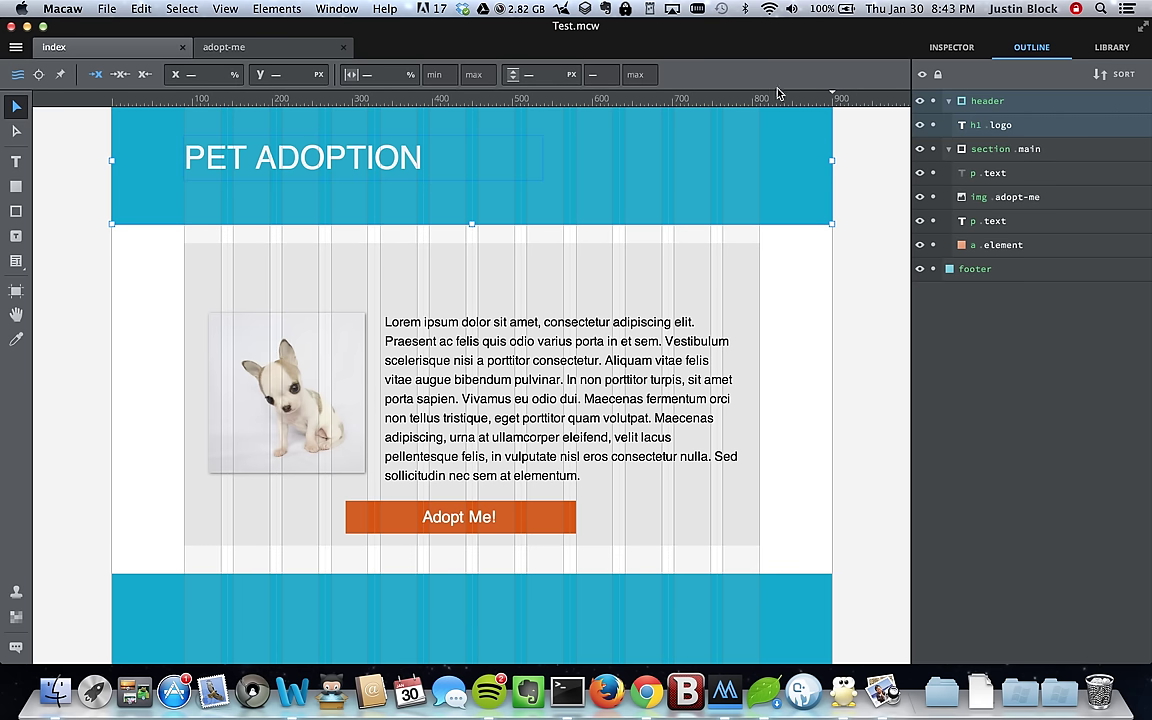
{"action": "right_click", "coordinate": [1030, 110]}
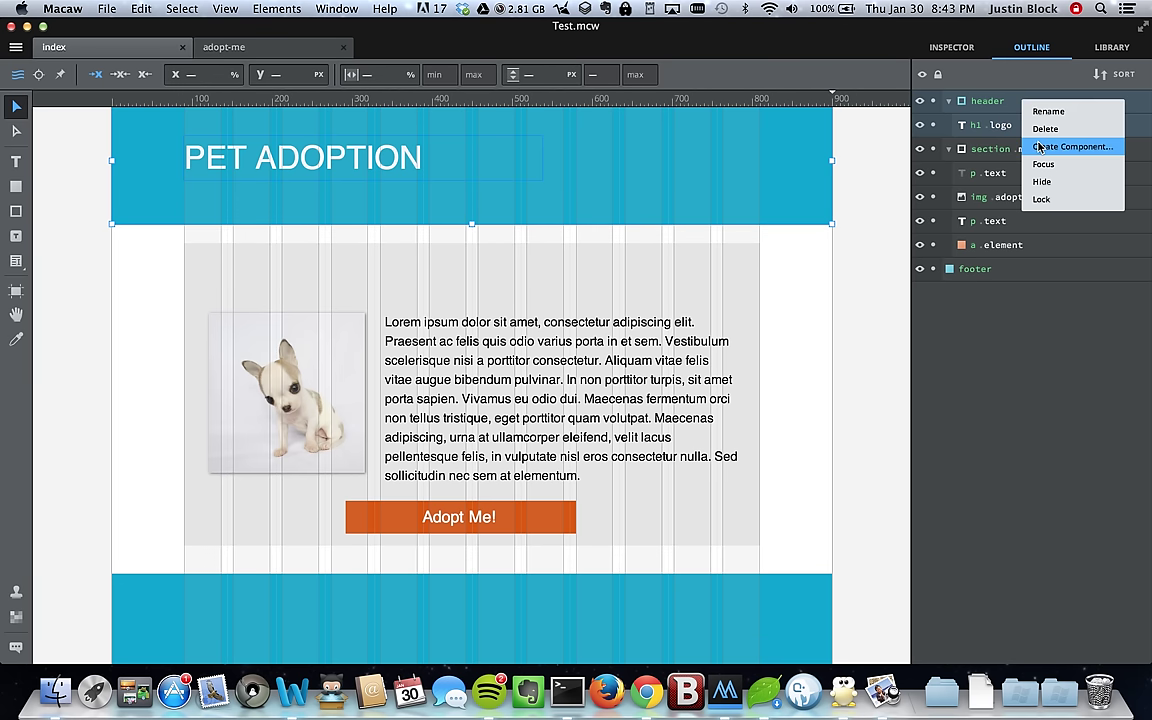
{"action": "left_click", "coordinate": [1060, 146]}
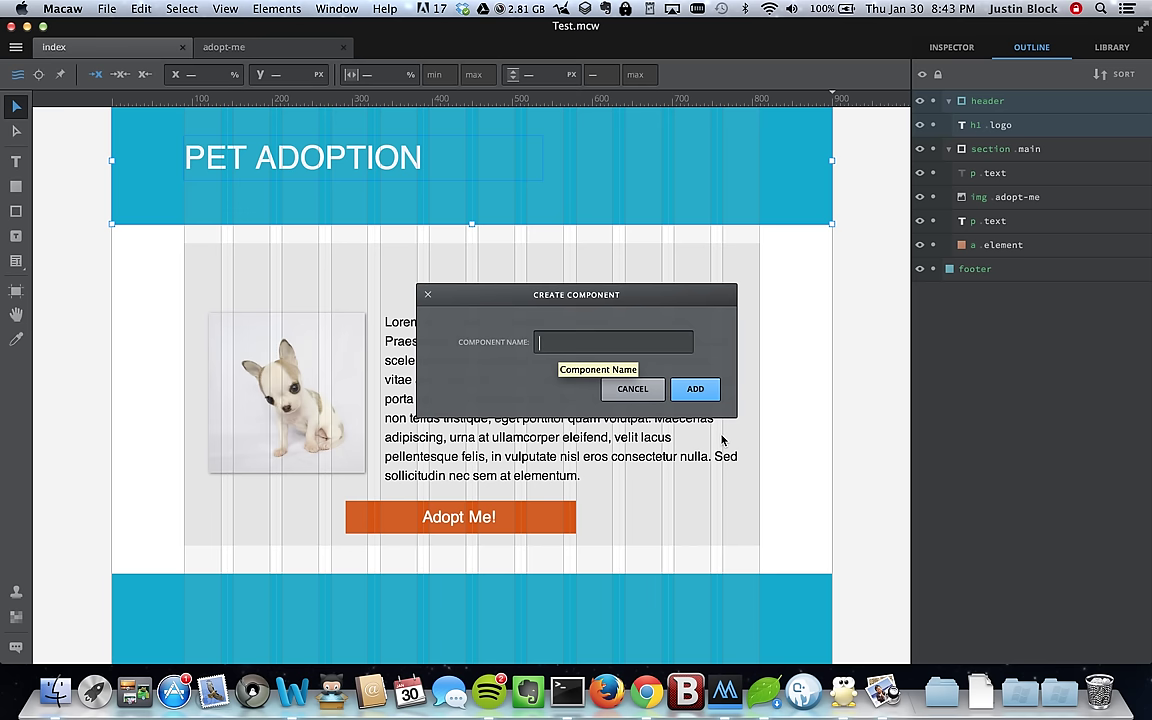
{"action": "left_click", "coordinate": [628, 388]}
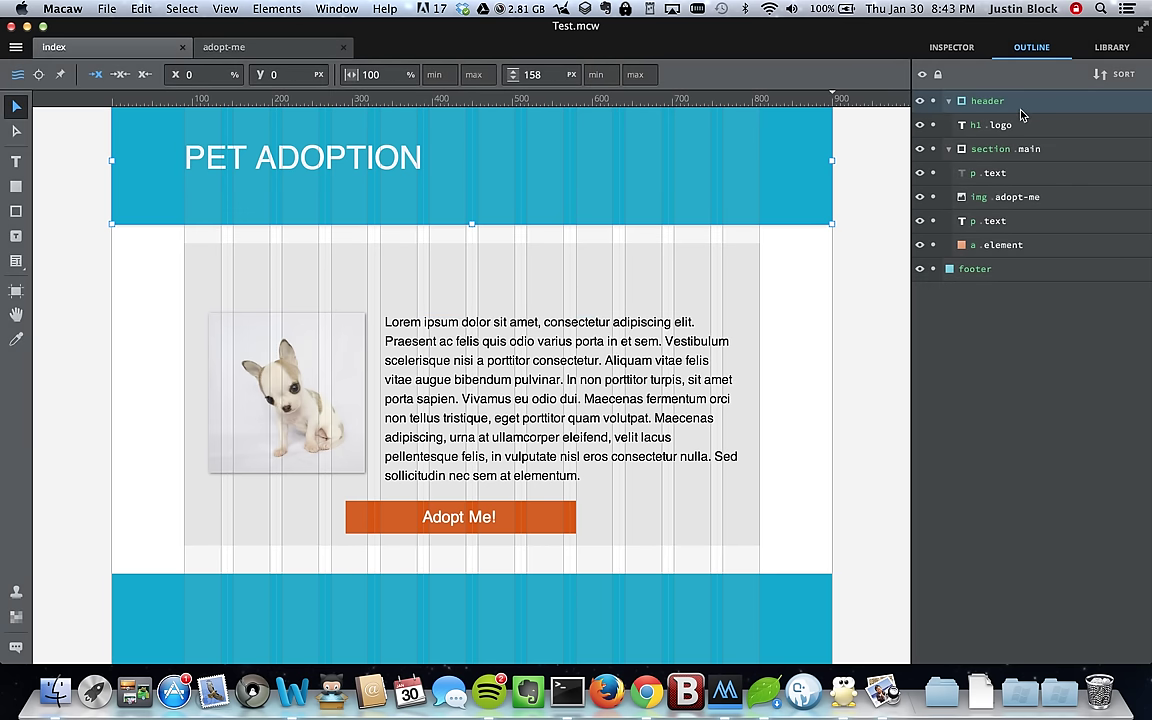
Step: Create a component named header2 from the index page's header and undo its creation
{"action": "right_click", "coordinate": [1020, 114]}
{"action": "left_click", "coordinate": [1022, 147]}
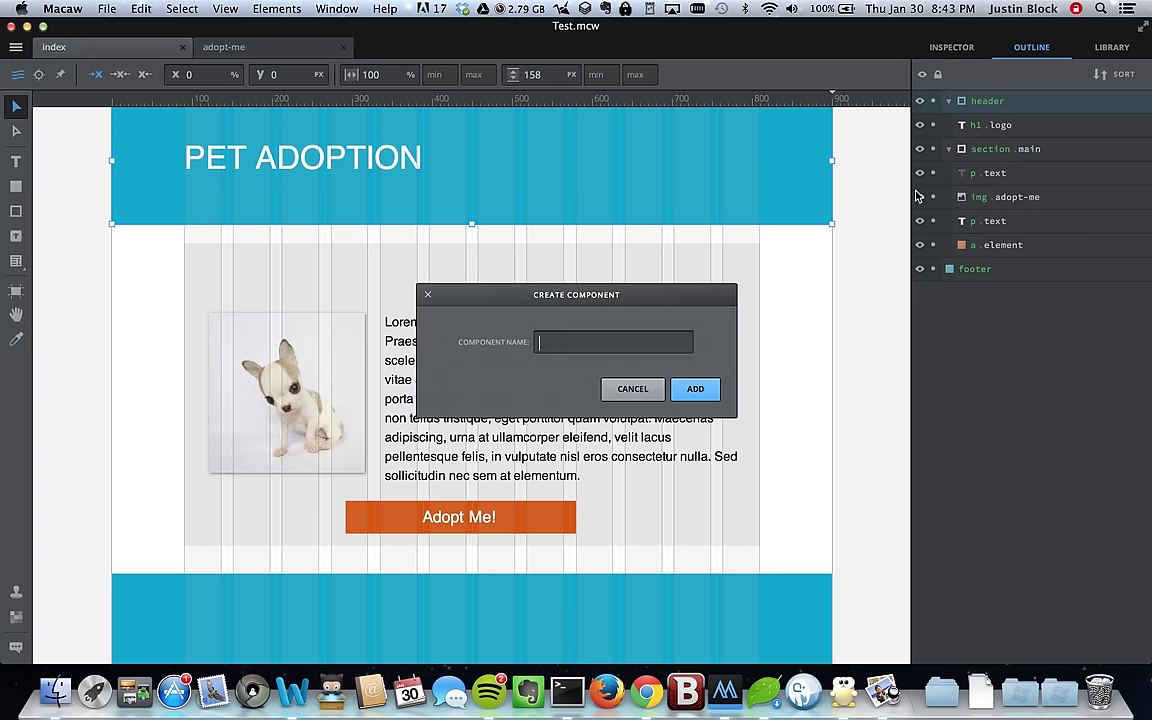
{"action": "type", "text": "header2"}
{"action": "left_click", "coordinate": [698, 391]}
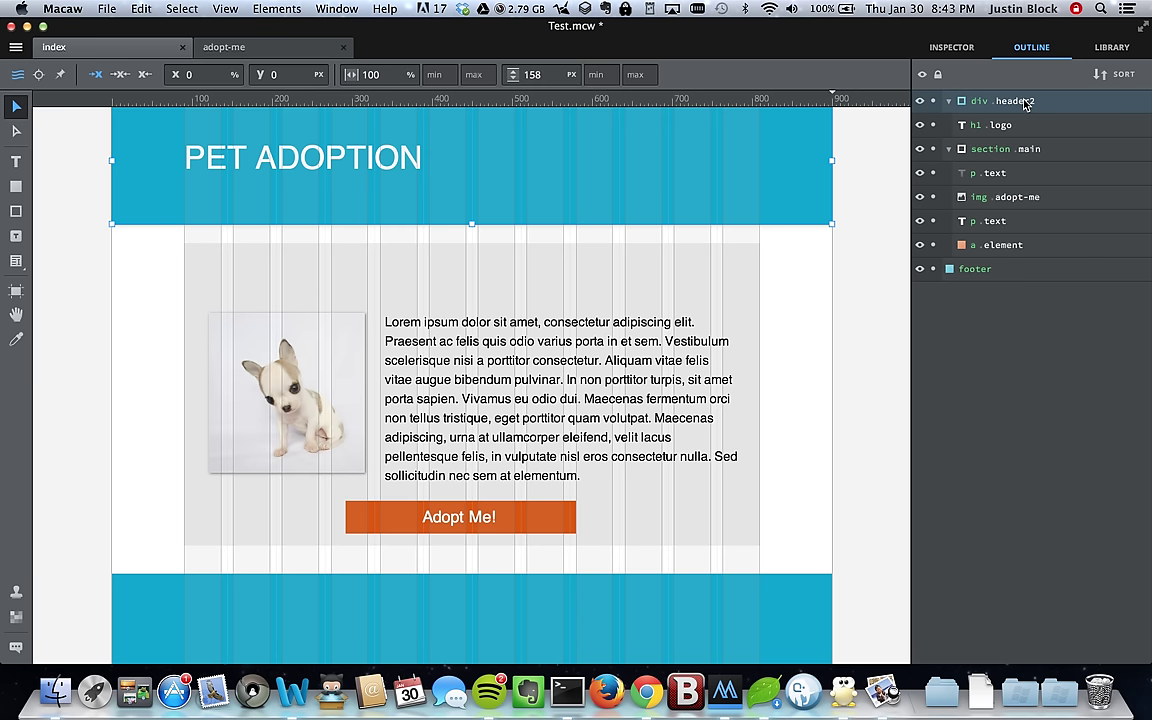
{"action": "key", "text": "super+z"}
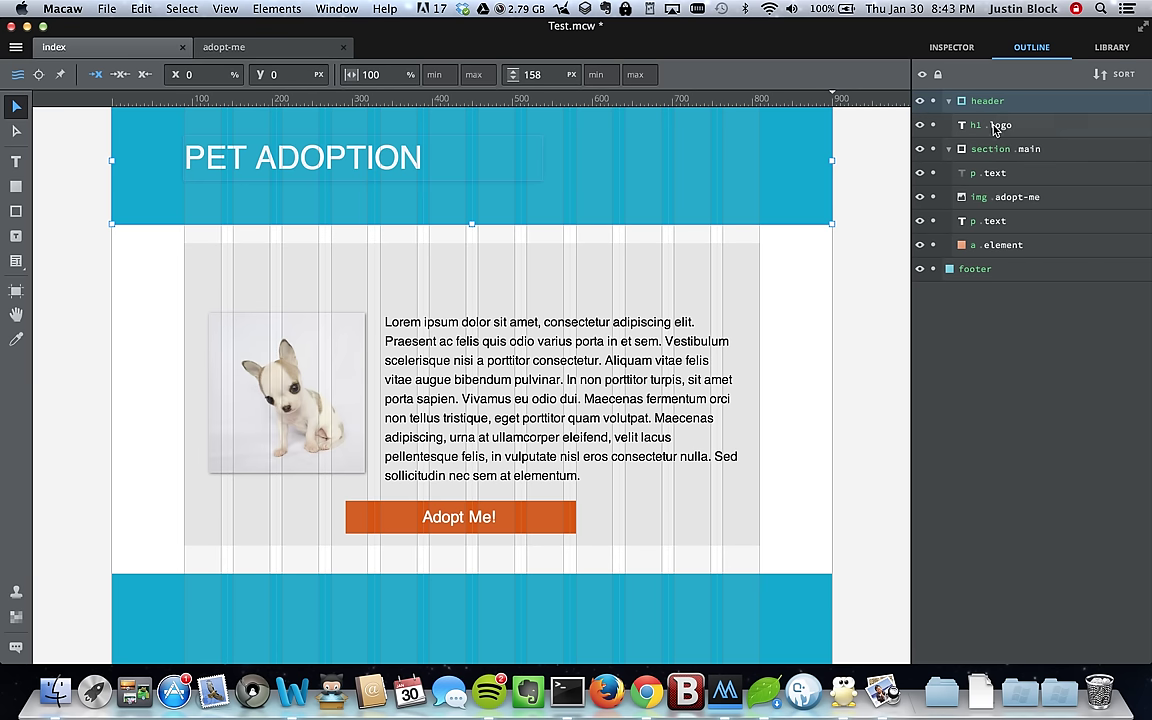
Step: Create a component named header from the index page's header element
{"action": "right_click", "coordinate": [1007, 110]}
{"action": "left_click", "coordinate": [985, 142]}
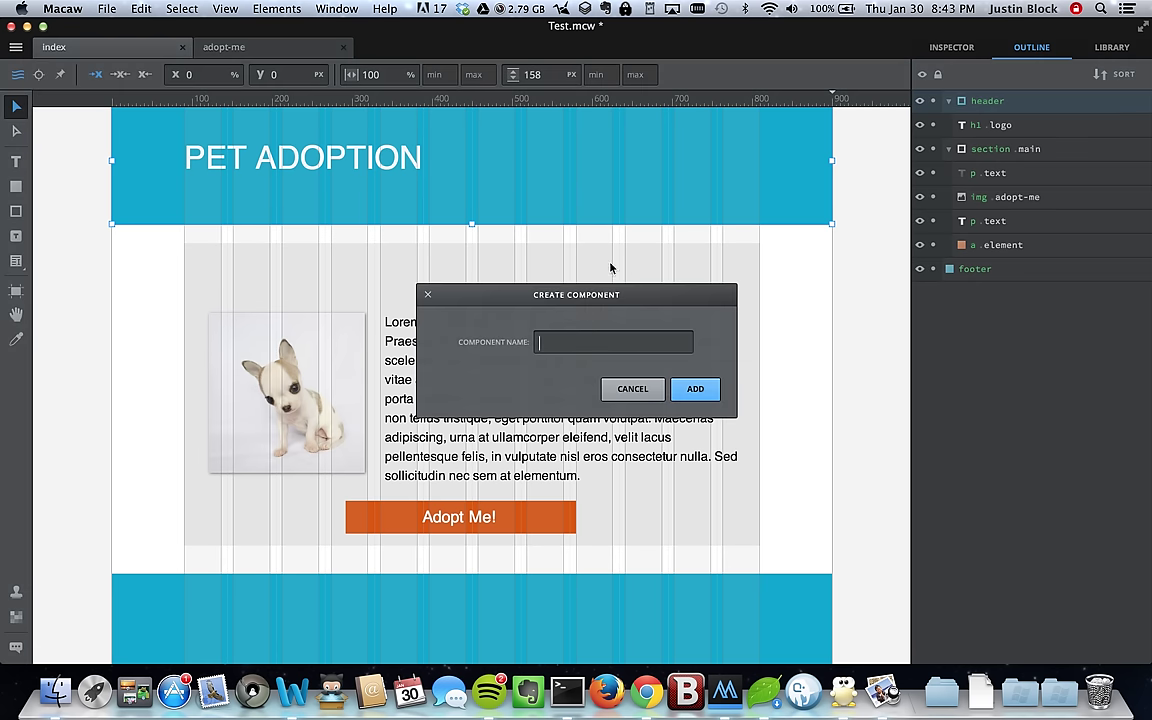
{"action": "type", "text": "header"}
{"action": "left_click", "coordinate": [694, 389]}
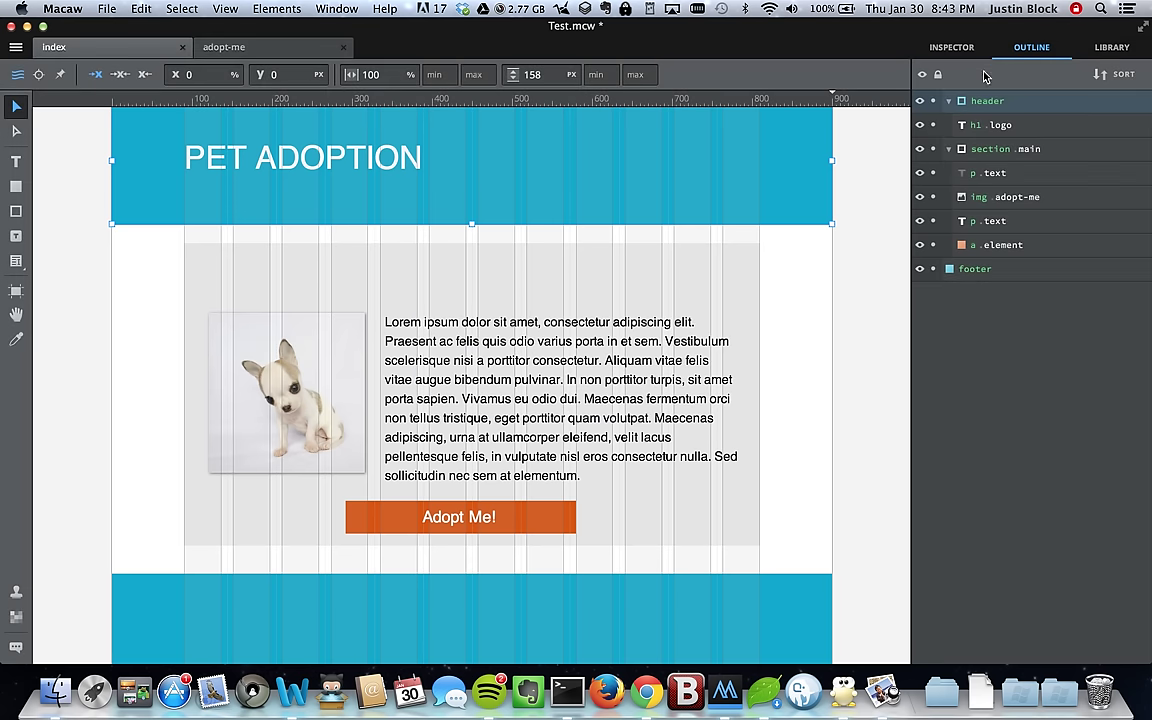
Step: Preview the header component and the project image ID-100124280.jpg in the library
{"action": "left_click", "coordinate": [1111, 47]}
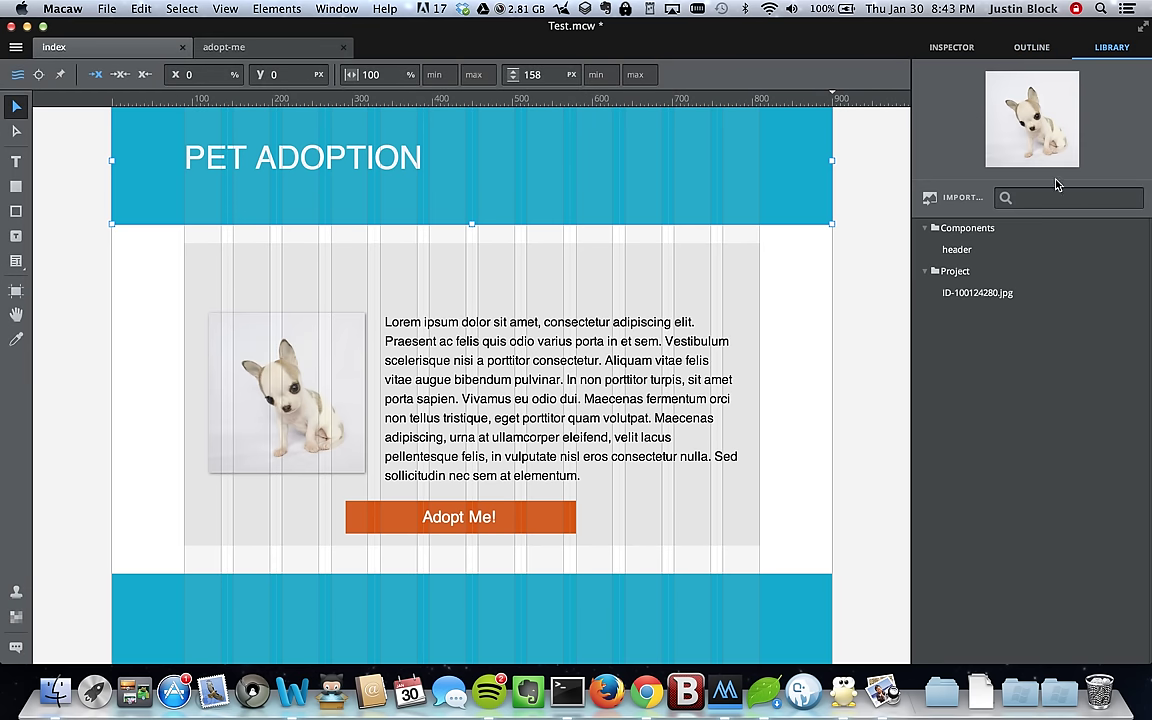
{"action": "left_click", "coordinate": [976, 292]}
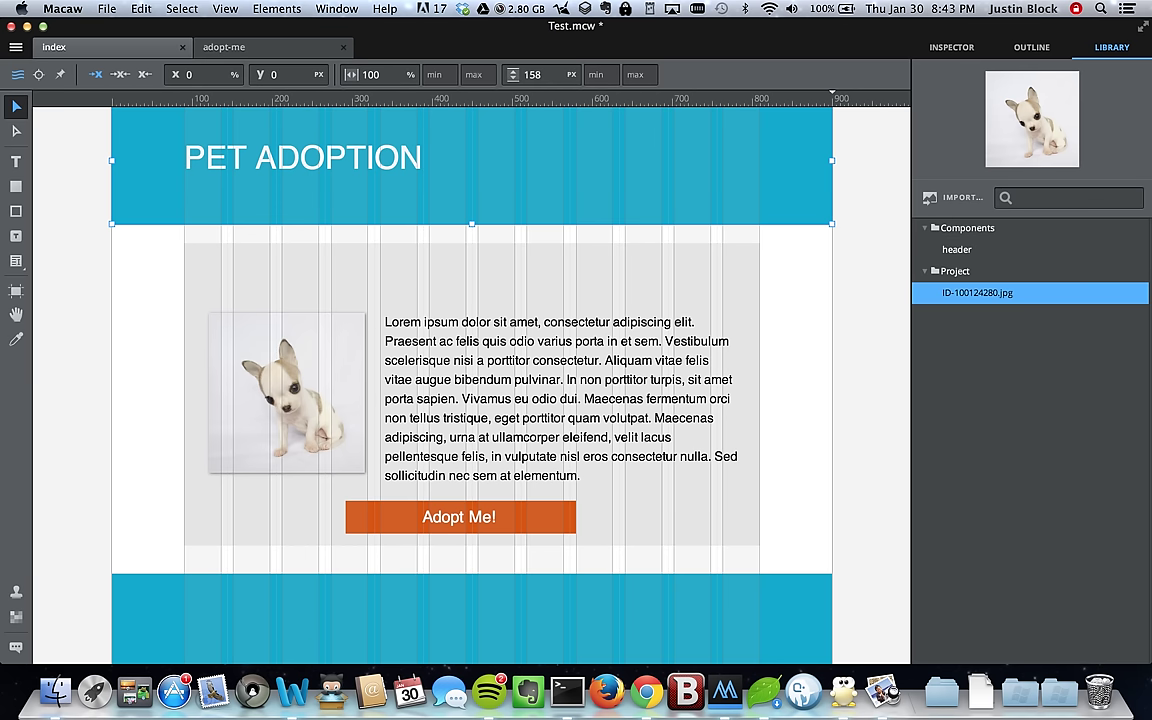
{"action": "left_click", "coordinate": [950, 251]}
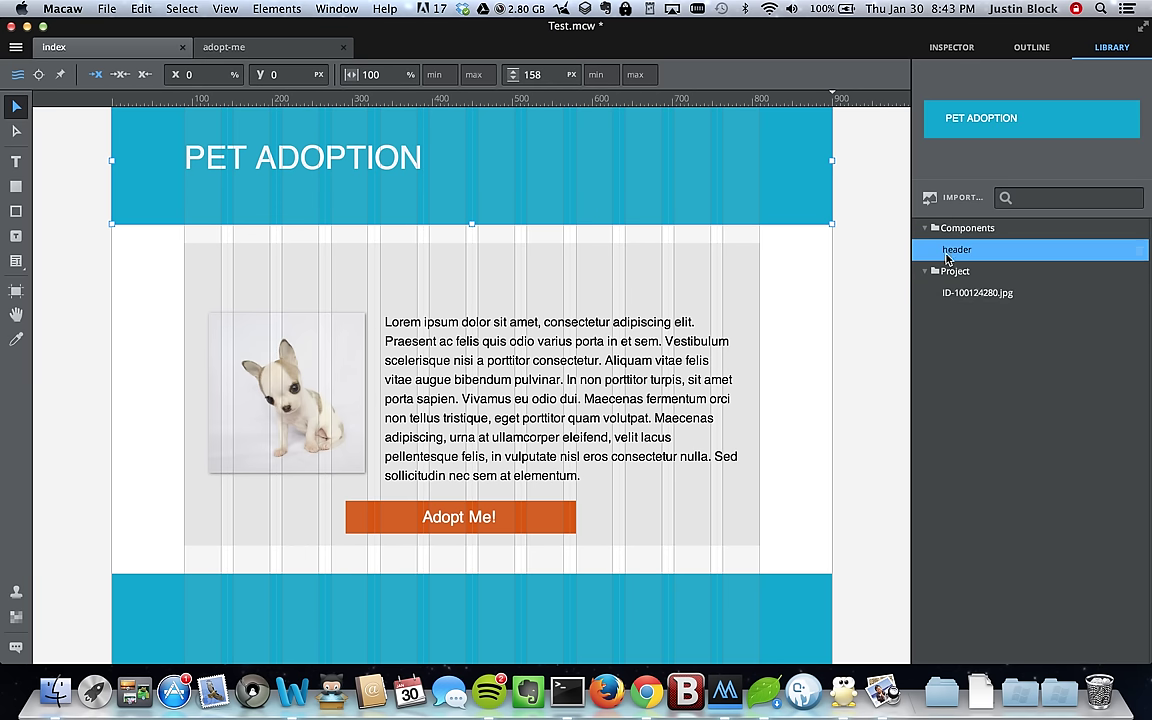
{"action": "left_click", "coordinate": [985, 294]}
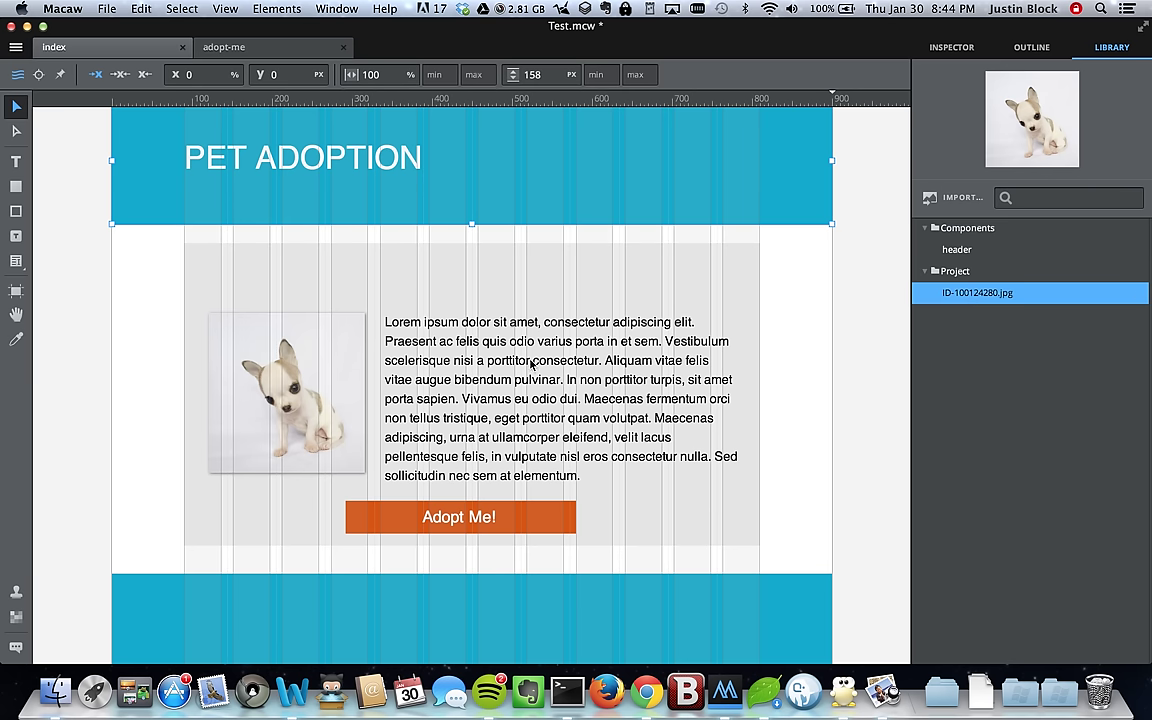
{"action": "left_click", "coordinate": [941, 253]}
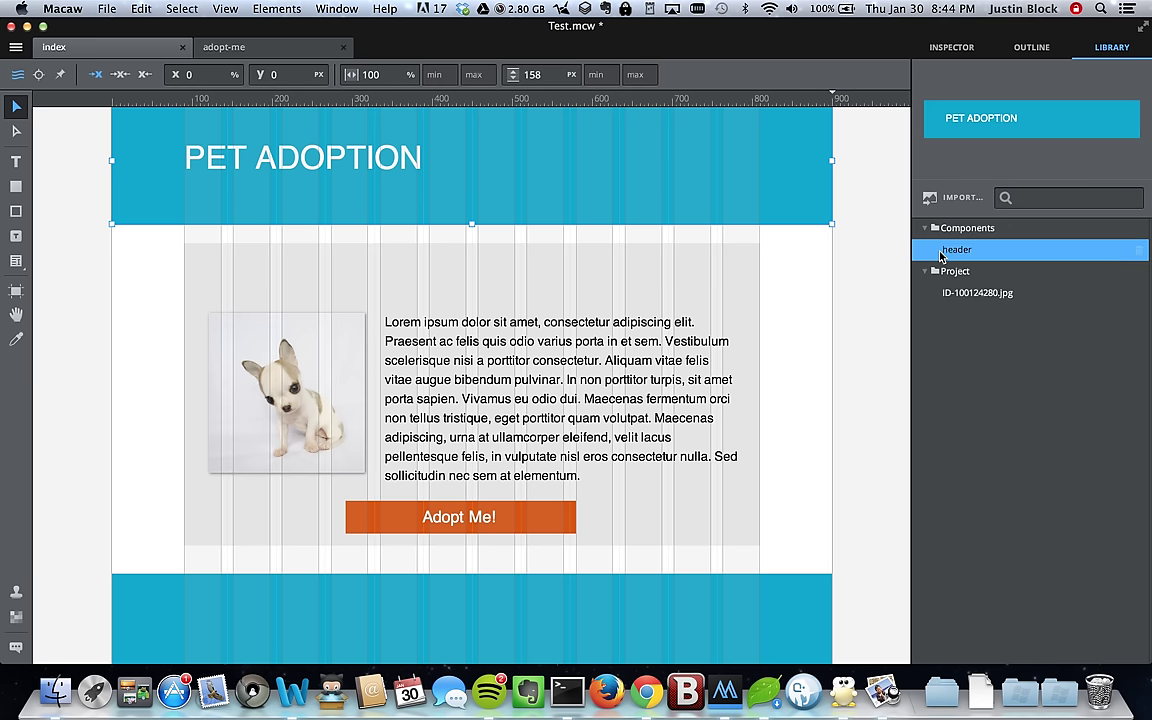
Step: Create a new page named o
{"action": "left_click", "coordinate": [16, 47]}
{"action": "left_click", "coordinate": [184, 74]}
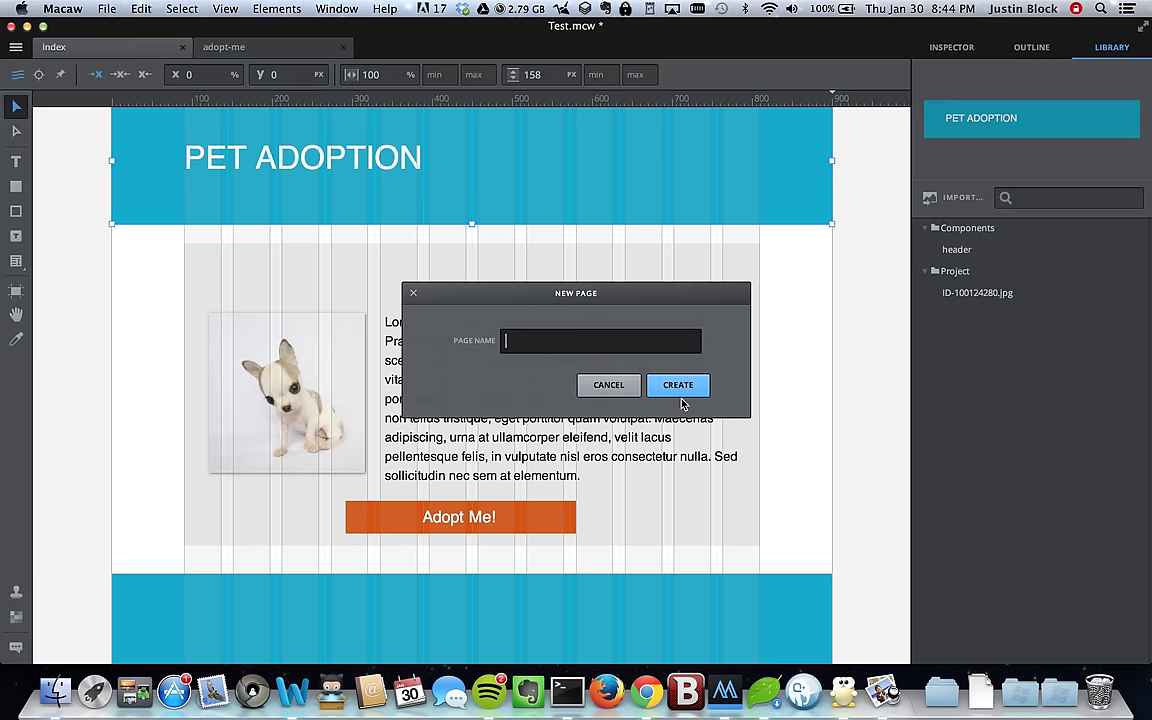
{"action": "type", "text": "te"}
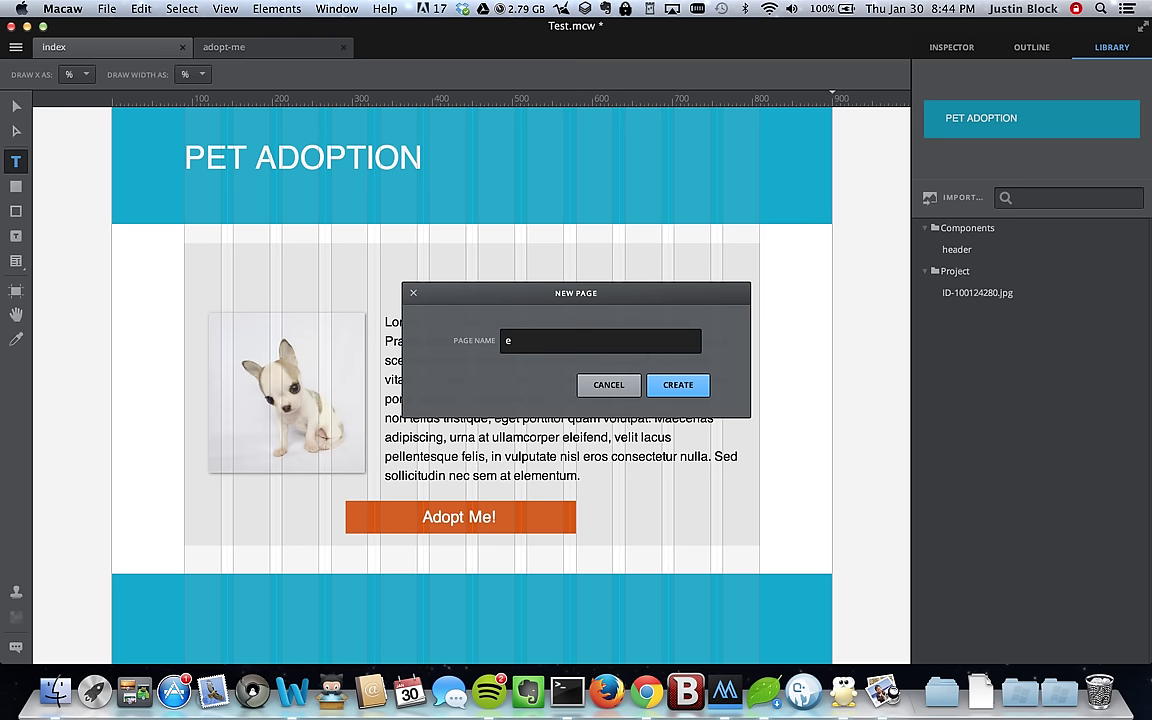
{"action": "double_click", "coordinate": [619, 335]}
{"action": "type", "text": "o"}
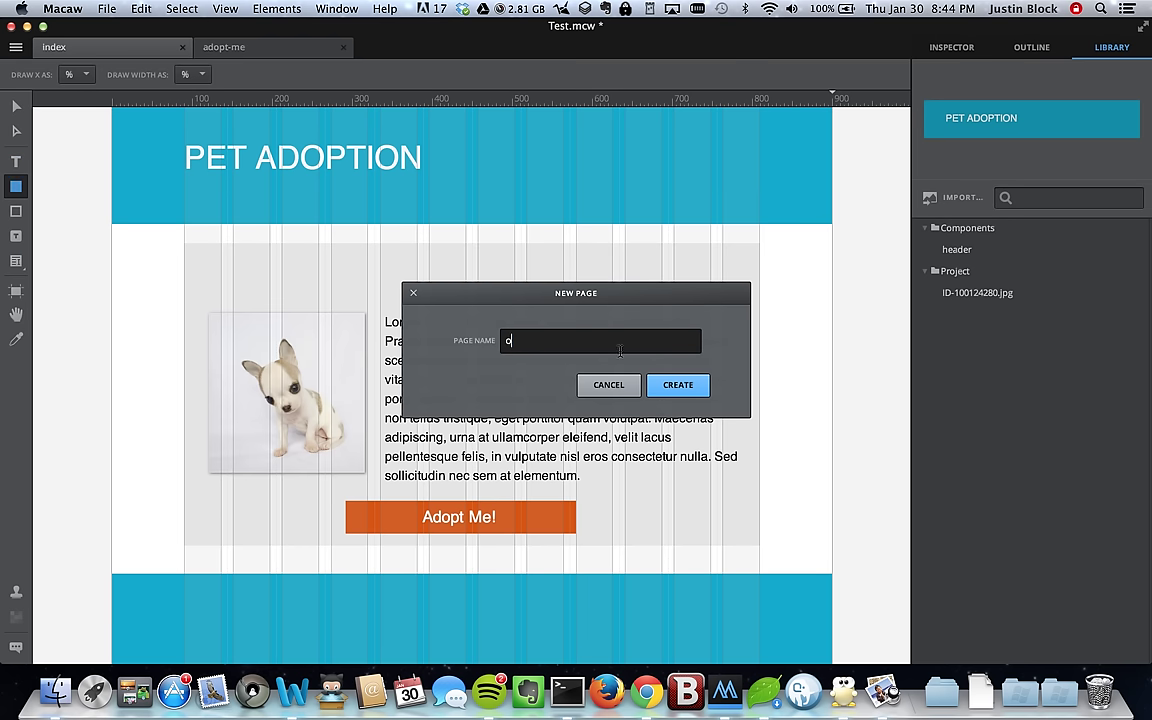
{"action": "double_click", "coordinate": [651, 351]}
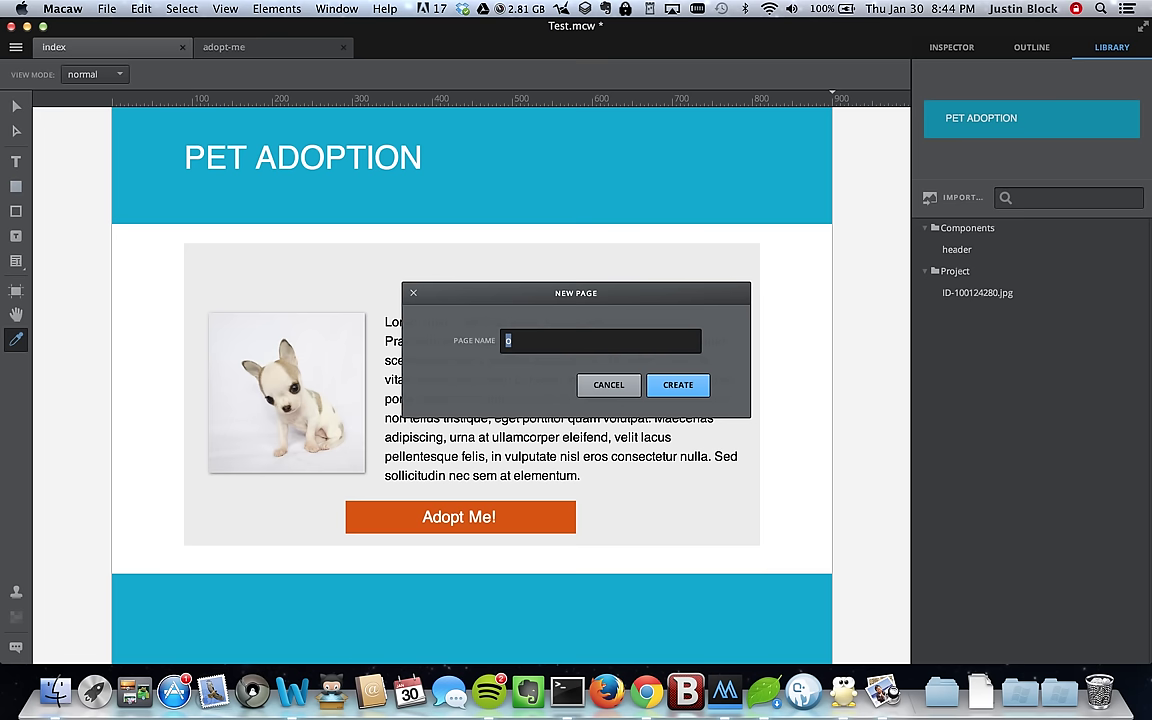
{"action": "left_click", "coordinate": [703, 391]}
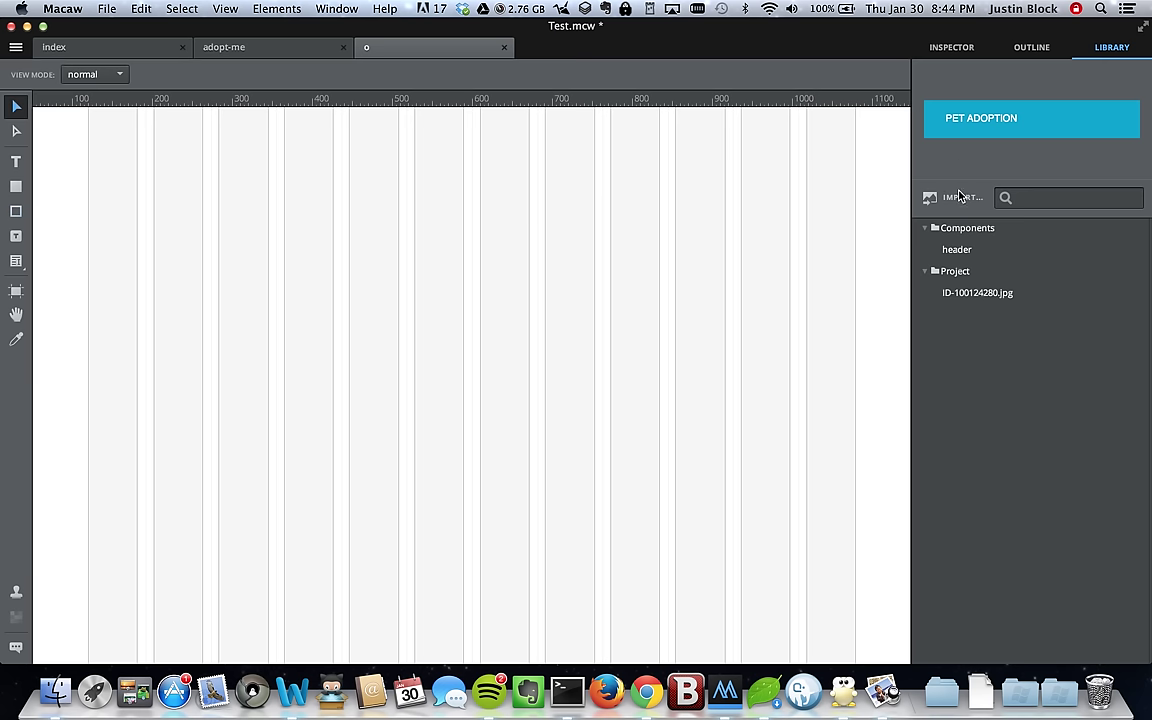
Step: Place the header component on page o and set its Y position to 0 px
{"action": "left_click_drag", "start_coordinate": [995, 250], "coordinate": [480, 172]}
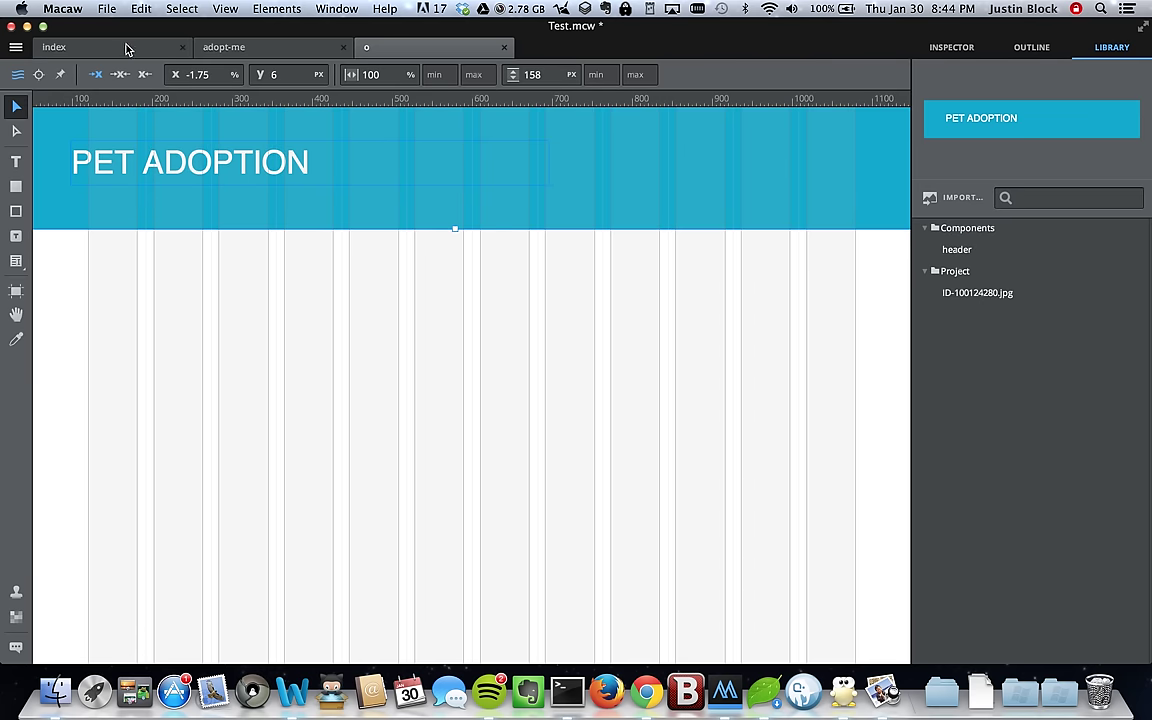
{"action": "left_click", "coordinate": [210, 75]}
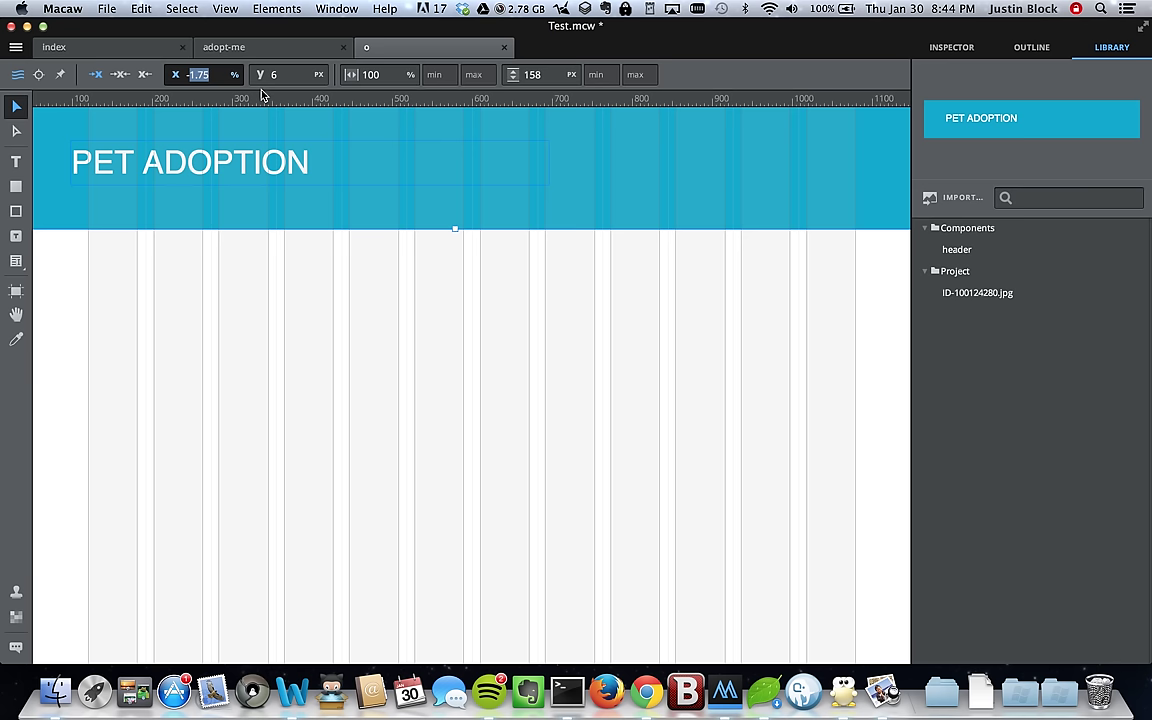
{"action": "left_click", "coordinate": [248, 75]}
{"action": "type", "text": "0"}
{"action": "key", "text": "Return"}
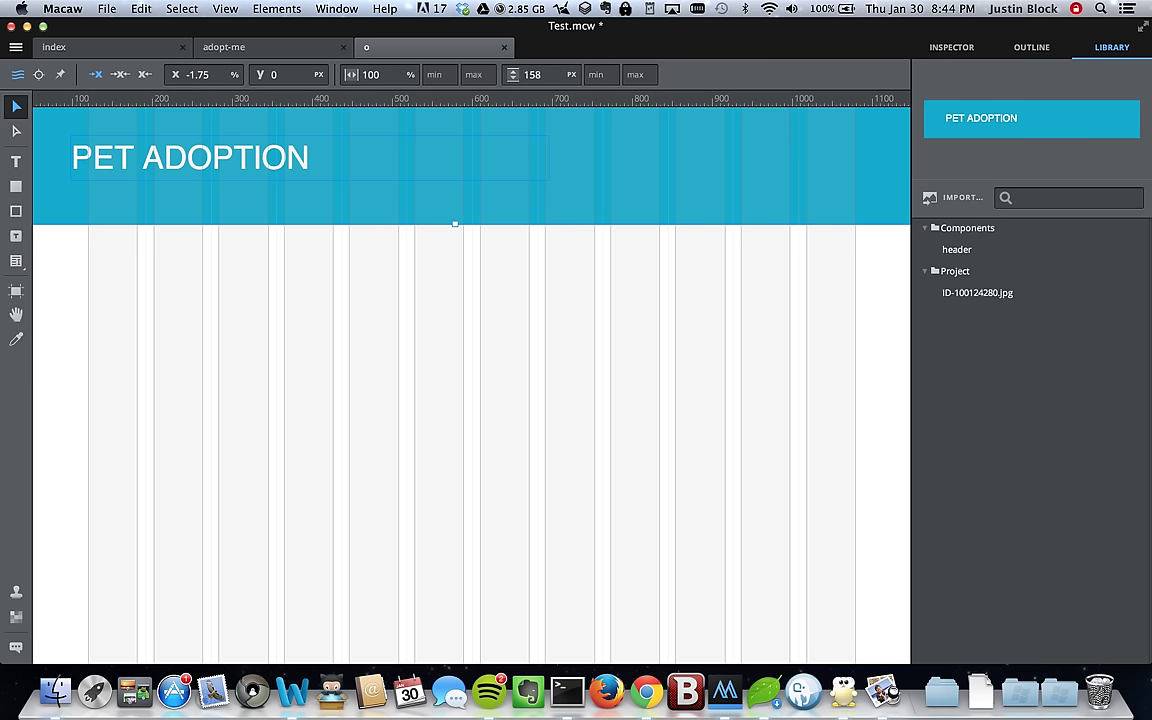
Step: Compare the index page's header element with the header component in the library
{"action": "left_click", "coordinate": [91, 50]}
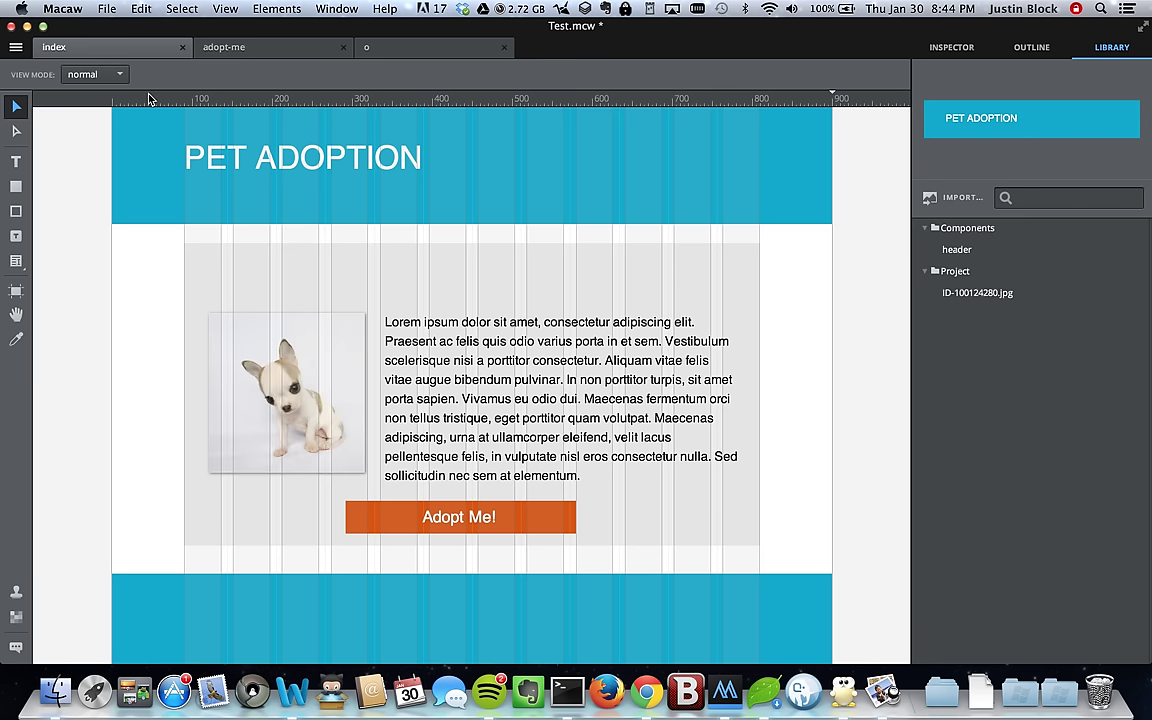
{"action": "left_click", "coordinate": [145, 145]}
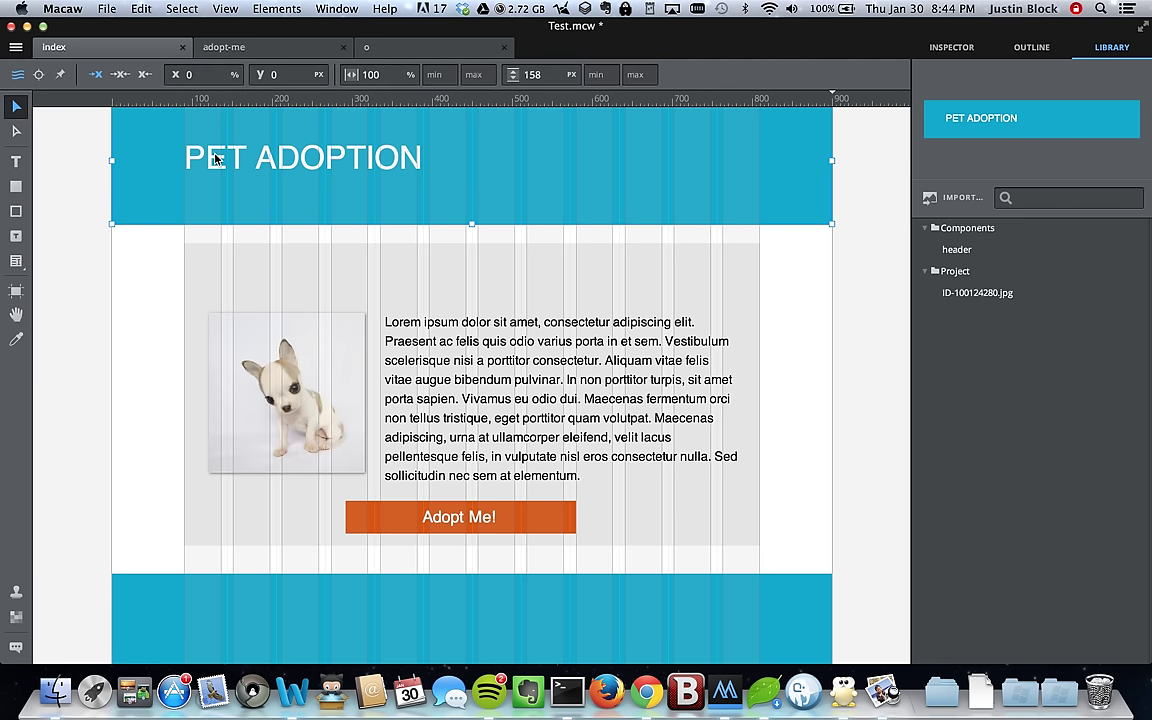
{"action": "left_click", "coordinate": [998, 250]}
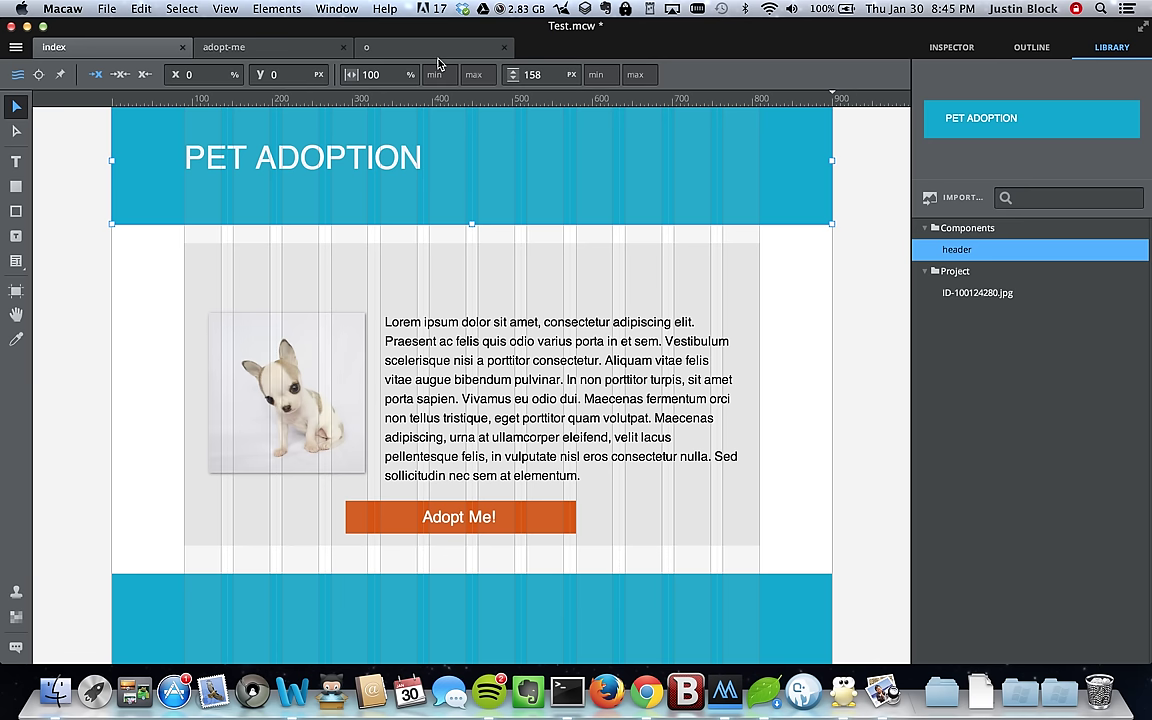
Step: Close page o and discard its unsaved changes
{"action": "left_click", "coordinate": [385, 50]}
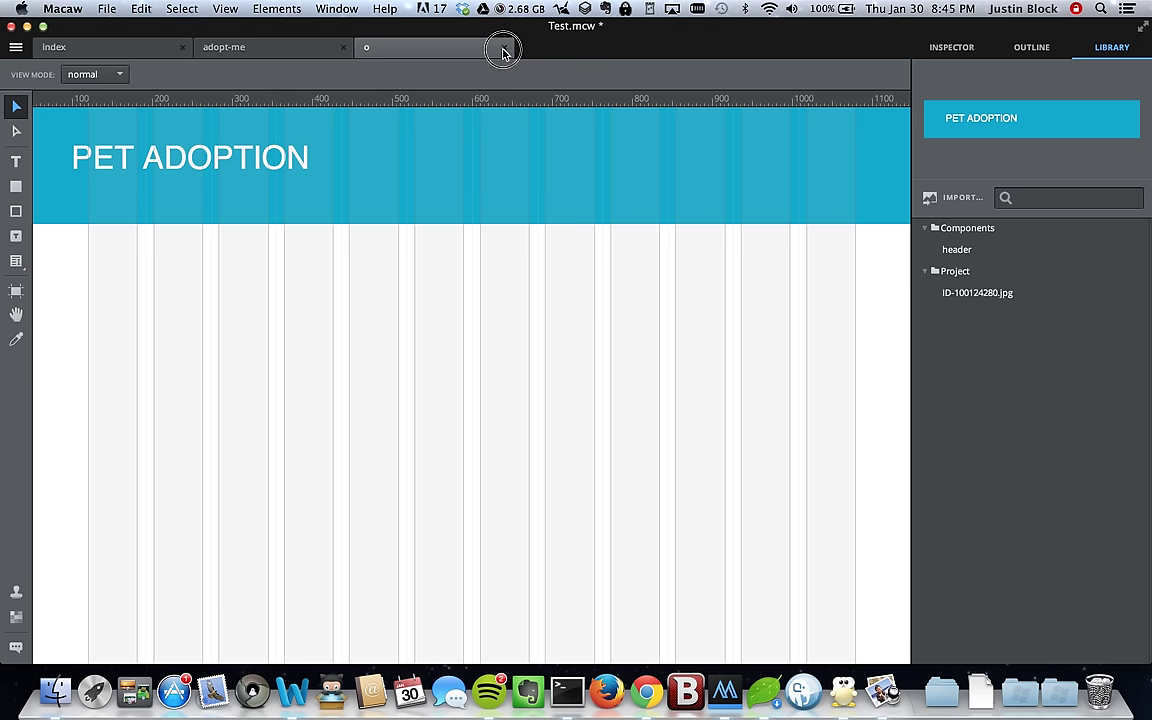
{"action": "left_click", "coordinate": [504, 48]}
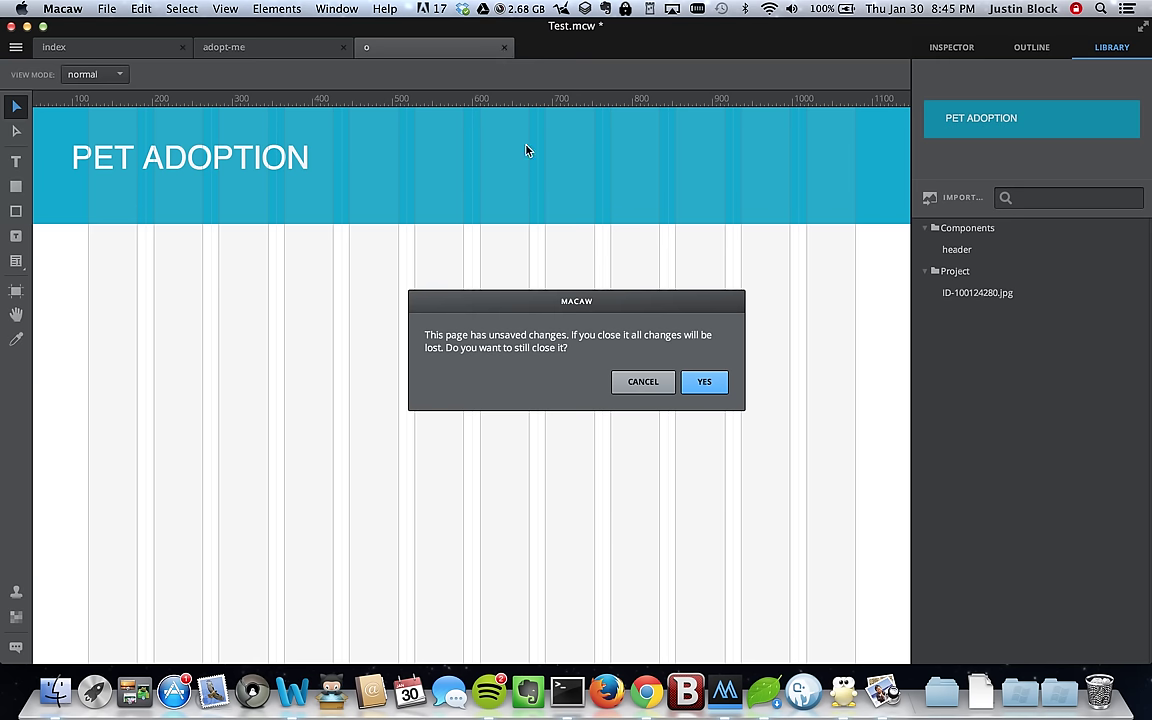
{"action": "left_click", "coordinate": [703, 385]}
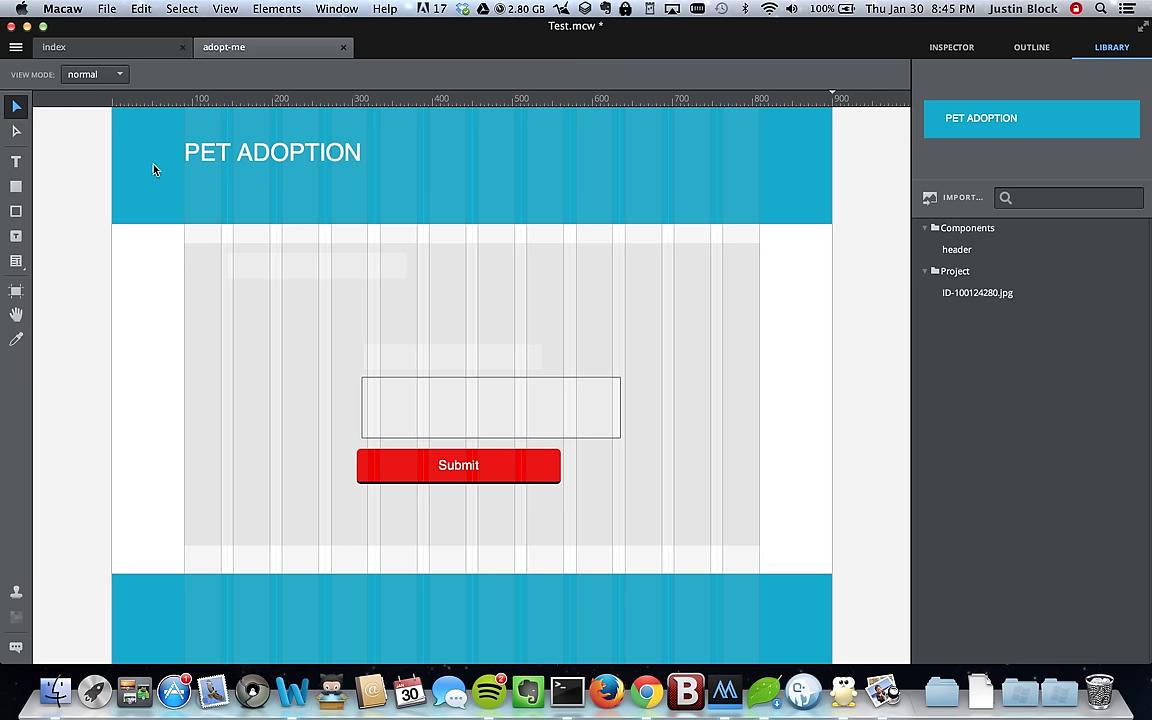
Step: Save the document from the index page, preview the page and close the preview
{"action": "left_click", "coordinate": [88, 46]}
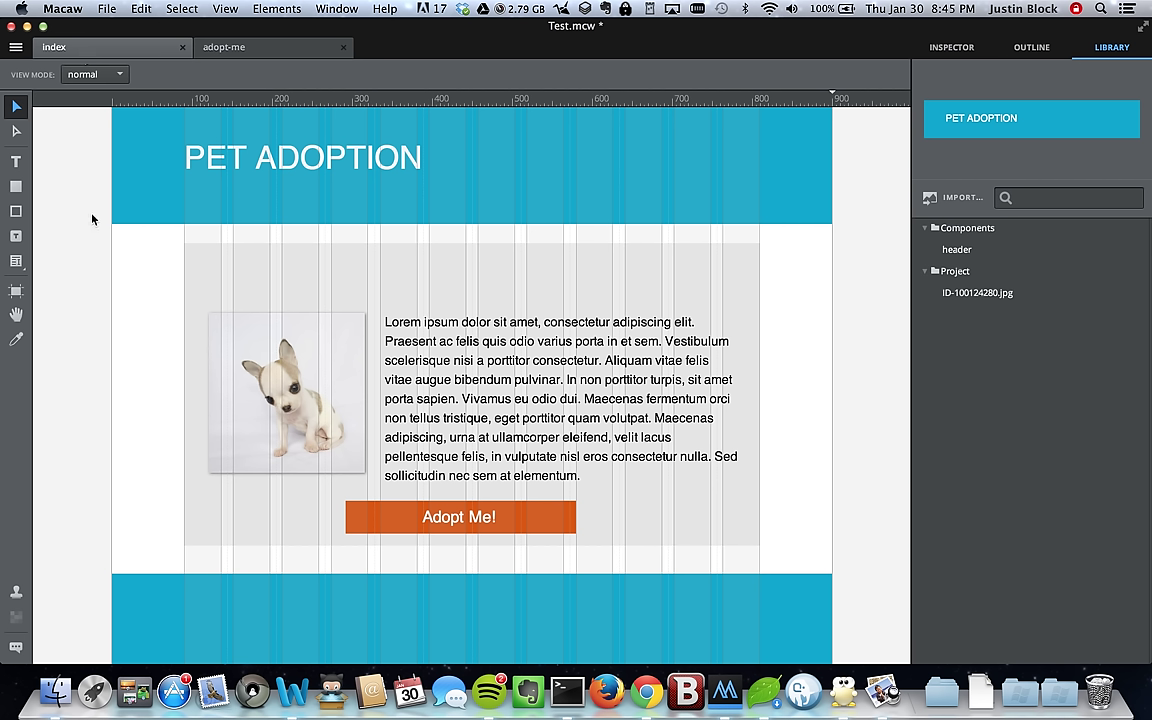
{"action": "key", "text": "super+s"}
{"action": "key", "text": "super+r"}
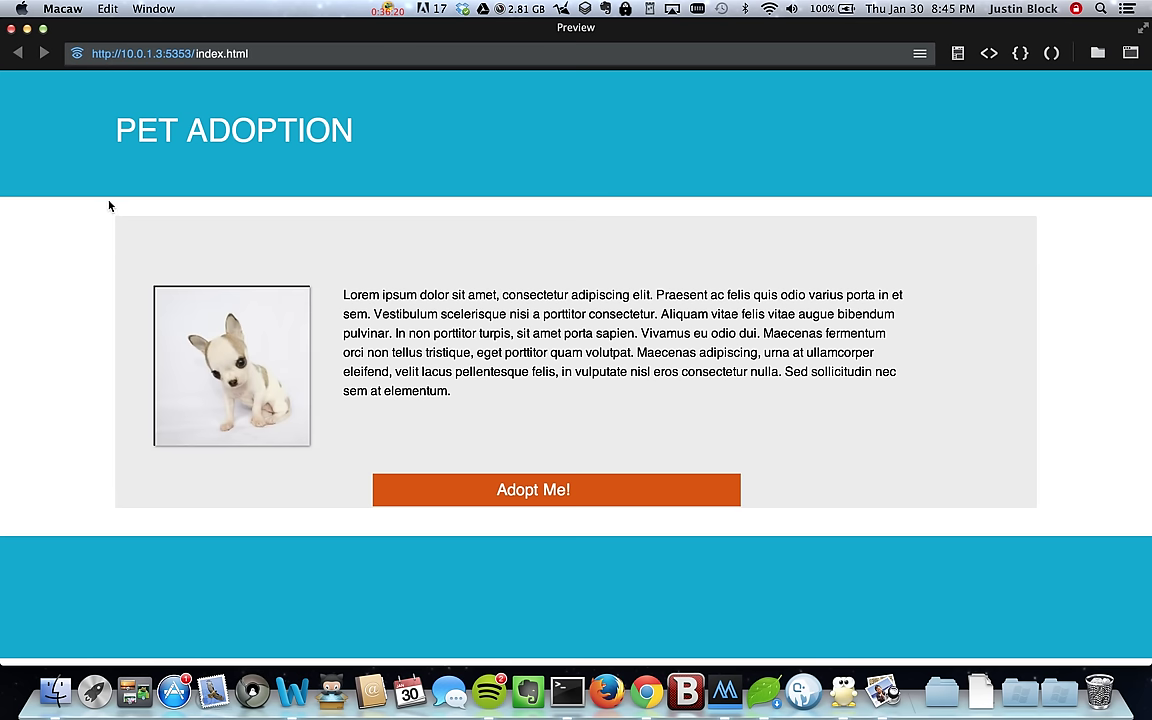
{"action": "left_click", "coordinate": [459, 497]}
{"action": "left_click", "coordinate": [12, 29]}
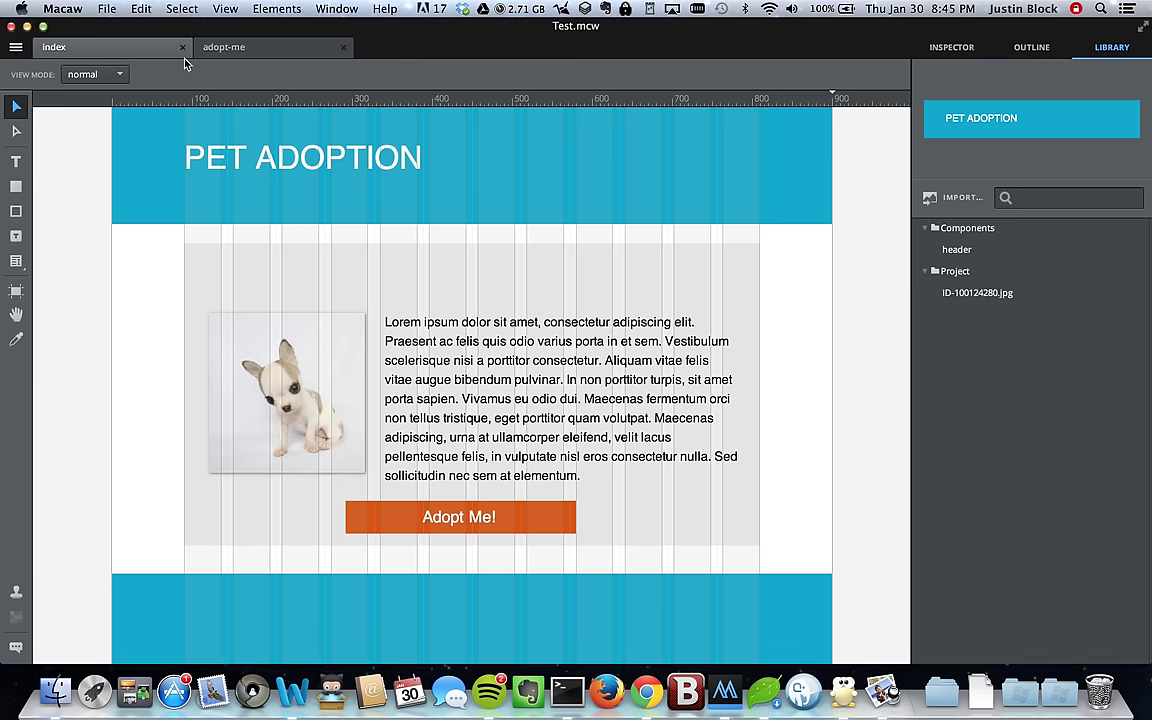
Step: Preview the index page again and follow the link on its Adopt Me! button
{"action": "left_click", "coordinate": [424, 528]}
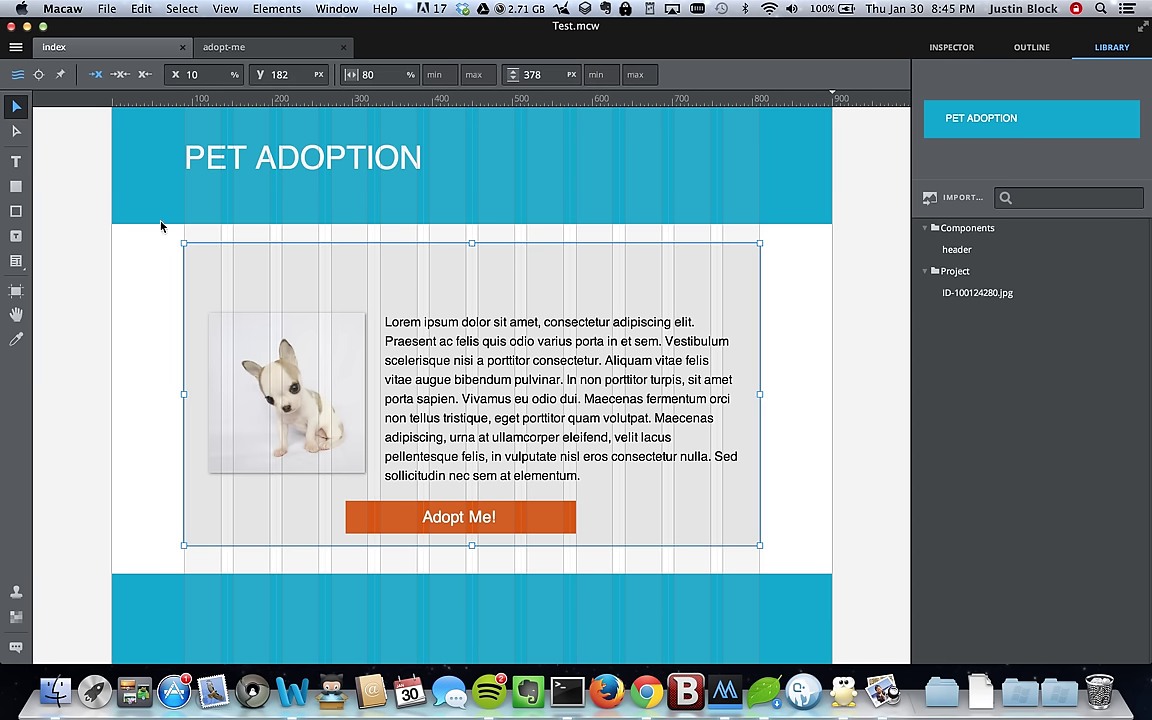
{"action": "left_click", "coordinate": [87, 392]}
{"action": "key", "text": "super+p"}
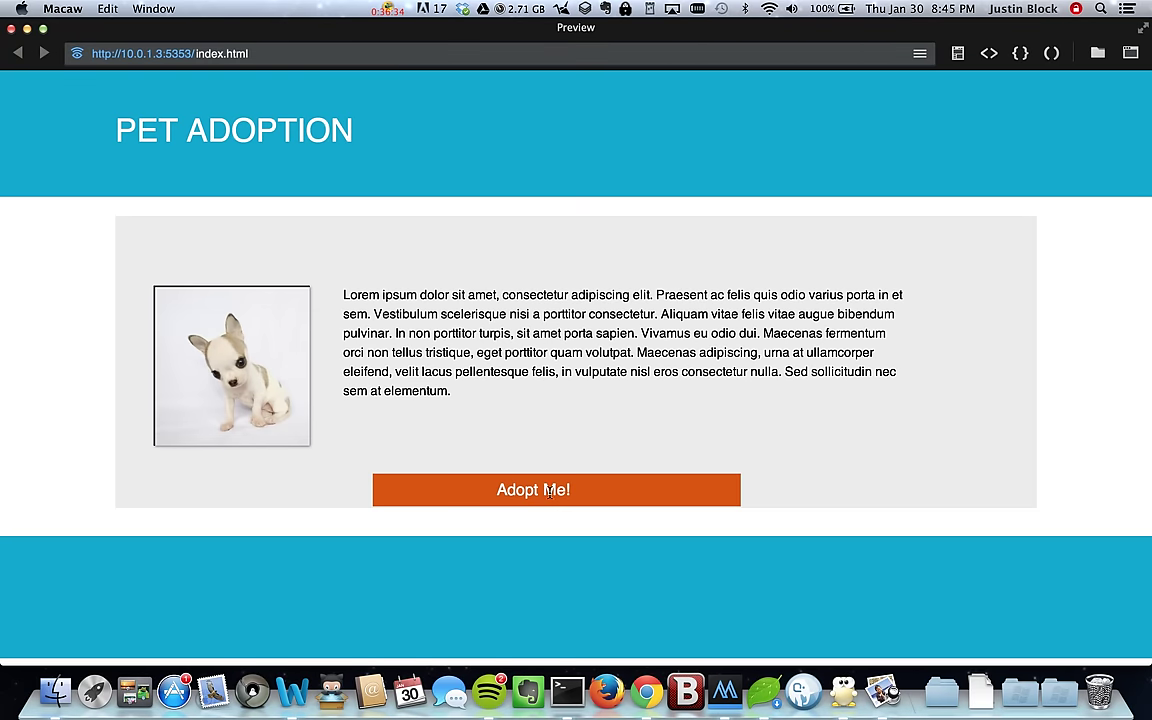
{"action": "left_click", "coordinate": [640, 490]}
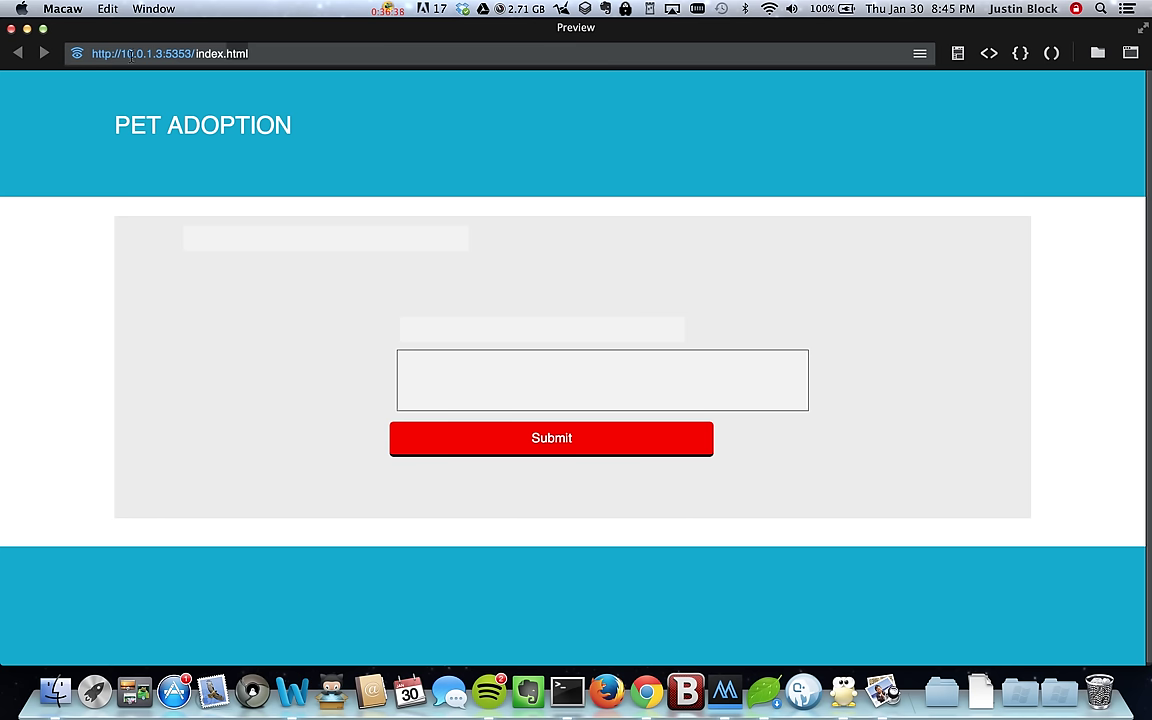
Step: Switch the preview to the adopt-me page and back to the index page
{"action": "left_click", "coordinate": [922, 56]}
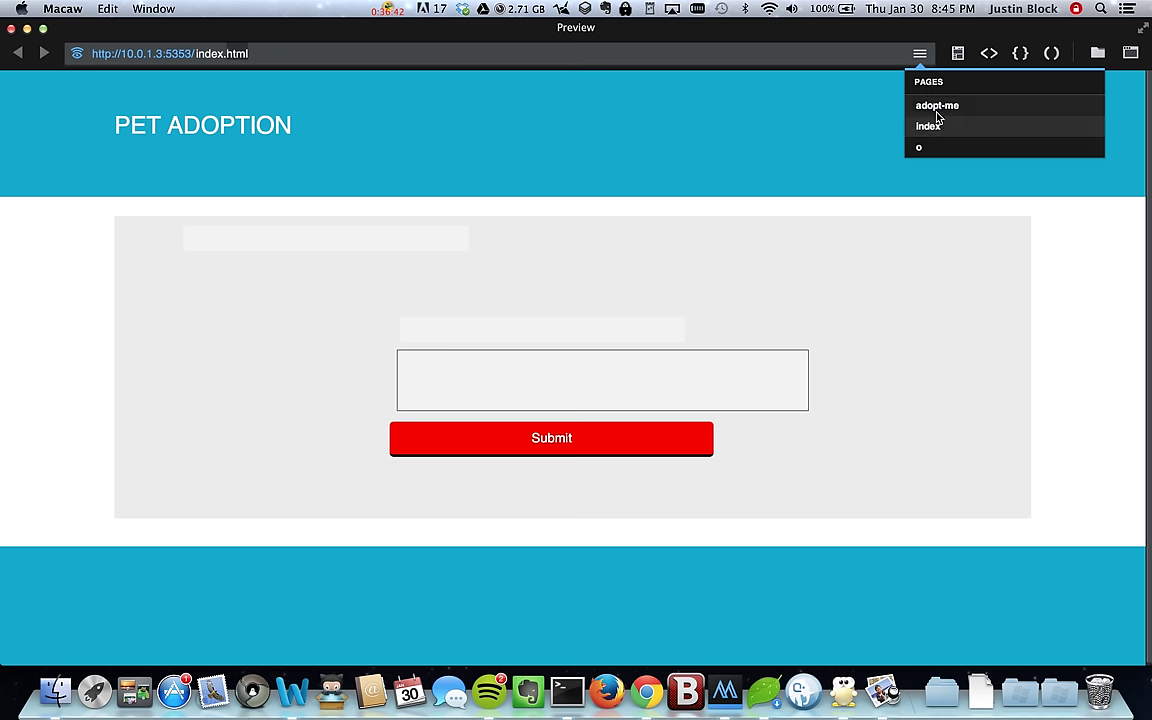
{"action": "left_click", "coordinate": [937, 110]}
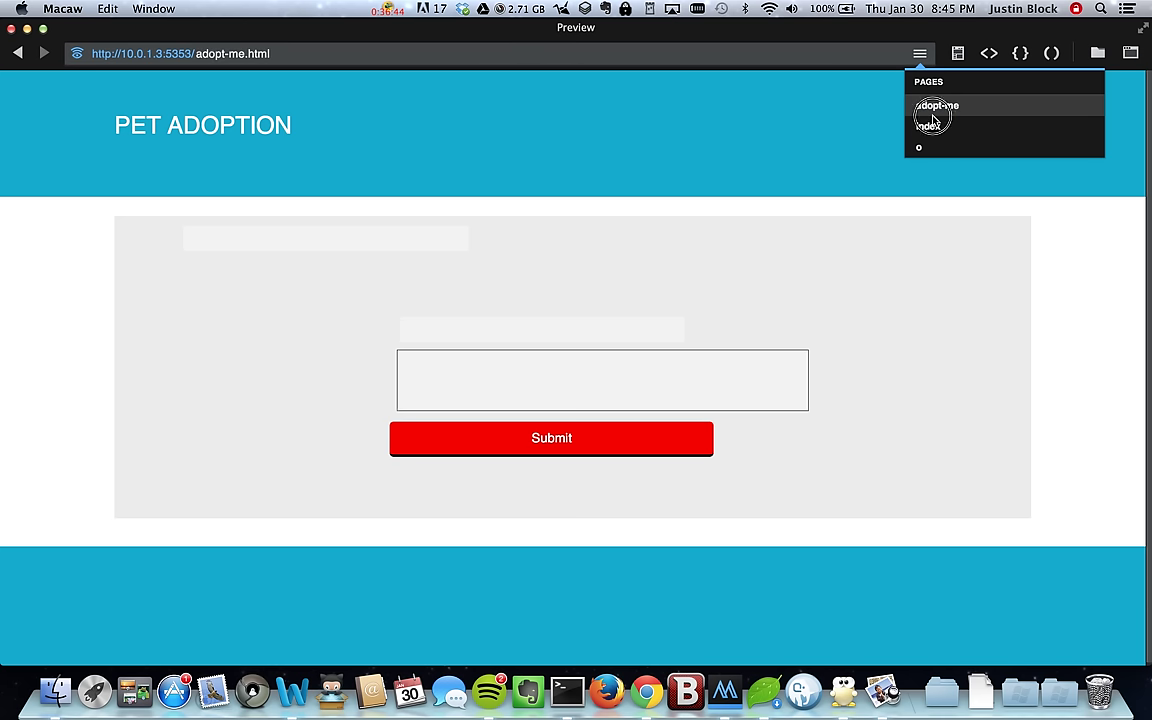
{"action": "left_click", "coordinate": [930, 127]}
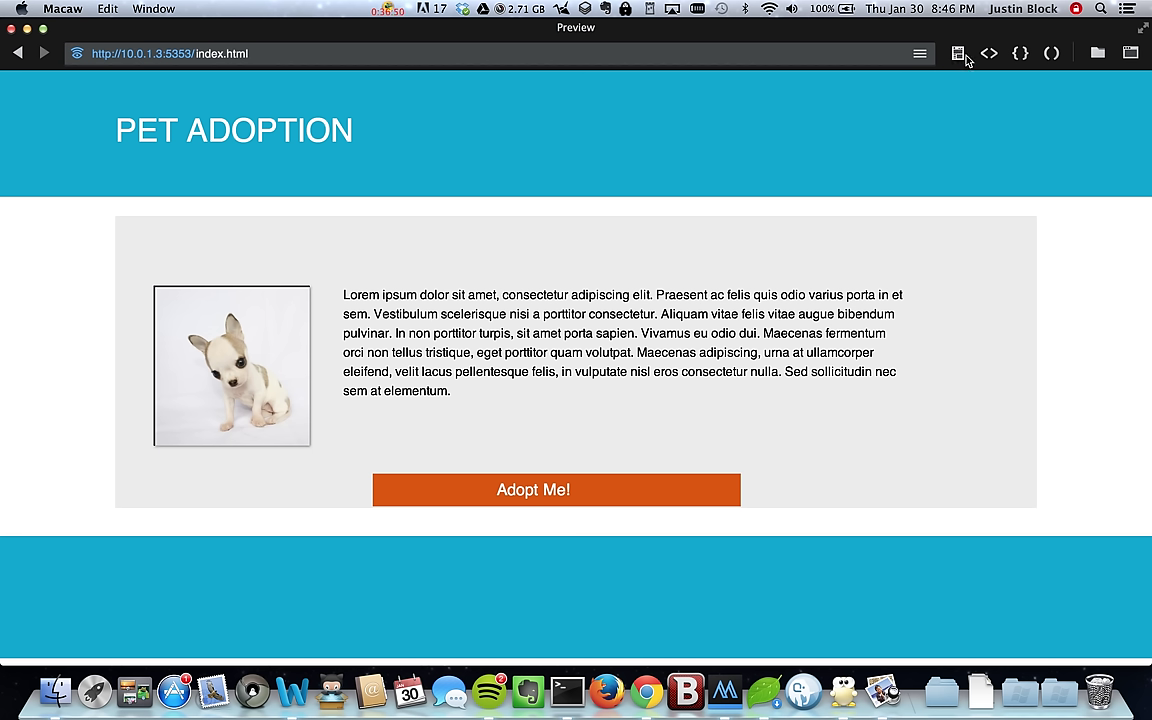
Step: Examine the index page's generated HTML, CSS and JavaScript source, and close the preview
{"action": "left_click", "coordinate": [988, 54]}
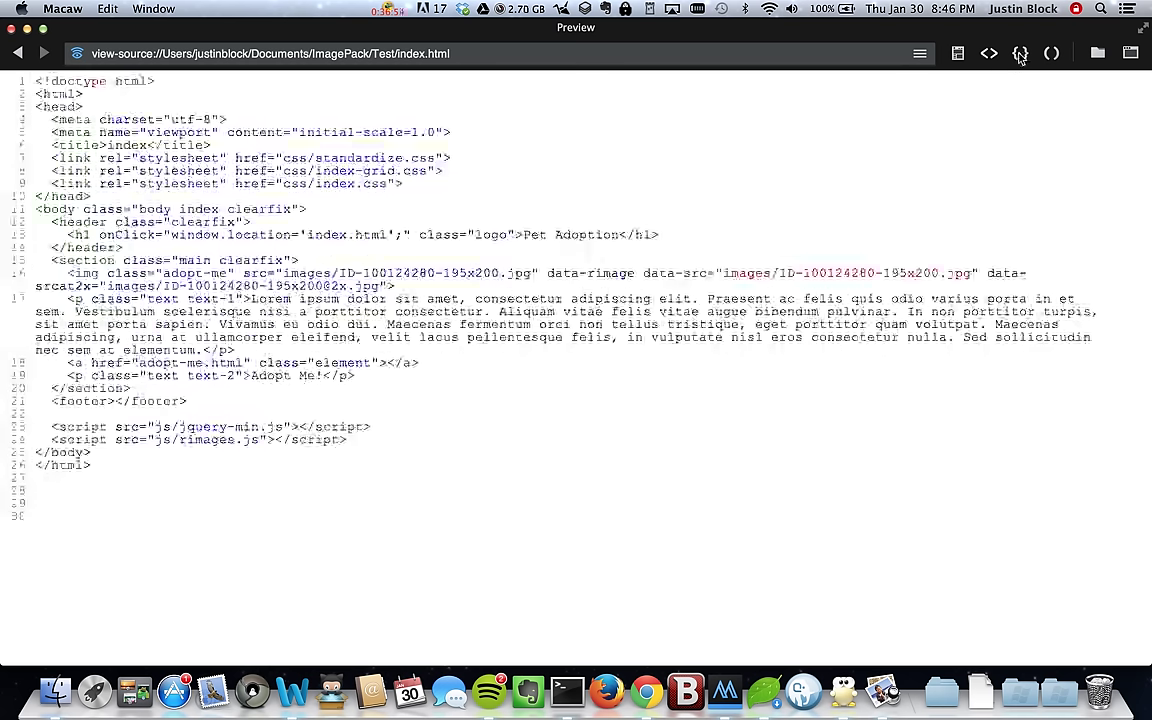
{"action": "left_click", "coordinate": [1020, 54]}
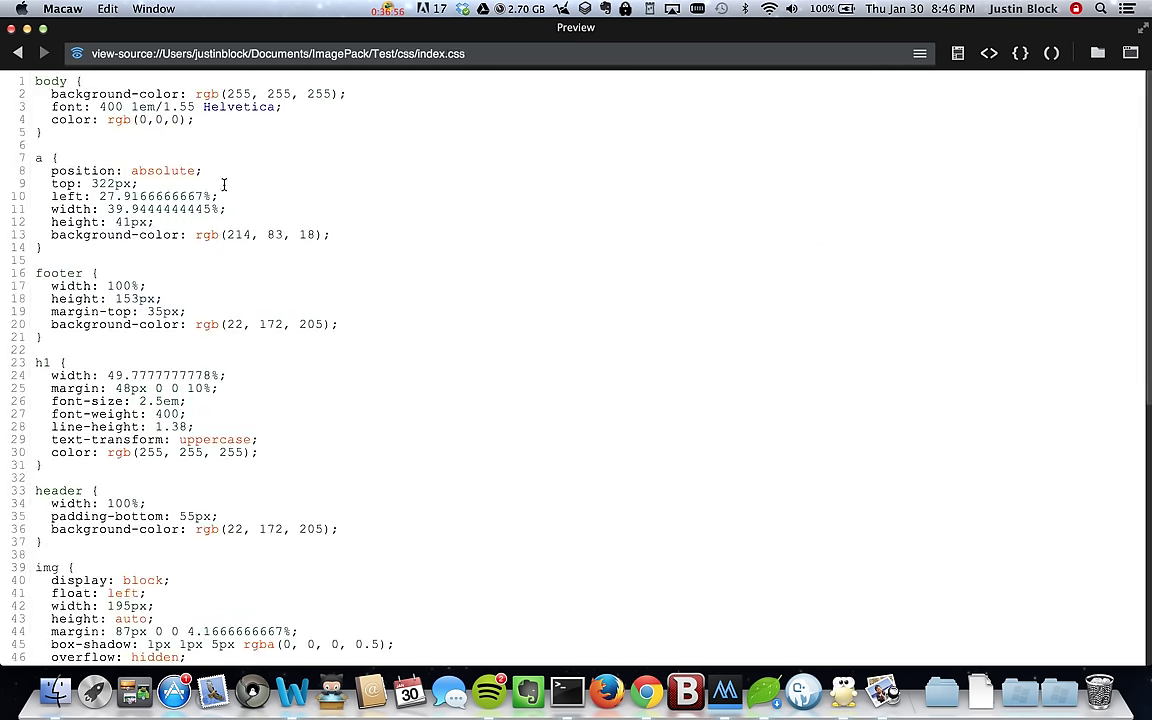
{"action": "scroll", "coordinate": [224, 180], "scroll_direction": "down", "scroll_amount": 10}
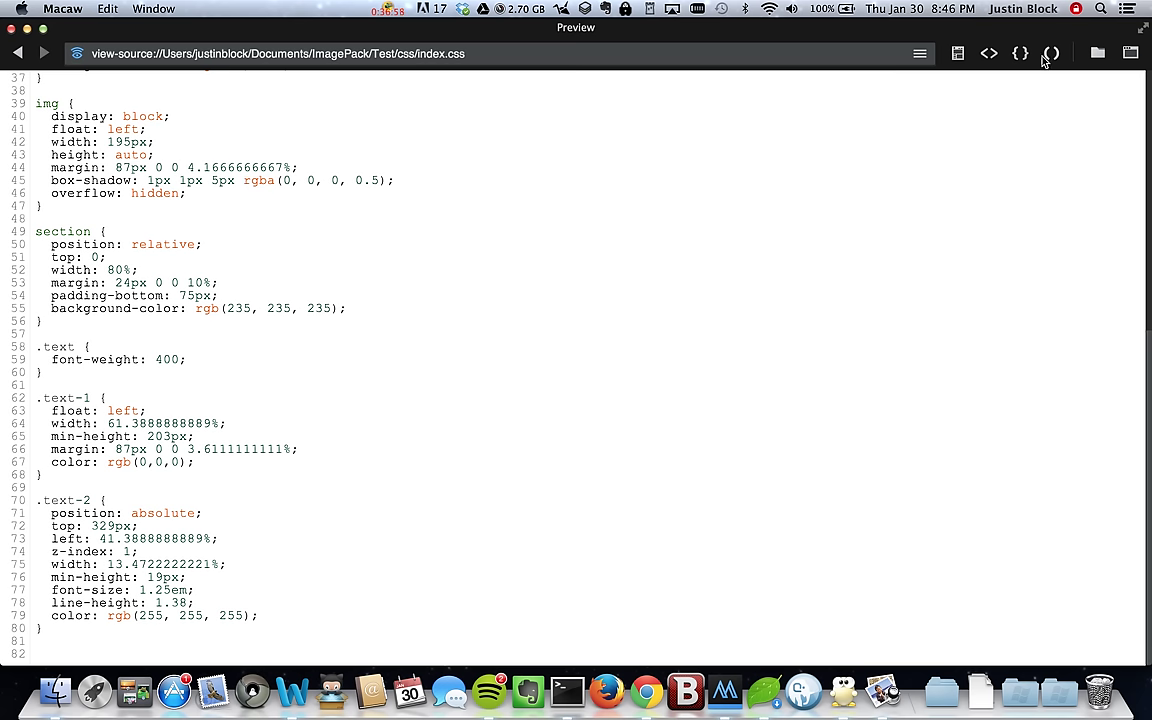
{"action": "left_click", "coordinate": [1050, 54]}
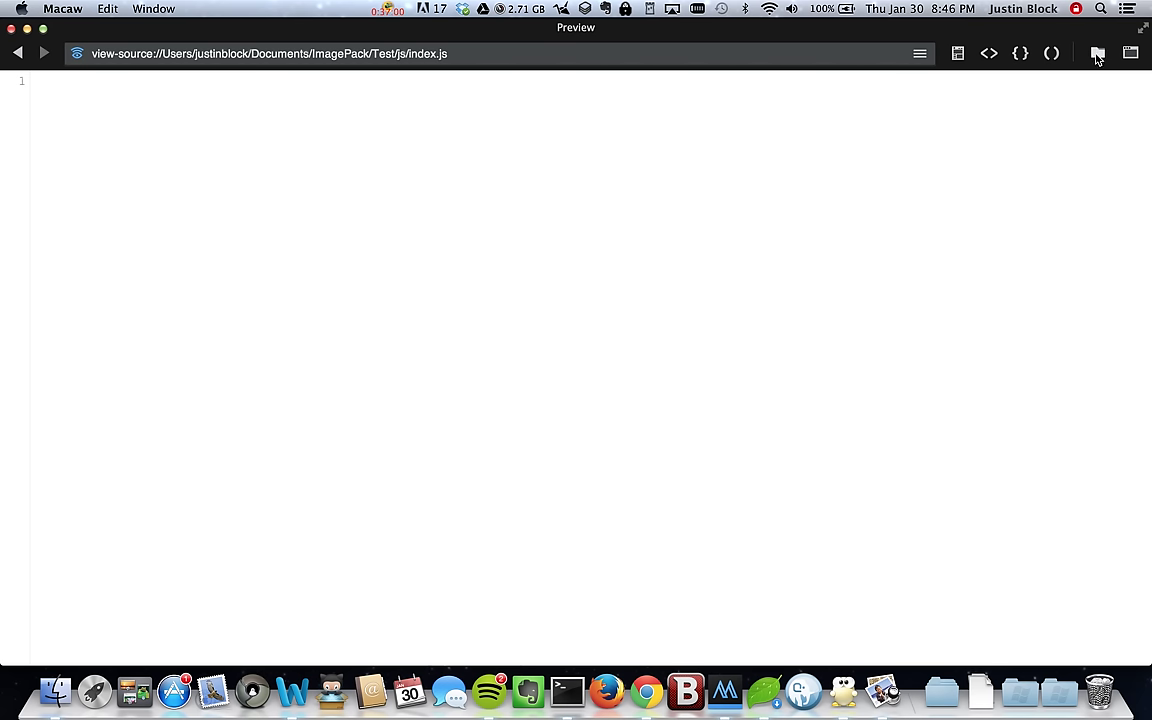
{"action": "left_click", "coordinate": [11, 30]}
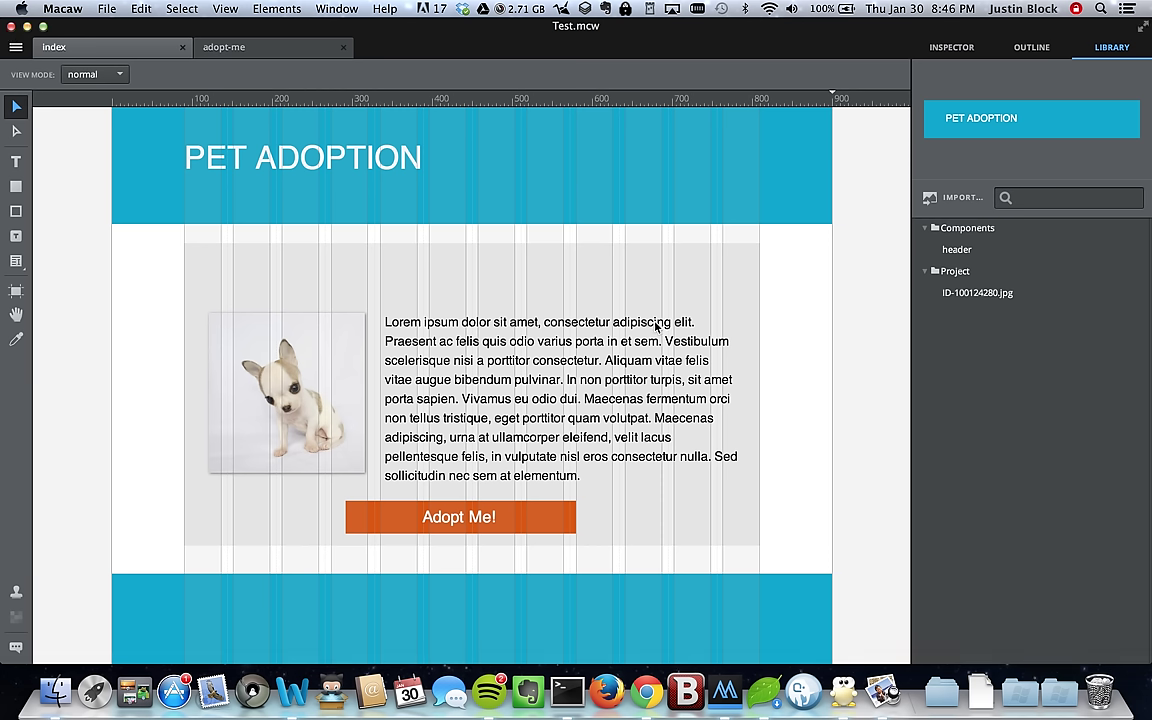
Step: Show the page outline and select the Adopt Me! link element in it
{"action": "left_click", "coordinate": [951, 47]}
{"action": "left_click", "coordinate": [1010, 47]}
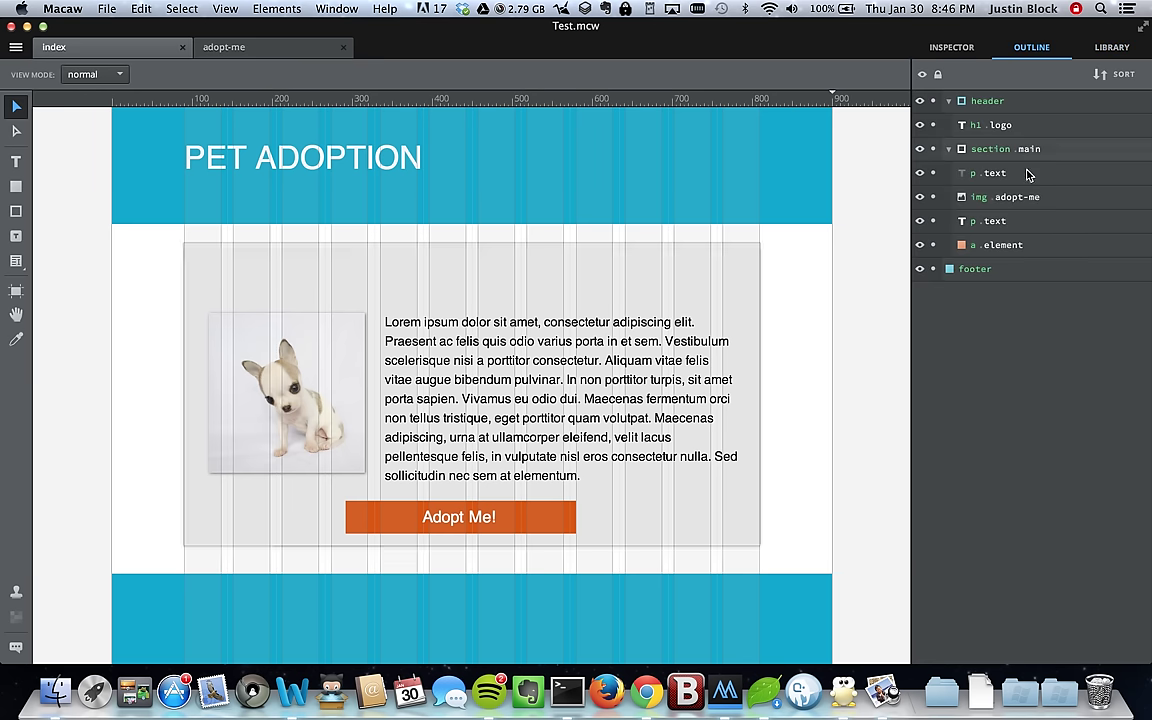
{"action": "left_click", "coordinate": [1037, 249]}
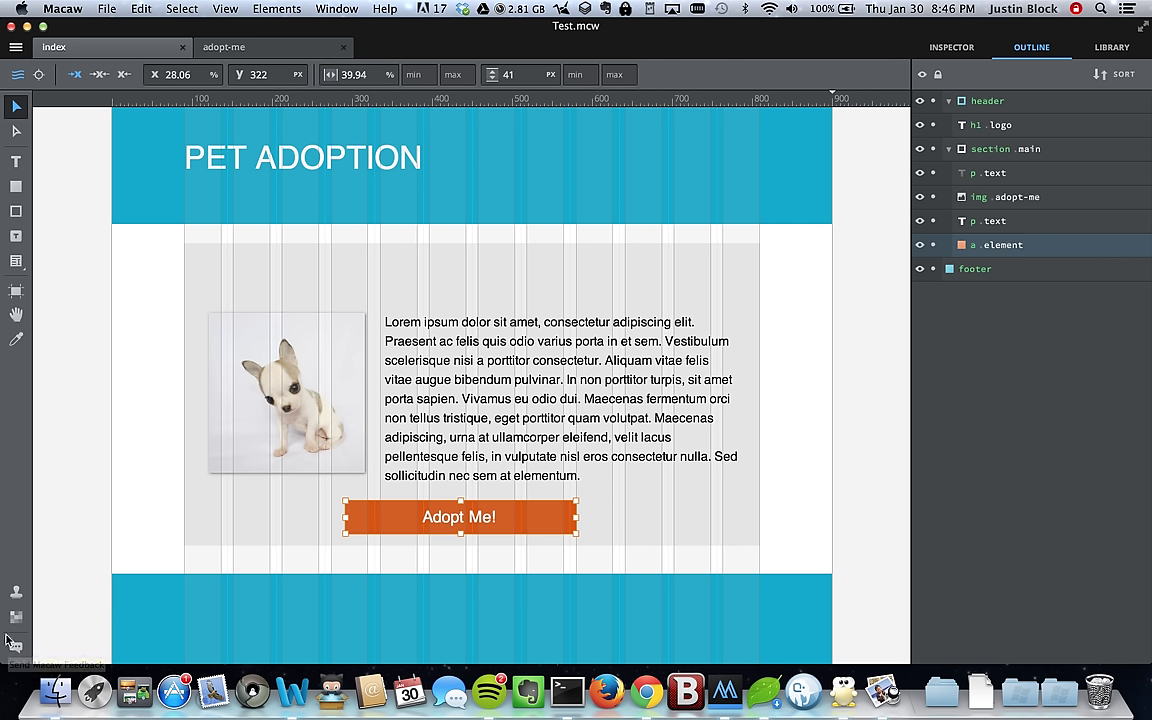
Step: Open the script editor, enter the test text "fdfdsf", clear it and close the editor
{"action": "left_click", "coordinate": [213, 8]}
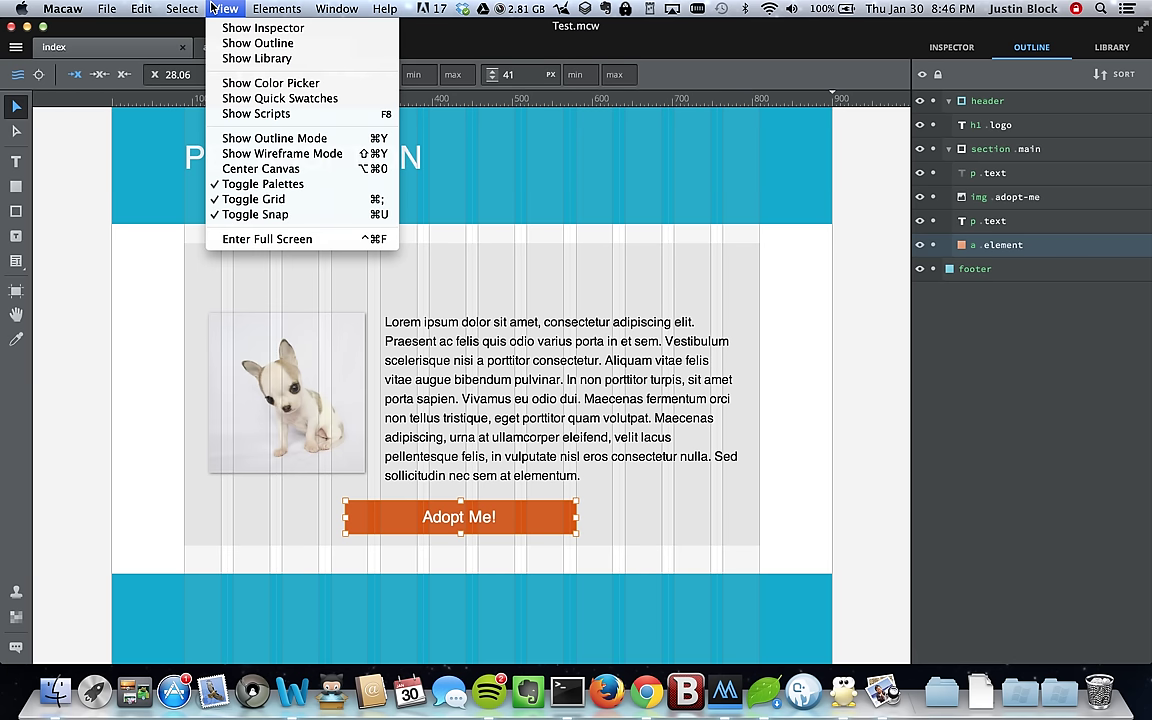
{"action": "left_click", "coordinate": [258, 115]}
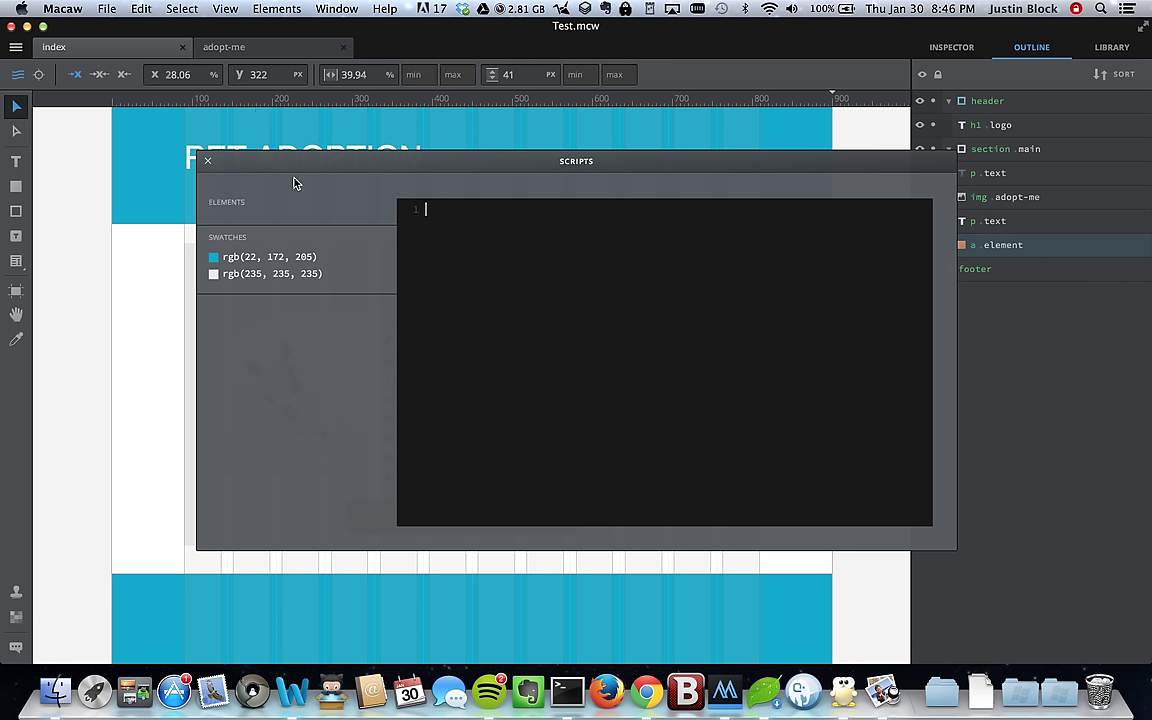
{"action": "left_click", "coordinate": [493, 232]}
{"action": "type", "text": "fdfdsf"}
{"action": "key", "text": "super+a"}
{"action": "key", "text": "BackSpace"}
{"action": "left_click", "coordinate": [208, 161]}
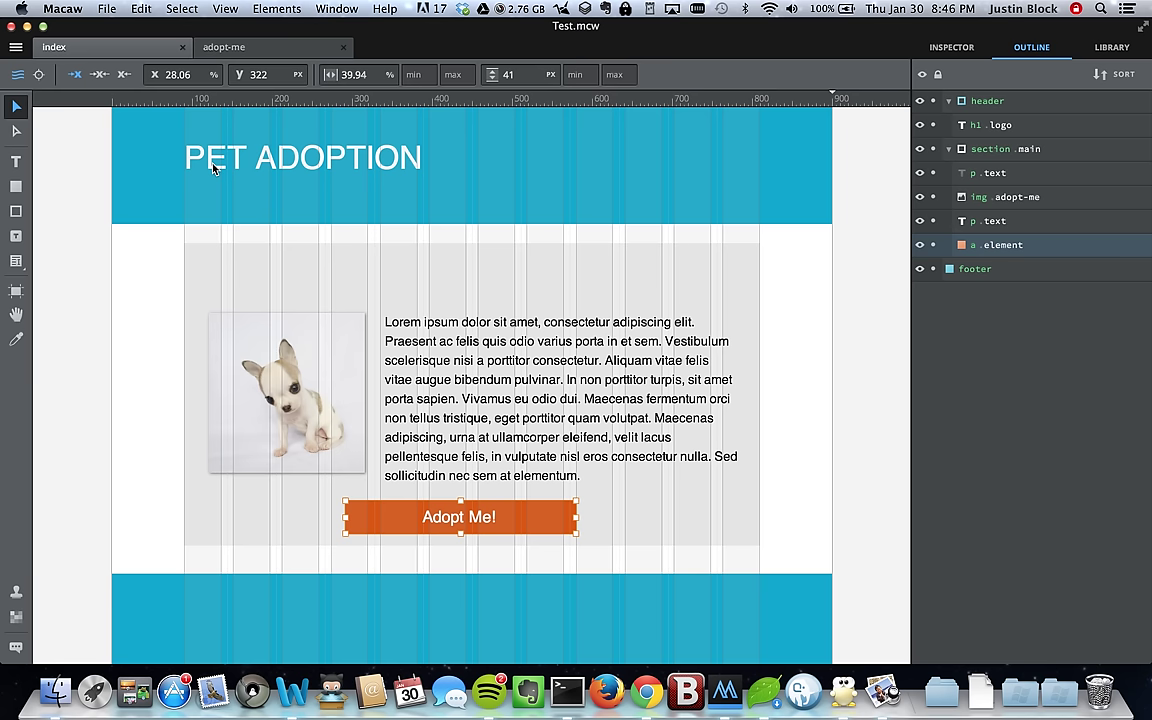
Step: Show the Adopt Me! button's properties, visit its variable name field and deselect the button
{"action": "key", "text": "super+1"}
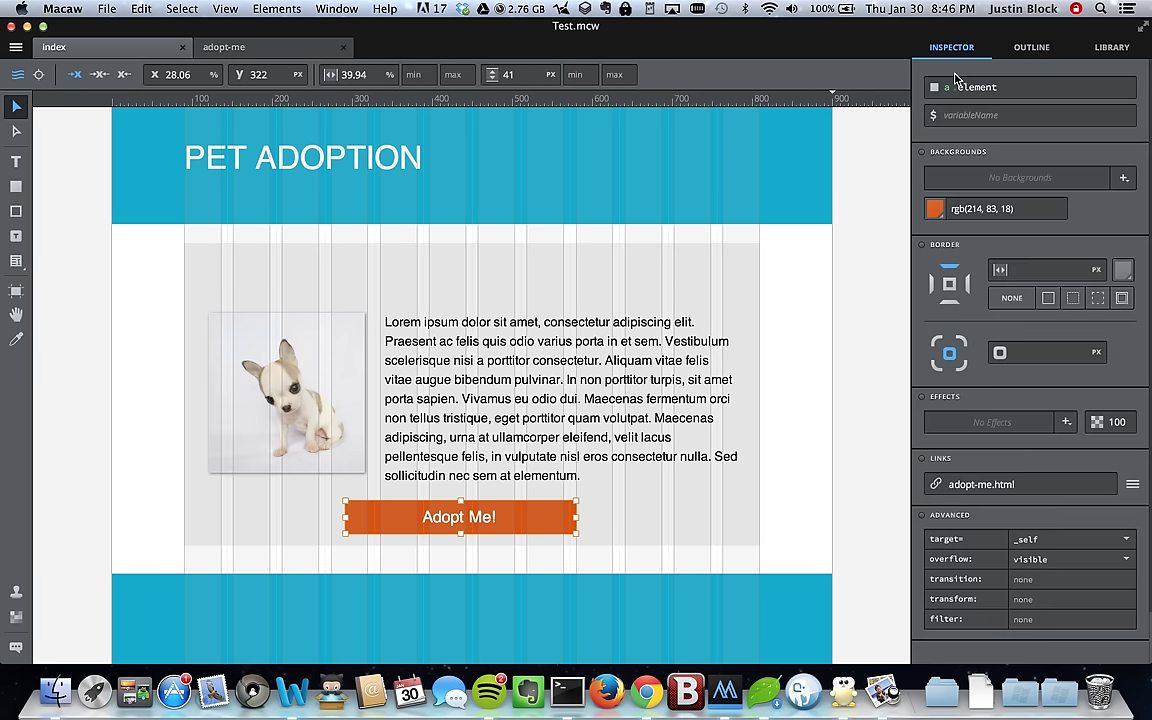
{"action": "left_click", "coordinate": [969, 112]}
{"action": "left_click", "coordinate": [825, 296]}
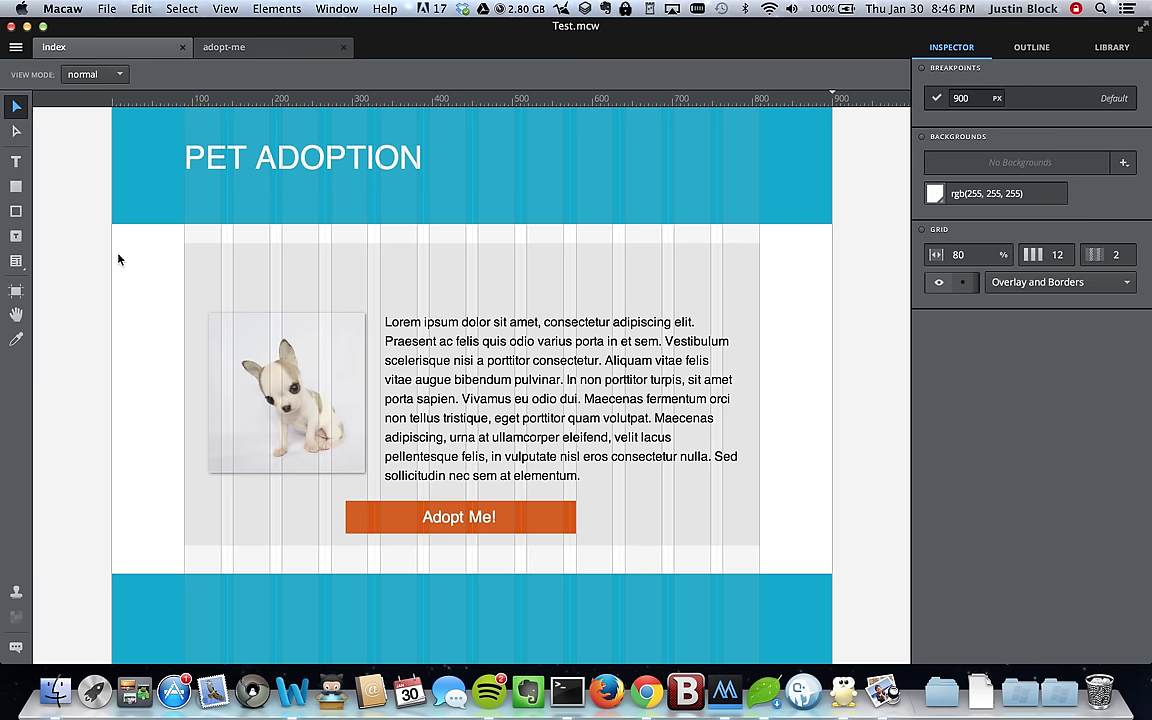
Step: Choose the textarea form tool and draw a narrow text area over the header's upper-left corner
{"action": "left_click", "coordinate": [20, 264]}
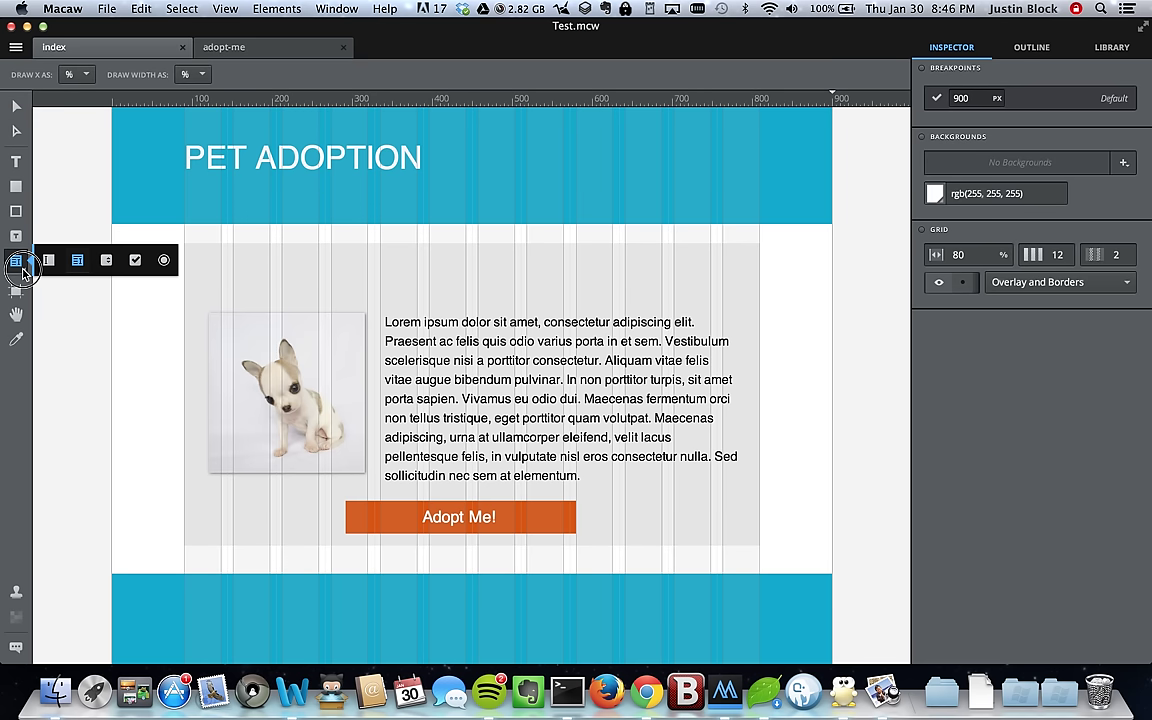
{"action": "left_click", "coordinate": [66, 355]}
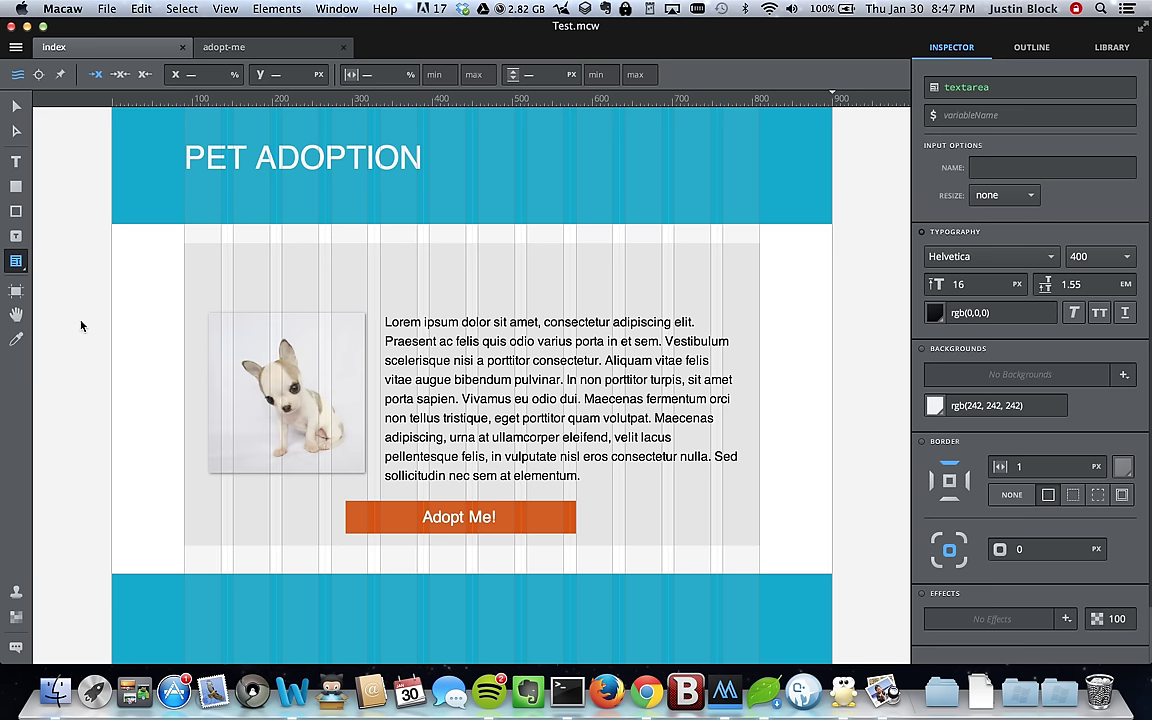
{"action": "left_click", "coordinate": [57, 10]}
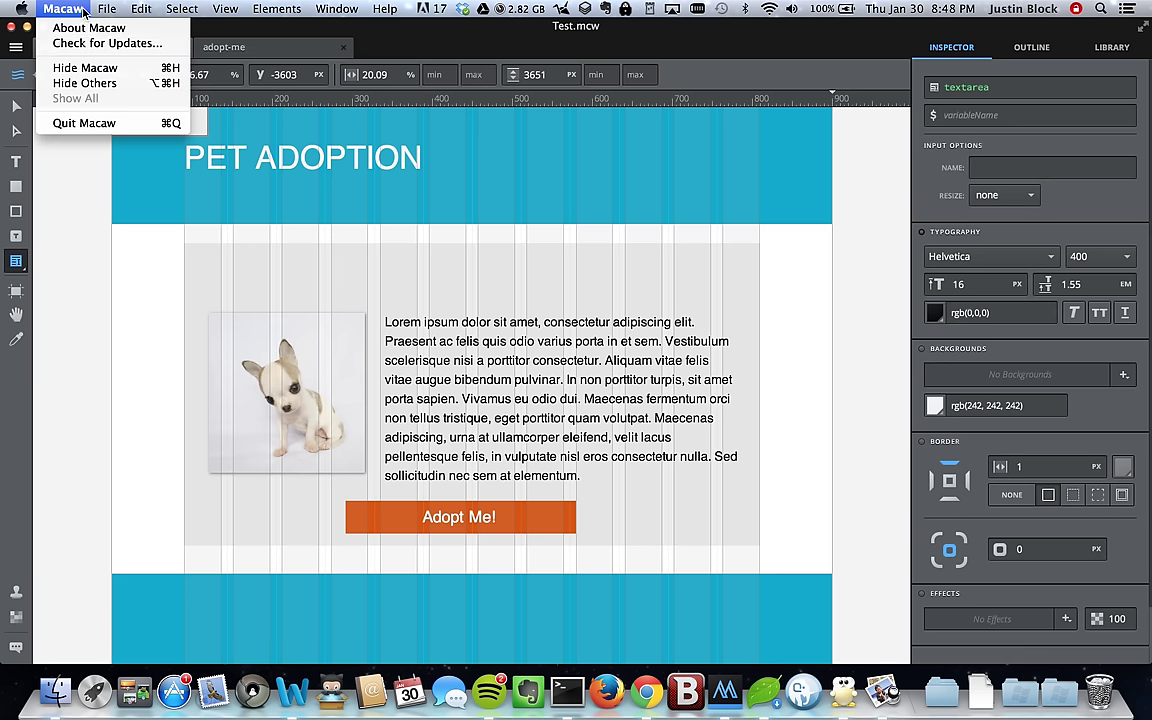
{"action": "mouse_move", "coordinate": [96, 8]}
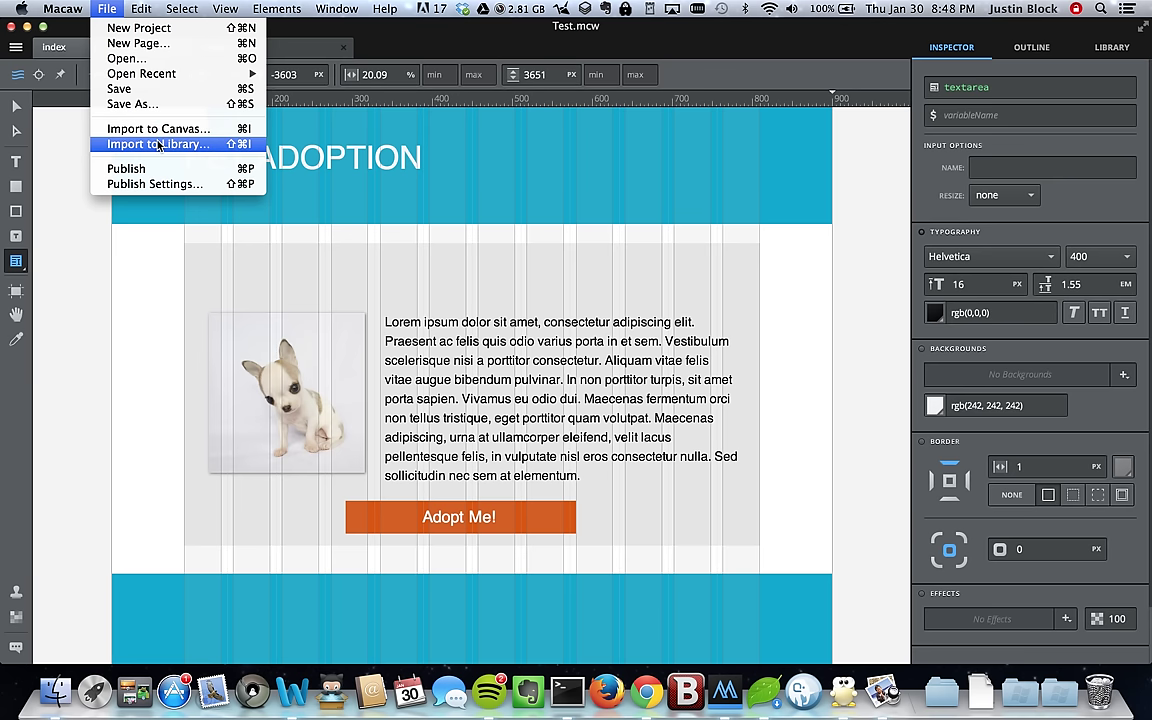
{"action": "left_click_drag", "start_coordinate": [113, 108], "coordinate": [154, 227]}
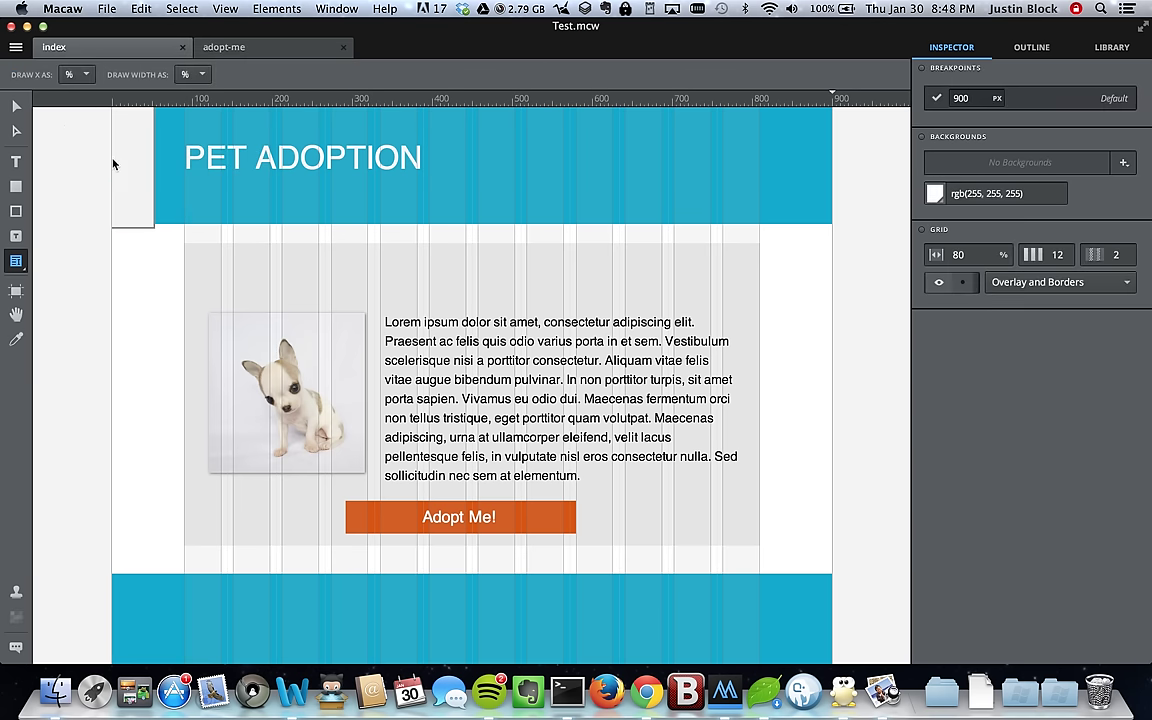
Step: Draw a second, wider text area across the upper-left part of the header, over the PET ADOPTION title
{"action": "left_click", "coordinate": [137, 9]}
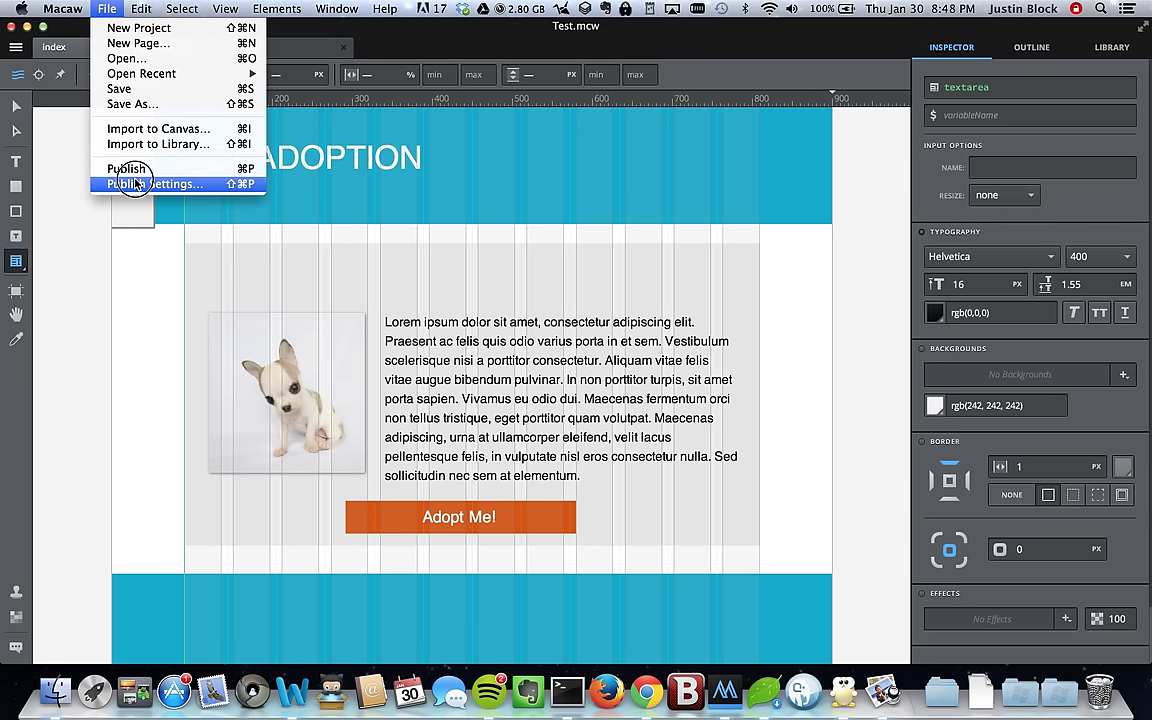
{"action": "left_click", "coordinate": [121, 160]}
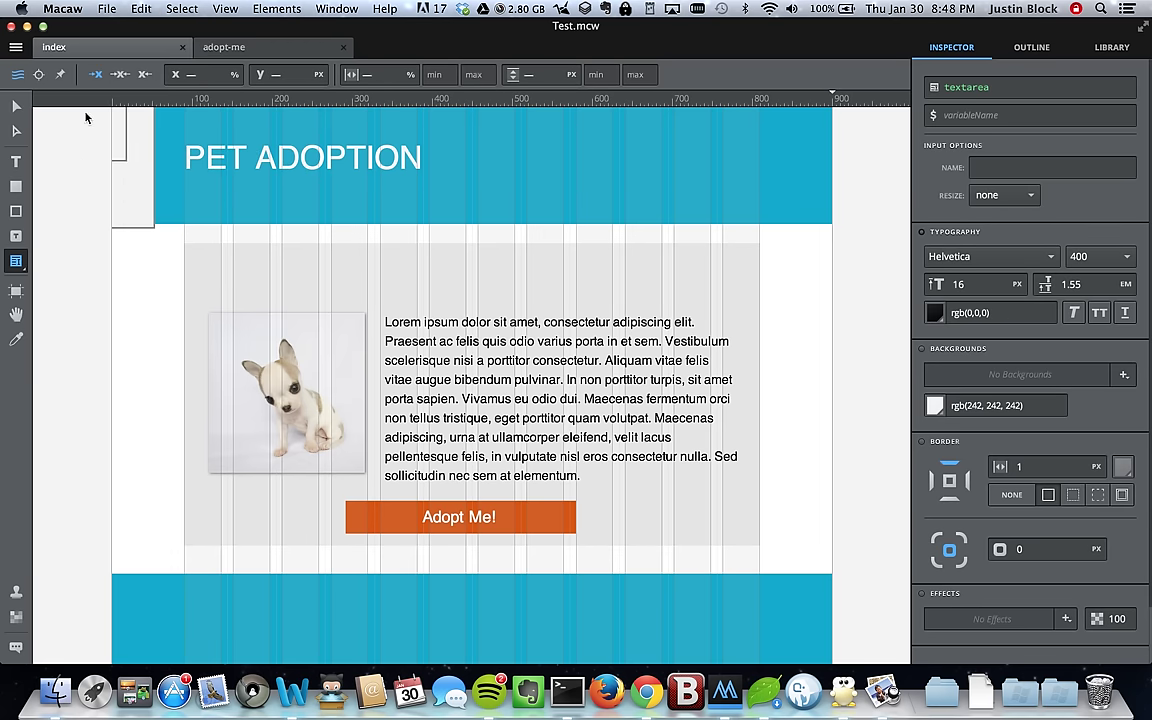
{"action": "left_click", "coordinate": [107, 9]}
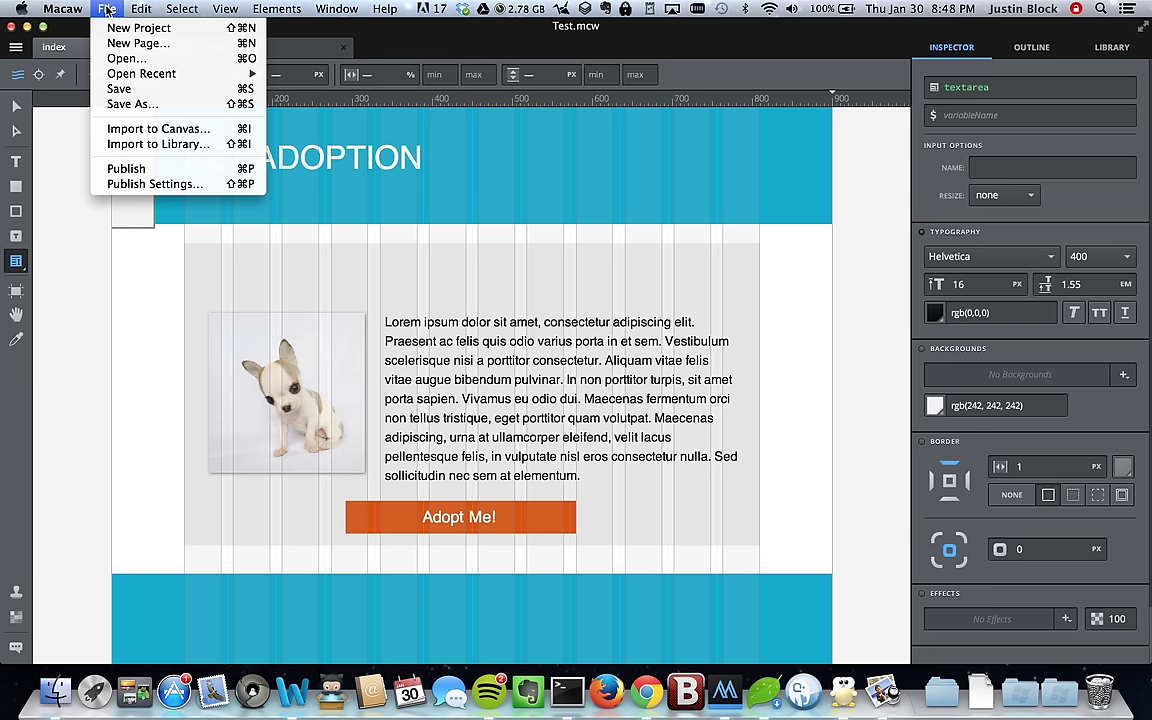
{"action": "left_click", "coordinate": [141, 186]}
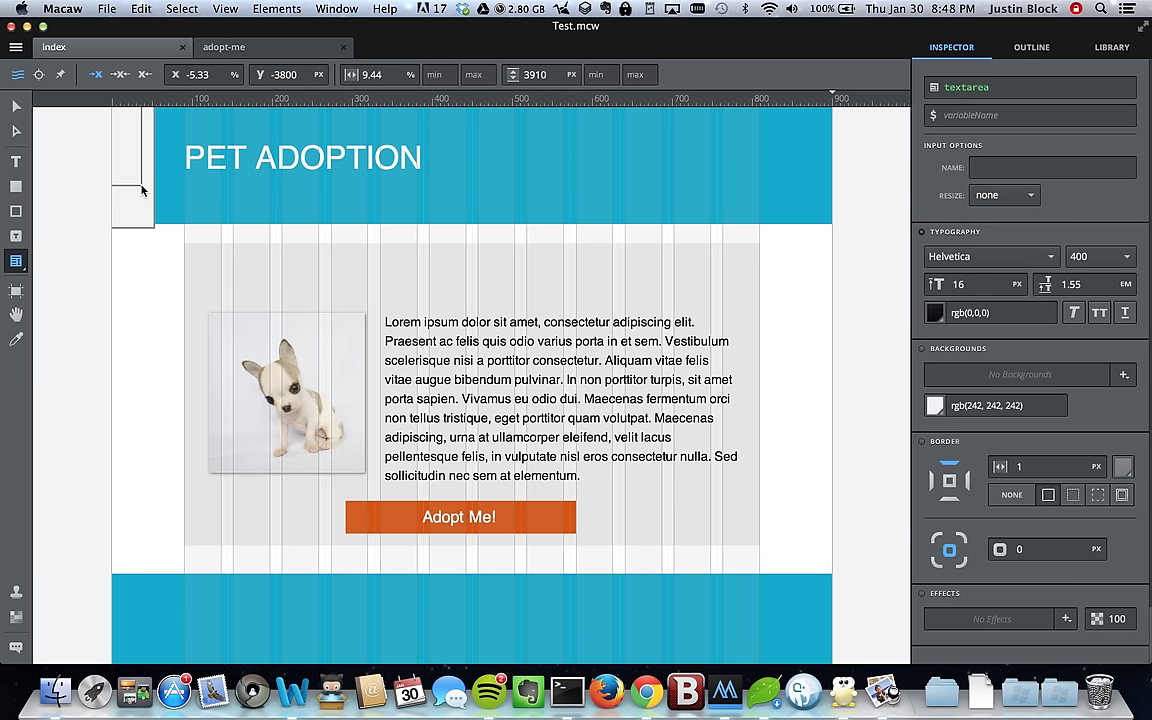
{"action": "left_click_drag", "start_coordinate": [239, 234], "coordinate": [363, 170]}
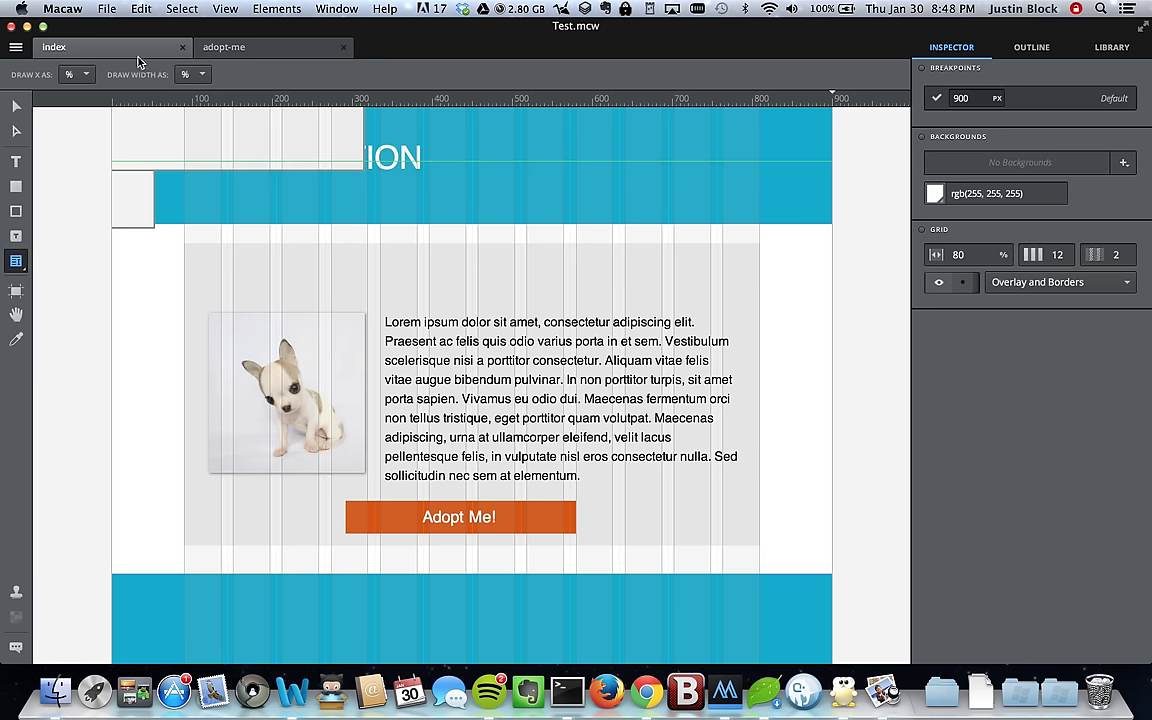
Step: Open the publish settings and examine the options for pages, styles, units and grids
{"action": "left_click", "coordinate": [106, 8]}
{"action": "left_click", "coordinate": [143, 183]}
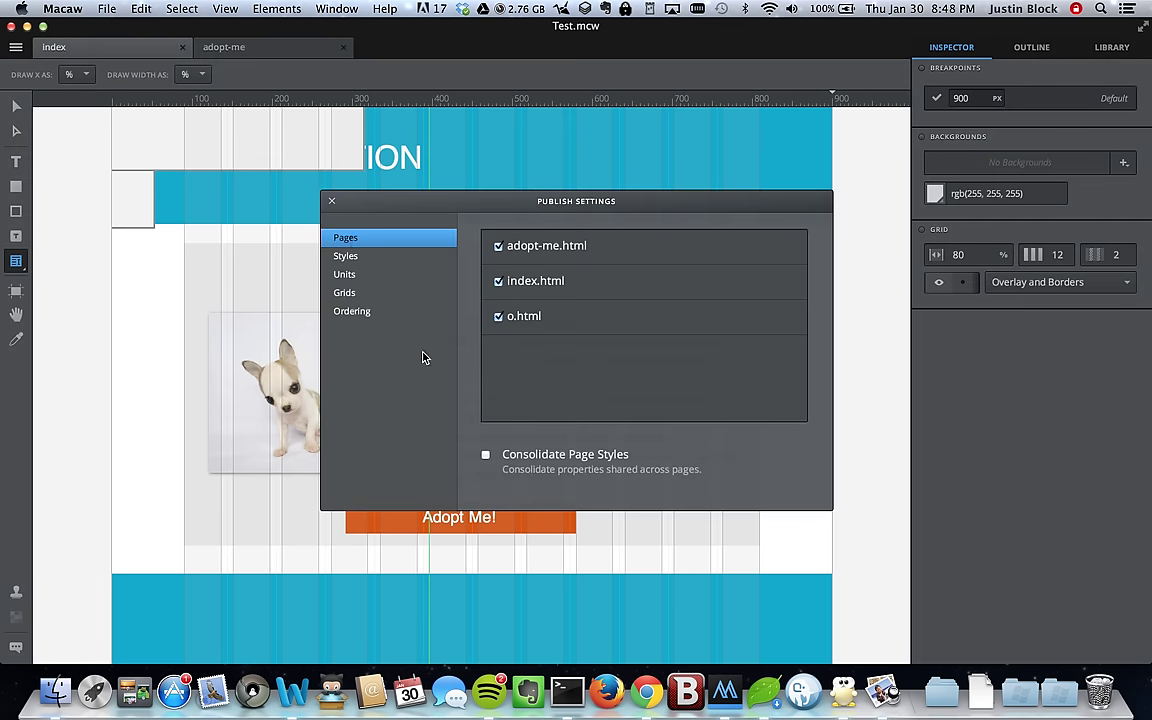
{"action": "left_click", "coordinate": [489, 455]}
{"action": "left_click", "coordinate": [509, 459]}
{"action": "left_click", "coordinate": [376, 256]}
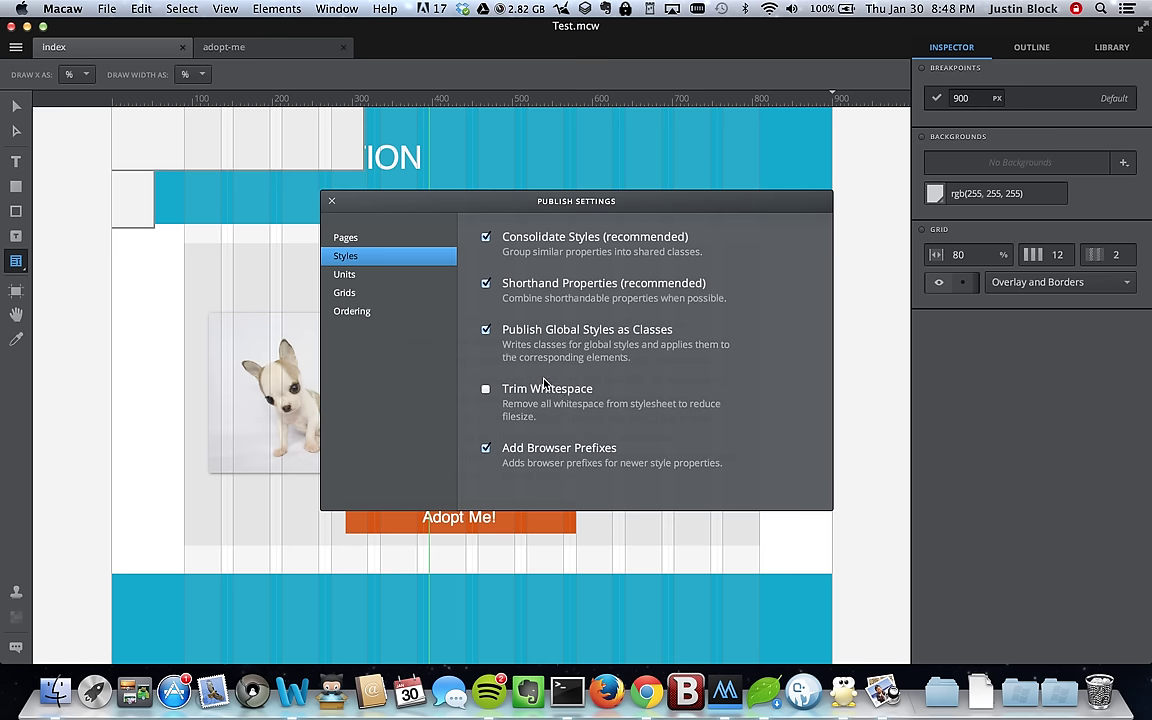
{"action": "left_click", "coordinate": [340, 275]}
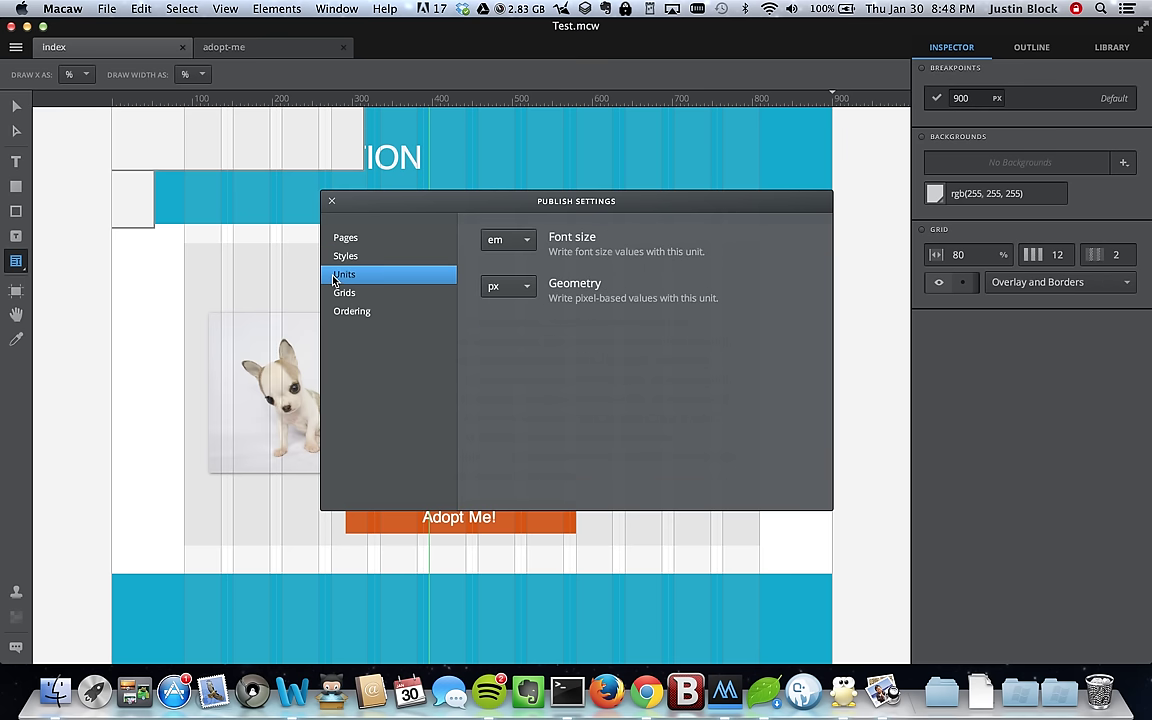
{"action": "left_click", "coordinate": [387, 295]}
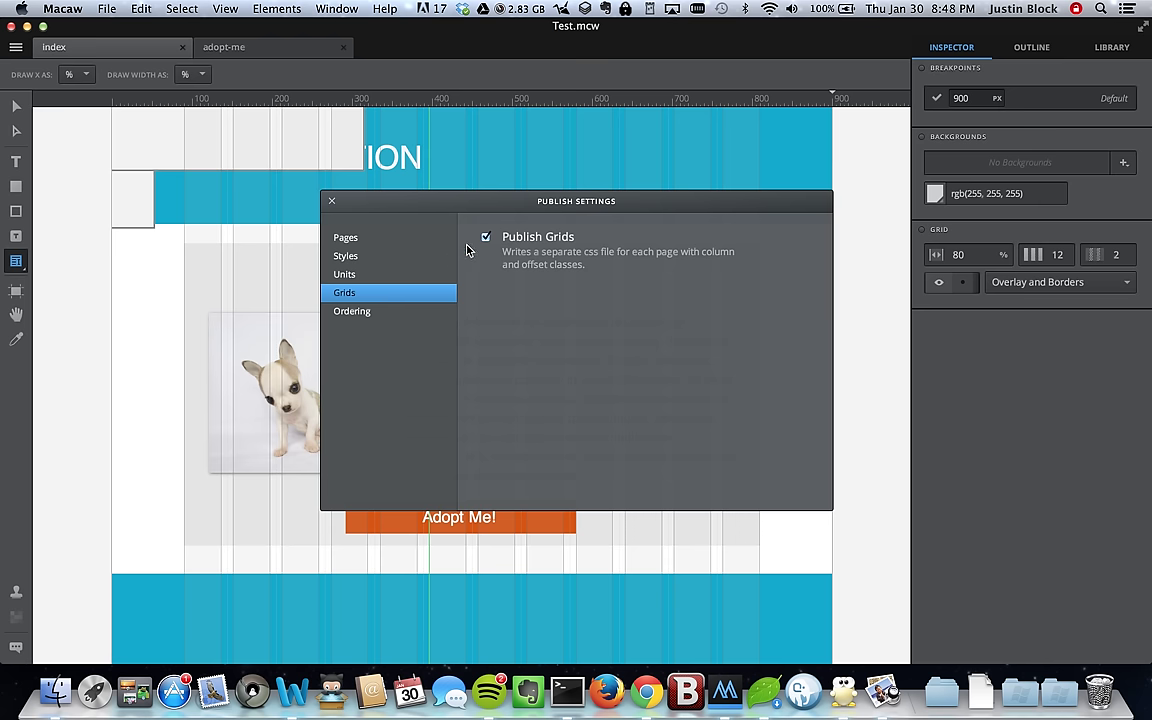
Step: Look through the CSS property ordering in the publish settings and close the dialog
{"action": "left_click", "coordinate": [380, 318]}
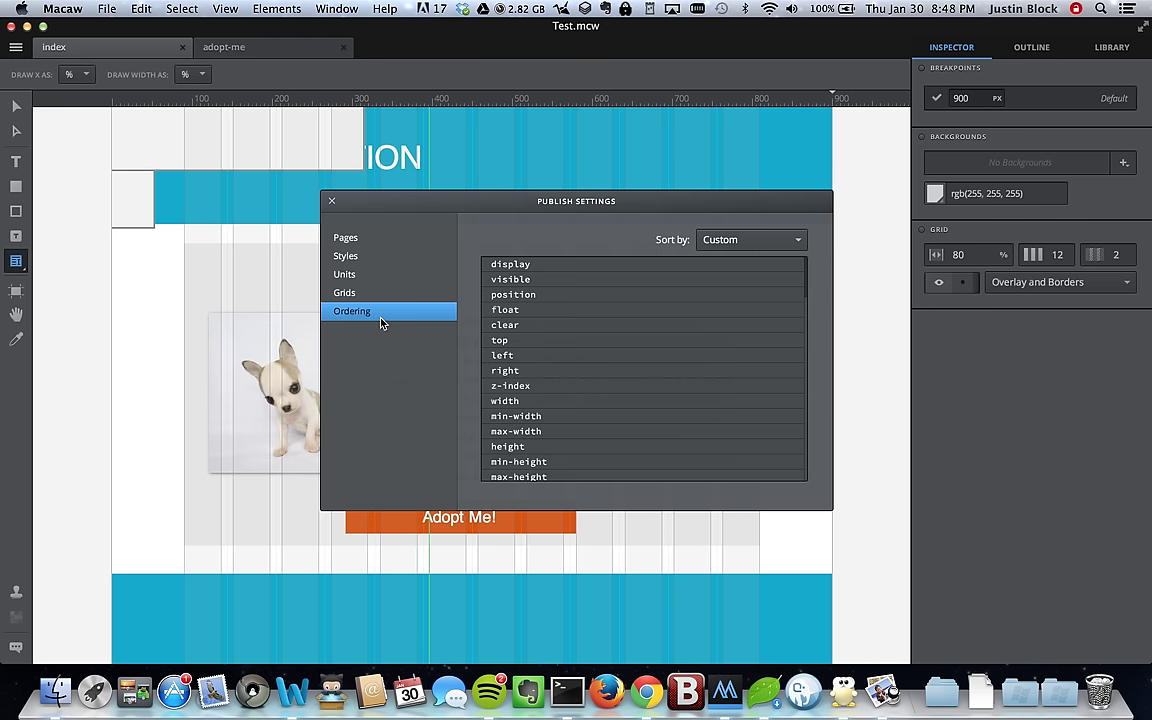
{"action": "scroll", "coordinate": [557, 329], "scroll_direction": "down", "scroll_amount": 15}
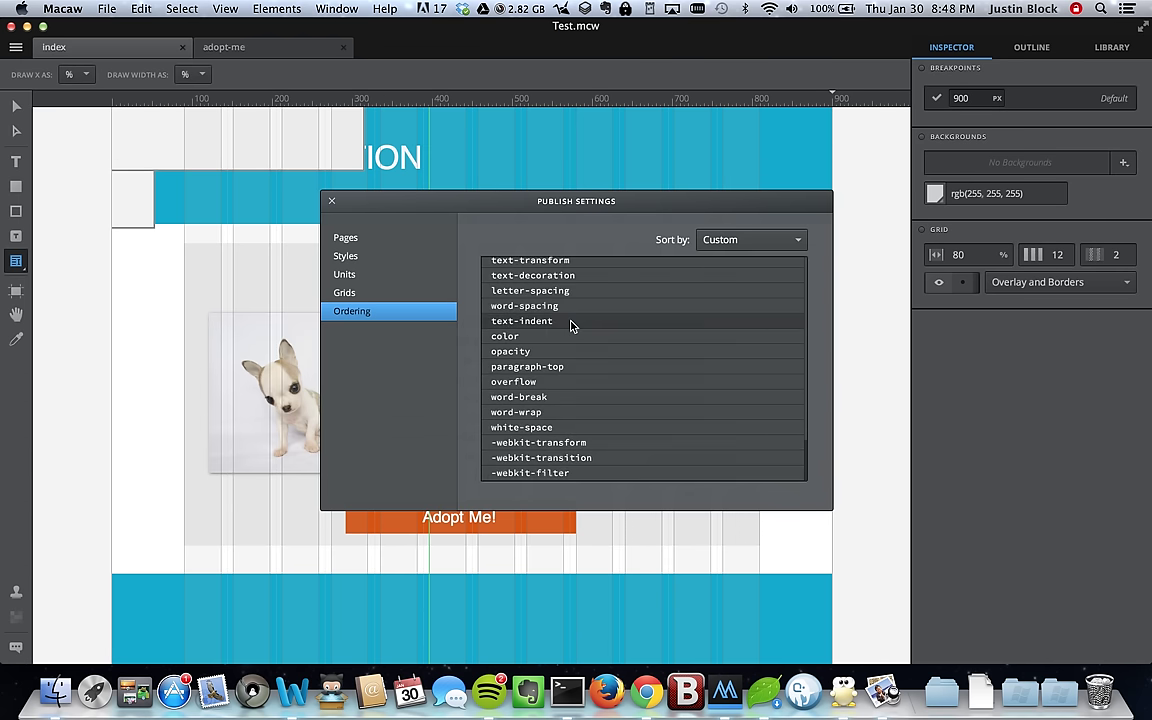
{"action": "scroll", "coordinate": [571, 326], "scroll_direction": "up", "scroll_amount": 15}
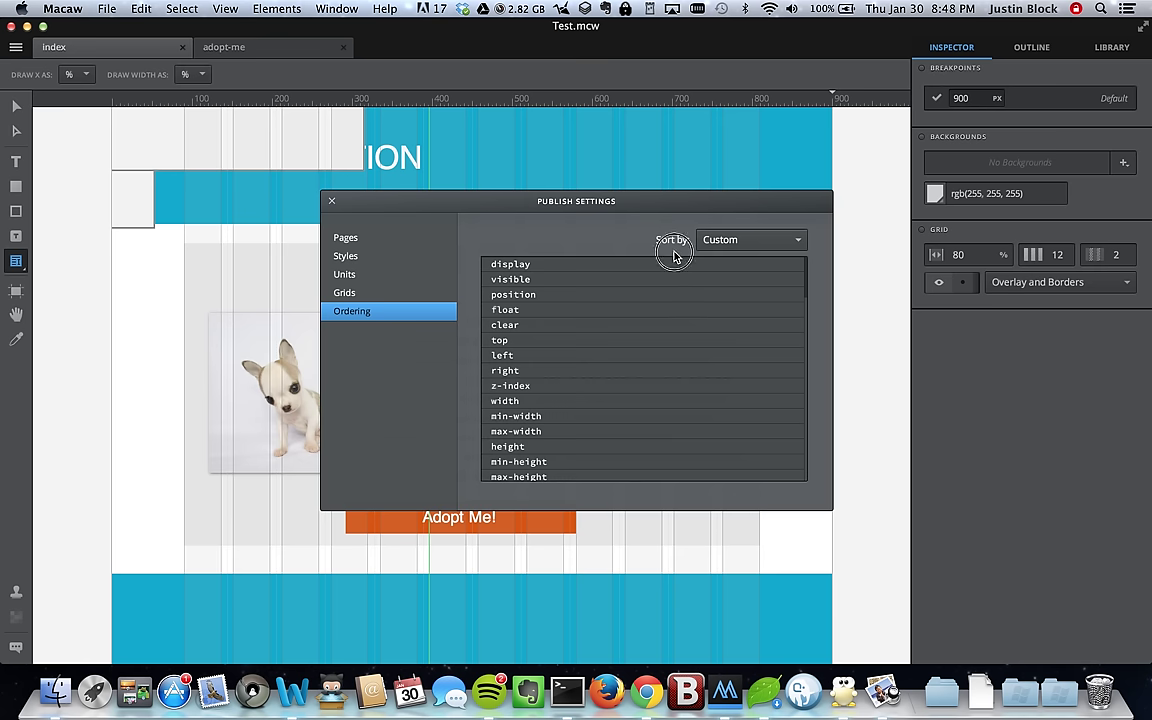
{"action": "left_click_drag", "start_coordinate": [645, 278], "coordinate": [620, 268]}
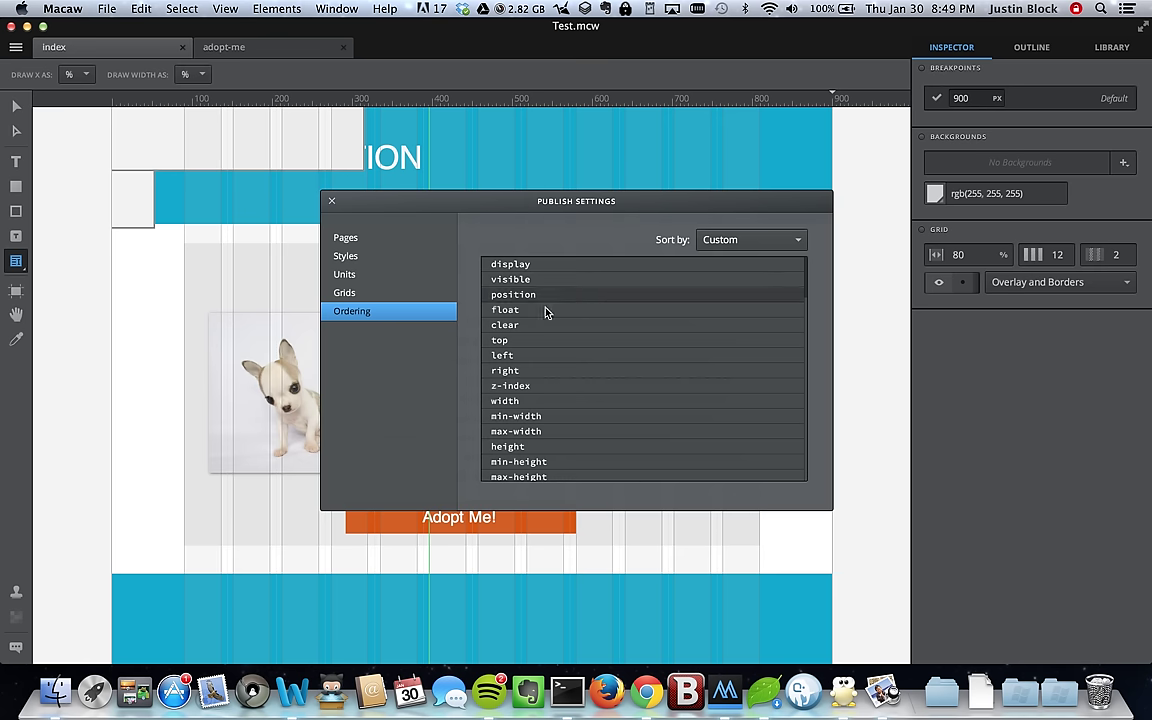
{"action": "left_click", "coordinate": [334, 205]}
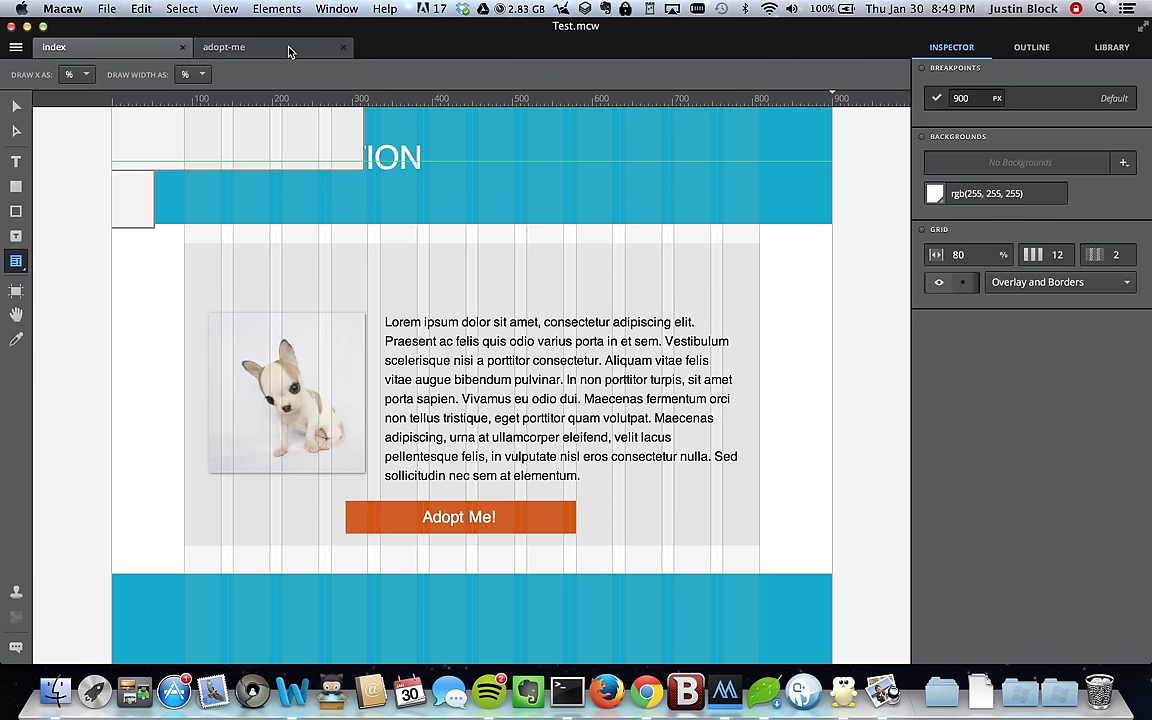
{"action": "left_click", "coordinate": [220, 8]}
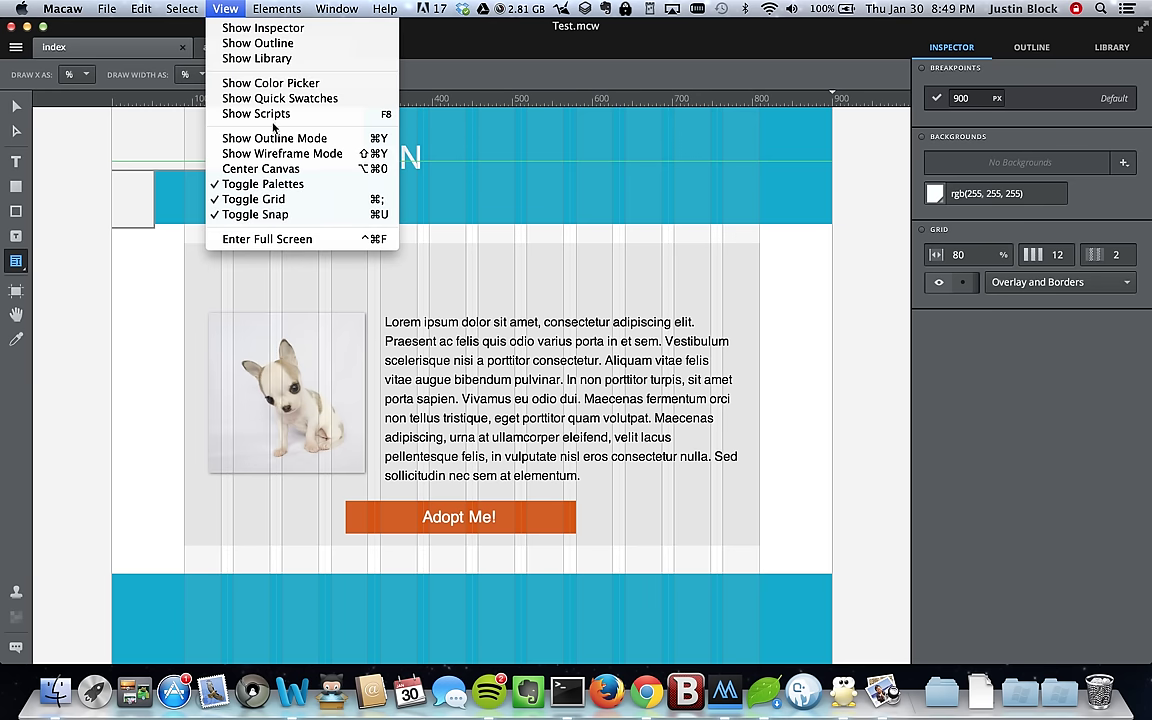
{"action": "mouse_move", "coordinate": [172, 12]}
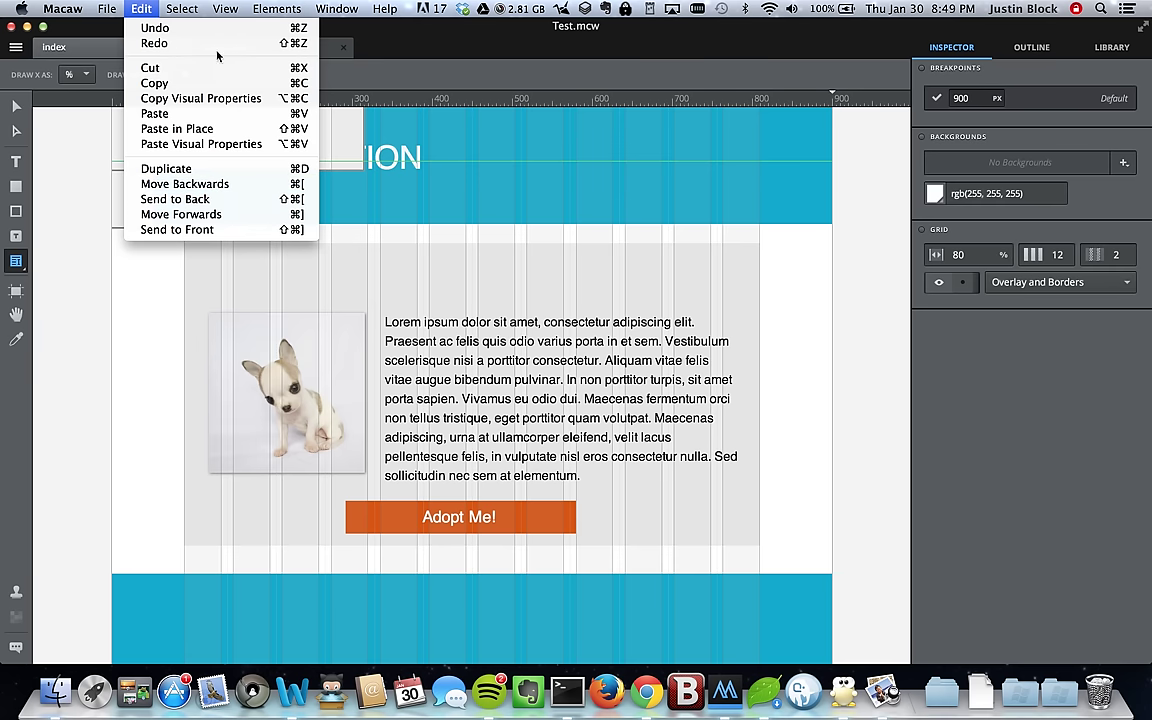
{"action": "mouse_move", "coordinate": [229, 8]}
{"action": "mouse_move", "coordinate": [276, 10]}
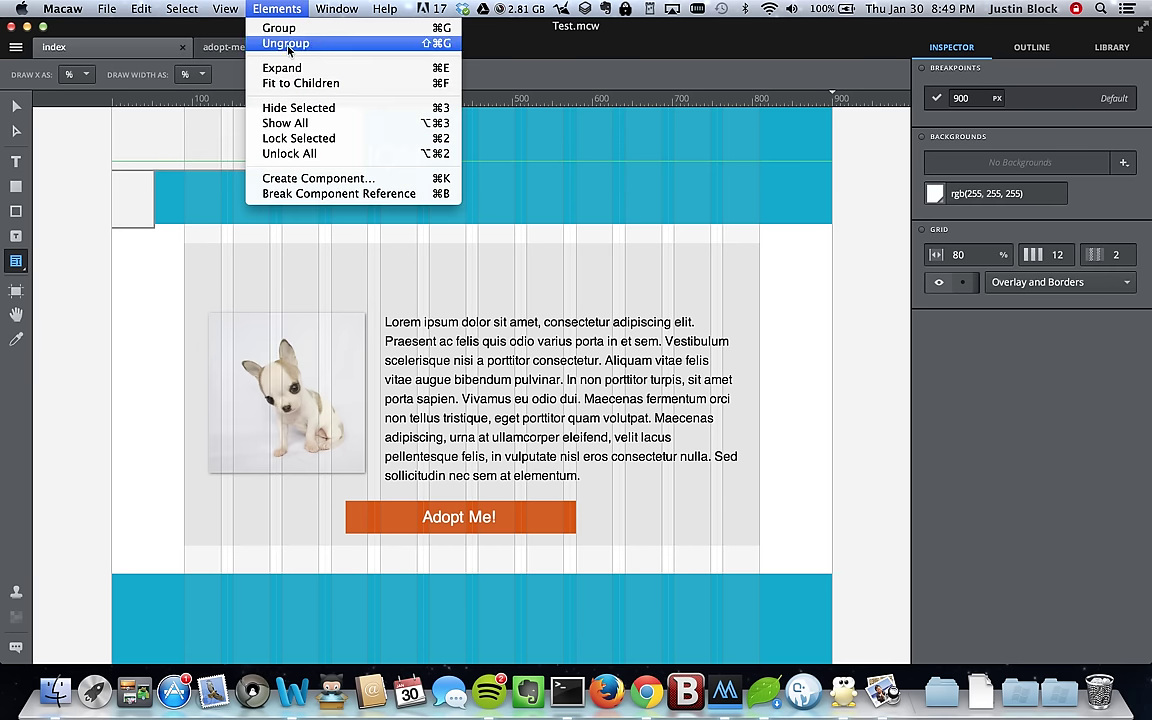
{"action": "mouse_move", "coordinate": [313, 4]}
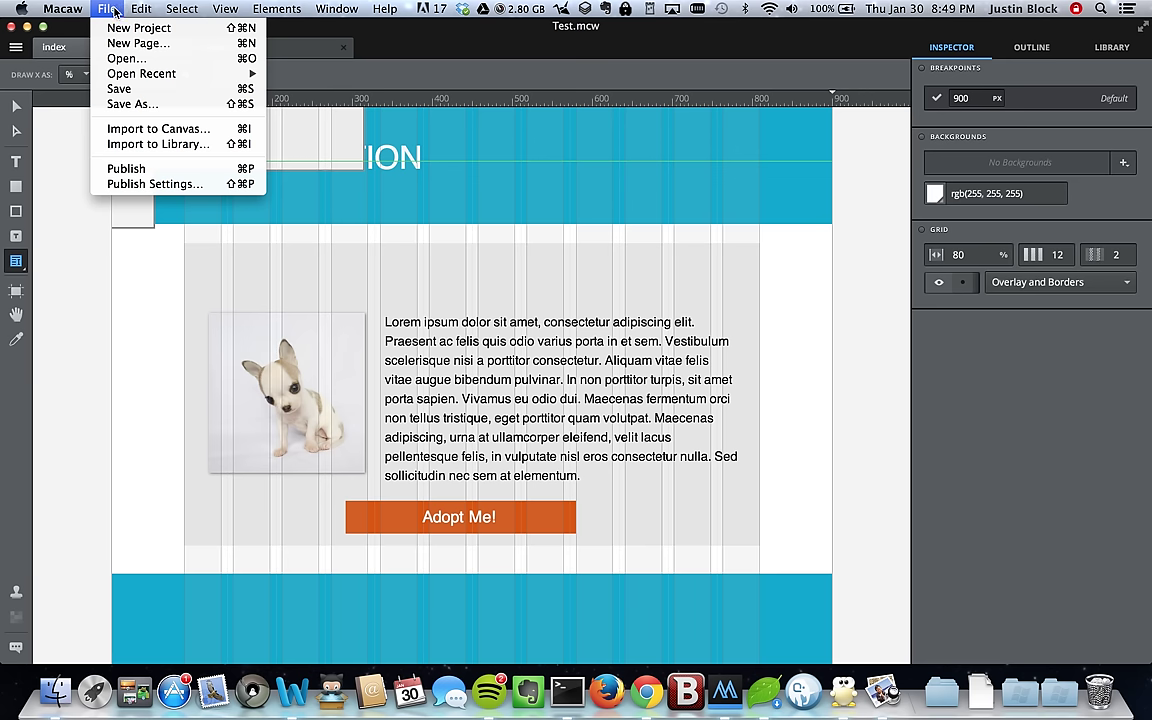
{"action": "left_click", "coordinate": [88, 220]}
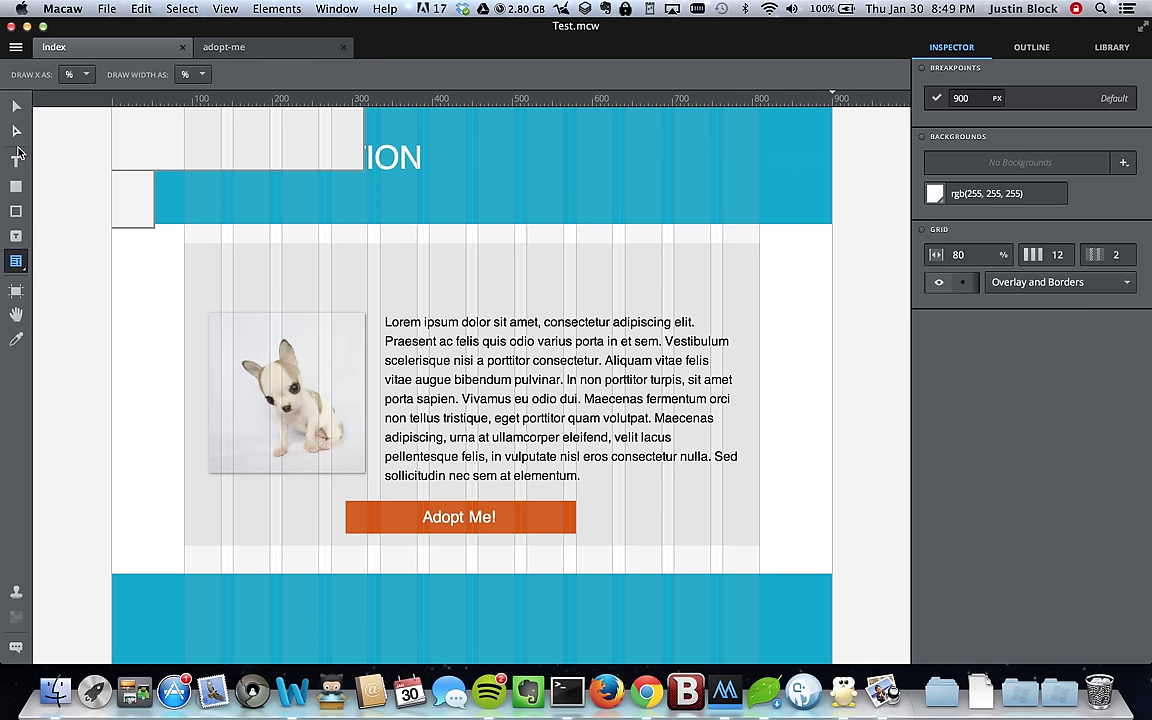